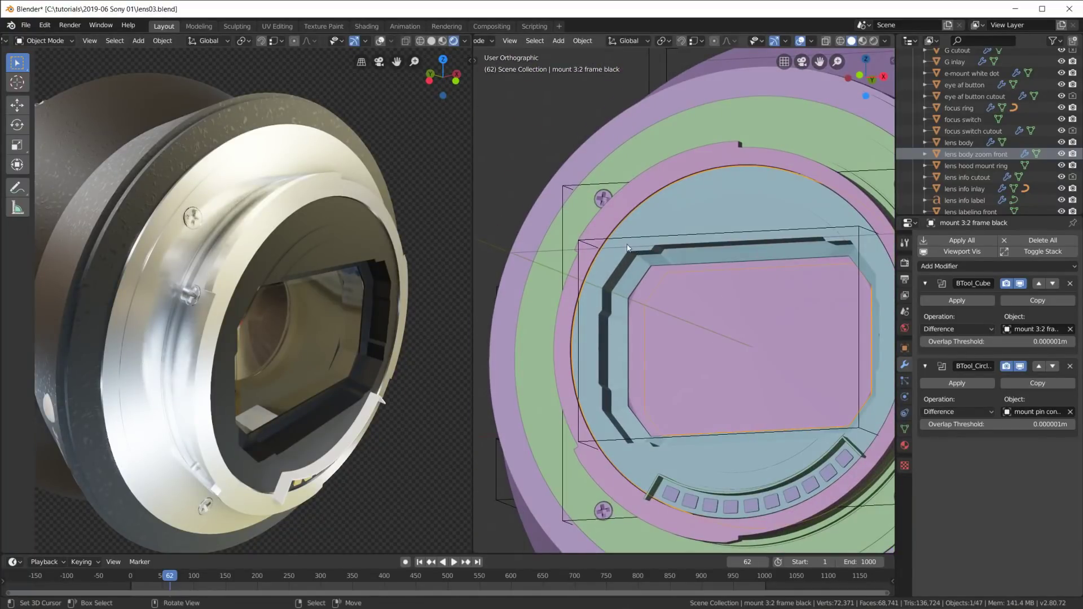
- Examine the mesh of the mount's 3:2 frame cutout in isolation and the lens body of the finished lens model
left_click(625, 240)
key("KP_Divide")
key("Tab")
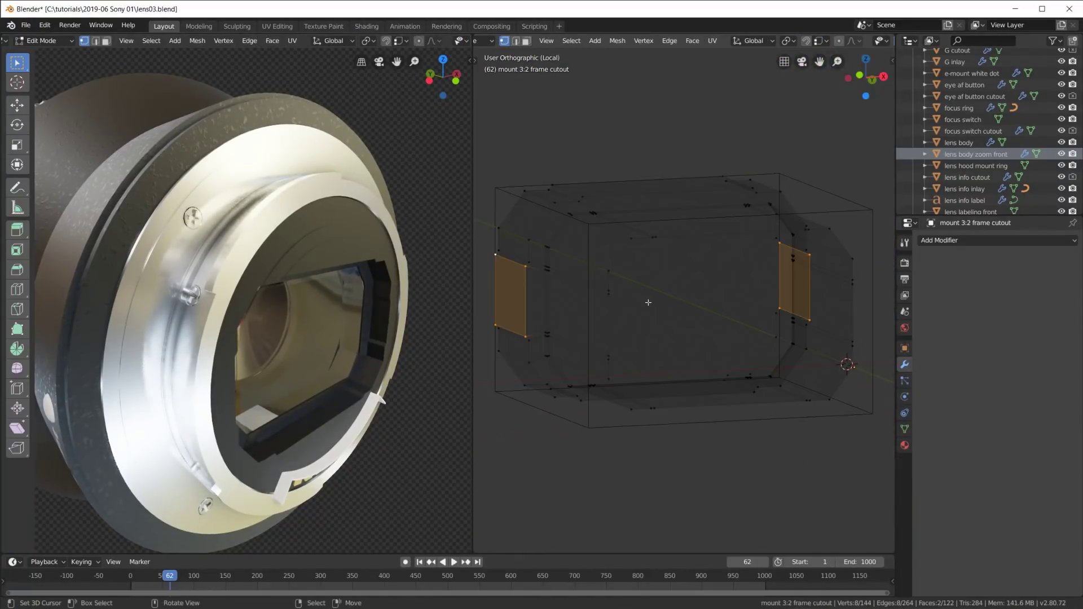
key("a")
middle_click_drag(729, 333, 664, 347)
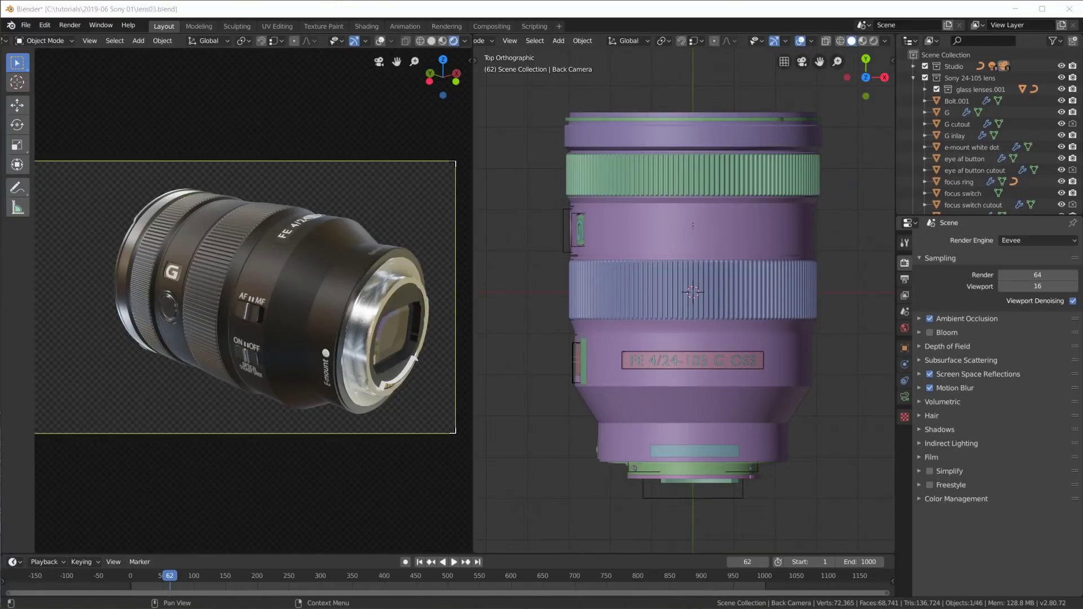
left_click(699, 199)
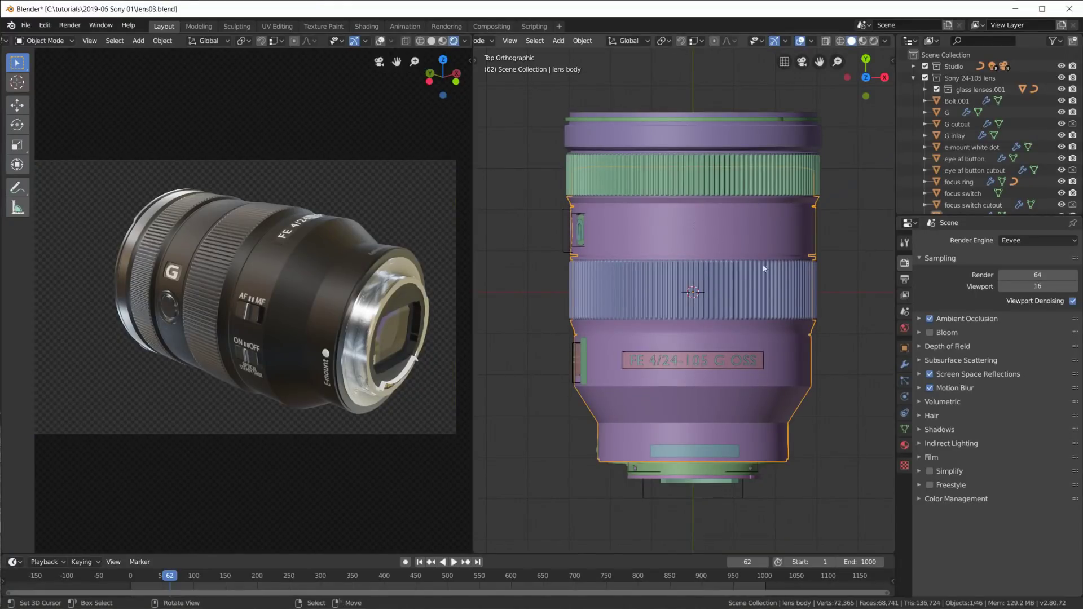
middle_click_drag(712, 293, 750, 397)
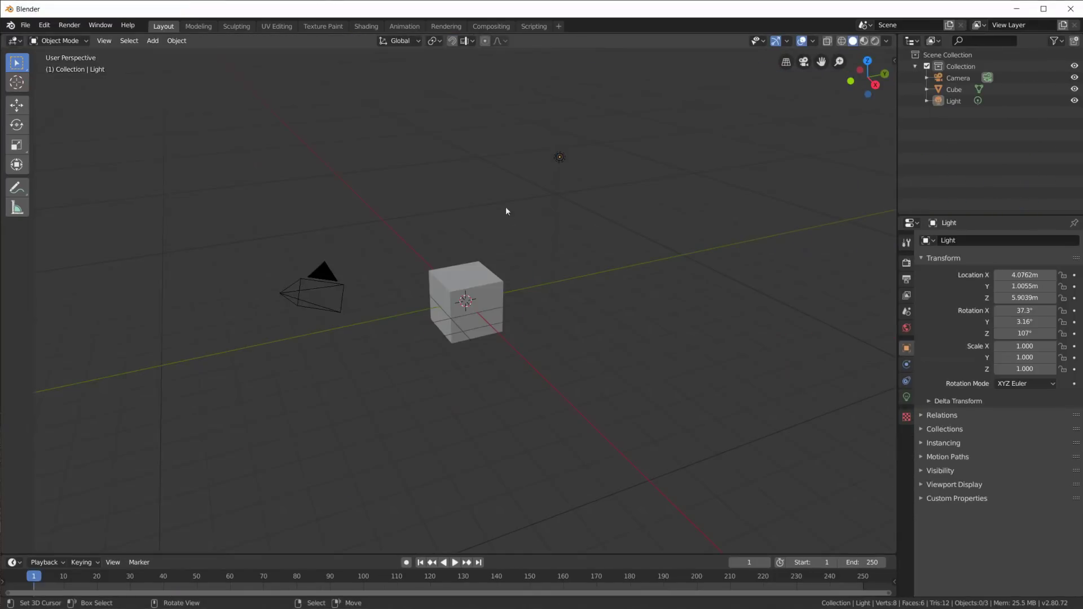
- Delete all default objects from the new scene
scroll(513, 291, "up", 3)
middle_click_drag(512, 290, 570, 329)
key("a")
key("x")
left_click(530, 303)
- Add an image empty at the world origin while looking from the top view
key("KP_7")
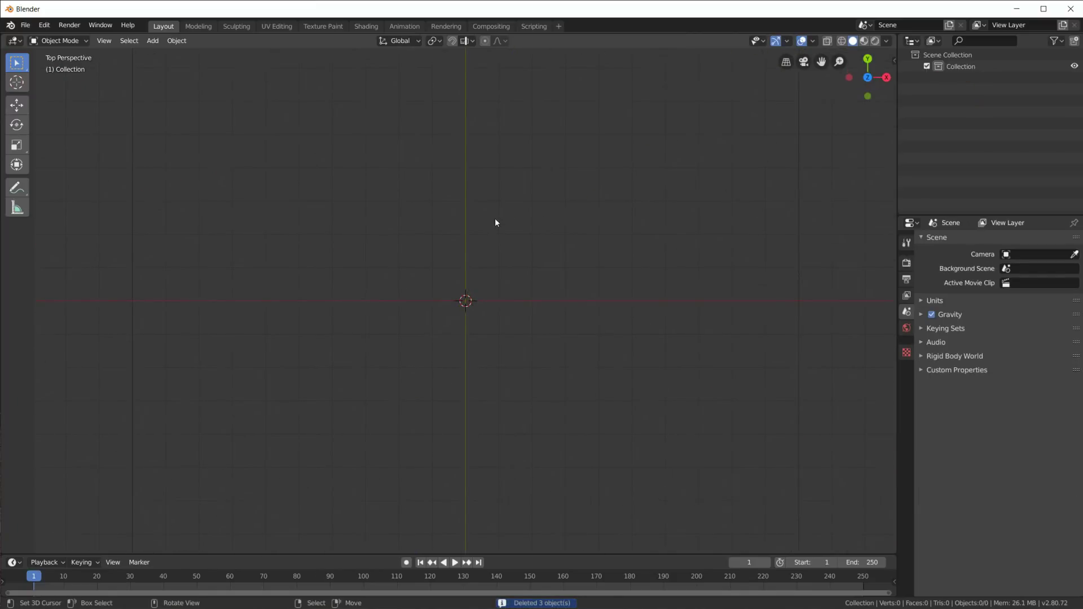
key("shift+a")
mouse_move(498, 233)
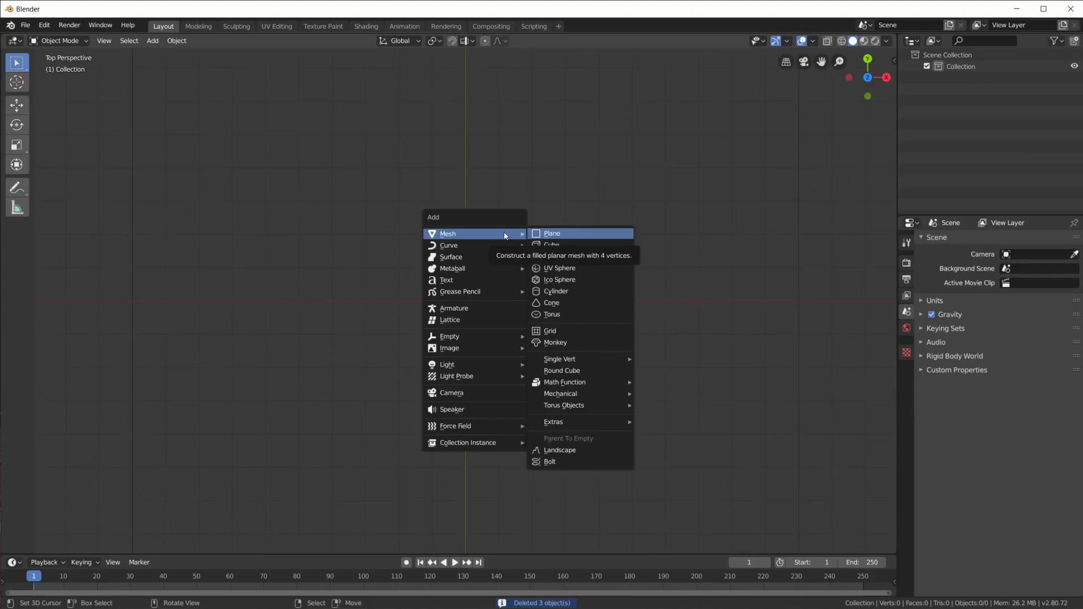
mouse_move(490, 337)
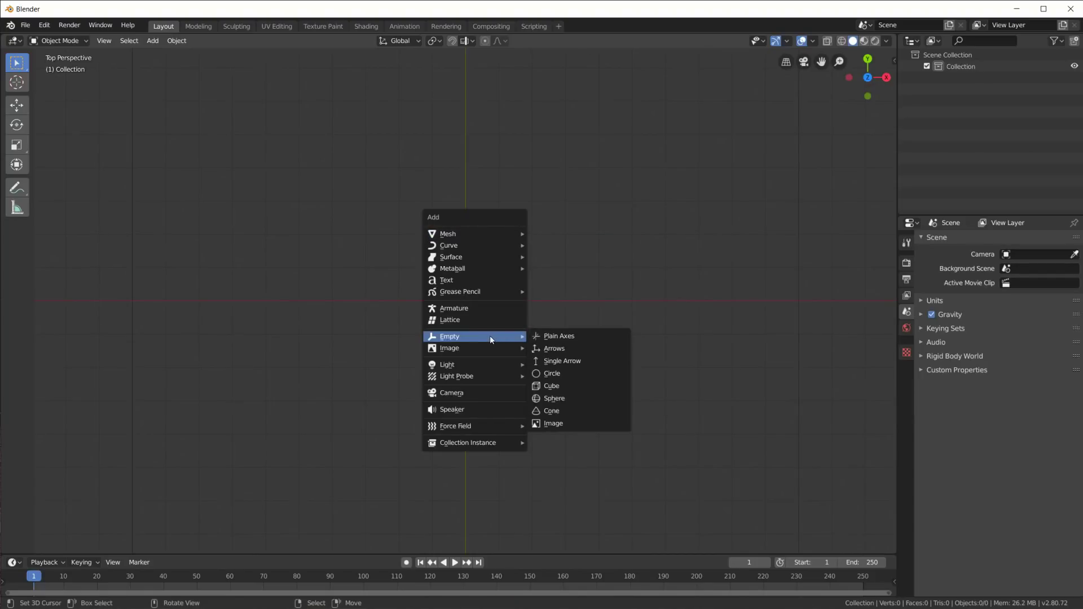
left_click(553, 423)
scroll(499, 327, "up", 8)
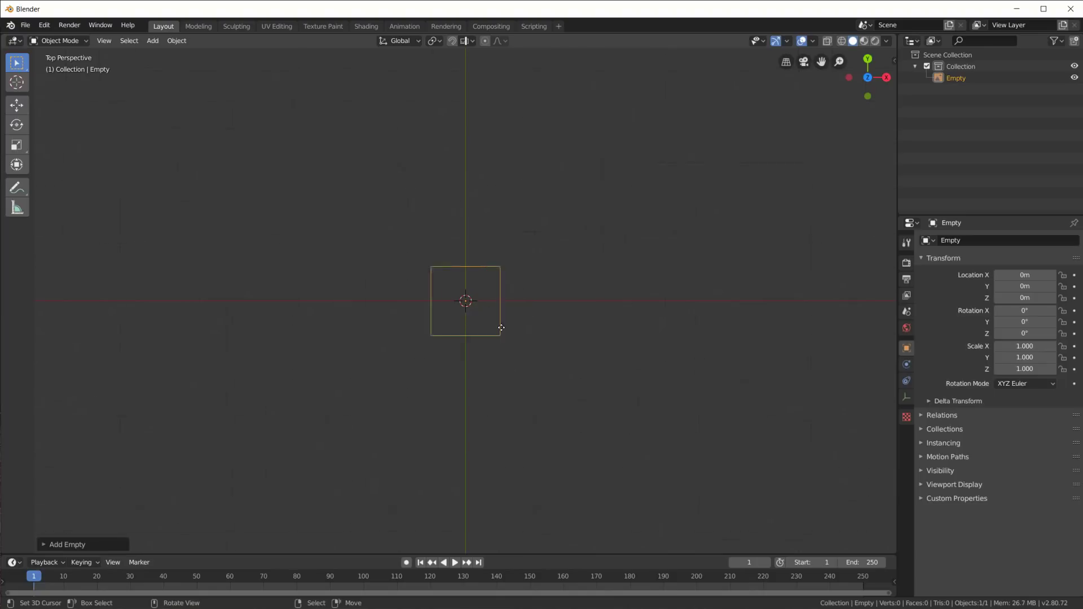
- Load sony24-105.jpg from the 2019-06 Sony 01 folder as the empty's reference image
left_click(910, 398)
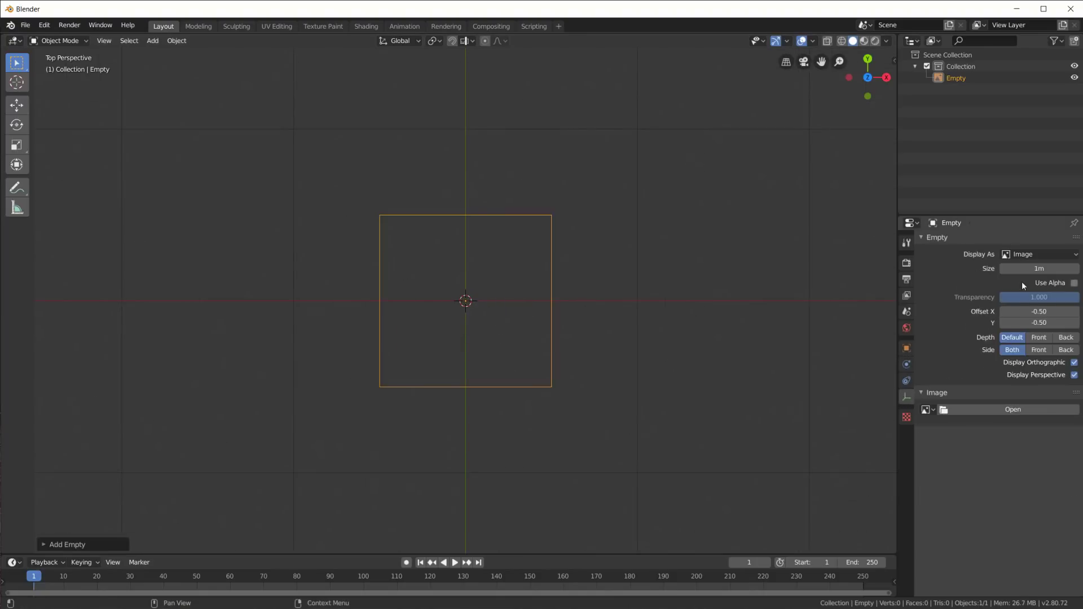
left_click(971, 410)
left_click(71, 202)
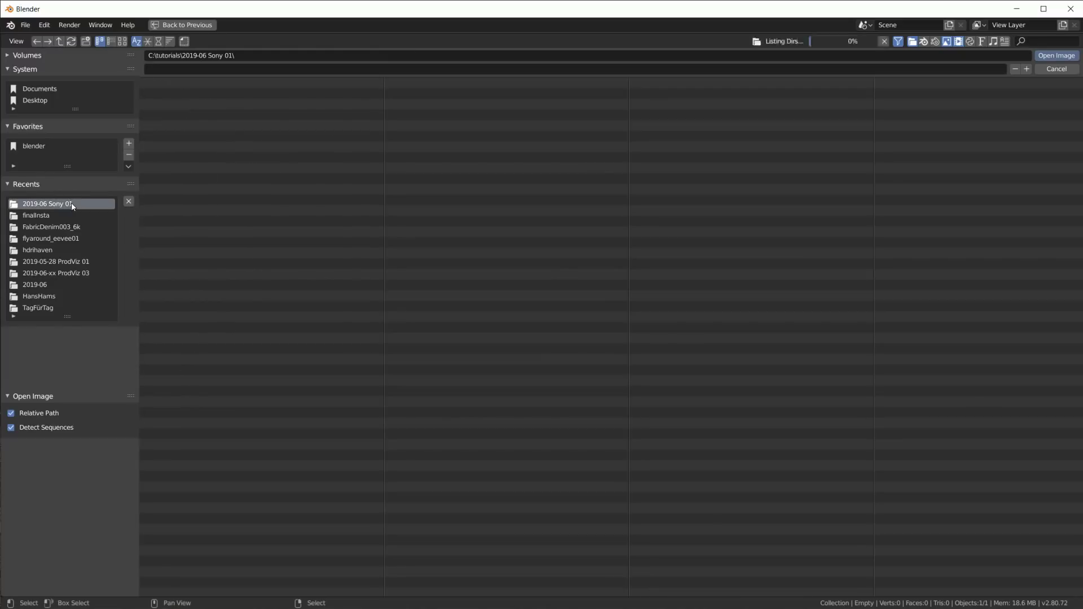
double_click(180, 347)
scroll(458, 405, "up", 3)
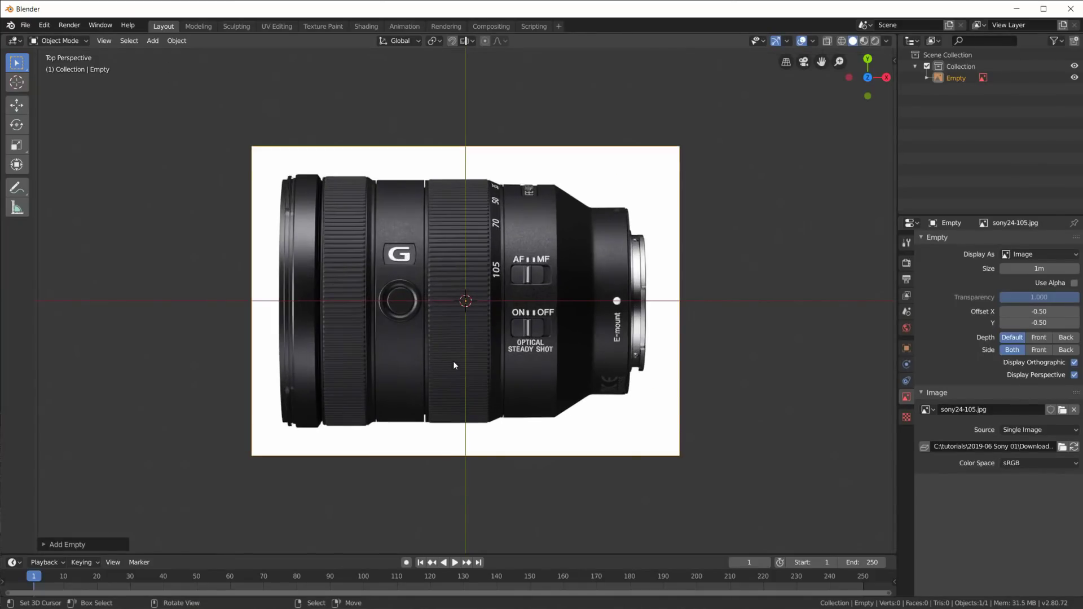
scroll(454, 362, "down", 2)
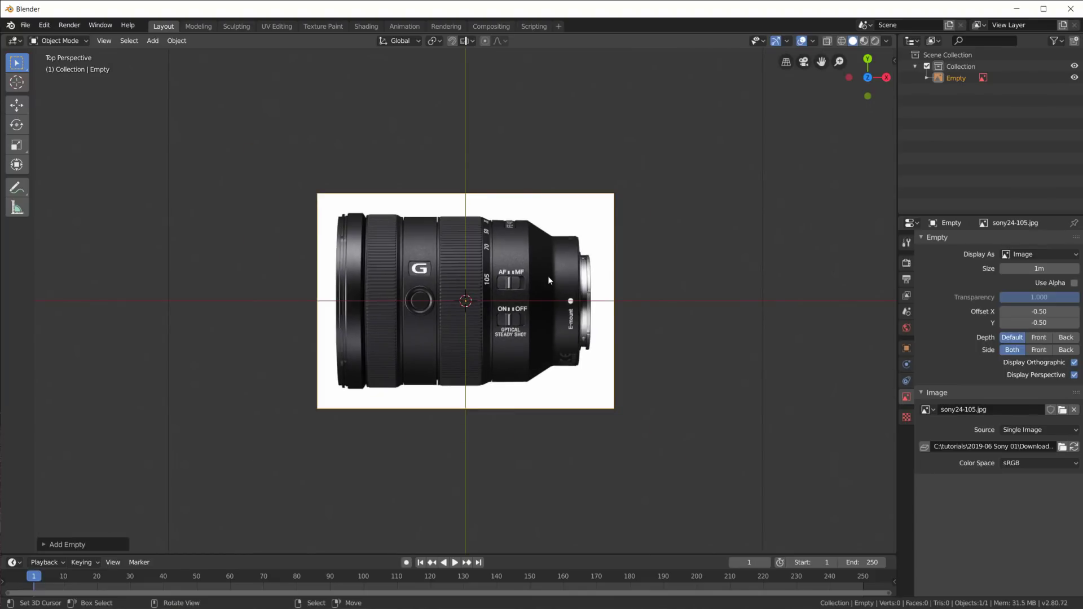
- Rotate the lens reference image 90° so the lens stands upright with its mount facing down
type("r90")
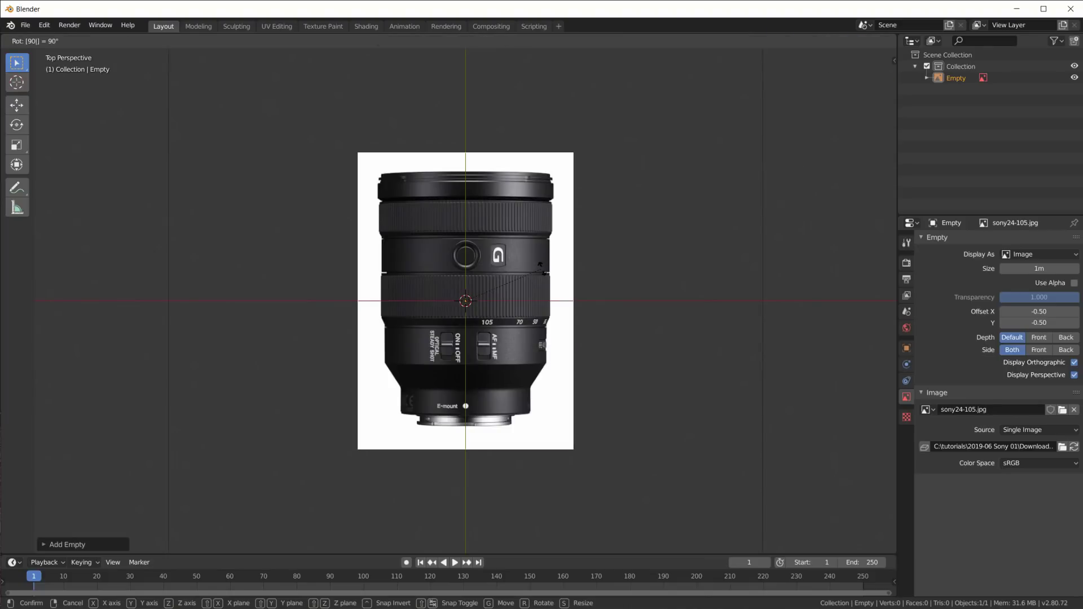
key("Return")
scroll(537, 282, "up", 3)
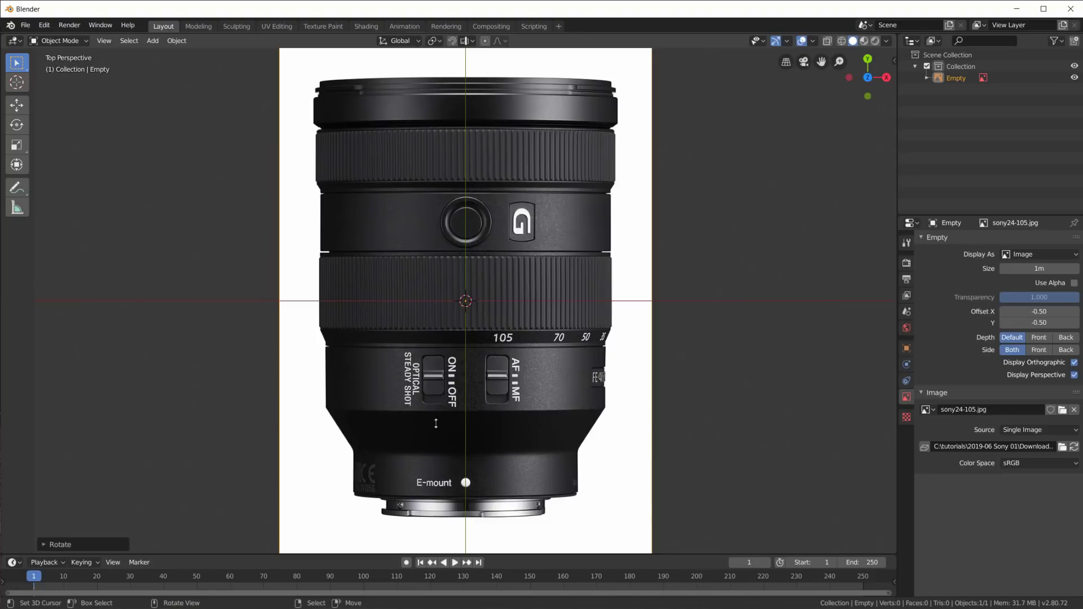
scroll(502, 460, "down", 2)
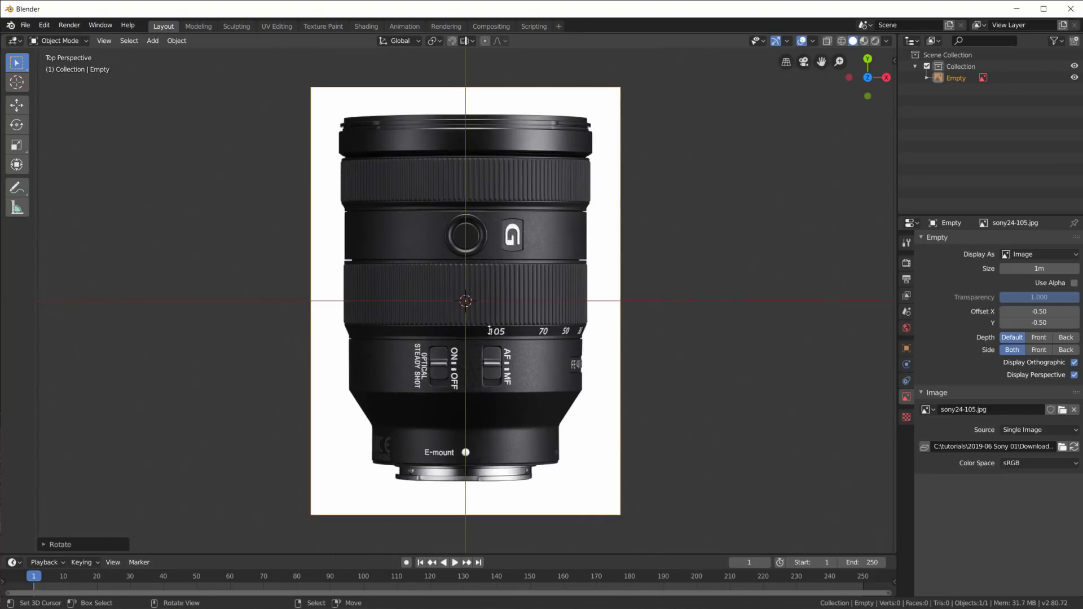
- Add a mesh circle with 32 vertices and a 1 m radius at the origin
key("shift+a")
mouse_move(510, 238)
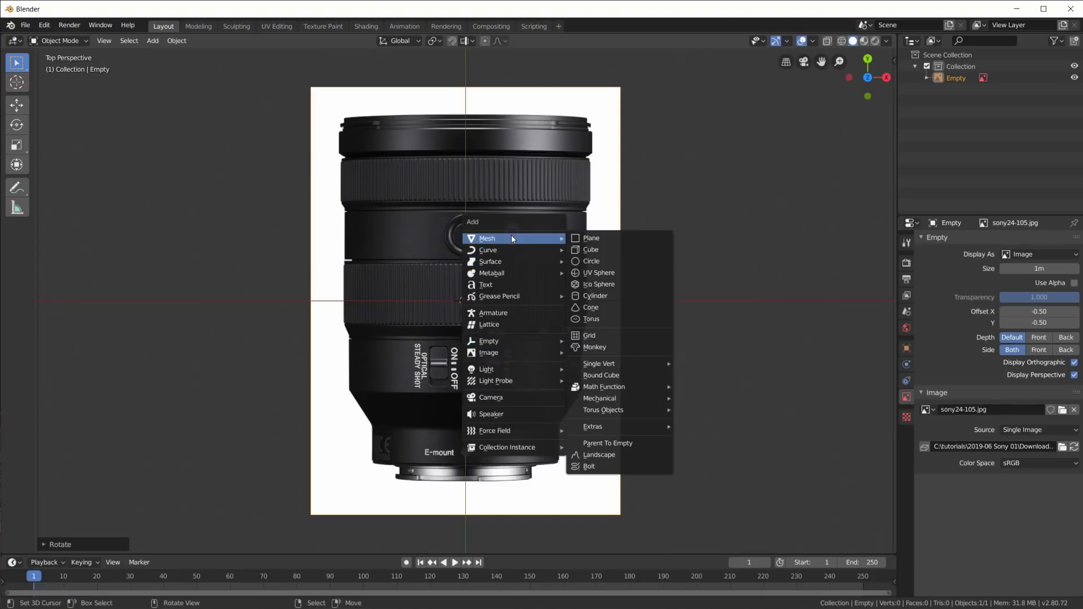
left_click(609, 262)
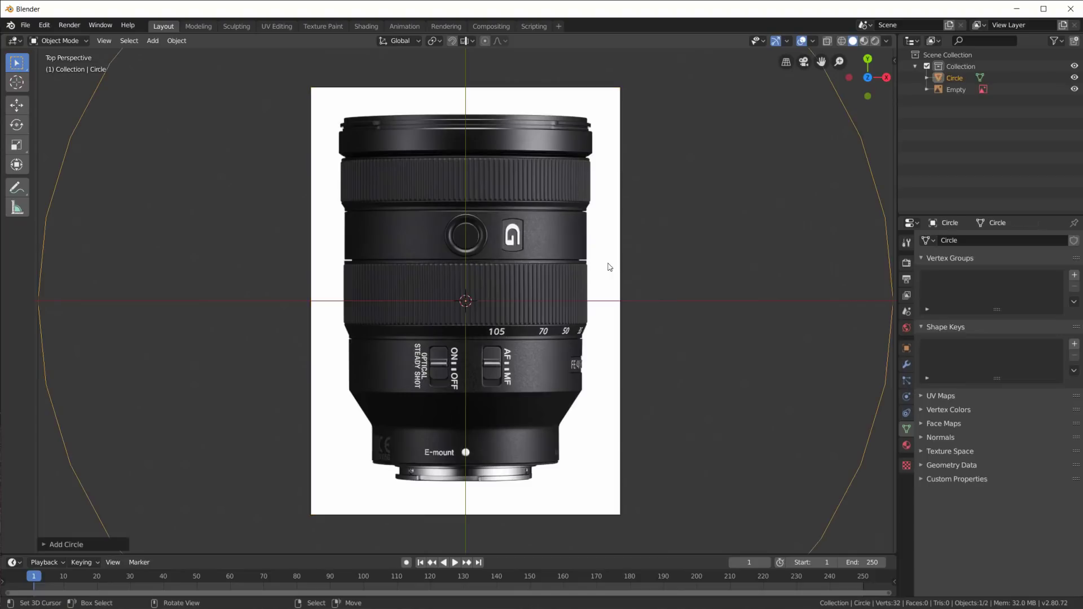
left_click(44, 545)
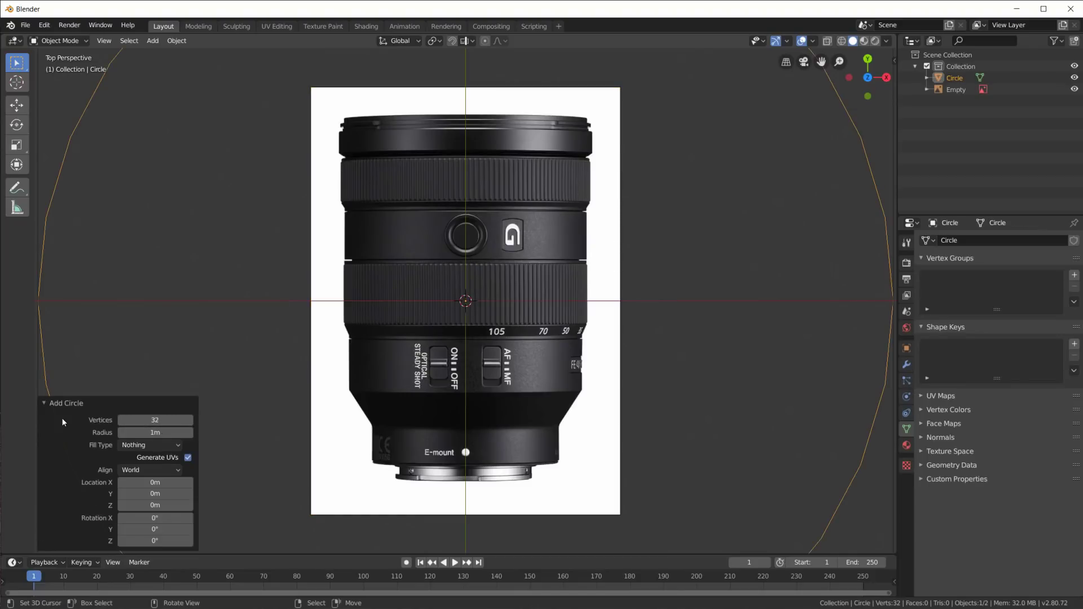
left_click(44, 403)
- Rotate the circle's vertices 90° about X and scale them down to roughly the width of the lens
scroll(600, 422, "down", 4)
key("Tab")
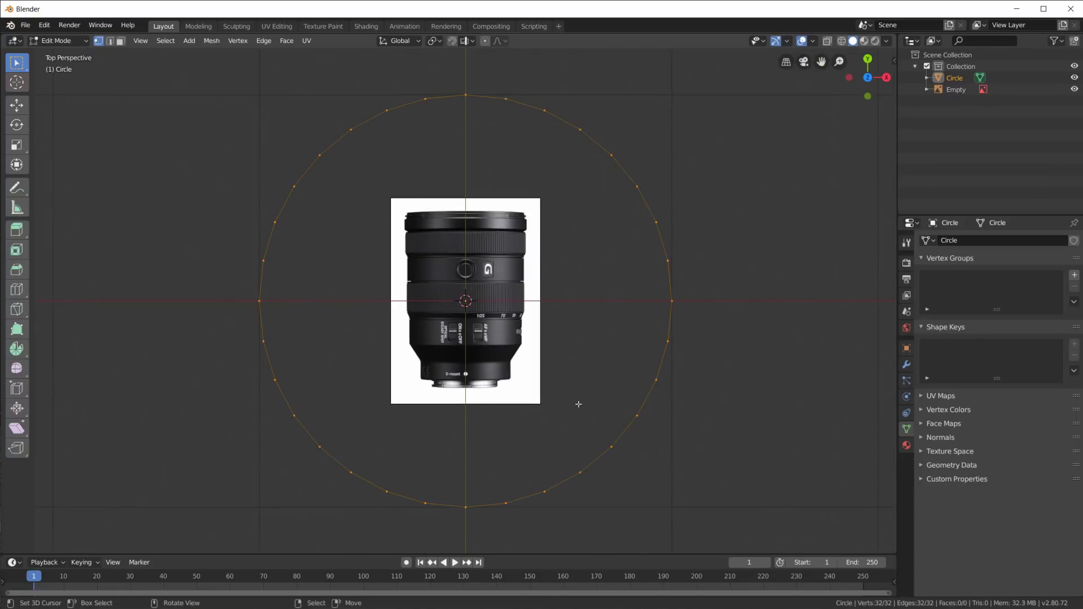
type("rx90")
key("Return")
key("s")
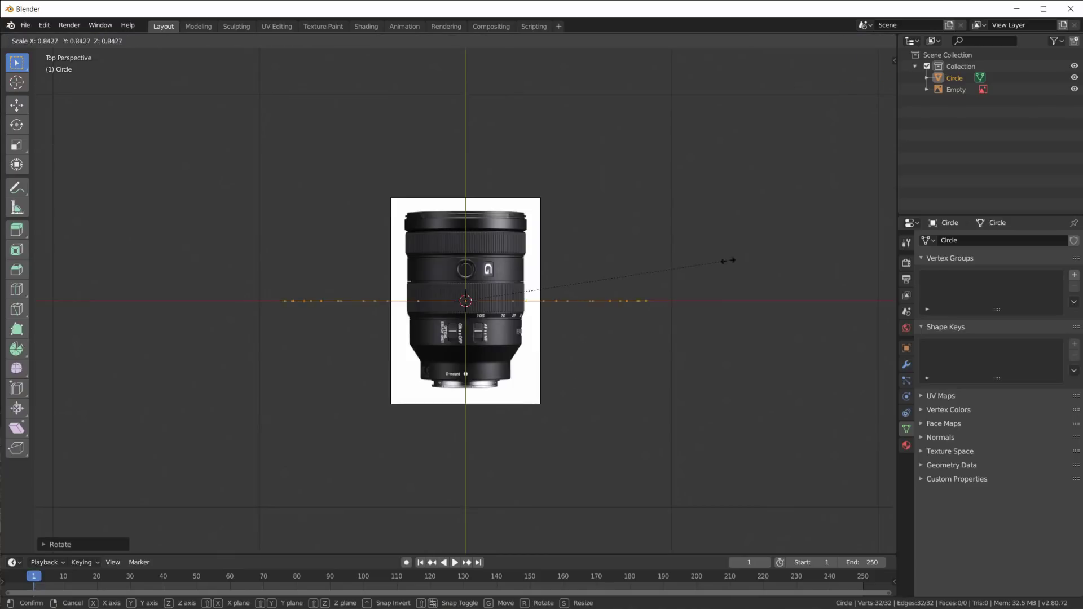
left_click(538, 287)
- Move the circle along Y to the lens body's rear edge in orthographic view and scale it by about 0.91 to fit the width
key("g")
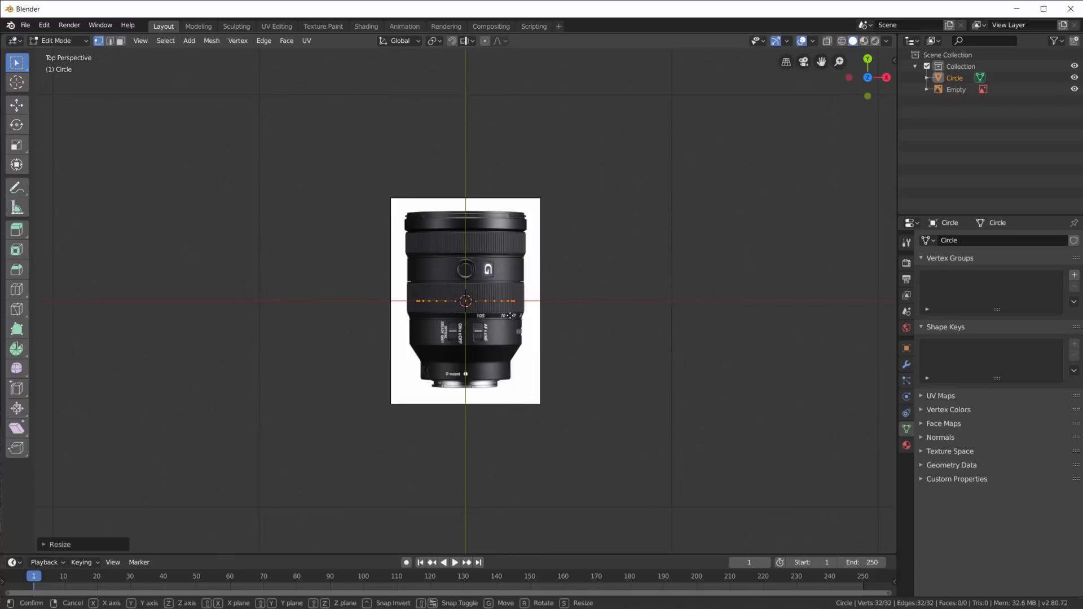
key("y")
left_click(517, 390)
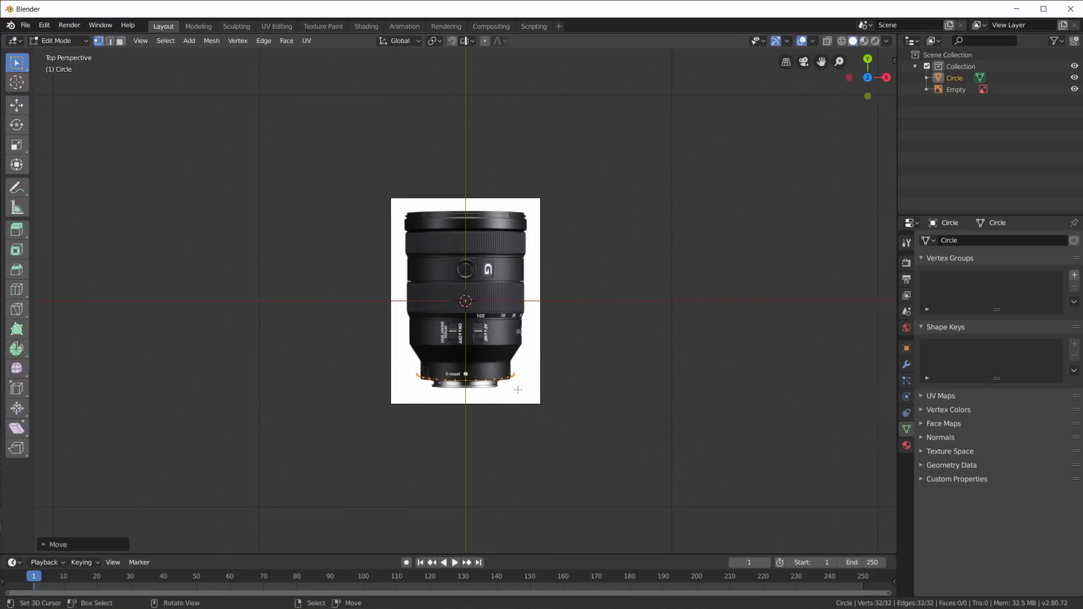
key("KP_5")
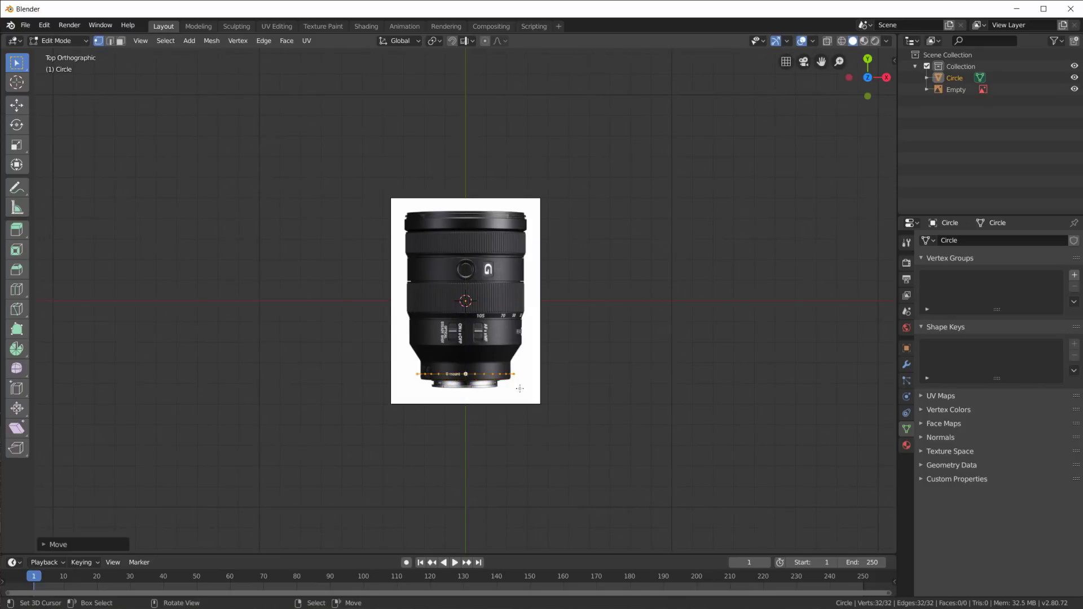
scroll(510, 350, "up", 6)
key("g")
key("y")
left_click(493, 340)
key("s")
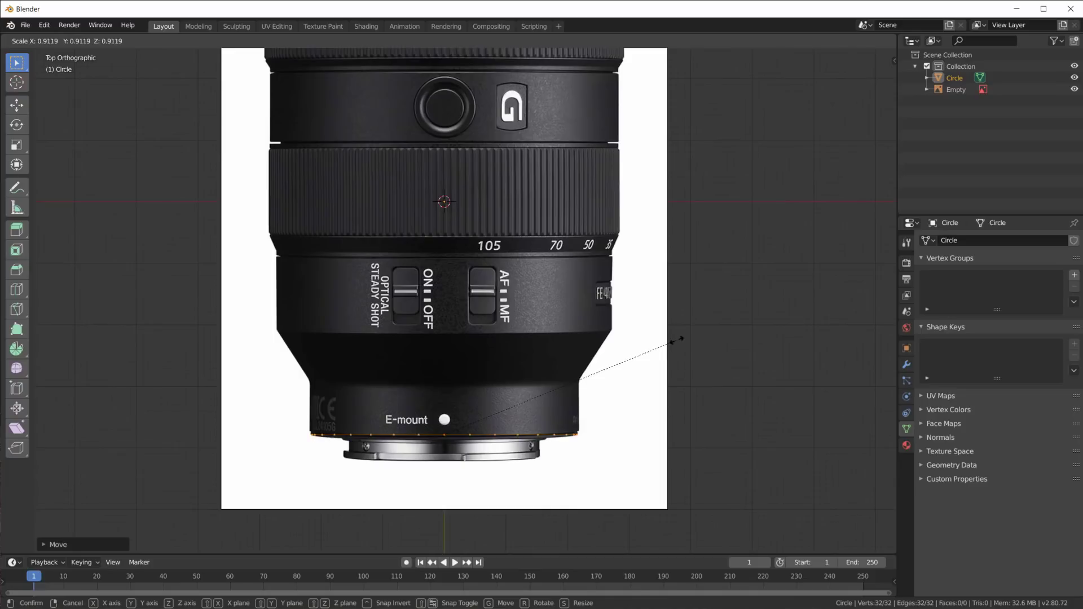
left_click(680, 341)
- Extrude the ring along Y to form the straight section beside the mount, up to where the taper starts
key("e")
key("y")
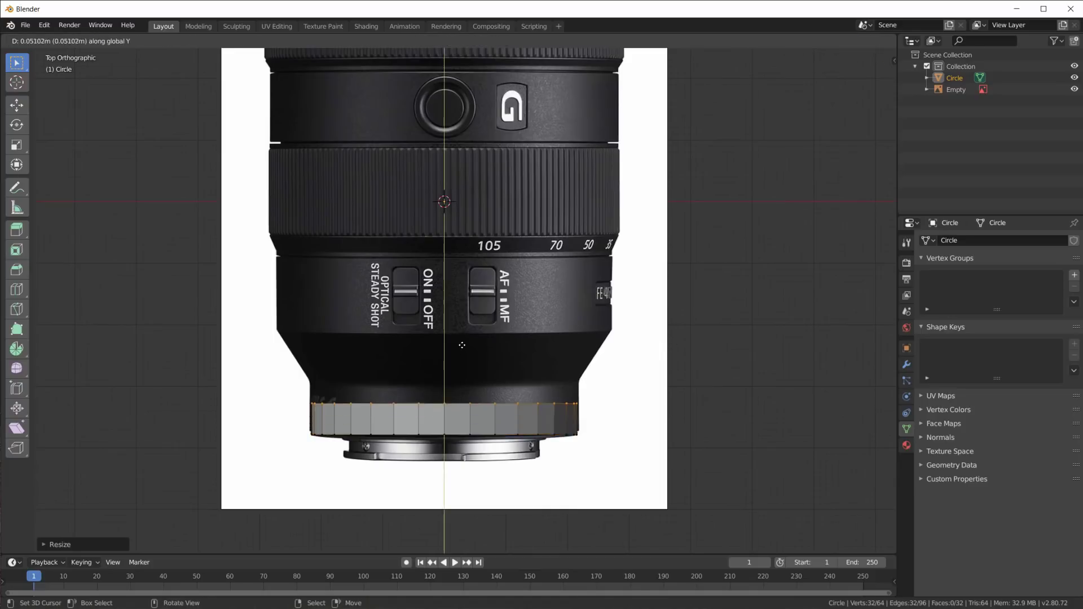
left_click(465, 326)
- Extrude the edge loop along Y and scale it by about 1.26 to form the body's tapered section
key("e")
key("y")
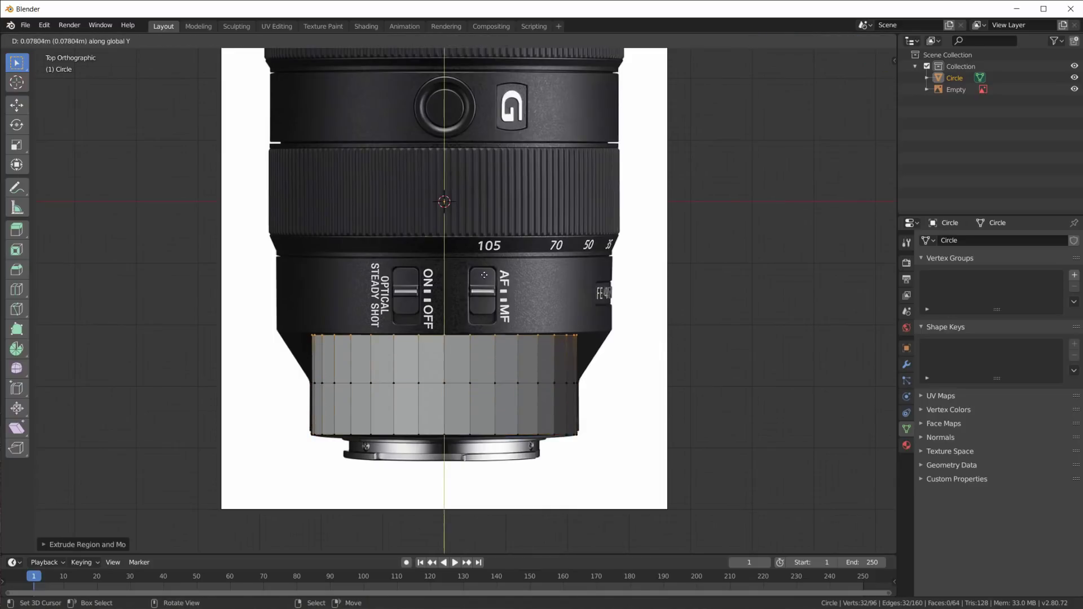
left_click(465, 275)
key("s")
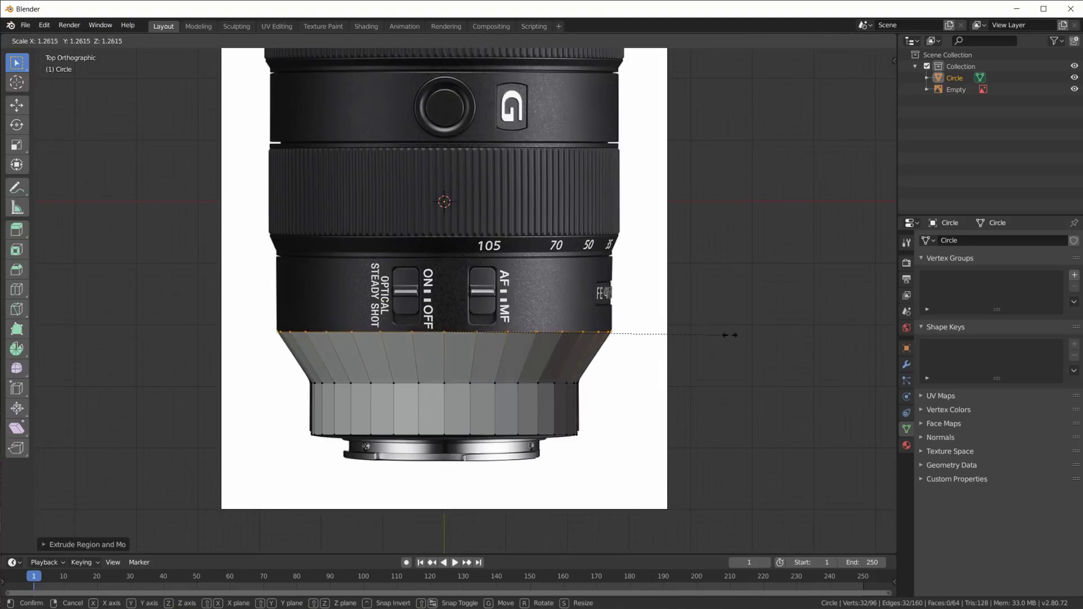
left_click(730, 334)
- Extrude the wide edge loop about 0.13 m along Y to form the switch section up to the zoom ring
key("g")
key("y")
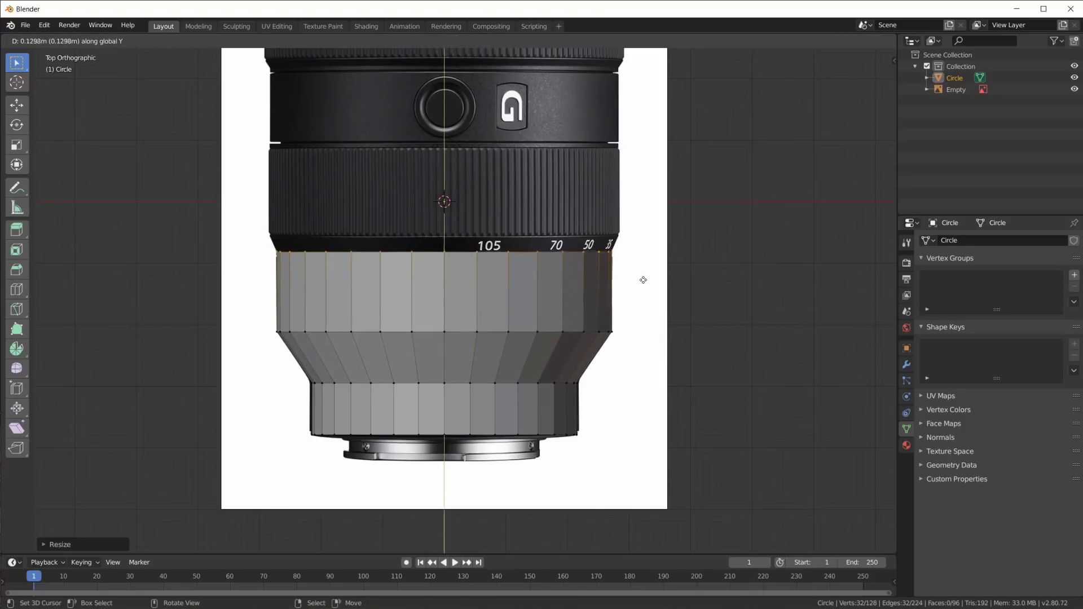
left_click(644, 286)
scroll(563, 385, "up", 1)
key("Tab")
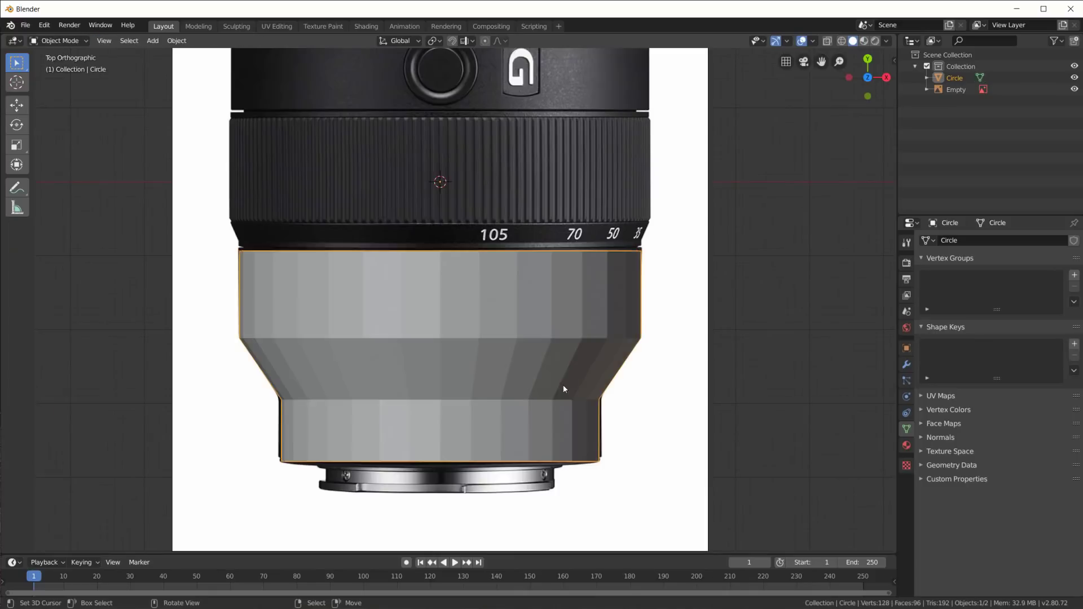
mouse_move(618, 408)
middle_mouse_down()
mouse_move(637, 376)
mouse_move(667, 373)
mouse_move(609, 403)
middle_mouse_up()
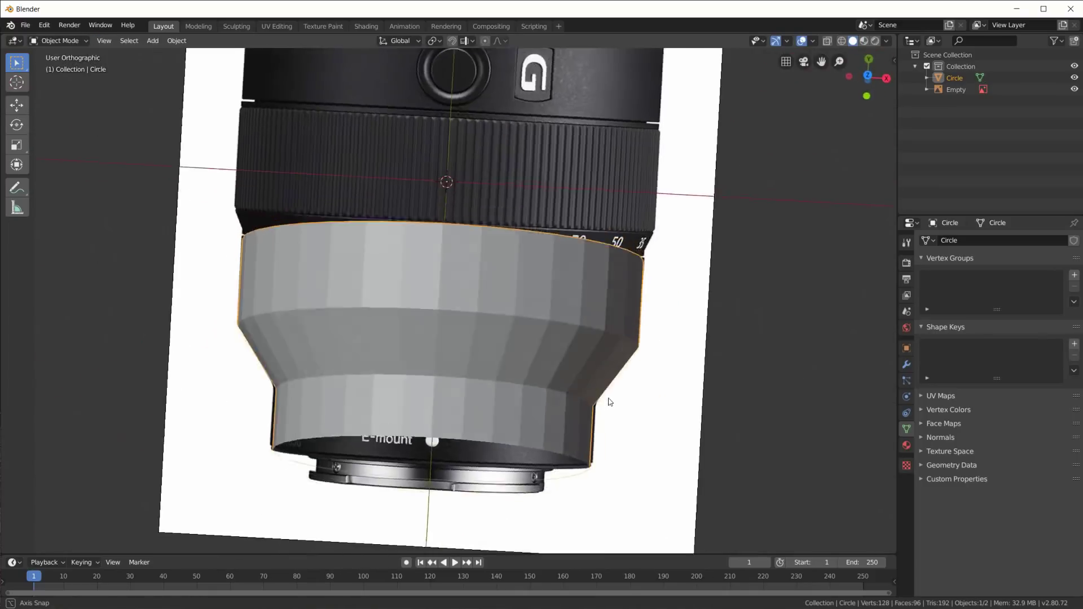
- Extrude the body's open front edge along Y over the zoom ring and move it further toward the front of the lens
key("KP_7")
key("Tab")
middle_click_drag(532, 316, 538, 426, "shift")
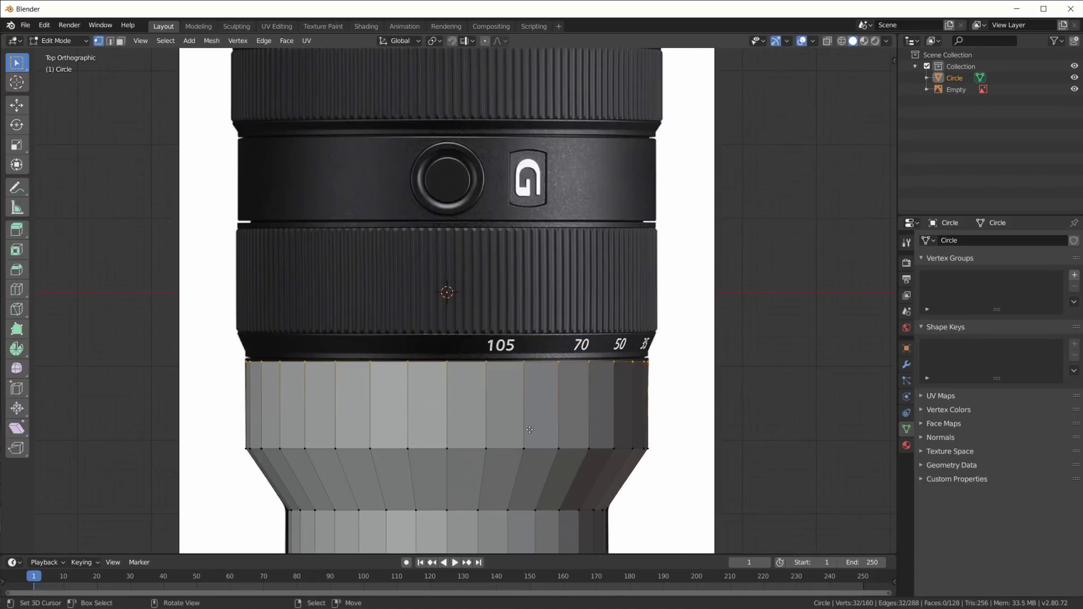
key("e")
key("y")
left_click(614, 242)
scroll(614, 242, "down", 3)
middle_click_drag(603, 273, 559, 340, "shift")
key("g")
left_click(600, 290)
- Shade the lens body mesh smooth and enable Auto Smooth for its normals
key("Tab")
scroll(558, 332, "up", 3)
right_click(550, 336)
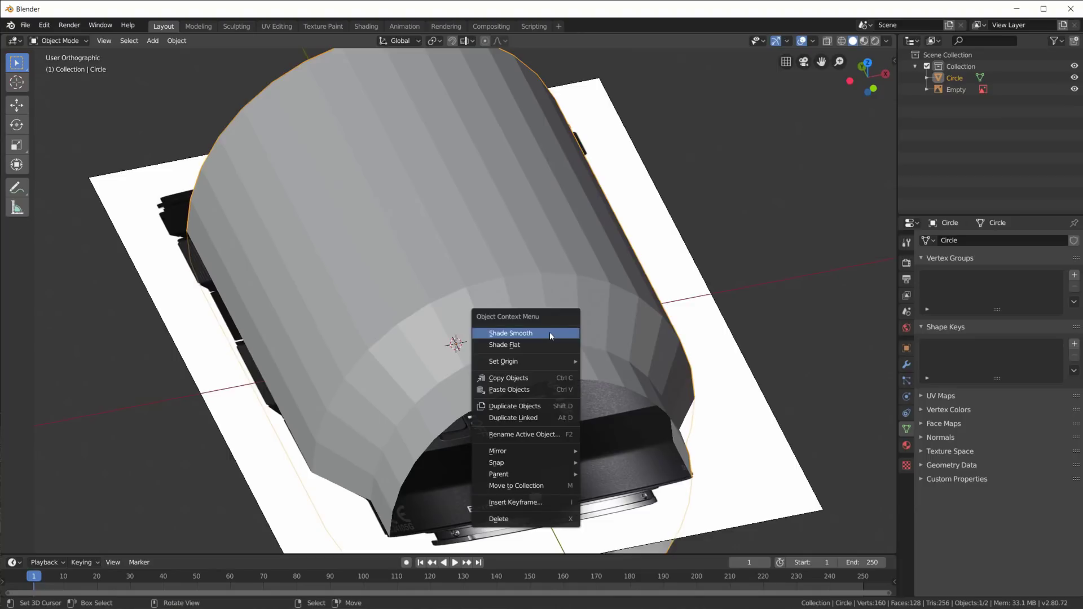
left_click(550, 336)
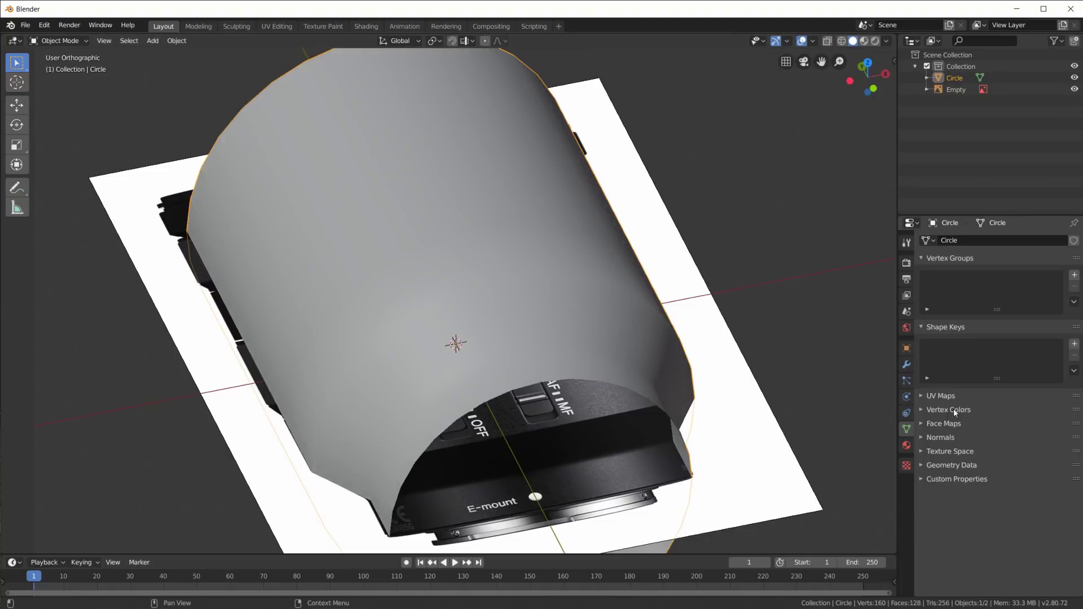
left_click(923, 437)
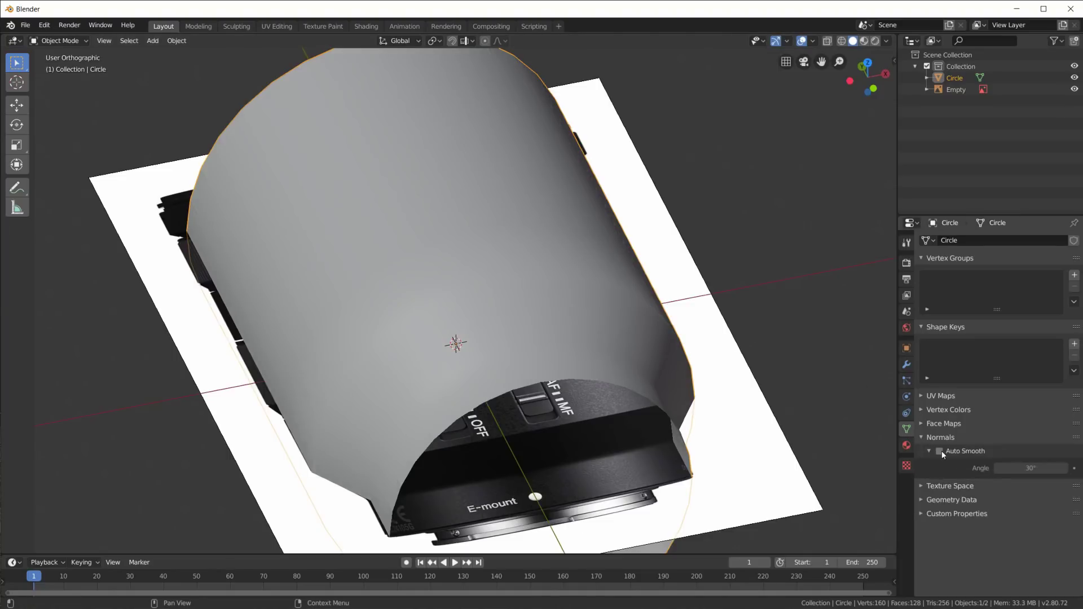
left_click(940, 451)
middle_click_drag(575, 337, 331, 202)
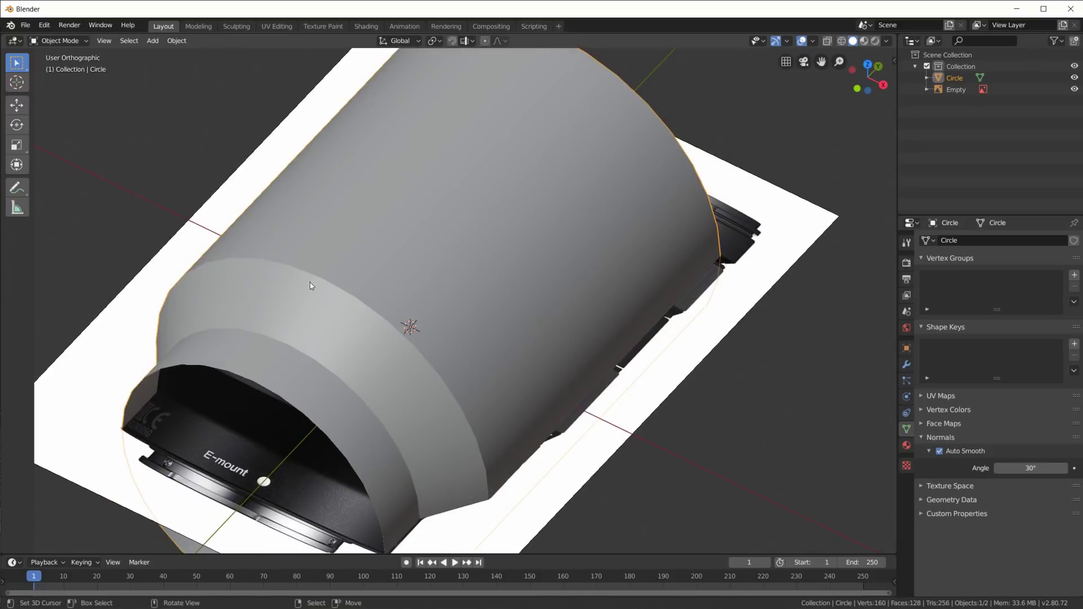
- Add a Subdivision Surface modifier to the lens body and set its viewport subdivisions to 2
middle_click_drag(492, 388, 552, 250)
key("KP_7")
scroll(484, 381, "up", 3)
left_click(906, 364)
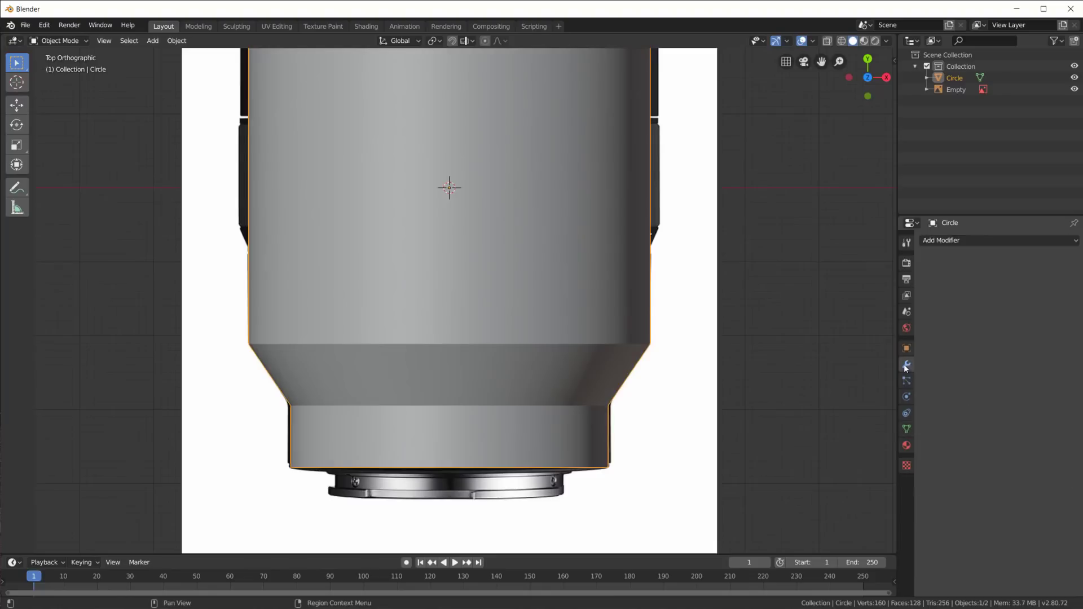
left_click(963, 241)
left_click(860, 428)
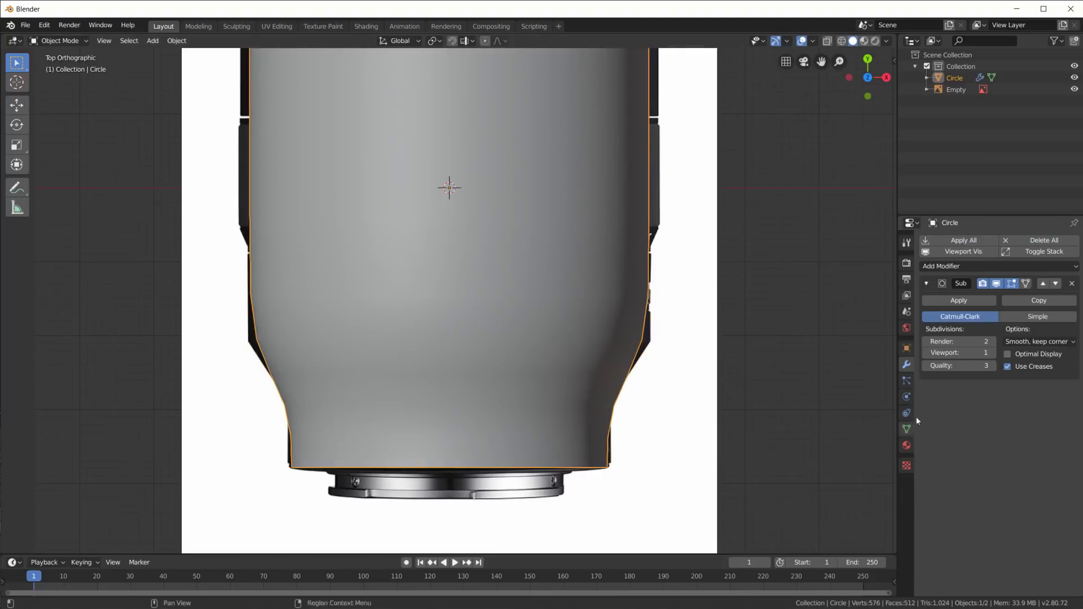
left_click(992, 352)
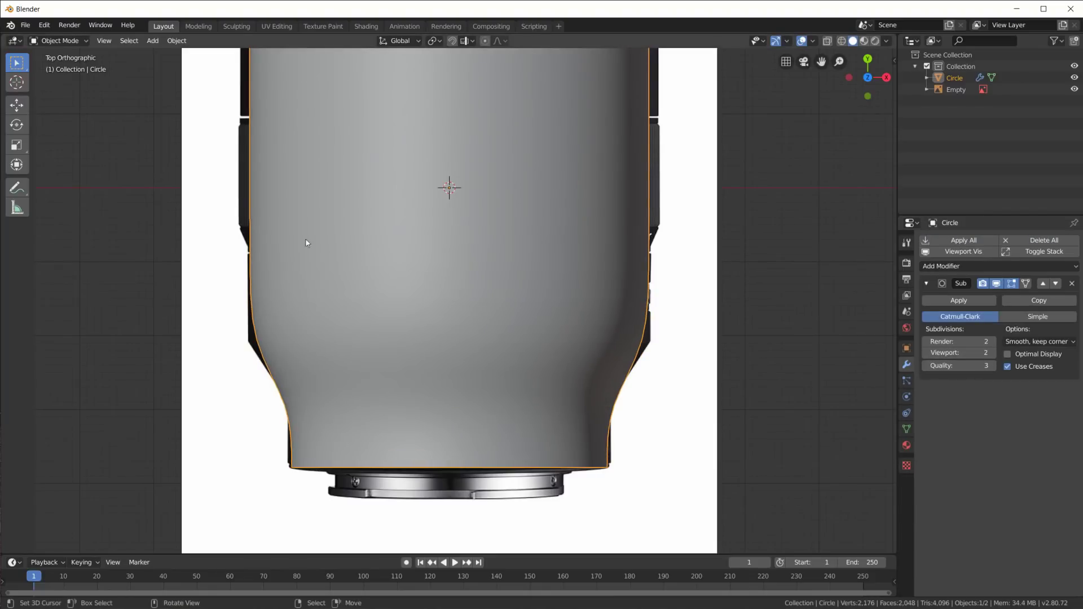
middle_click_drag(490, 328, 519, 317)
key("KP_7")
scroll(520, 317, "up", 2)
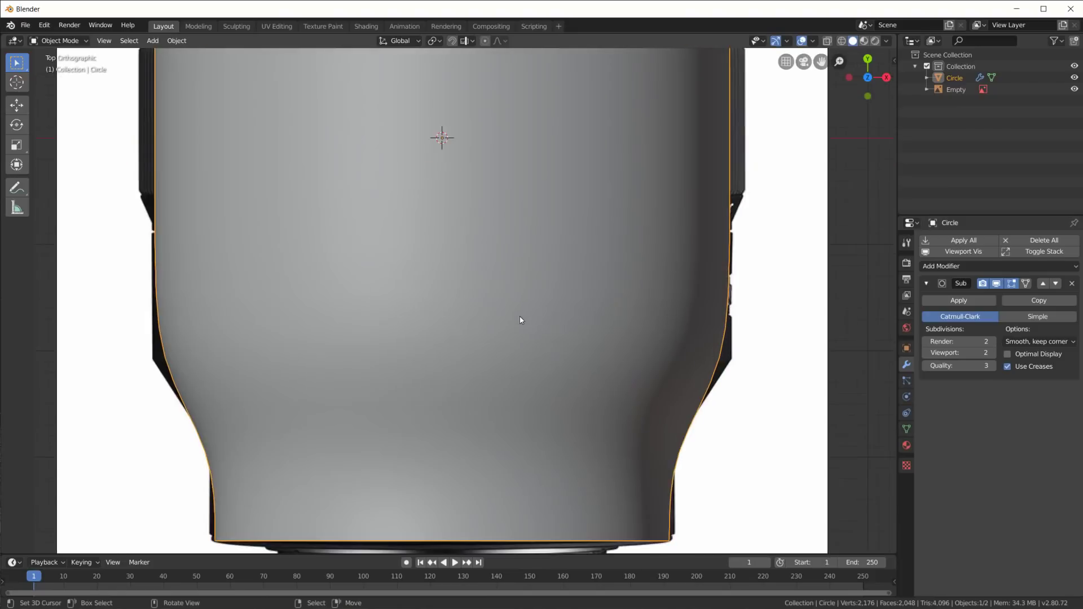
scroll(660, 351, "down", 1)
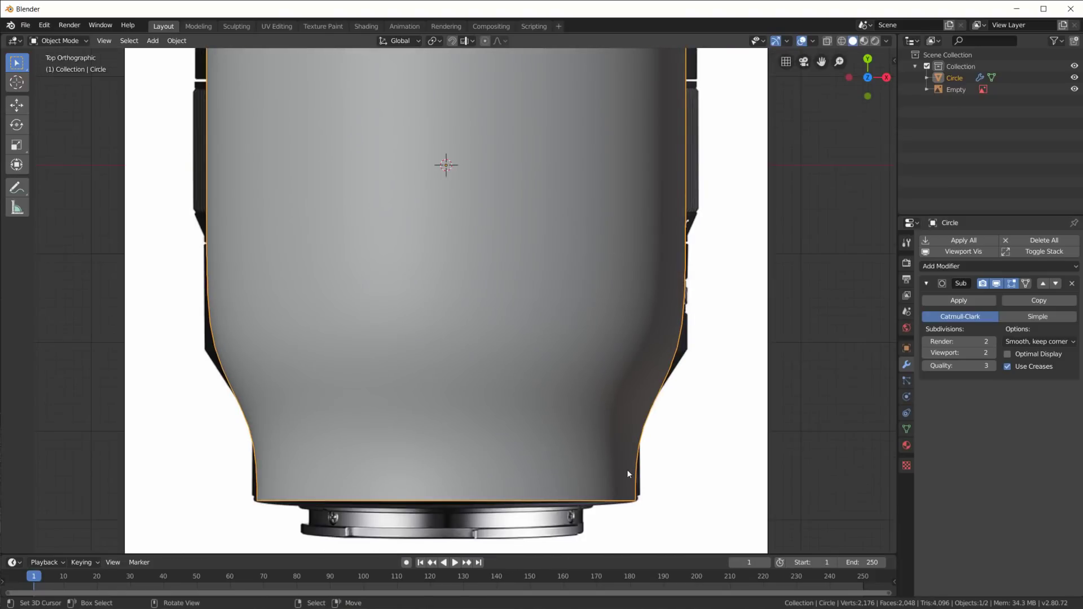
- Crease the wide shoulder edge loop and raise the mean crease of the narrow mount-end section's edges to 1.00
key("Tab")
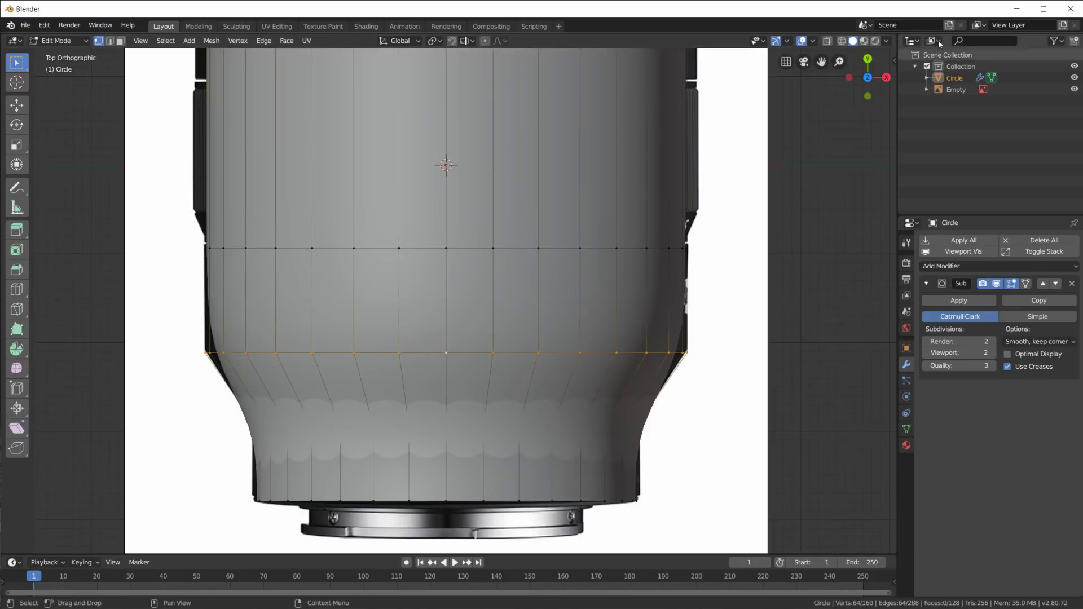
key("n")
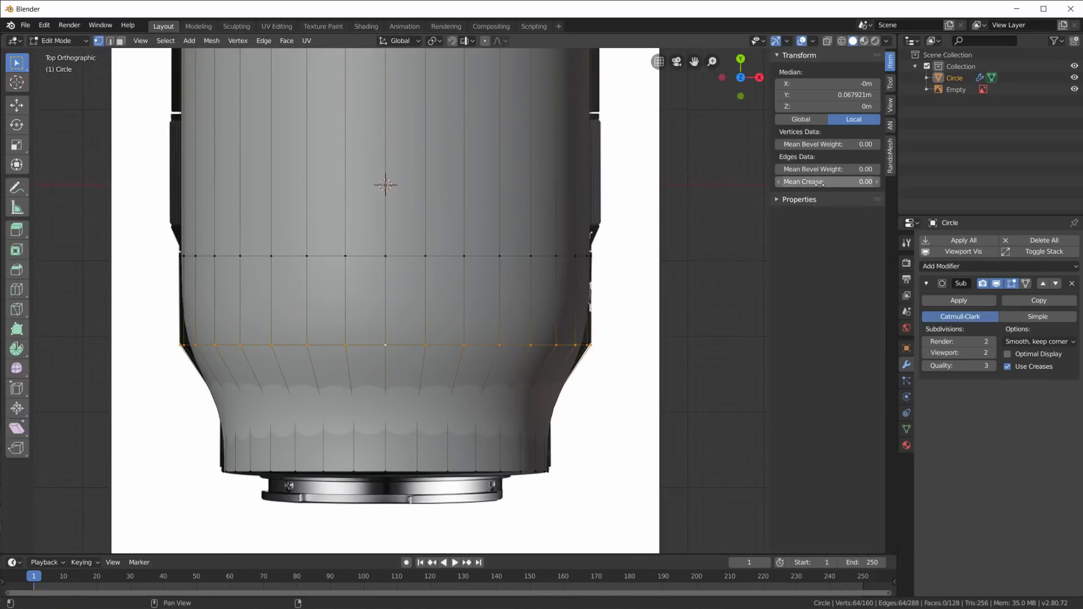
left_click_drag(812, 183, 871, 183)
left_click(408, 398, "alt+shift")
right_click(392, 472)
right_click(392, 472, "alt")
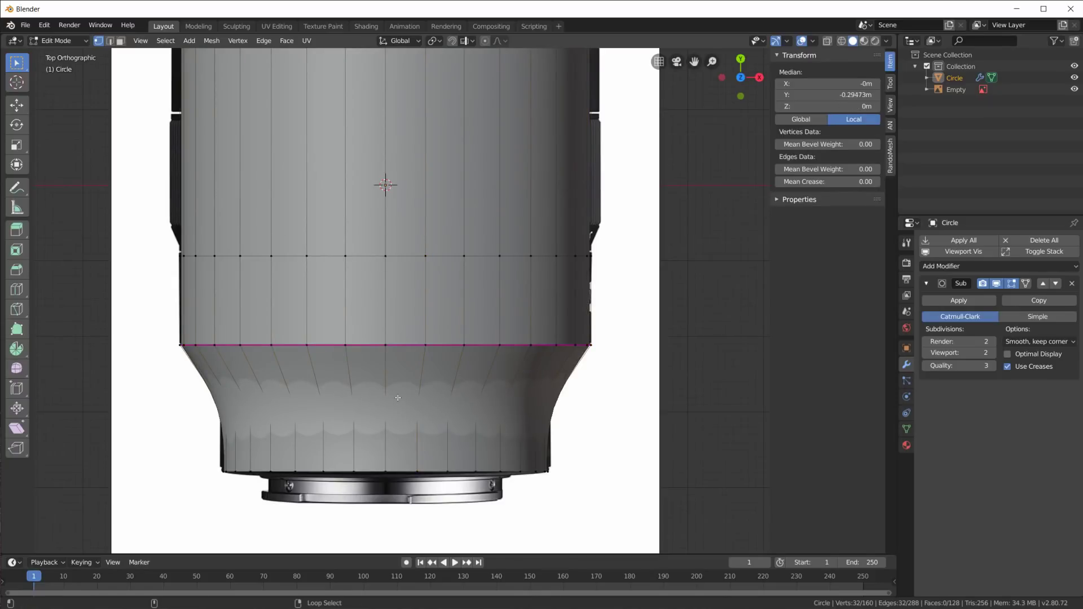
key("ctrl+KP_Add")
left_click_drag(832, 180, 902, 180)
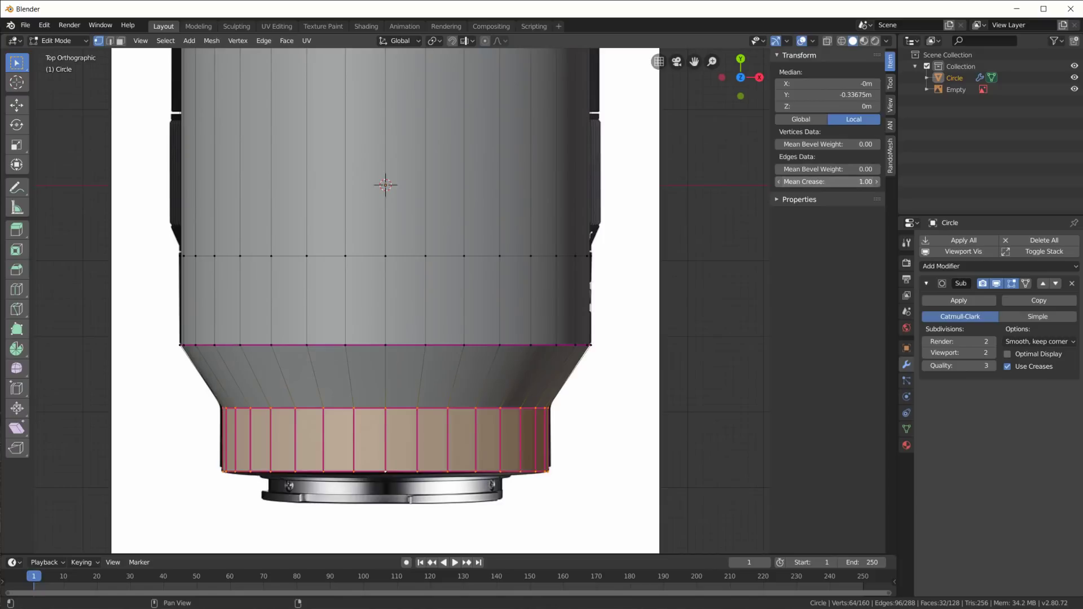
key("Tab")
middle_click_drag(568, 384, 463, 416)
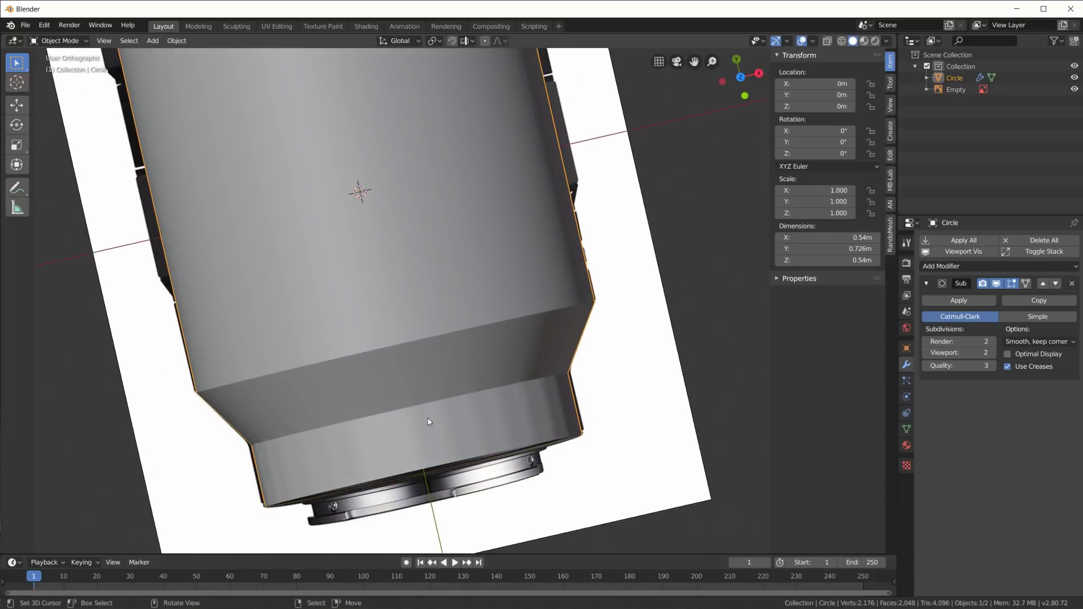
key("KP_7")
key("a")
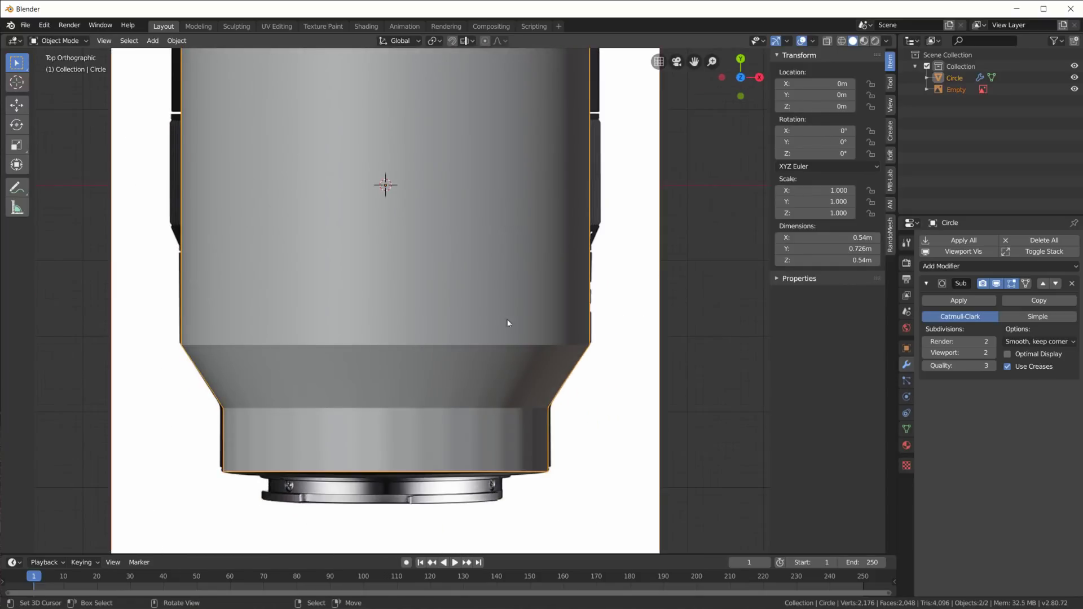
- Set the mean crease of all the lens body's edges to 0.00
key("Tab")
key("a")
left_click_drag(843, 186, 781, 185)
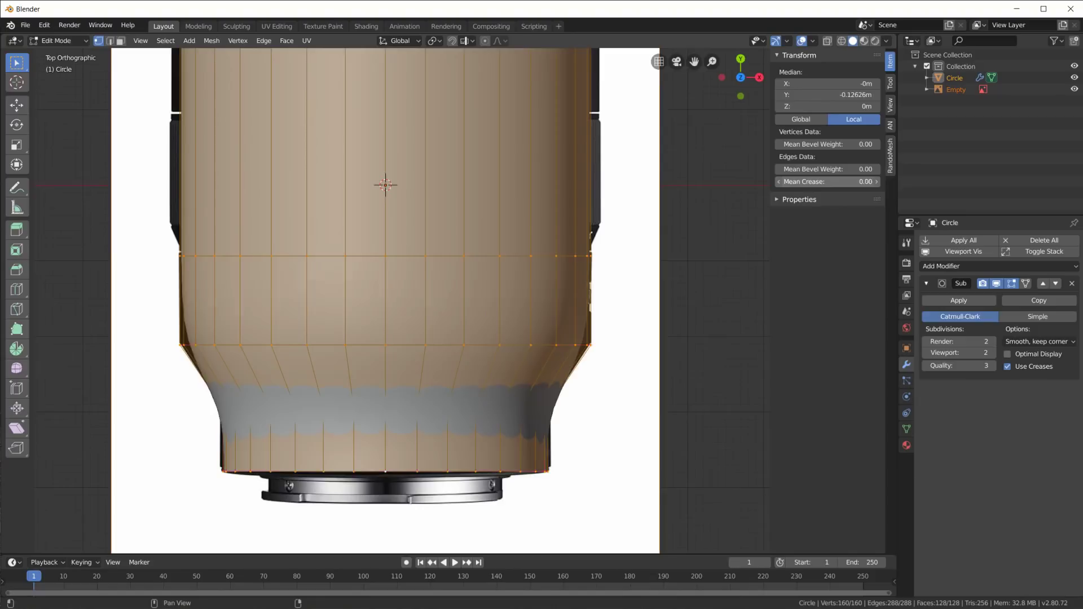
key("Tab")
key("Tab")
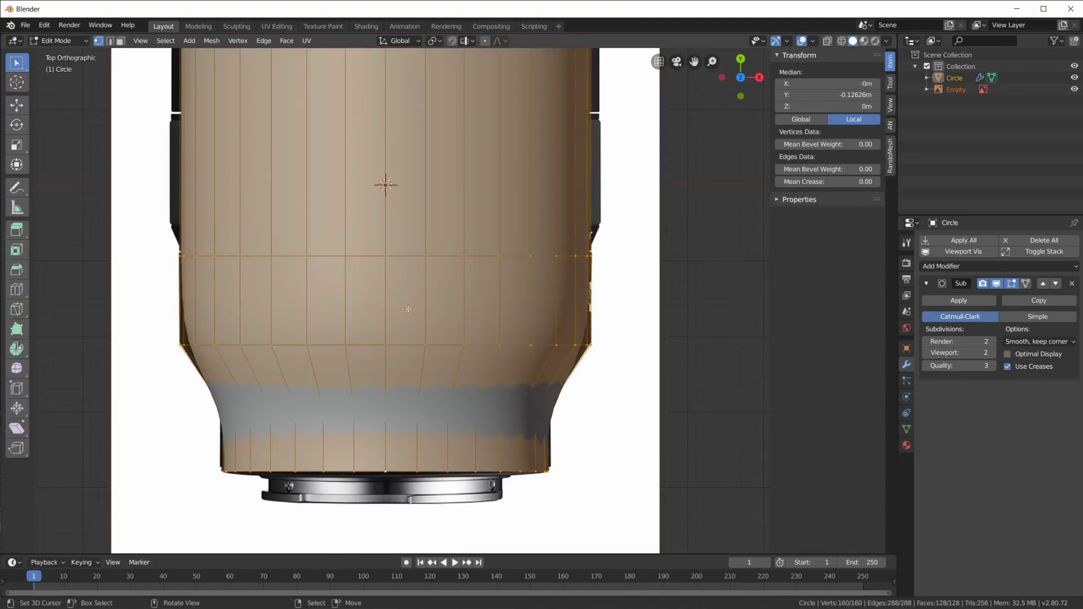
- Add a supporting loop cut close to each side of the wide shoulder edge where the taper begins
key("ctrl+r")
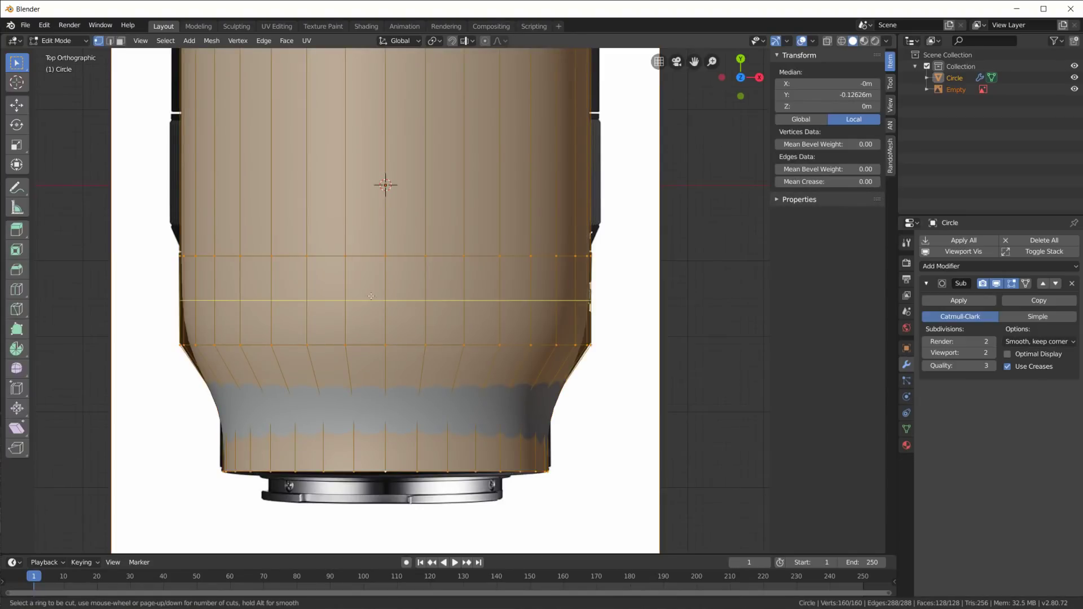
left_click(370, 300)
left_click(367, 341)
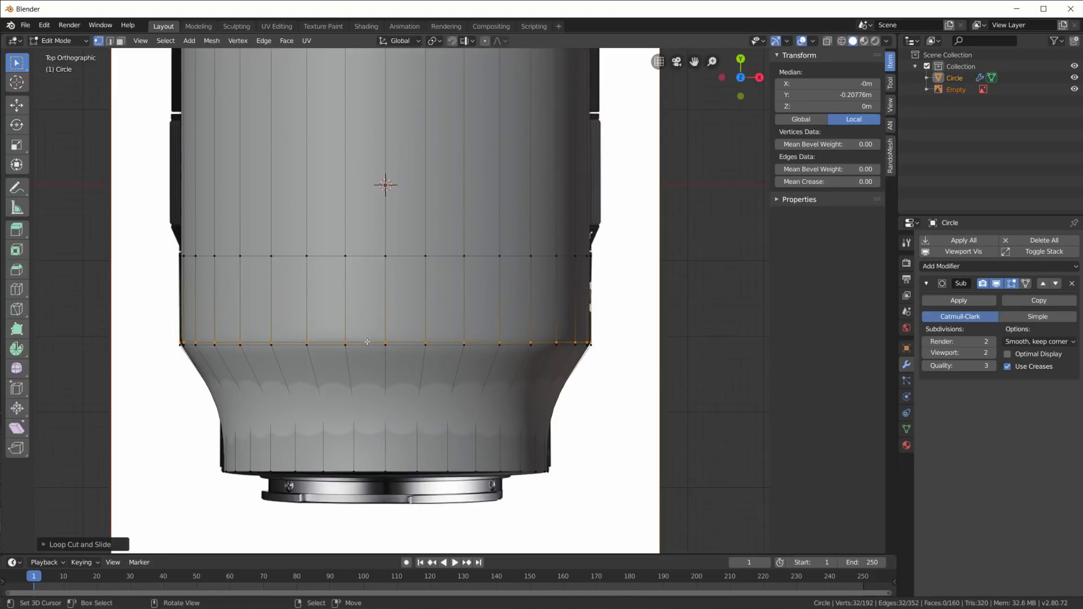
key("ctrl+r")
left_click(370, 373)
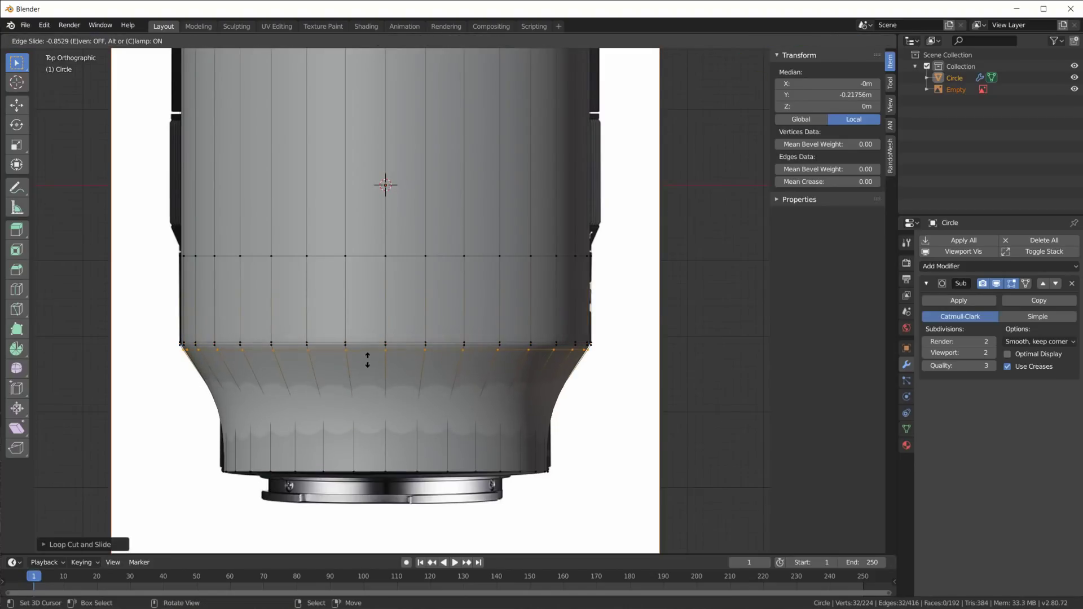
left_click(367, 359)
- Add a supporting loop cut close to each side of the edge between the taper and the narrow mount-end section
key("ctrl+r")
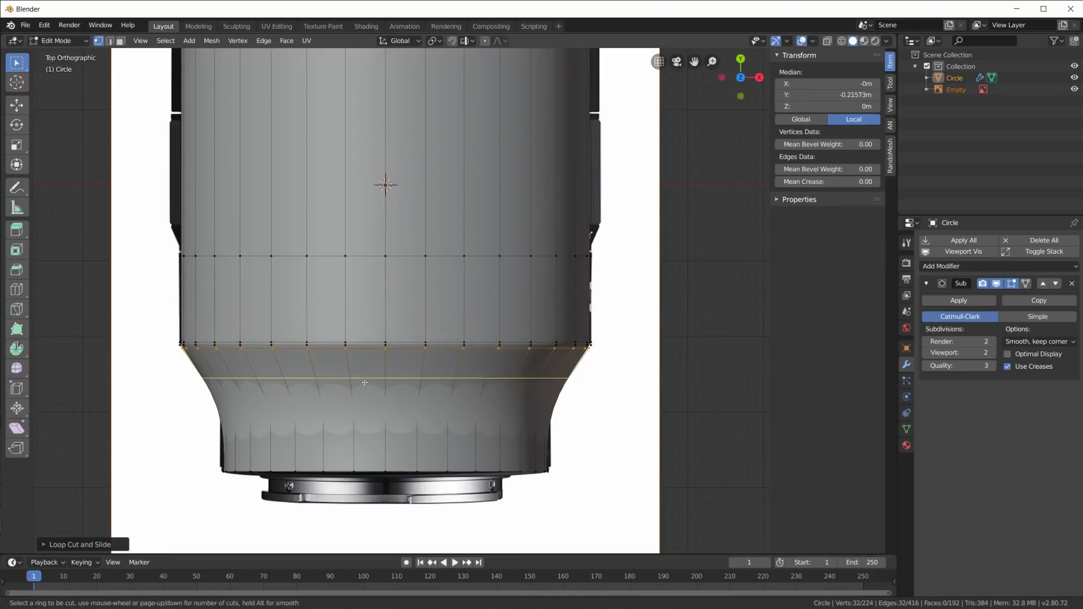
left_click(367, 377)
left_click(367, 407)
key("ctrl+r")
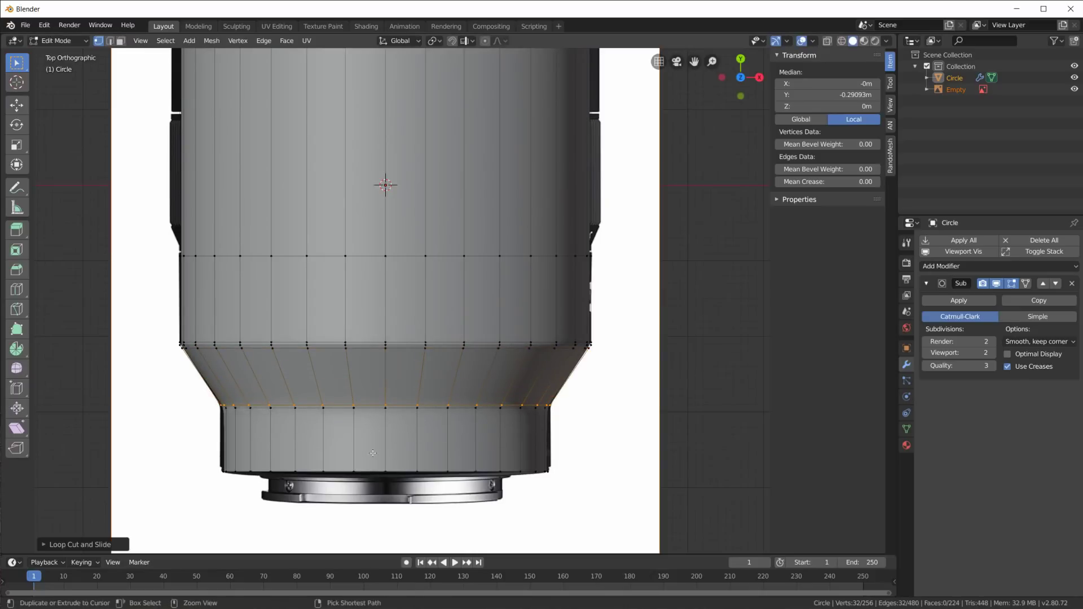
left_click(365, 439)
left_click(365, 426)
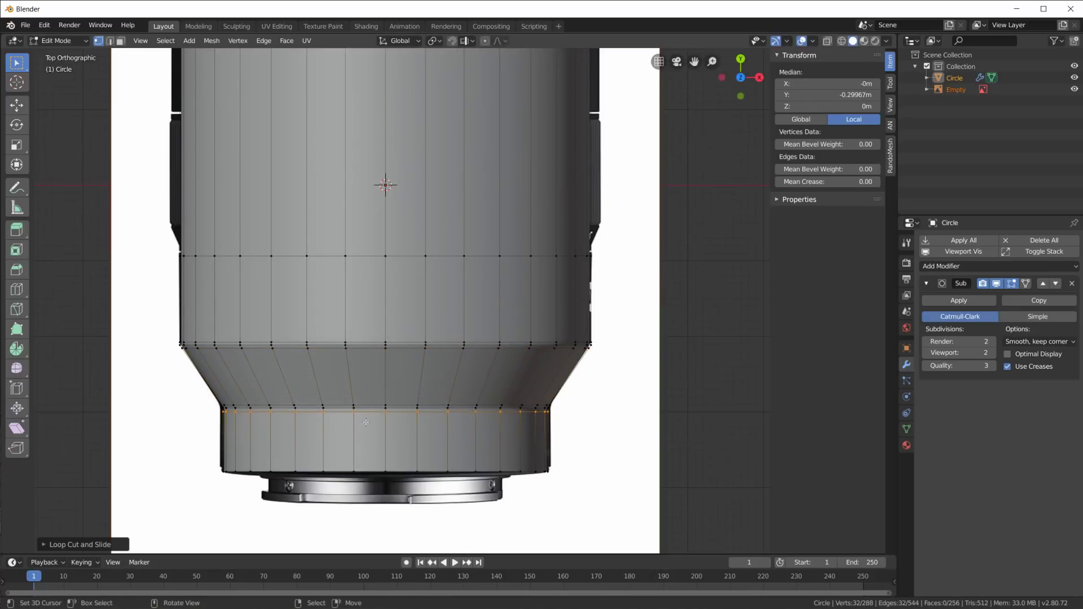
- Slide the two supporting loops at the wide shoulder farther away from its edge to soften the transition
key("alt+a")
middle_click_drag(408, 365, 409, 458, "shift")
left_click_drag(555, 463, 517, 379, "shift")
middle_click_drag(517, 380, 534, 359, "shift")
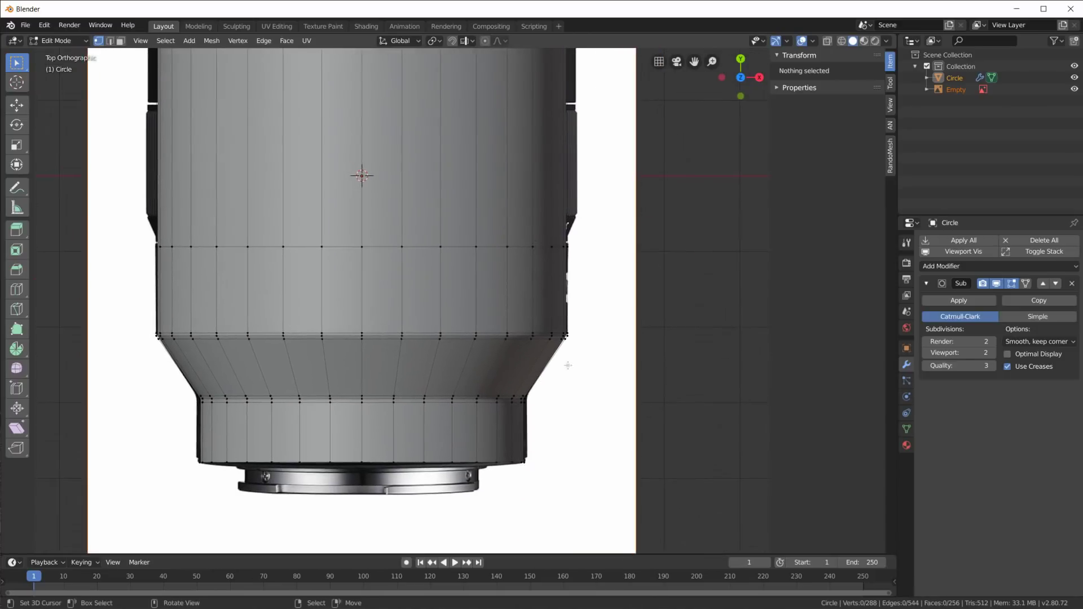
scroll(568, 365, "up", 3)
left_click(598, 358, "alt")
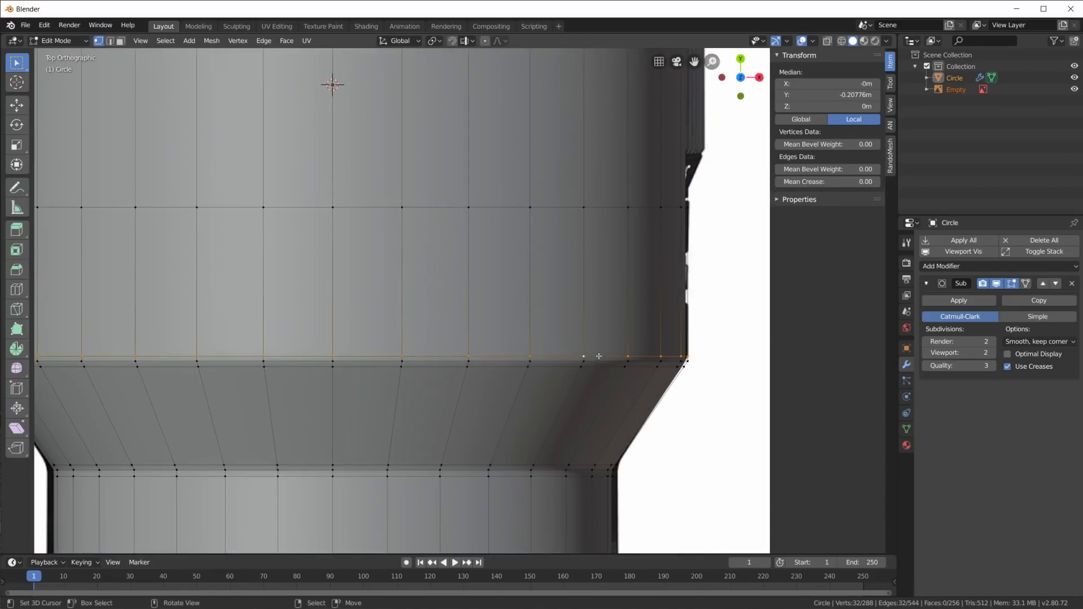
key("g")
key("g")
left_click(594, 331)
left_click(591, 368, "alt+shift")
left_click(590, 367, "alt")
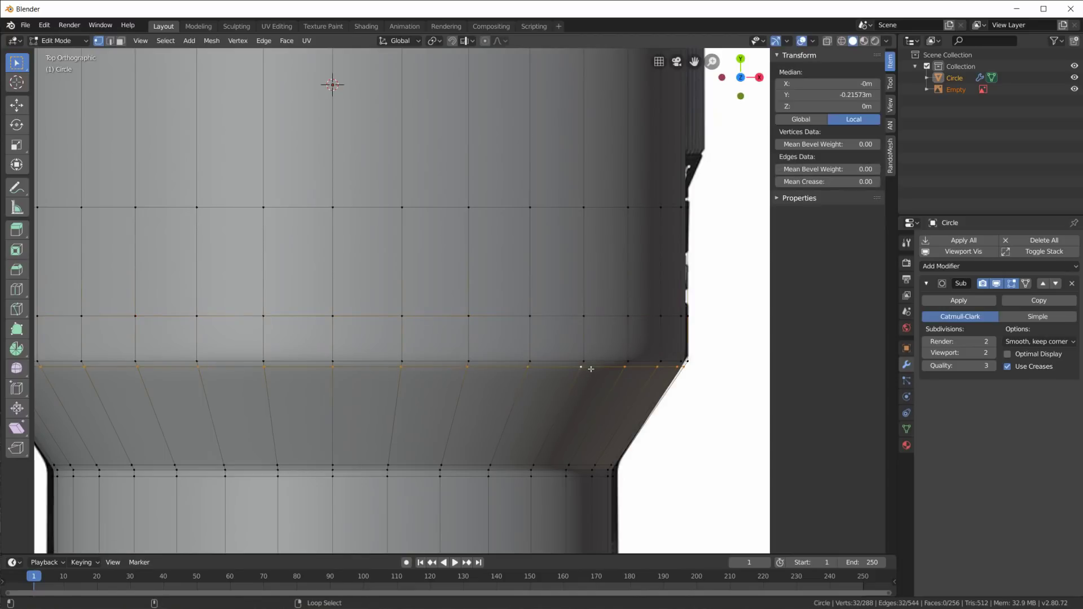
key("g")
key("g")
left_click(584, 387)
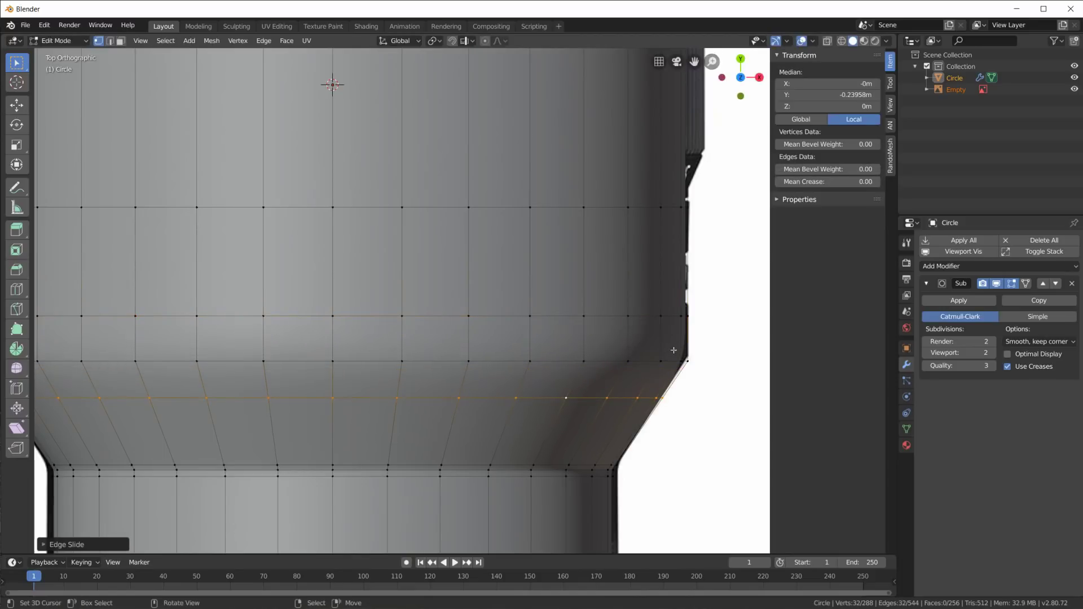
- Examine the smoothed lens body and its edge loops from several angles and against the reference image from the top
scroll(620, 397, "down", 2)
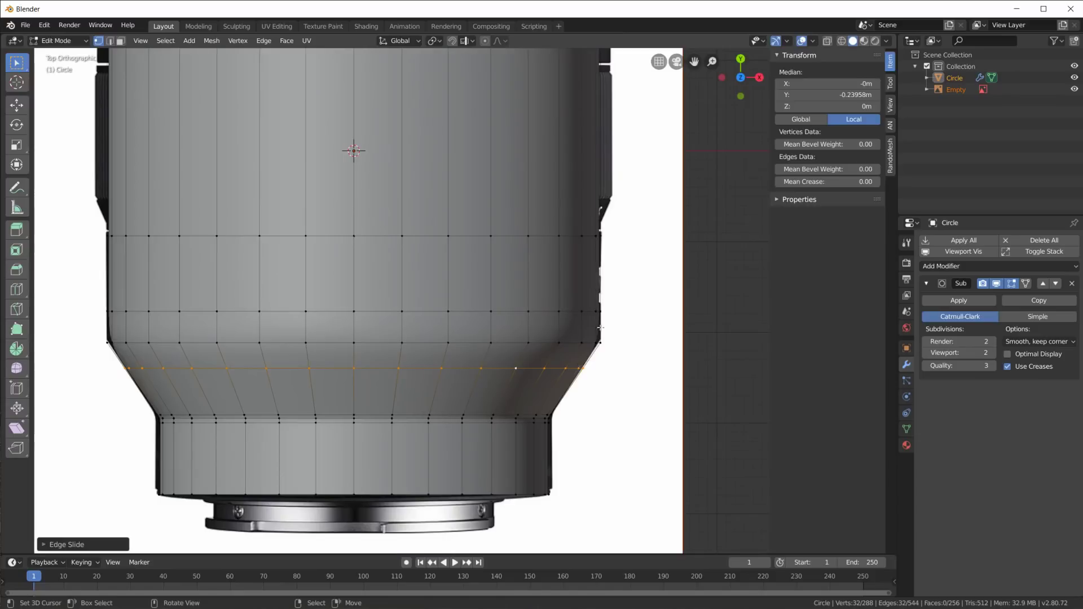
key("Tab")
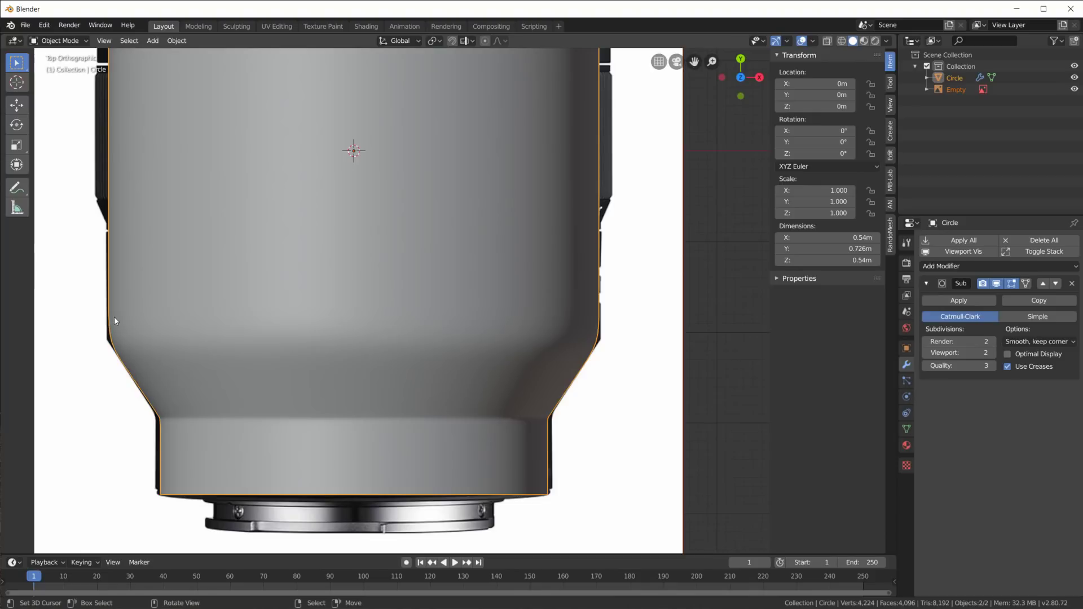
key("Tab")
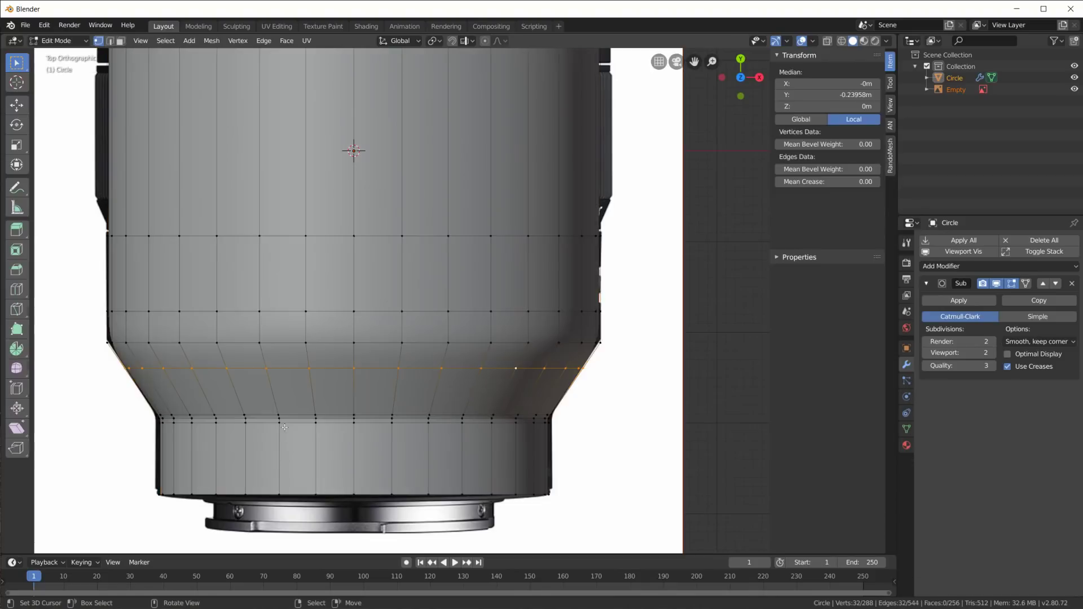
middle_click_drag(474, 375, 427, 308)
scroll(481, 338, "down", 3)
scroll(427, 308, "up", 2)
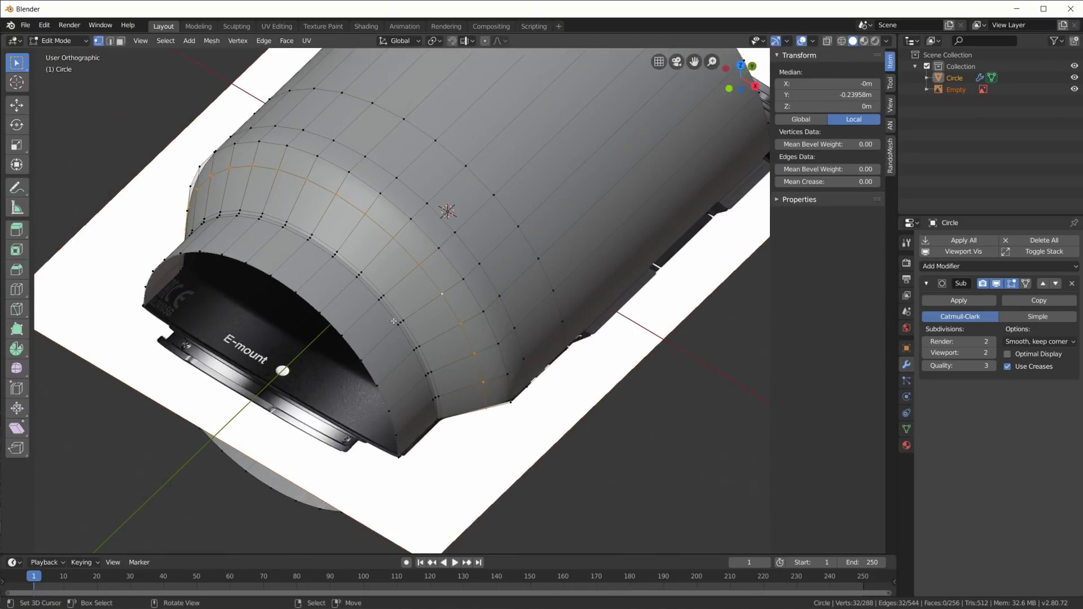
key("Tab")
middle_click_drag(393, 320, 392, 252)
scroll(449, 339, "down", 1)
key("Tab")
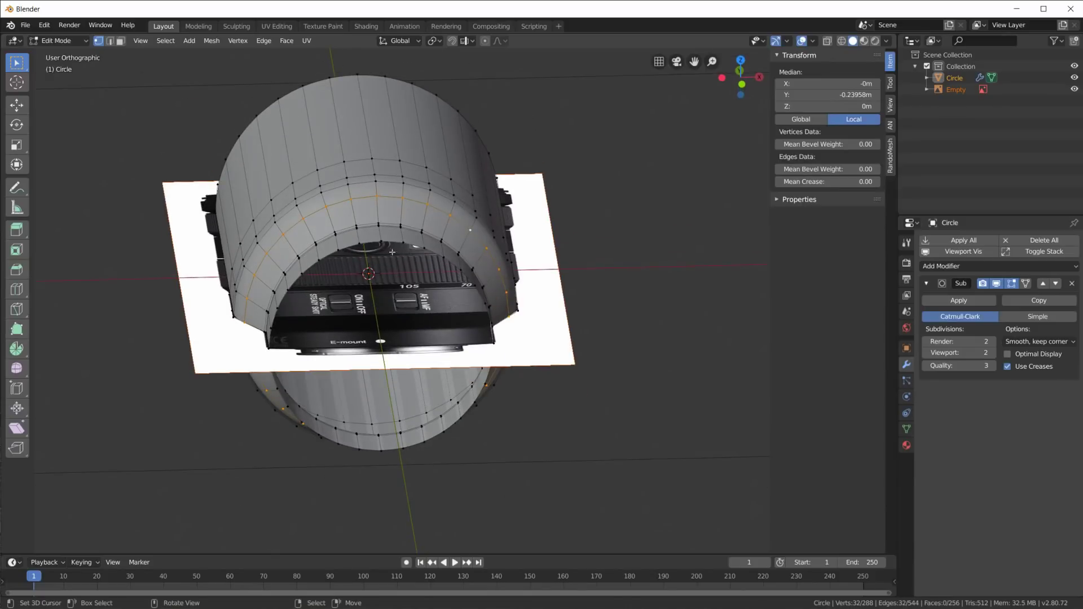
middle_click_drag(488, 304, 409, 346)
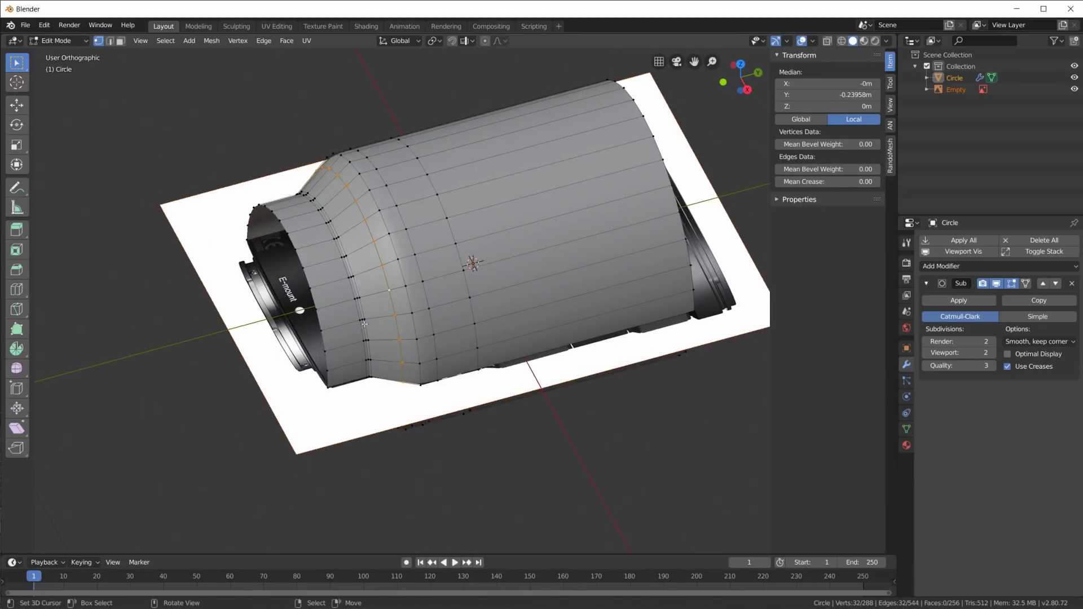
middle_click_drag(382, 237, 410, 397)
scroll(410, 397, "up", 2)
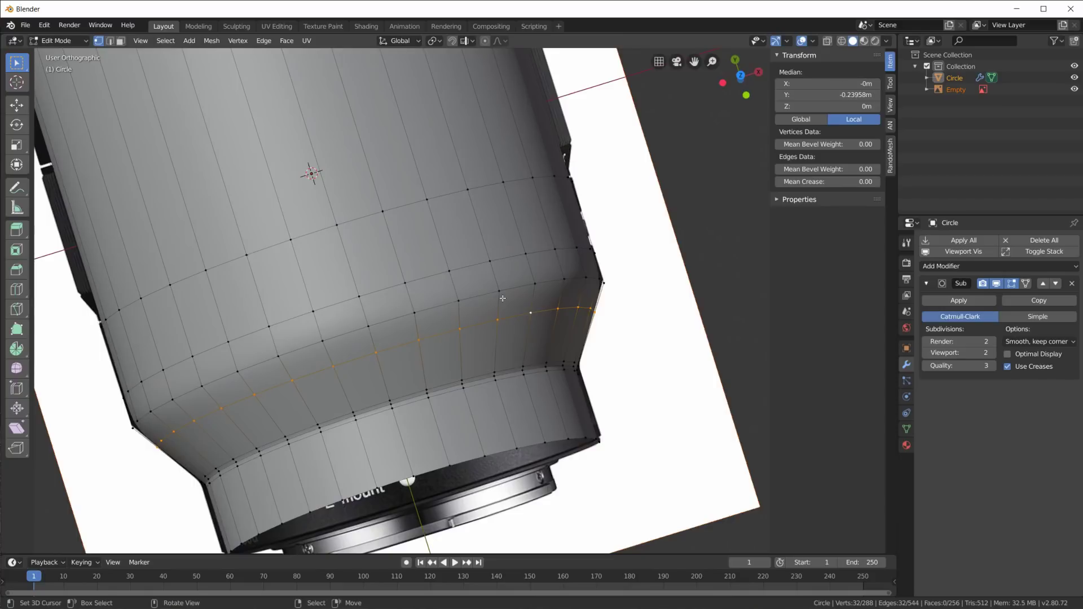
key("Tab")
scroll(511, 314, "down", 2)
key("KP_7")
middle_click_drag(490, 314, 538, 369, "shift")
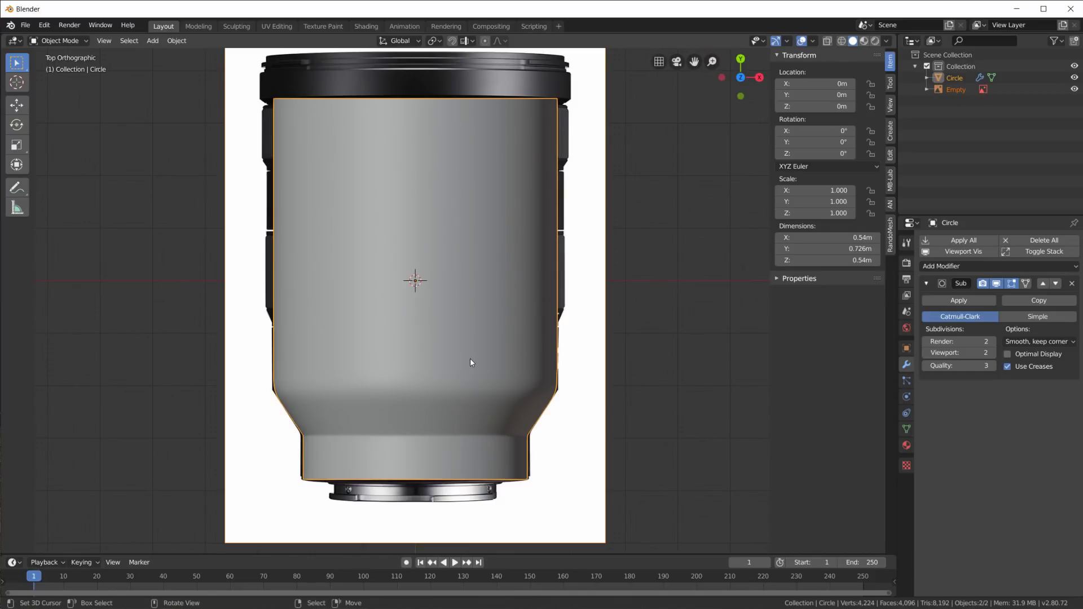
key("x")
left_click(421, 383)
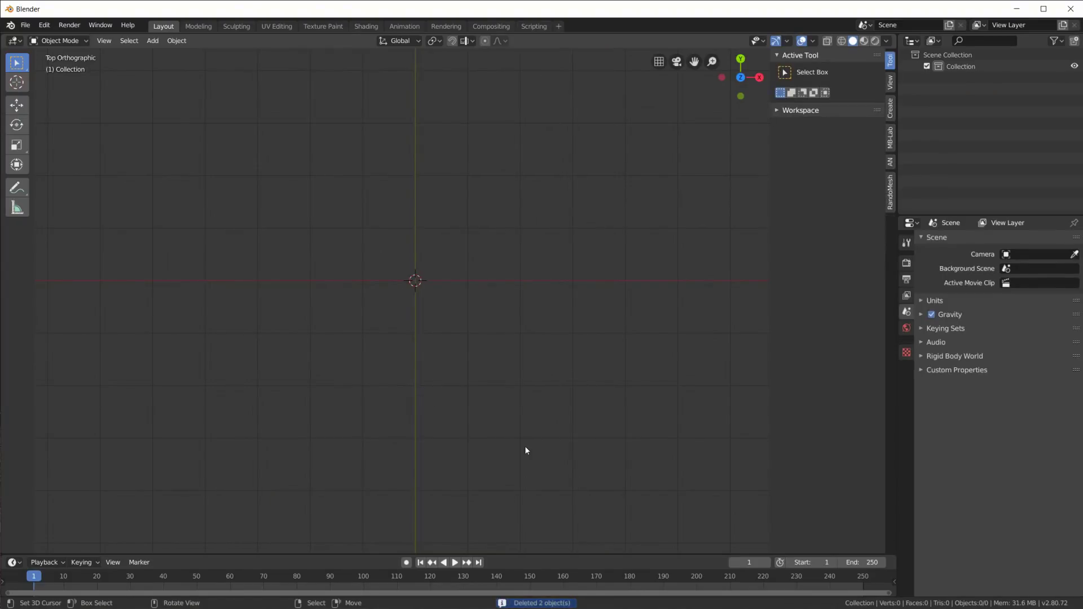
key("ctrl+z")
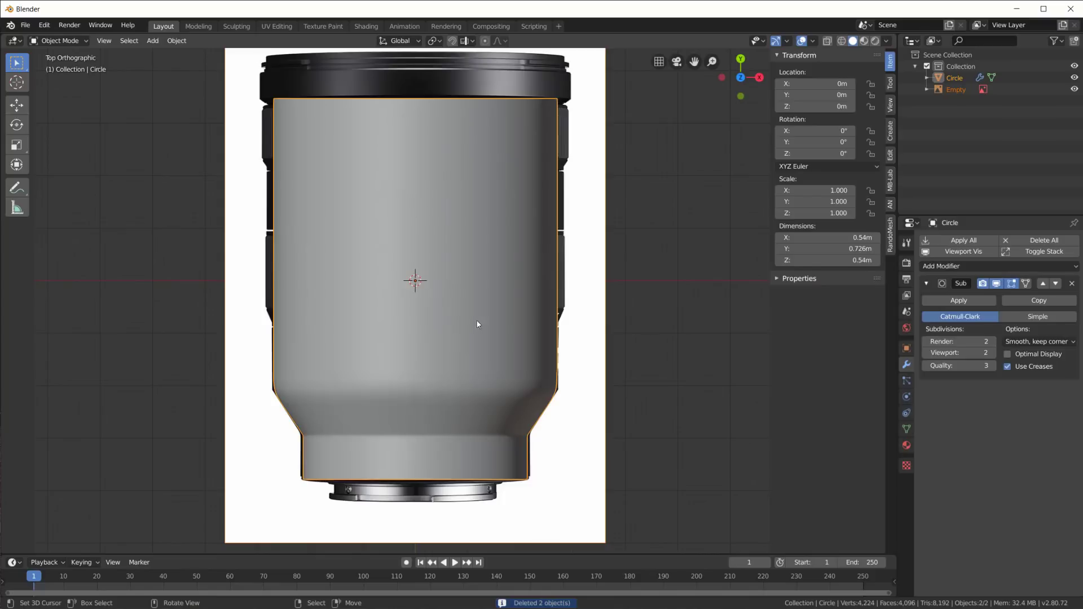
- Select only the lens body mesh and delete it, keeping the reference image
left_click(488, 282)
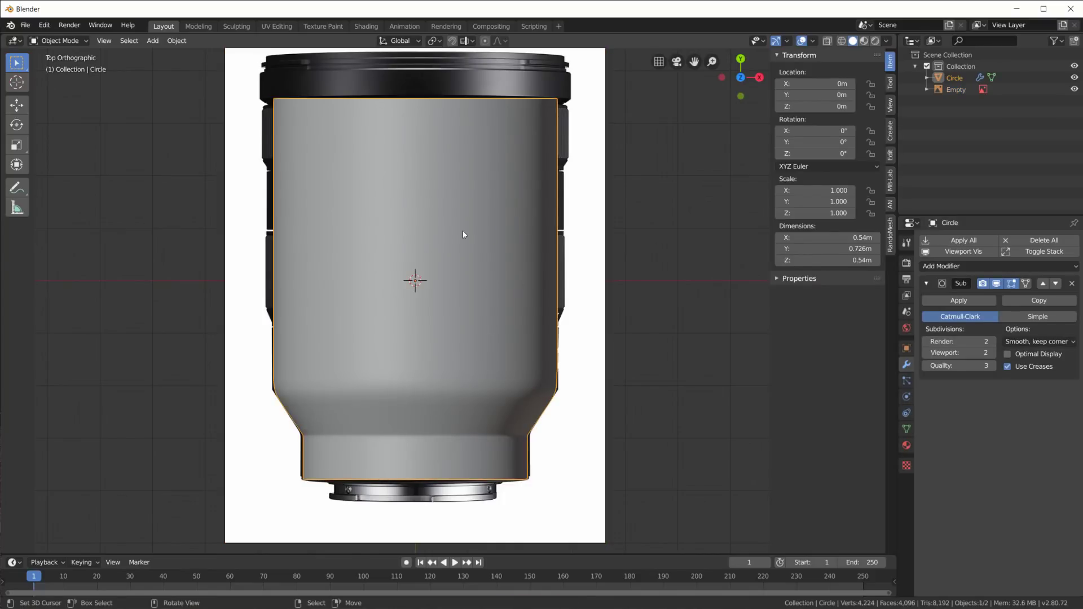
key("Delete")
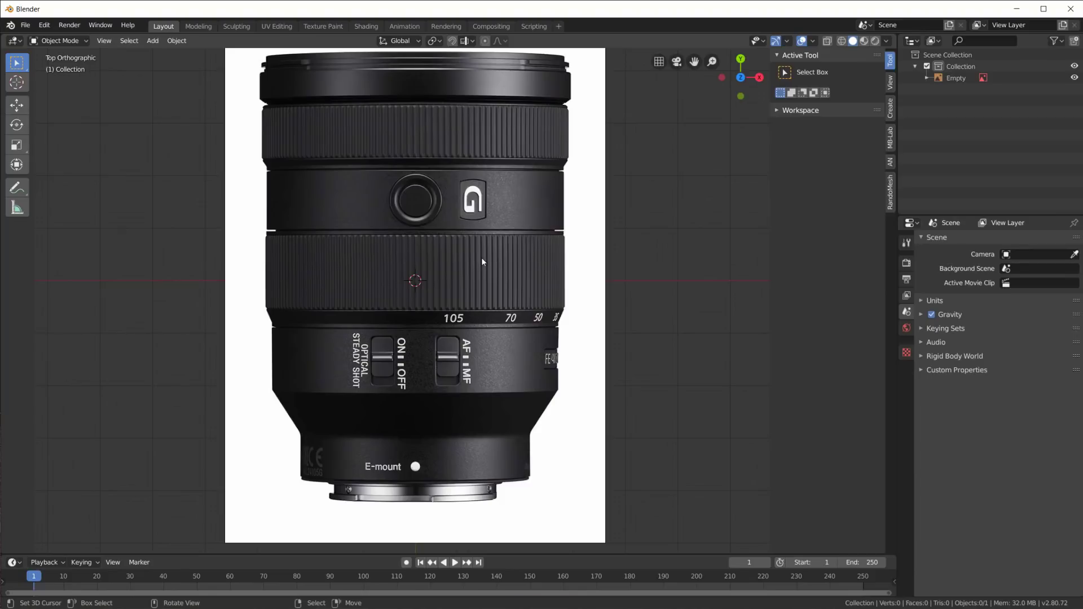
- Add a plane mesh and delete all of its vertices in edit mode, keeping the empty object for tracing the lens
middle_click_drag(517, 466, 440, 327)
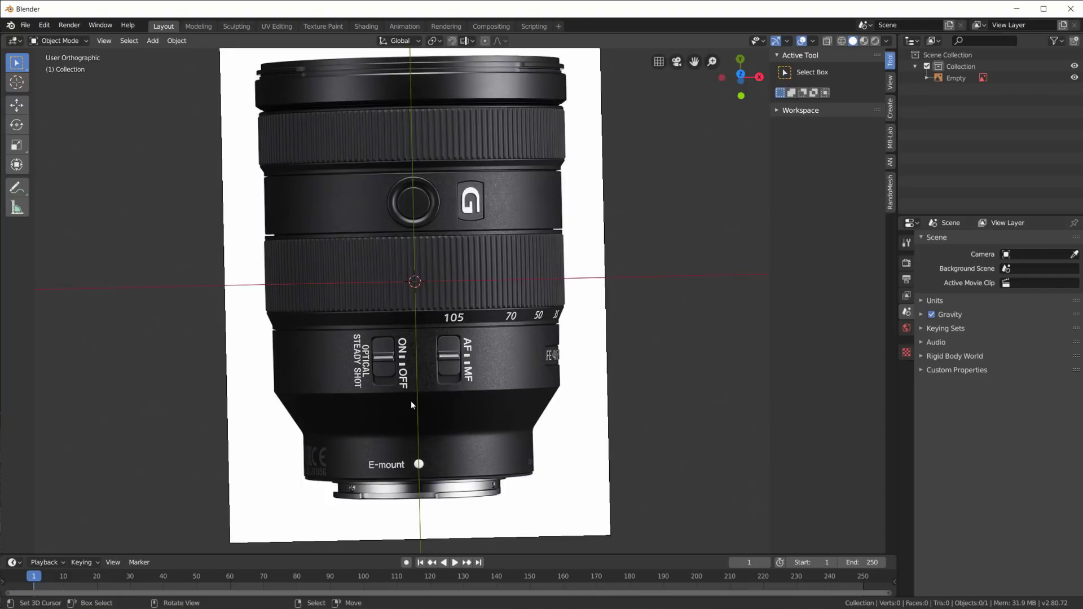
key("KP_7")
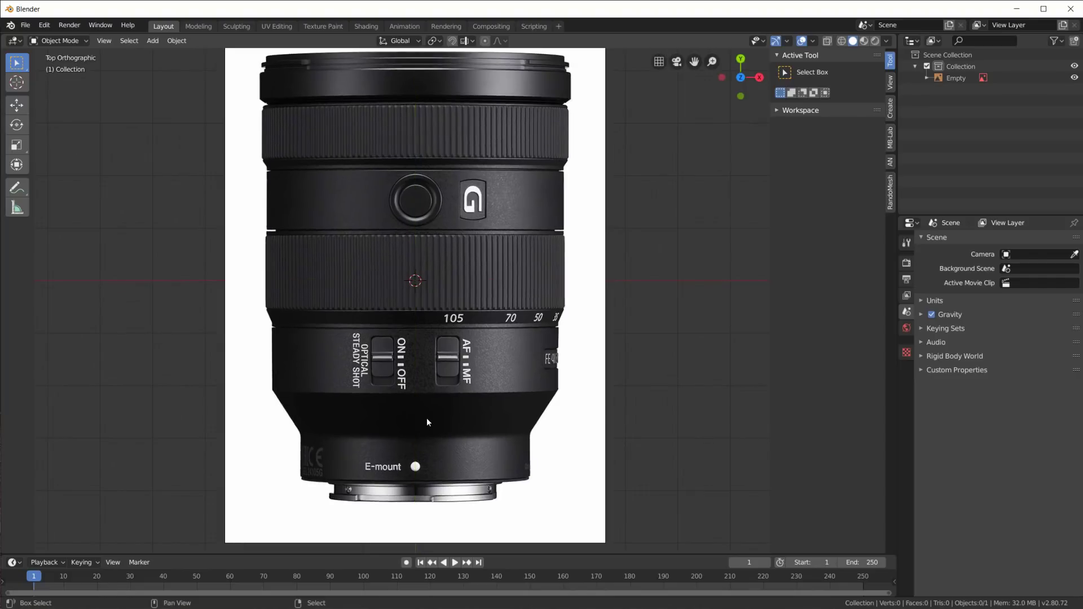
key("shift+a")
mouse_move(420, 385)
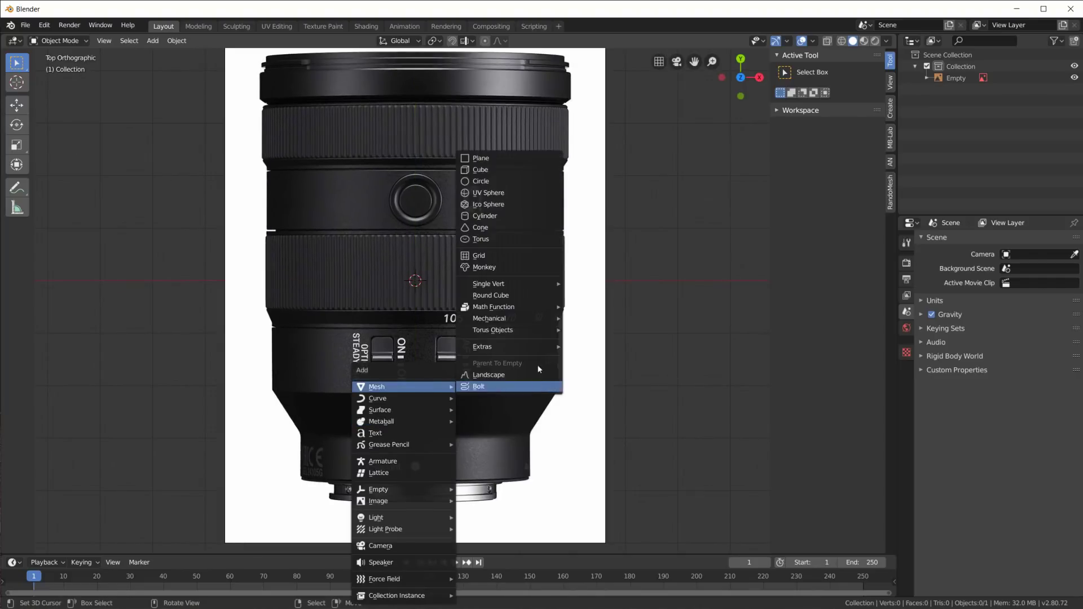
left_click(526, 159)
scroll(549, 269, "down", 4)
key("Tab")
scroll(550, 268, "down", 3)
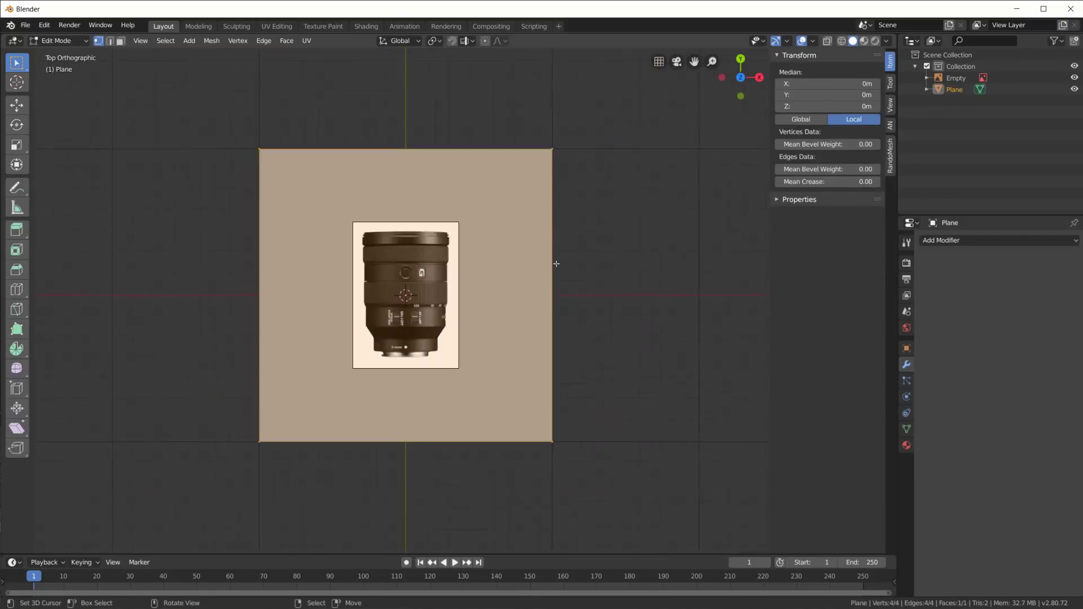
key("x")
left_click(497, 279)
- Add a single vertex and place it at the body's outer corner above the metal mount, about X 0.217 m, Y -0.378 m
scroll(497, 279, "up", 7)
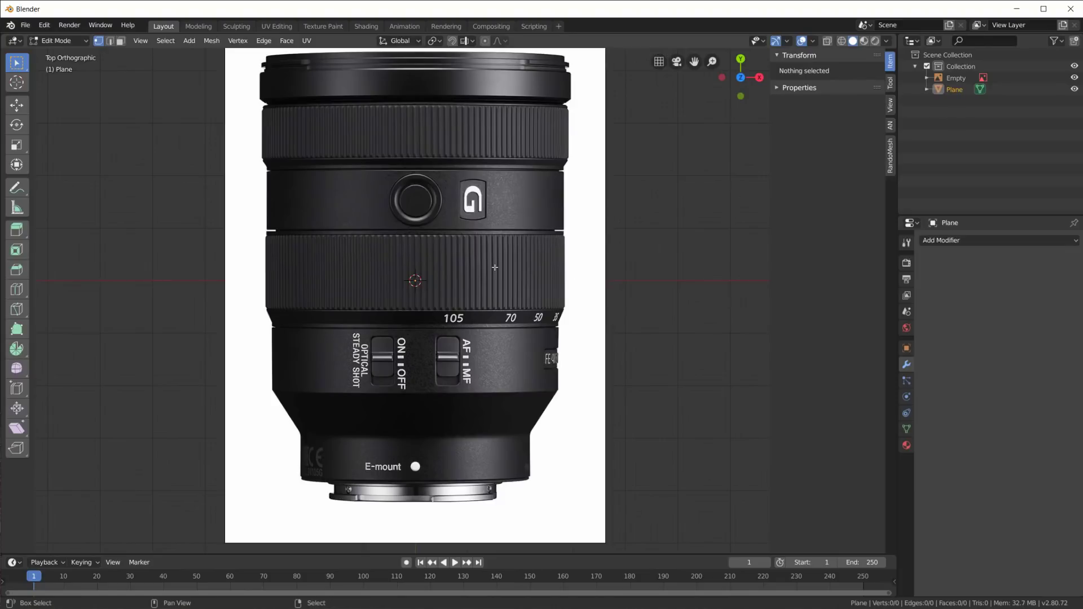
key("shift+a")
mouse_move(481, 394)
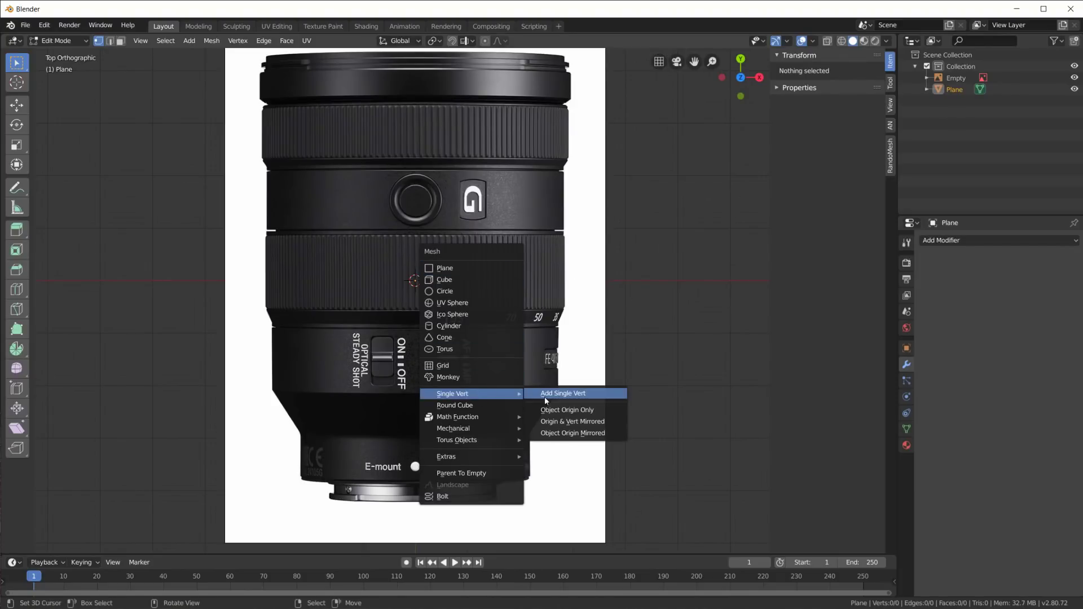
left_click(561, 397)
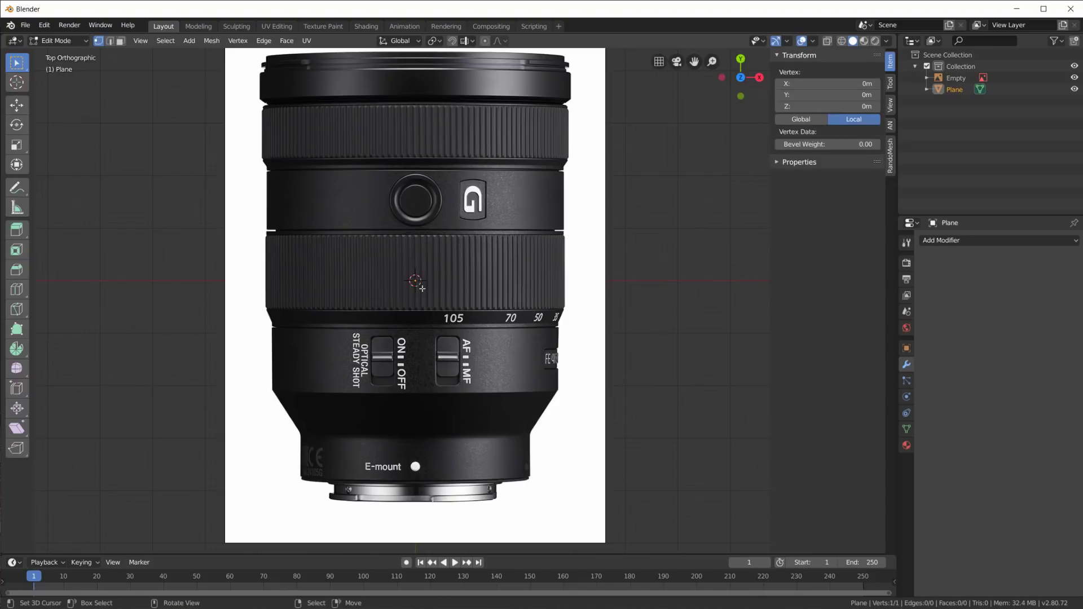
key("g")
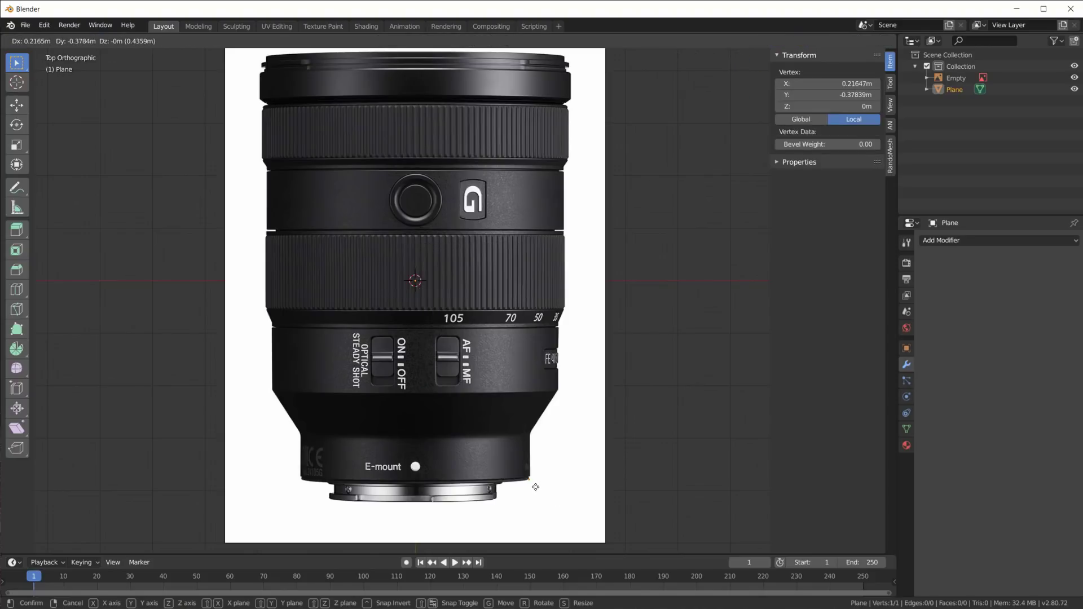
left_click(536, 487)
- Extrude the vertex along Y to the start of the taper, and from there diagonally to the shoulder at about X 0.272 m, Y -0.207 m
scroll(621, 491, "up", 6)
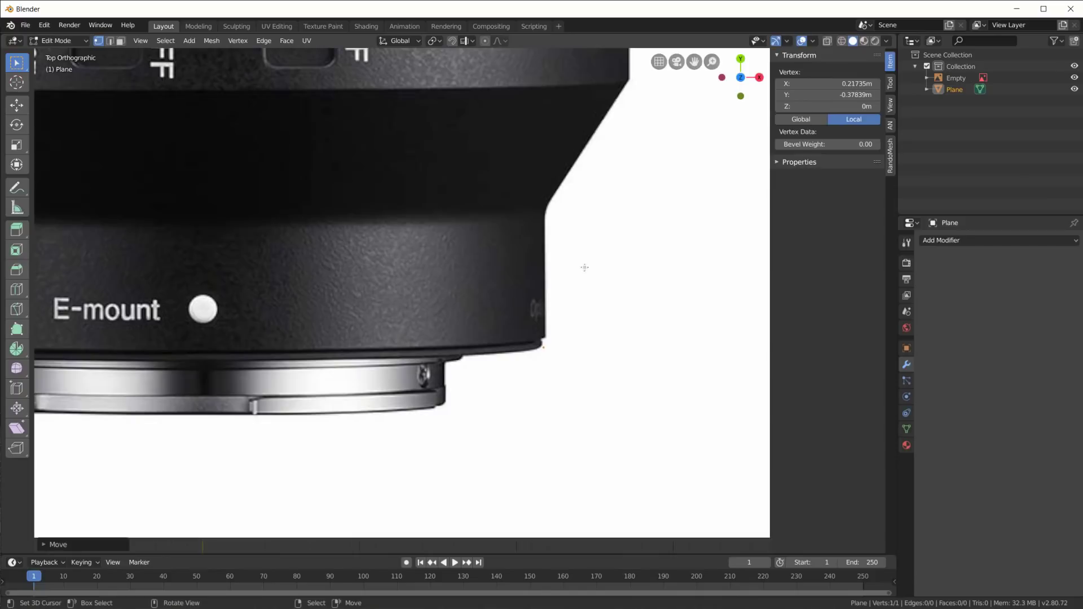
middle_click_drag(584, 267, 554, 374, "shift")
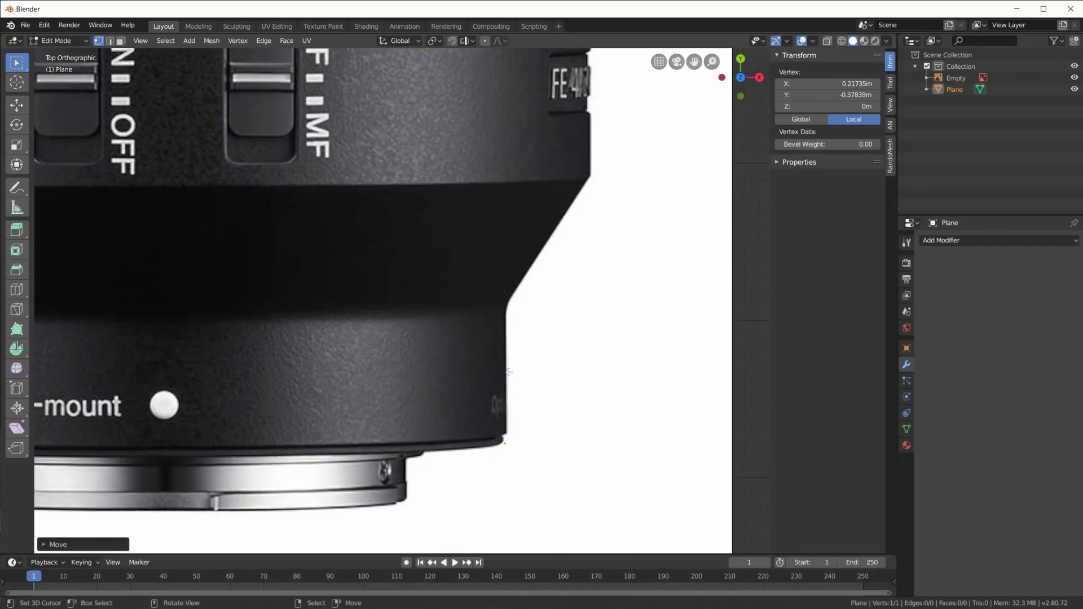
scroll(524, 393, "down", 2)
scroll(490, 384, "up", 2)
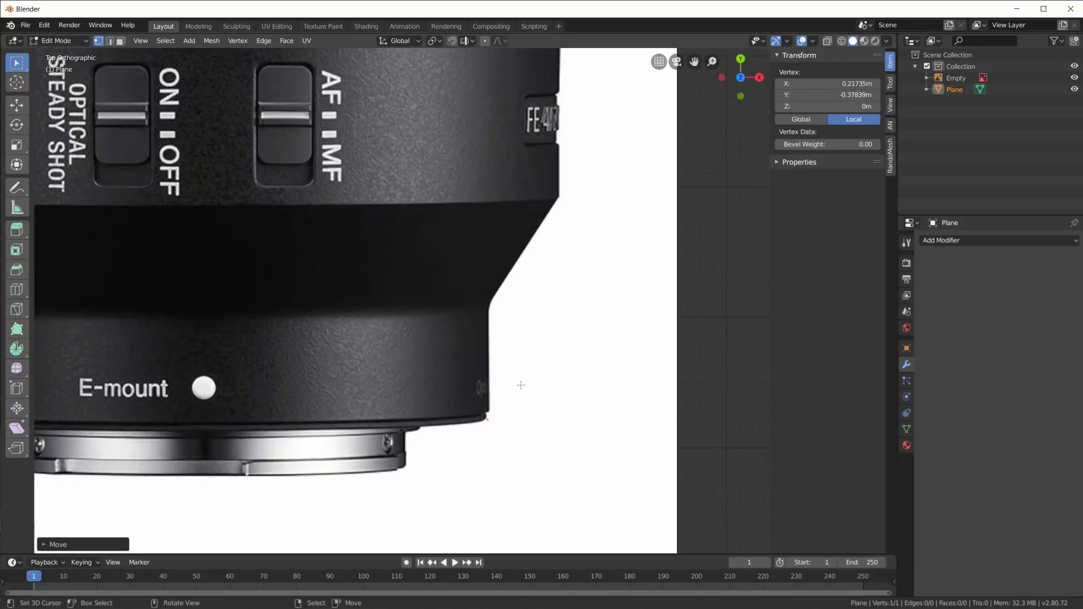
key("e")
key("y")
left_click(521, 272)
key("e")
left_click(592, 165)
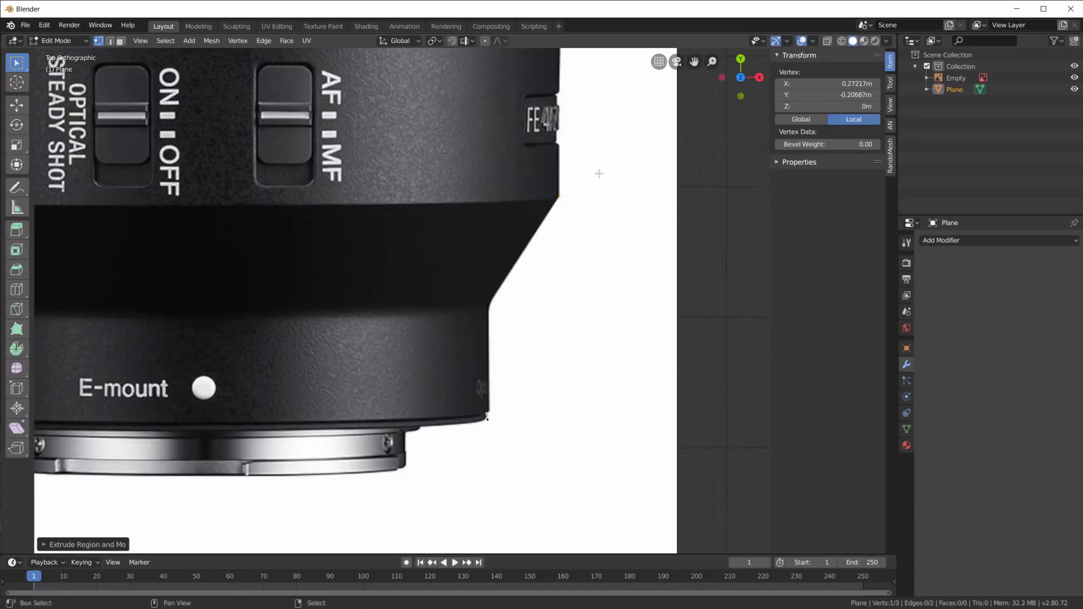
- Extrude the shoulder vertex about 0.118 m along Y, following the switch section up to the groove below the focal-length scale
middle_click_drag(599, 174, 505, 411, "shift")
key("e")
key("y")
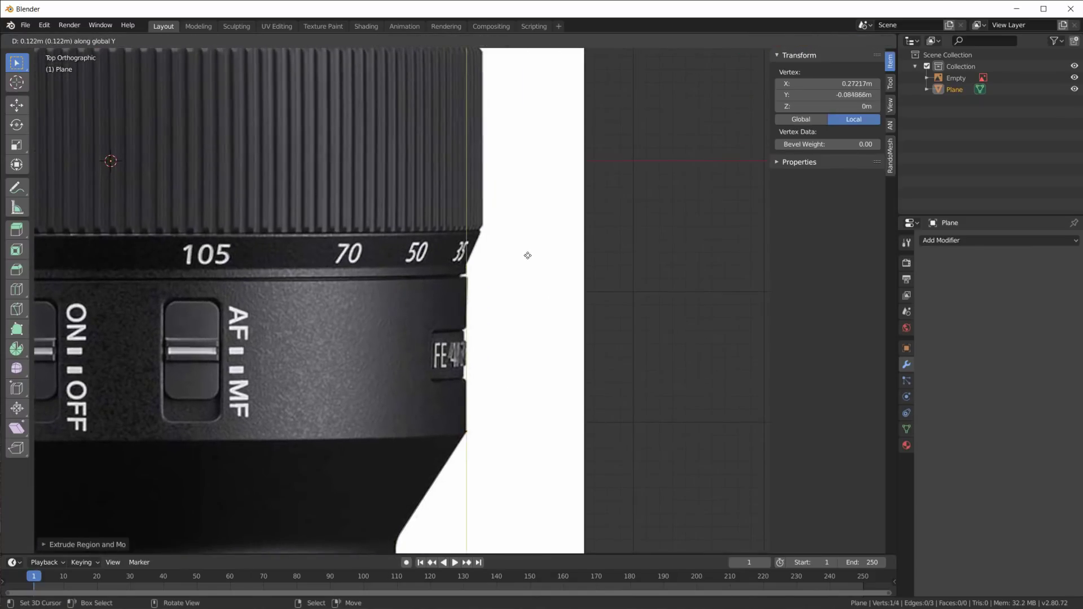
left_click(529, 257)
- Trace the narrow groove below the focal-length scale by extruding inward along X, up along Y and back outward along X
scroll(529, 257, "up", 6)
middle_click_drag(705, 210, 662, 301, "shift")
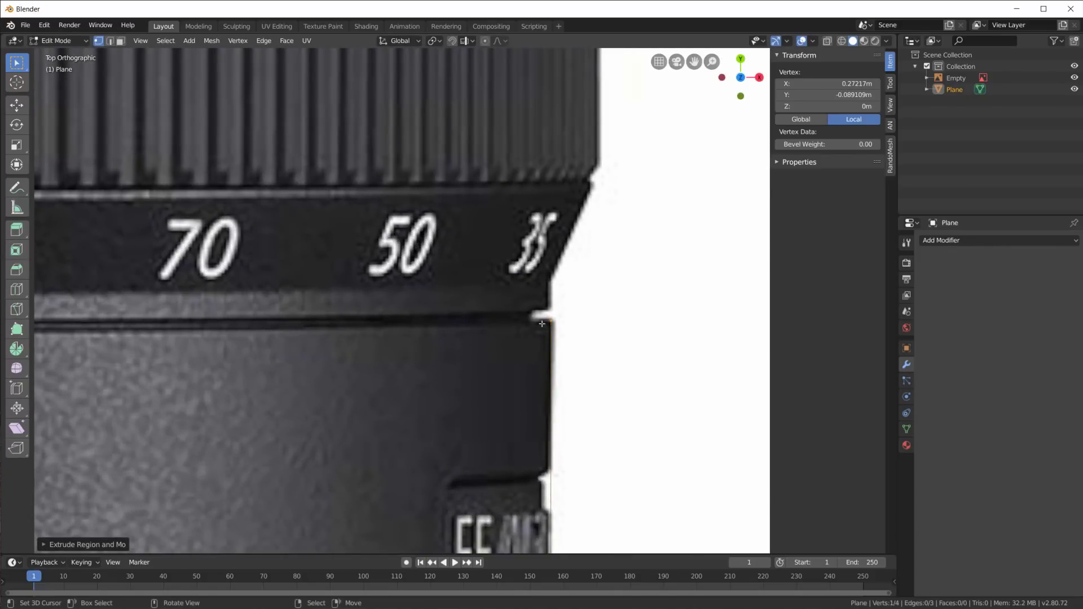
key("e")
key("x")
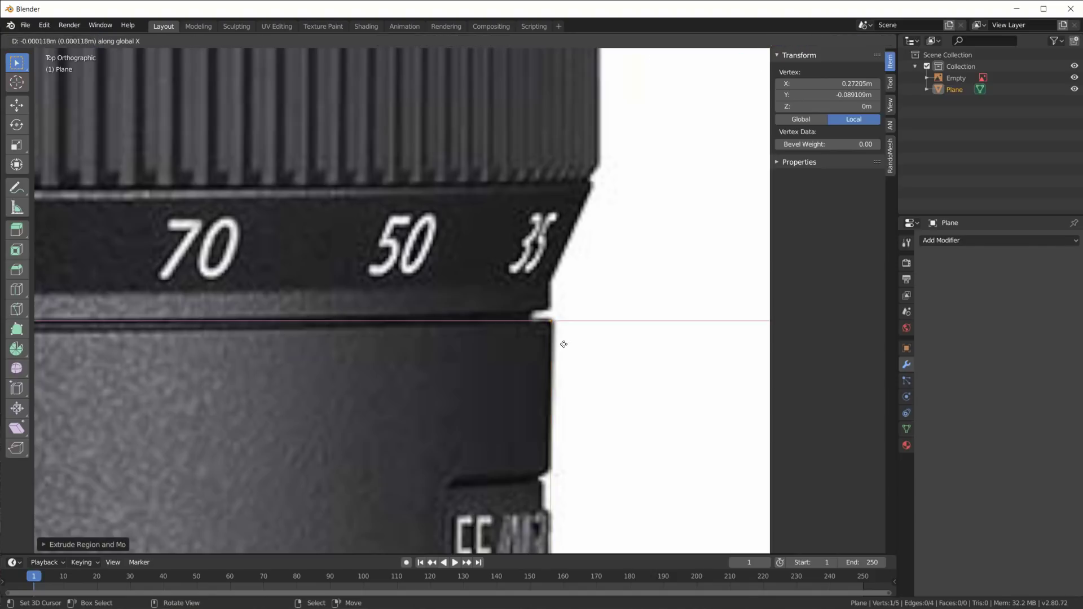
left_click(547, 340)
key("e")
key("y")
left_click(547, 340)
key("e")
key("x")
left_click(569, 338)
- Extrude a short segment along Y, and from it a diagonal along the focal-length scale to about X 0.283 m, Y -0.054 m
key("e")
key("y")
left_click(581, 288)
key("e")
left_click(624, 195)
- Extrude about 0.025 m inward along X beneath the lower ribbed ring, and along Y to the ring's upper edge at about 0.087 m
scroll(639, 198, "down", 4)
middle_click_drag(632, 216, 629, 325, "shift")
scroll(425, 305, "down", 1)
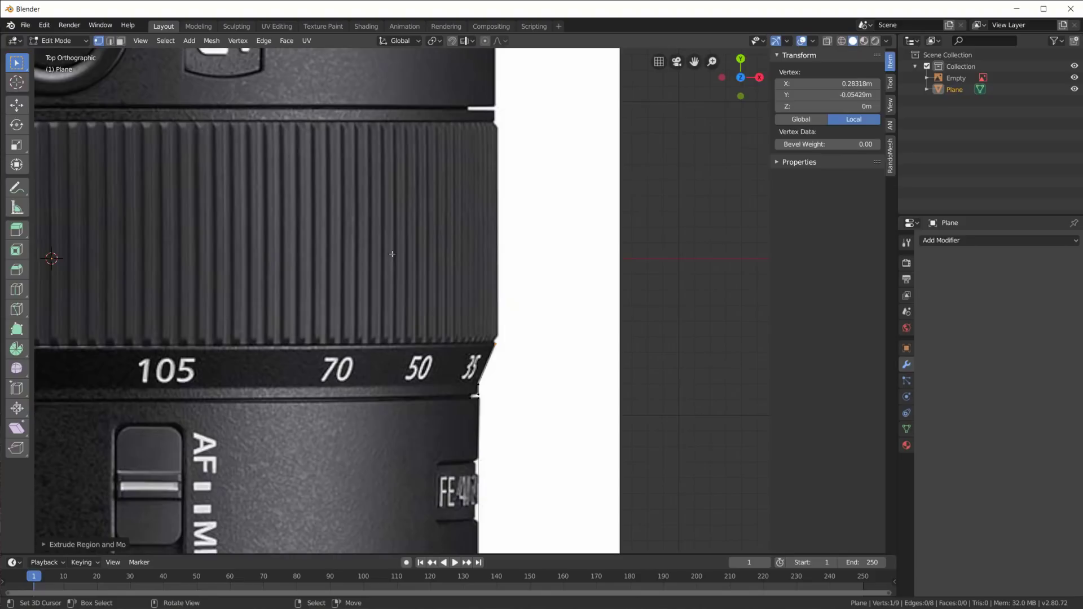
scroll(555, 363, "up", 2)
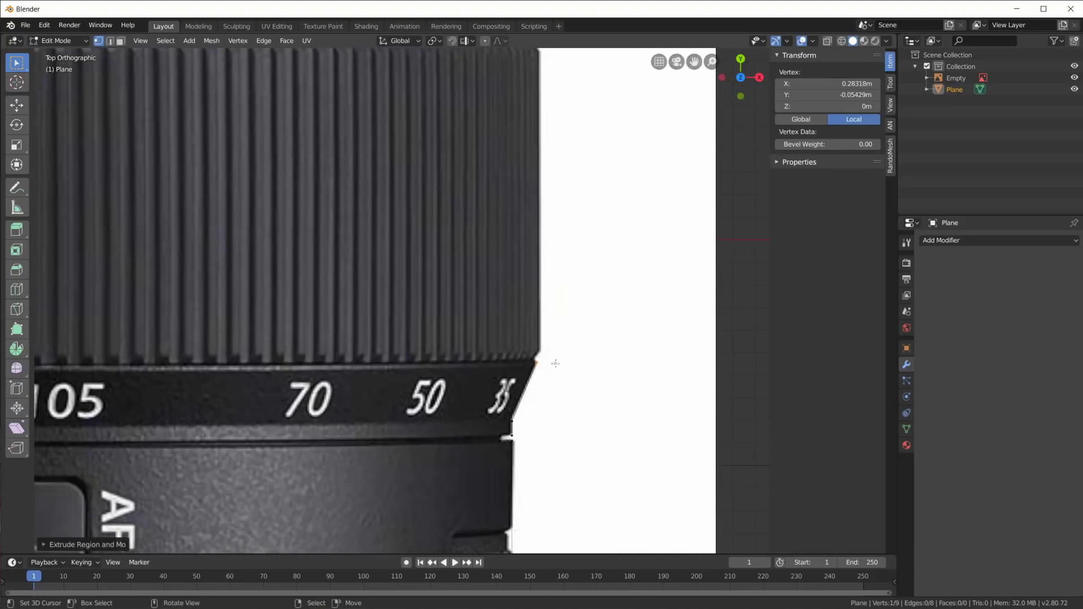
key("e")
key("x")
left_click(516, 363)
middle_click_drag(518, 352, 502, 513, "shift")
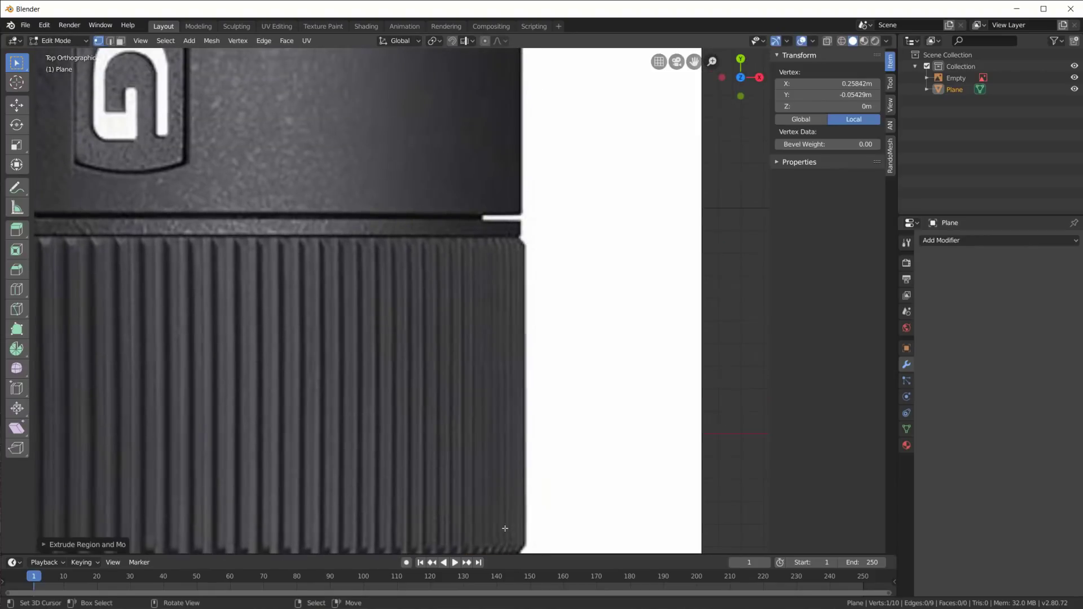
key("e")
key("y")
left_click(515, 233)
- Extrude about 0.023 m outward along X to the body outline, and a short way along Y to the groove above the lower ribbed ring
key("e")
key("x")
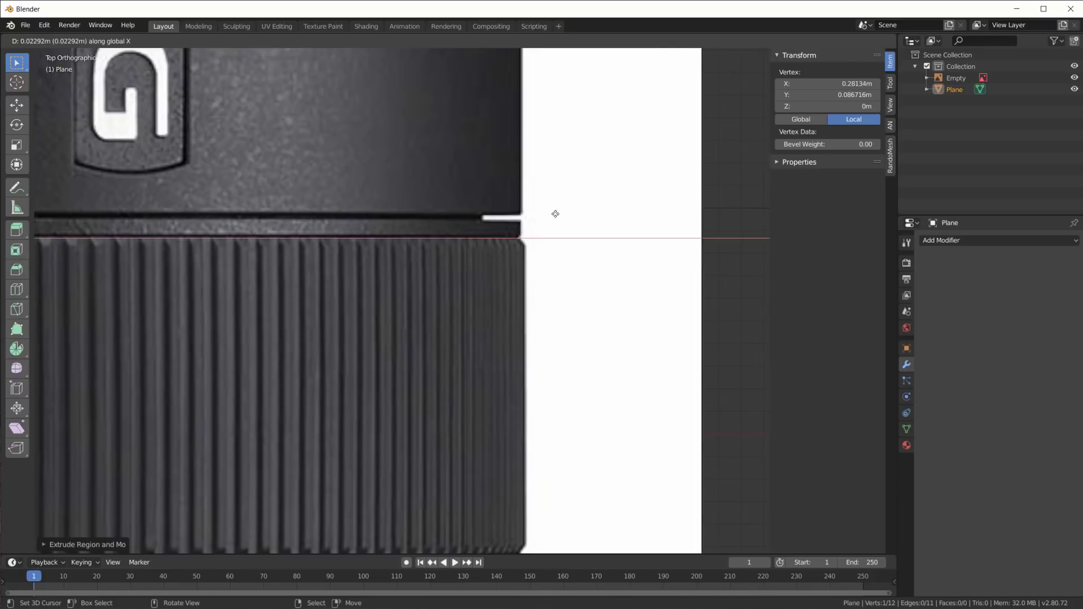
left_click(556, 213)
key("e")
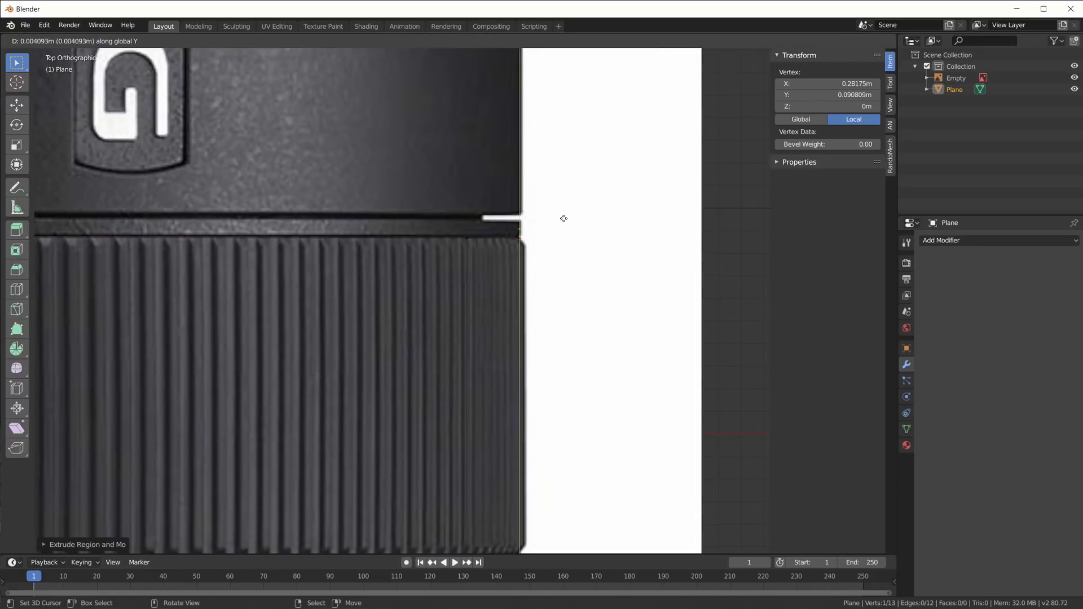
left_click(564, 211)
- Trace the groove below the G-badge section by extruding inward along X, up along Y and outward to about X 0.283 m
key("e")
key("x")
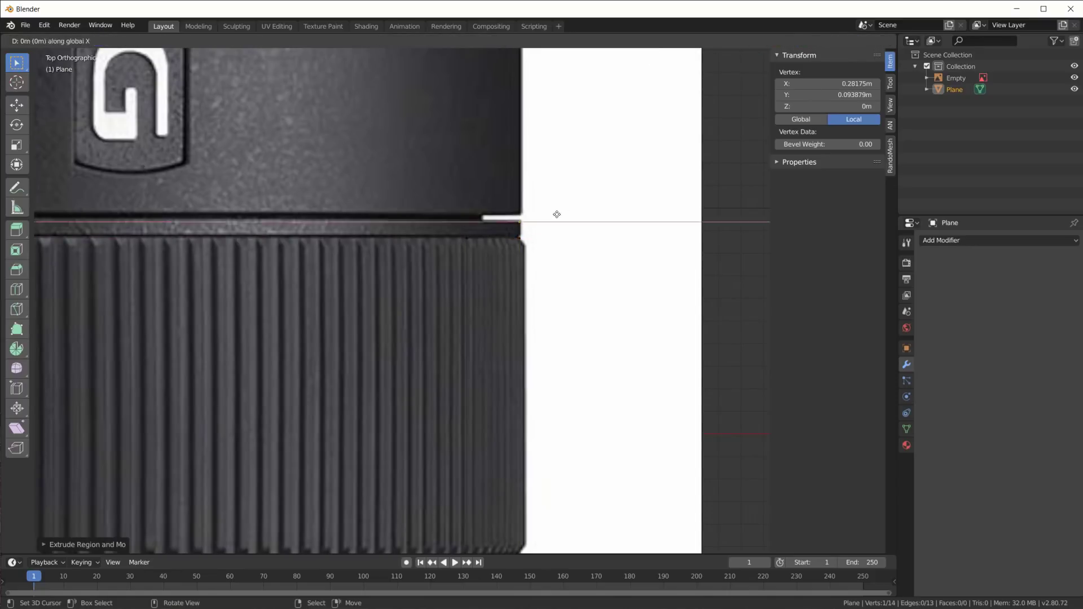
left_click(528, 215)
key("e")
key("y")
left_click(530, 205)
key("e")
key("x")
left_click(568, 210)
- Extrude the profile along Y past the G-badge section and upper ribbed ring to the front rim, ending at about Y 0.339 m
scroll(575, 220, "down", 5)
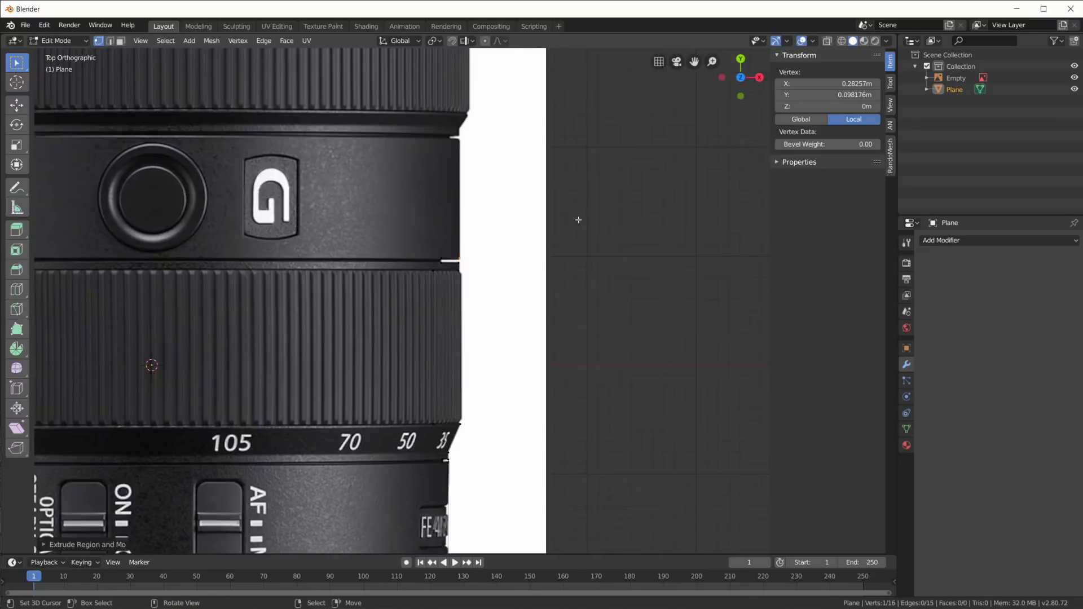
middle_click_drag(576, 222, 559, 434, "shift")
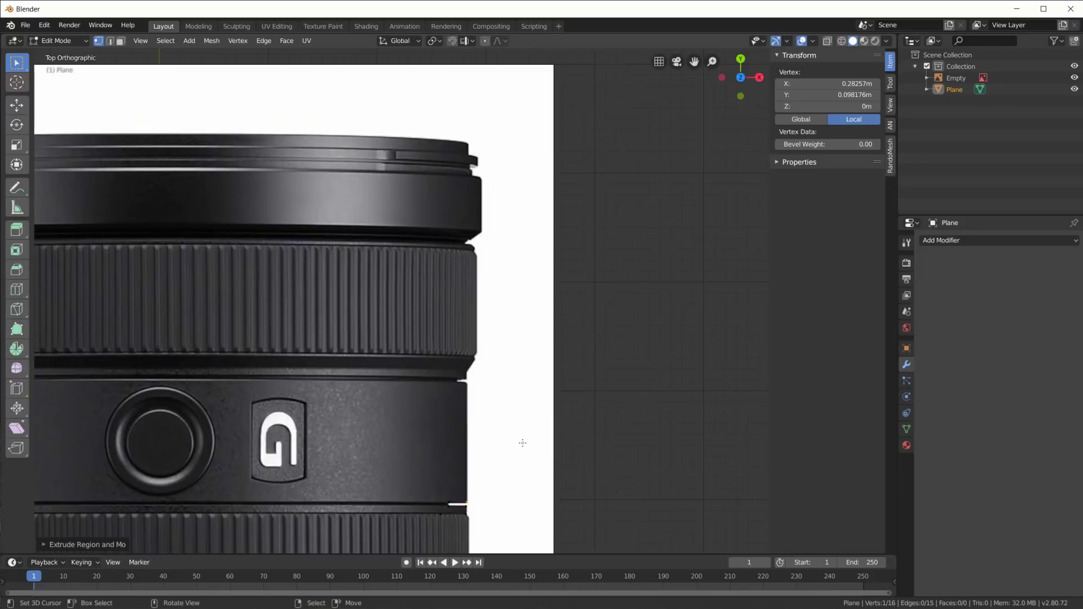
key("e")
key("y")
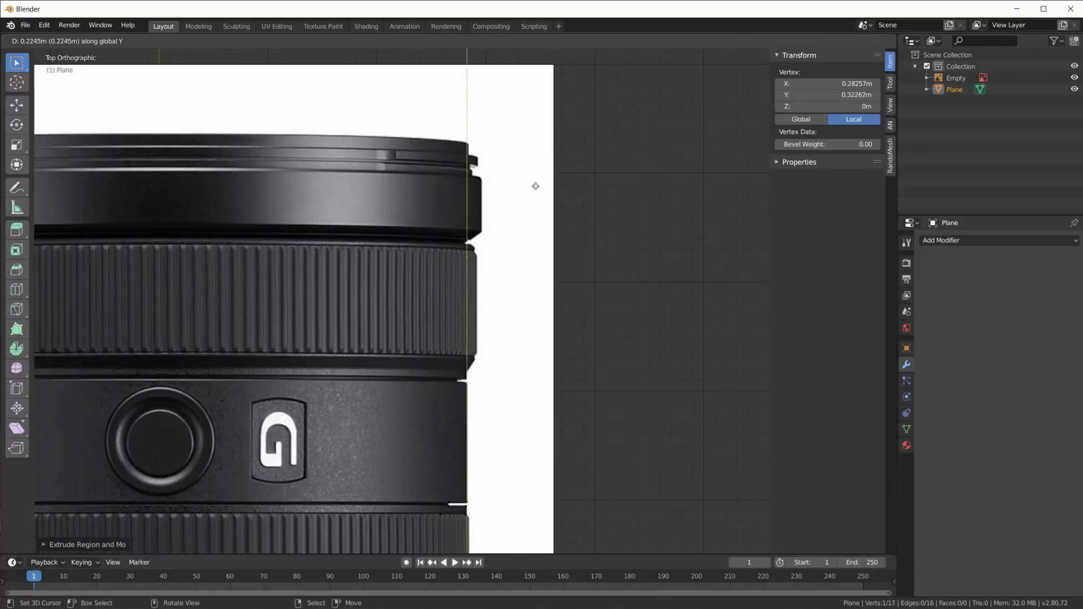
left_click(538, 178)
- Leave edit mode and hide the reference image in the scene
scroll(536, 225, "down", 4)
middle_click_drag(536, 447, 562, 308, "shift")
key("Tab")
left_click(955, 78)
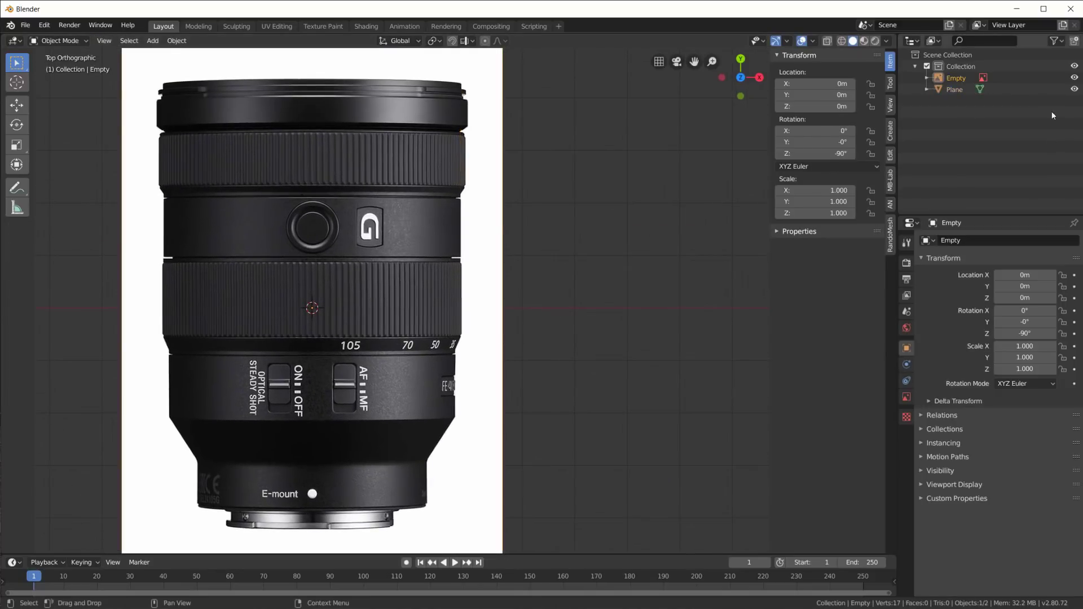
left_click(1075, 78)
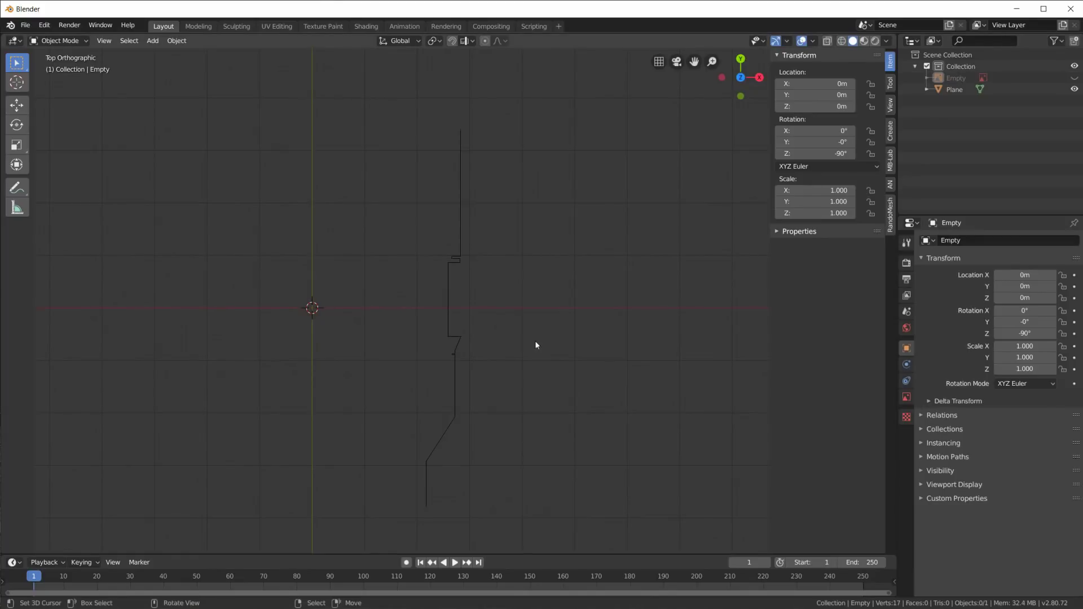
- Add a Screw modifier to the lens profile line and set its axis to Y to revolve it into a body
left_click(448, 273)
middle_click_drag(566, 405, 521, 409)
key("KP_7")
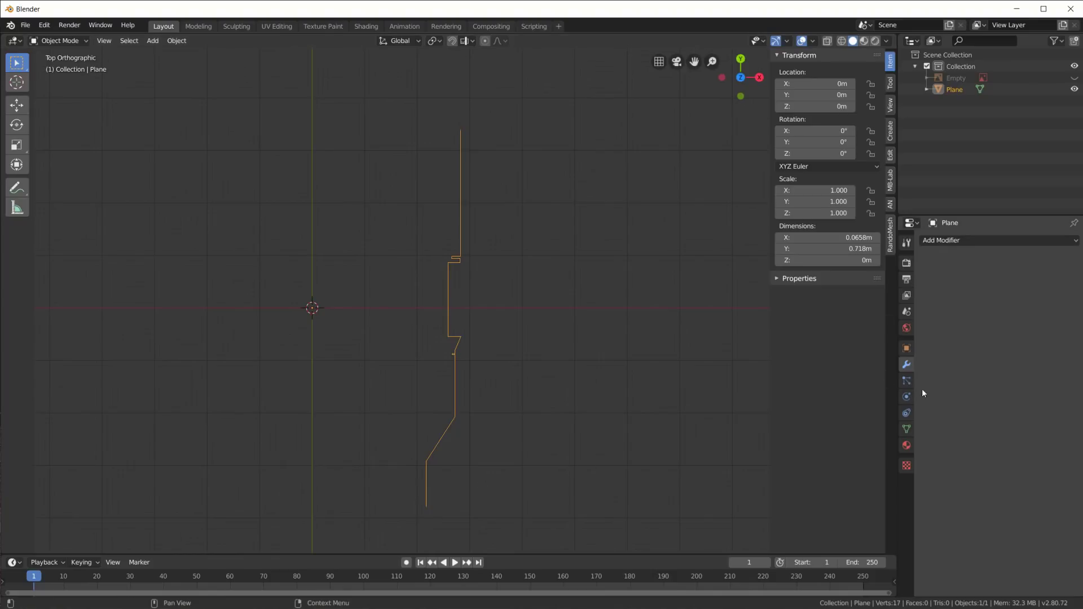
key("Tab")
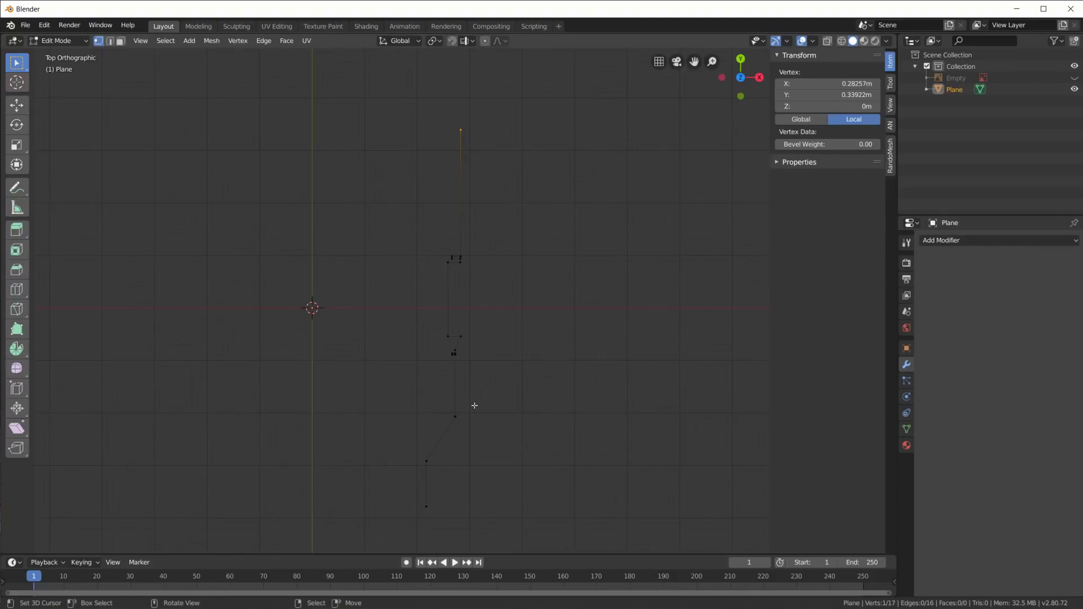
key("a")
middle_click_drag(519, 430, 428, 423)
key("Tab")
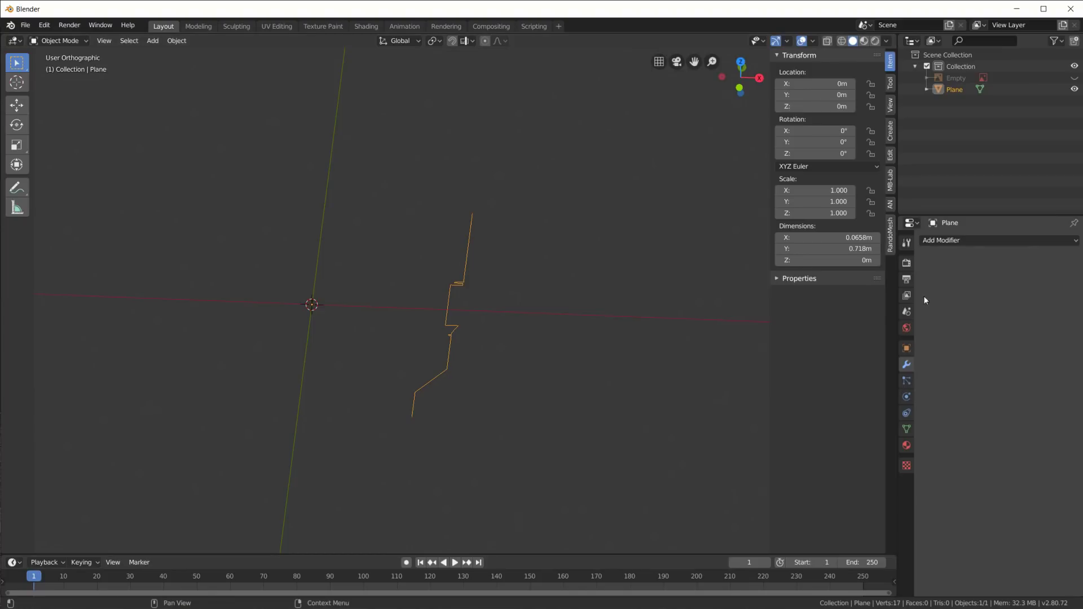
left_click(976, 242)
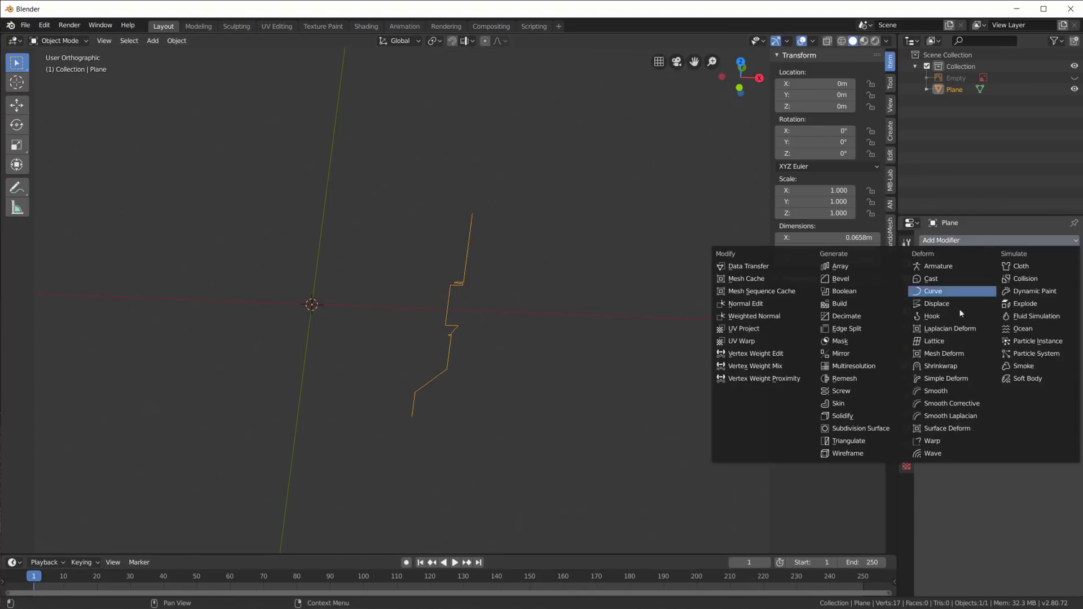
left_click(842, 390)
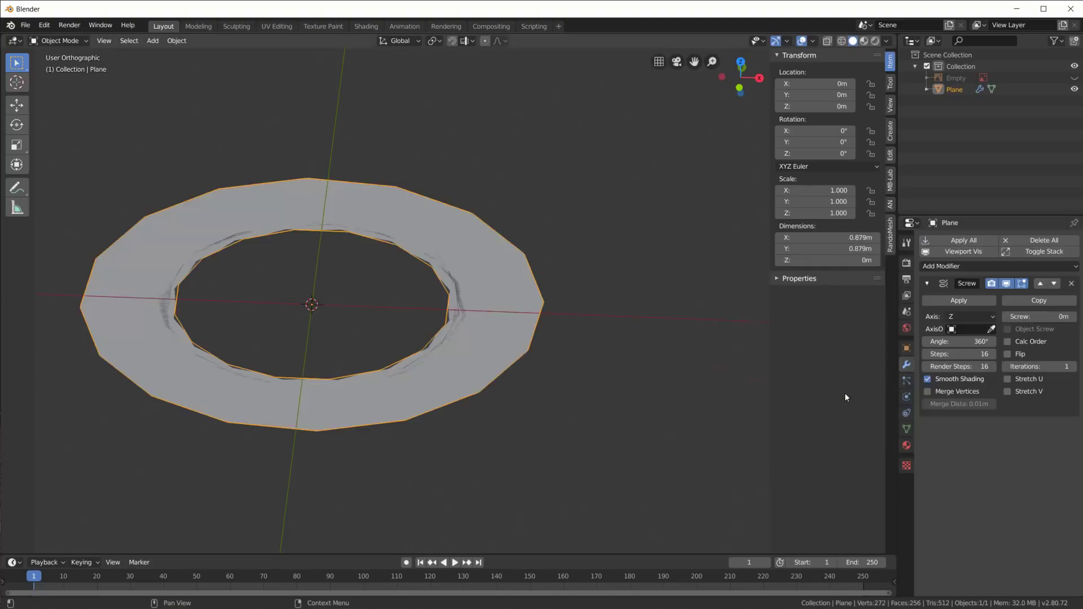
left_click(969, 316)
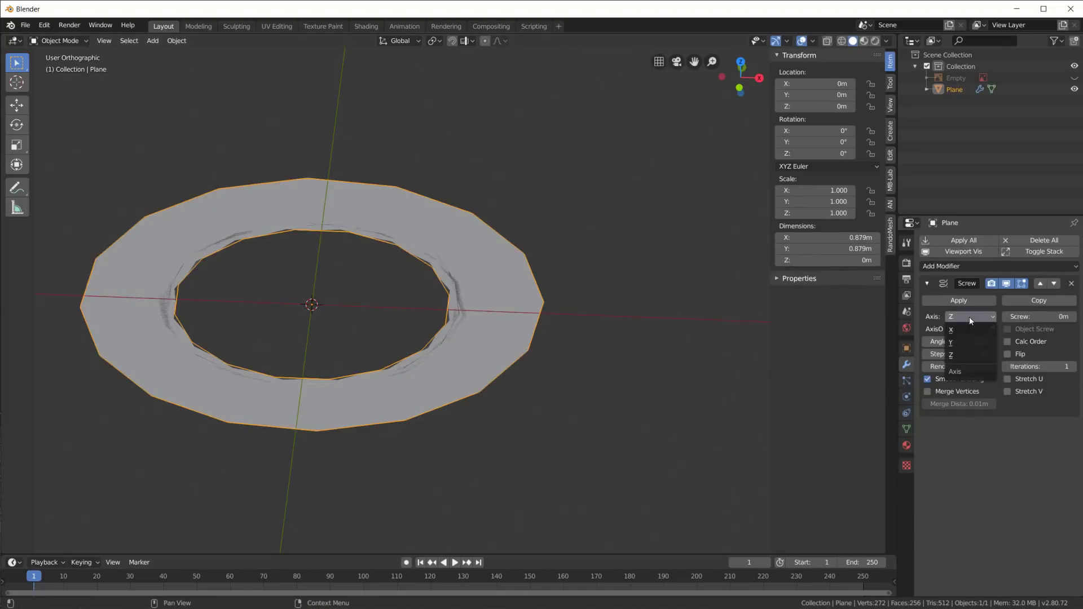
left_click(963, 344)
- Enable Auto Smooth in the normals settings of the revolved lens body
middle_click_drag(350, 160, 263, 175)
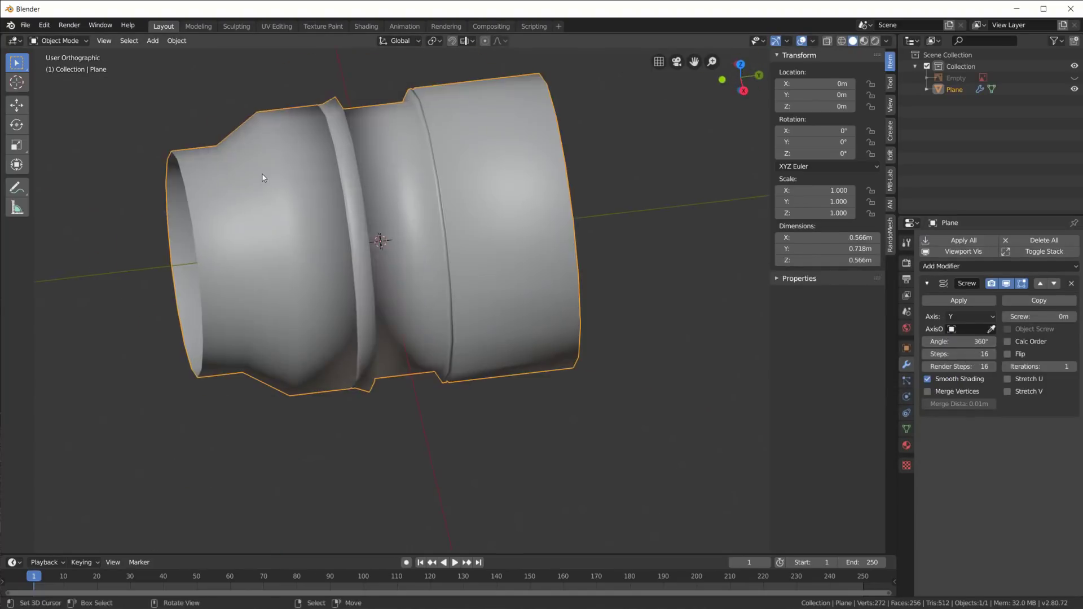
middle_click_drag(246, 288, 295, 301)
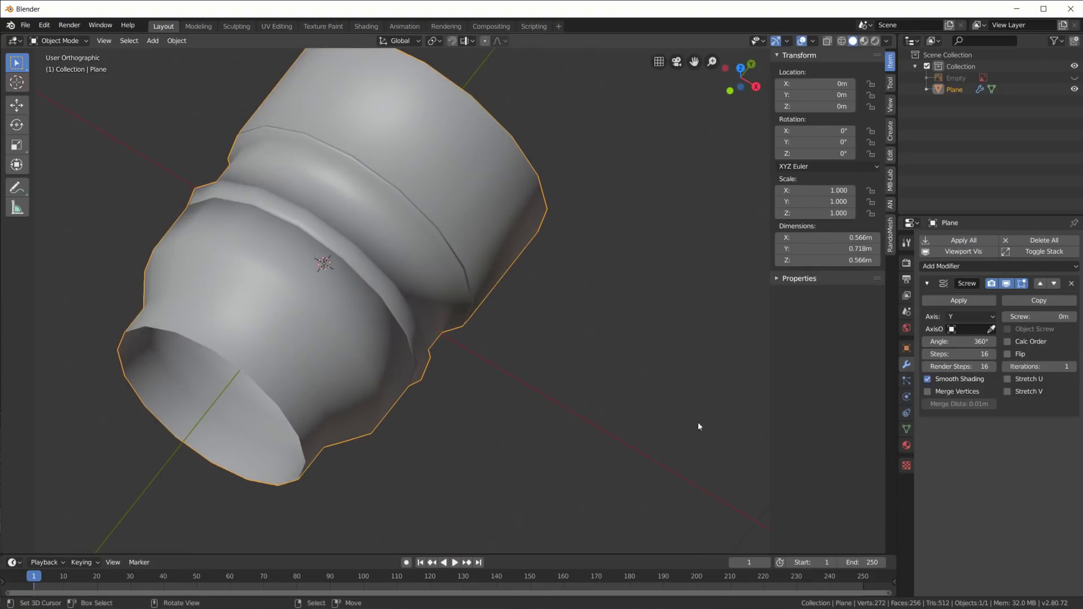
left_click(906, 430)
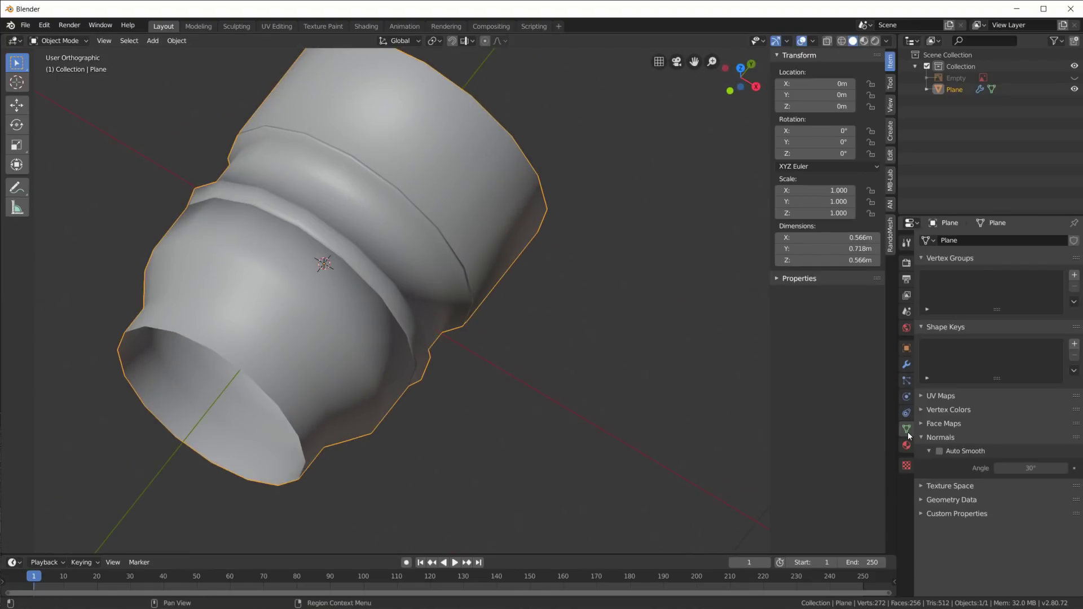
left_click(939, 451)
- Show the lens body's Screw modifier settings and widen the properties area
middle_click_drag(509, 356, 556, 372)
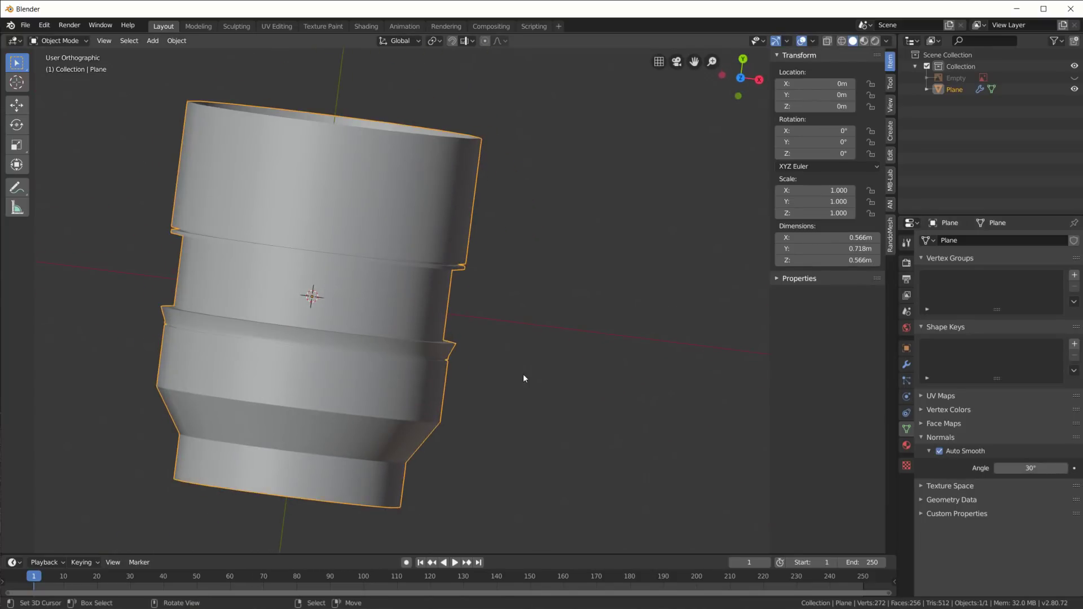
key("KP_7")
middle_click_drag(624, 323, 620, 344, "shift")
scroll(575, 389, "up", 2)
scroll(595, 414, "down", 2)
middle_click_drag(597, 425, 590, 382)
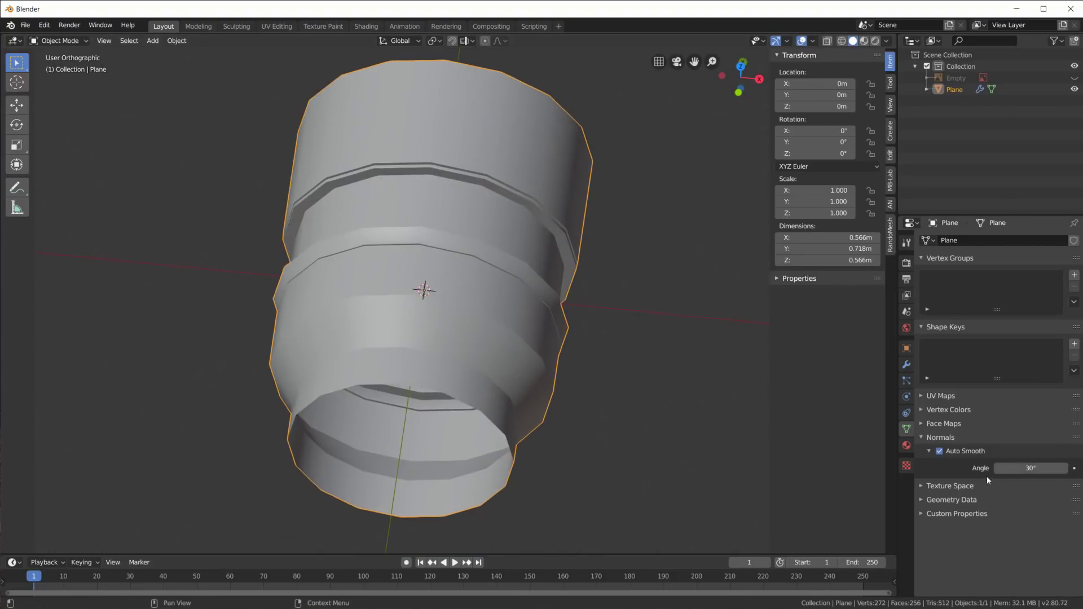
left_click(907, 365)
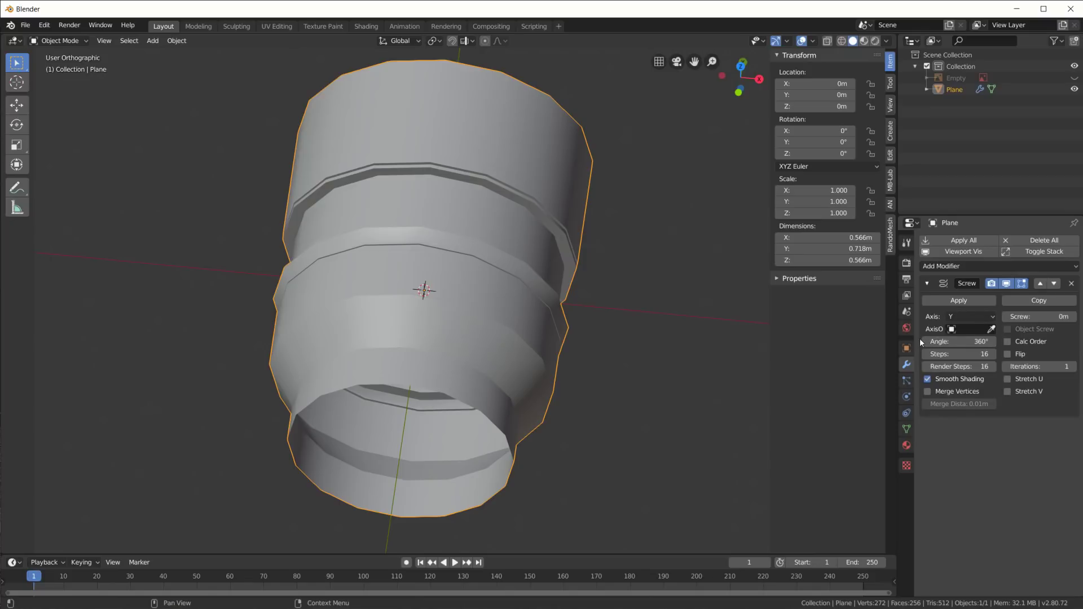
left_click_drag(898, 336, 845, 337)
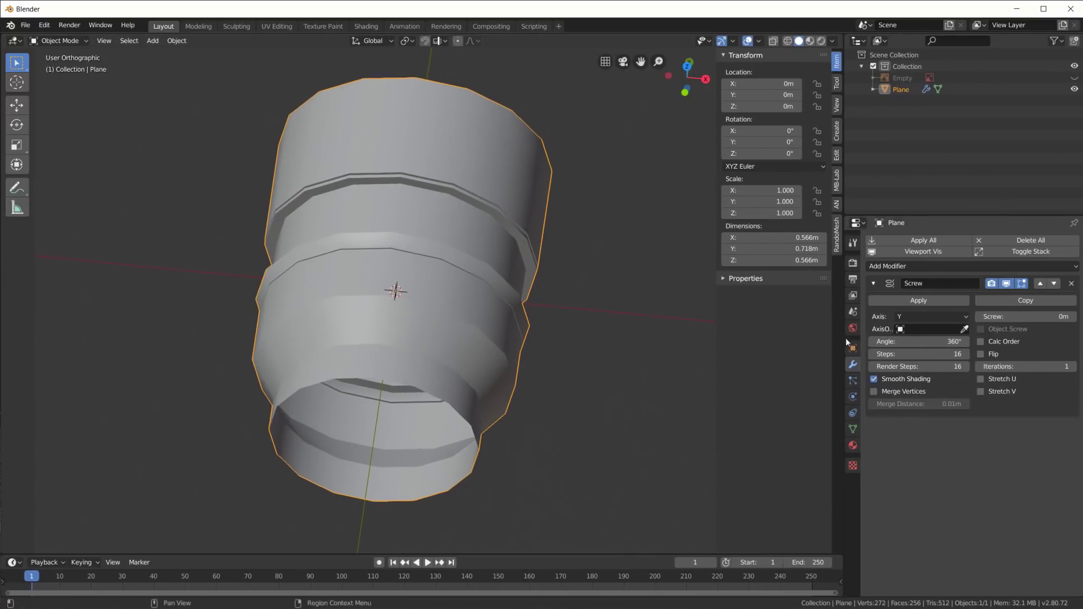
left_click(905, 354)
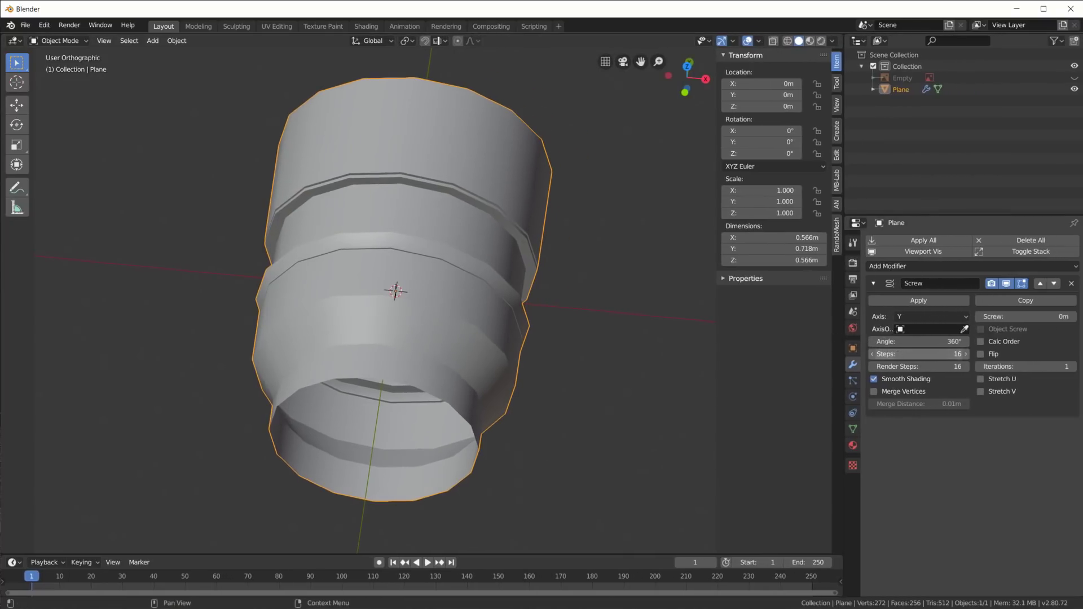
key("Escape")
left_click(896, 354)
key("Escape")
- Set the Screw modifier's viewport Steps to 64 for the lens body
middle_click_drag(435, 405, 337, 288)
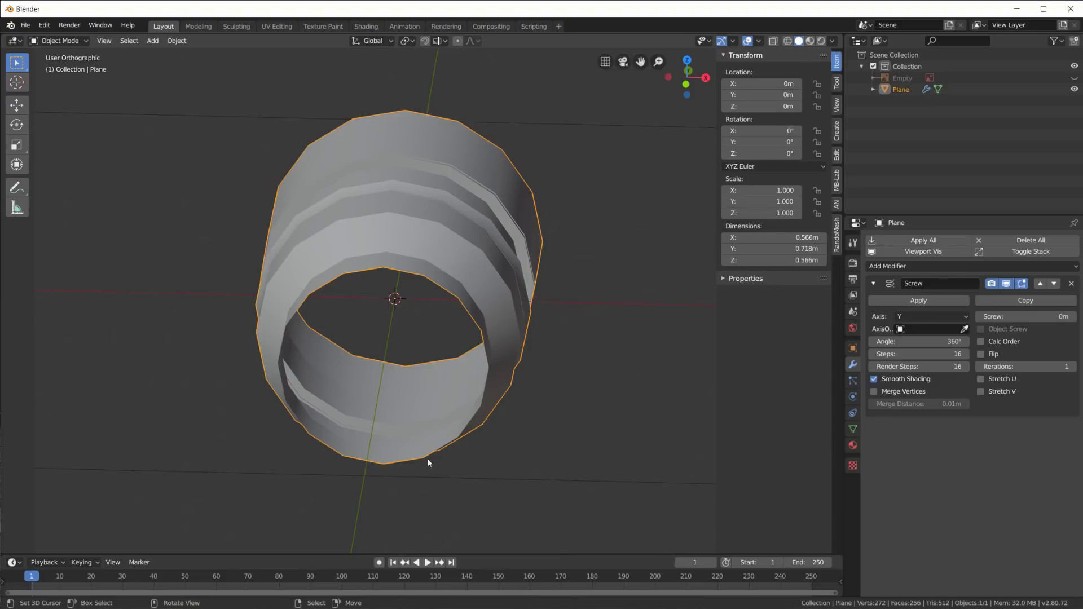
middle_click_drag(486, 319, 558, 389)
left_click(918, 354)
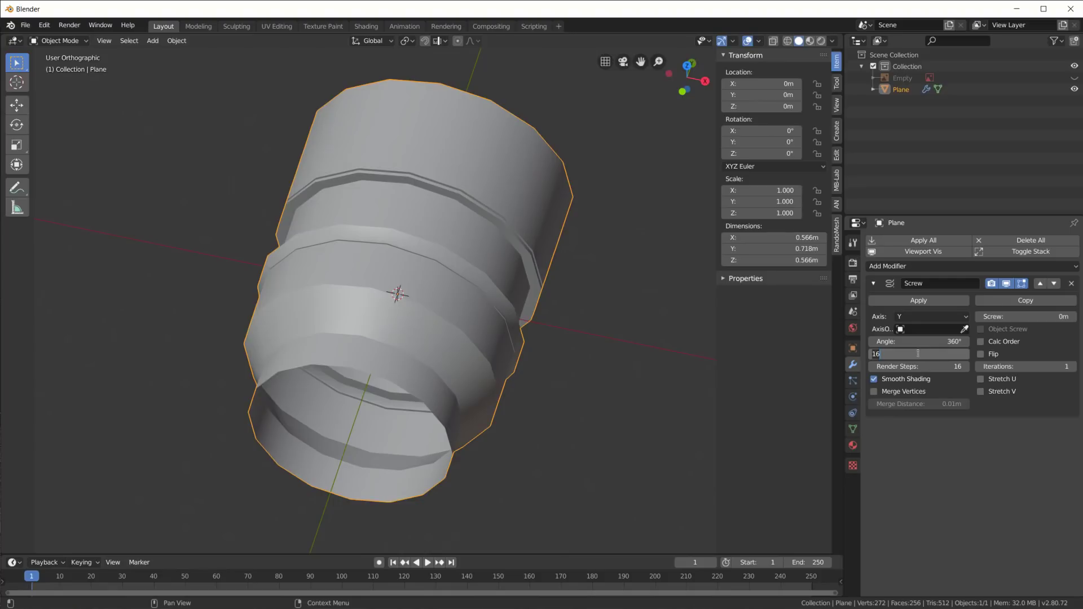
type("64")
key("Return")
middle_click_drag(433, 363, 523, 358)
scroll(467, 367, "up", 2)
scroll(523, 359, "down", 3)
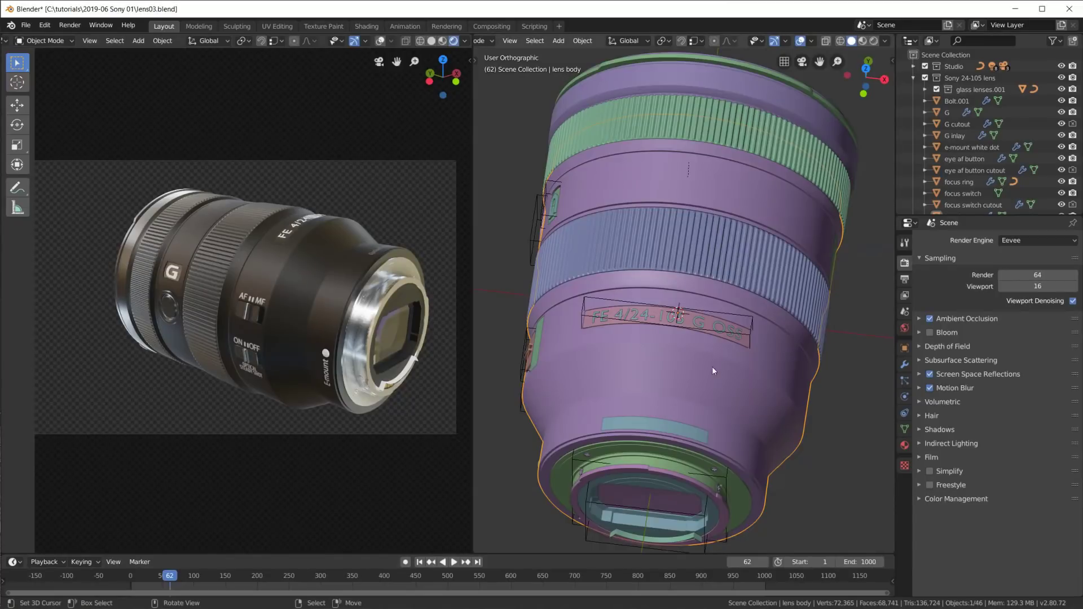
- In the finished lens03.blend scene, try a different Screw angle on the lens body and restore it to 360°
middle_click_drag(712, 367, 778, 370)
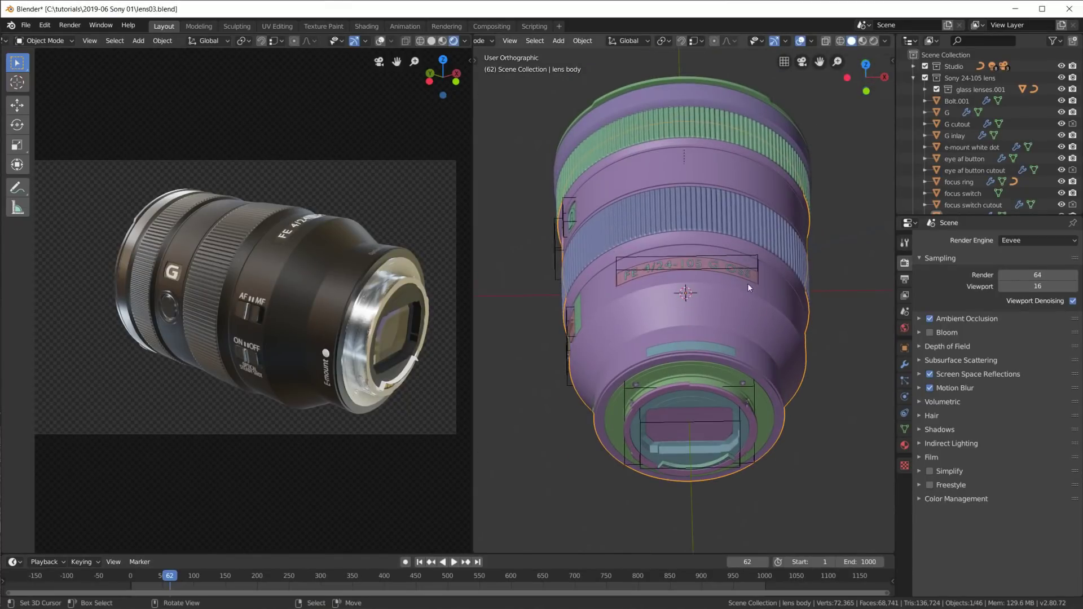
left_click(904, 364)
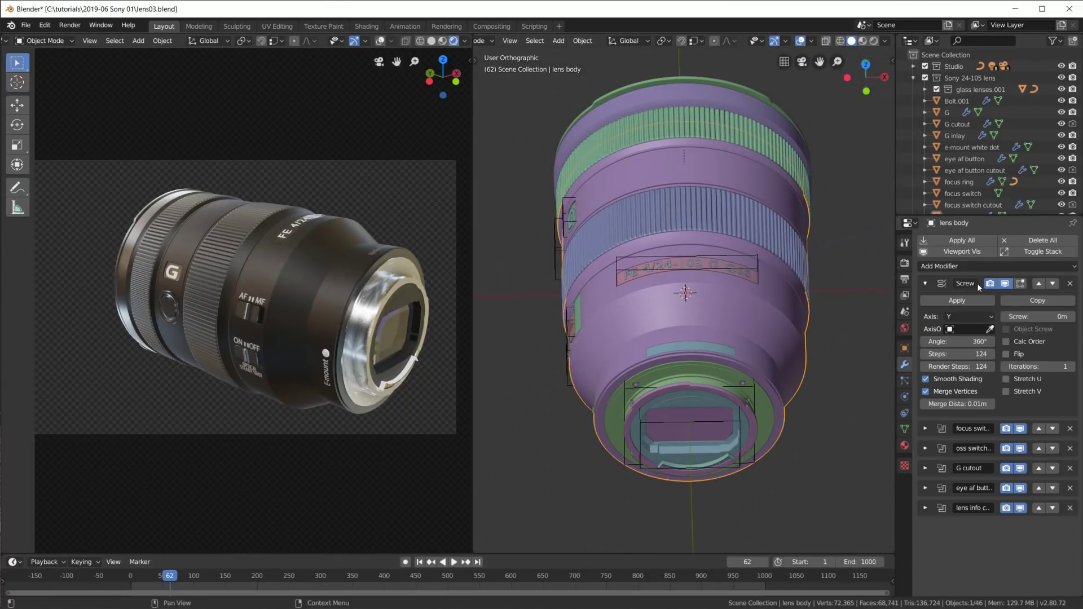
left_click_drag(967, 341, 941, 341)
left_click(963, 341)
key("ctrl+a")
type("360")
key("Return")
- Turn off the finished lens body's Screw modifier display, examine its profile line in edit mode, and turn the display back on
left_click(1005, 284)
scroll(982, 144, "down", 6)
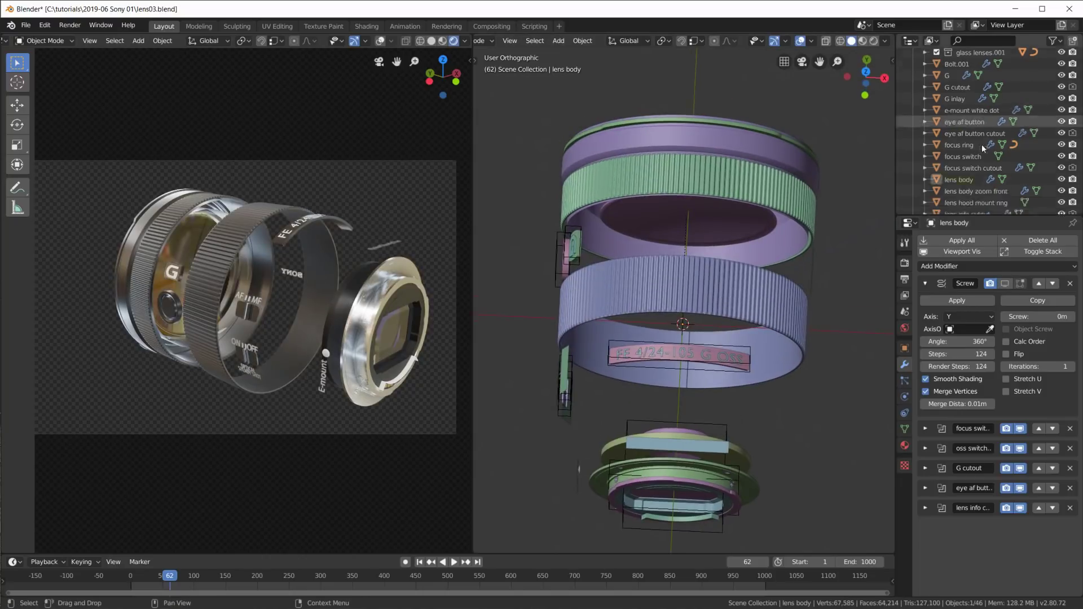
scroll(993, 148, "up", 3)
left_click(958, 106)
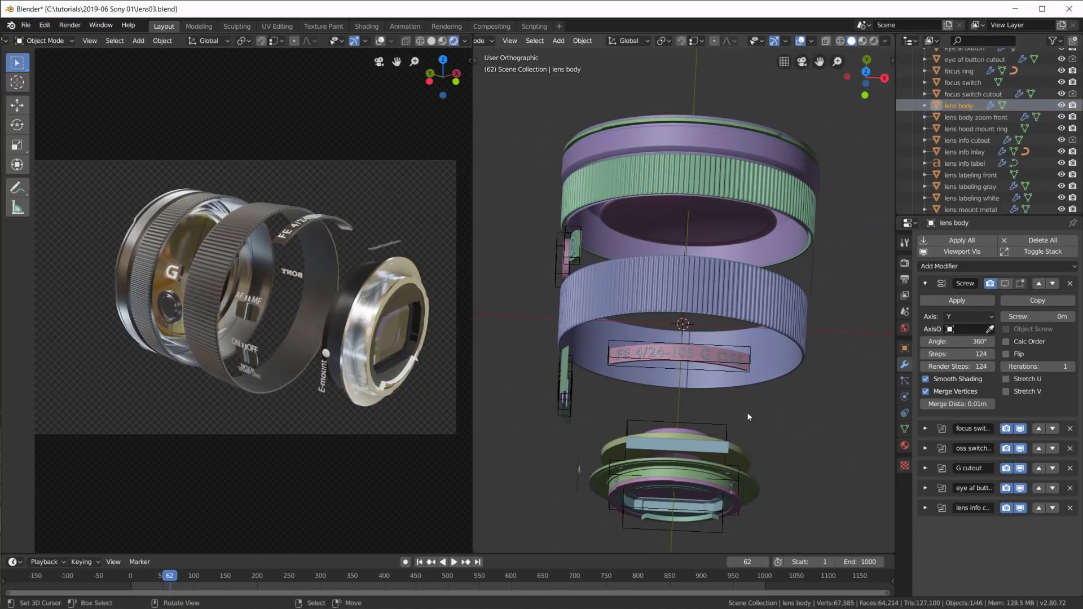
key("Tab")
key("a")
middle_click_drag(788, 428, 709, 379)
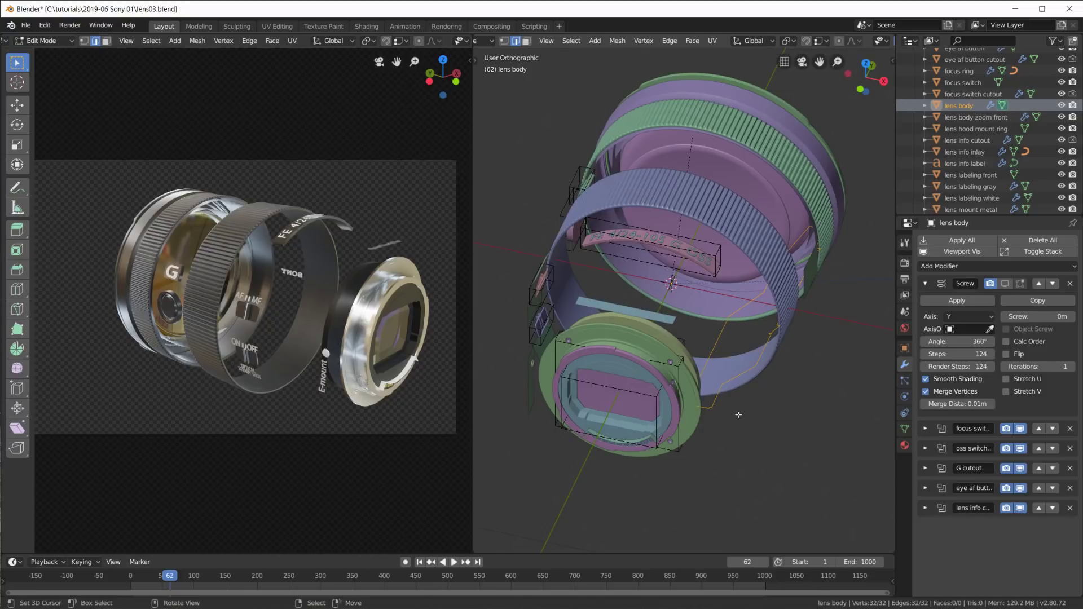
key("Tab")
left_click(1004, 283)
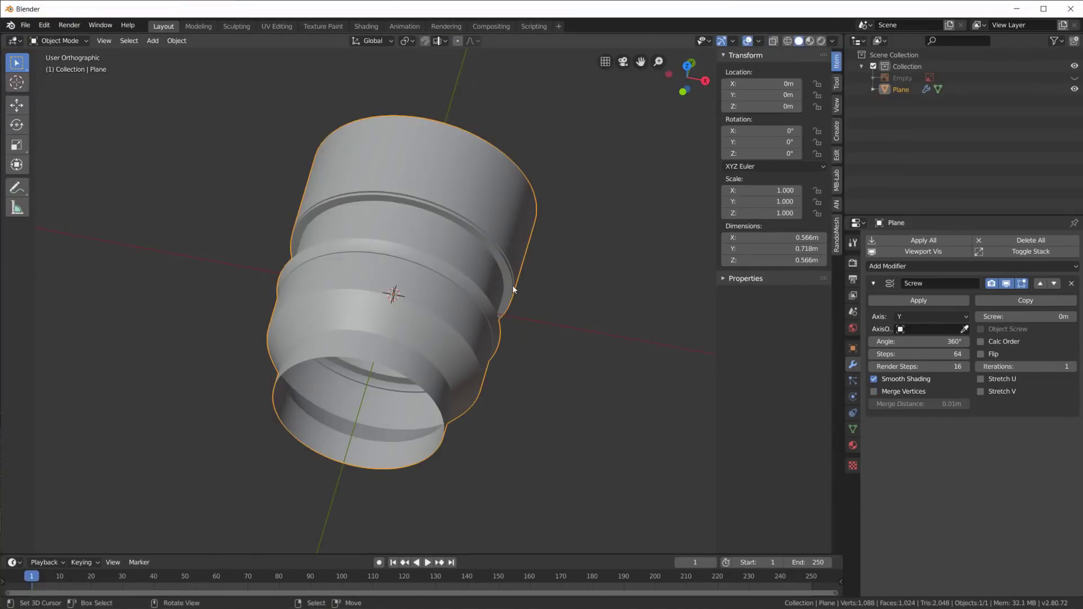
- Back in the working scene, examine the revolved body's silhouette, its open rear end and its wall thickness
middle_click_drag(515, 289, 529, 328)
key("KP_7")
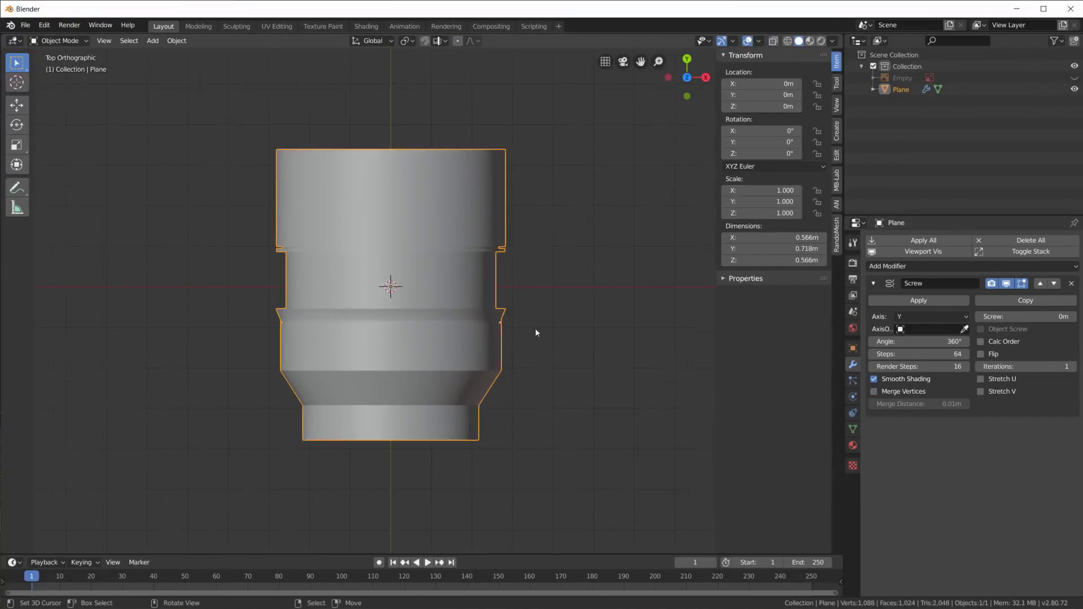
scroll(534, 327, "up", 3)
scroll(577, 424, "up", 1)
middle_click_drag(561, 401, 550, 333)
scroll(423, 255, "up", 5)
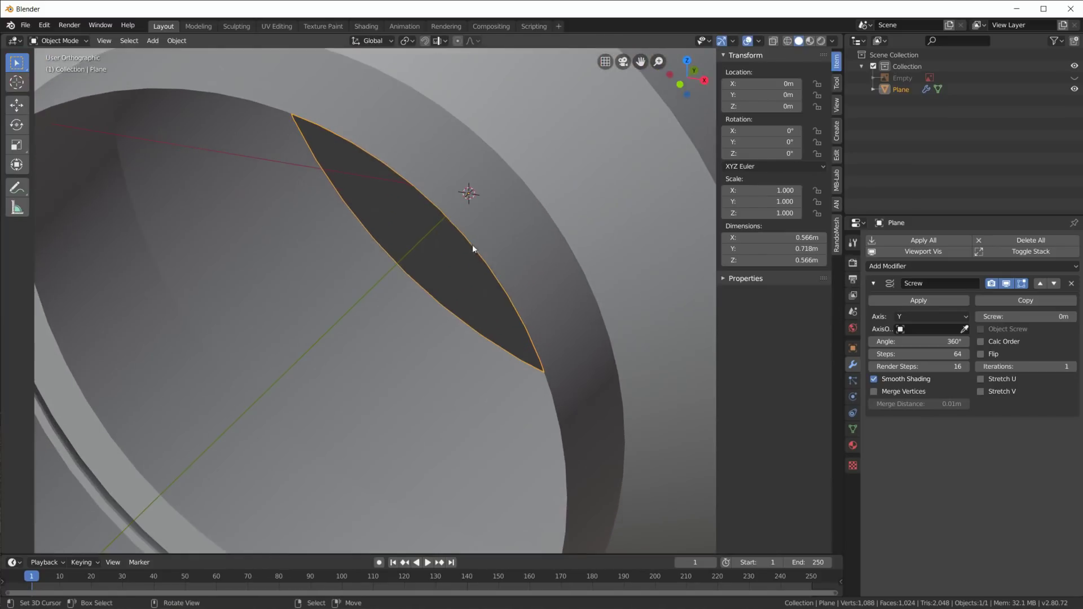
scroll(483, 268, "down", 6)
middle_click_drag(507, 285, 493, 347)
scroll(492, 347, "up", 3)
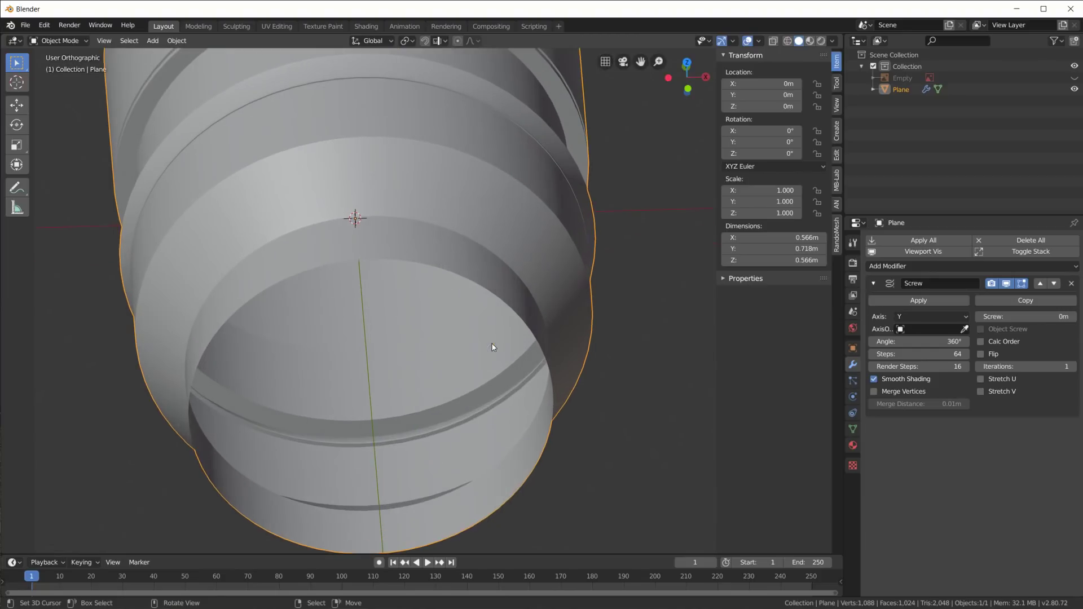
- Try a Solidify modifier with a thickness of -0.026 m on the lens body and remove it
left_click(907, 266)
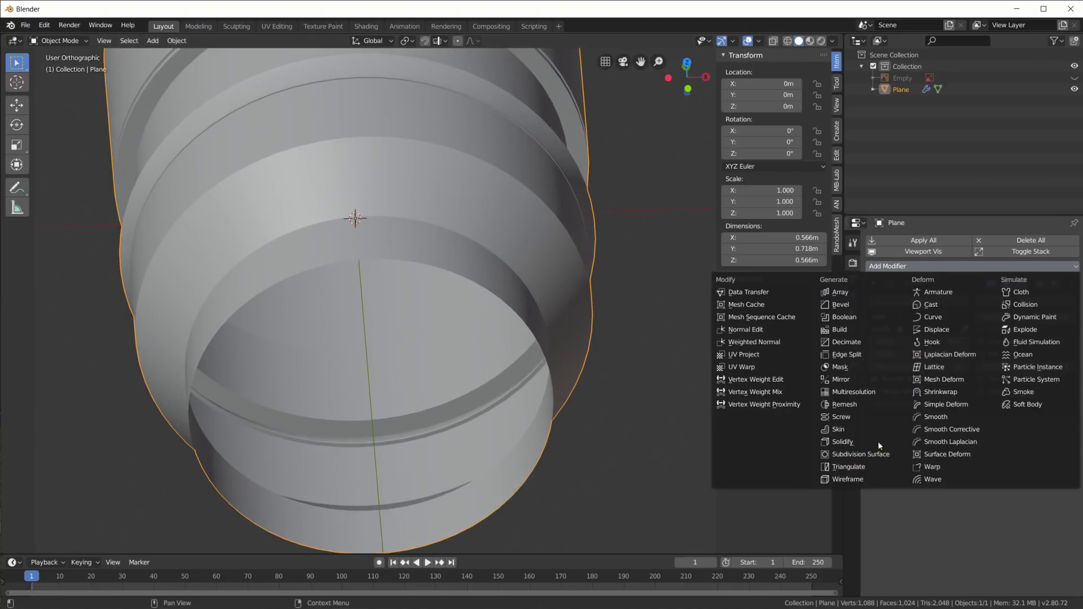
left_click(858, 443)
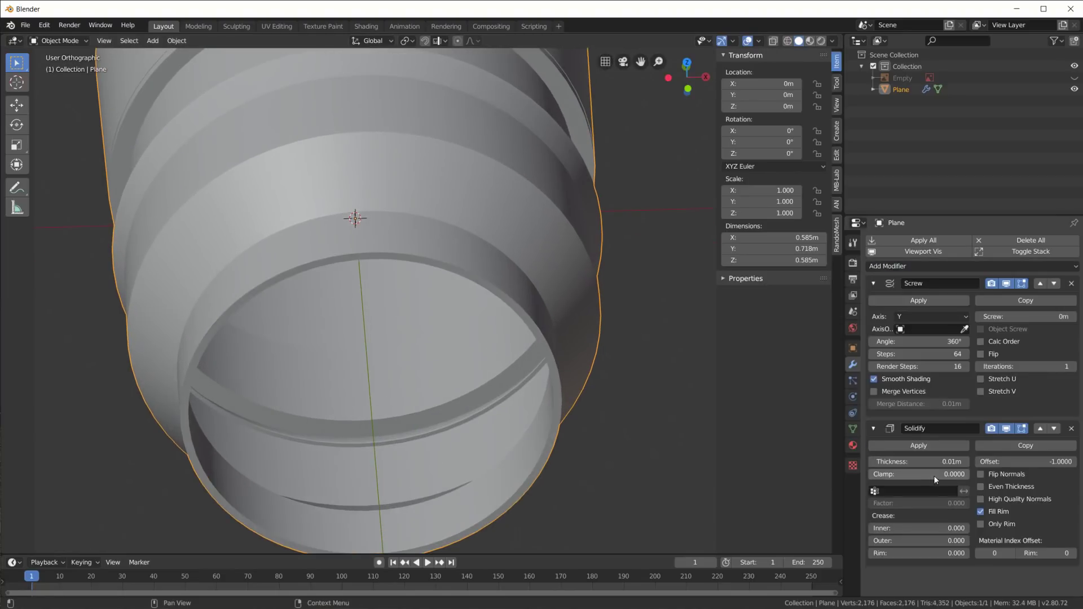
left_click_drag(934, 462, 905, 461)
scroll(598, 378, "down", 3)
scroll(594, 380, "up", 3)
middle_click_drag(594, 380, 510, 293)
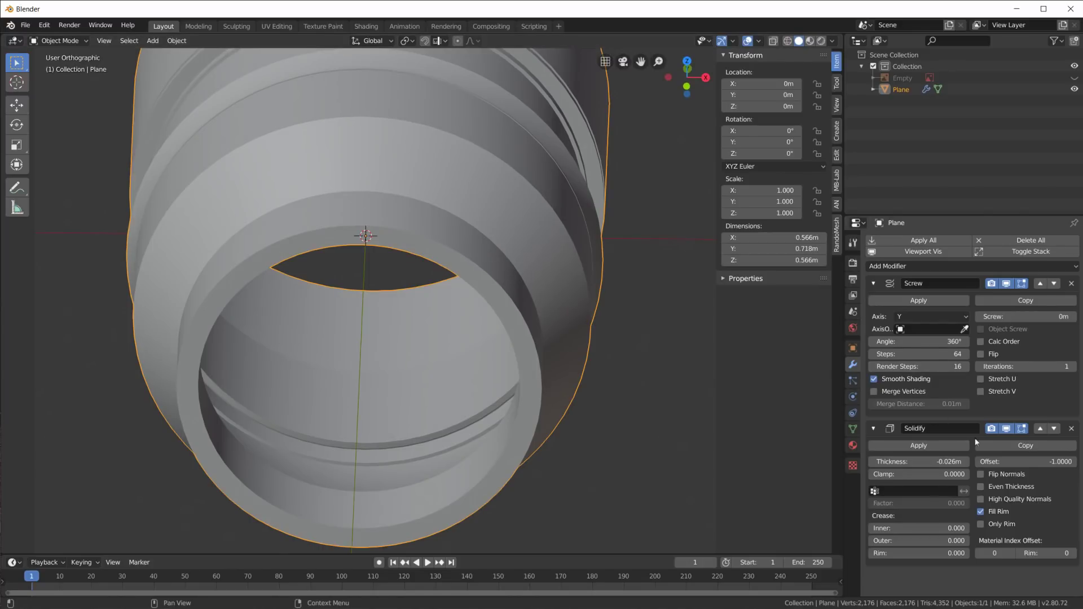
left_click(1071, 430)
- Enter edit mode on the lens profile in top view and turn off the Screw modifier's viewport display
middle_click_drag(397, 206, 452, 282)
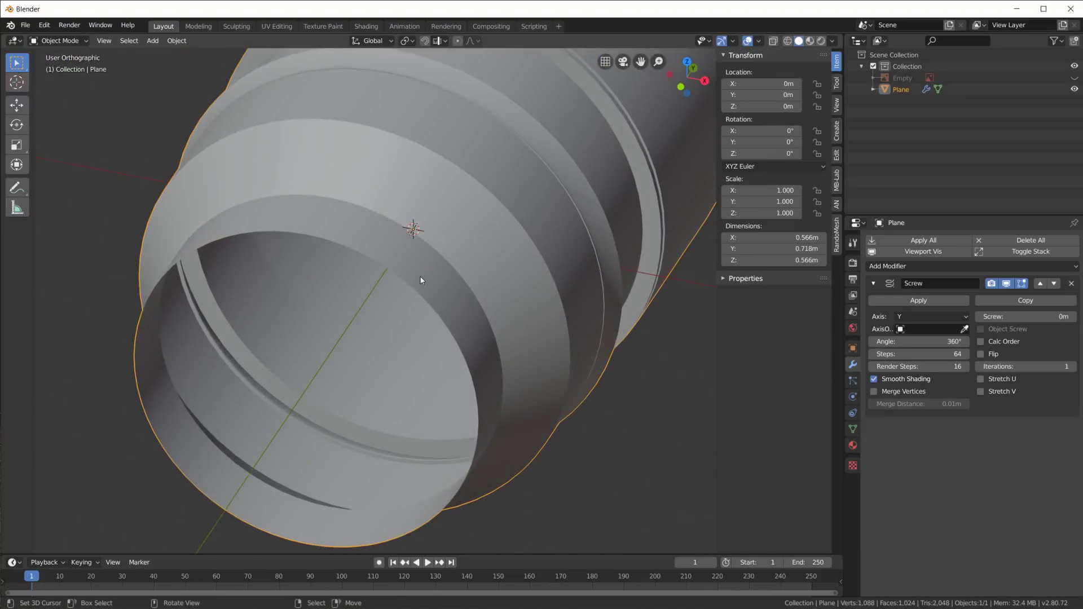
middle_click_drag(432, 309, 475, 346)
key("KP_7")
key("Tab")
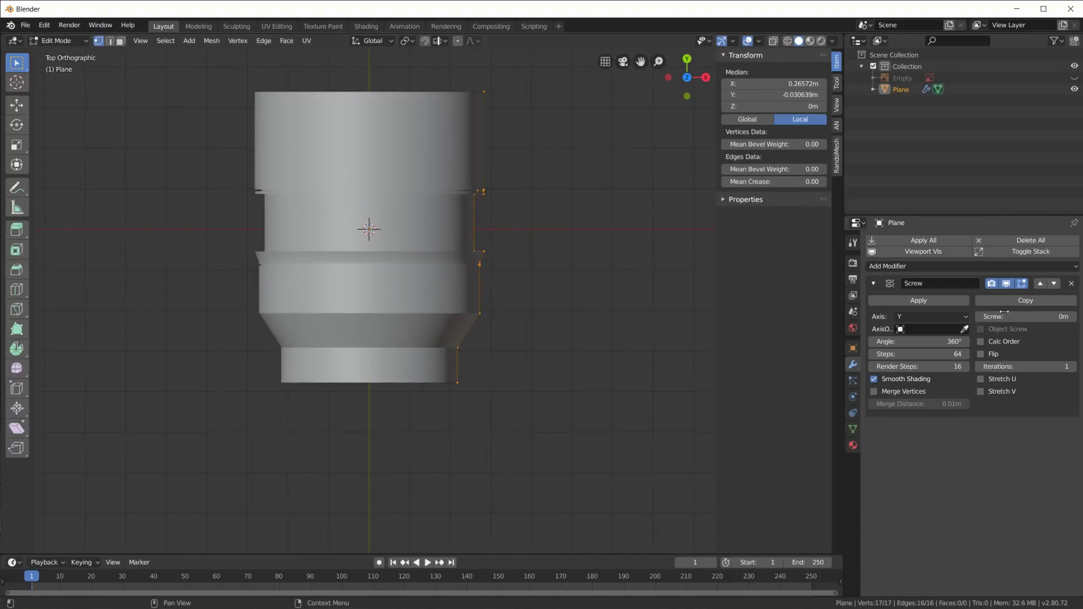
left_click(1006, 283)
- Extrude the profile's rear end vertex inward to about X 0.161 m, and along Y to about -0.130 m for the inner wall
scroll(564, 361, "up", 2)
middle_click_drag(564, 358, 520, 400, "shift")
left_click(456, 465)
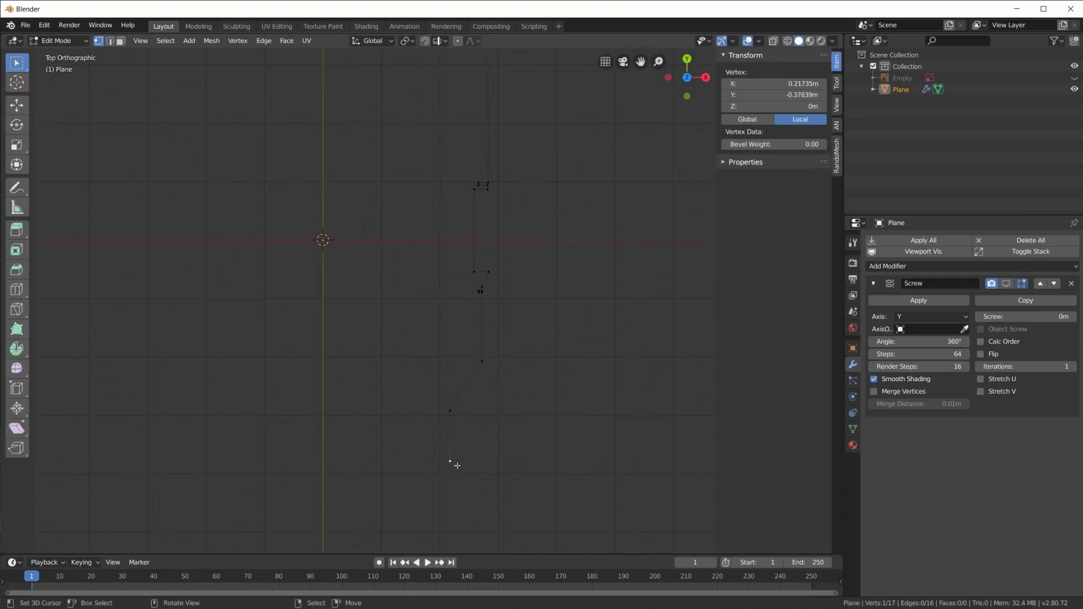
key("e")
left_click(458, 462)
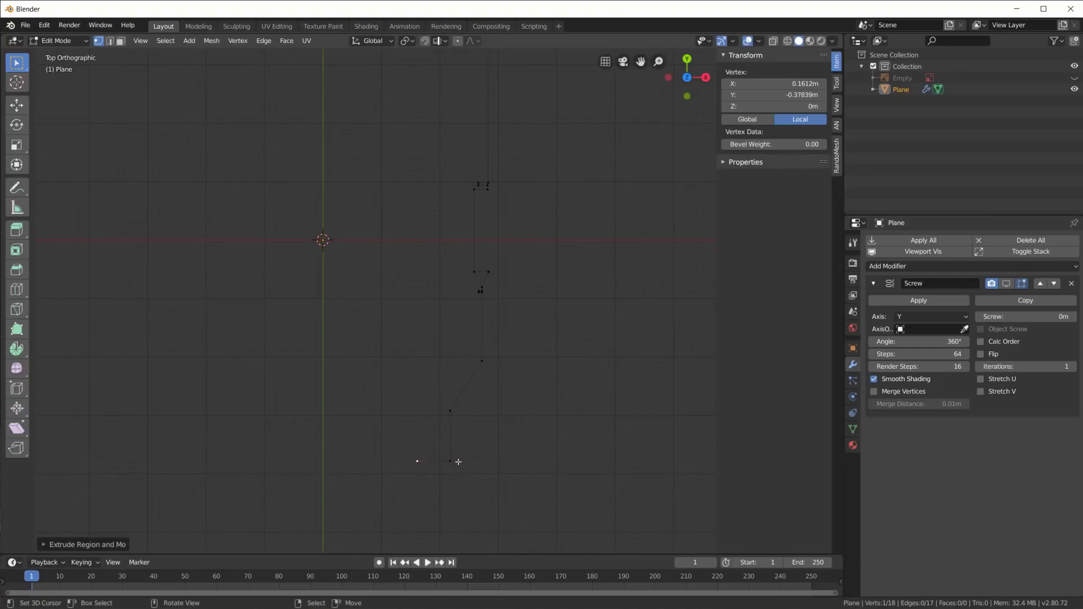
key("e")
key("y")
left_click(478, 315)
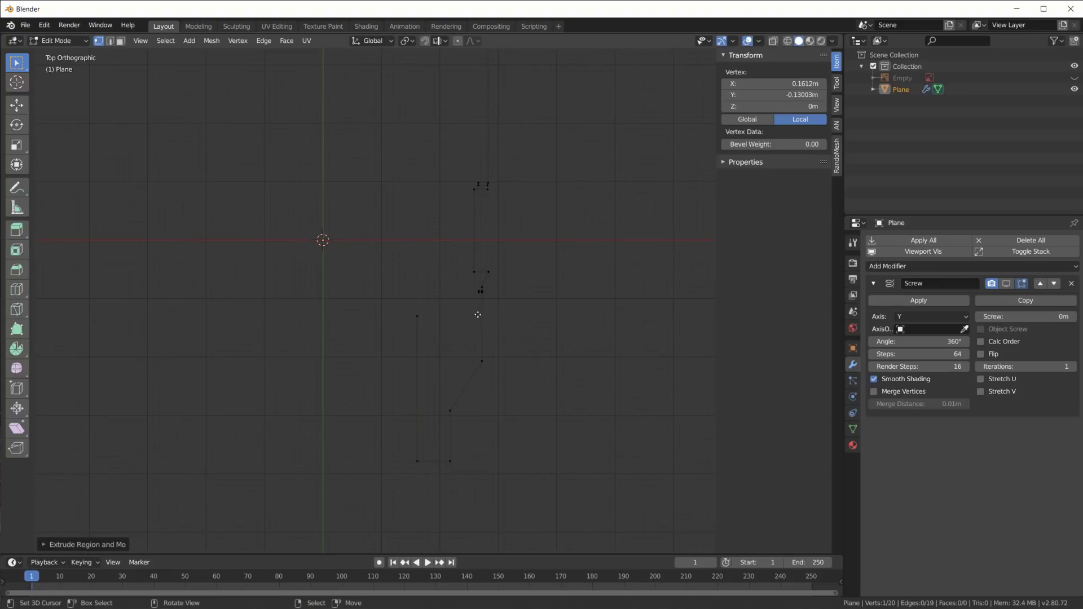
- Extrude the inner wall diagonally outward to about X 0.224 m, Y 0.004 m, and along Y to about 0.302 m
left_click(514, 237)
middle_click_drag(518, 151, 489, 297, "shift")
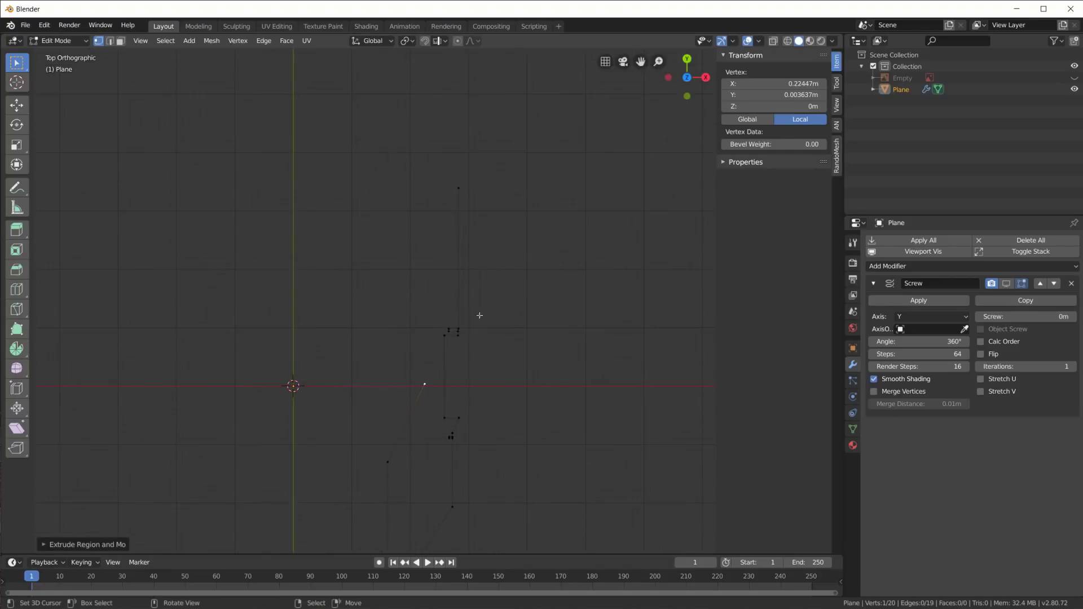
key("e")
key("y")
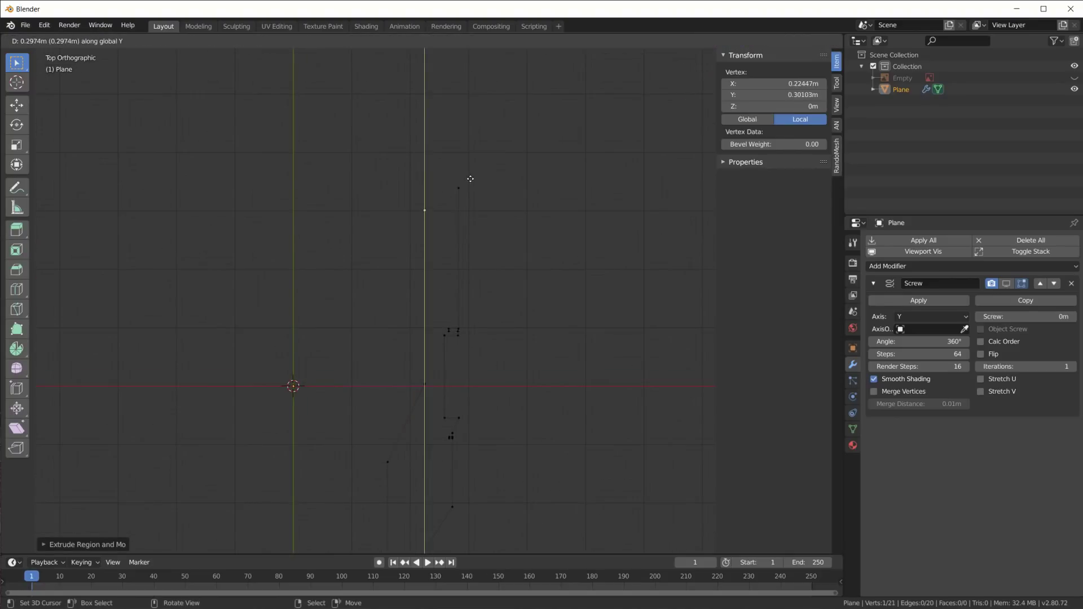
left_click(467, 178)
scroll(478, 232, "up", 3)
scroll(440, 277, "down", 2)
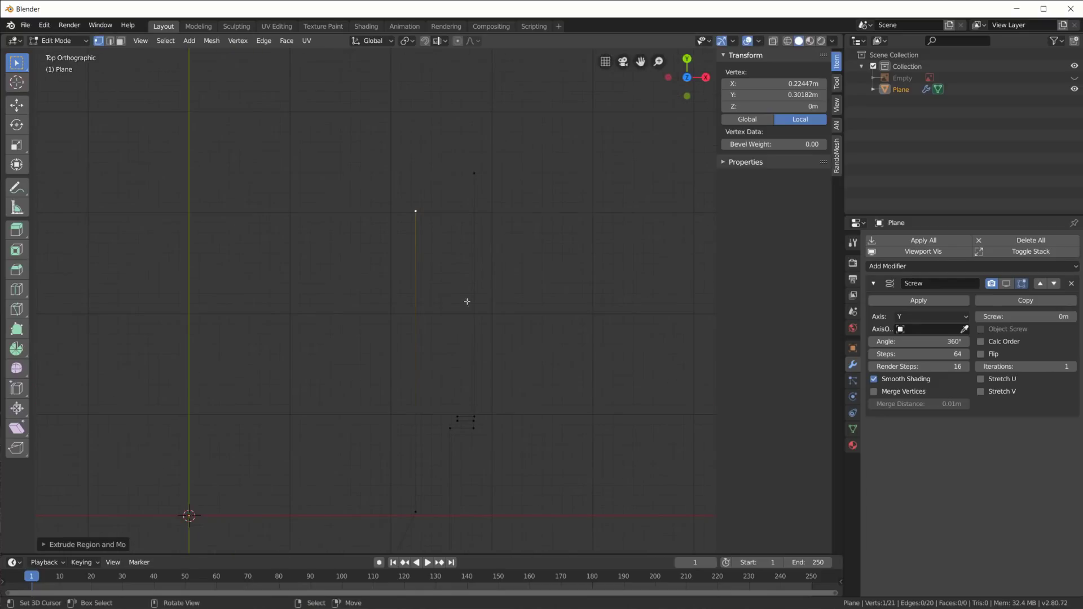
scroll(446, 316, "up", 3)
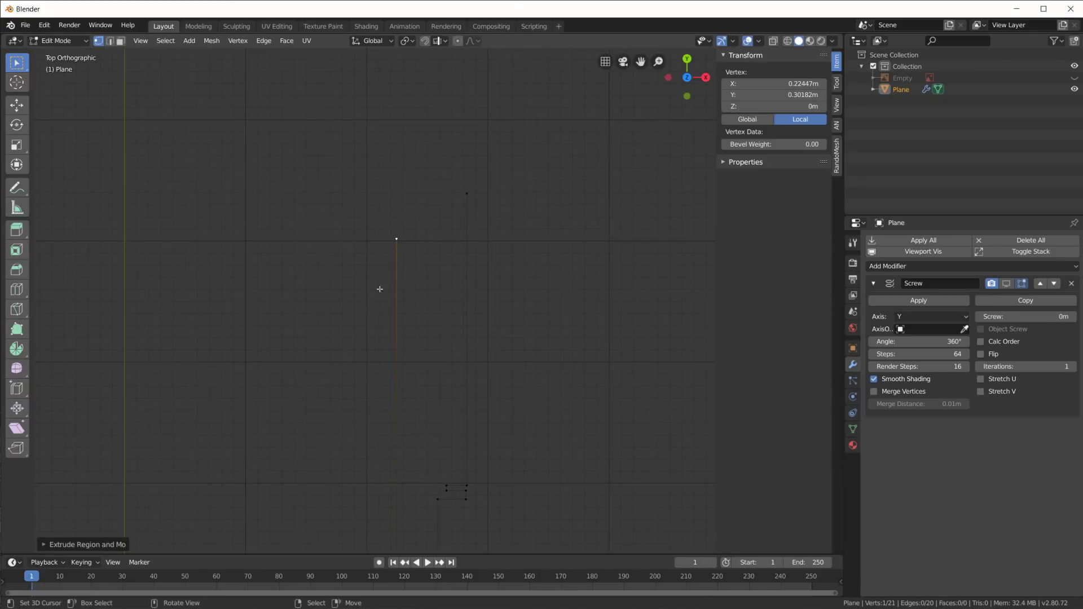
key("g")
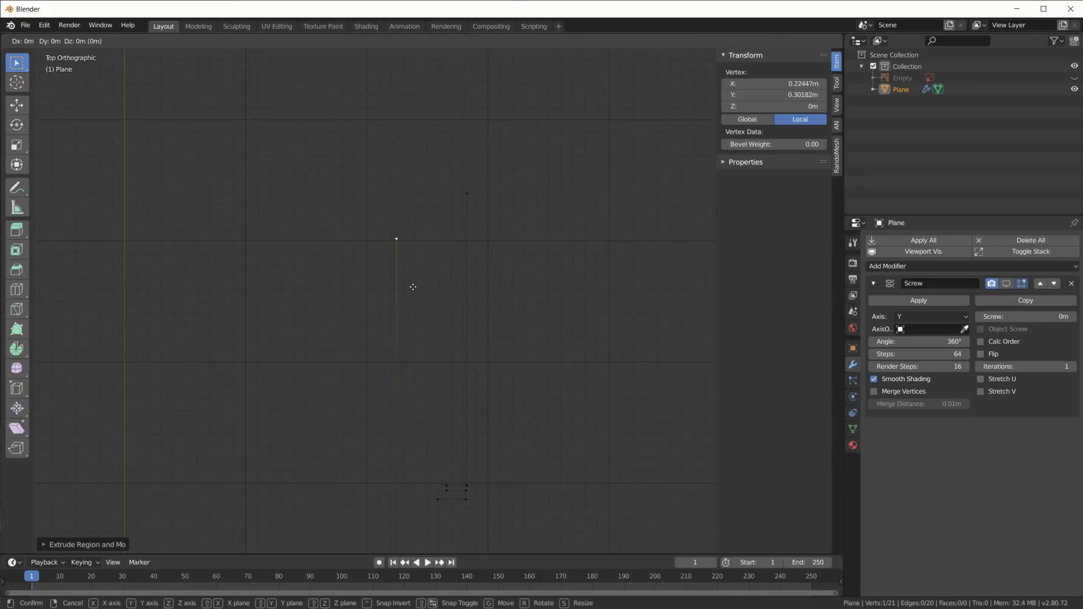
key("y")
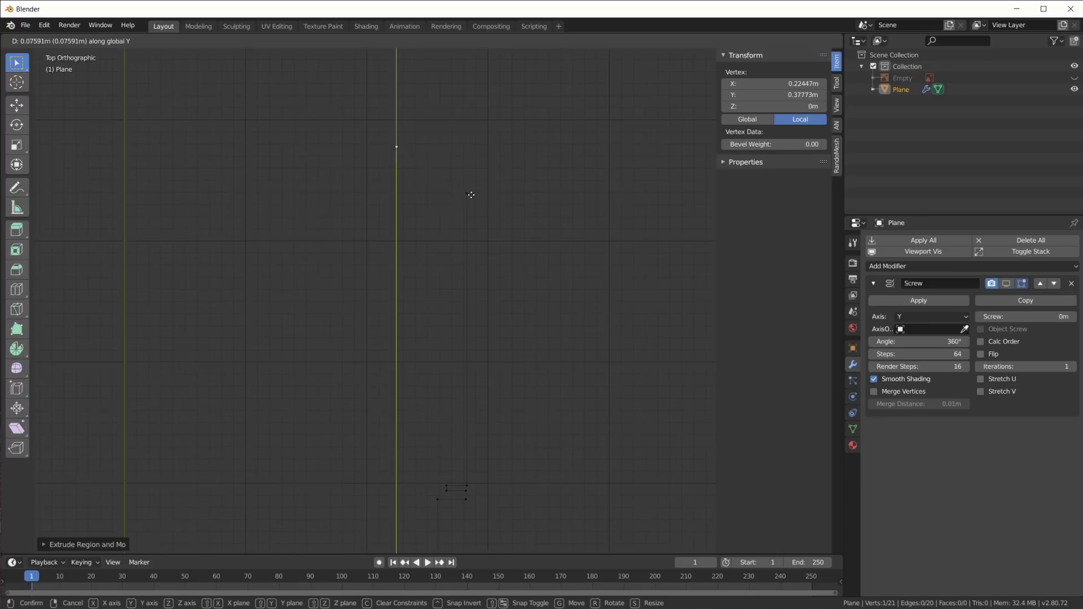
right_click(439, 210)
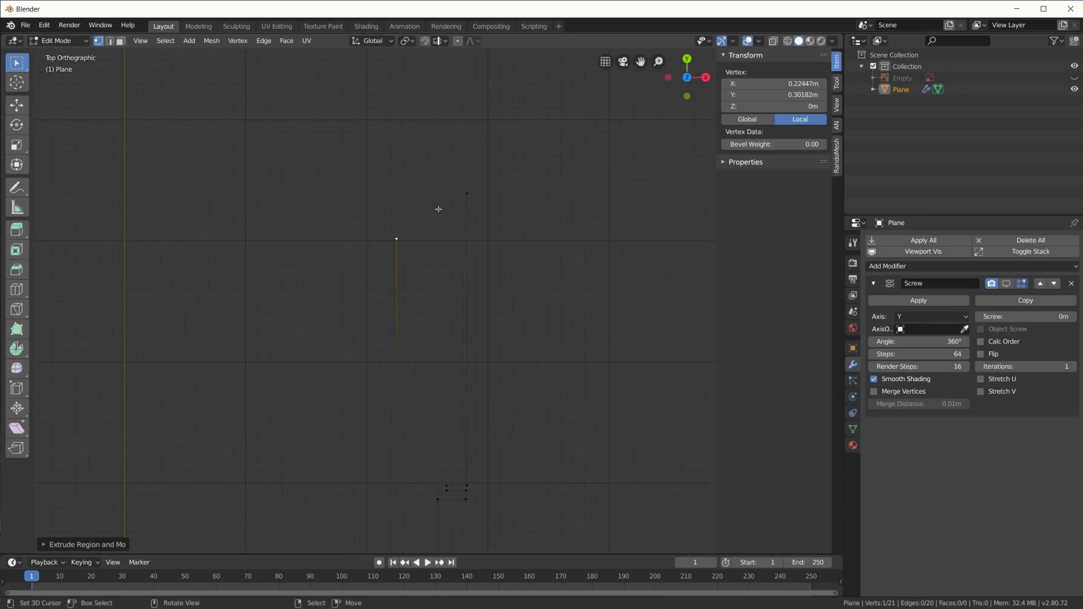
- Set snapping to Vertex and move the inner wall's front vertex along Y, level with the outer front vertex at about 0.339 m
left_click(443, 41)
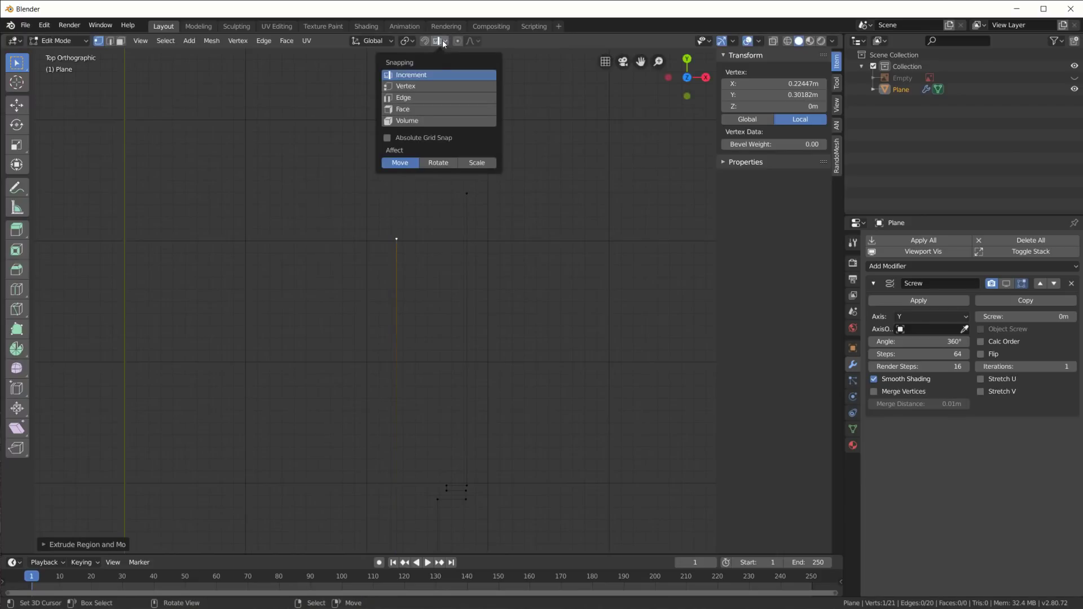
left_click(408, 87)
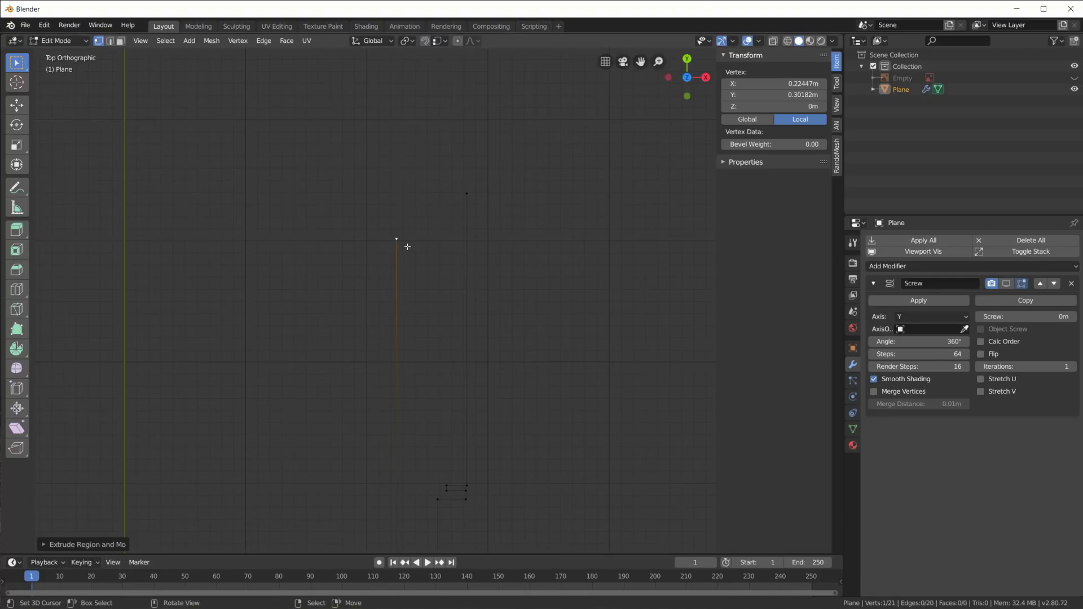
key("g")
key("y")
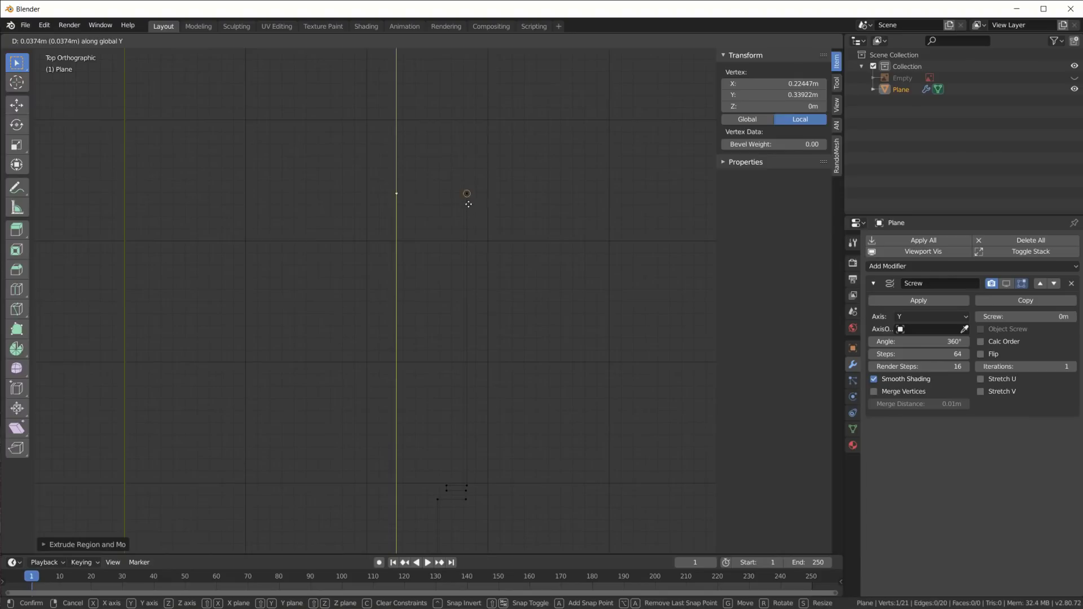
left_click(466, 193)
- Join the inner and outer front vertices with an edge to close the profile, and select the whole outline
scroll(429, 196, "up", 3)
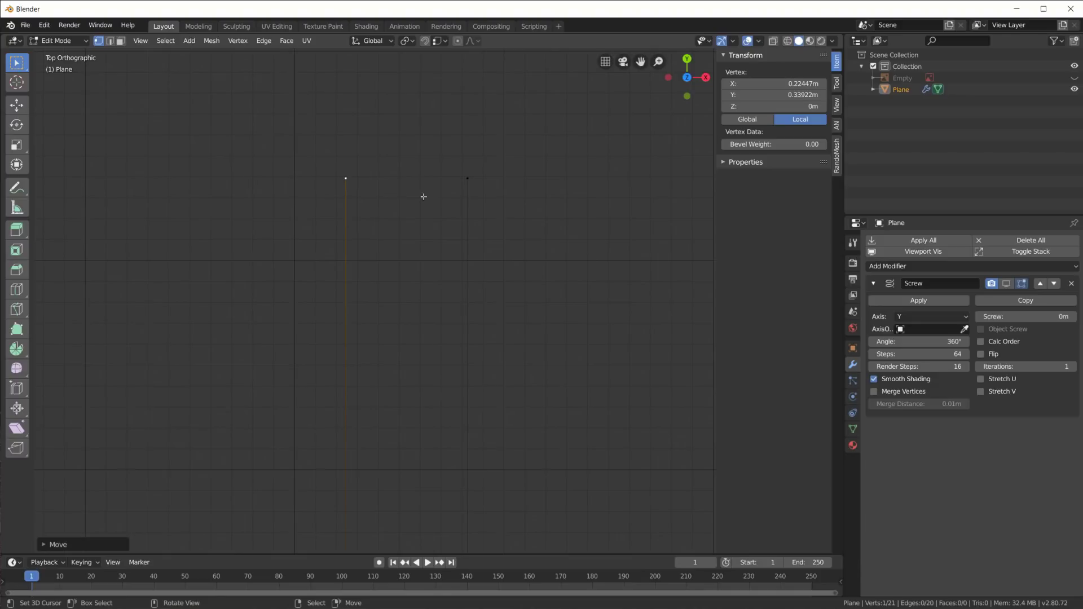
left_click(470, 180, "shift")
key("f")
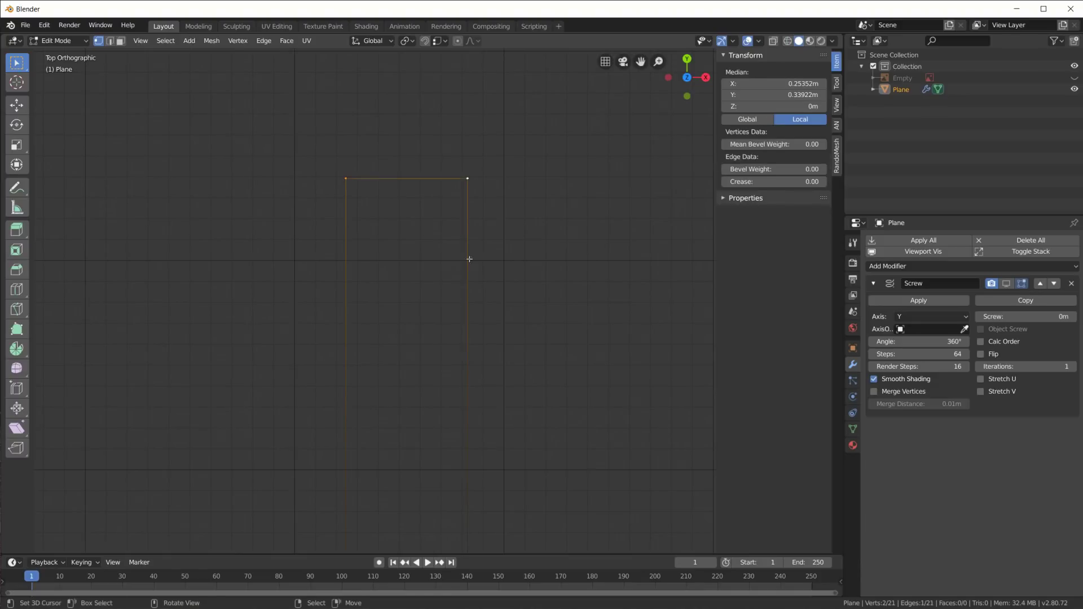
scroll(417, 198, "down", 8)
middle_click_drag(473, 350, 504, 229, "shift")
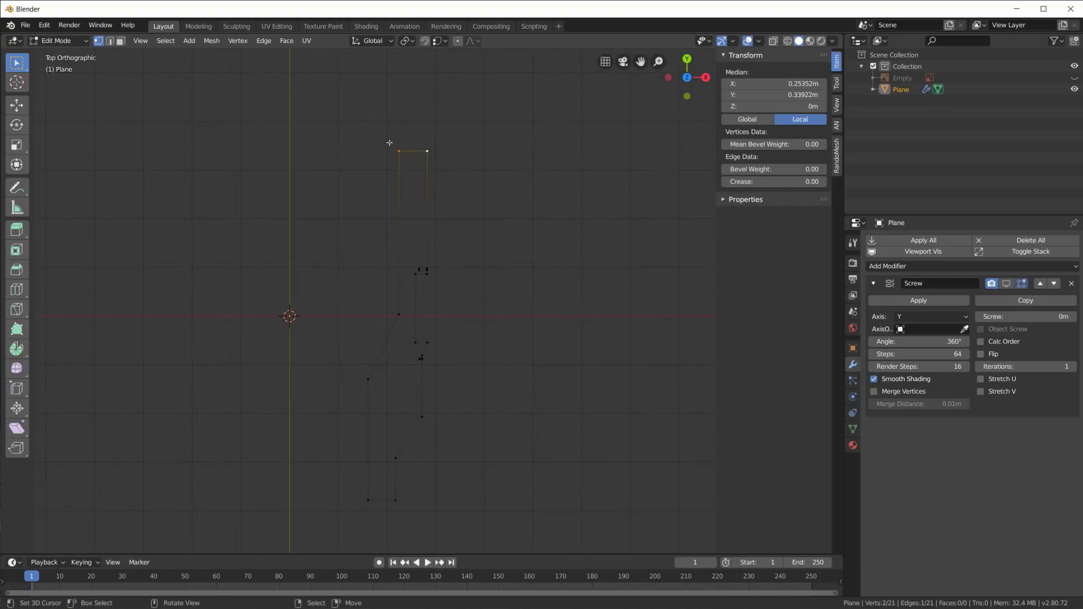
key("a")
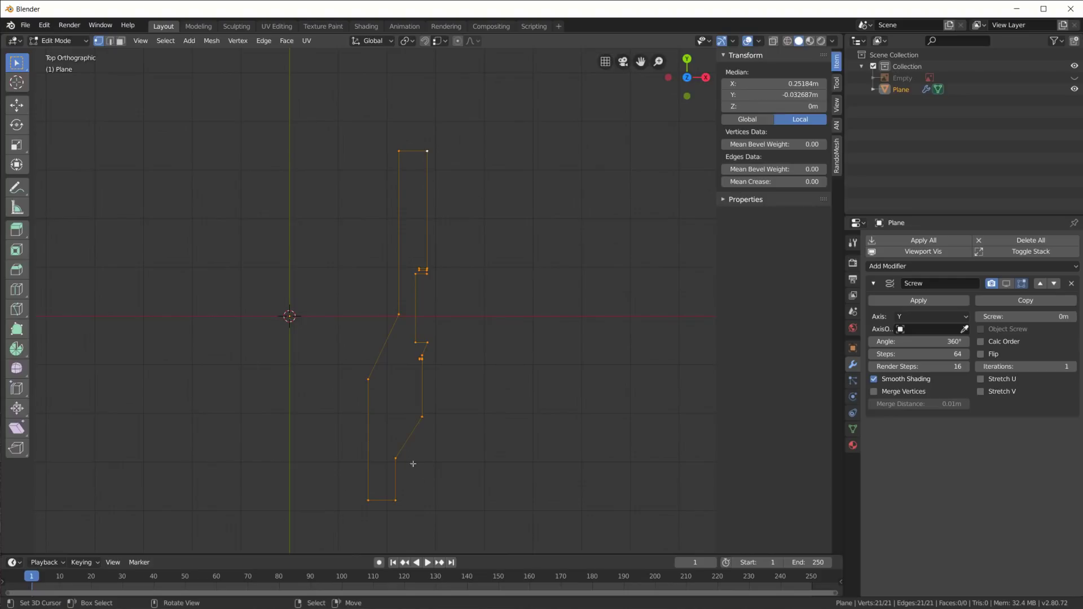
- Return to object mode and turn on the Screw modifier's viewport display for the closed profile
key("Tab")
left_click(1005, 284)
mouse_move(468, 446)
middle_mouse_down()
mouse_move(482, 370)
mouse_move(652, 354)
mouse_move(534, 410)
mouse_move(476, 382)
mouse_move(449, 397)
mouse_move(482, 370)
mouse_move(476, 465)
mouse_move(469, 458)
middle_mouse_up()
key("Tab")
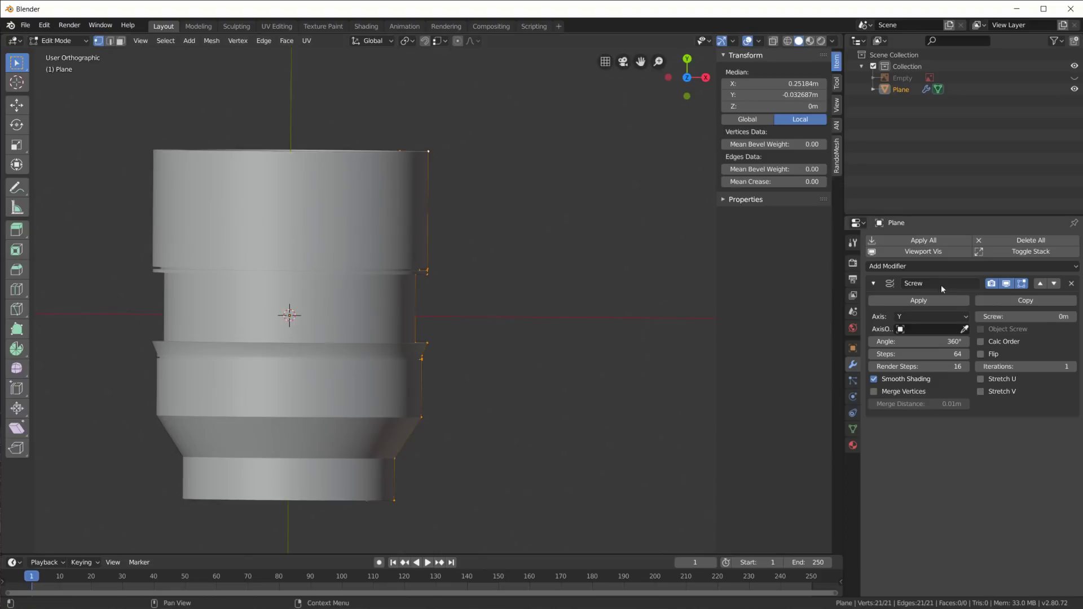
left_click(1006, 283)
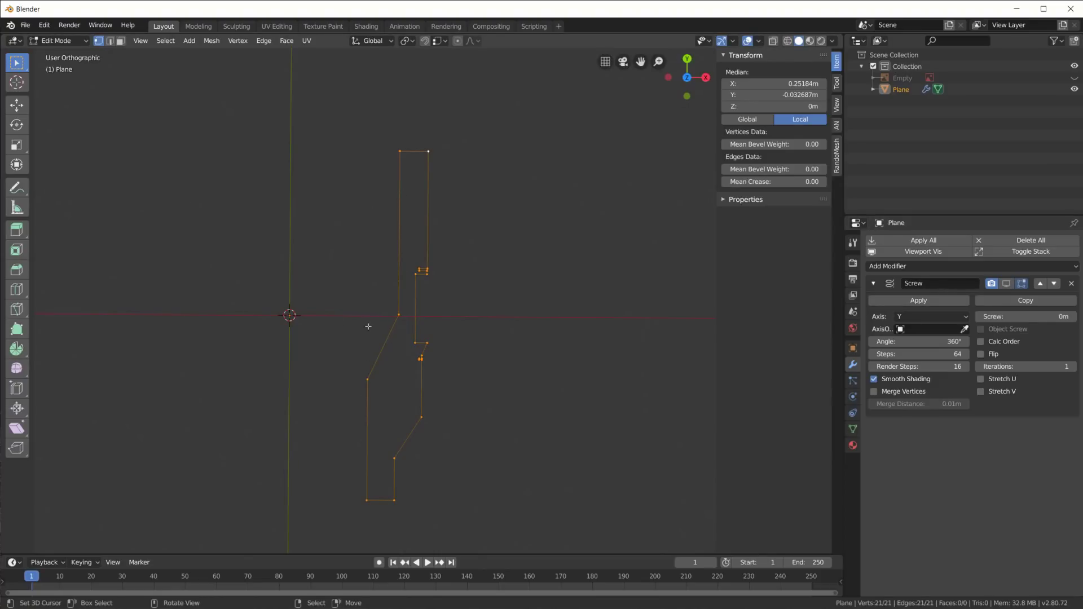
key("Tab")
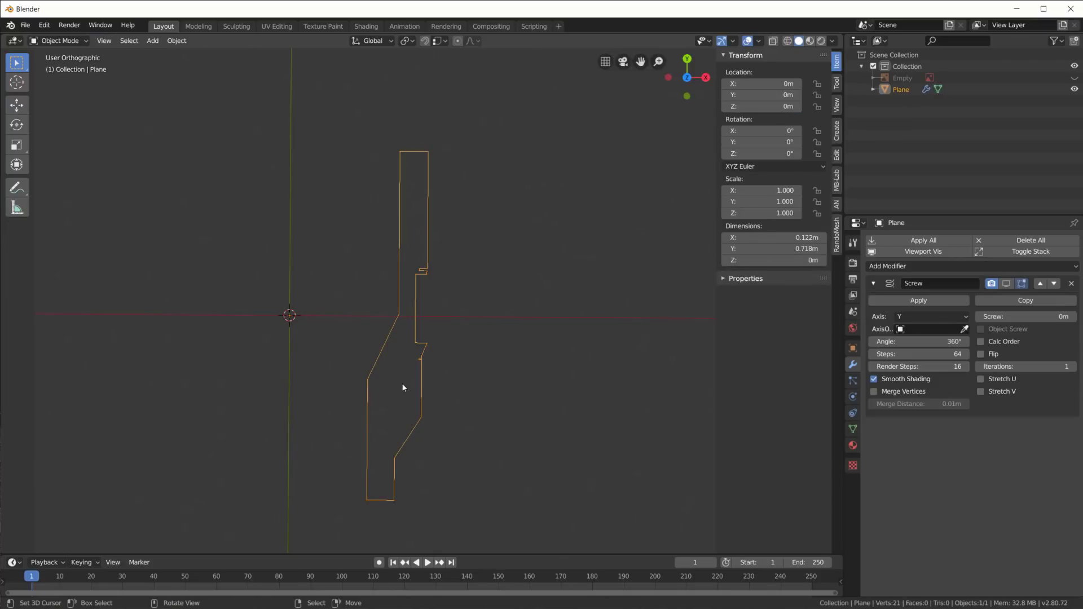
middle_click_drag(426, 378, 465, 342)
left_click(1006, 283)
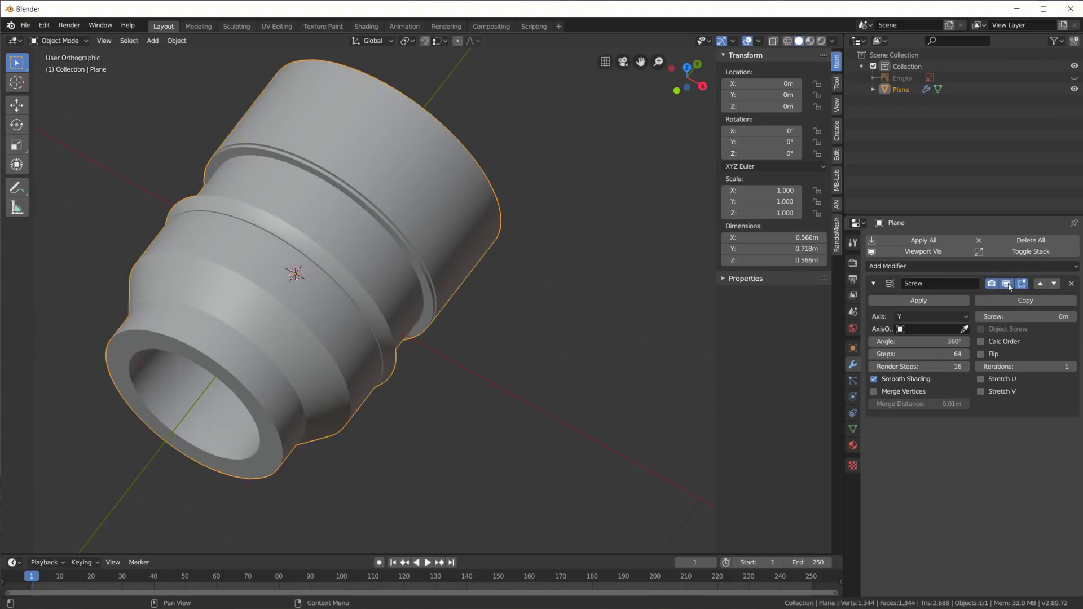
- Examine the revolved lens body from an angle and in top view, especially around its rear end
middle_click_drag(401, 360, 539, 219)
scroll(312, 372, "up", 3)
key("KP_7")
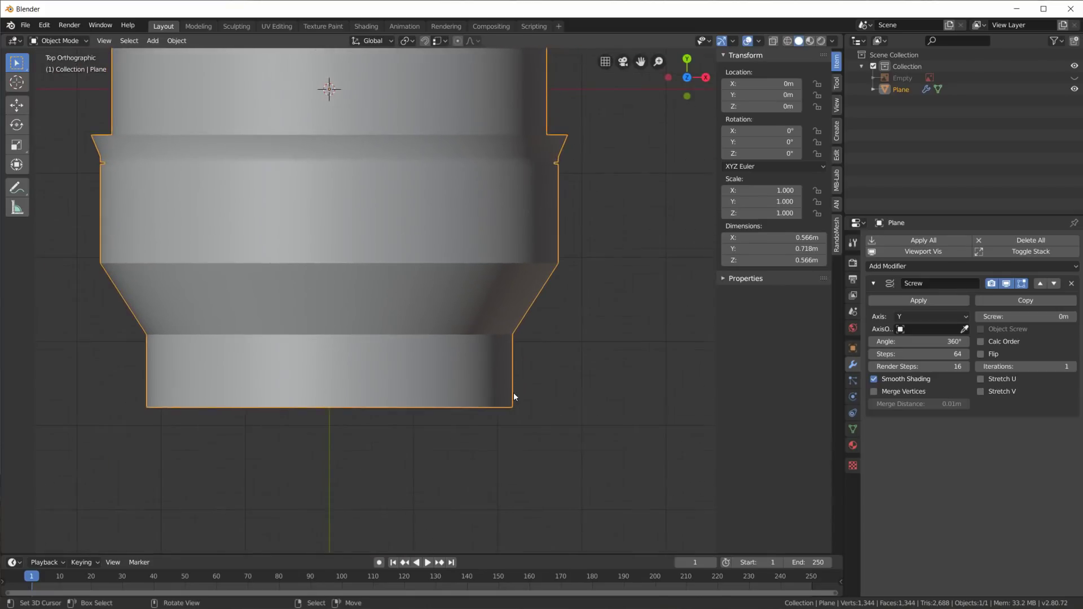
scroll(514, 393, "up", 3)
middle_click_drag(612, 408, 537, 433, "shift")
scroll(540, 422, "down", 3)
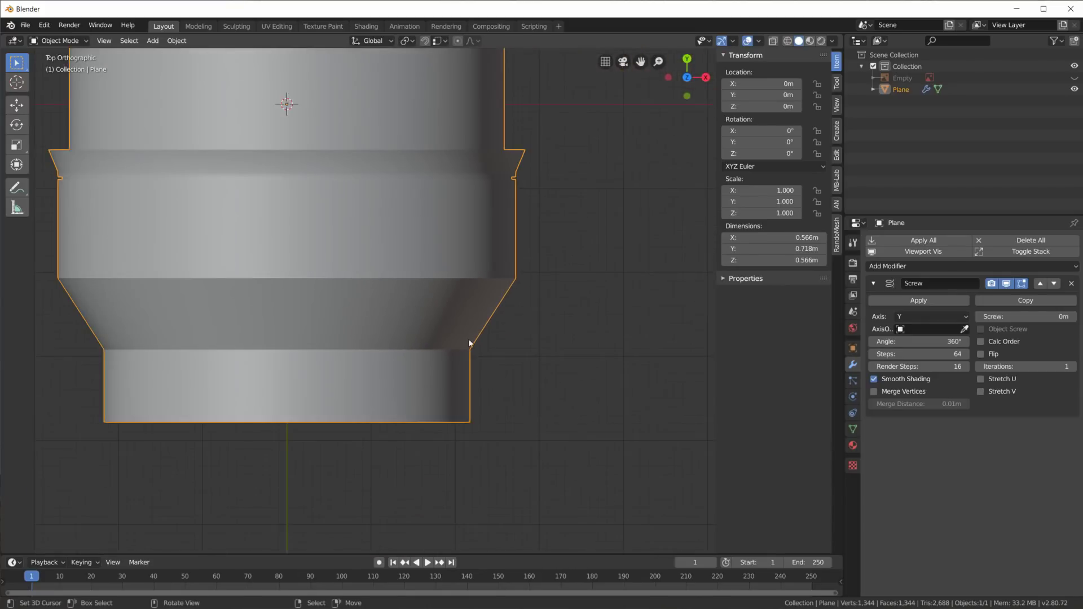
key("Tab")
key("Tab")
middle_click_drag(512, 340, 595, 423, "shift")
scroll(584, 410, "down", 4)
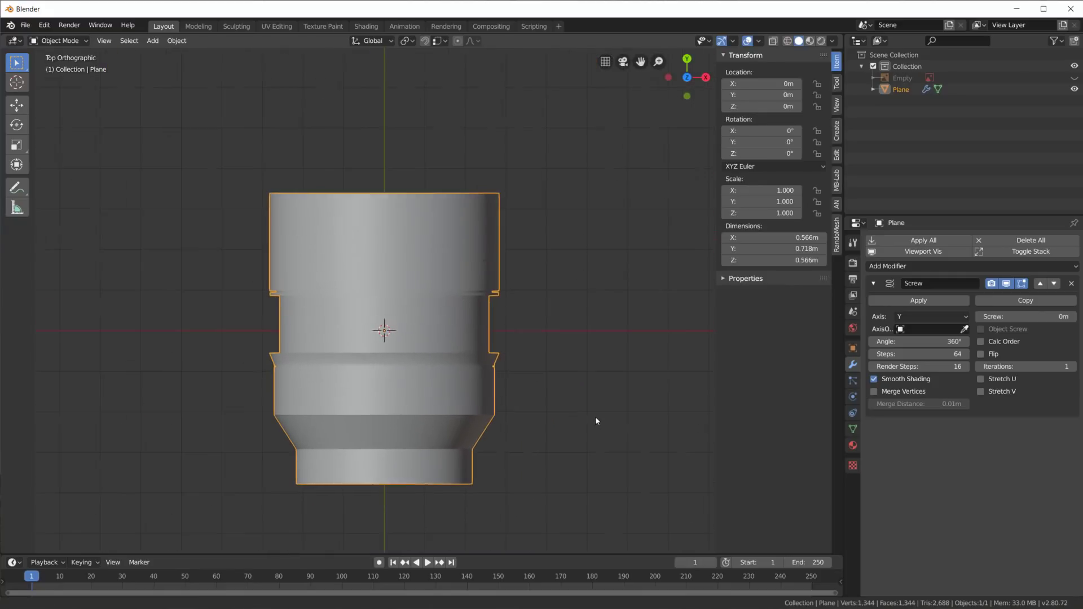
- Compare the profile with the reference image while the Screw result is hidden, and restore the previous visibility of both
left_click(1075, 79)
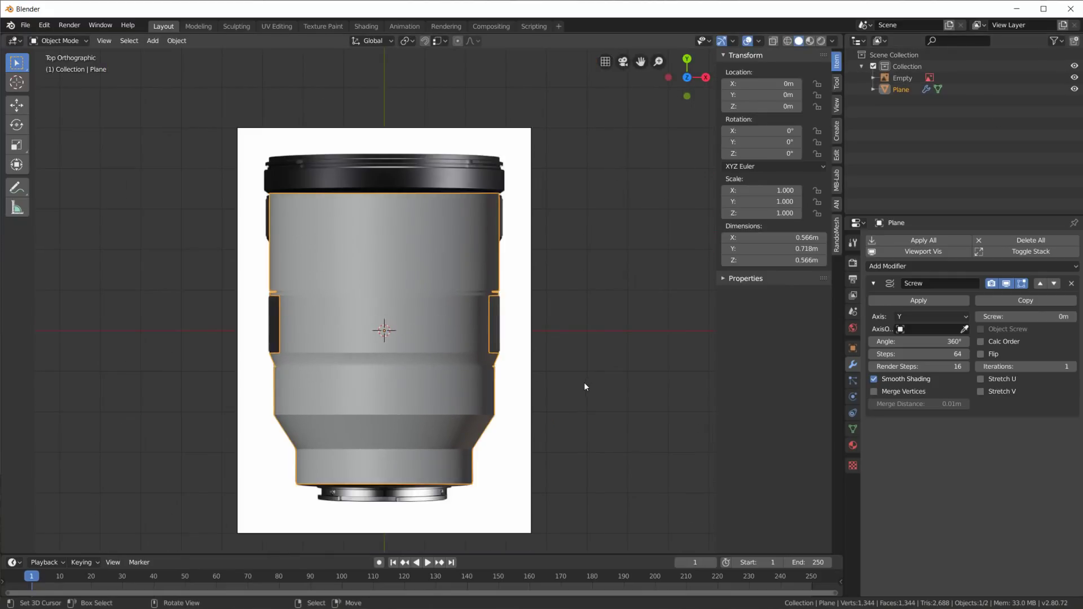
left_click(1006, 283)
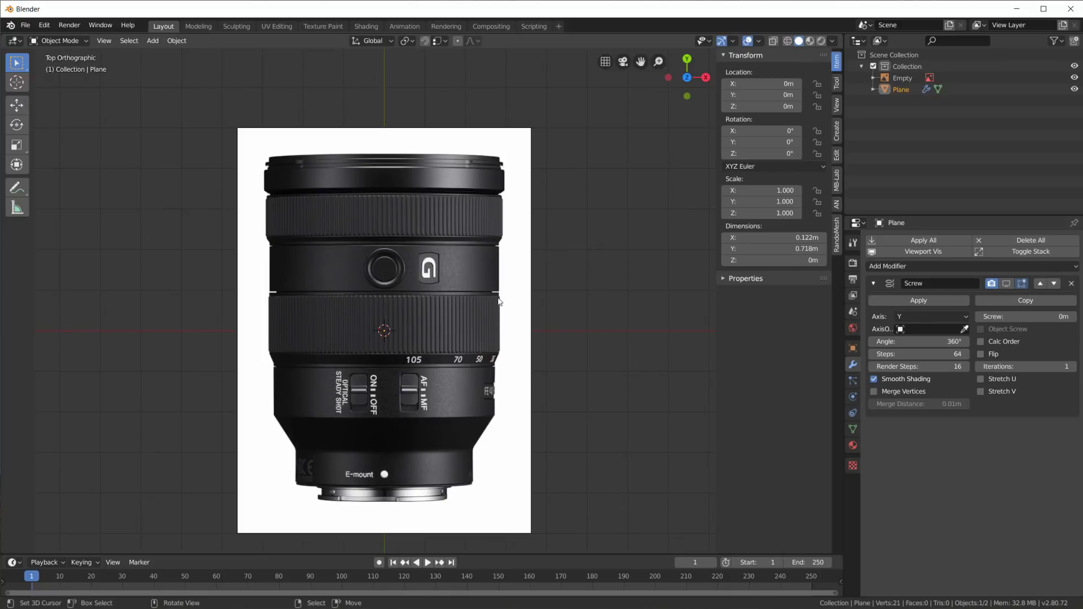
scroll(476, 458, "up", 1)
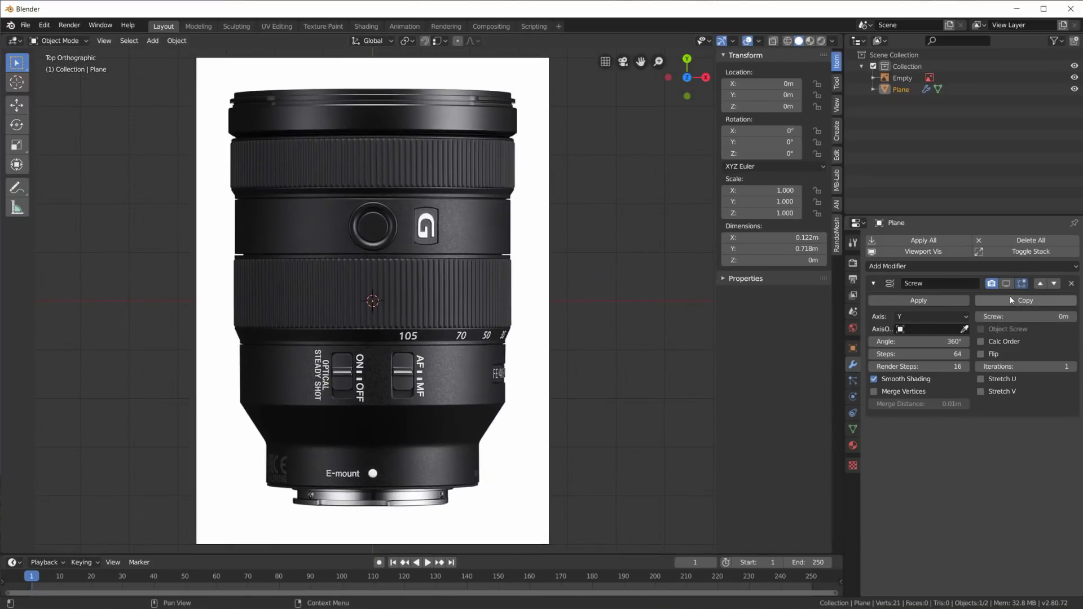
left_click(1074, 77)
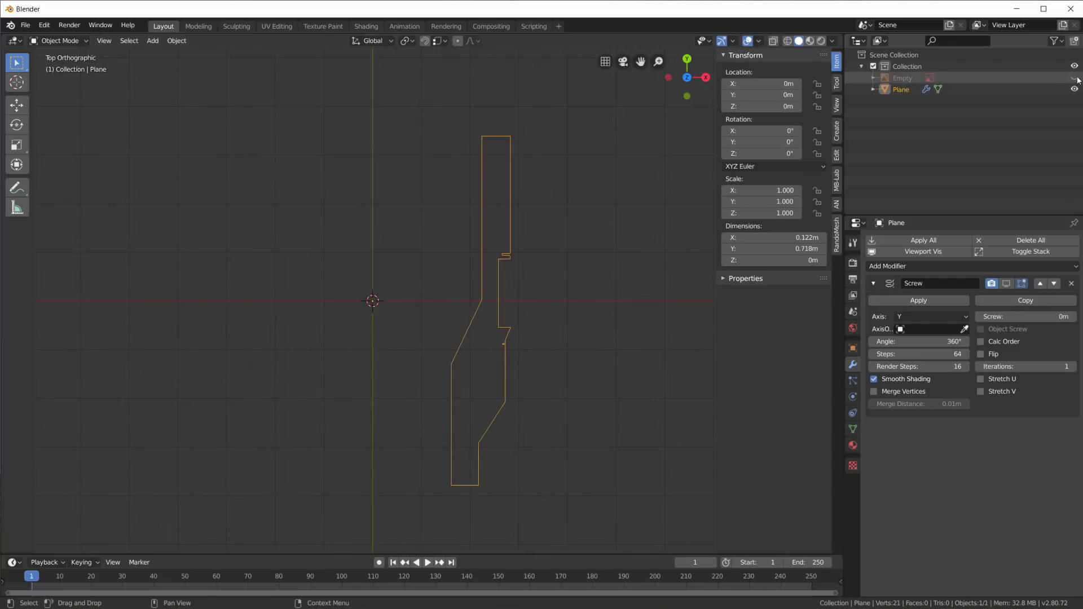
left_click(1007, 284)
- Assign the profile vertex where the rear taper meets the narrow rear cylinder to a new vertex group with weight 1.000
scroll(567, 439, "up", 3)
middle_click_drag(590, 476, 562, 327, "shift")
scroll(560, 357, "up", 2)
key("Tab")
left_click(591, 443)
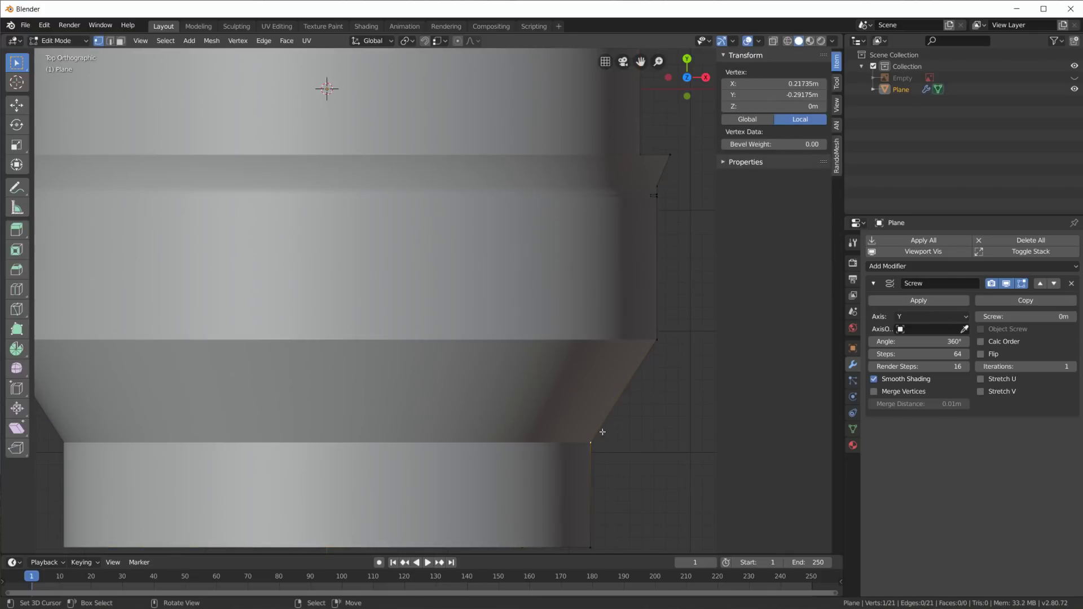
middle_click_drag(624, 460, 617, 420, "shift")
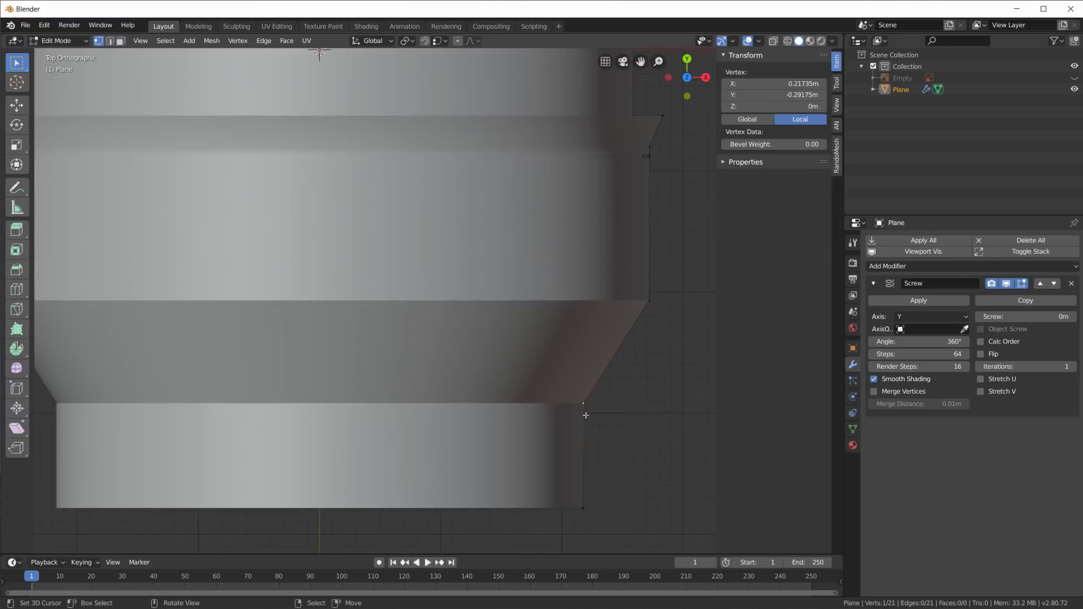
middle_click_drag(633, 438, 685, 450, "shift")
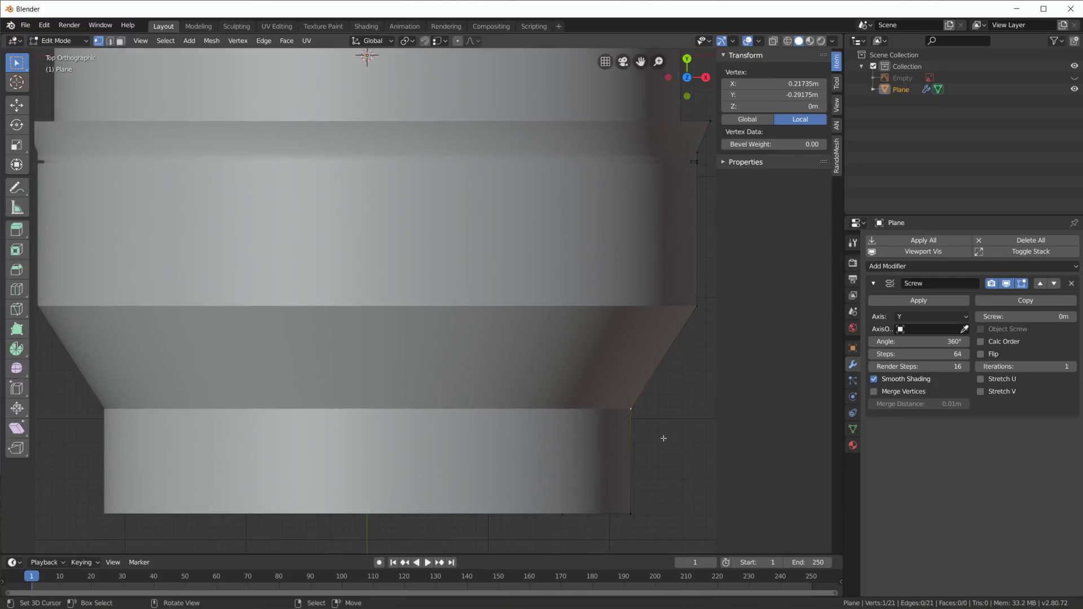
left_click(698, 306)
left_click(633, 412)
middle_click_drag(660, 459, 636, 435, "shift")
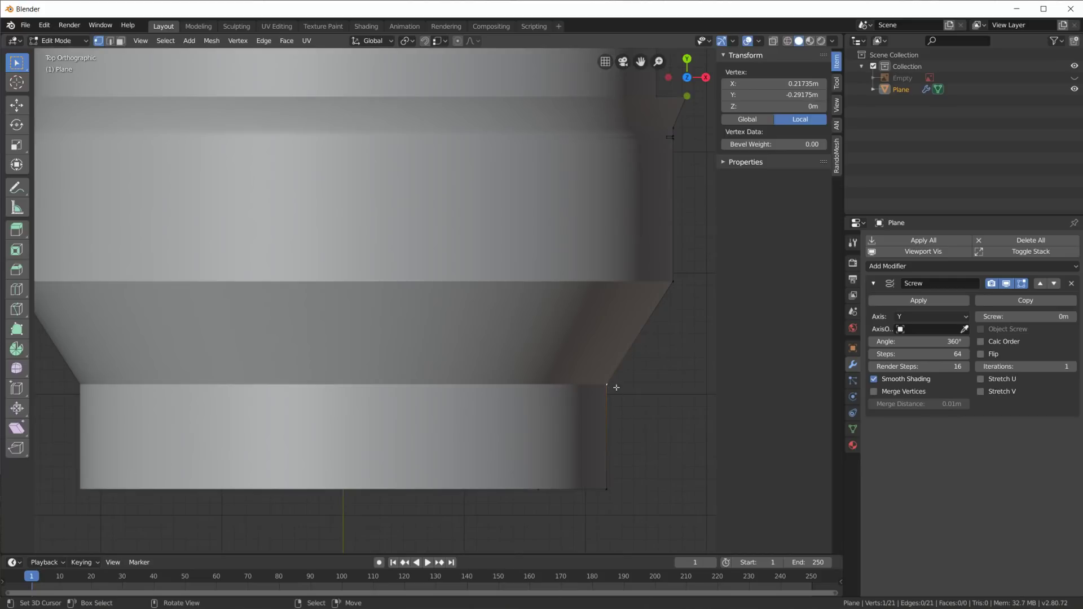
left_click(852, 428)
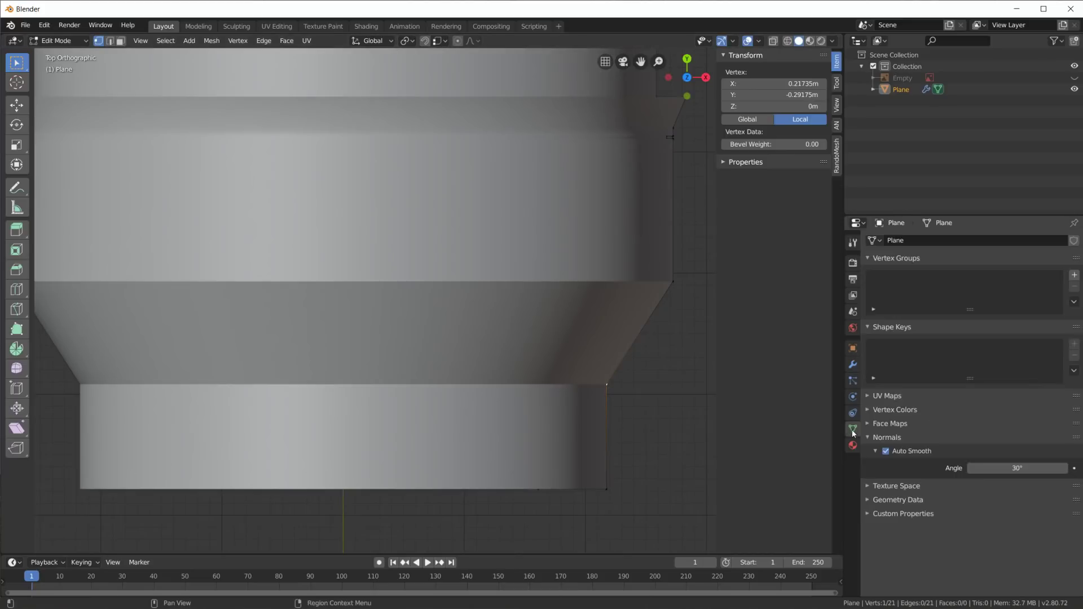
left_click(1071, 276)
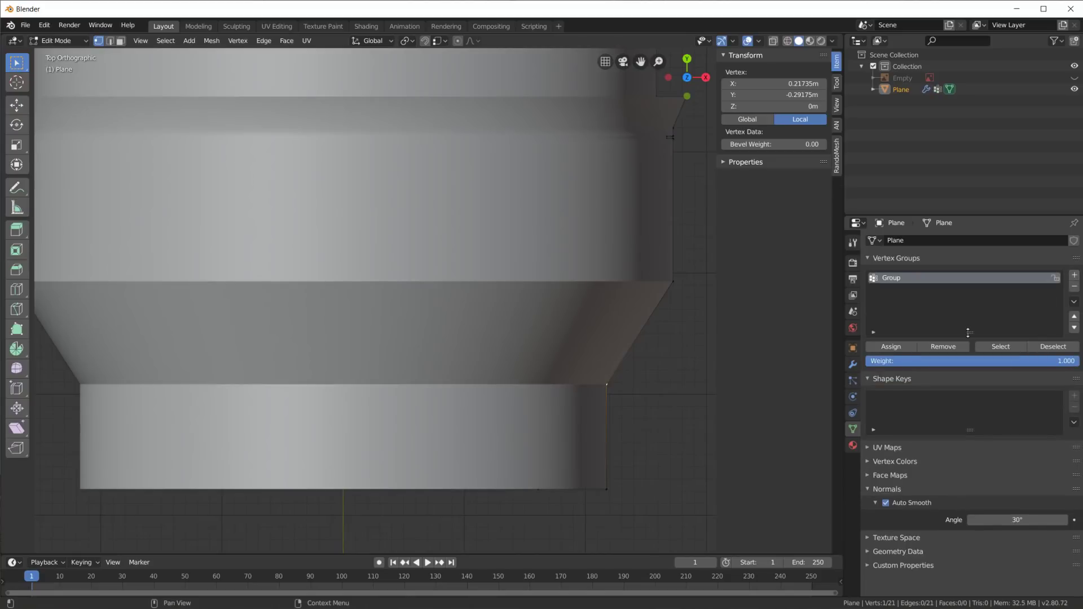
left_click(901, 352)
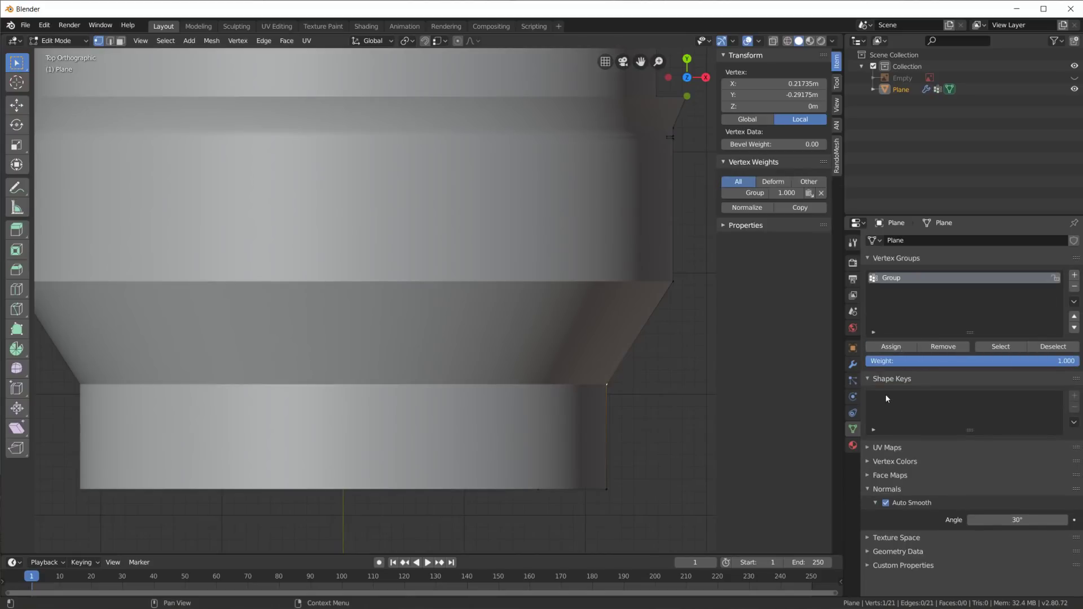
- Add a Bevel modifier after the Screw modifier and limit it to the vertex group "Group"
left_click(852, 365)
left_click(924, 266)
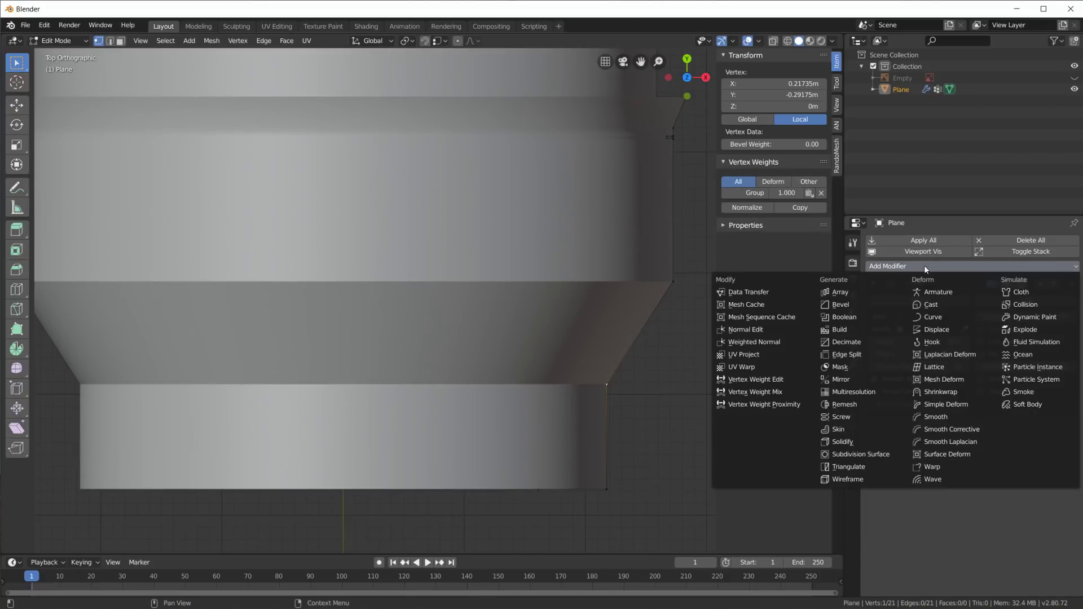
left_click(863, 305)
left_click(873, 283)
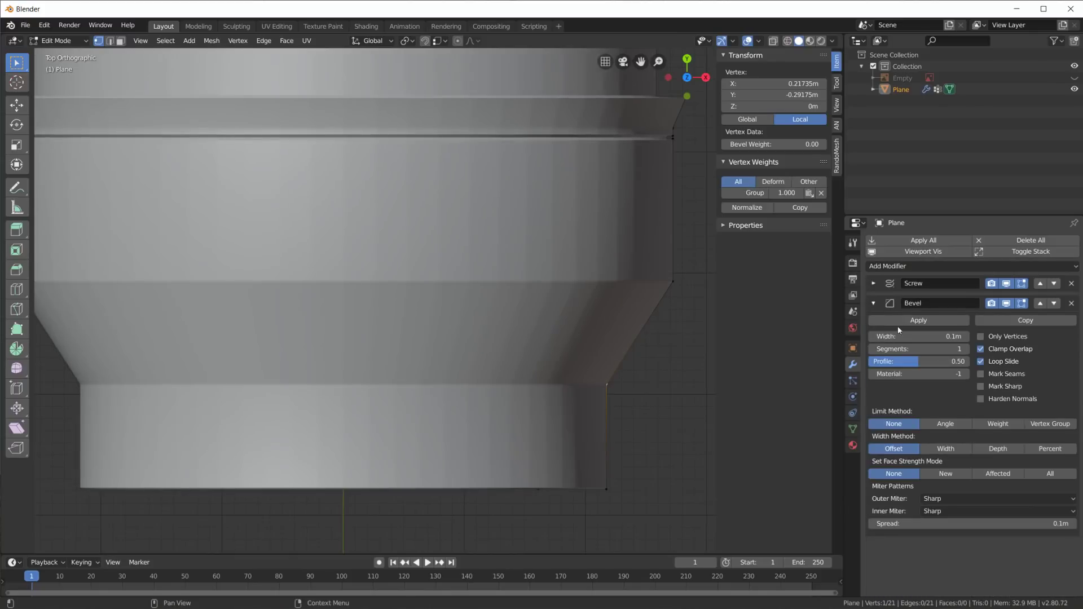
left_click(1045, 423)
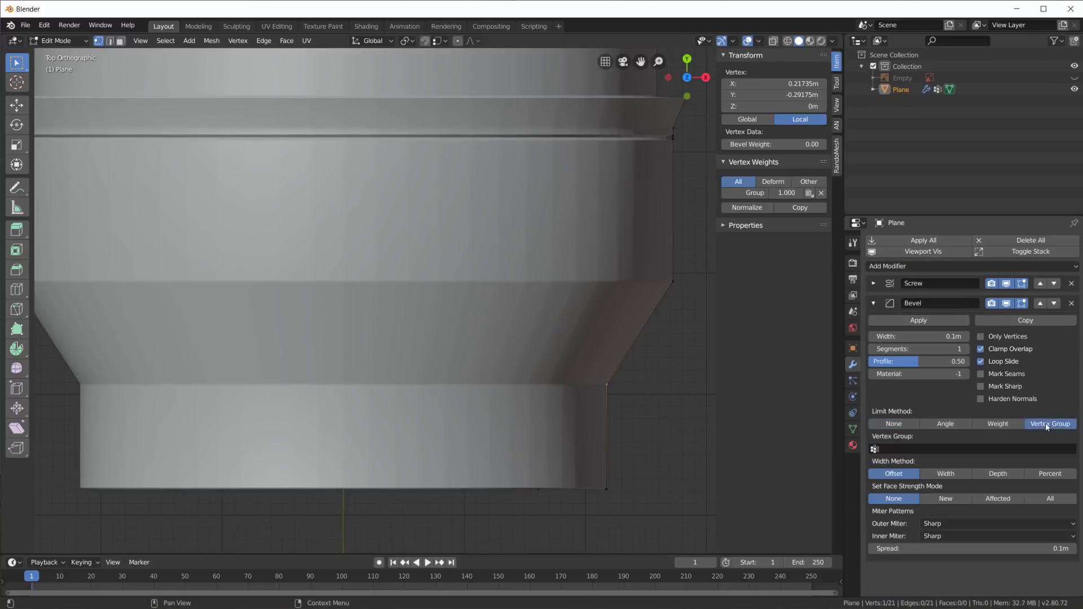
left_click(903, 449)
left_click(888, 466)
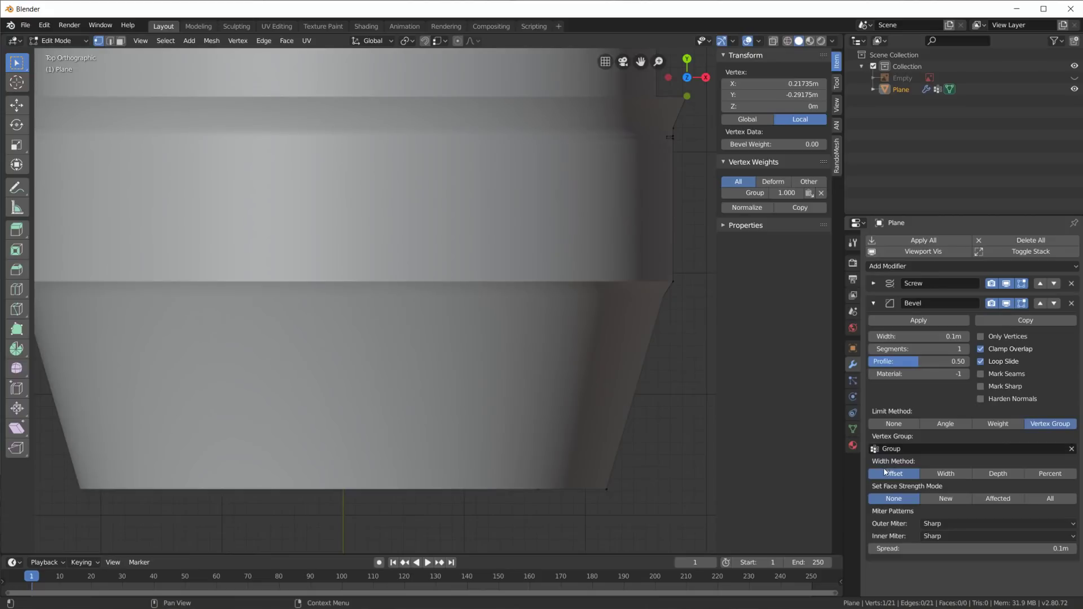
- Set the Bevel modifier to 4 segments and a width of 0.032 m
left_click(967, 349)
left_click(967, 349)
left_click(966, 351)
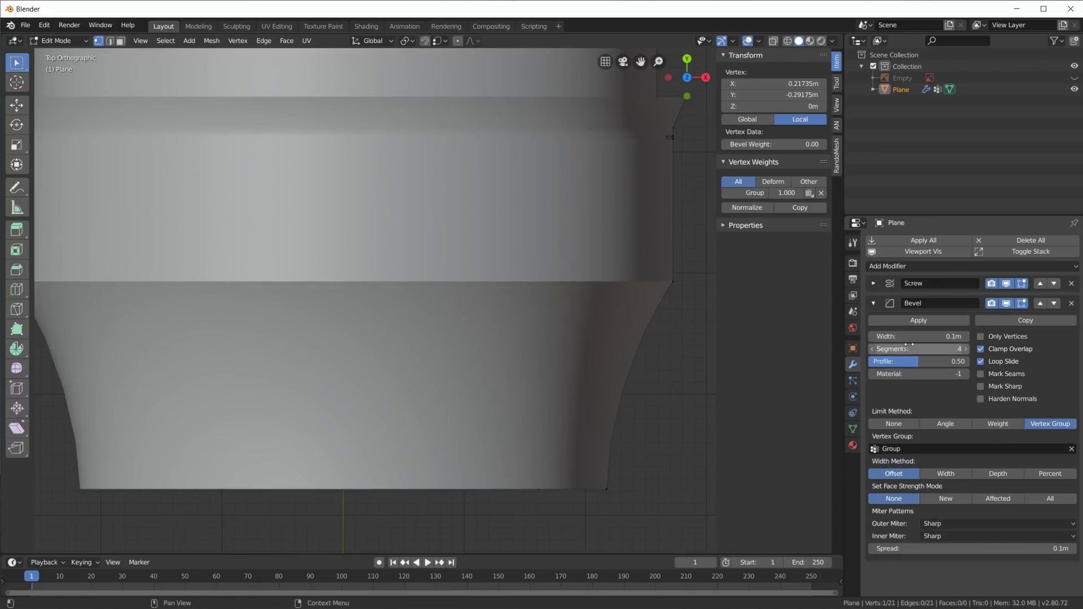
left_click_drag(959, 337, 939, 337)
scroll(611, 427, "up", 1)
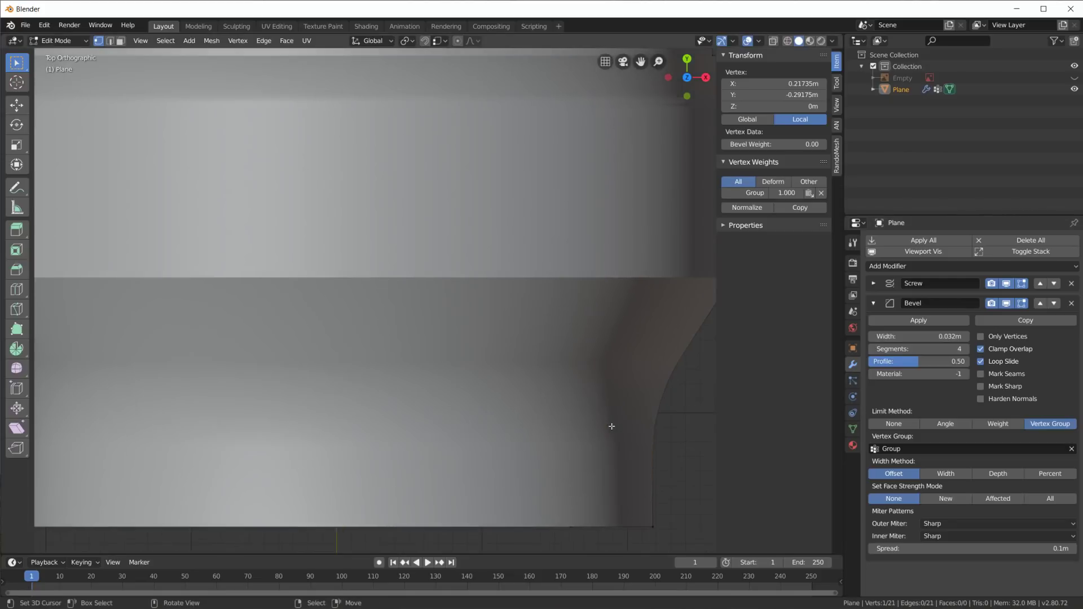
scroll(650, 409, "down", 3)
- Turn on the wireframe overlay and reduce the Bevel modifier's width to 0.027 m
left_click(758, 41)
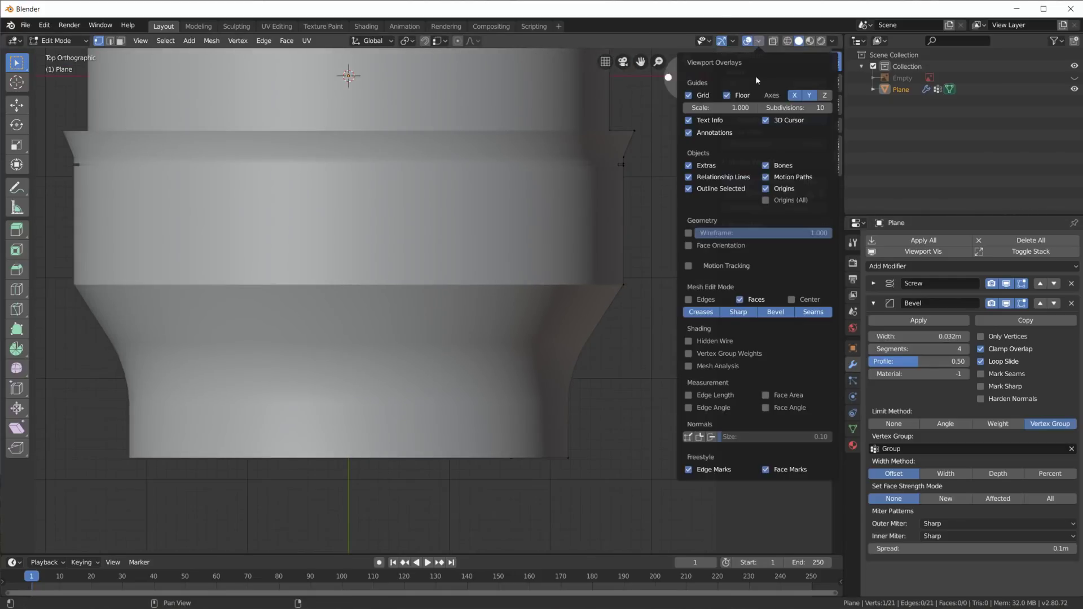
left_click(688, 233)
key("n")
scroll(602, 376, "up", 1)
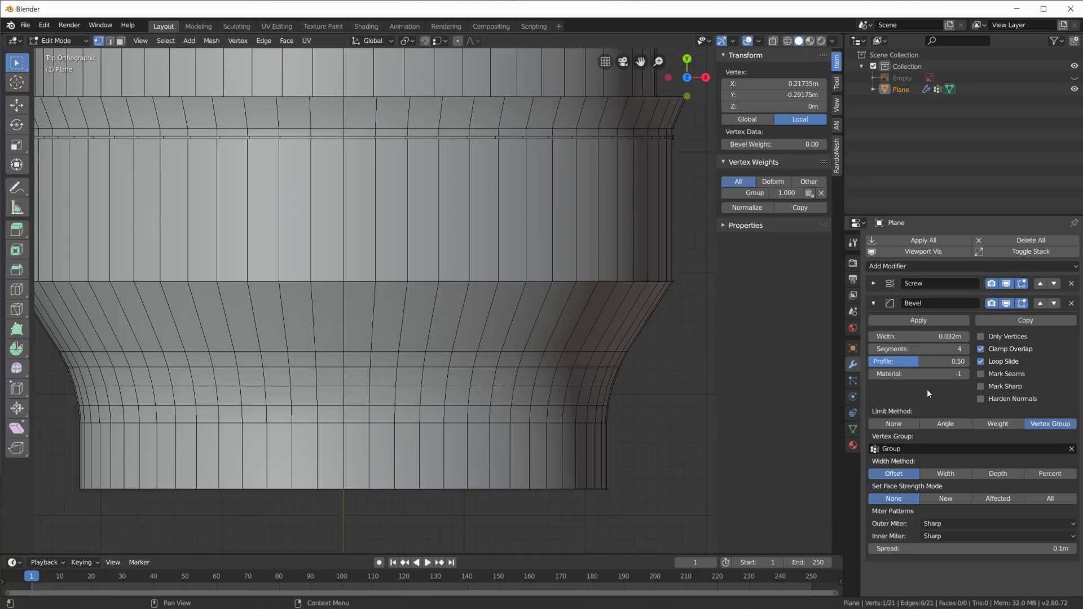
mouse_move(925, 336)
left_mouse_down()
mouse_move(902, 336)
mouse_move(928, 340)
left_mouse_up()
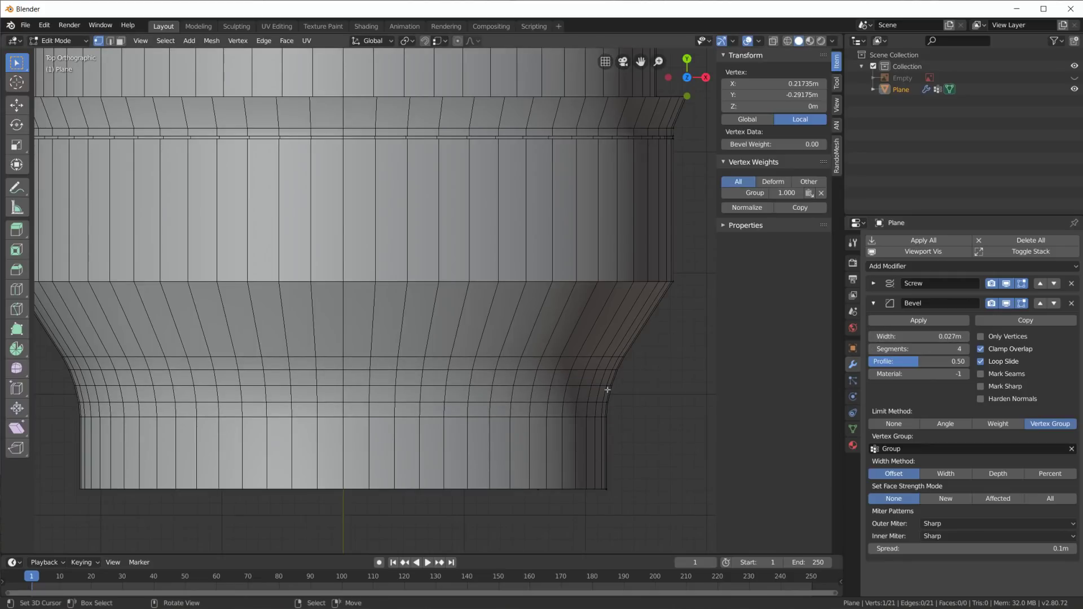
scroll(605, 402, "down", 2)
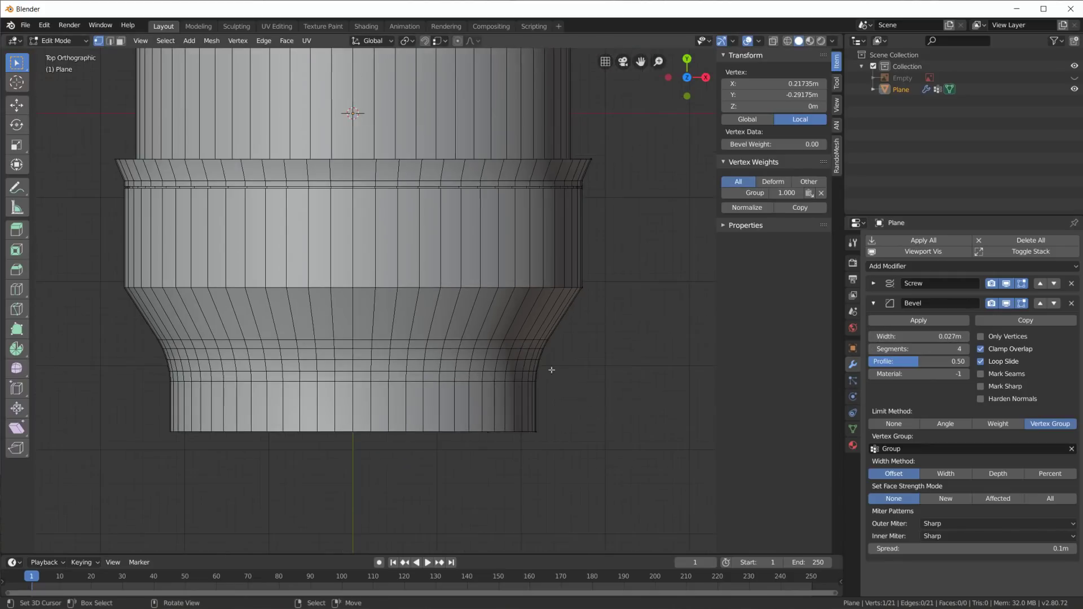
- Try the Bevel modifier with 3 segments and return it to 4 segments
scroll(541, 381, "up", 2)
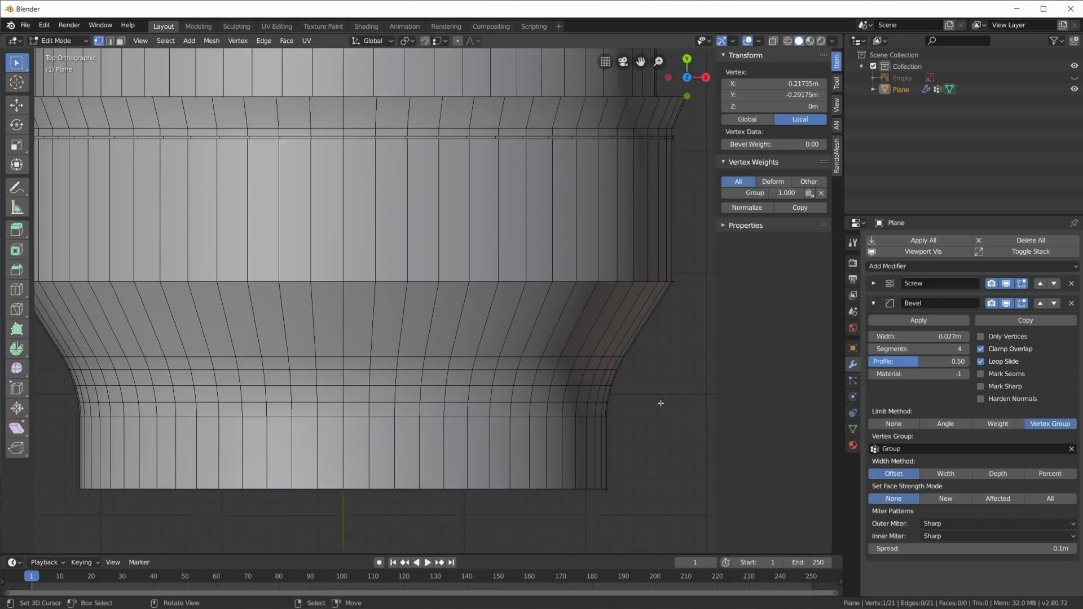
left_click(872, 350)
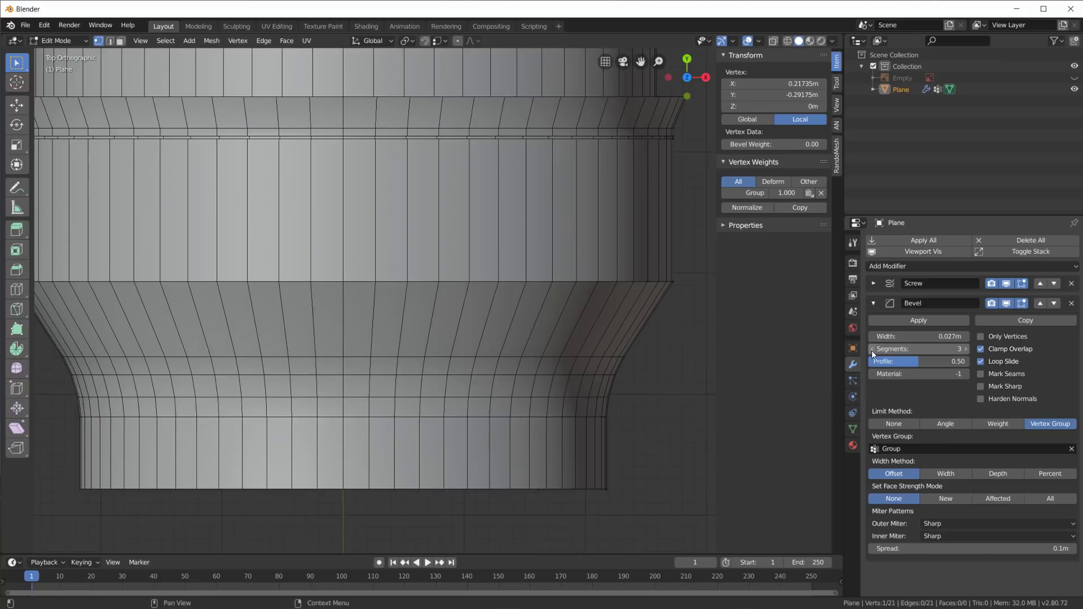
left_click(965, 349)
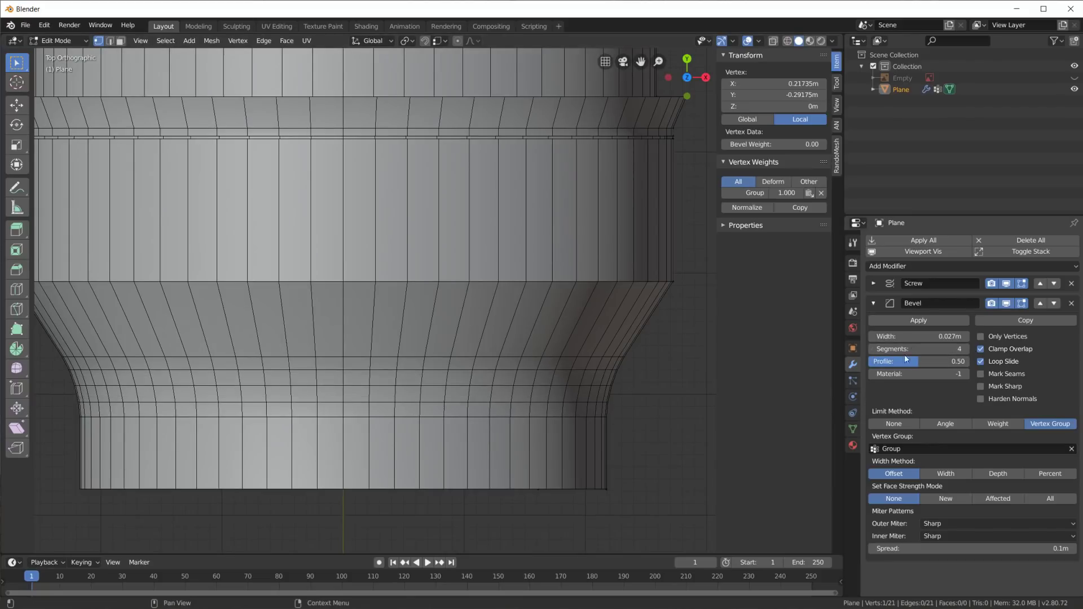
- Select the profile vertex where the rear barrel meets the upper end of the taper and add a second vertex group
key("Tab")
middle_click_drag(614, 403, 624, 346)
key("Tab")
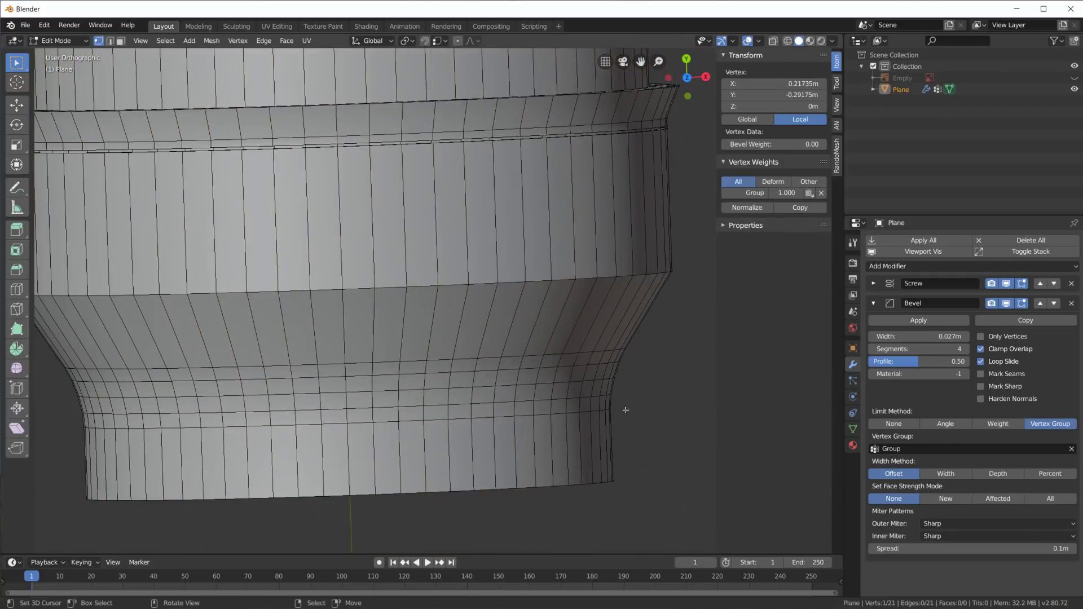
scroll(635, 377, "up", 3)
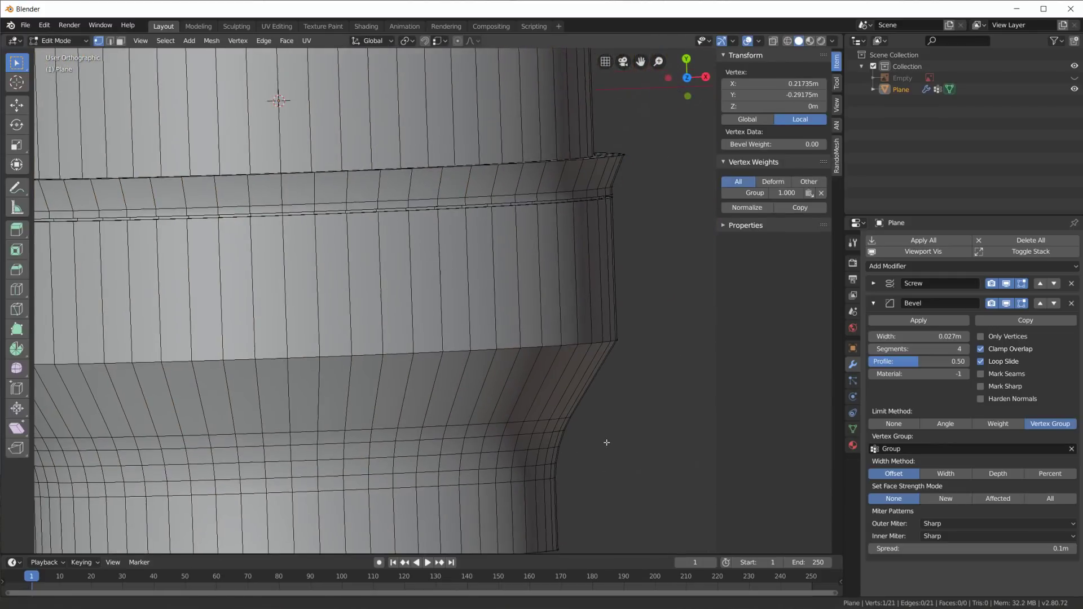
left_click(622, 344)
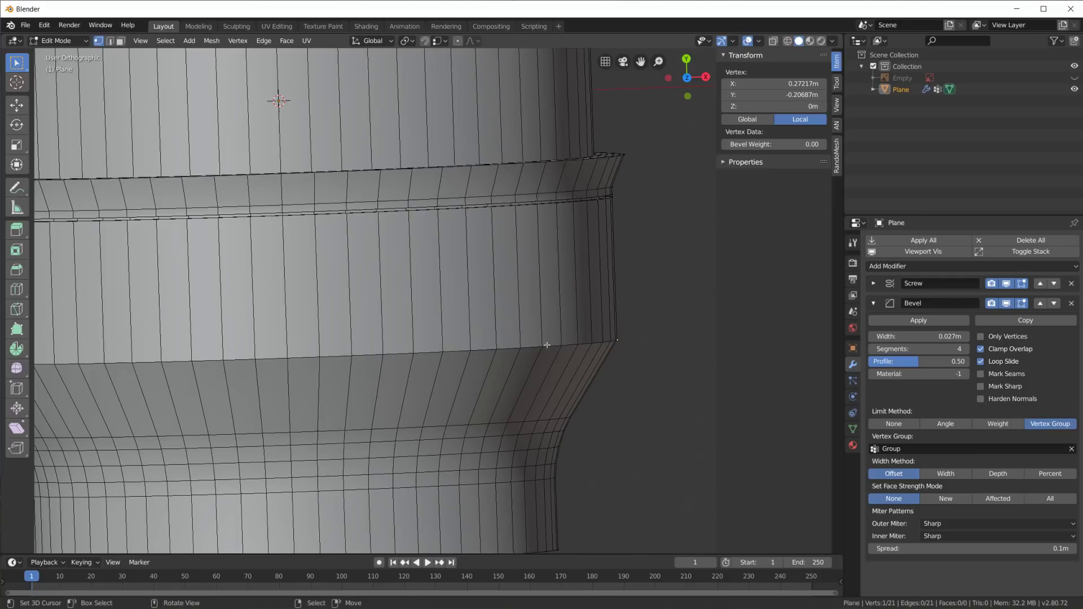
left_click(852, 428)
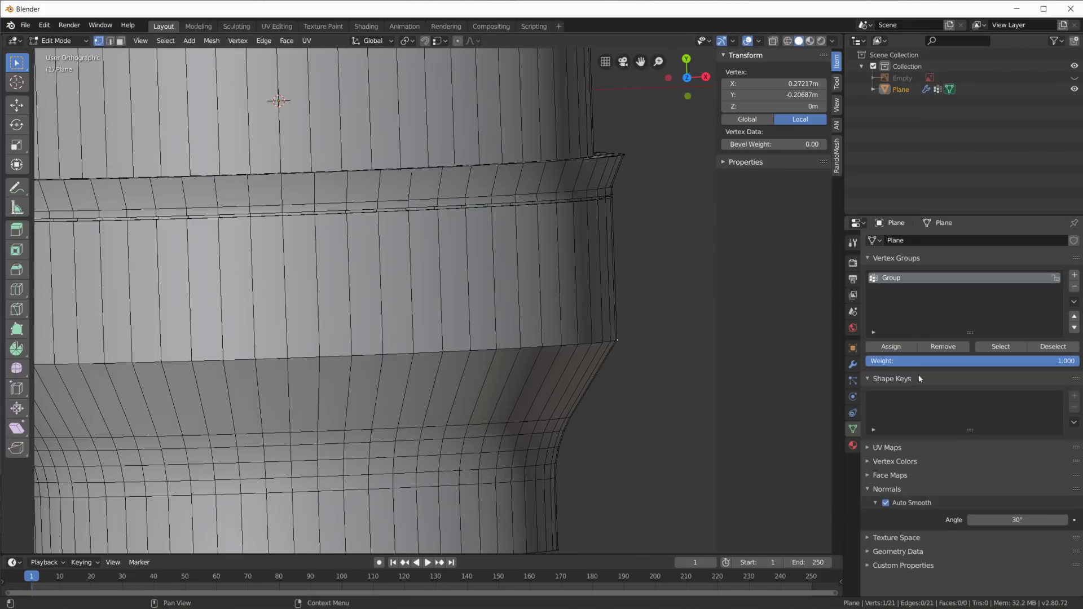
left_click(1074, 275)
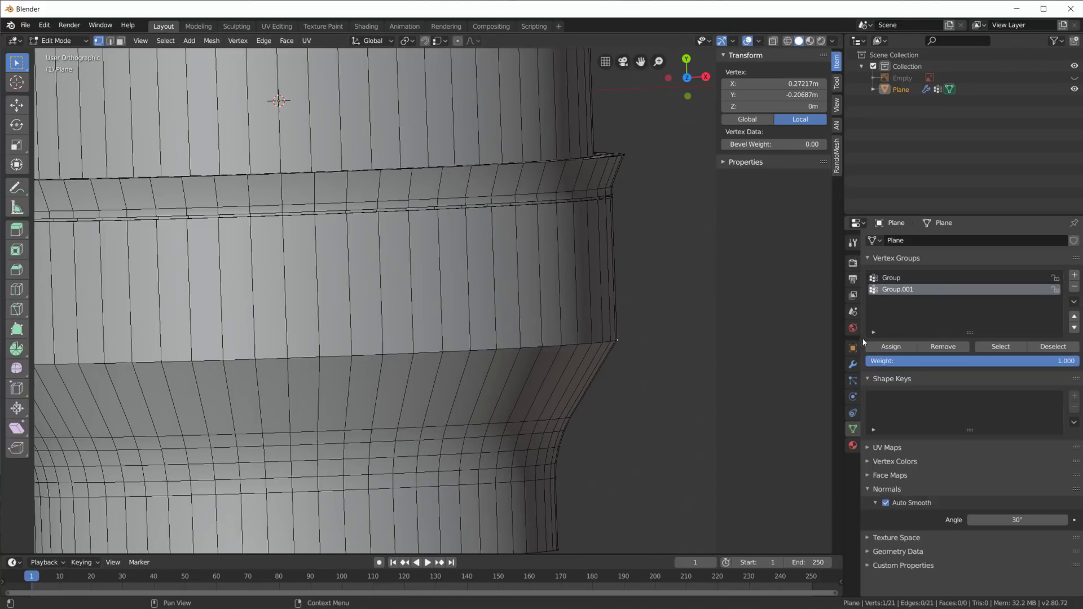
- Add a second Bevel modifier limited to the vertex group "Group.001", with 2 segments and a width of 0 m
left_click(852, 364)
left_click(928, 268)
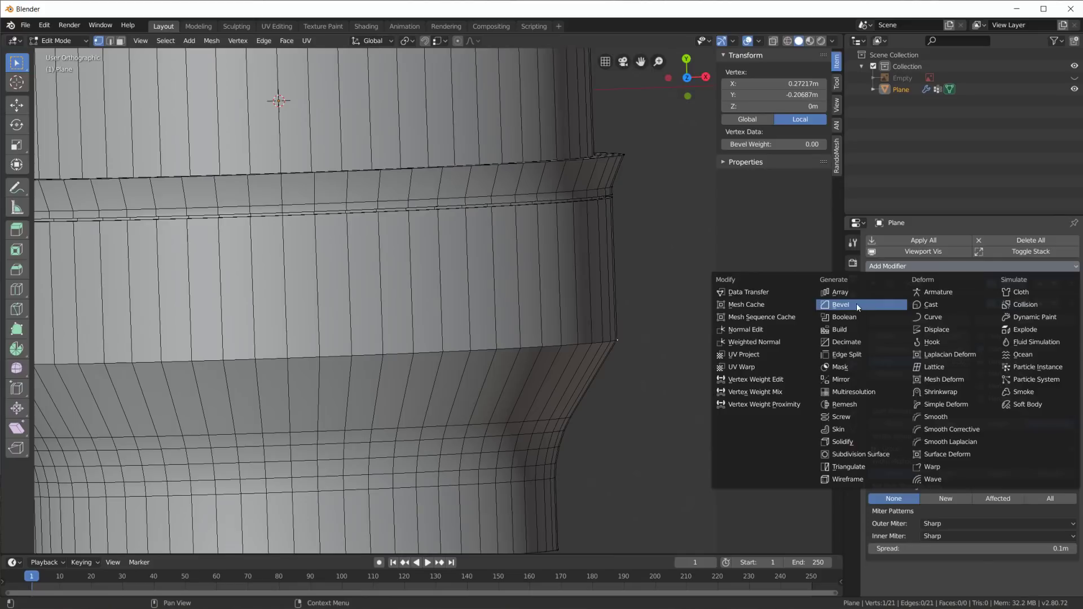
left_click(856, 303)
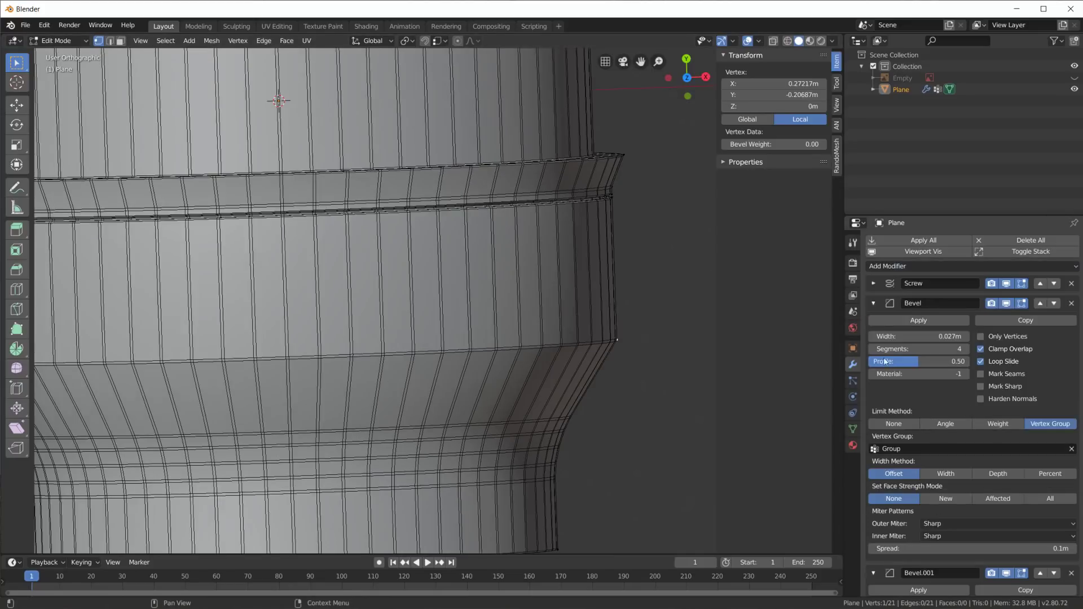
left_click(873, 304)
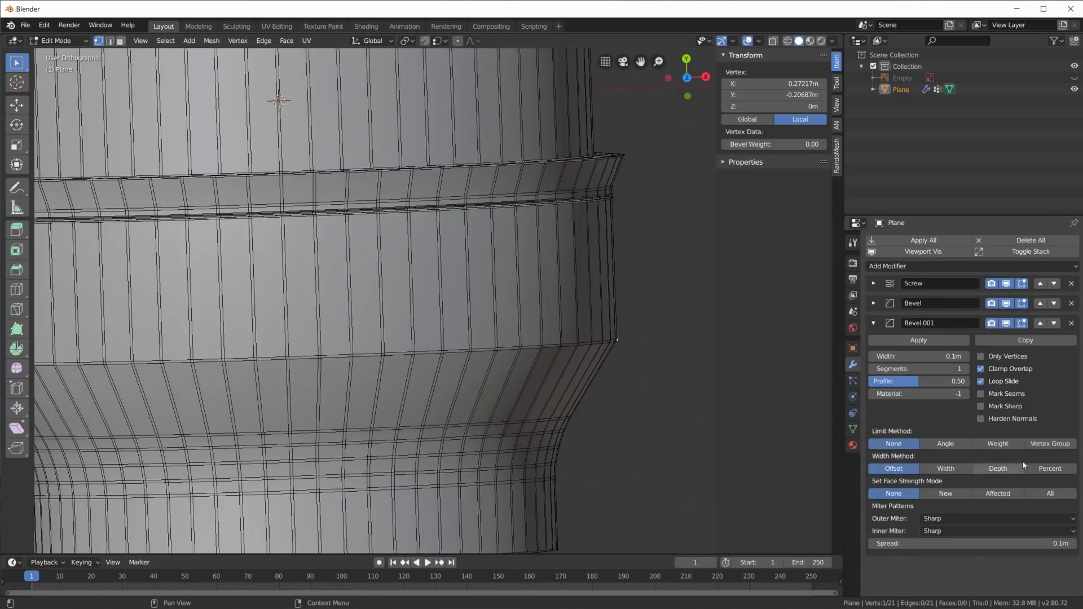
left_click(1047, 443)
left_click(936, 469)
left_click(916, 495)
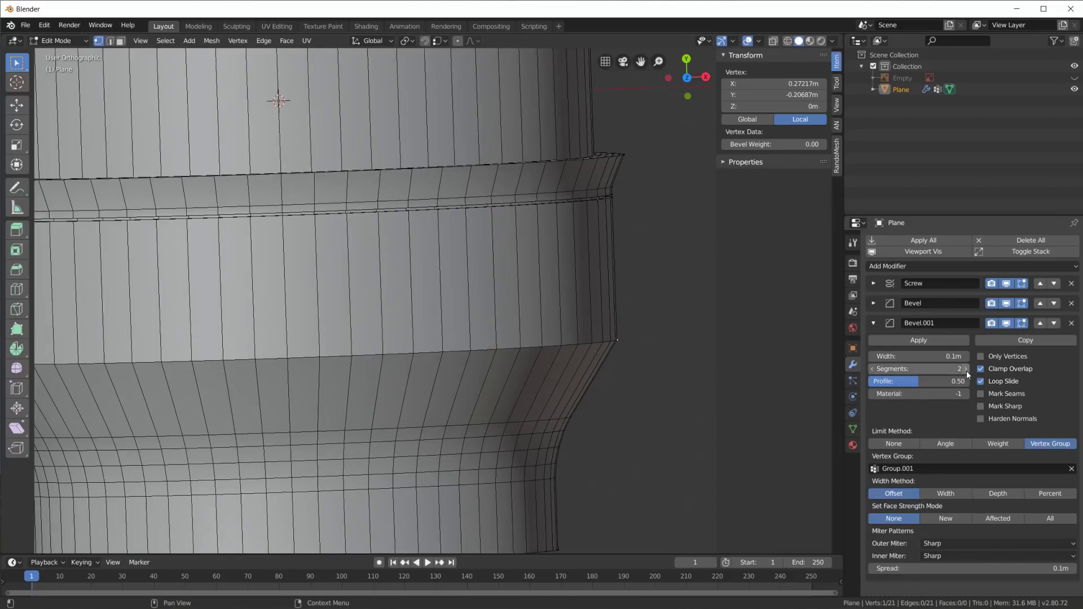
mouse_move(959, 356)
left_mouse_down()
mouse_move(903, 356)
mouse_move(965, 374)
left_mouse_up()
key("Tab")
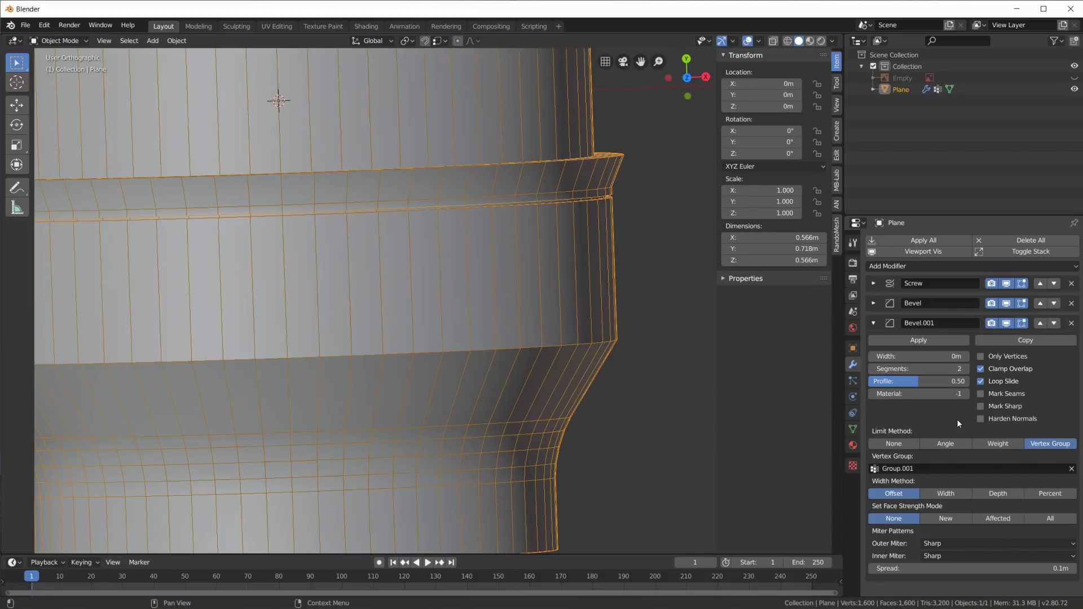
- Assign the vertex at the taper's upper end to the vertex group "Group.001" with weight 1.000
left_click(851, 429)
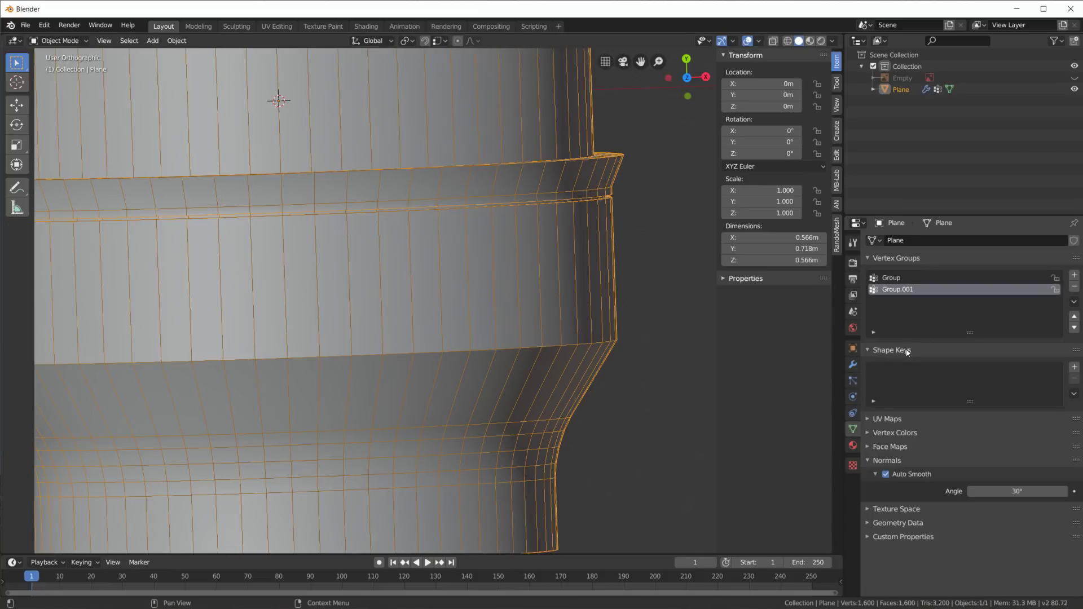
key("Tab")
left_click(617, 340)
left_click(897, 347)
key("Tab")
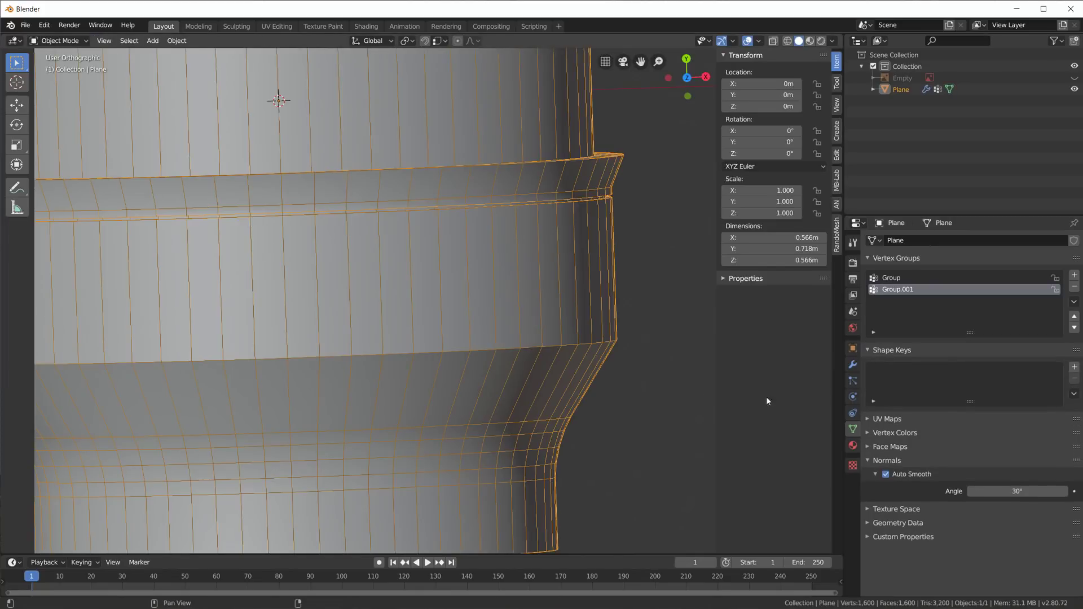
- Set the second Bevel modifier's width to 0.002 m, checking the sharp edge above the taper
left_click(853, 366)
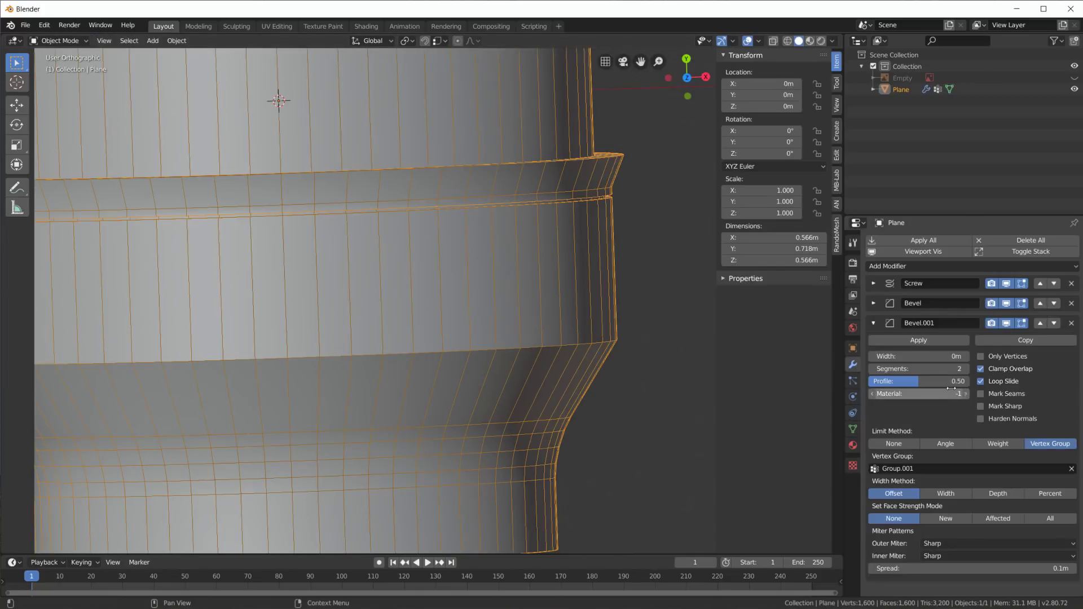
mouse_move(930, 356)
left_mouse_down()
mouse_move(953, 356)
mouse_move(937, 356)
left_mouse_up()
scroll(609, 353, "up", 3)
middle_click_drag(693, 399, 627, 332, "shift")
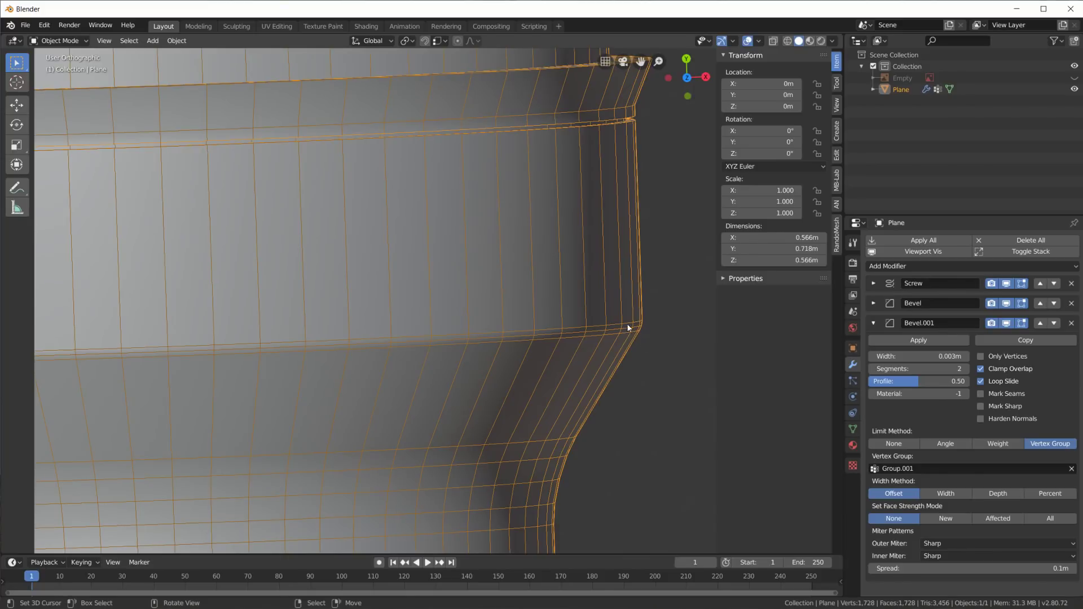
left_click_drag(932, 356, 928, 356)
scroll(614, 388, "down", 3)
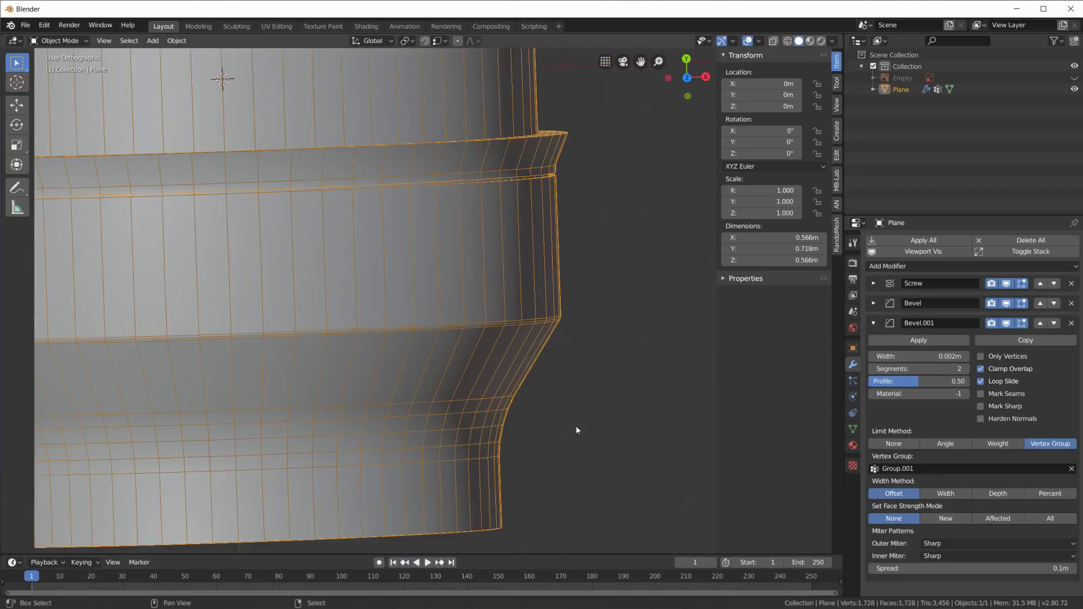
- Expand the first Bevel modifier's settings and examine both bevels on the rear of the lens body
scroll(611, 361, "up", 3)
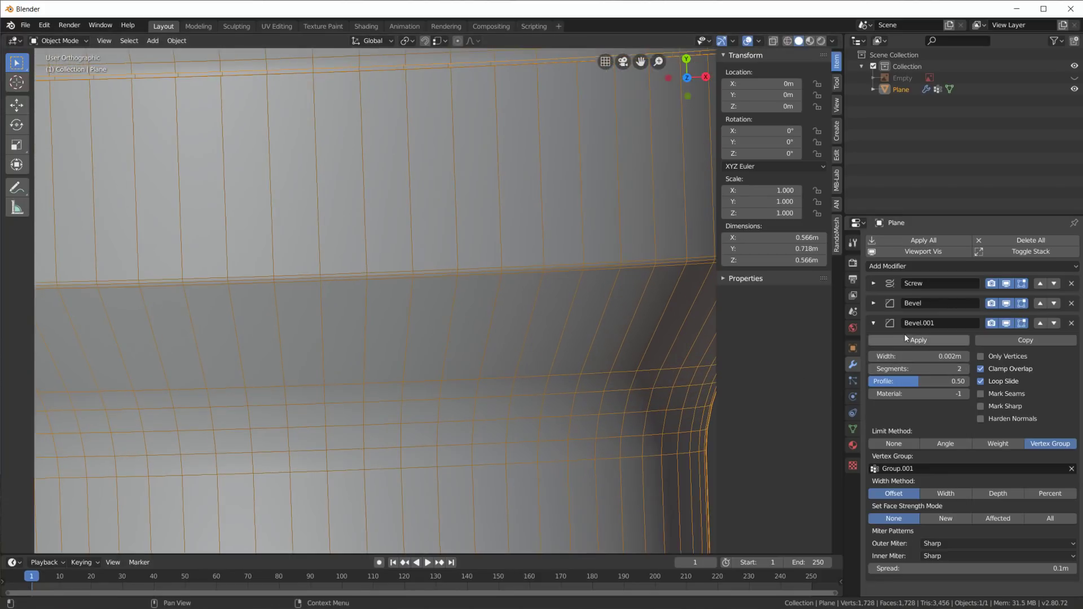
left_click(873, 303)
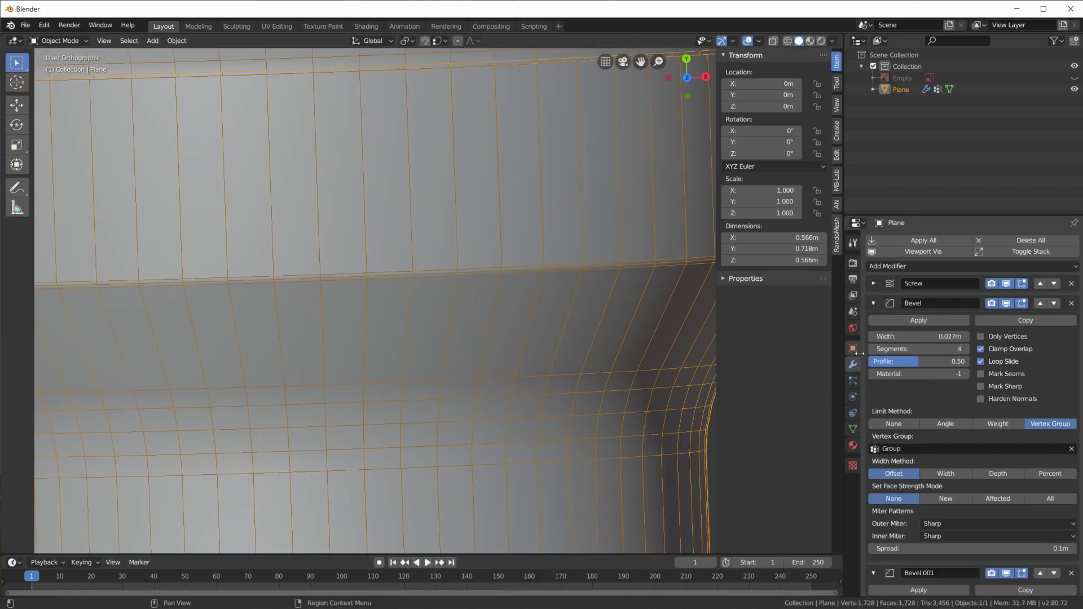
scroll(665, 362, "down", 4)
scroll(579, 355, "down", 2)
middle_click_drag(578, 355, 585, 479, "shift")
key("Tab")
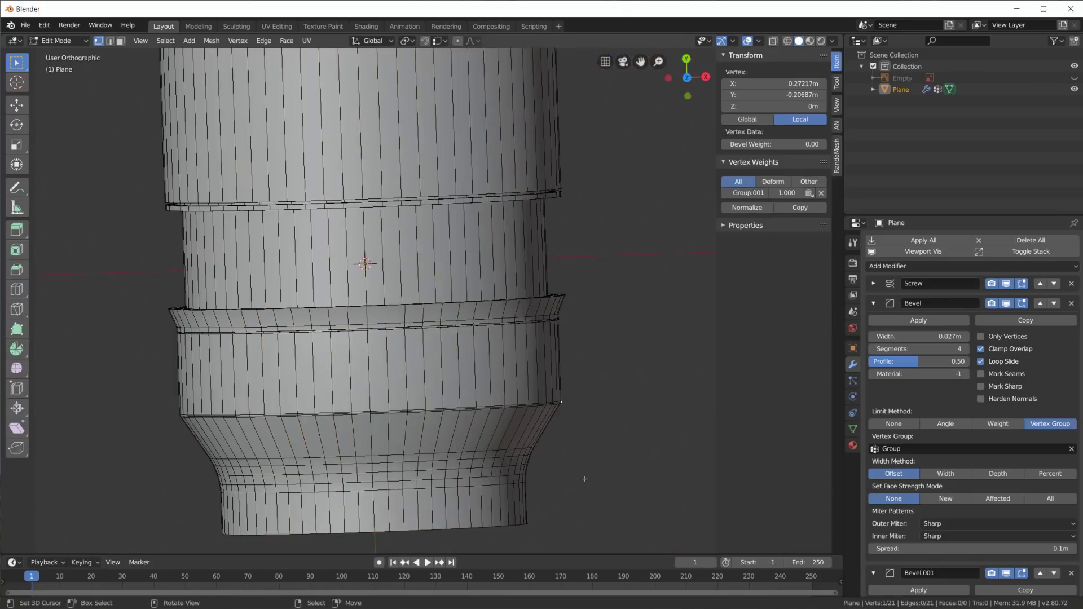
key("Tab")
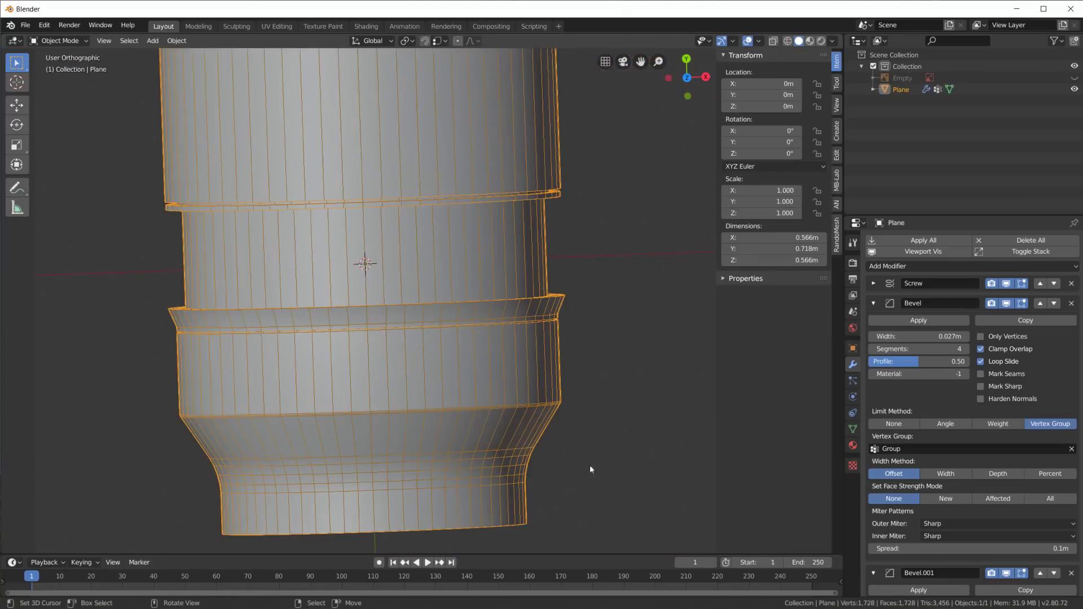
- Turn off the Screw modifier's viewport display, select the vertex at the taper's lower end in the bare profile, and re-enable the display
left_click(1007, 284)
middle_click_drag(536, 481, 540, 416, "shift")
key("Tab")
scroll(601, 371, "up", 3)
middle_click_drag(646, 388, 519, 369, "shift")
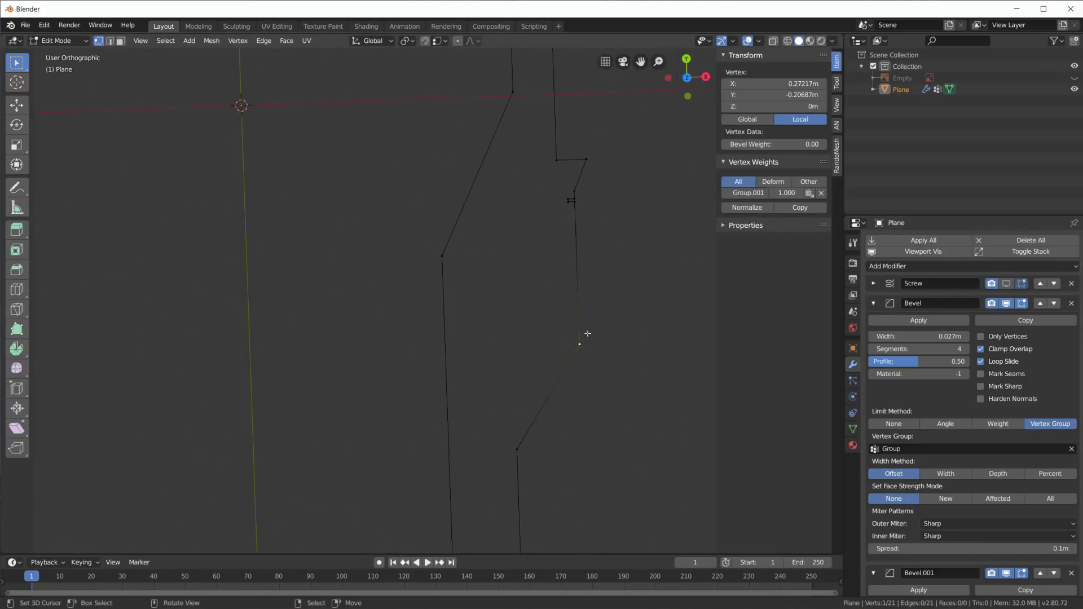
left_click(532, 446)
scroll(572, 417, "down", 3)
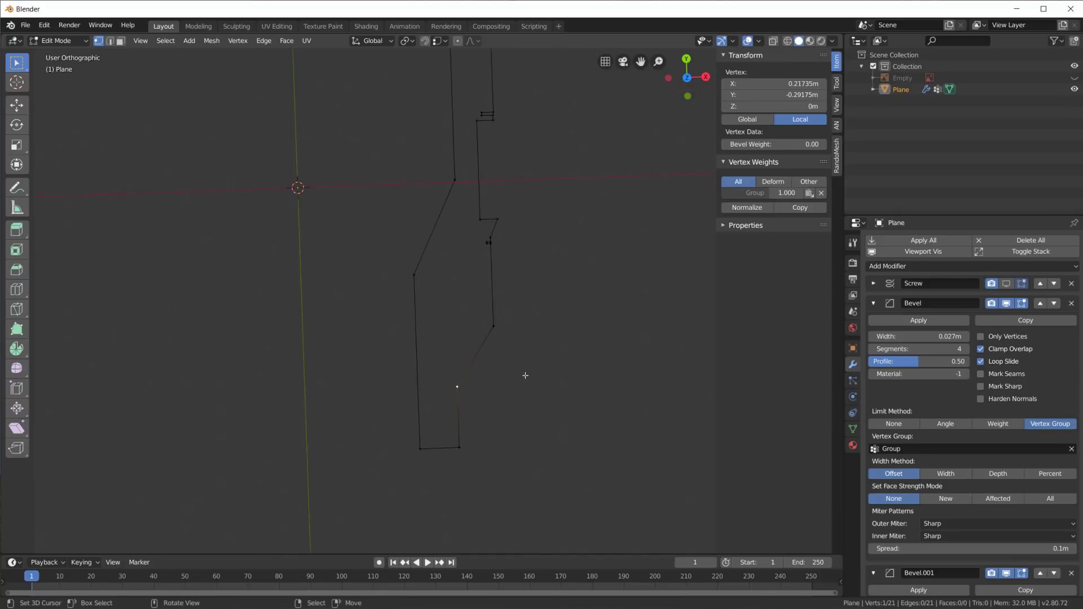
key("Tab")
left_click(1007, 283)
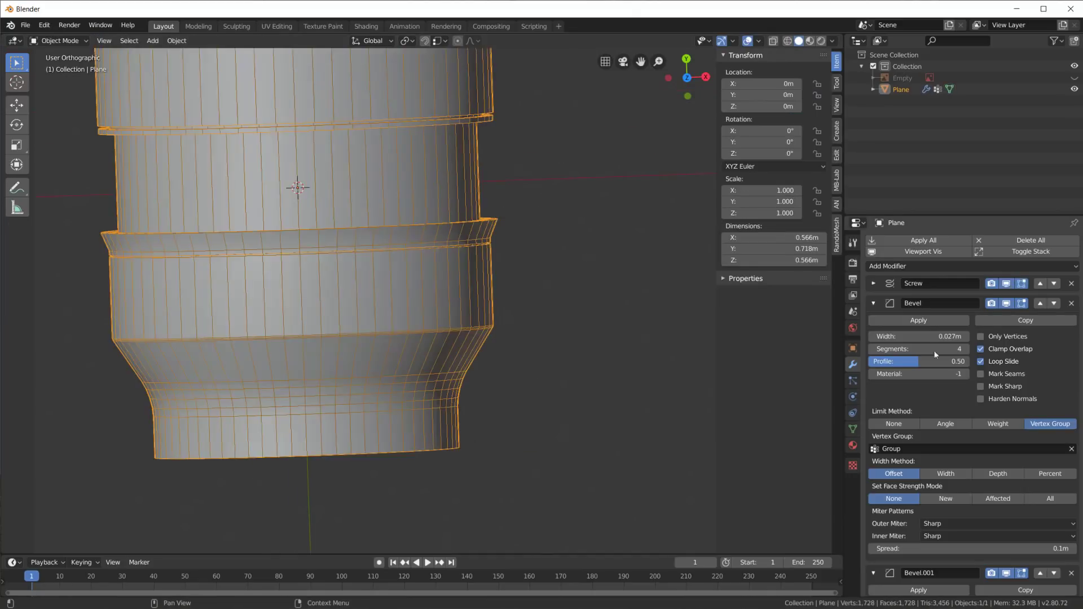
- Collapse the settings of both Bevel modifiers in the stack
left_click(874, 303)
left_click(873, 322)
middle_click_drag(529, 400, 620, 420, "shift")
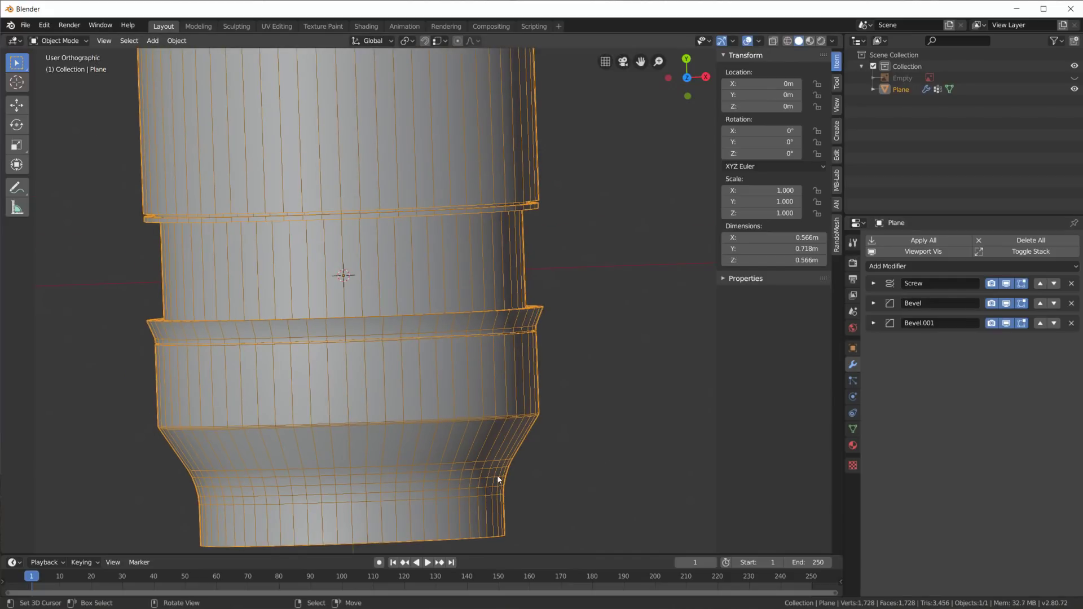
left_click(873, 322)
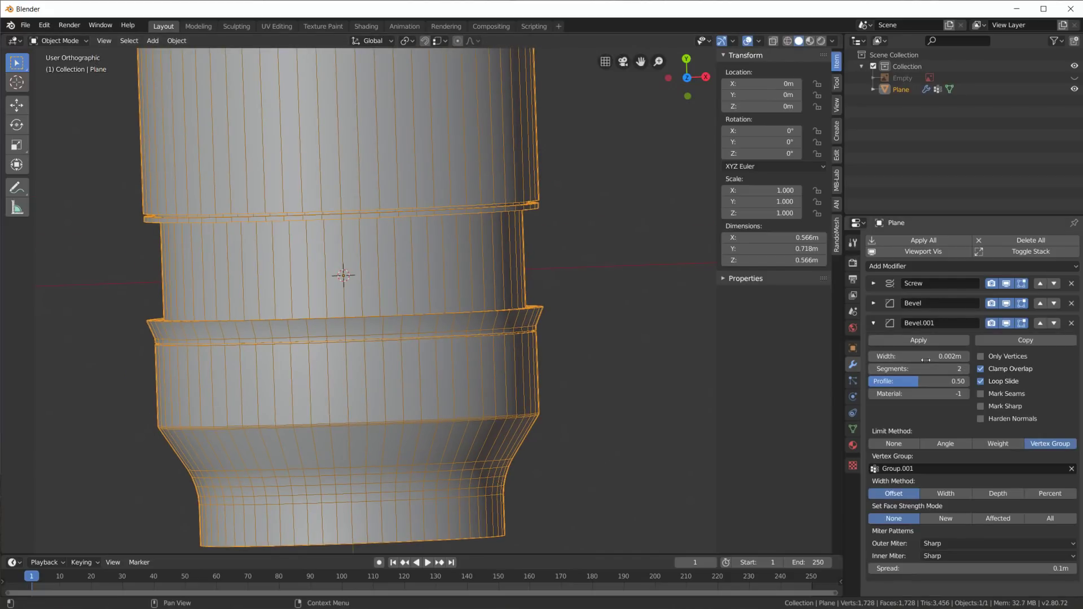
left_click(873, 326)
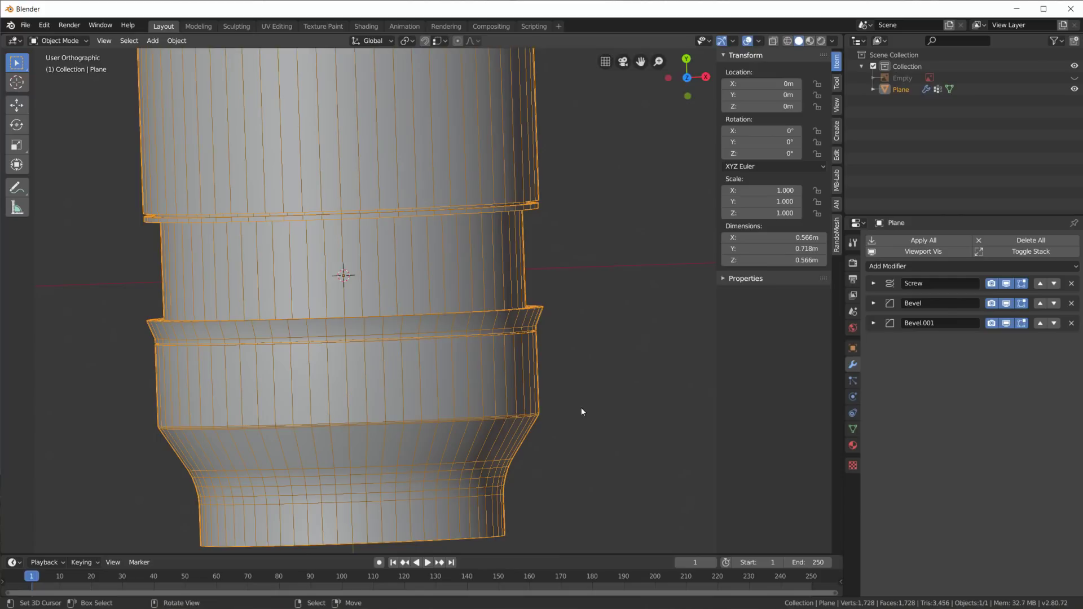
- Examine the bevelled lens body from several angles in object and edit mode, and return to the top orthographic view
key("Tab")
middle_click_drag(587, 428, 621, 333)
scroll(515, 357, "down", 2)
middle_click_drag(515, 358, 543, 450)
scroll(503, 385, "up", 3)
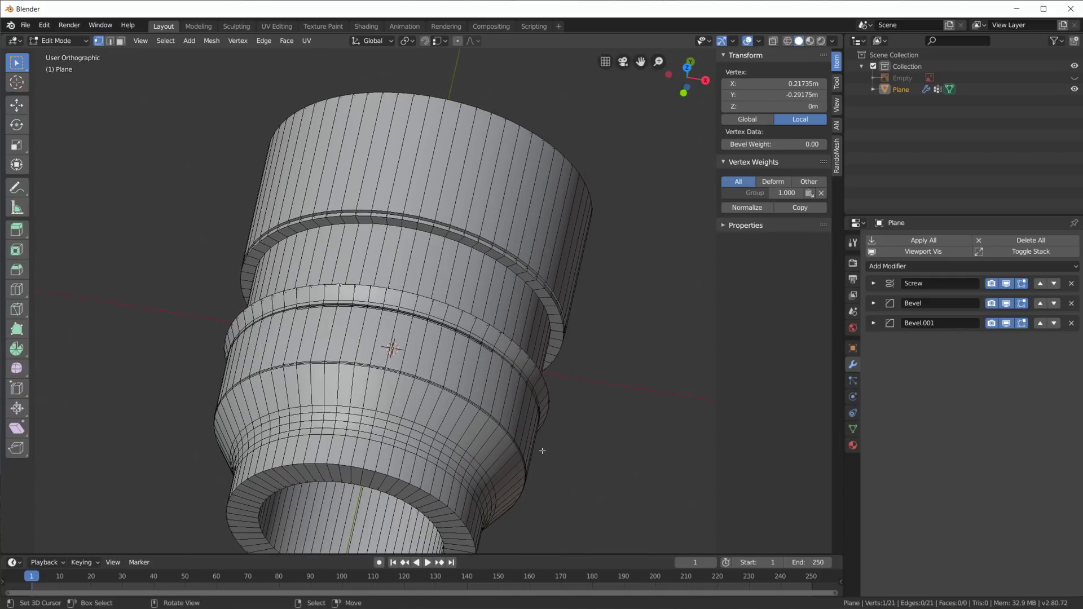
middle_click_drag(458, 426, 467, 382)
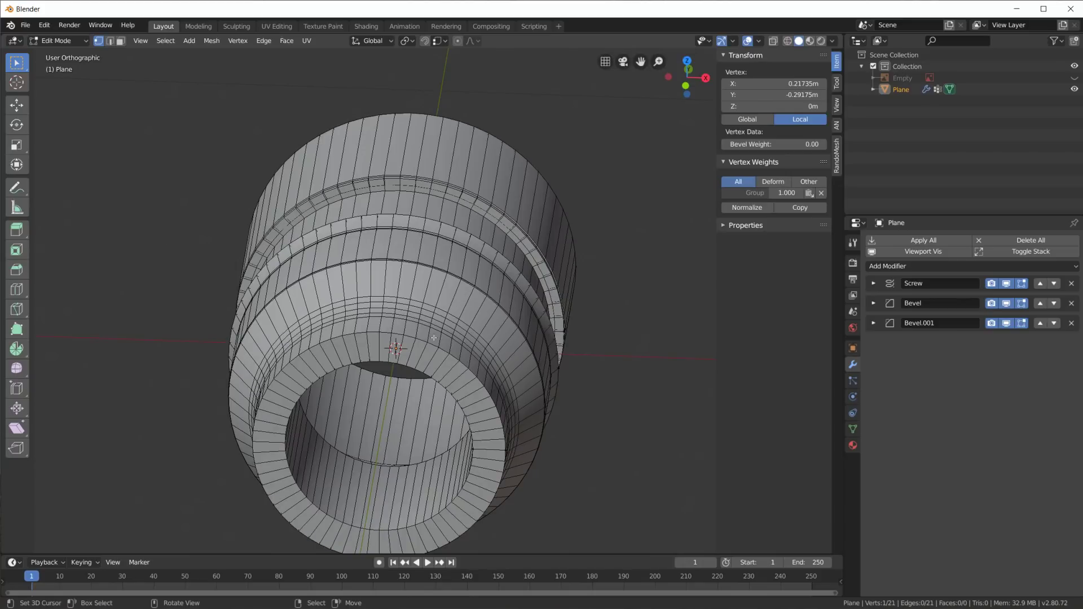
middle_click_drag(412, 377, 536, 378)
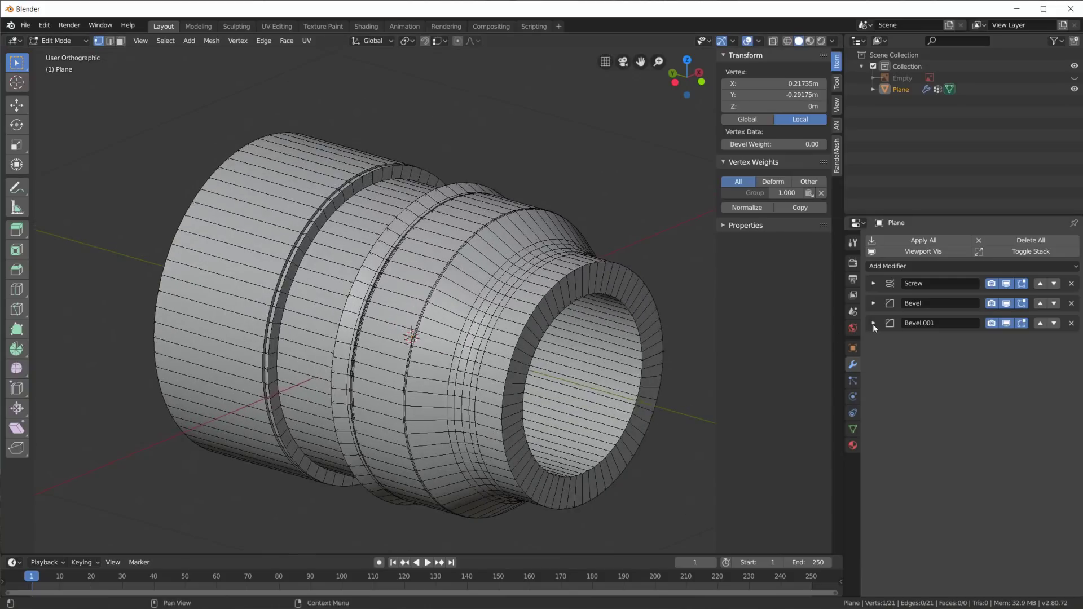
key("Tab")
middle_click_drag(590, 337, 434, 316)
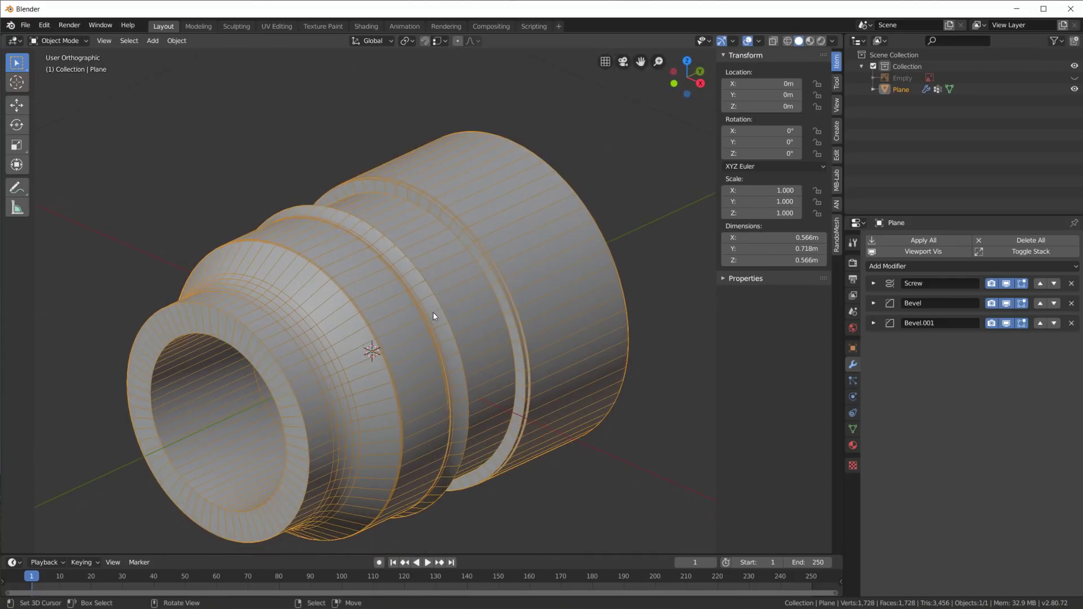
key("Tab")
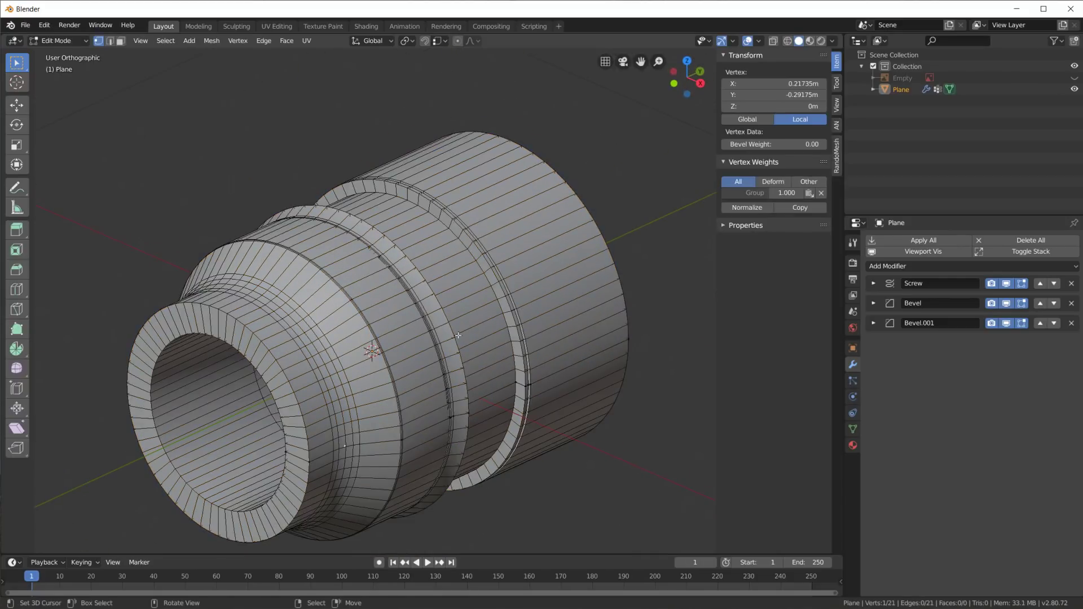
scroll(456, 338, "down", 2)
scroll(456, 339, "up", 2)
middle_click_drag(554, 325, 571, 411)
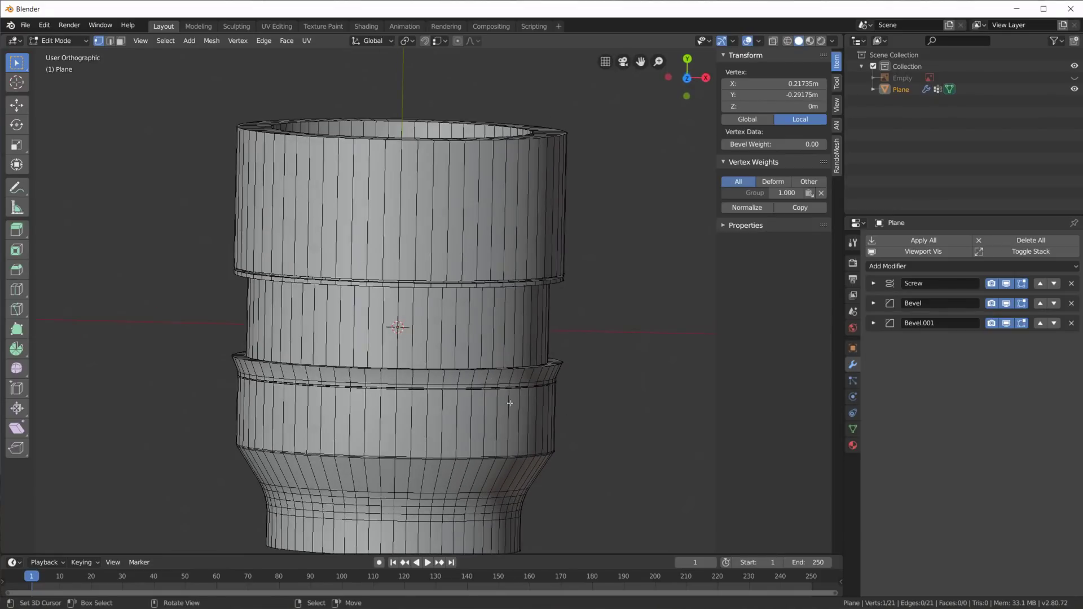
key("KP_7")
middle_click_drag(534, 388, 521, 351, "shift")
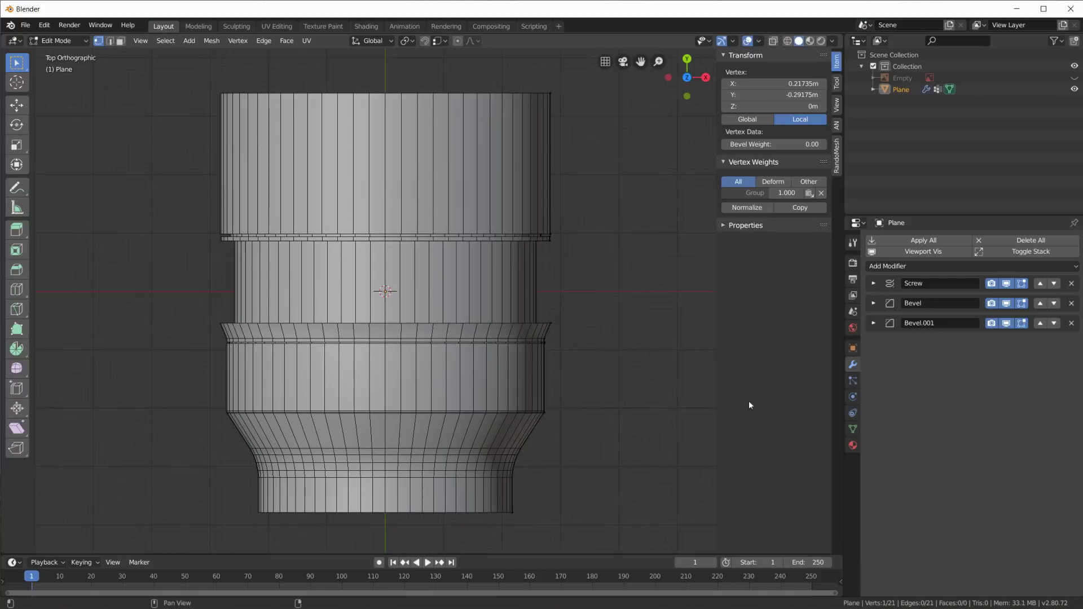
- Remove both Bevel modifiers from the lens body, keeping only the Screw modifier
left_click(1071, 303)
left_click(1071, 303)
scroll(652, 446, "up", 2)
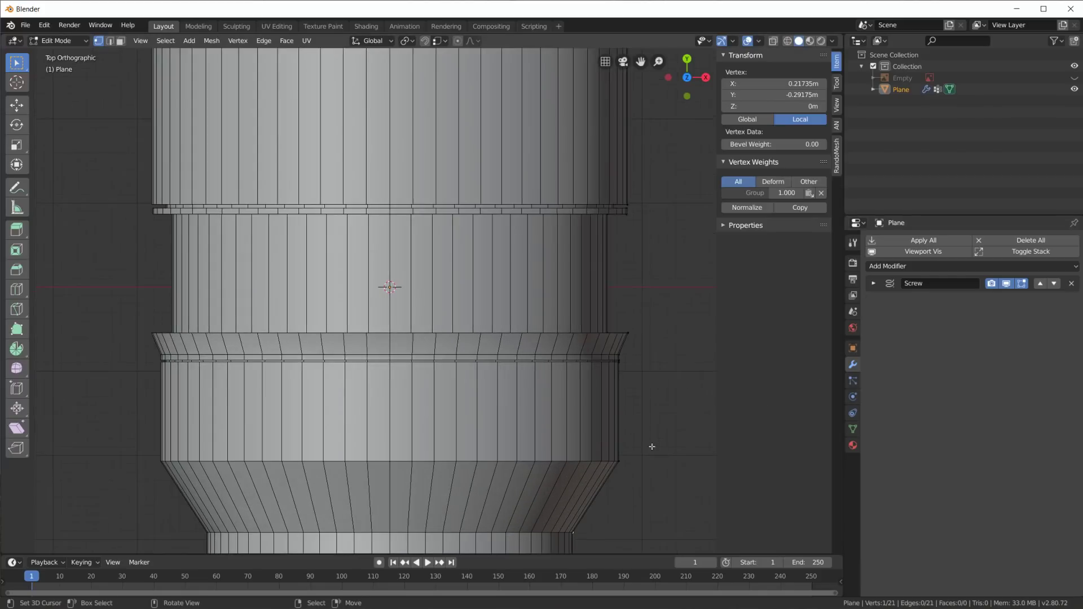
key("Tab")
key("Tab")
- Add a Subdivision Surface modifier to the lens body in object mode and set its viewport subdivisions to 2
middle_click_drag(630, 473, 617, 342, "shift")
scroll(602, 415, "up", 2)
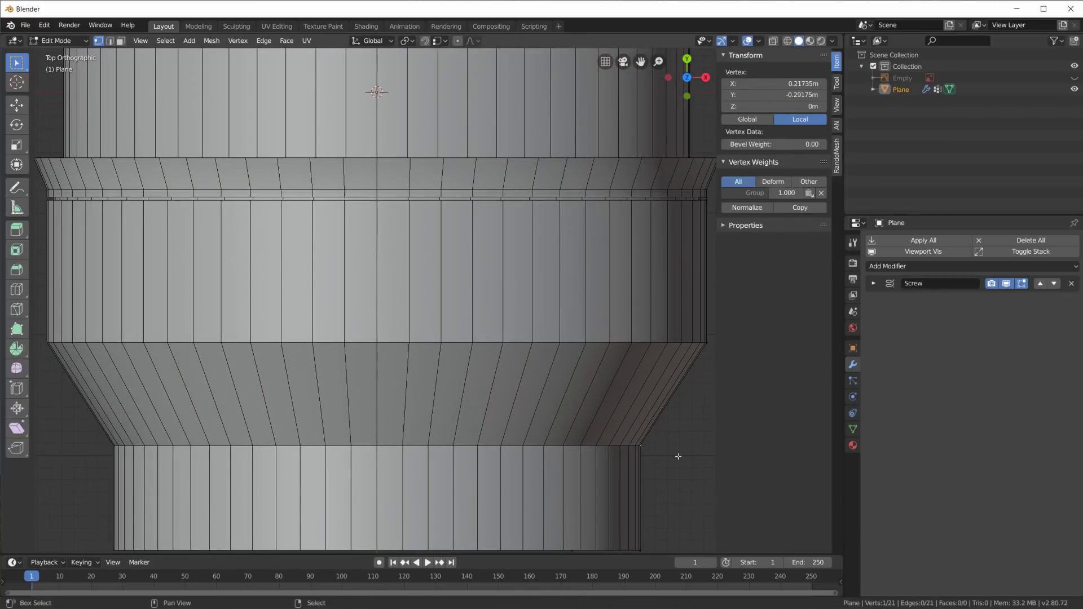
middle_click_drag(678, 456, 632, 364, "shift")
key("Tab")
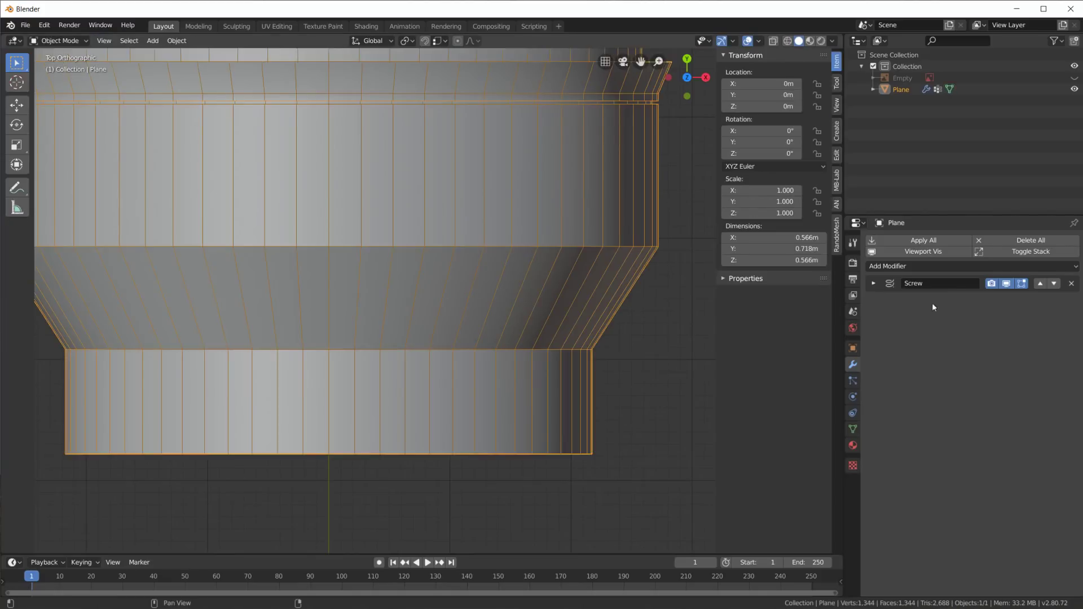
left_click(956, 269)
left_click(868, 456)
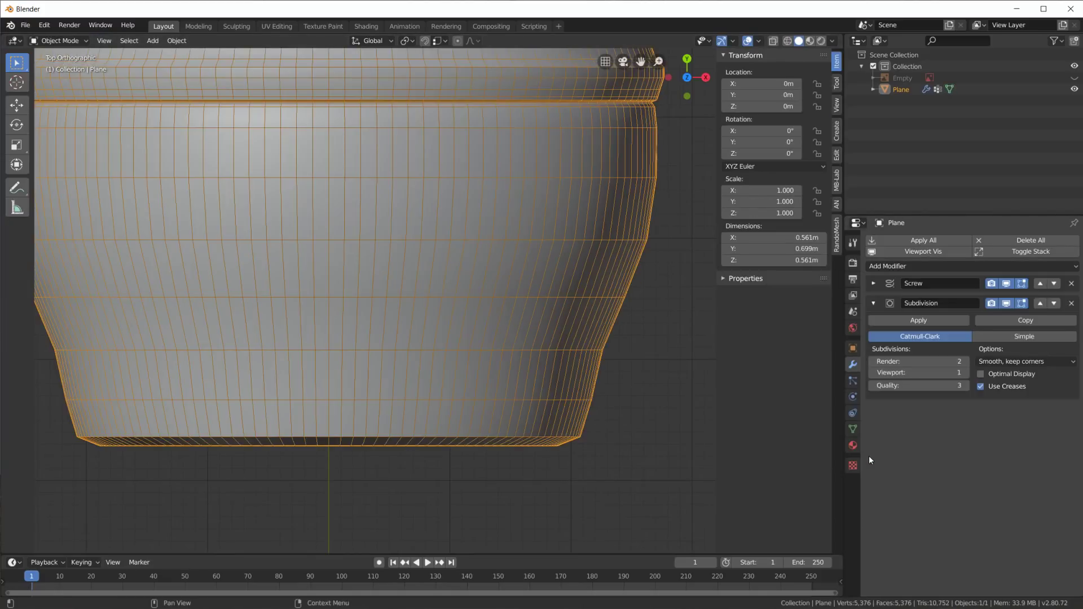
left_click(966, 372)
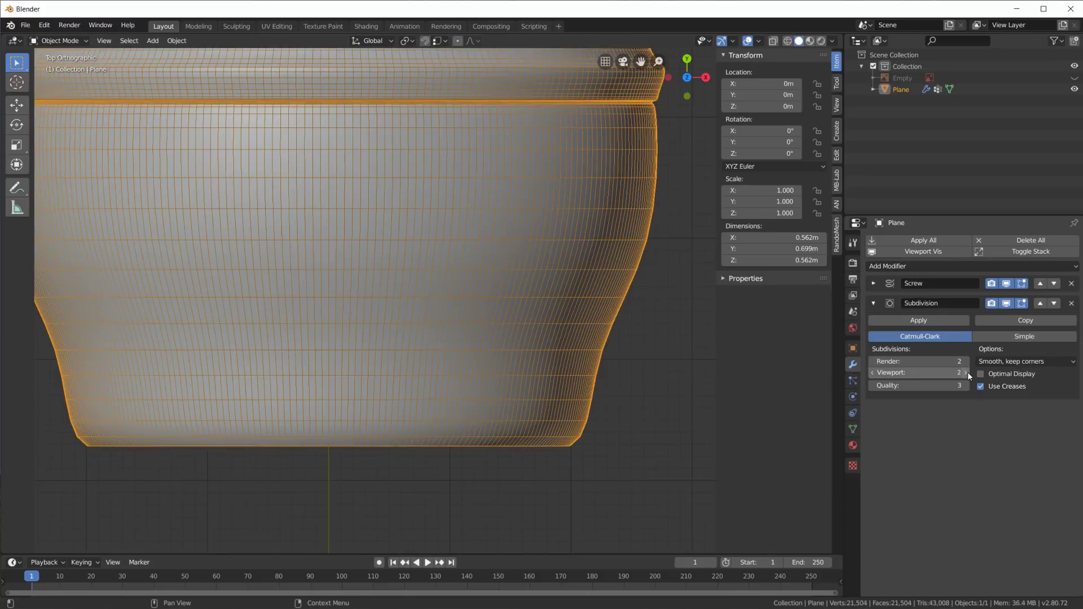
scroll(633, 371, "down", 3)
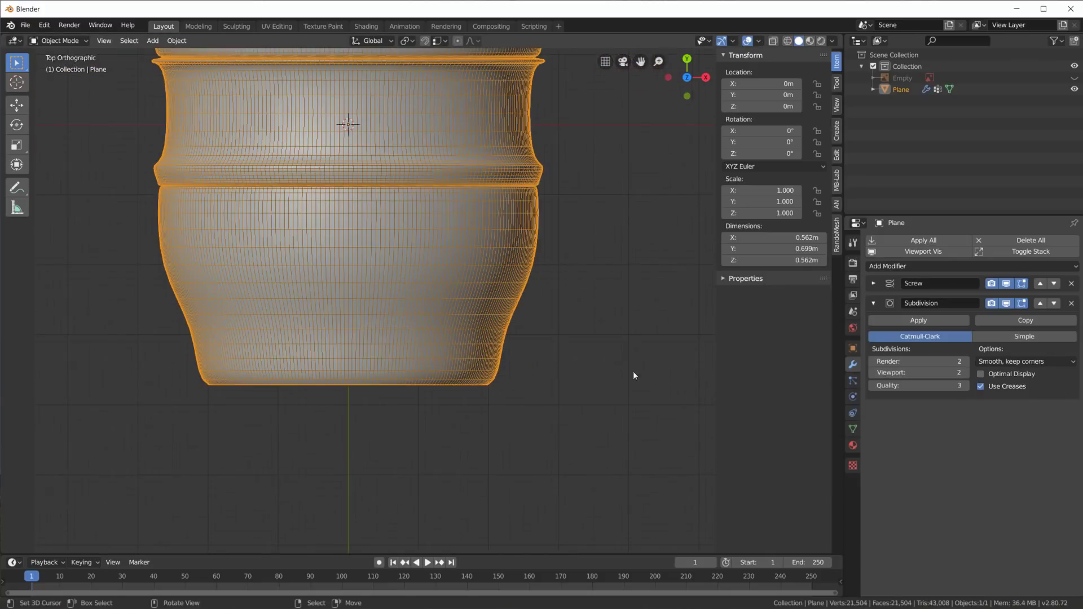
scroll(596, 417, "up", 5)
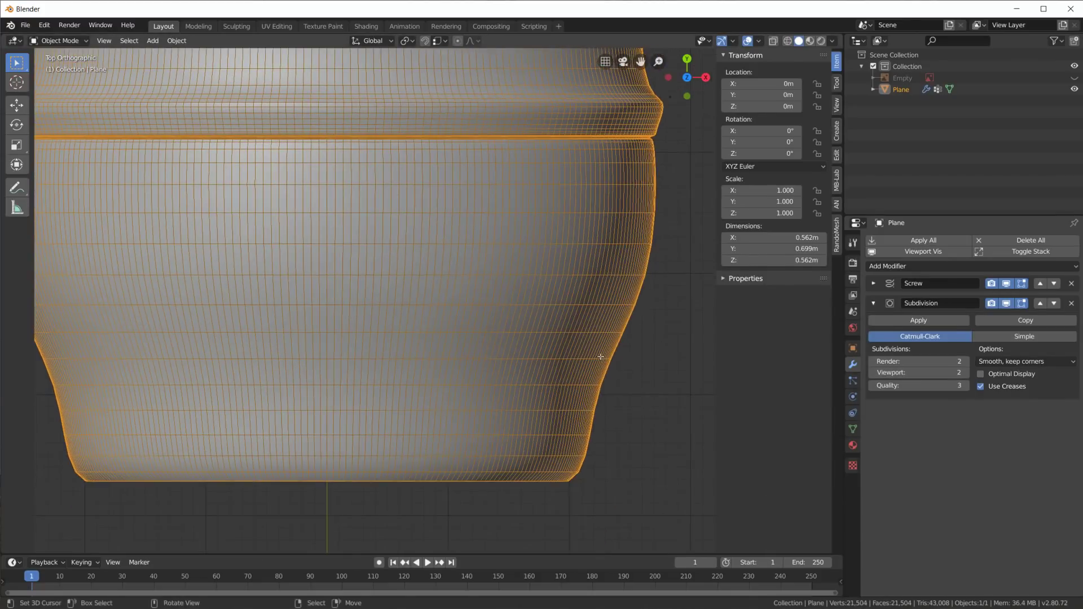
- Try to subdivide the profile in edit mode with only the outer vertex at the rear end selected
key("Tab")
middle_click_drag(636, 415, 586, 459, "shift")
right_click(542, 483, "ctrl")
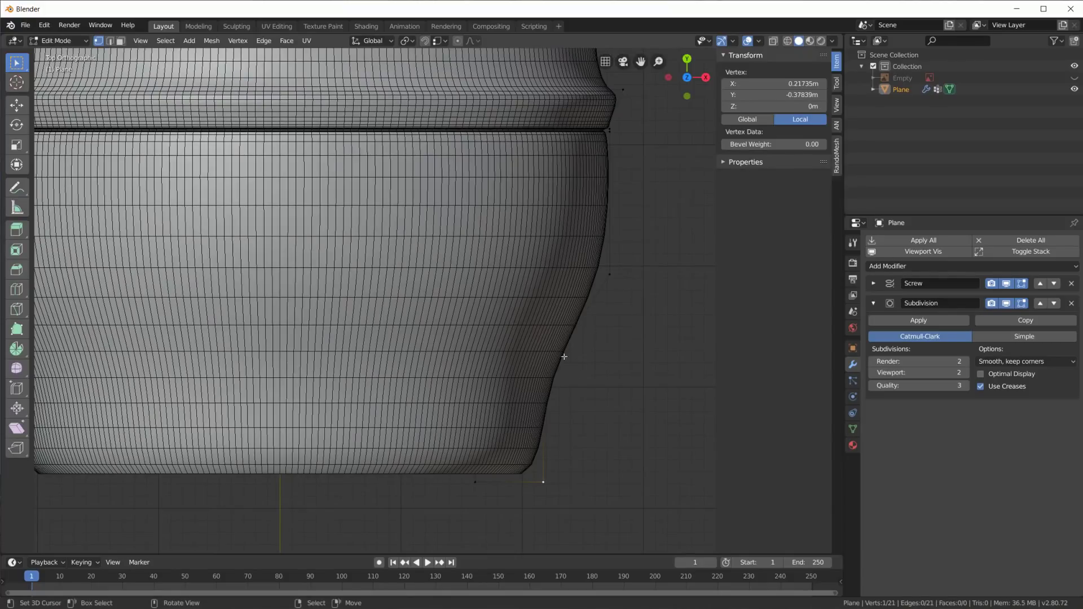
key("w")
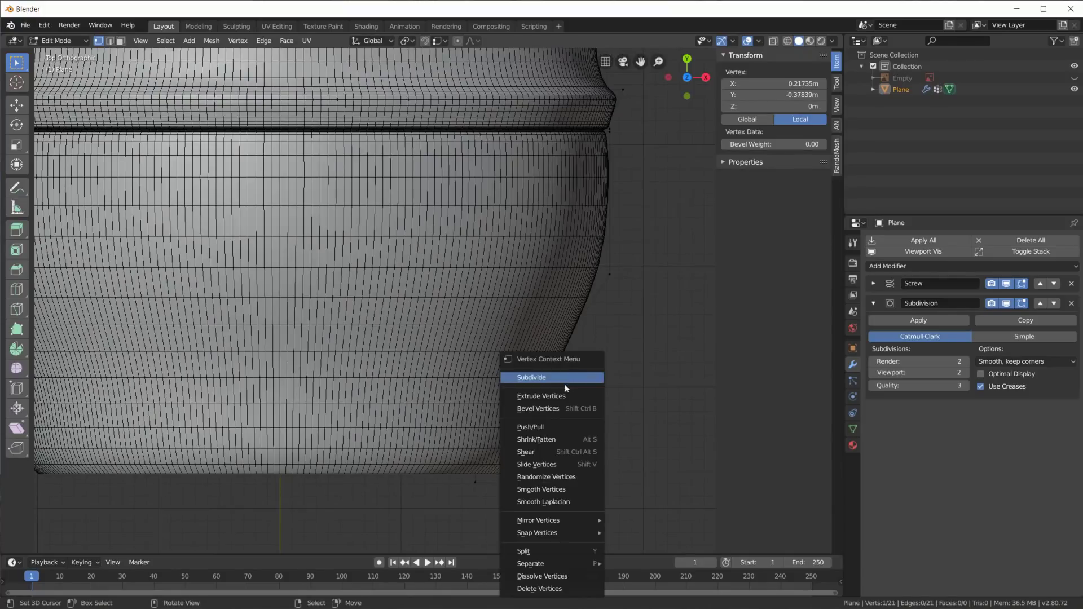
left_click(568, 378)
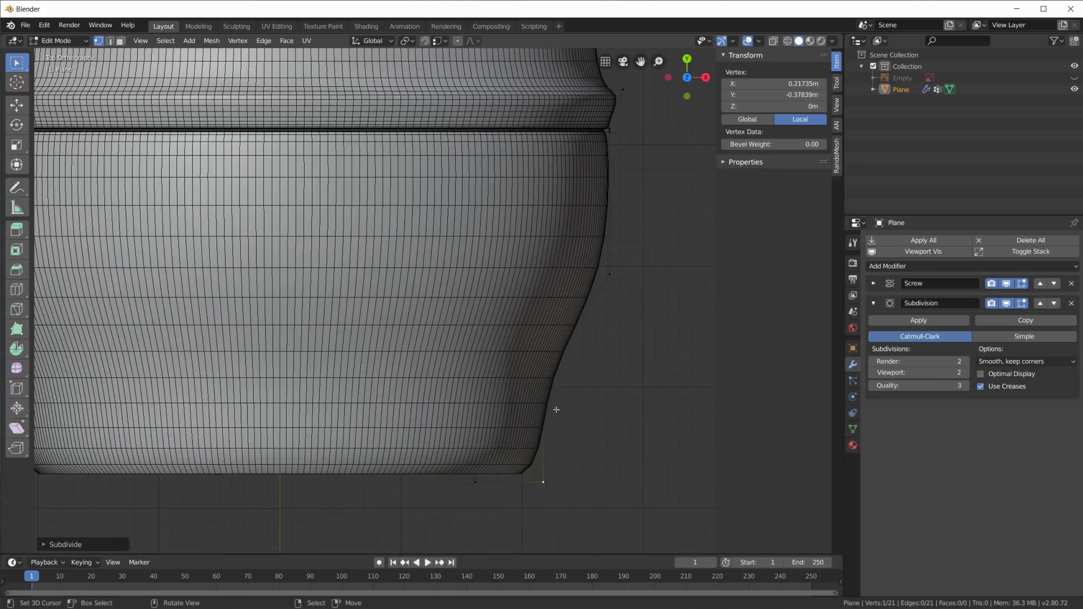
- Turn off the Screw modifier's viewport display and subdivide the straight outer edge between the taper and the rear end
left_click(1006, 284)
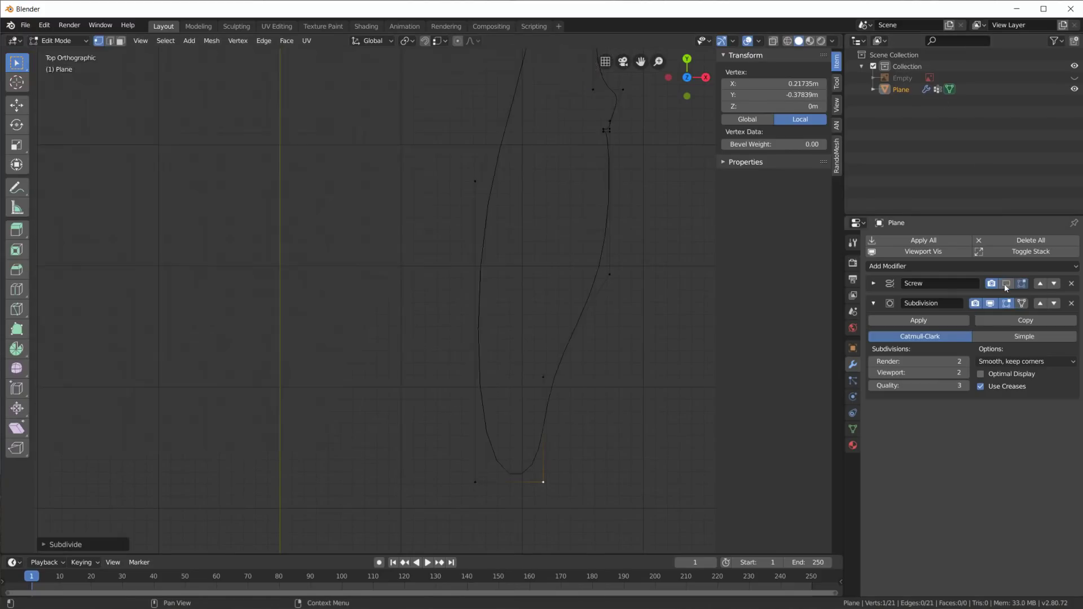
left_click(542, 378)
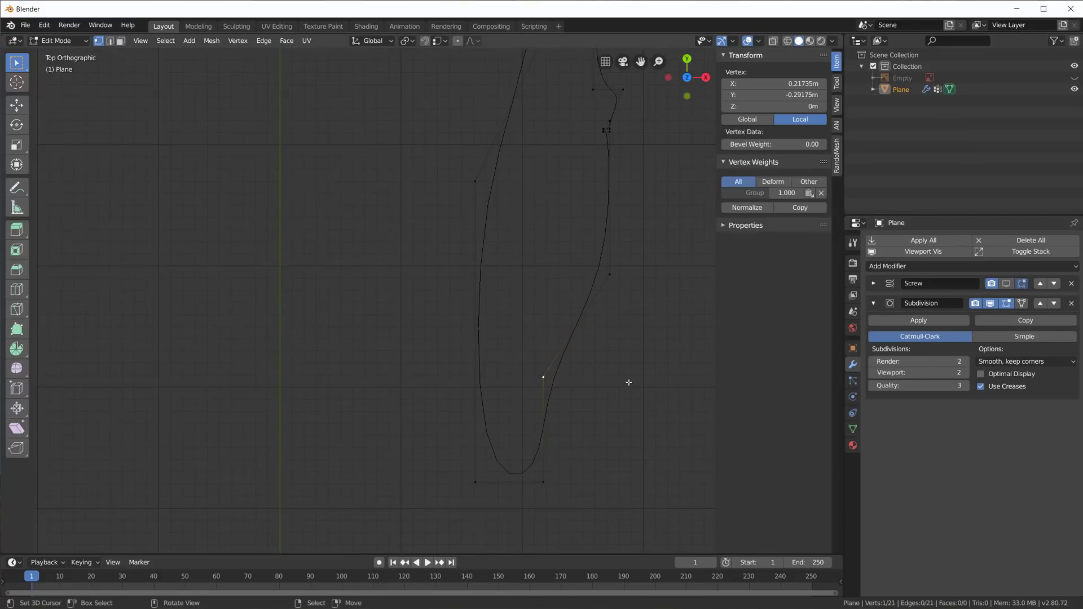
left_click(558, 467, "shift")
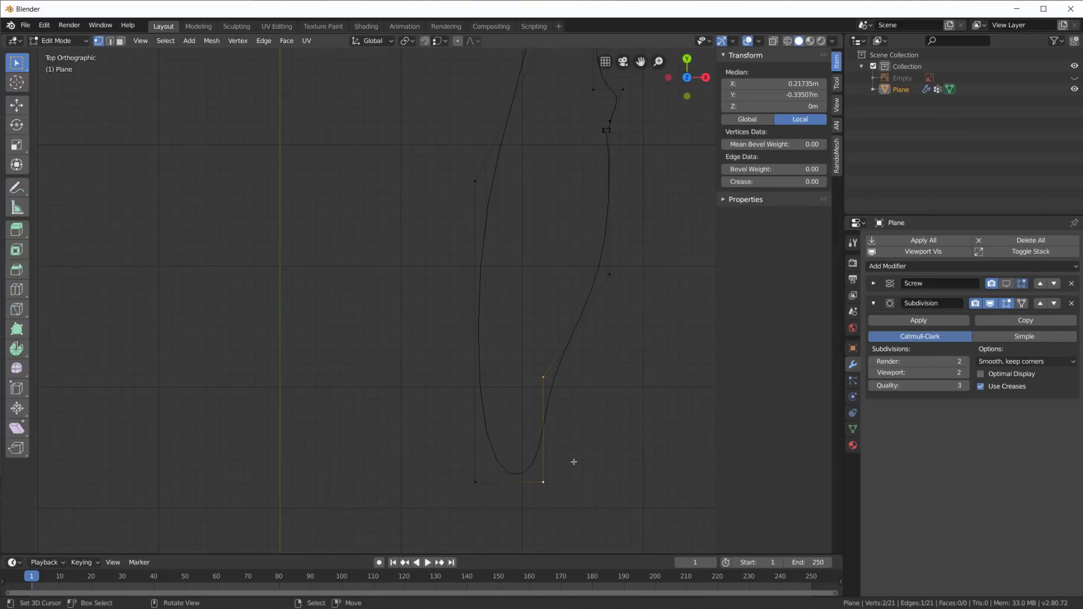
right_click(574, 462)
left_click(555, 333)
- Slide the new middle vertex along the edge to just above the outer corner at the rear end
left_click(547, 436)
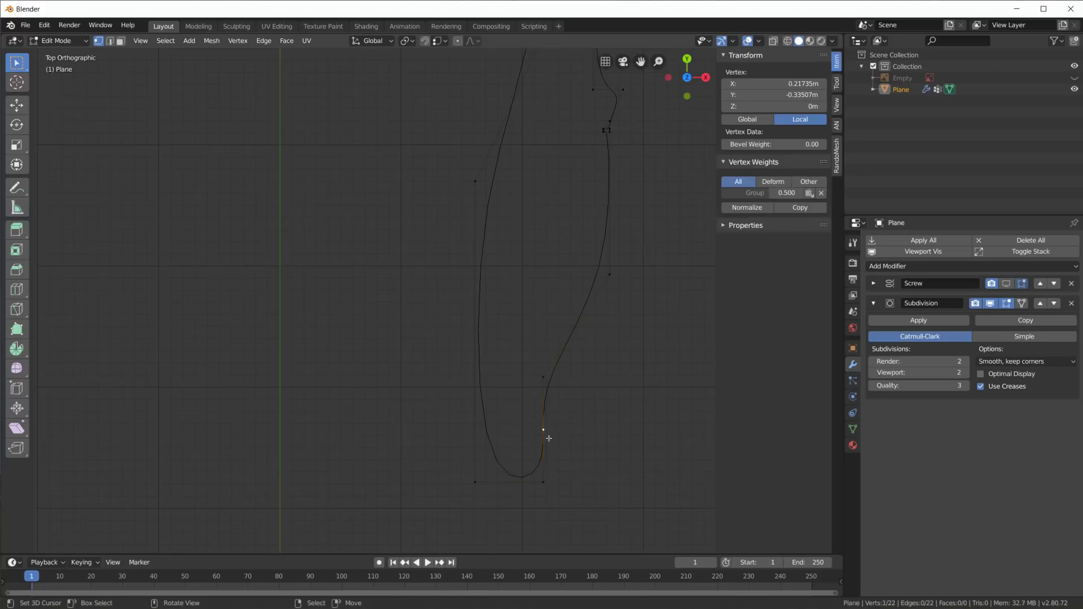
key("g")
key("g")
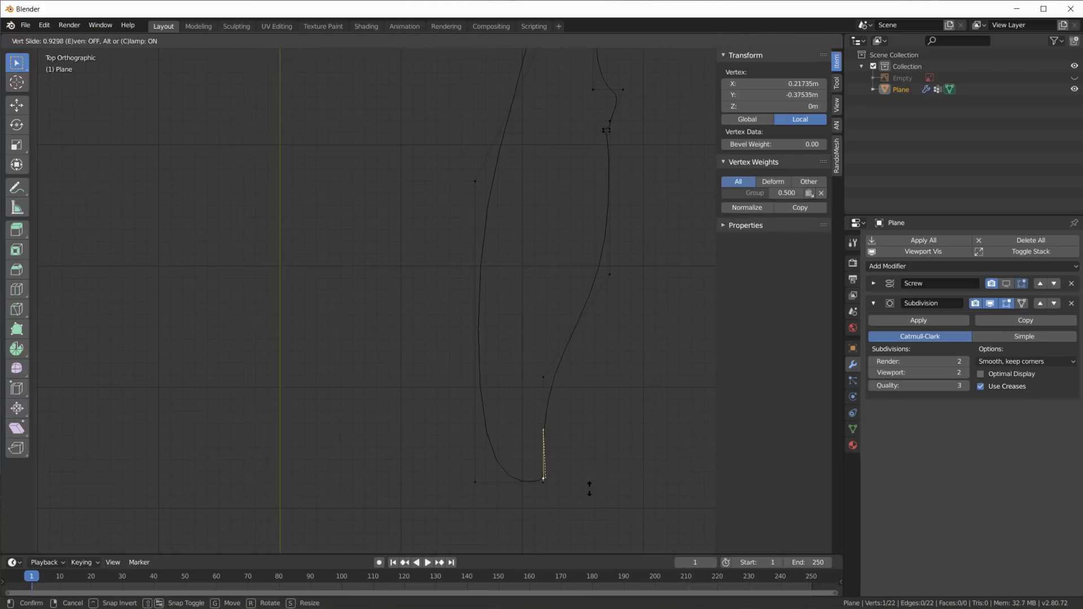
left_click(589, 488)
- Subdivide the remaining straight edge and slide its new vertex to about Y -0.296 m, just below the taper's lower corner
left_click(551, 386, "shift")
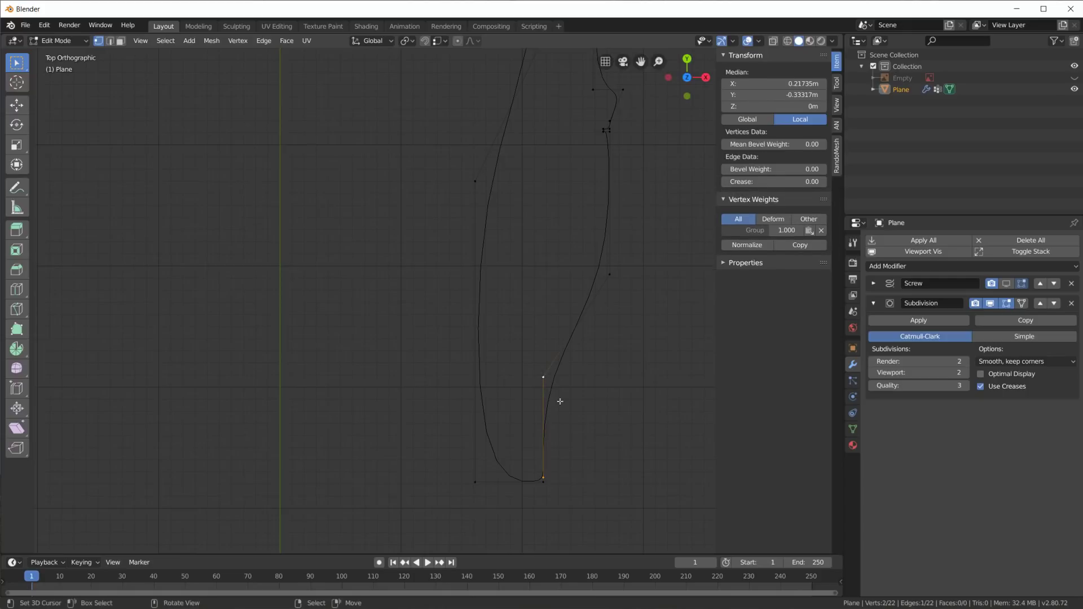
right_click(559, 401)
left_click(559, 325)
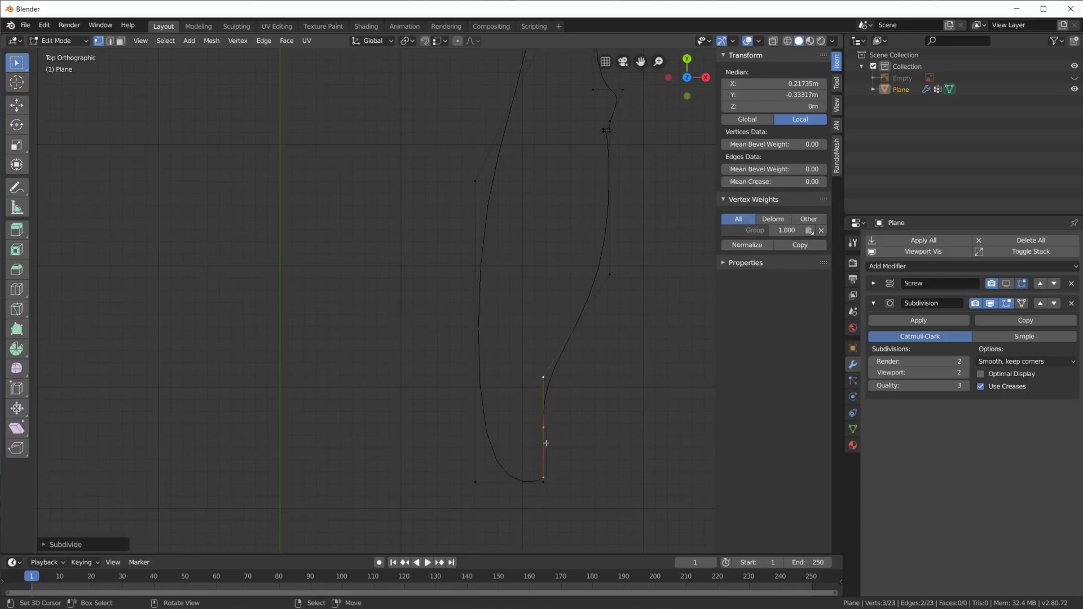
left_click(550, 428)
key("shift+v")
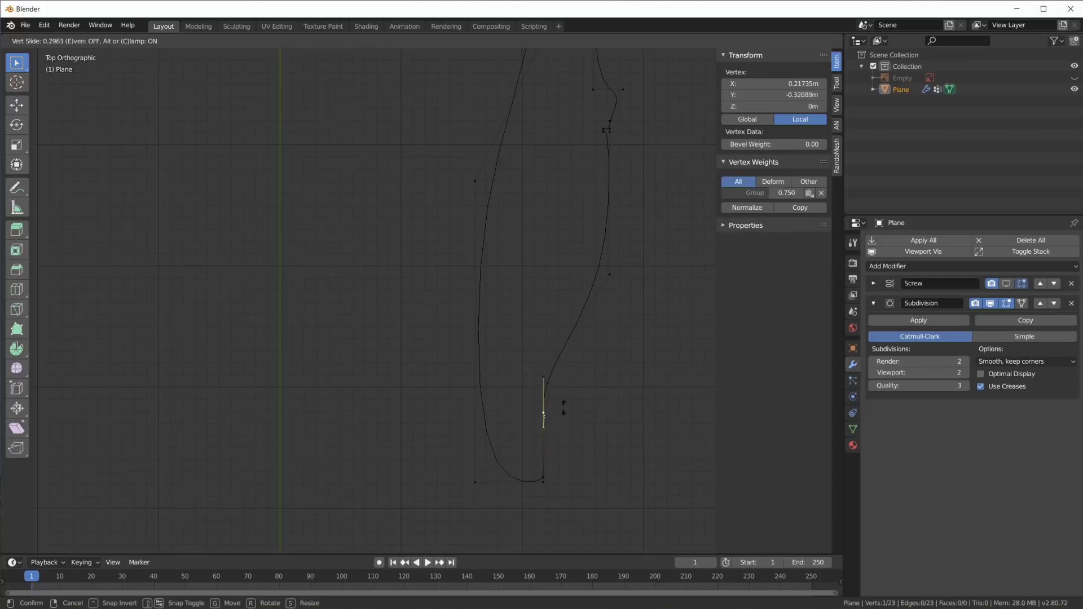
left_click(563, 382)
- Turn the Screw modifier's viewport display back on in object mode to check the rear section with its added support vertices
scroll(580, 412, "up", 1)
scroll(522, 365, "up", 1)
middle_click_drag(581, 411, 516, 361, "shift")
key("Tab")
key("Tab")
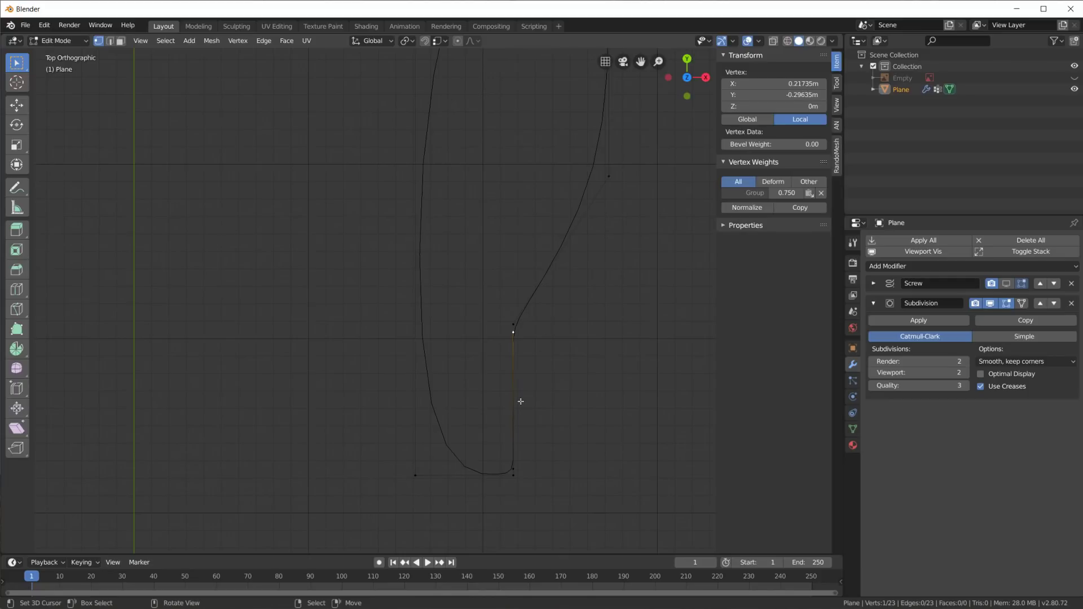
key("Tab")
left_click(1007, 284)
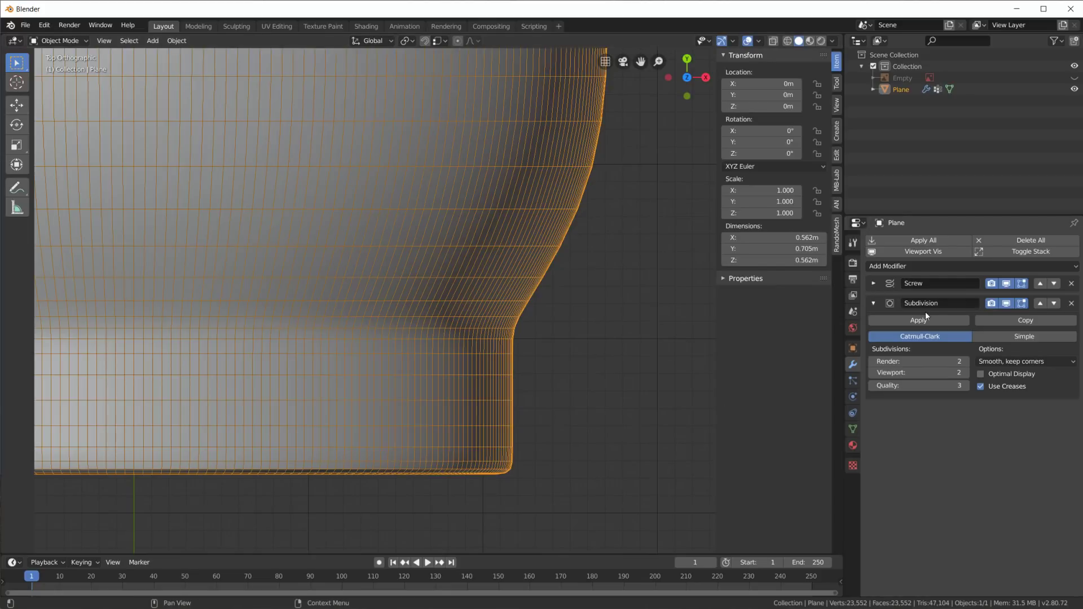
- Turn off the Screw modifier's viewport display, select the vertex at the taper's lower end in edit mode, and re-enable the display
key("Tab")
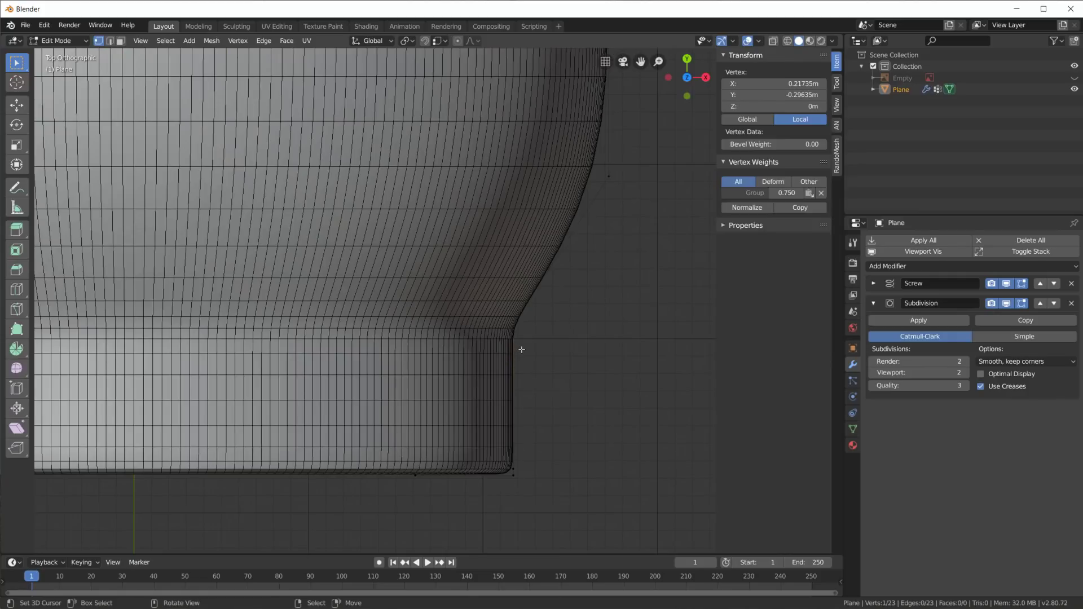
key("Tab")
left_click(1006, 283)
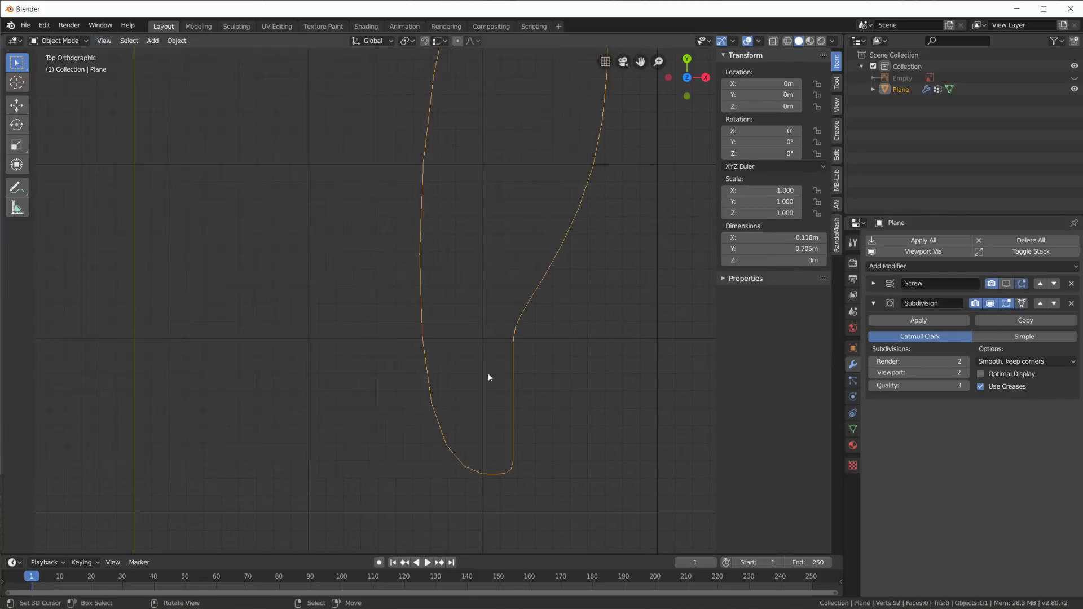
key("Tab")
left_click(514, 327)
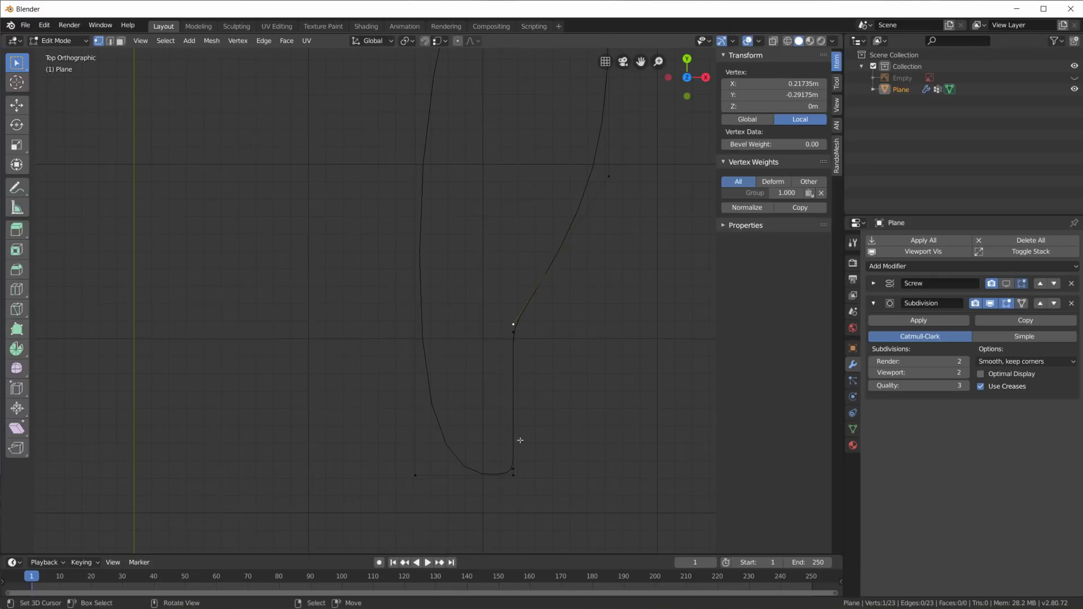
middle_click_drag(555, 381, 535, 467, "shift")
scroll(564, 414, "down", 3)
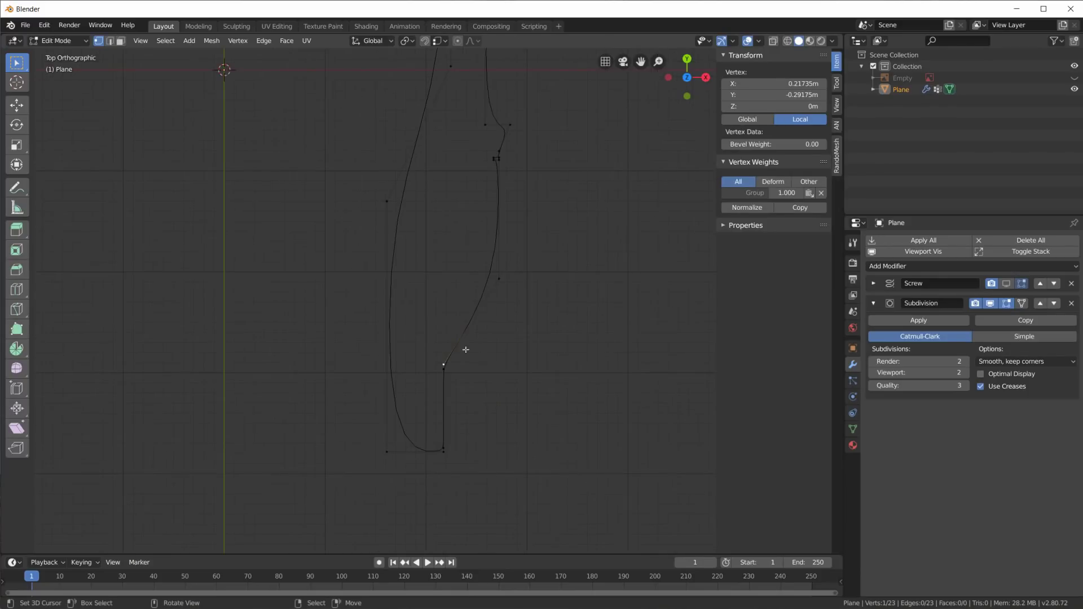
key("Tab")
scroll(489, 362, "down", 2)
key("Tab")
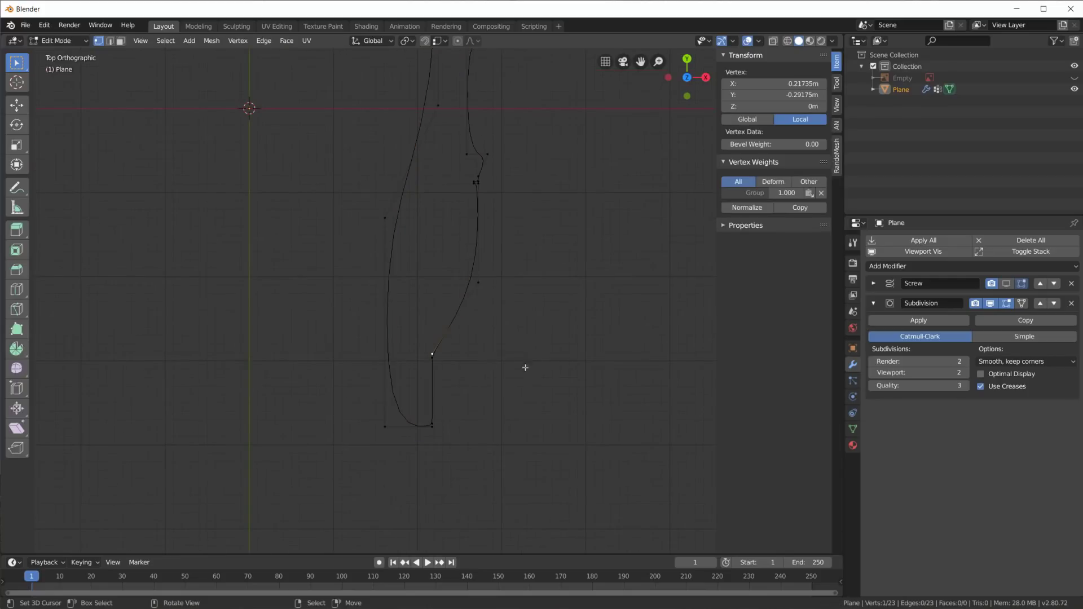
left_click(1005, 283)
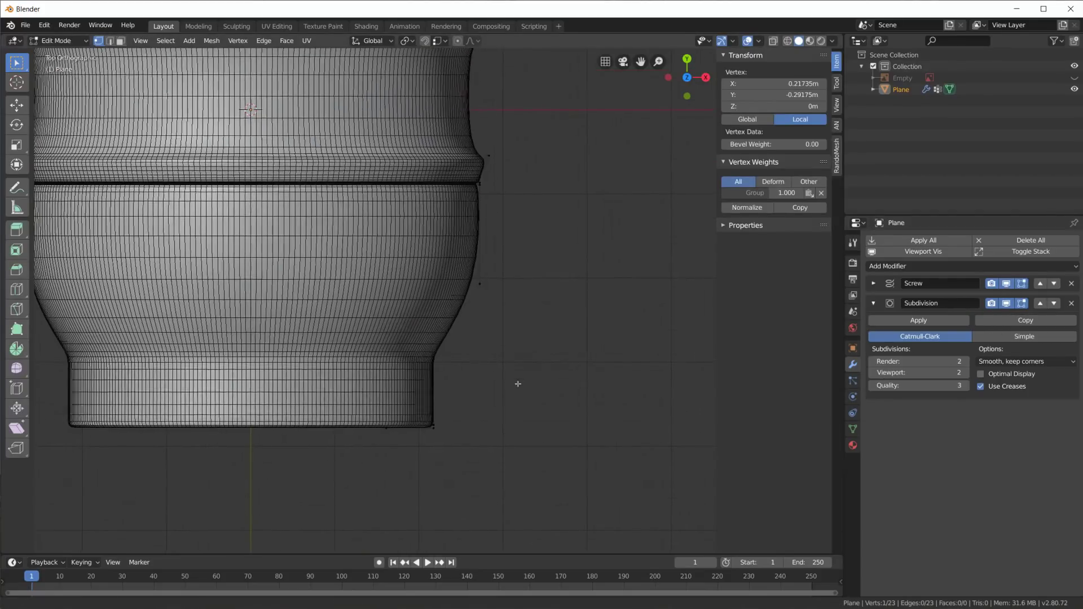
- Examine the subdivided lens body in object and edit mode, from above and from the open rear end
middle_click_drag(480, 358, 602, 457, "shift")
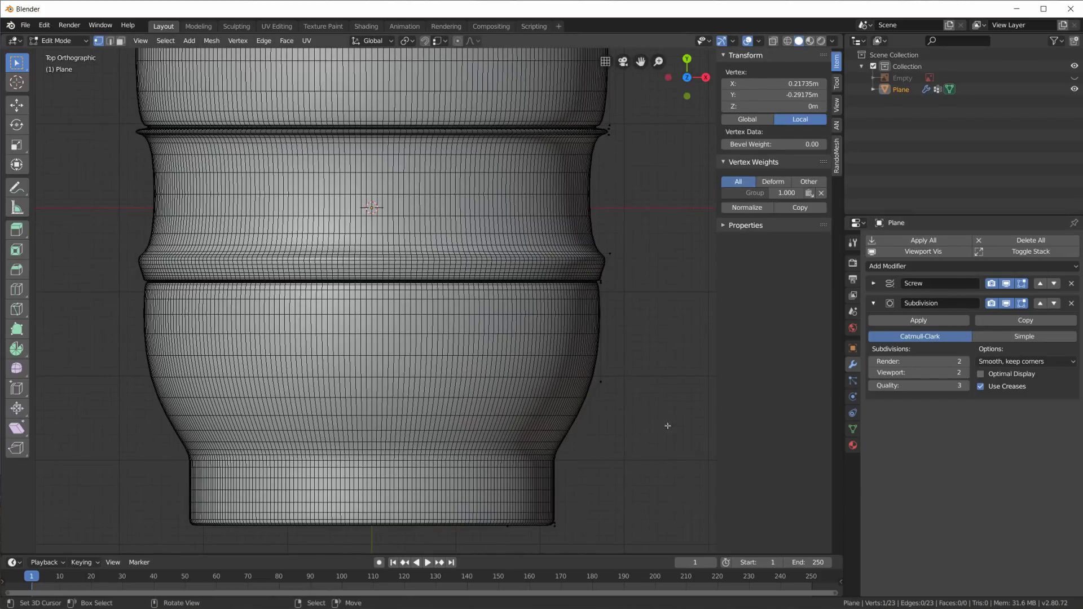
scroll(660, 430, "down", 1)
scroll(660, 430, "down", 2)
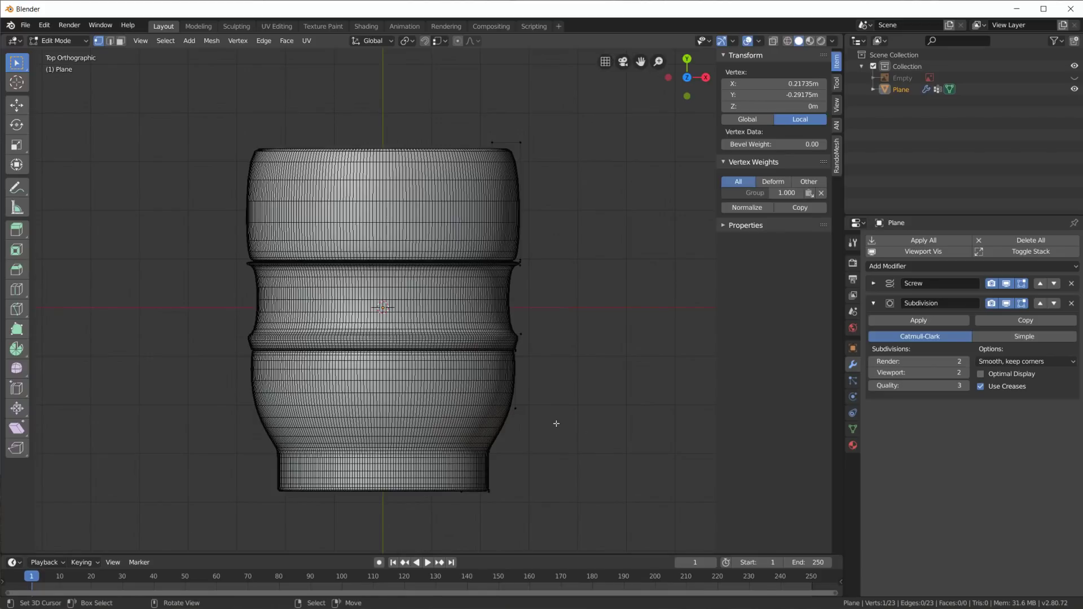
key("Tab")
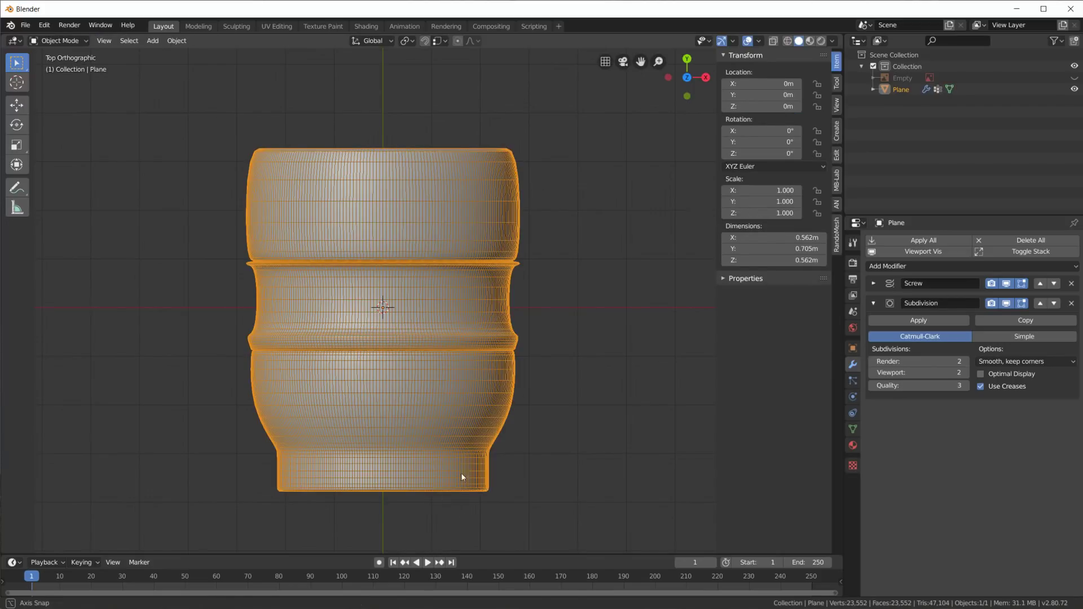
middle_click_drag(461, 473, 389, 342)
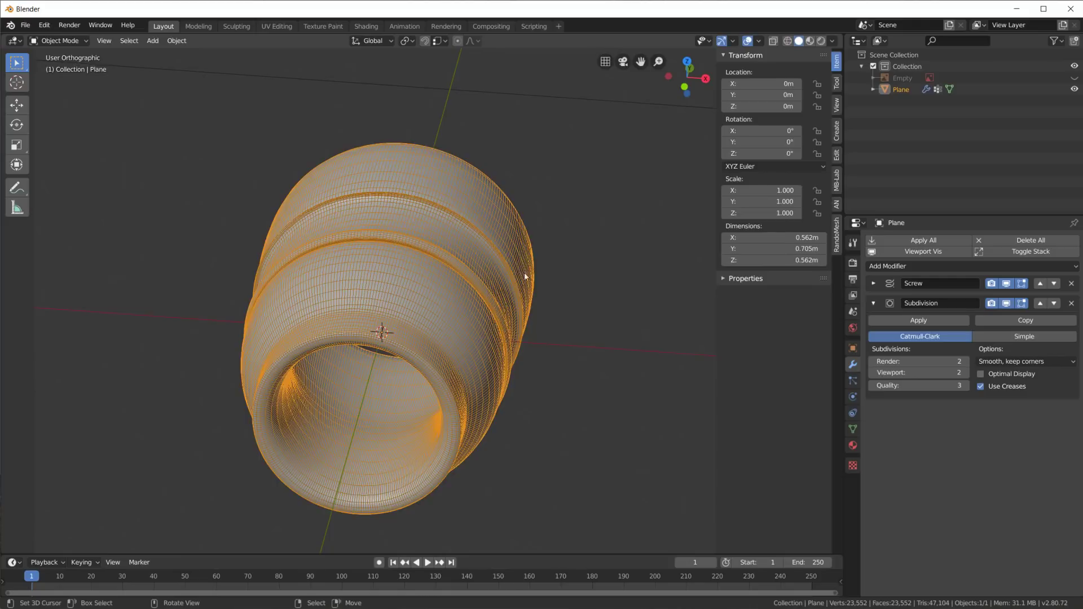
key("Tab")
middle_click_drag(525, 276, 537, 148)
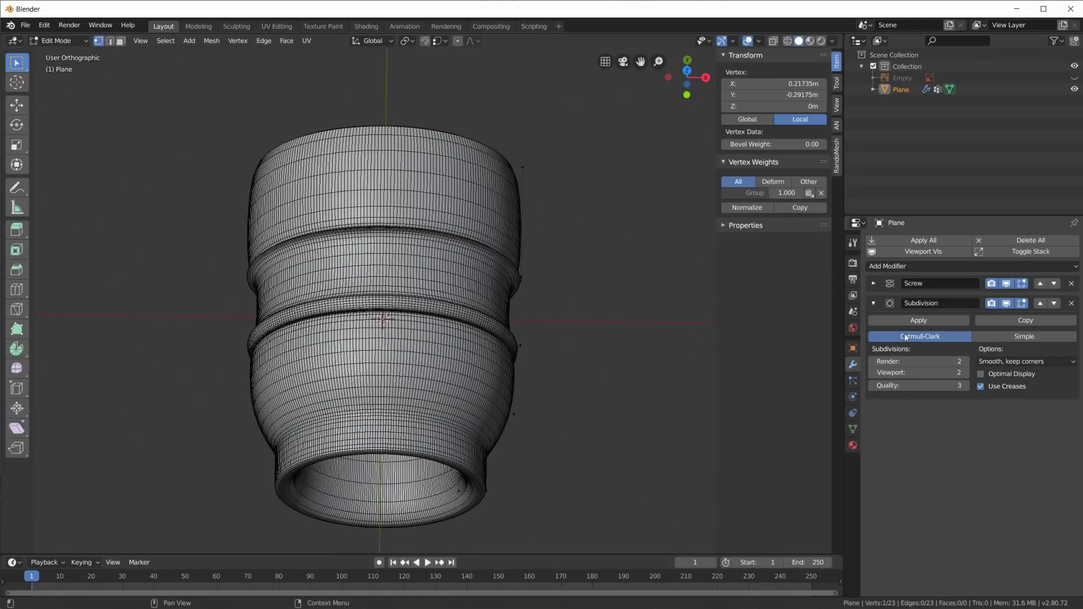
- Expand the Screw modifier's settings, return to the top orthographic view in edit mode, and remove the Subdivision modifier
left_click(873, 283)
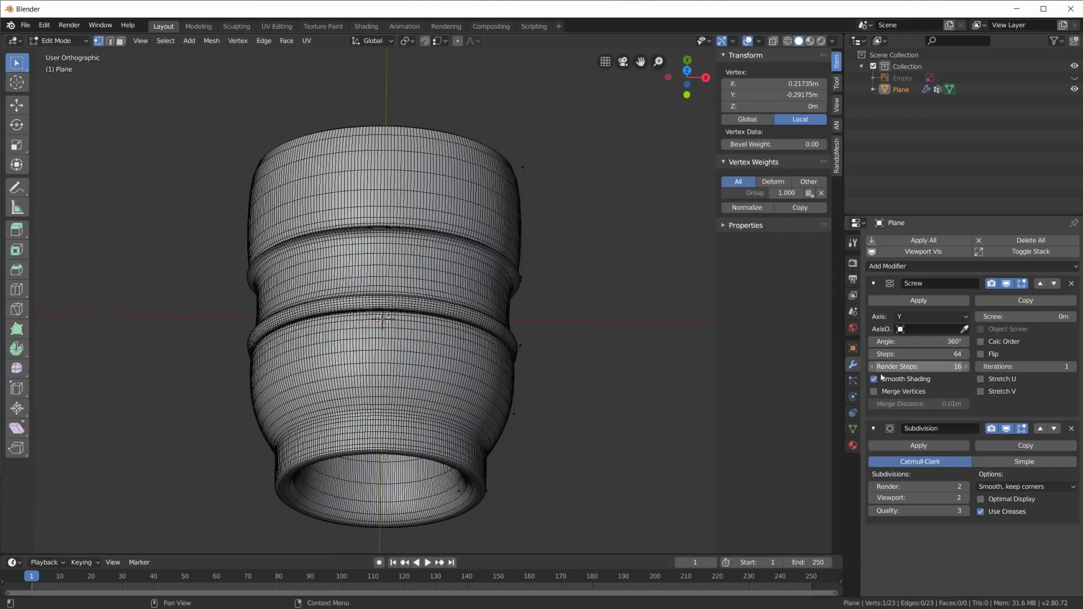
key("Tab")
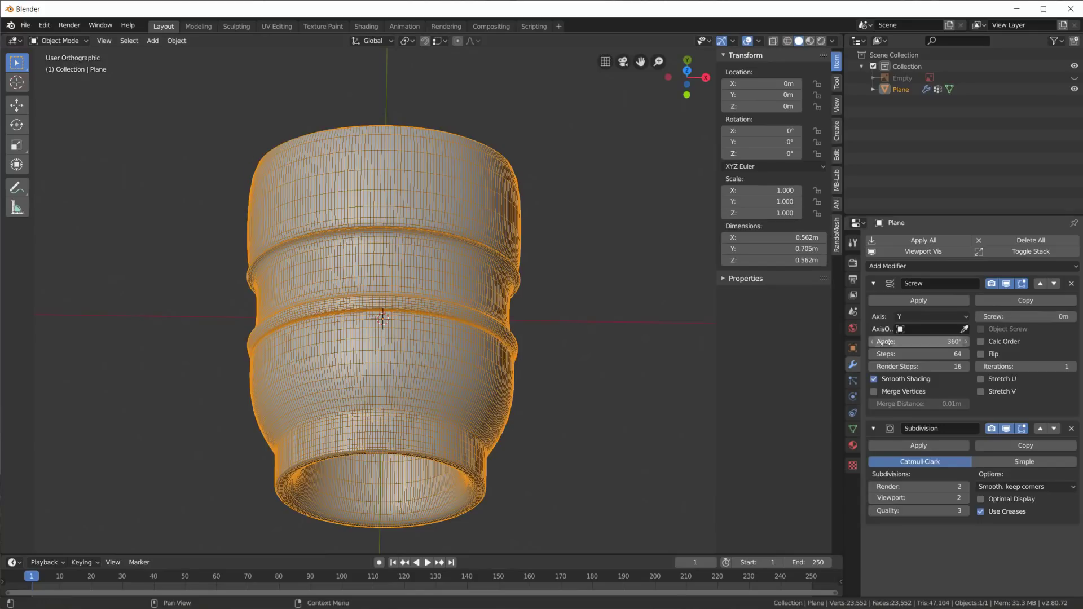
key("Tab")
middle_click_drag(522, 378, 518, 406)
key("KP_1")
key("KP_7")
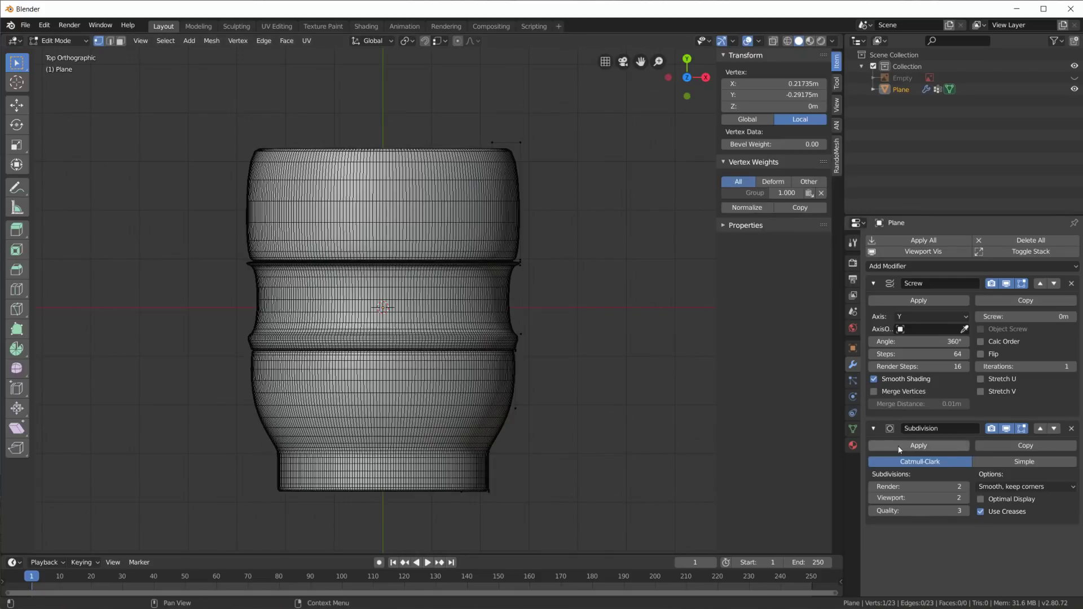
left_click(1071, 429)
scroll(516, 446, "up", 4)
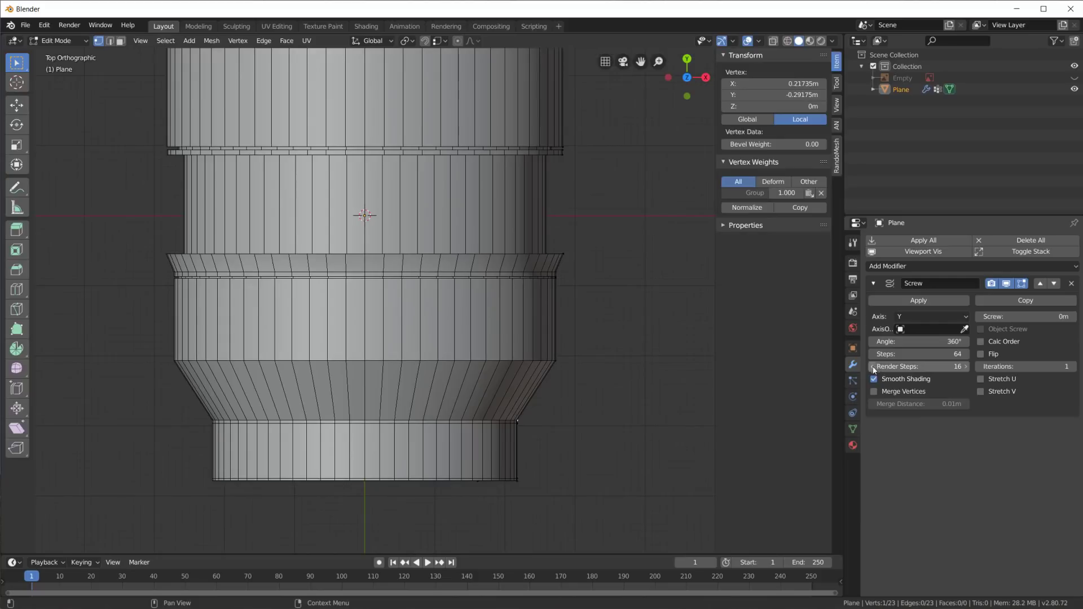
- Add a Bevel modifier below the lens body's Screw modifier and limit it by angle
left_click(925, 264)
left_click(870, 305)
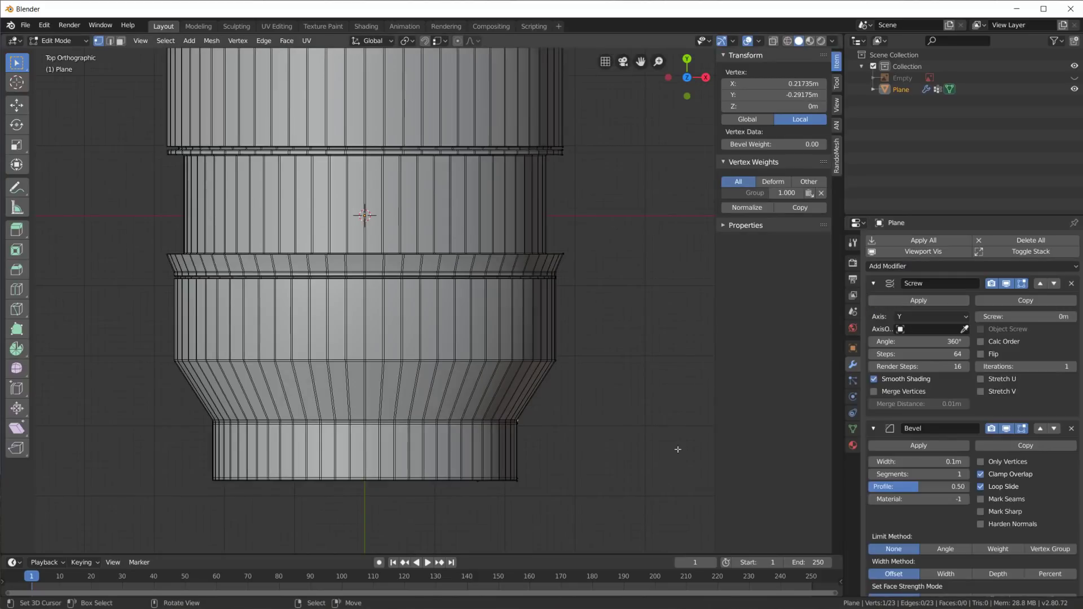
scroll(623, 439, "up", 2)
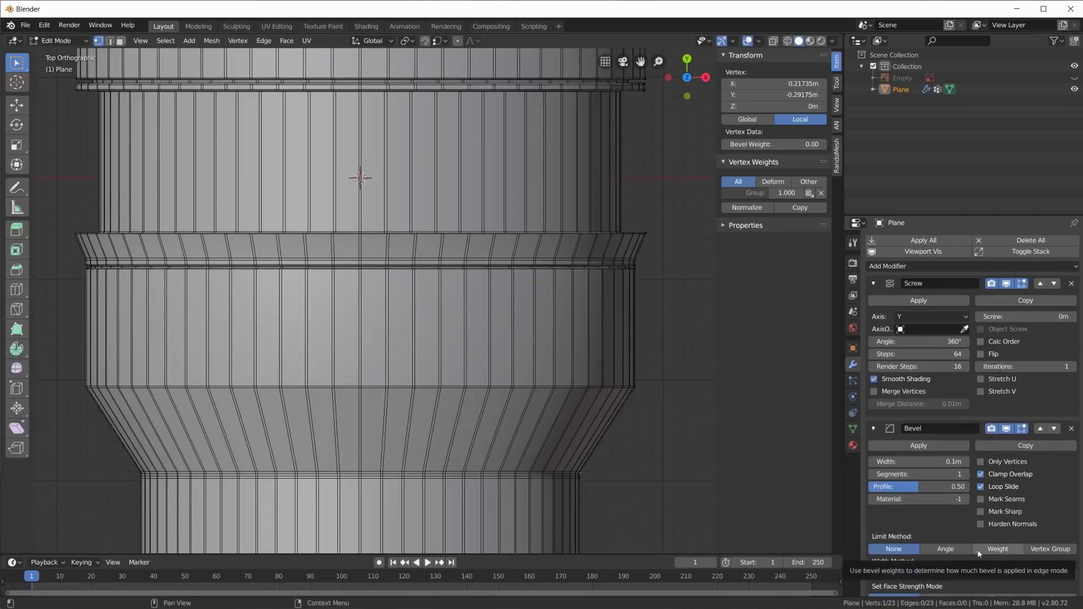
left_click(950, 549)
middle_click_drag(534, 417, 520, 323, "shift")
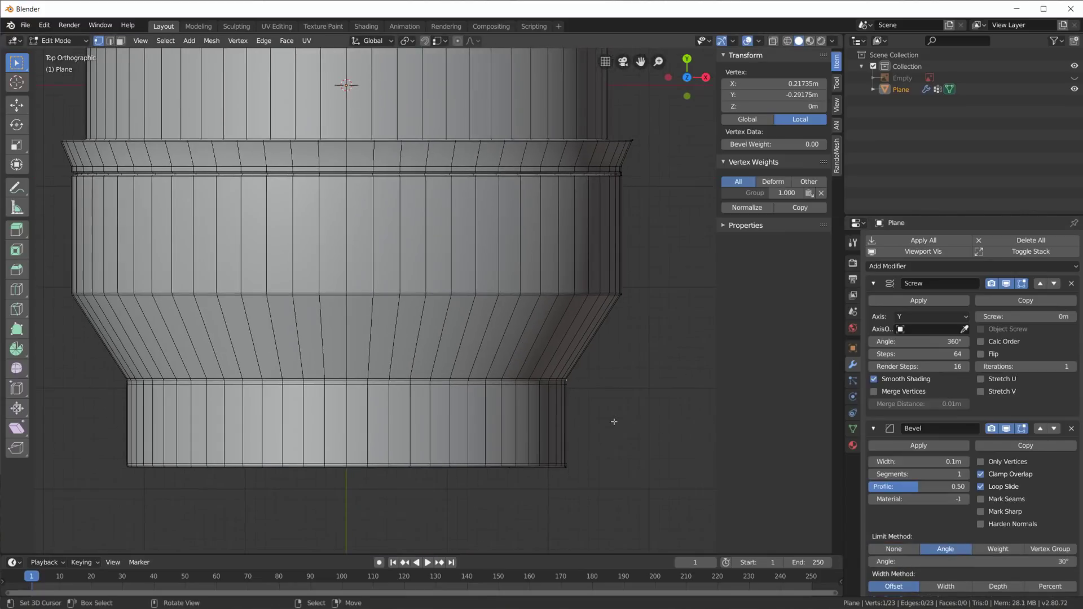
- Set the Bevel modifier's width to 0.03 m and its segments to 3
scroll(614, 421, "up", 1)
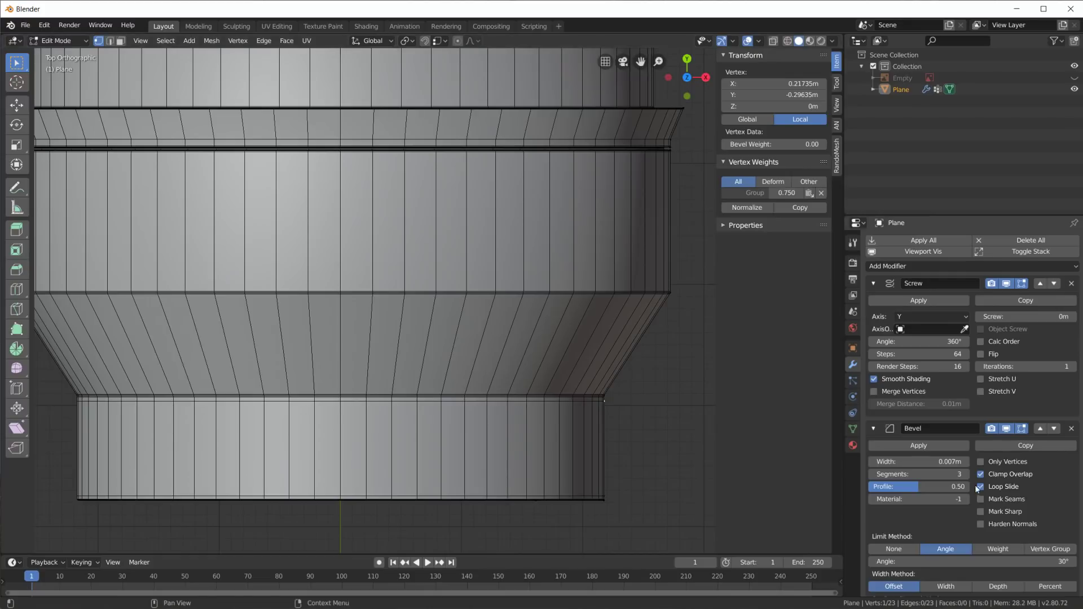
left_click_drag(920, 462, 931, 462)
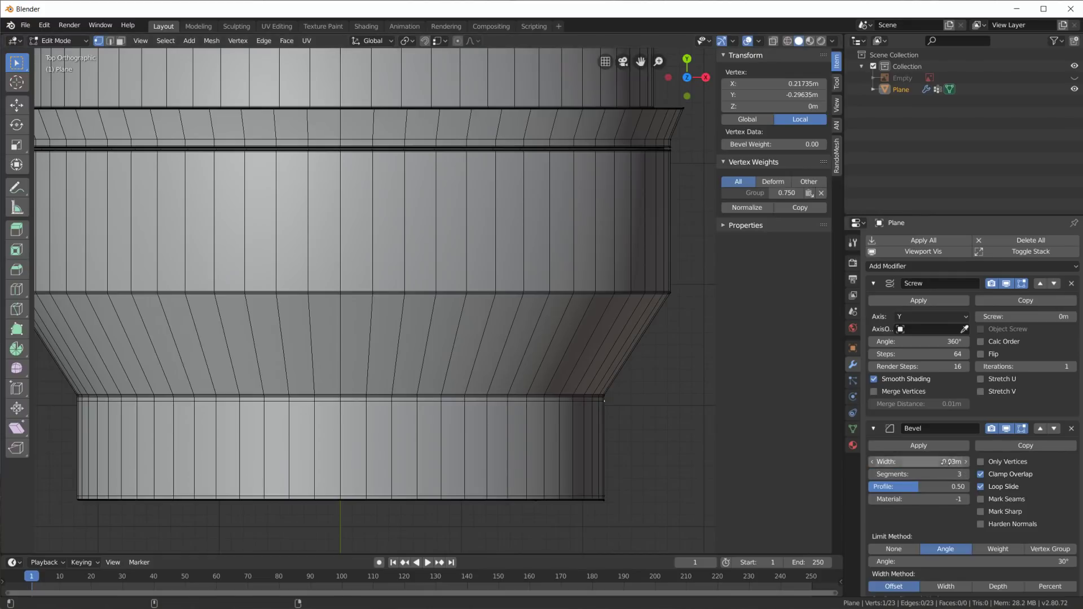
scroll(623, 379, "down", 2)
scroll(624, 380, "up", 2)
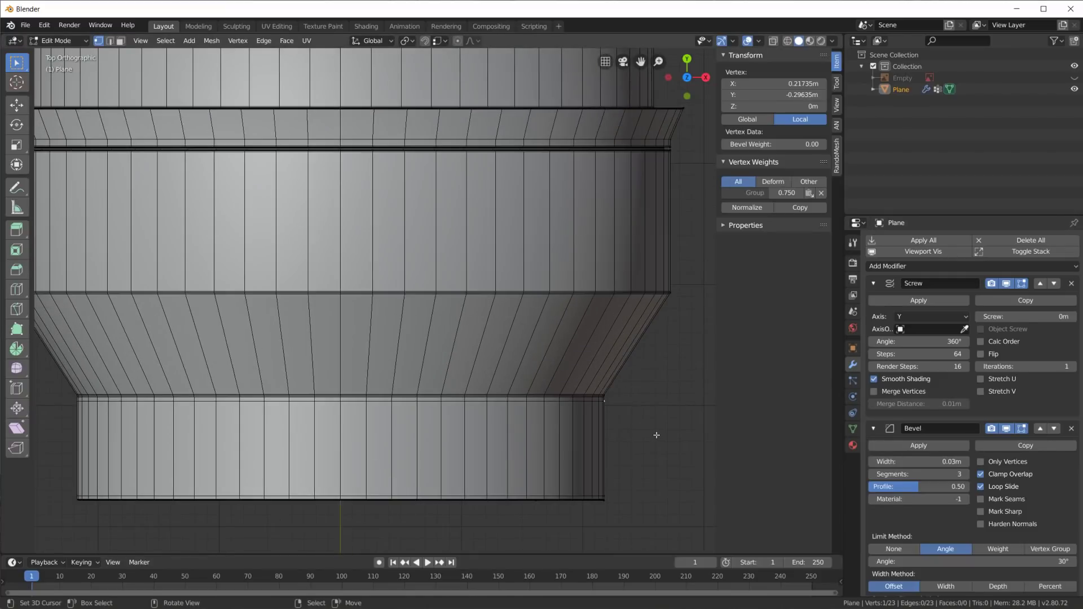
scroll(656, 435, "down", 3)
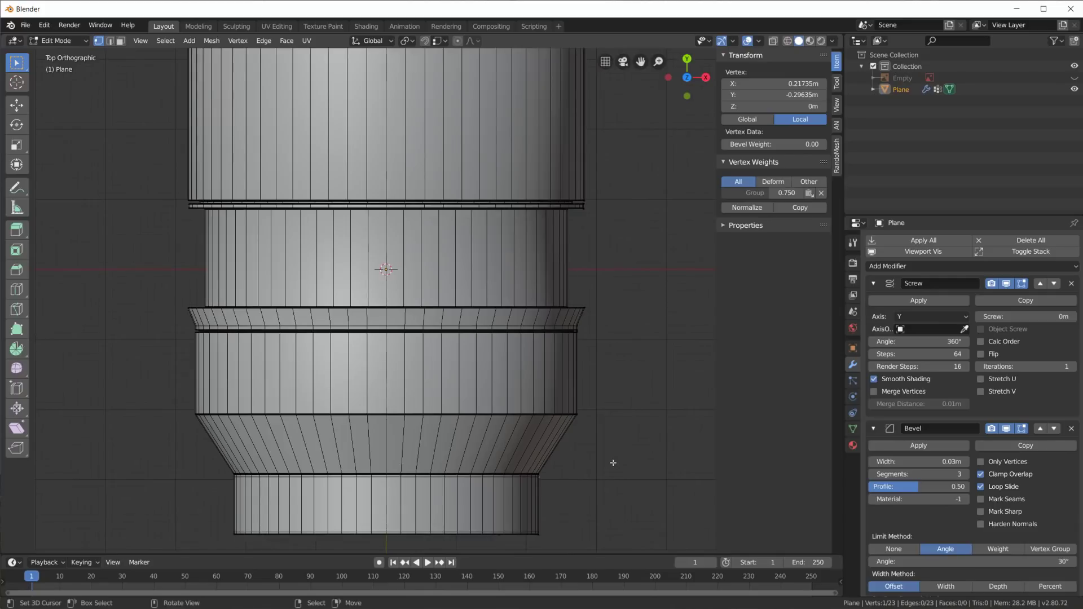
- Examine the beveled lens body in object mode from the open rear end and return to the top orthographic view
key("Tab")
scroll(612, 462, "down", 2)
middle_click_drag(612, 462, 577, 380)
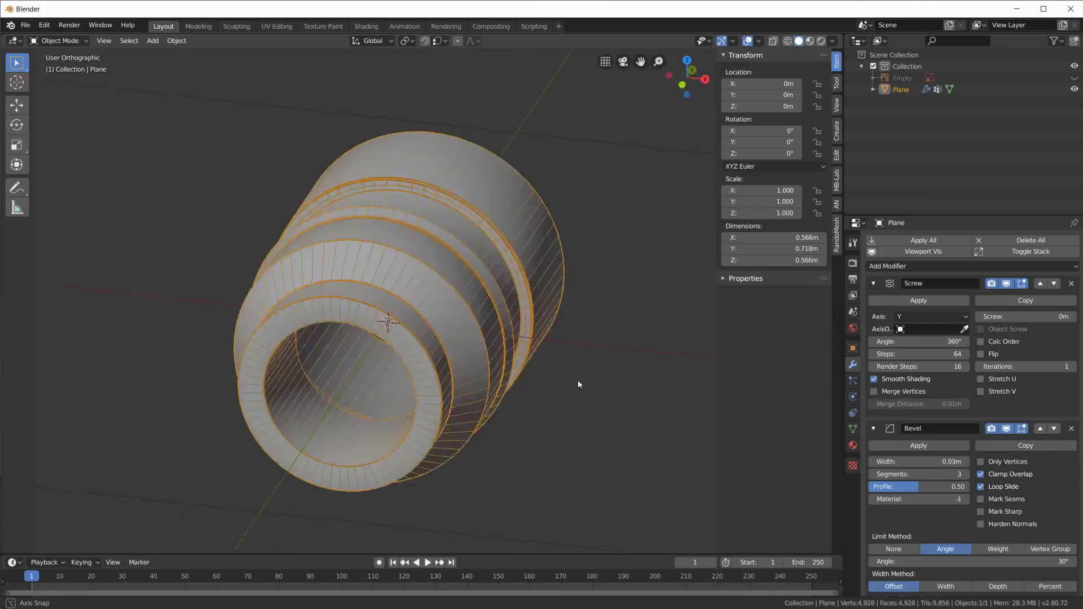
key("KP_7")
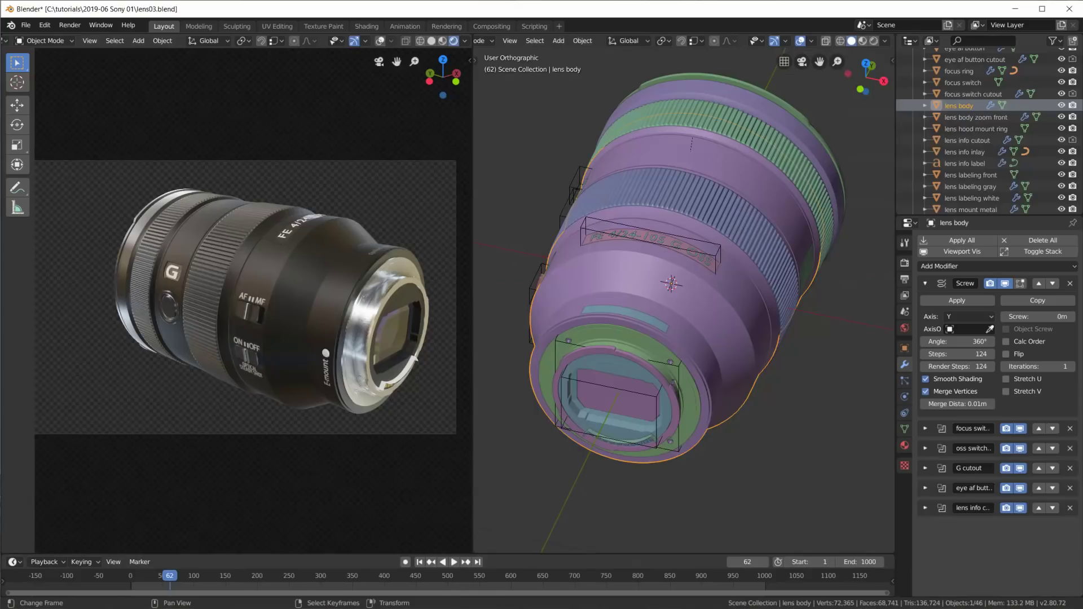
- Switch to the finished lens in lens03.blend and examine its rings and body up close and from above
scroll(864, 418, "up", 1)
middle_click_drag(864, 418, 812, 351)
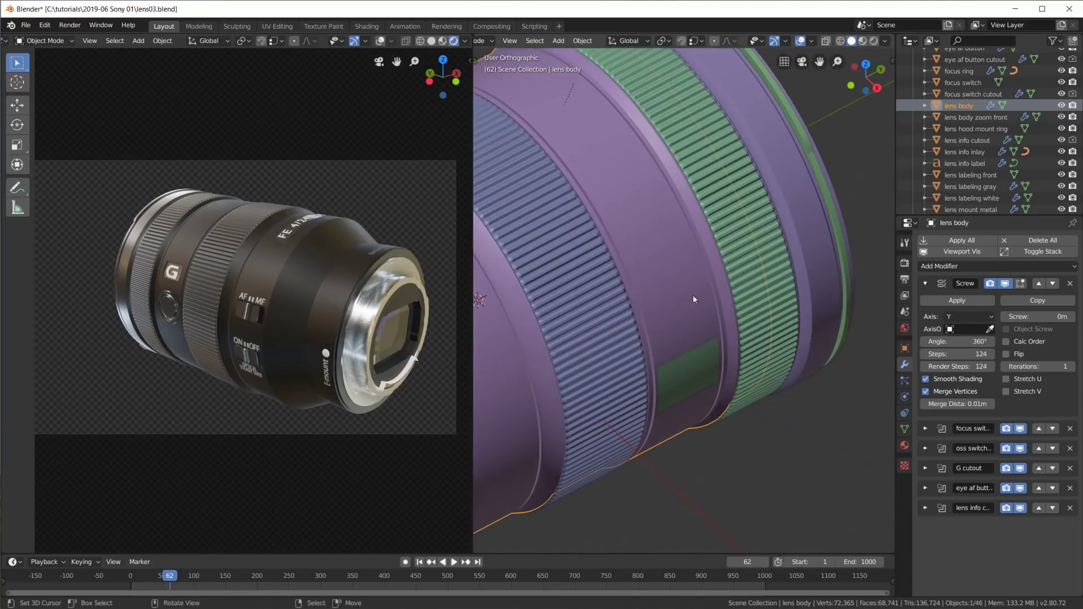
scroll(699, 387, "down", 3)
middle_click_drag(721, 410, 749, 458)
key("KP_7")
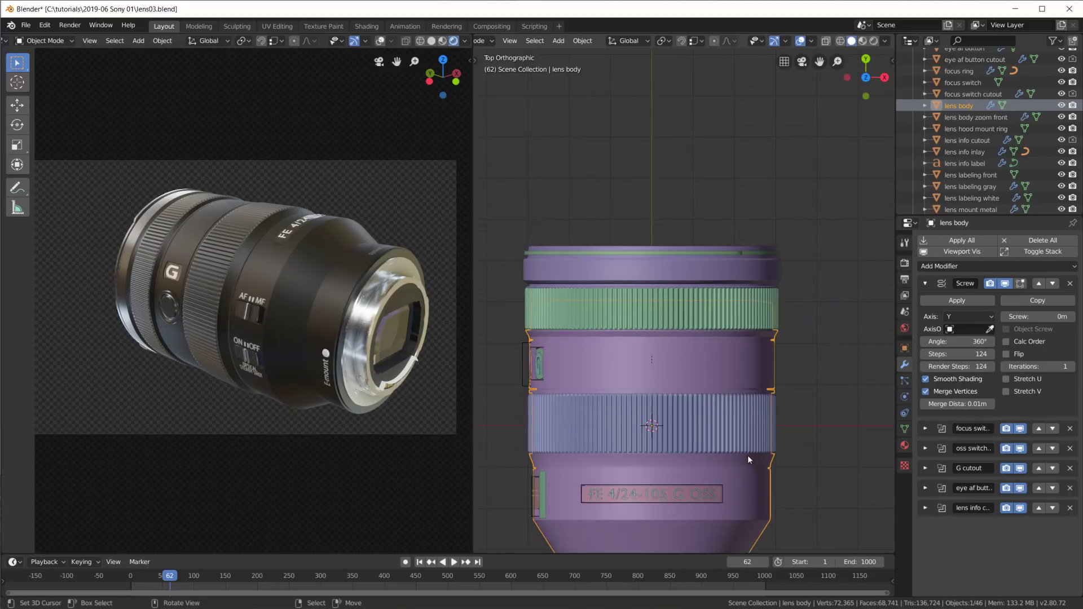
scroll(738, 410, "up", 2)
middle_click_drag(747, 401, 796, 390, "shift")
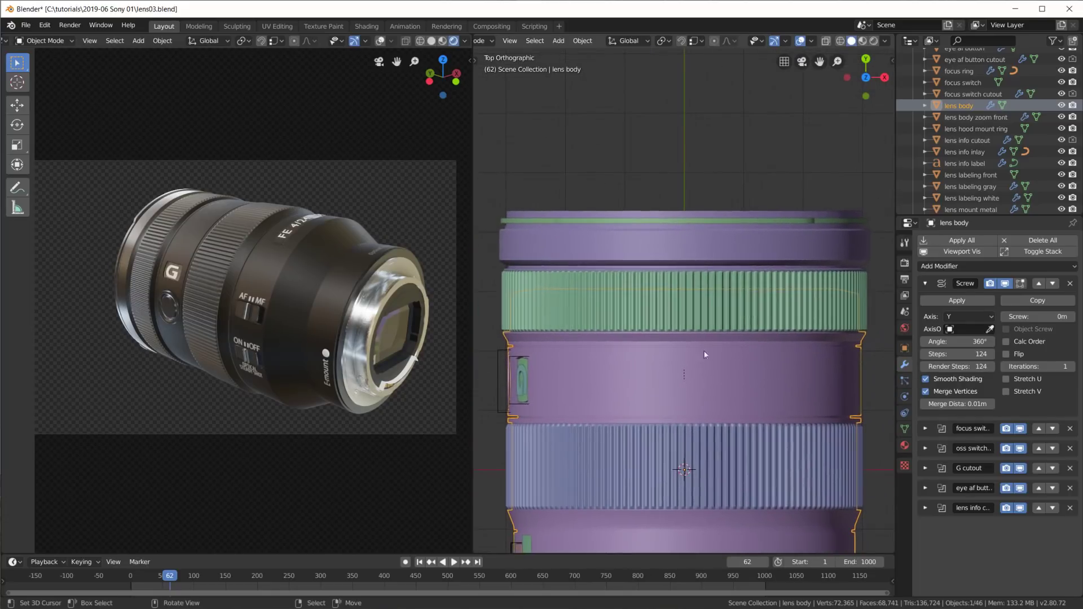
scroll(758, 406, "down", 1)
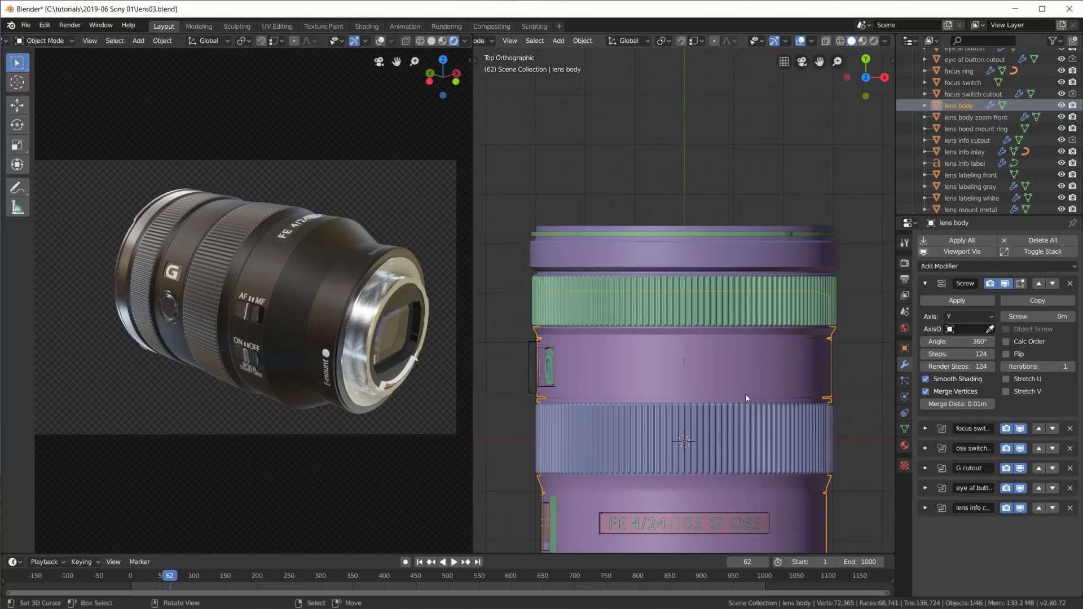
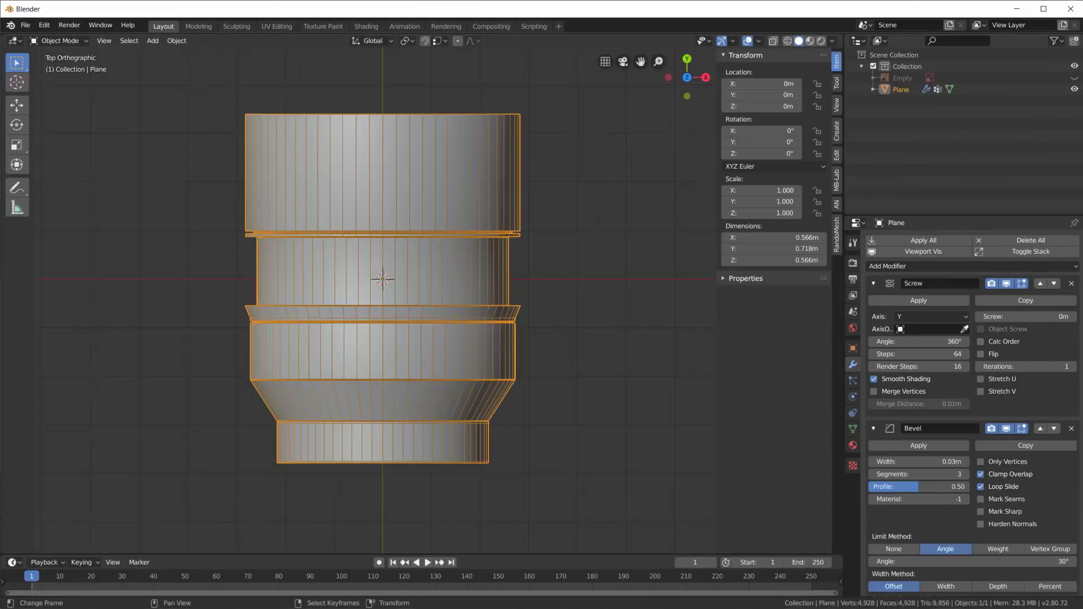
- View the lens body obliquely in edit mode, check its material slots, and return to its modifiers in object mode
key("Tab")
middle_click_drag(496, 326, 615, 265)
left_click(853, 445)
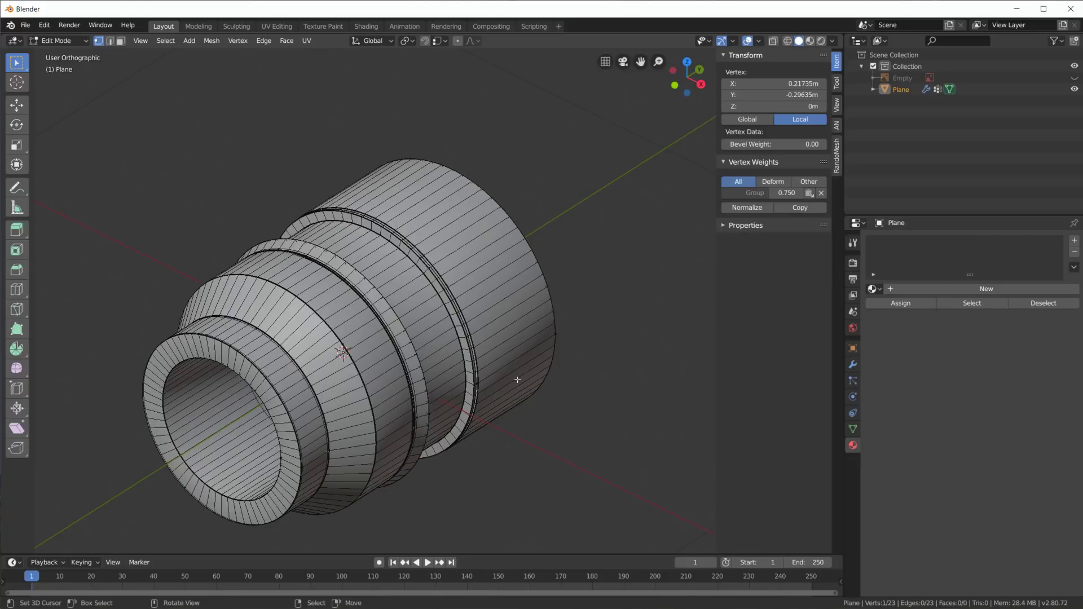
key("Tab")
left_click(853, 365)
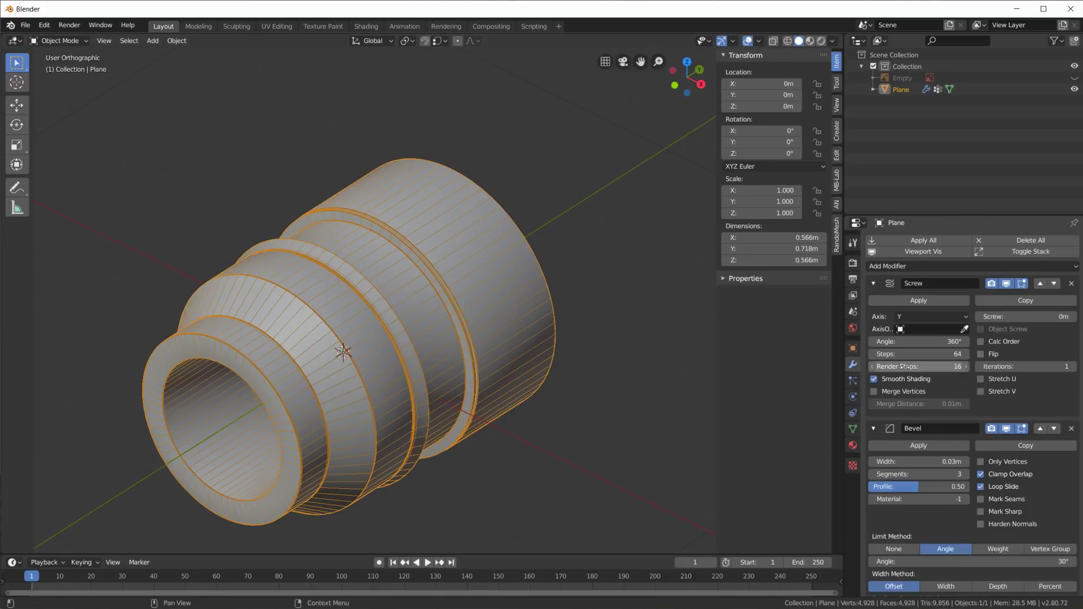
- Turn off the Screw modifier's viewport display, collapse the Screw and Bevel settings, and inspect the bare profile in edit and object mode
left_click(1008, 284)
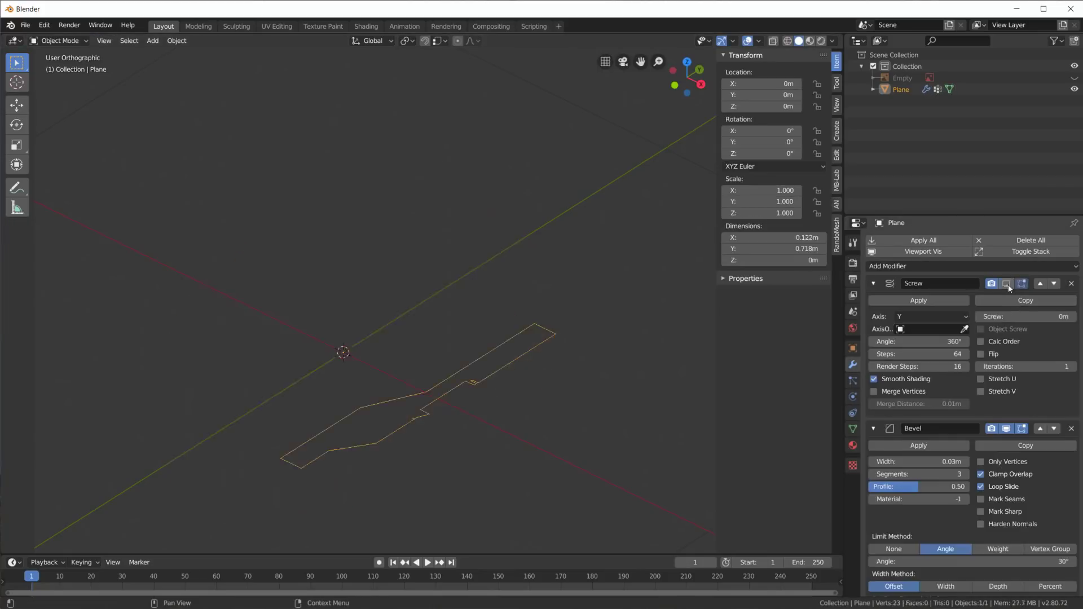
left_click(874, 283)
left_click(874, 303)
key("Tab")
left_click(428, 415)
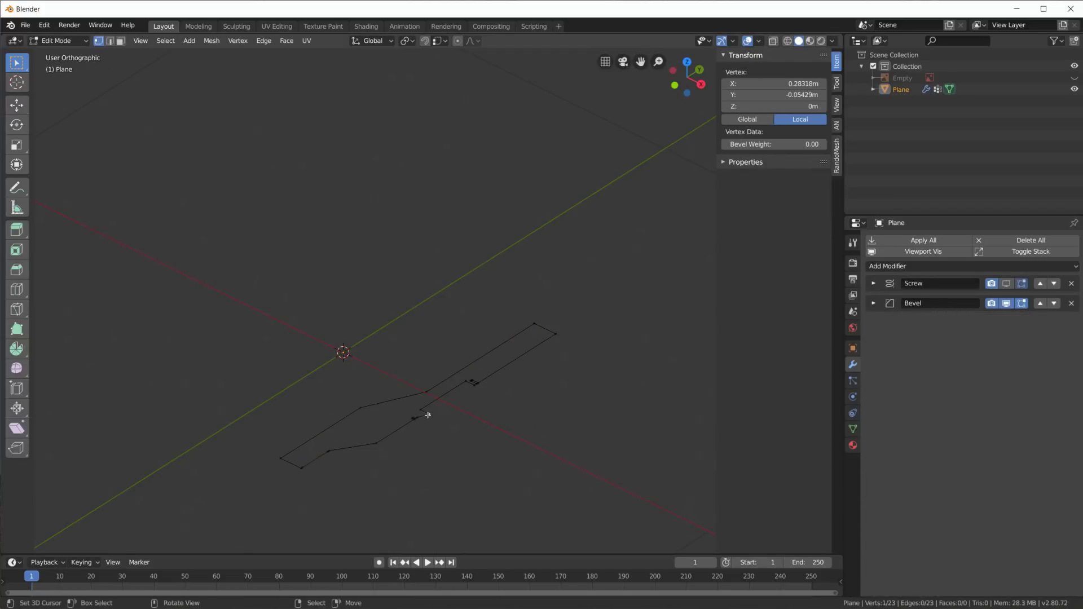
scroll(428, 454, "up", 2)
mouse_move(575, 405)
middle_mouse_down()
mouse_move(585, 447)
mouse_move(575, 358)
mouse_move(584, 395)
middle_mouse_up()
key("Tab")
middle_click_drag(502, 371, 458, 370)
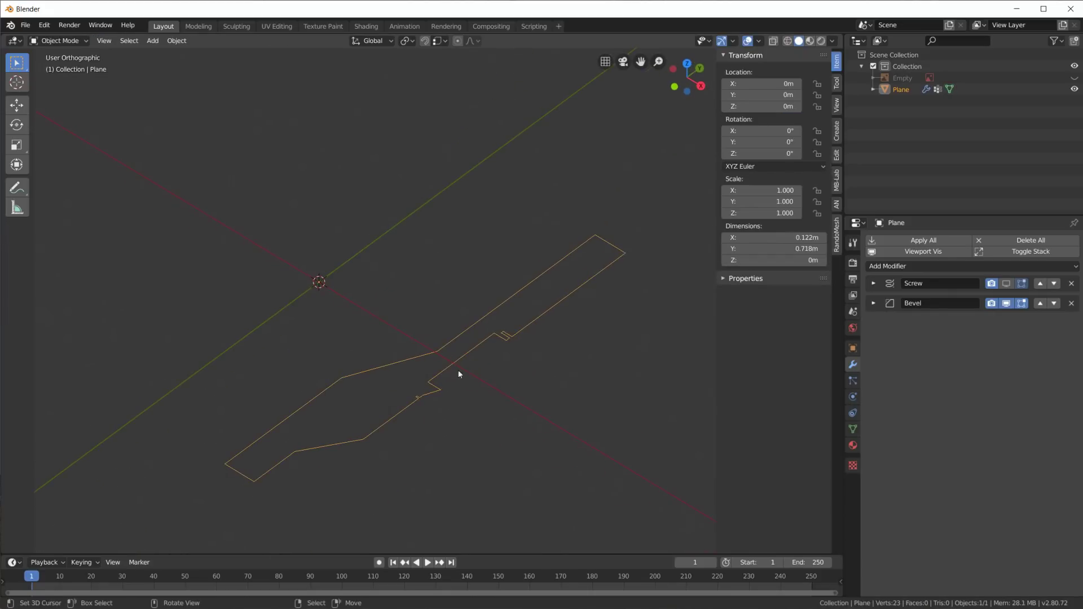
- Give the profile object a new material with a red base color
left_click(853, 445)
left_click(952, 288)
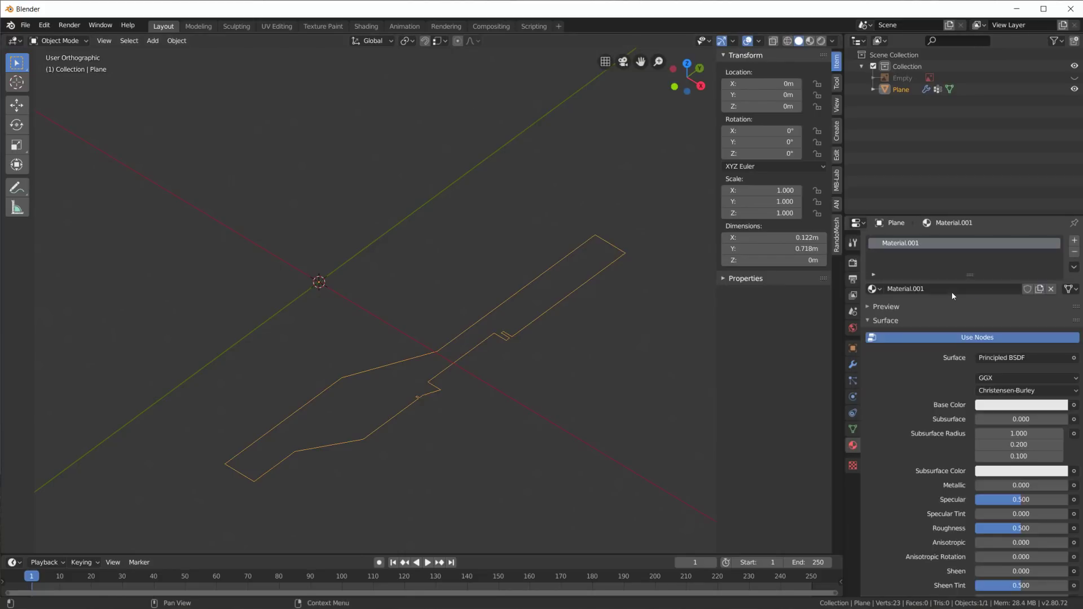
left_click(1012, 404)
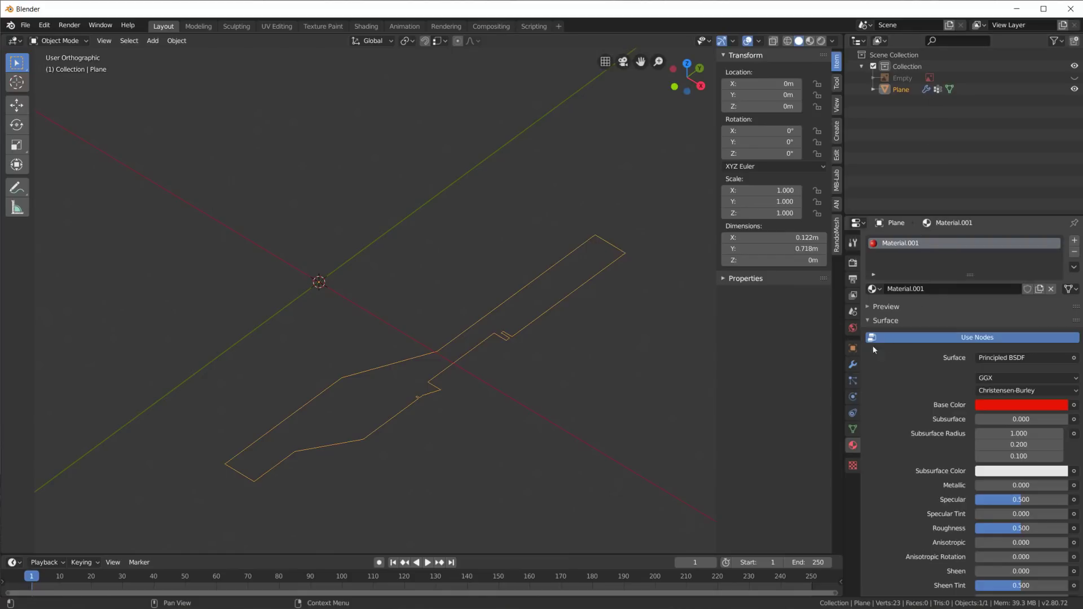
- Turn the Screw modifier's viewport display back on and view the lens body with material preview shading
left_click(852, 364)
left_click(1009, 284)
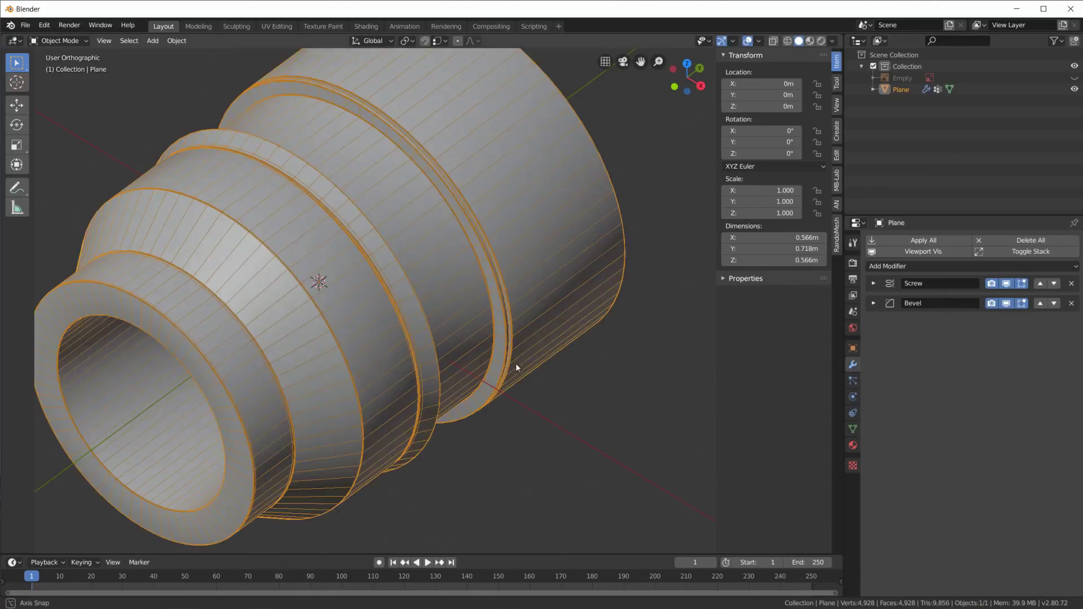
middle_click_drag(516, 363, 525, 382)
left_click(810, 42)
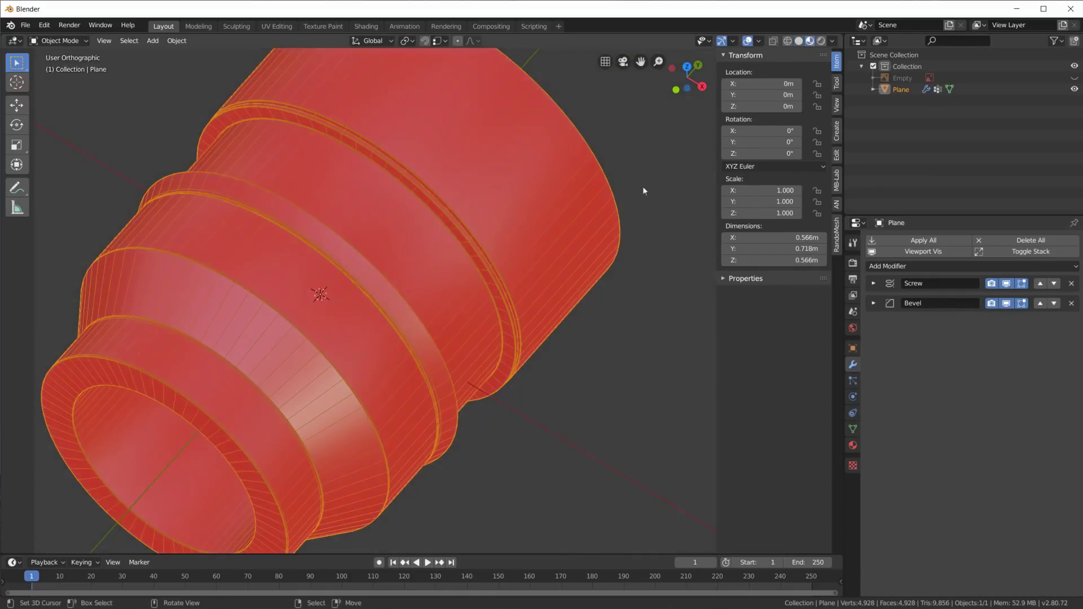
scroll(480, 299, "down", 3)
scroll(479, 299, "up", 2)
mouse_move(480, 299)
middle_mouse_down()
mouse_move(483, 271)
mouse_move(477, 330)
mouse_move(393, 313)
middle_mouse_up()
- Examine the red lens body in edit mode from above and try selecting geometry on the recessed band between the ridges
key("Tab")
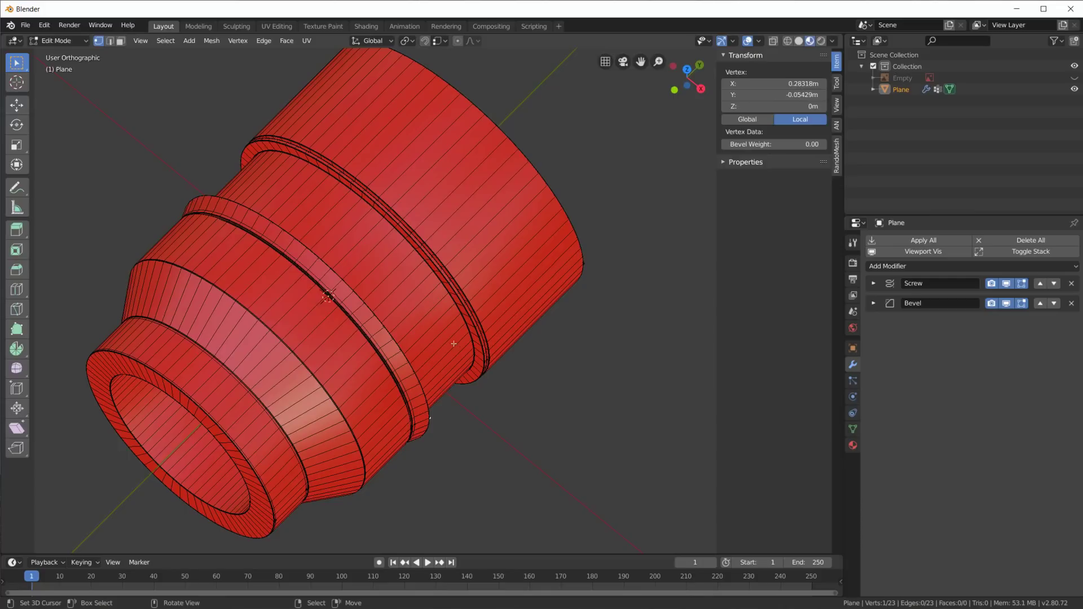
middle_click_drag(452, 354, 441, 341)
key("KP_7")
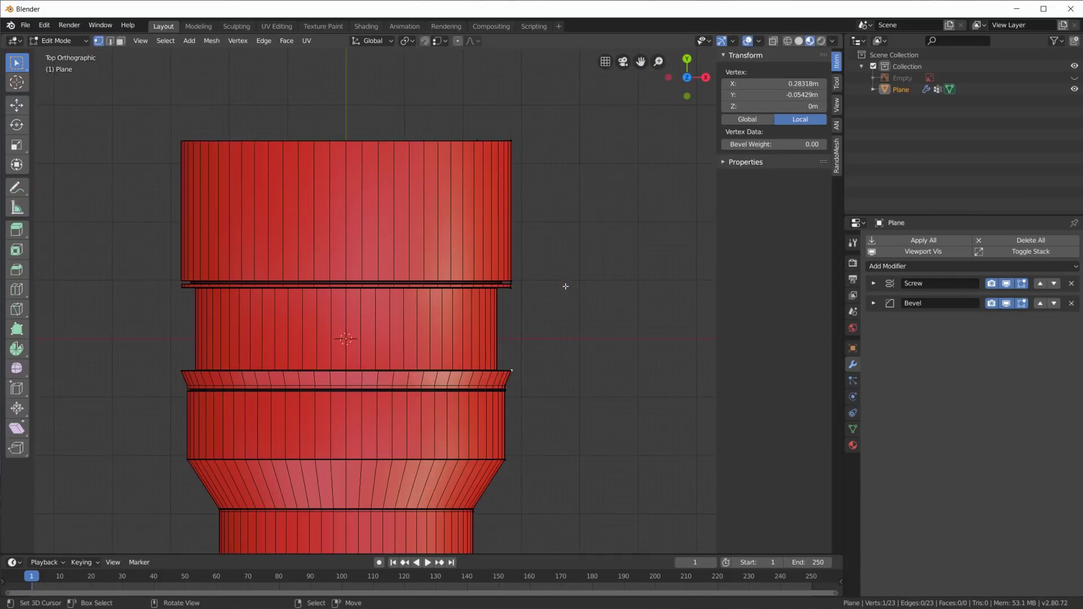
middle_click_drag(540, 317, 596, 280, "shift")
key("Tab")
scroll(527, 324, "up", 2)
key("Tab")
key("alt+a")
right_click(509, 294)
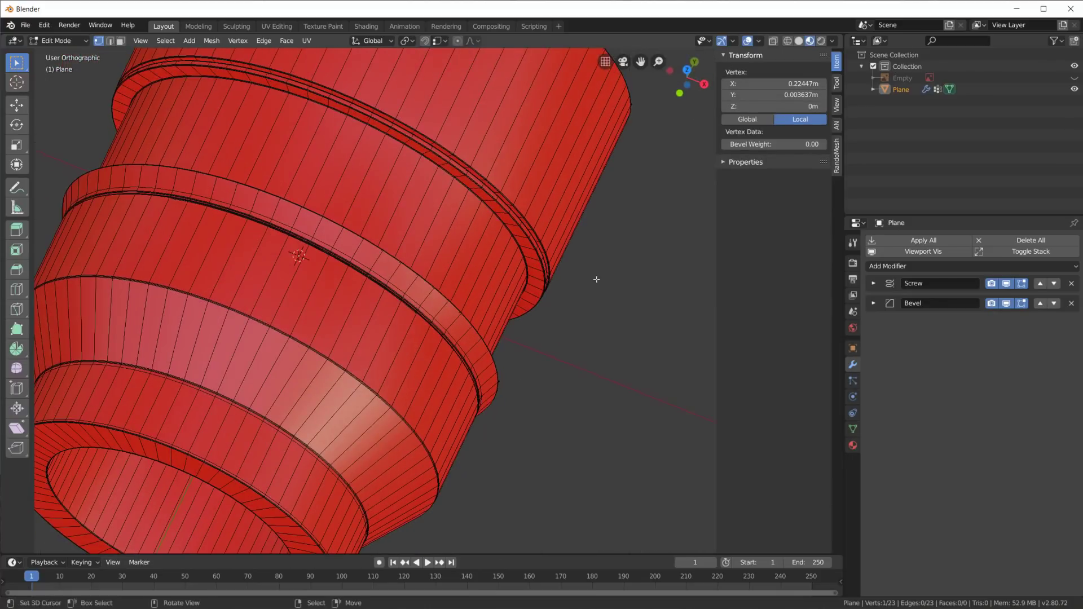
- Turn off the Screw modifier's viewport display and select both end vertices of the profile's recessed middle edge
left_click(1008, 284)
right_click(480, 373)
right_click(527, 275, "shift")
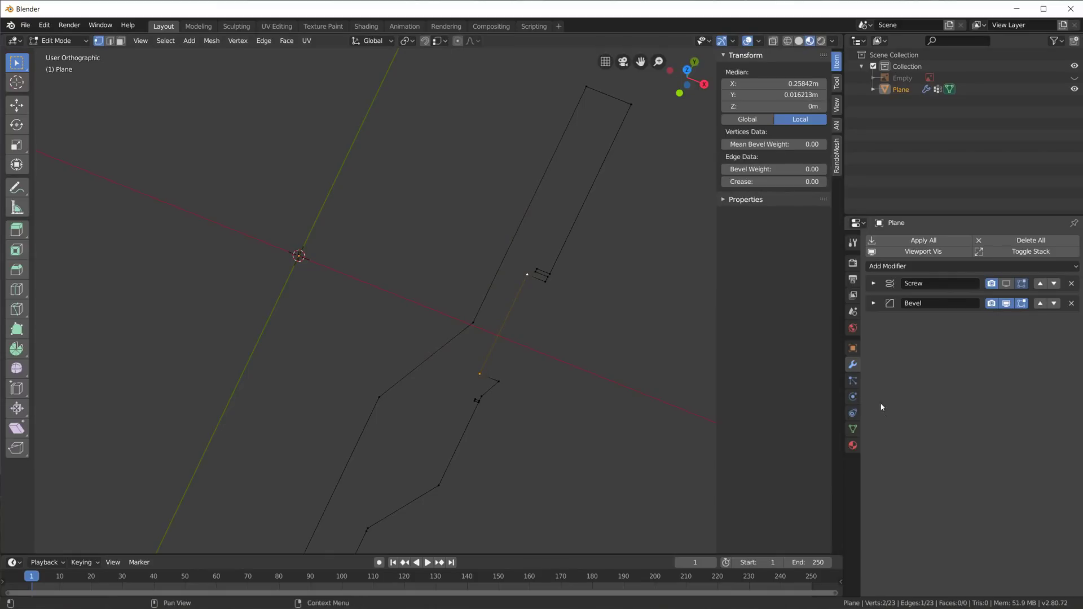
- Add a second material slot and create a new material in it with a blue base color
left_click(852, 445)
left_click(1075, 240)
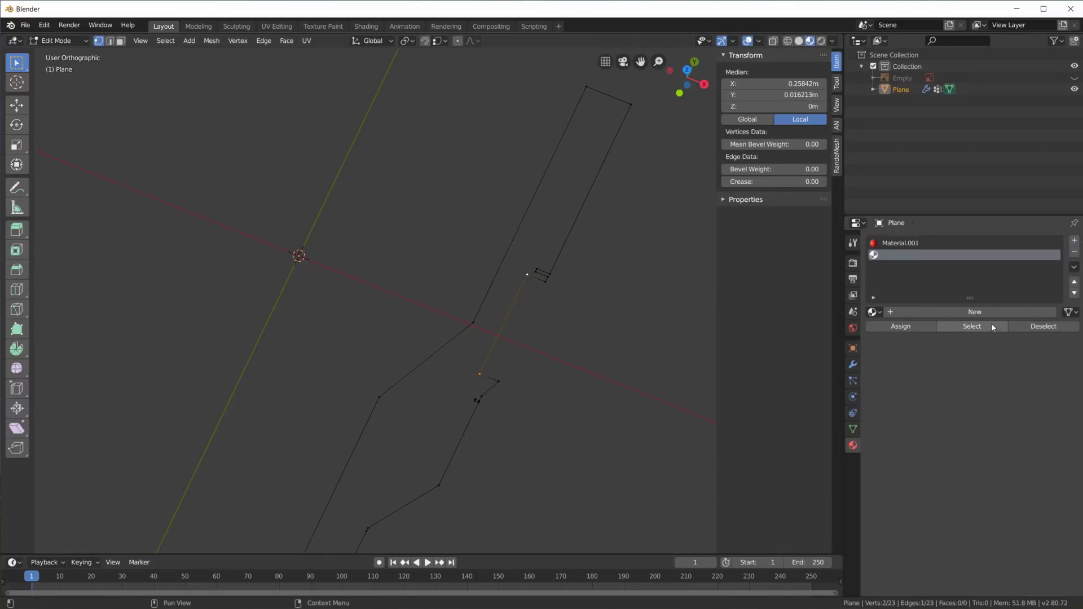
left_click(968, 311)
left_click(988, 441)
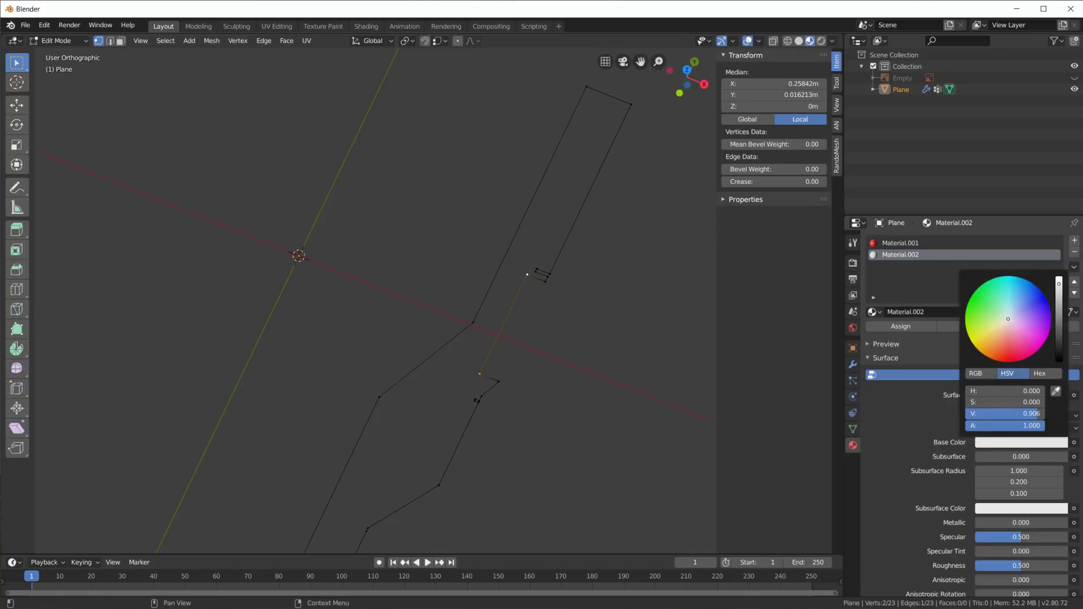
left_click(1041, 293)
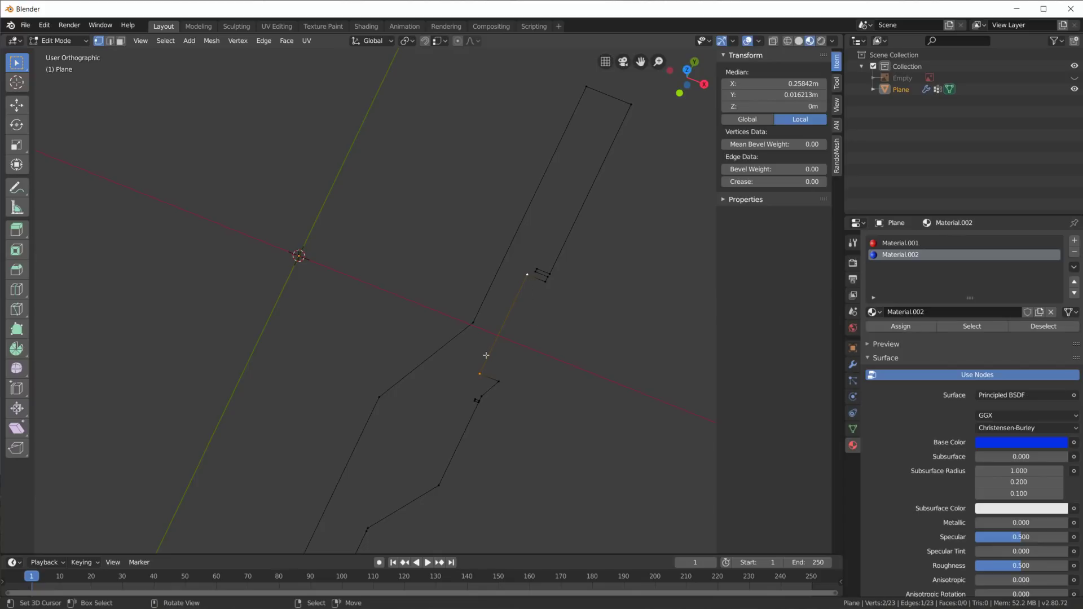
- Return to object mode and re-enable the Screw modifier's viewport display to view the whole lens body
scroll(560, 358, "down", 2)
key("Tab")
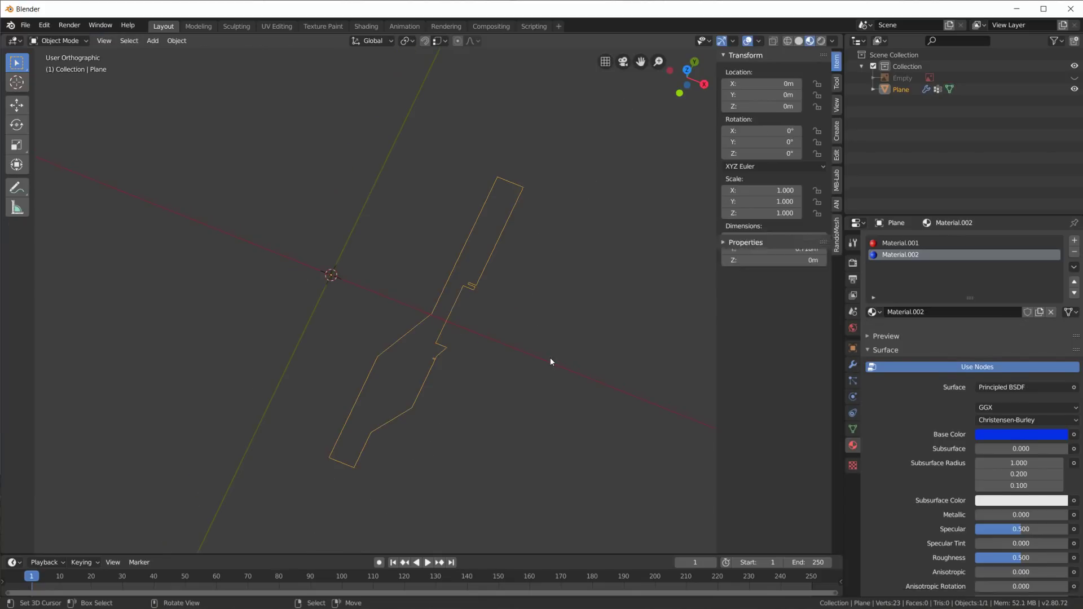
left_click(853, 364)
left_click(1007, 284)
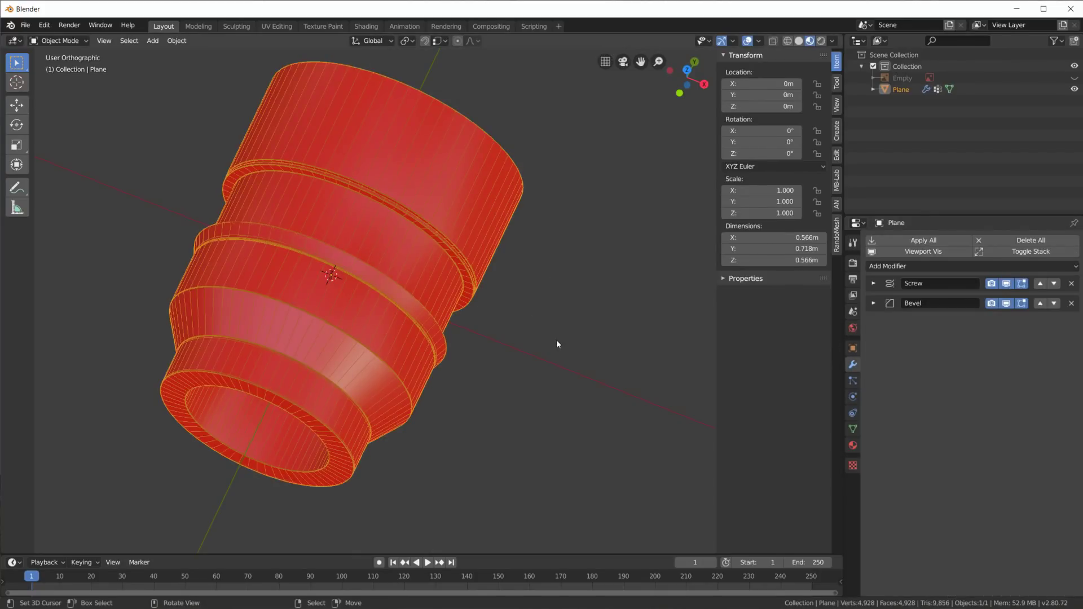
scroll(555, 342, "down", 2)
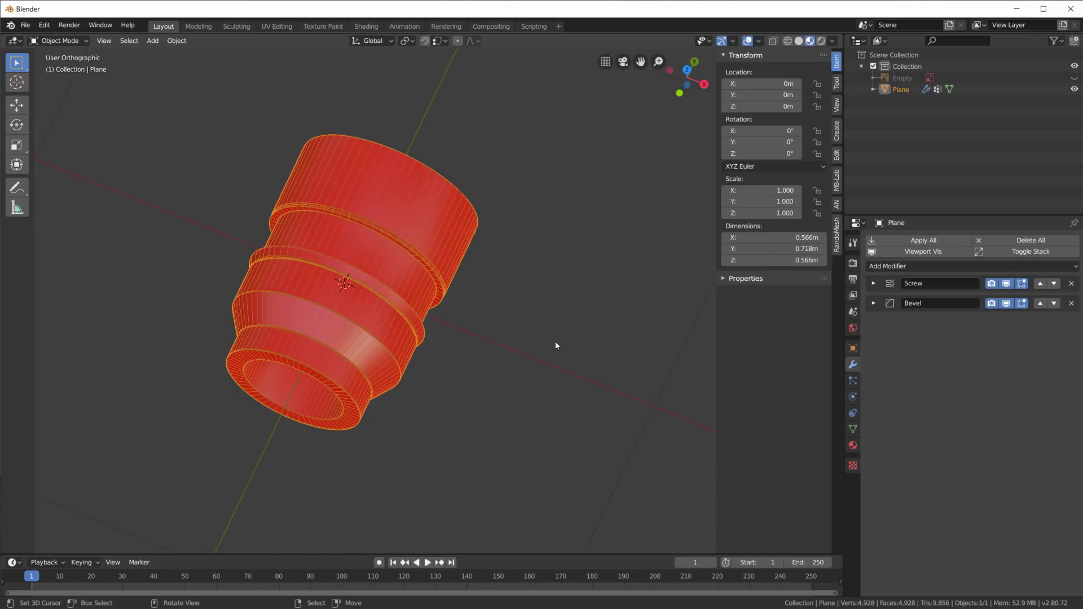
- Extrude the selected middle edge of the lens profile outward by about 0.17 m to form a wide flange
left_click(852, 445)
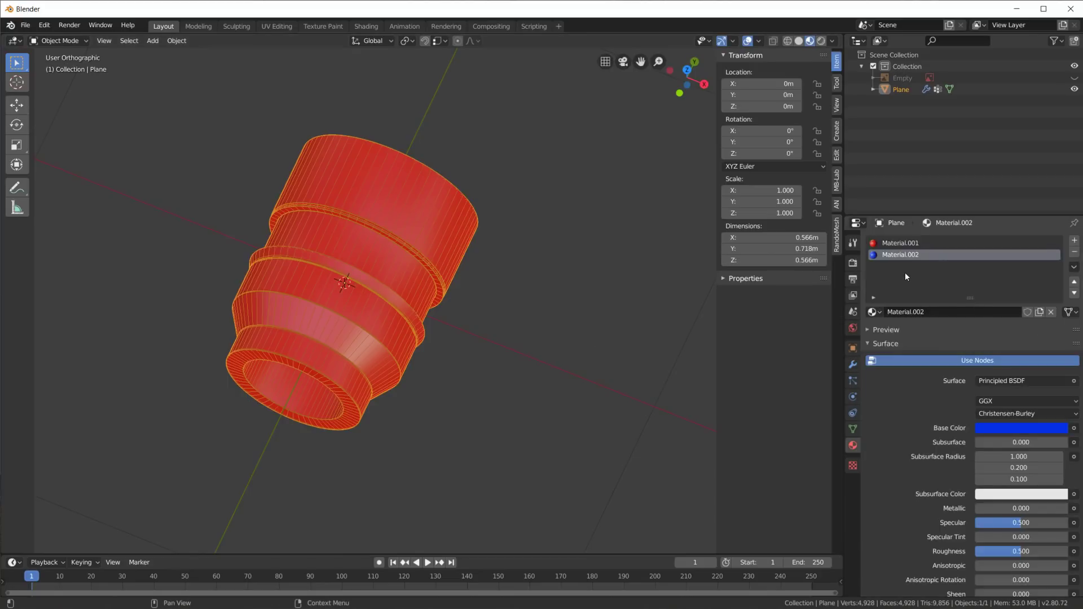
scroll(469, 346, "up", 2)
middle_click_drag(469, 346, 491, 377)
key("Tab")
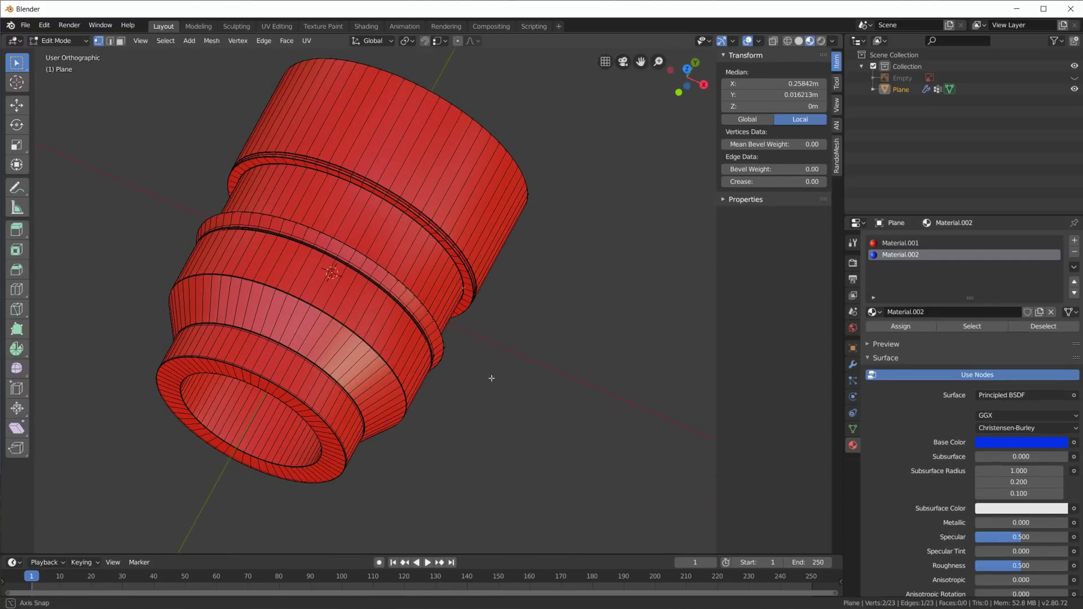
key("e")
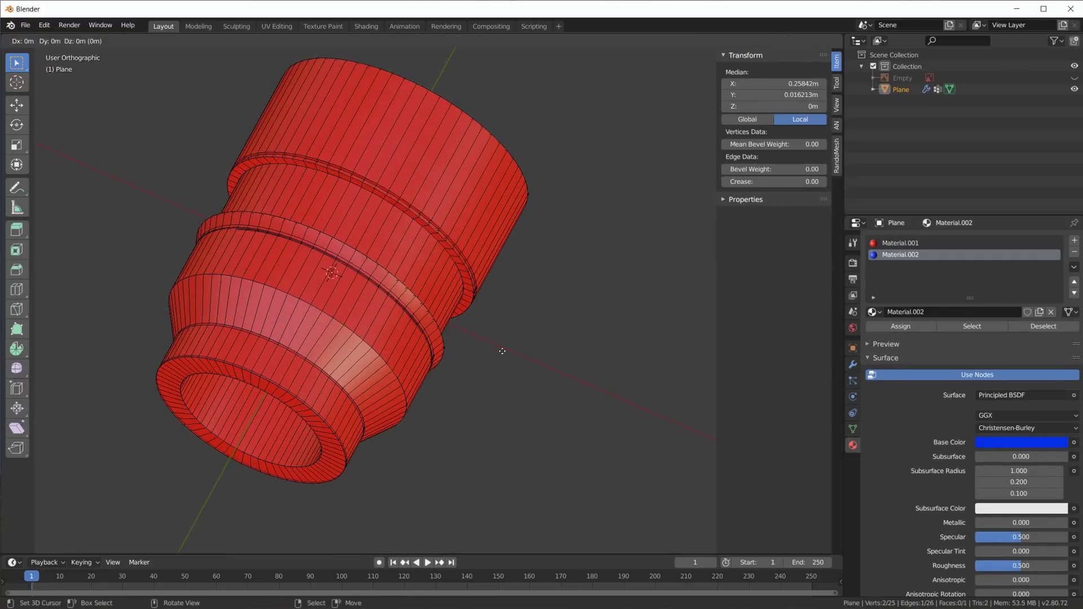
left_click(501, 277)
key("a")
key("alt+a")
- Turn off the Screw modifier's viewport display and select the extruded face of the profile in face mode
left_click(853, 364)
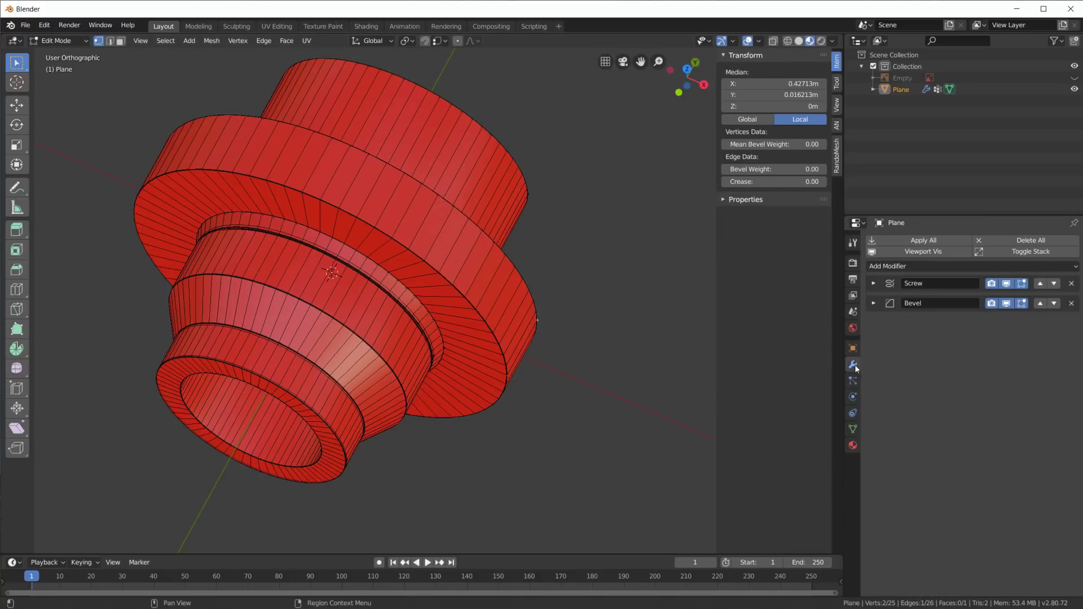
left_click(1006, 283)
scroll(520, 346, "up", 1)
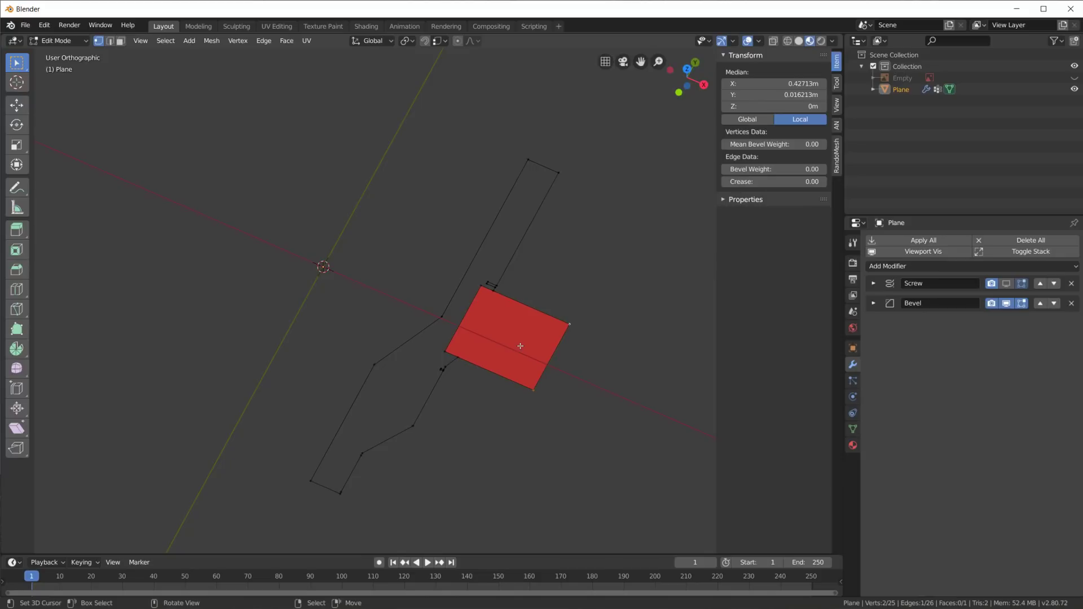
key("3")
left_click(511, 337)
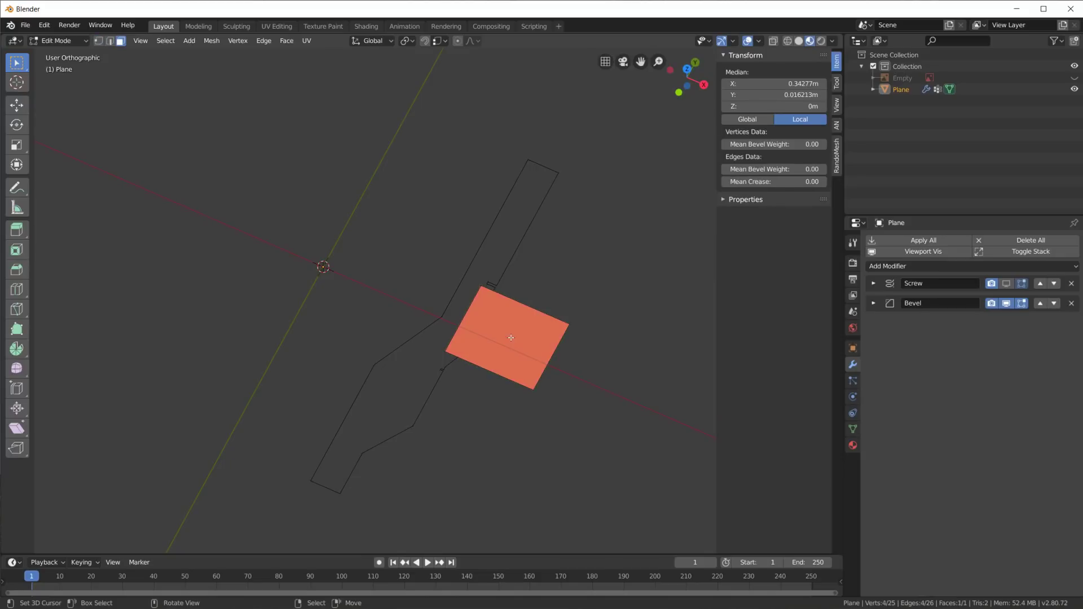
- Assign the blue Material.002 to the selected face and return to object mode
left_click(852, 445)
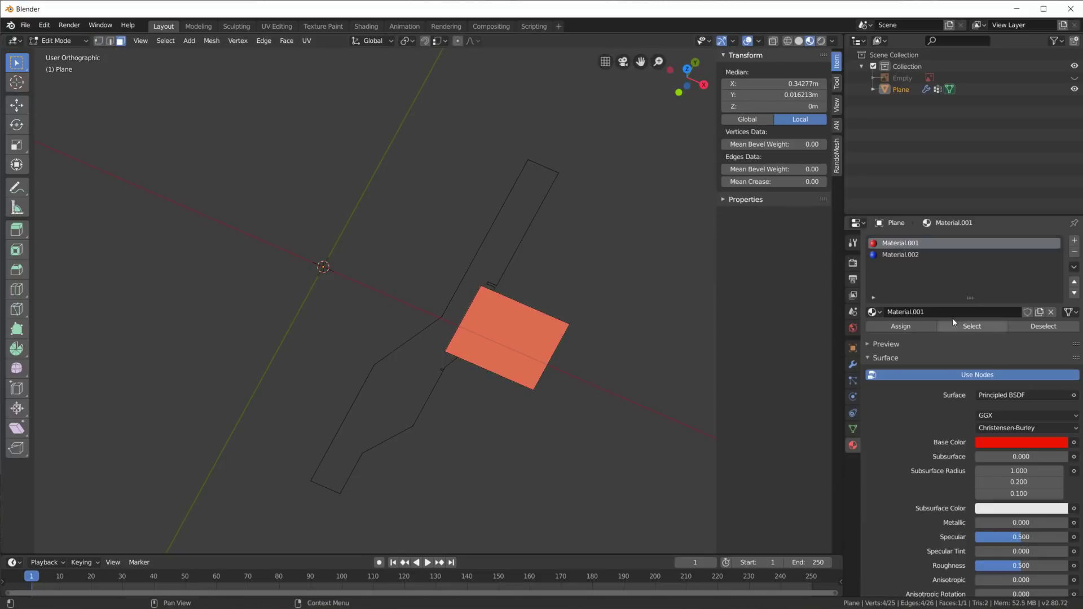
left_click(984, 255)
left_click(909, 323)
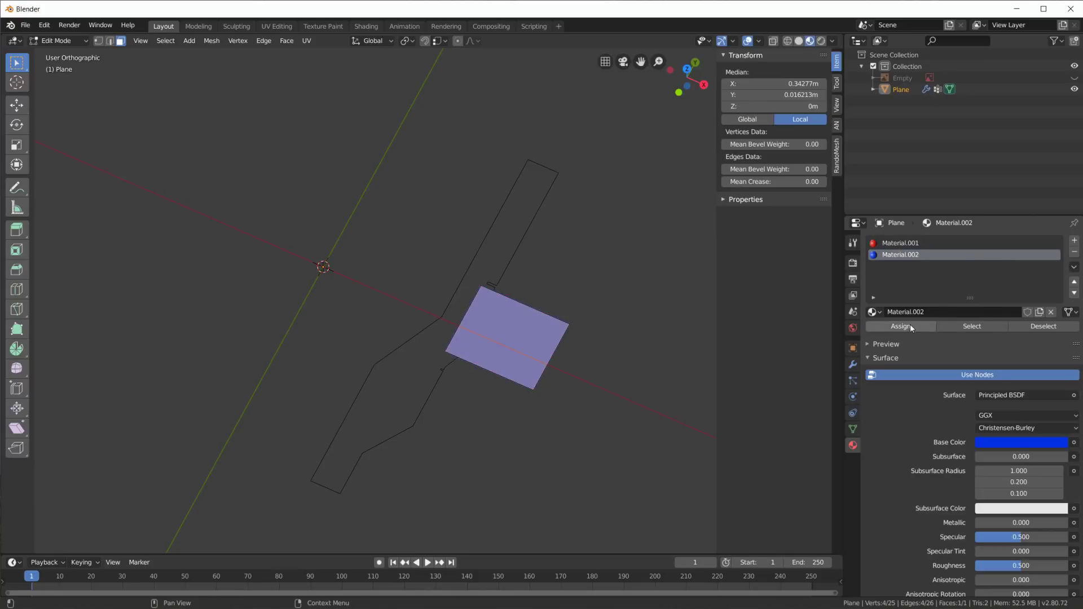
key("Tab")
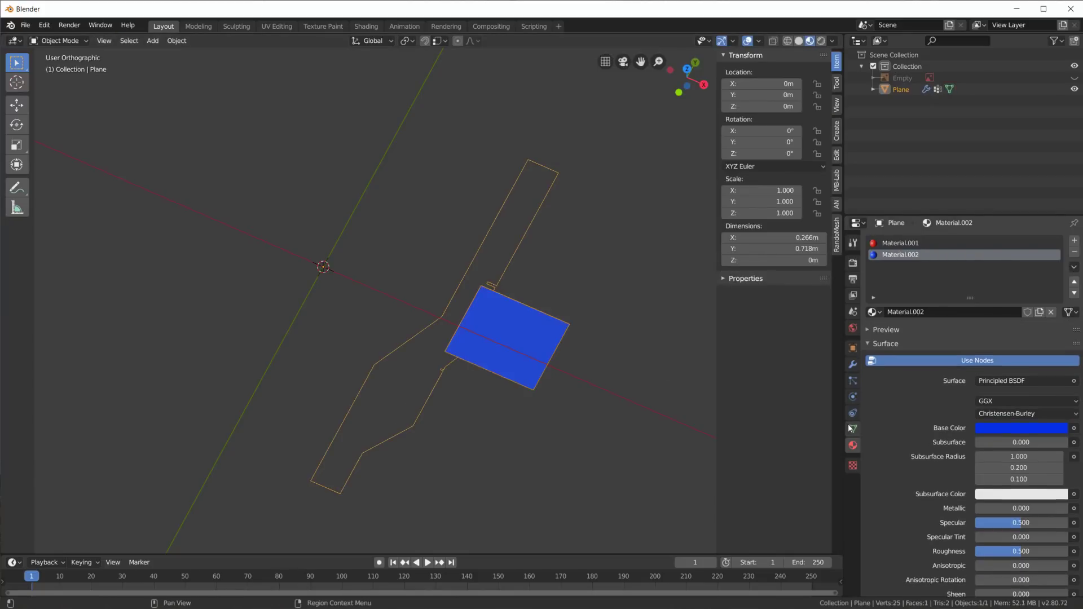
- Re-enable the Screw modifier's viewport display to view the revolved body with its separately colored flange
left_click(852, 348)
left_click(852, 364)
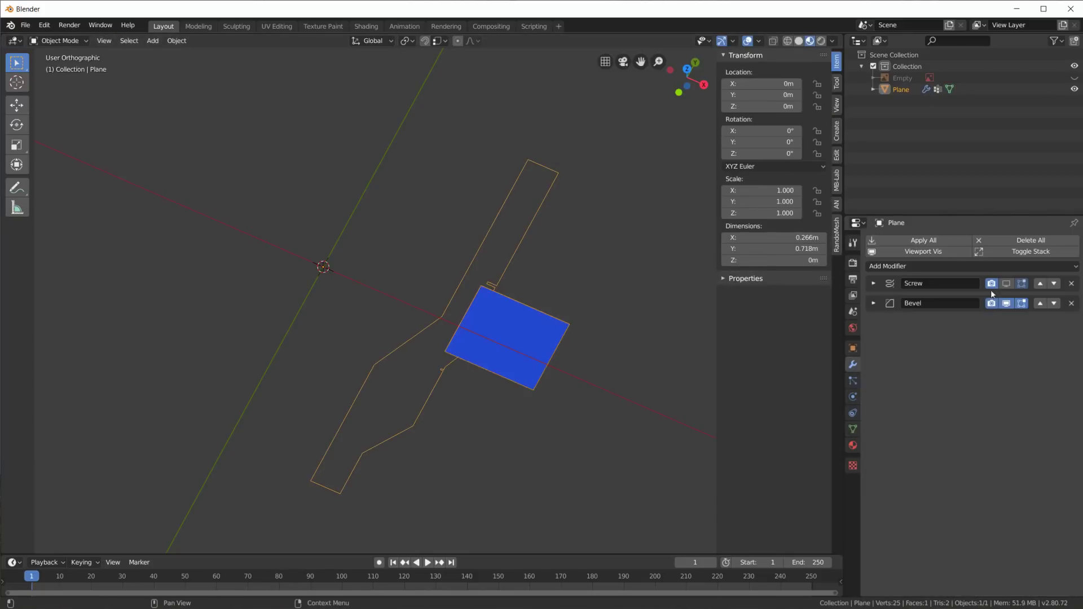
left_click(1007, 283)
middle_click_drag(634, 430, 553, 428)
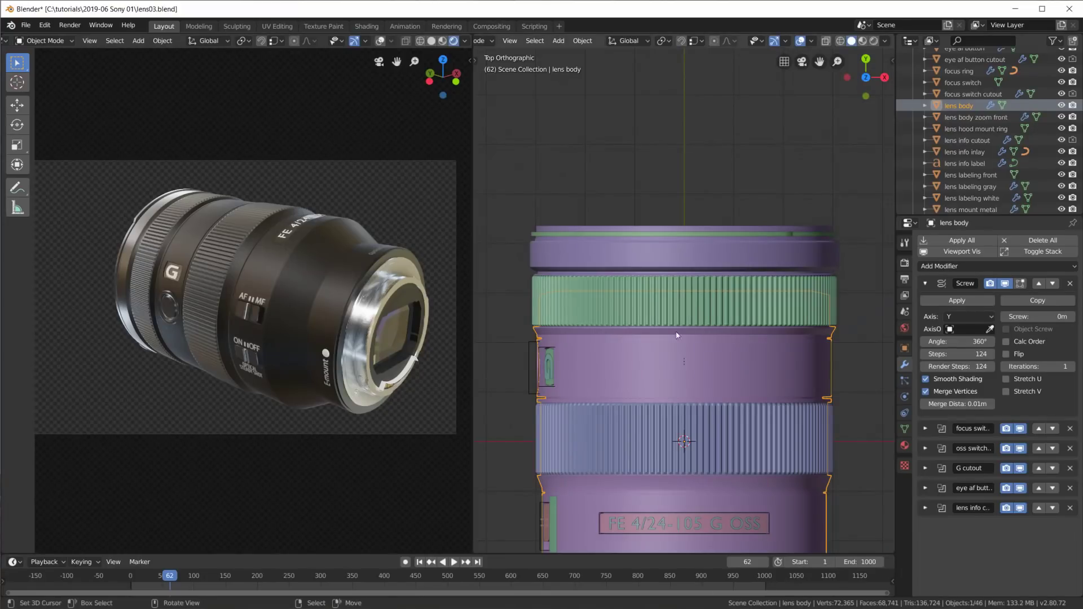
- Examine the finished lens in lens03.blend up close, from the G badge to the seams around the front rings
scroll(712, 399, "up", 2)
middle_click_drag(229, 271, 297, 359, "alt")
scroll(281, 243, "up", 7)
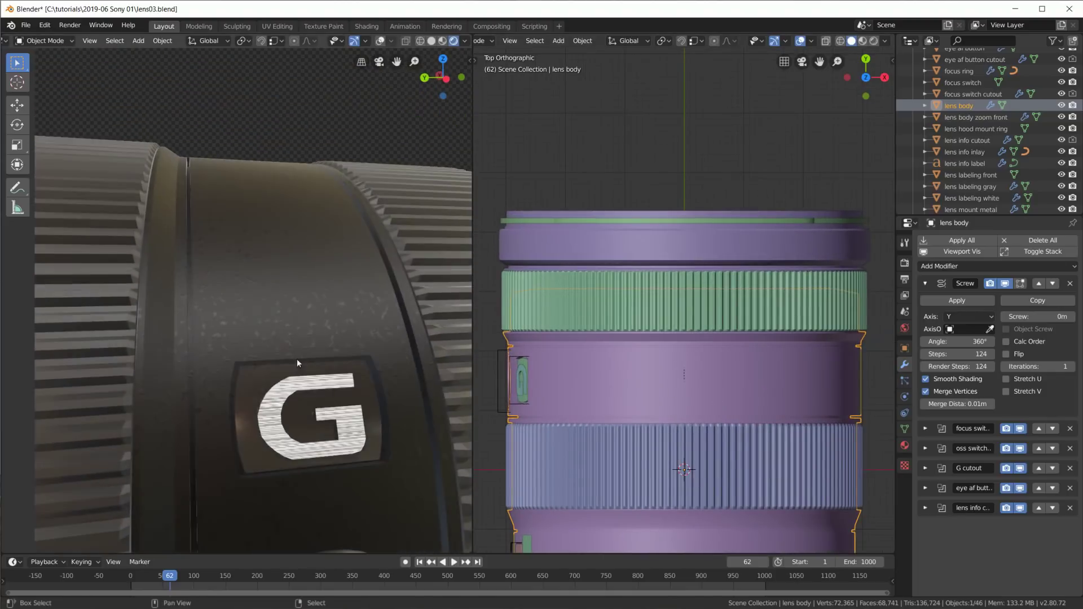
scroll(259, 322, "down", 2)
middle_click_drag(243, 321, 338, 318)
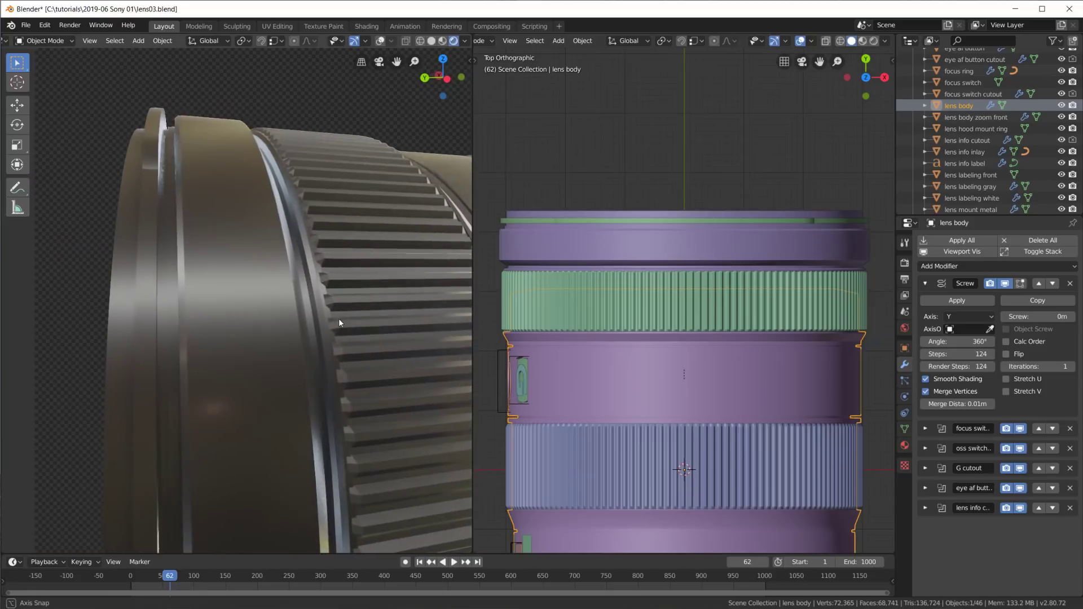
middle_click_drag(827, 287, 778, 276, "shift")
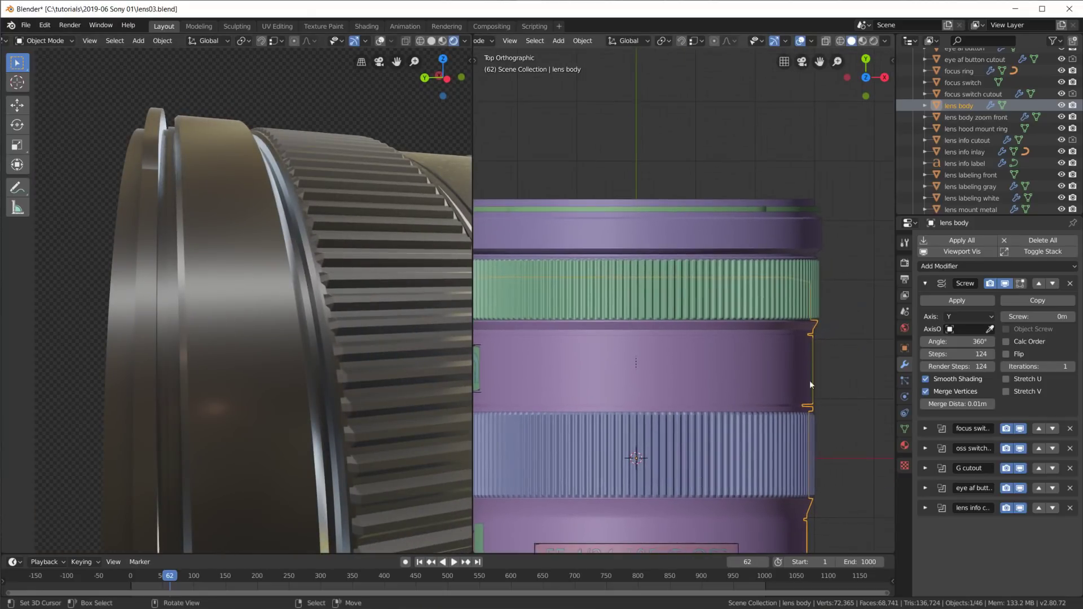
- Select the lens body zoom front object and turn off its Screw modifier's viewport display
left_click(782, 228)
middle_click_drag(782, 228, 810, 228, "shift")
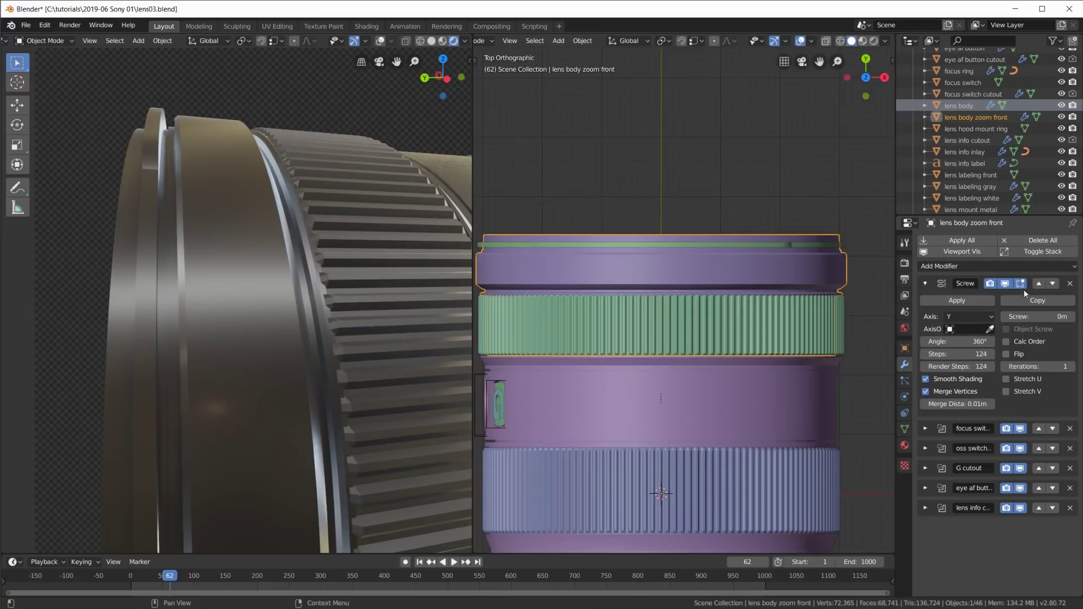
left_click(1005, 283)
scroll(842, 299, "down", 2)
scroll(845, 296, "up", 1)
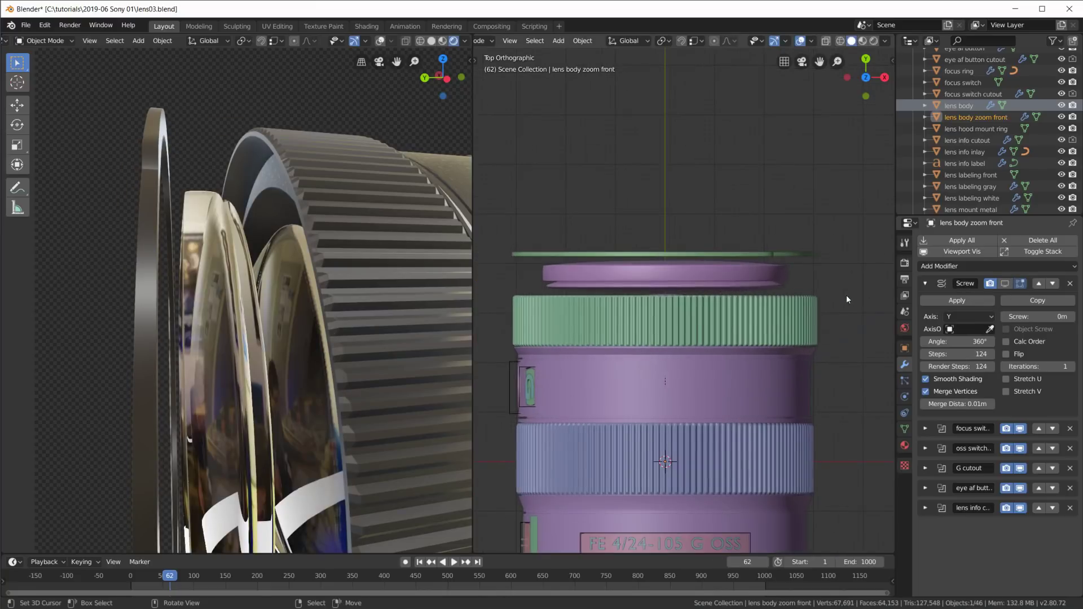
left_click(967, 119)
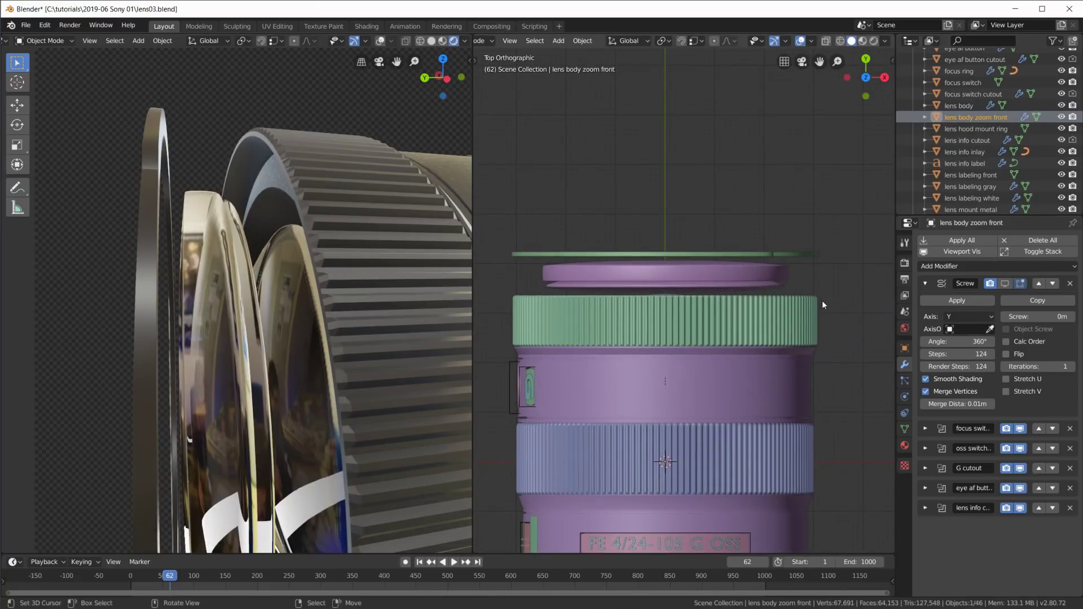
- Isolate the lens body zoom front profile in edit mode to examine it, then restore the full view and Screw display
key("Tab")
scroll(821, 300, "up", 2)
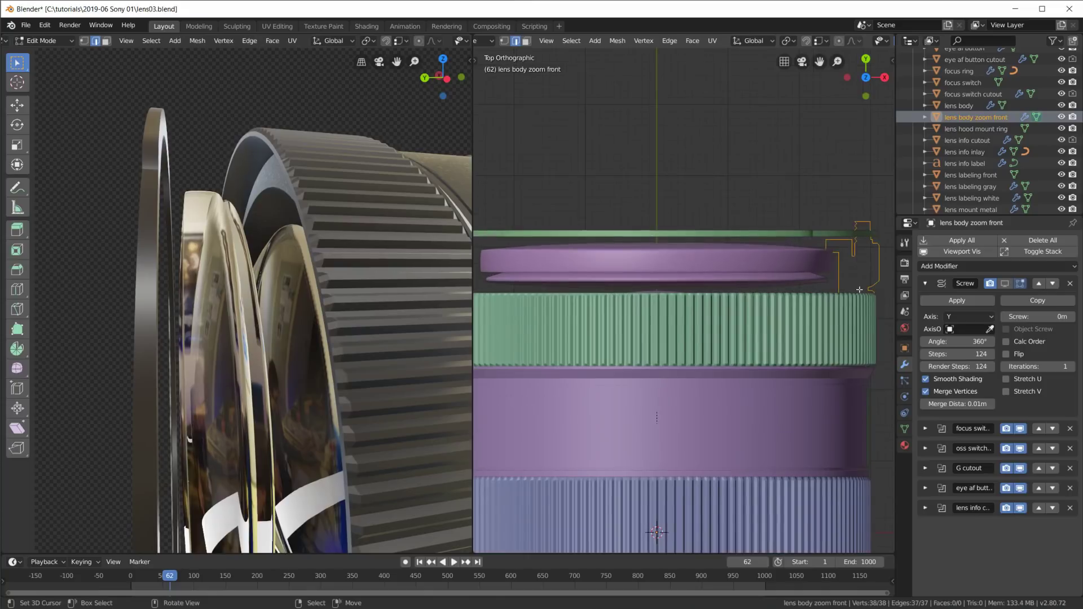
key("KP_Divide")
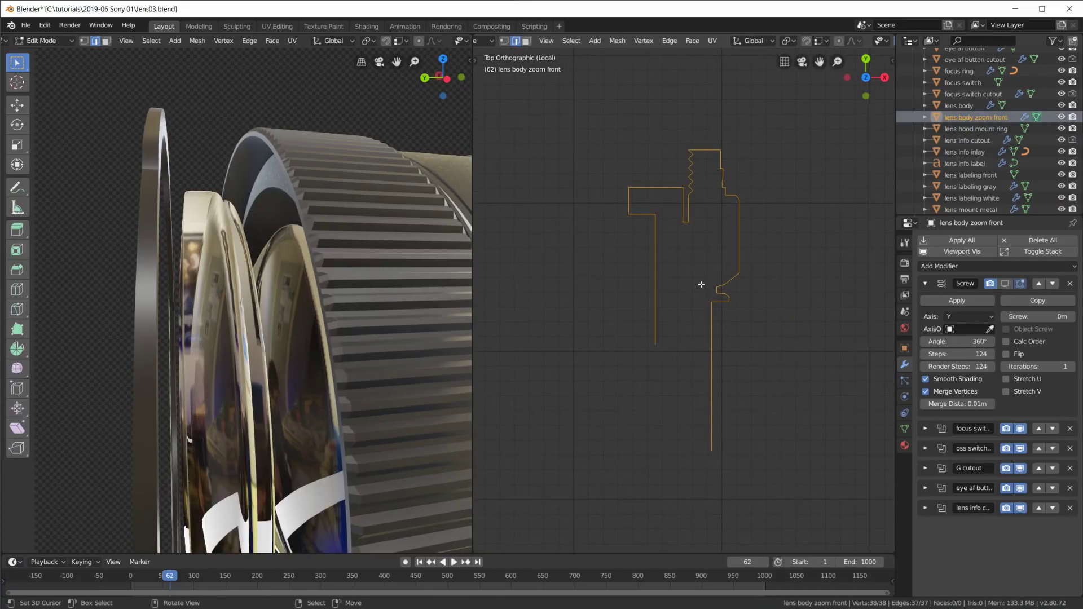
key("KP_Divide")
key("Tab")
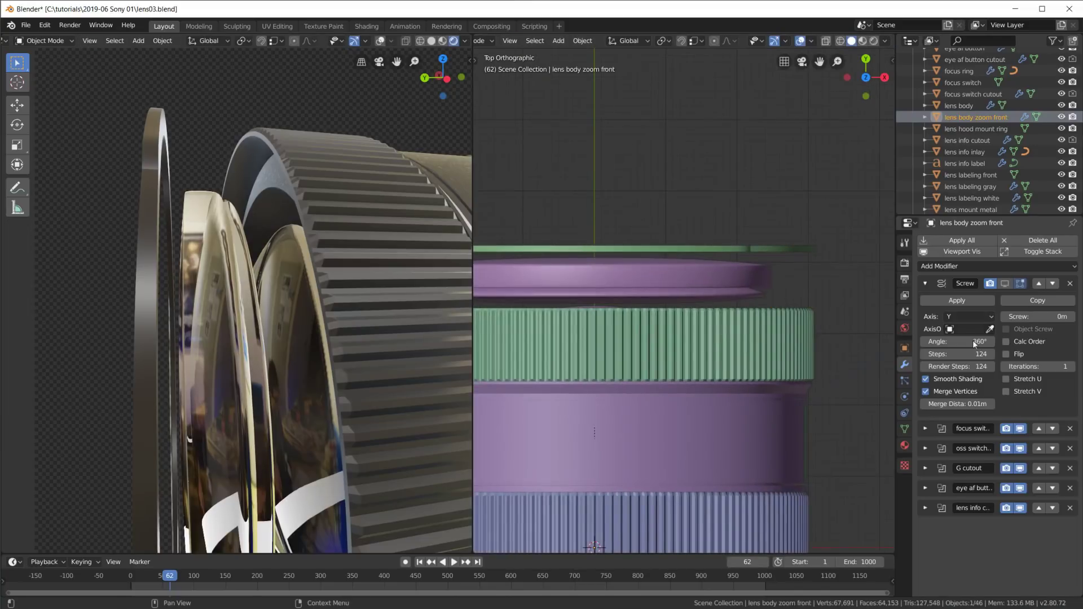
left_click(1005, 283)
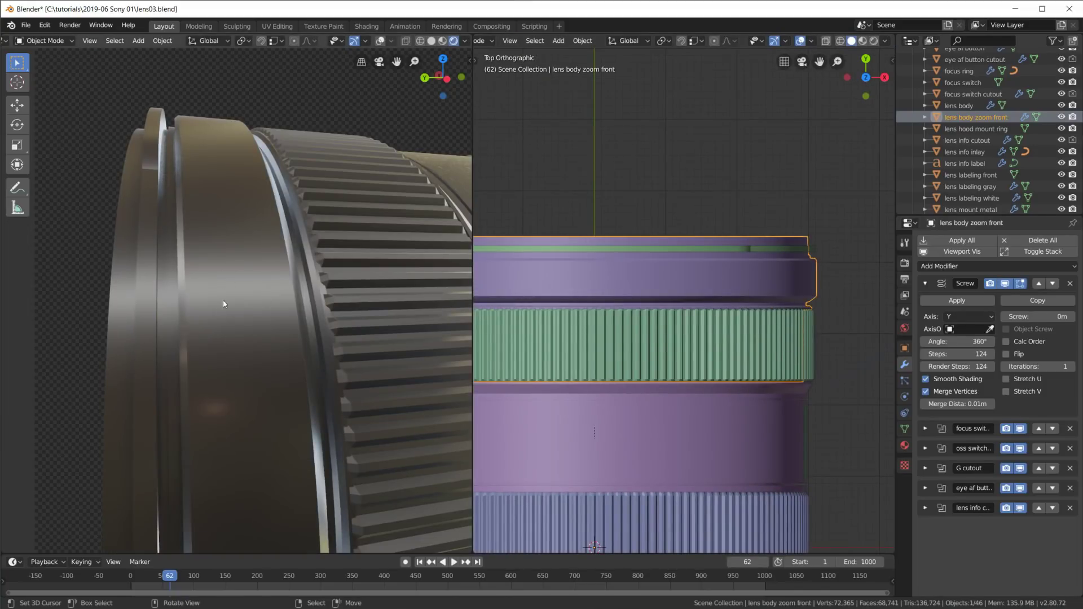
- Select the lens body object and examine its extent in the full lens, including the rear mount
scroll(232, 316, "down", 2)
scroll(674, 346, "down", 10, "shift")
right_click(722, 303)
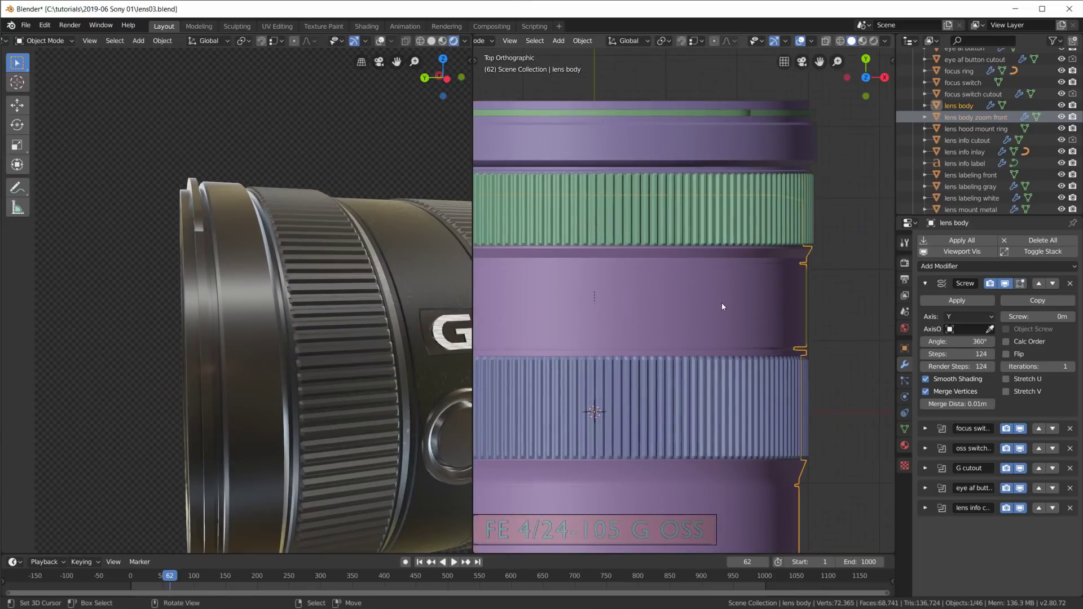
scroll(749, 374, "down", 4)
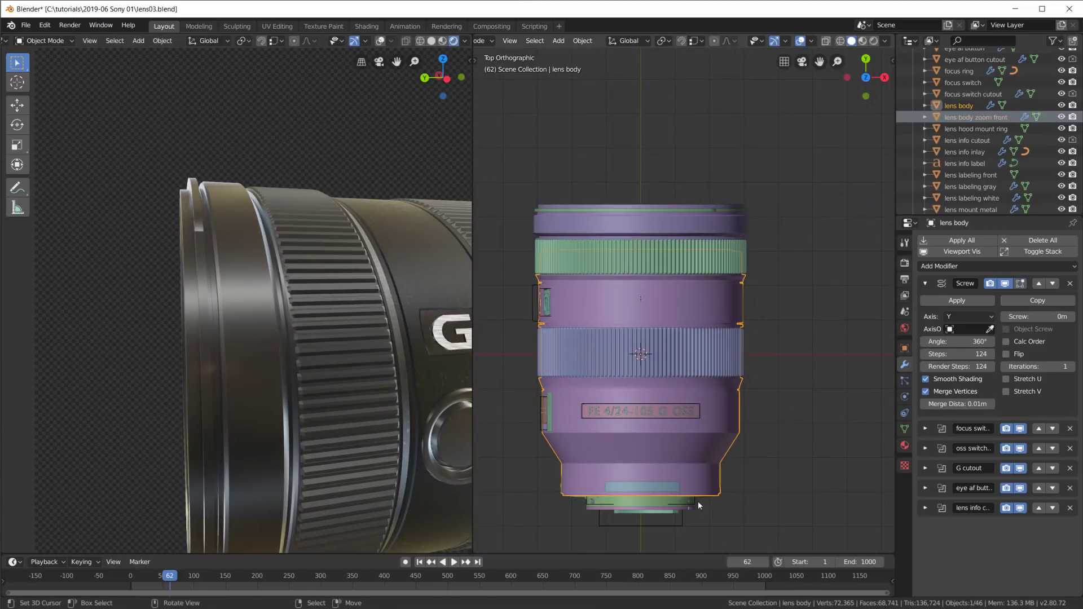
middle_click_drag(398, 351, 208, 398)
scroll(353, 351, "down", 5)
scroll(207, 398, "up", 5)
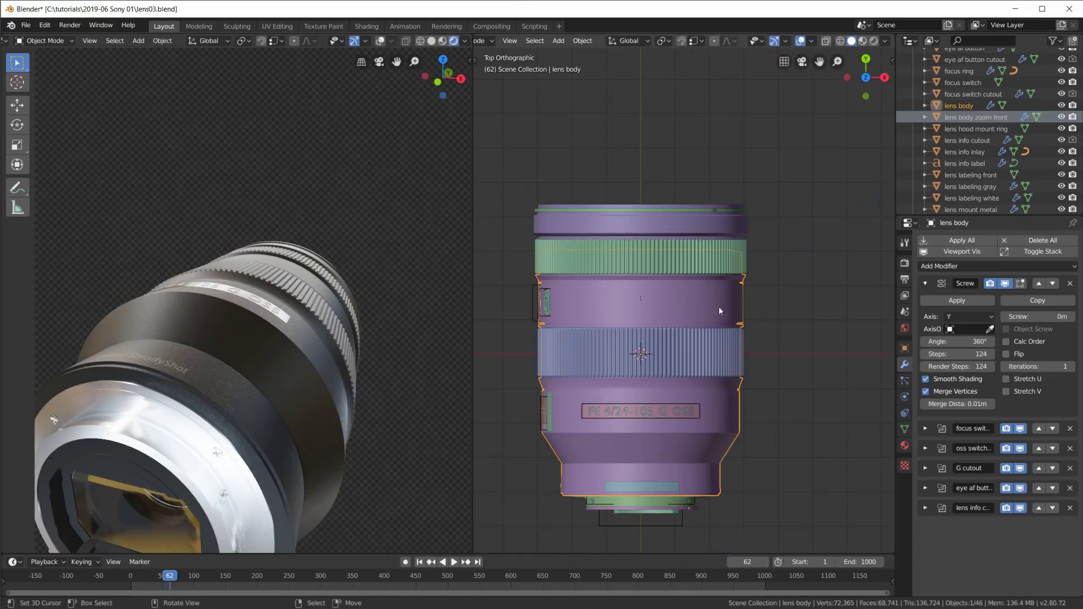
- Examine the separate parts along the lens's side and select the zoom ring to see where it sits
middle_click_drag(238, 315, 349, 344)
middle_click_drag(709, 408, 775, 357)
scroll(775, 357, "up", 3)
scroll(775, 357, "down", 3)
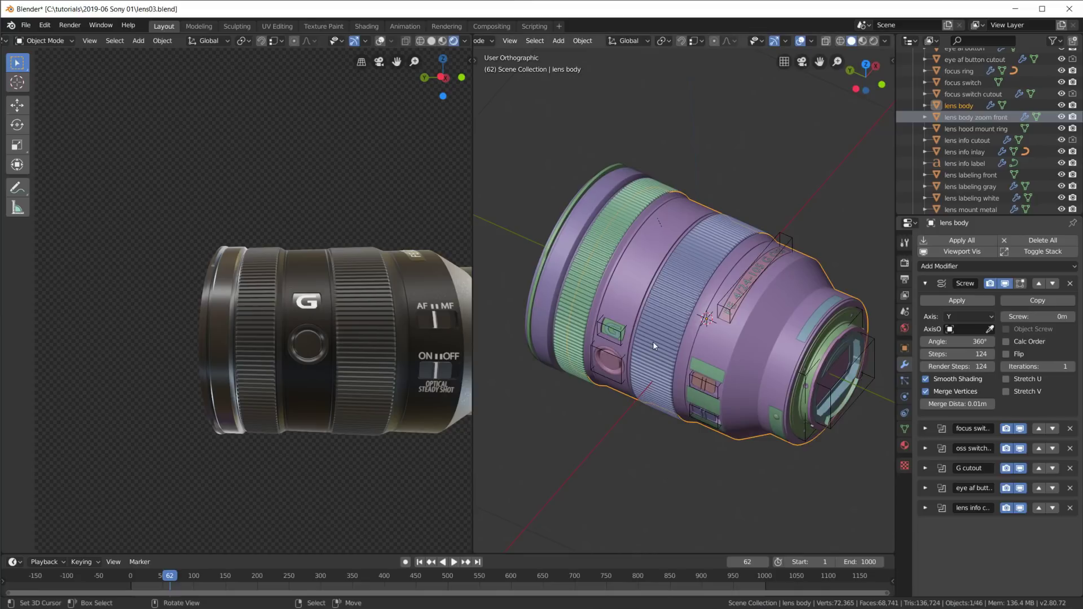
mouse_move(651, 342)
middle_mouse_down()
mouse_move(682, 329)
mouse_move(664, 321)
mouse_move(681, 329)
mouse_move(686, 316)
mouse_move(685, 367)
mouse_move(716, 370)
mouse_move(736, 337)
mouse_move(641, 331)
middle_mouse_up()
left_click(686, 367)
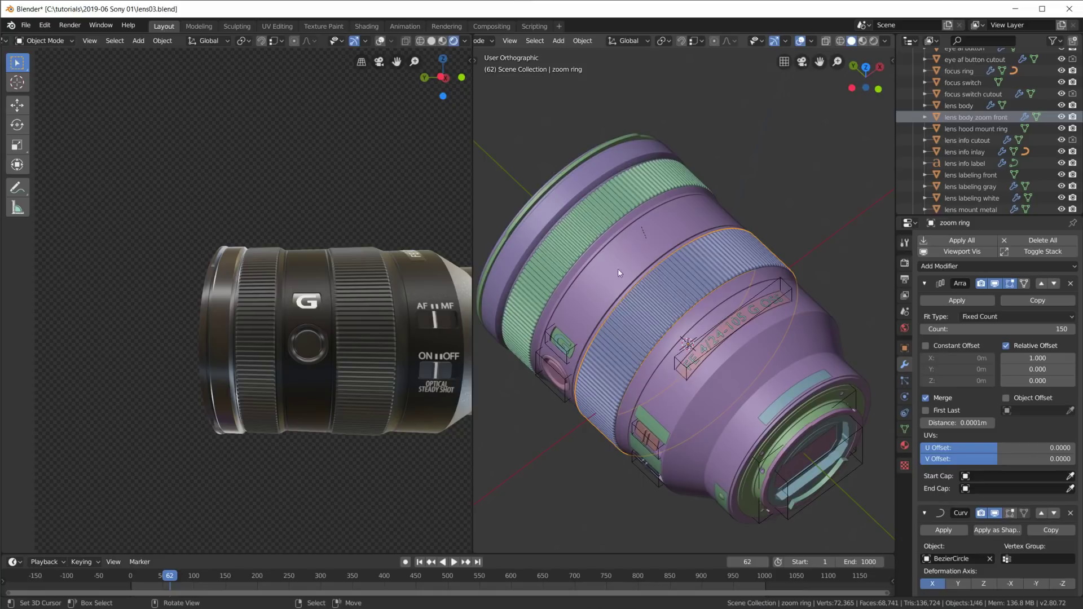
middle_click_drag(675, 345, 635, 330)
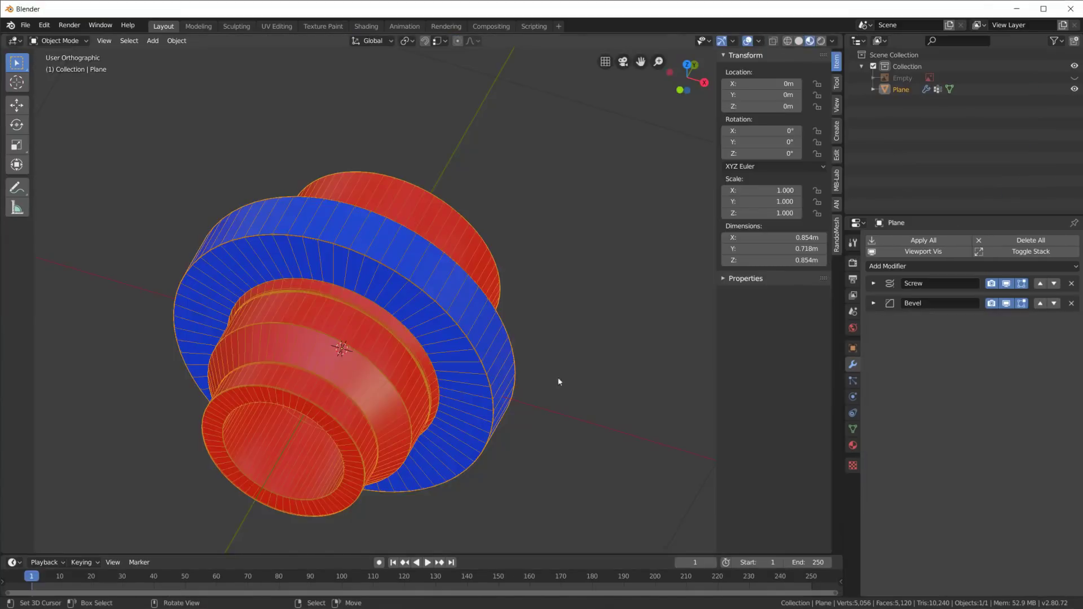
- Delete the red and blue revolved lens object from the practice scene
scroll(429, 326, "down", 4)
key("x")
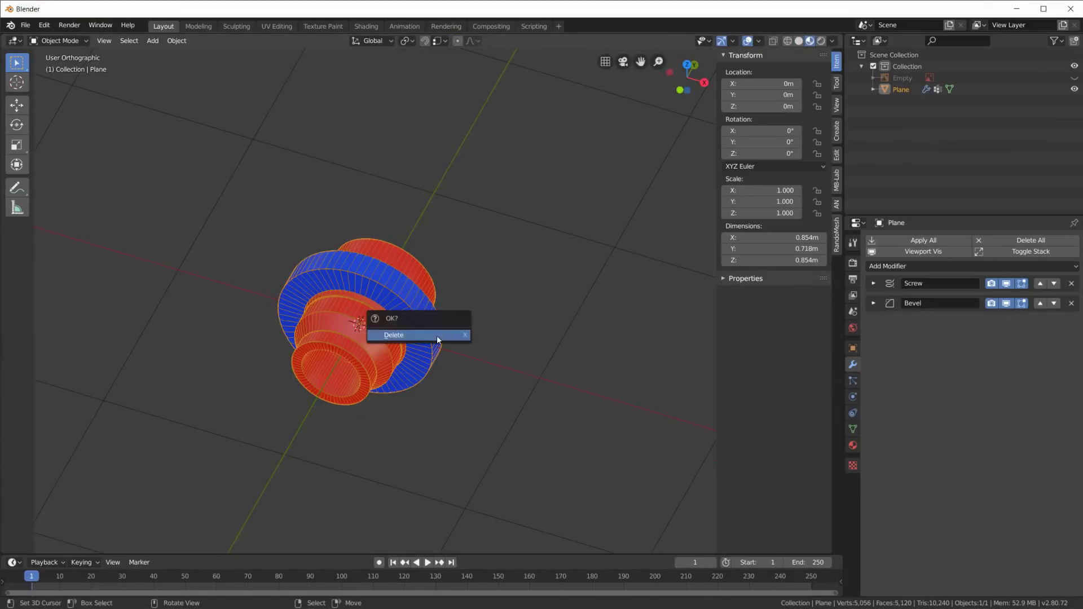
left_click(436, 335)
- Switch to the top orthographic view, unhide the Empty reference image, and examine the lens photo's rings and switches
key("KP_7")
middle_click_drag(463, 330, 550, 316, "shift")
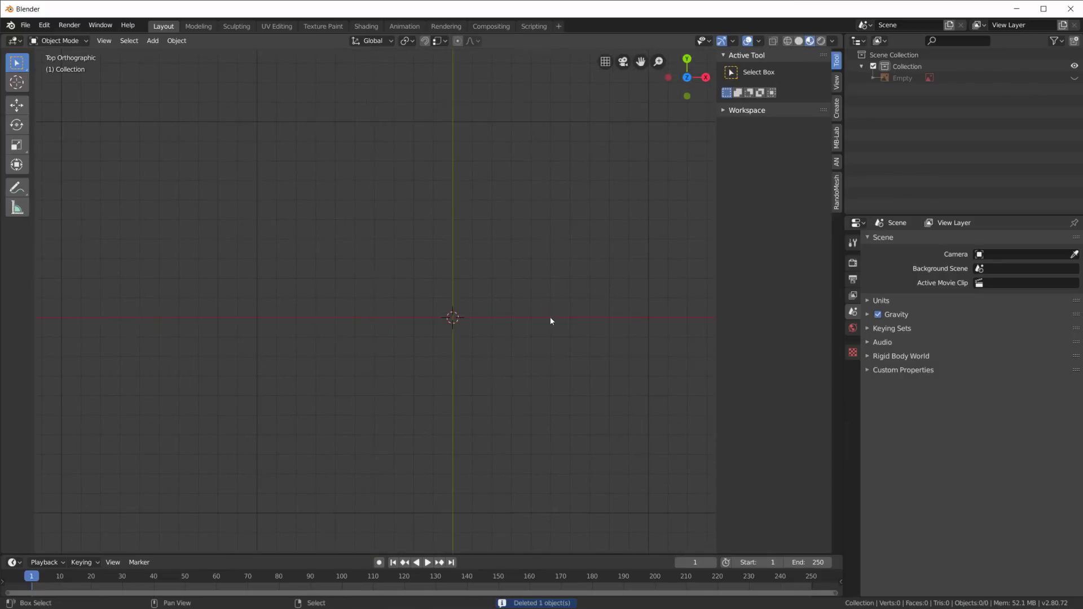
left_click(1075, 78)
scroll(428, 321, "up", 6)
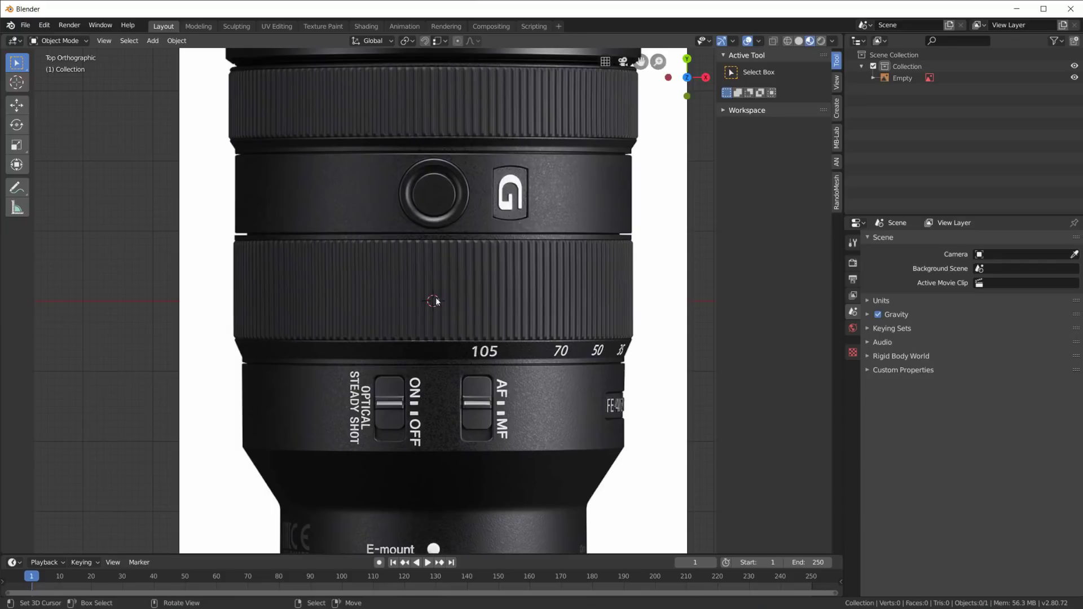
scroll(439, 308, "down", 6)
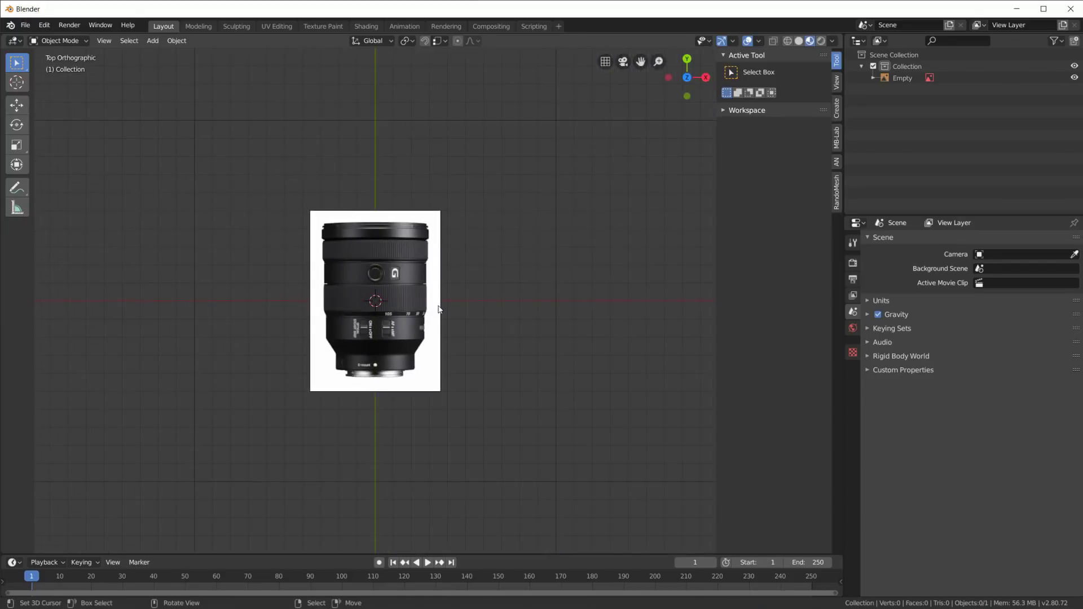
scroll(398, 310, "up", 7)
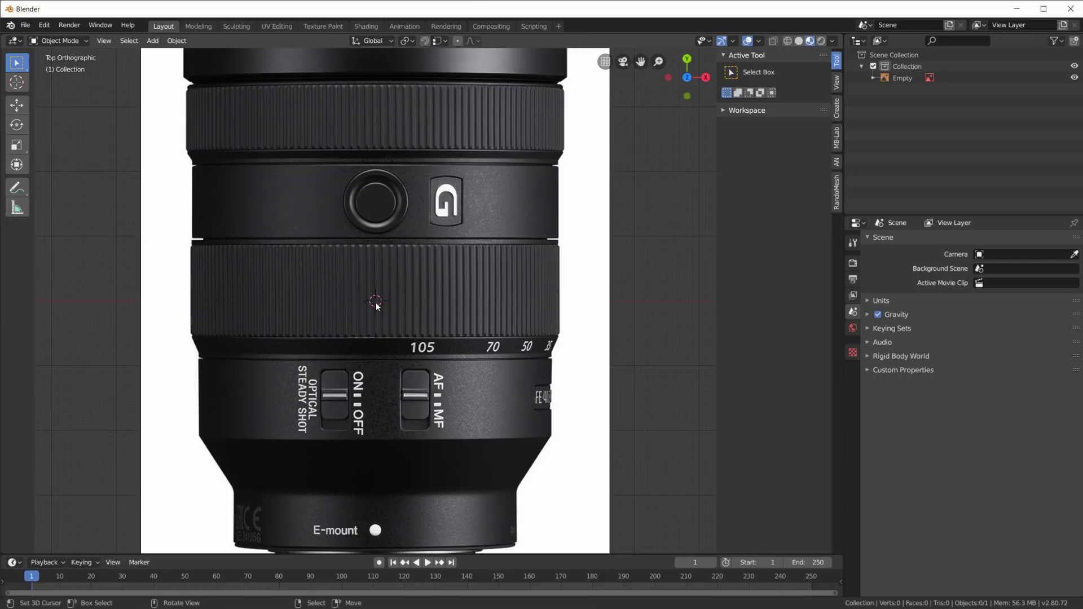
scroll(384, 313, "down", 4)
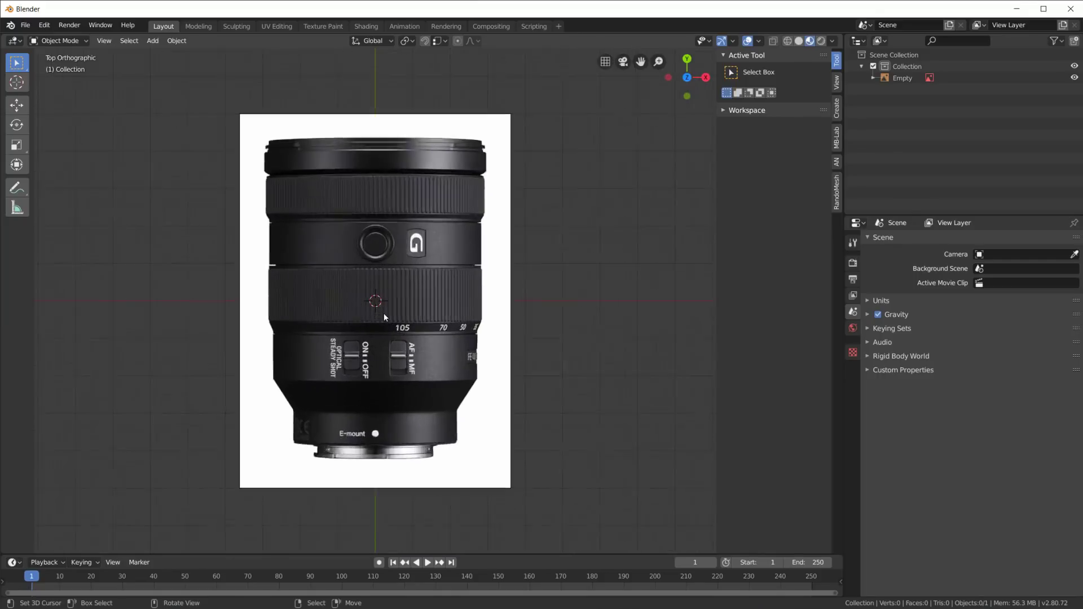
scroll(384, 313, "up", 5)
scroll(385, 317, "down", 8)
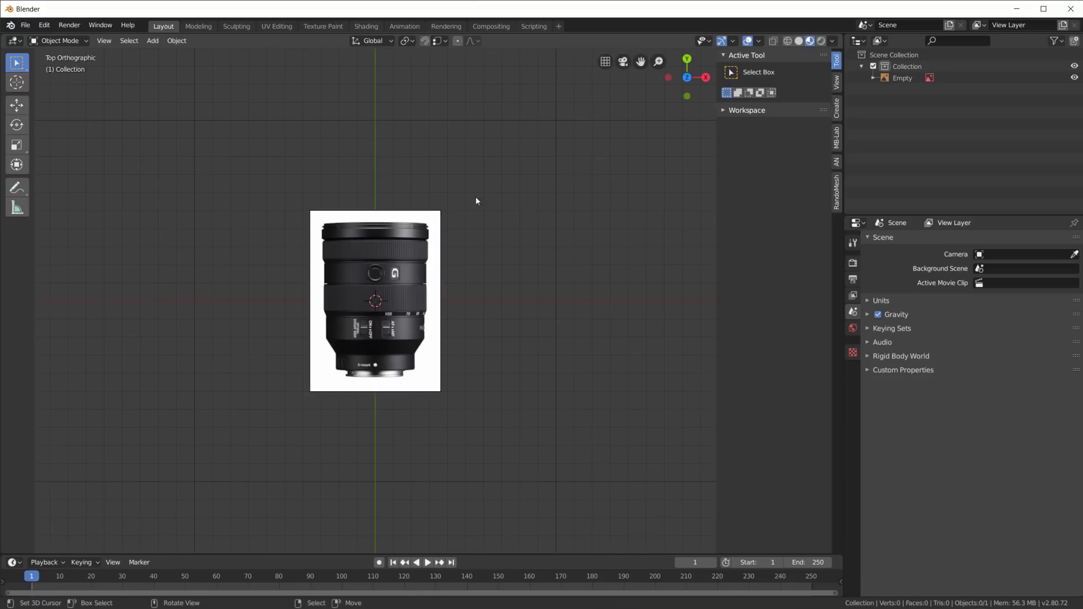
scroll(377, 309, "up", 9)
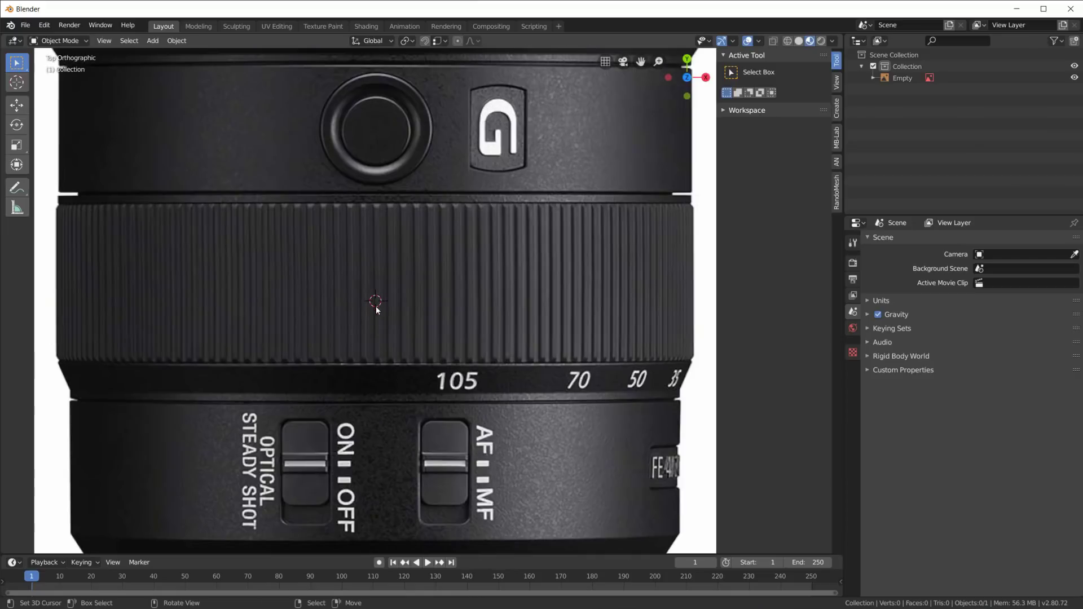
- Add a mesh plane at the 3D cursor, over the middle of the lens reference image
middle_click_drag(406, 318, 396, 327, "shift")
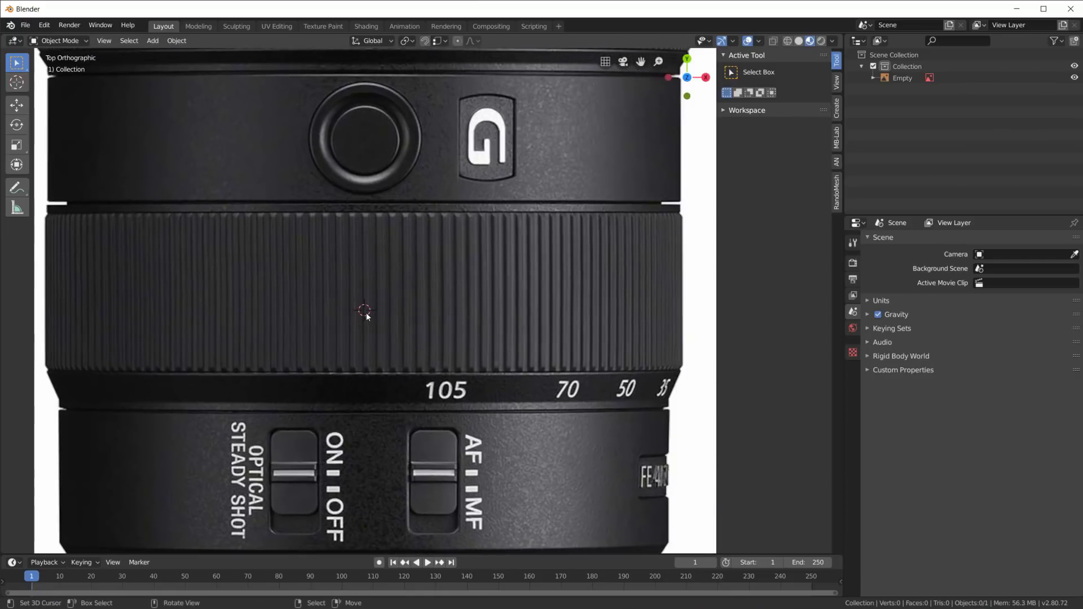
scroll(366, 312, "down", 4)
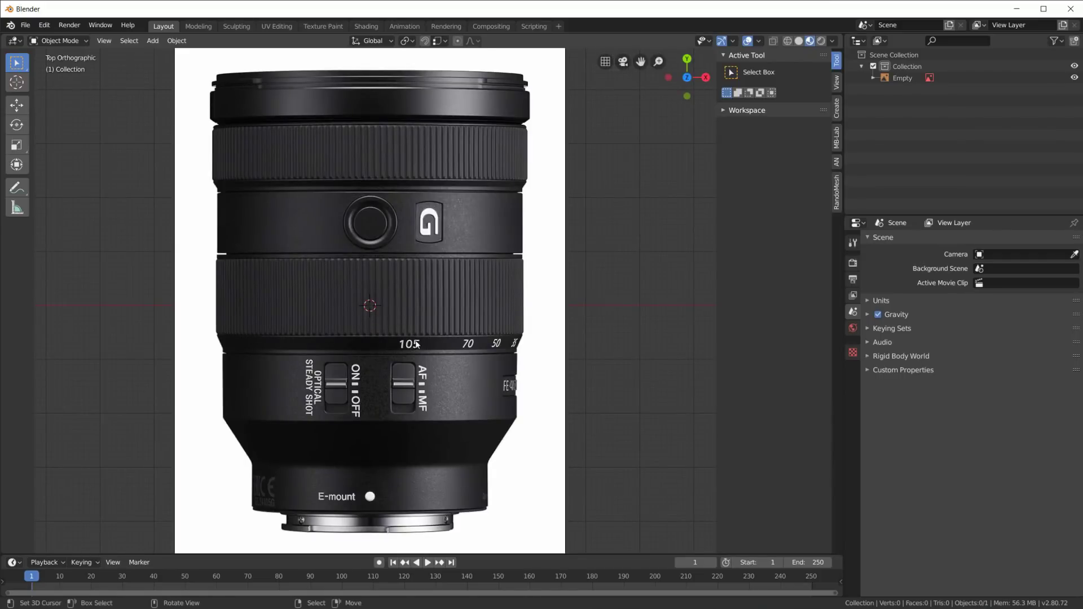
key("shift+a")
mouse_move(412, 342)
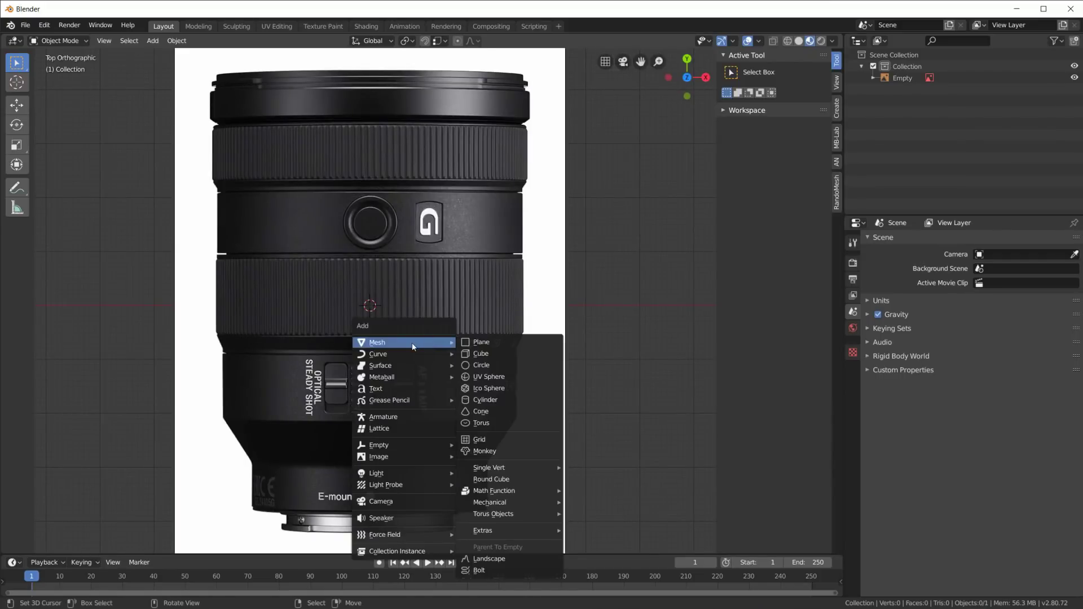
left_click(489, 343)
- In Edit Mode, scale the plane's mesh down to a small square lying within the ribbed zoom ring
scroll(491, 344, "down", 4)
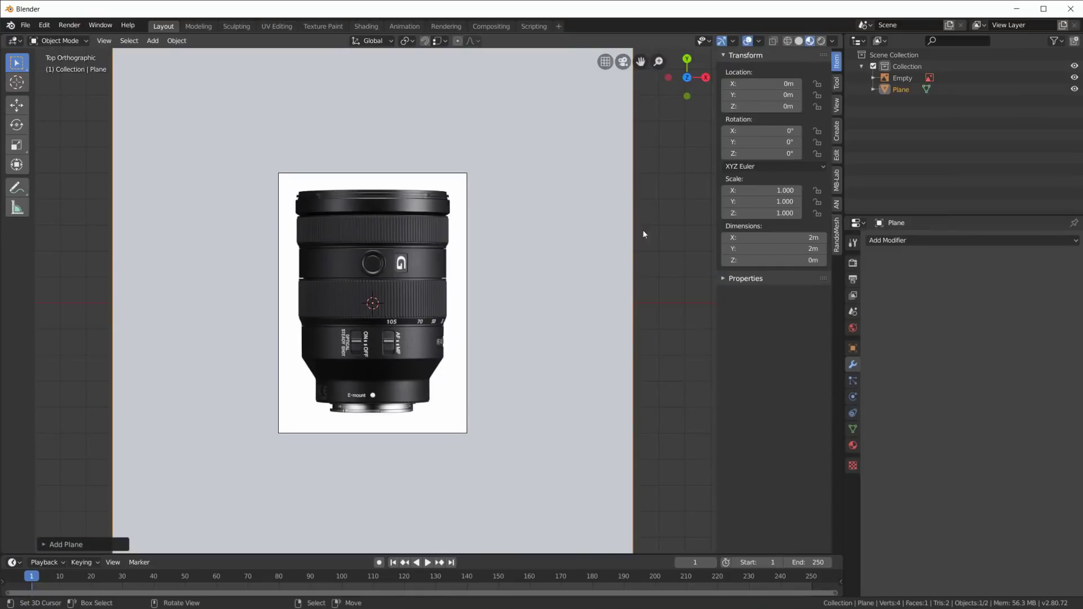
key("Tab")
key("s")
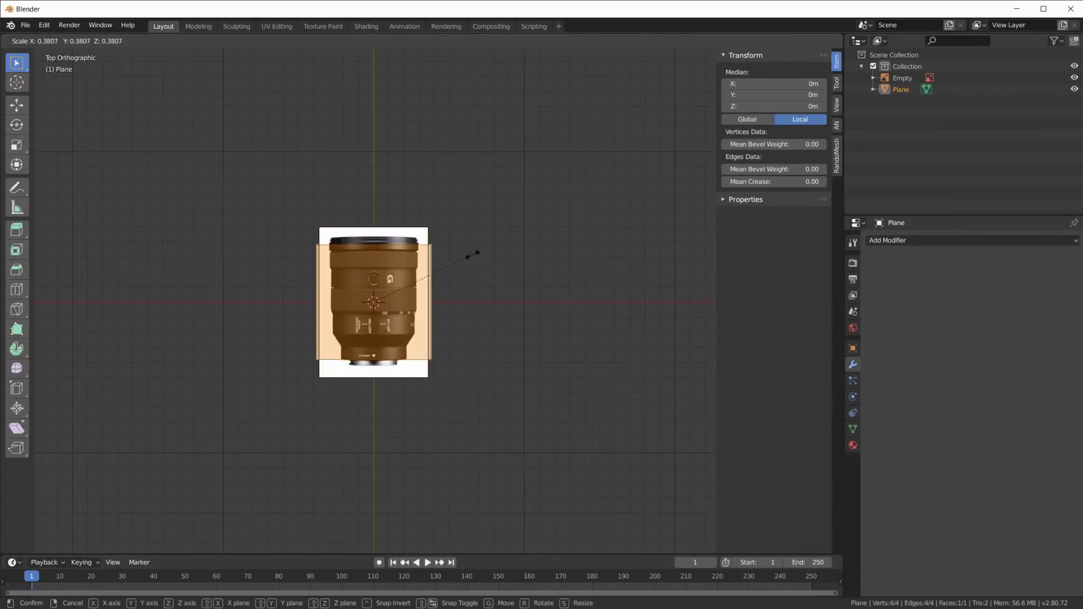
left_click(390, 289)
scroll(384, 316, "up", 10)
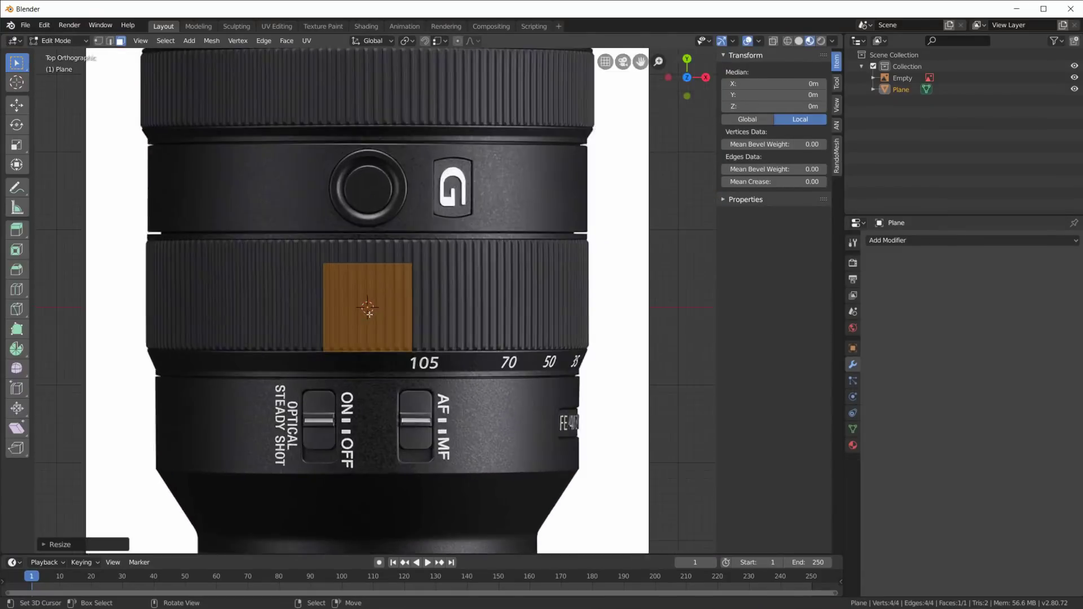
- Move the square about 0.014 m up along Y and stretch it about 1.24 times along Y to span the zoom ring's ribbed height
key("g")
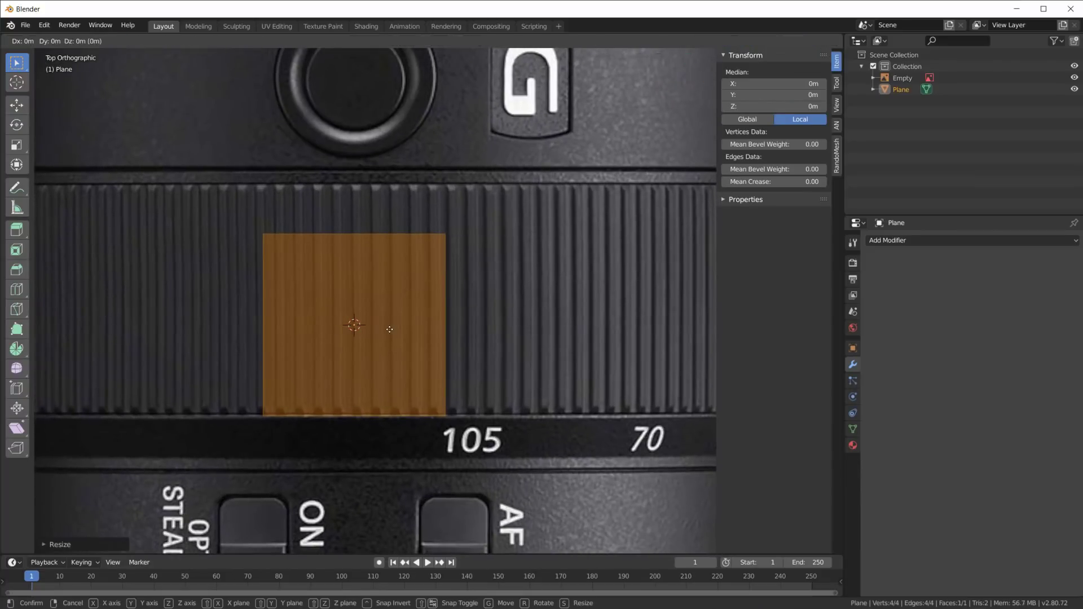
key("y")
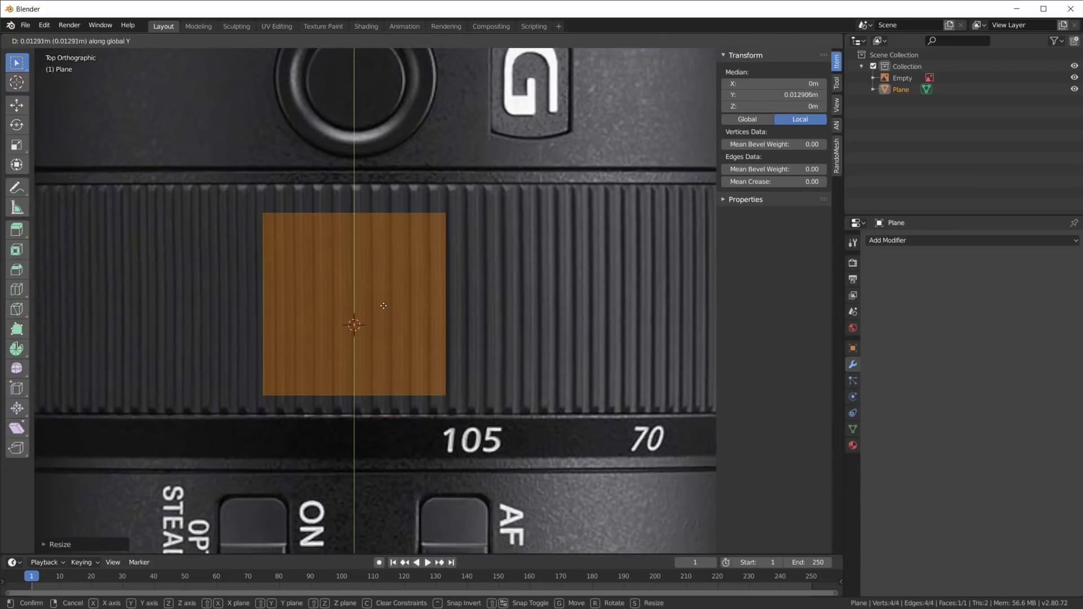
left_click(383, 307)
key("s")
key("y")
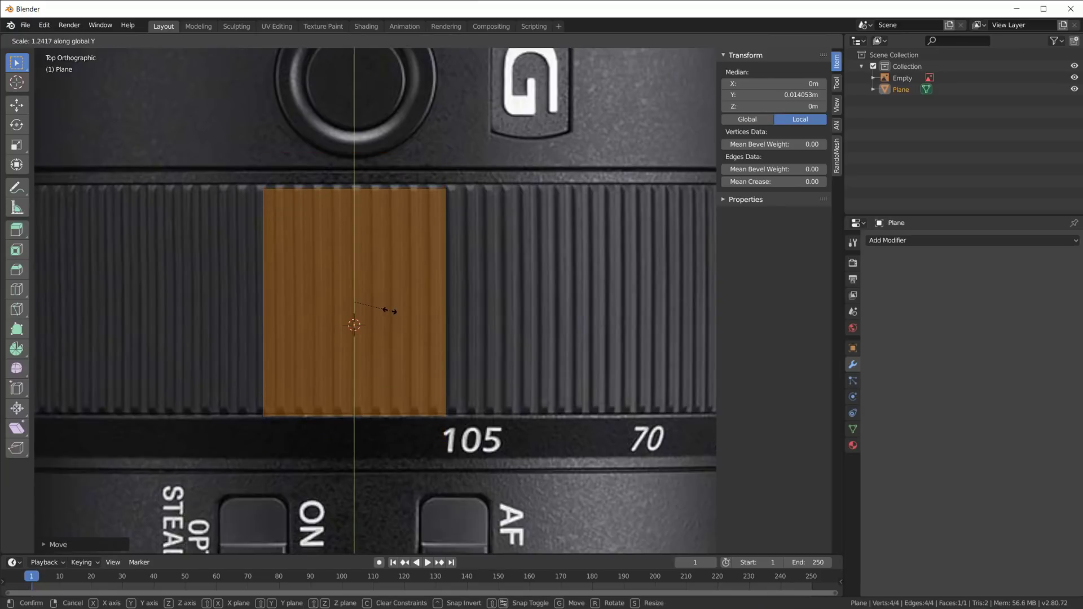
- Stretch the plane along Y to about 1.24 times and shift it along Y to span the ribbed ring's full height
left_click(390, 311)
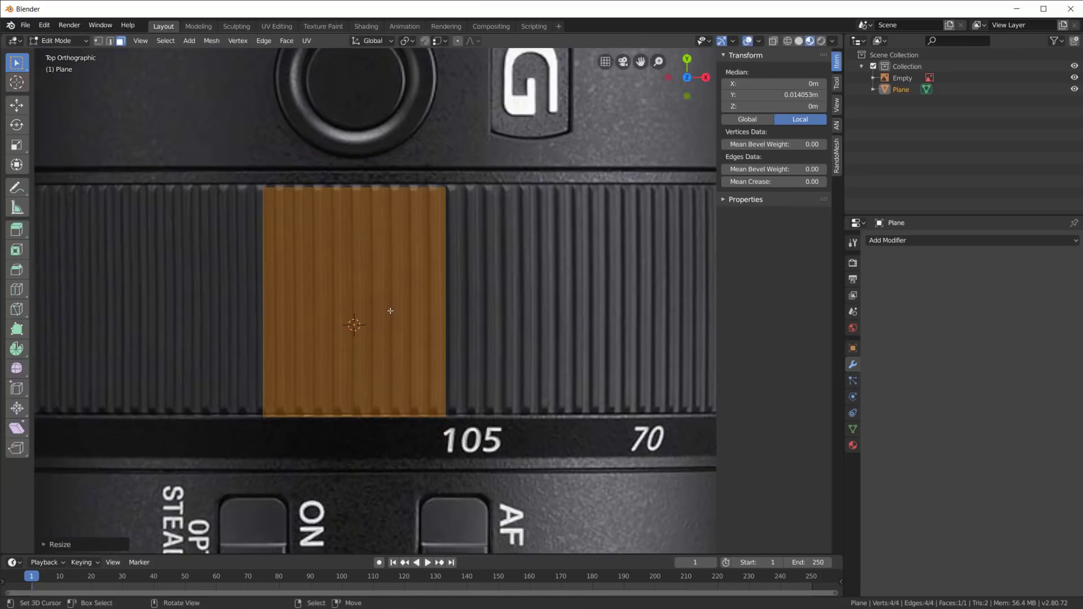
key("g")
key("y")
left_click(423, 316)
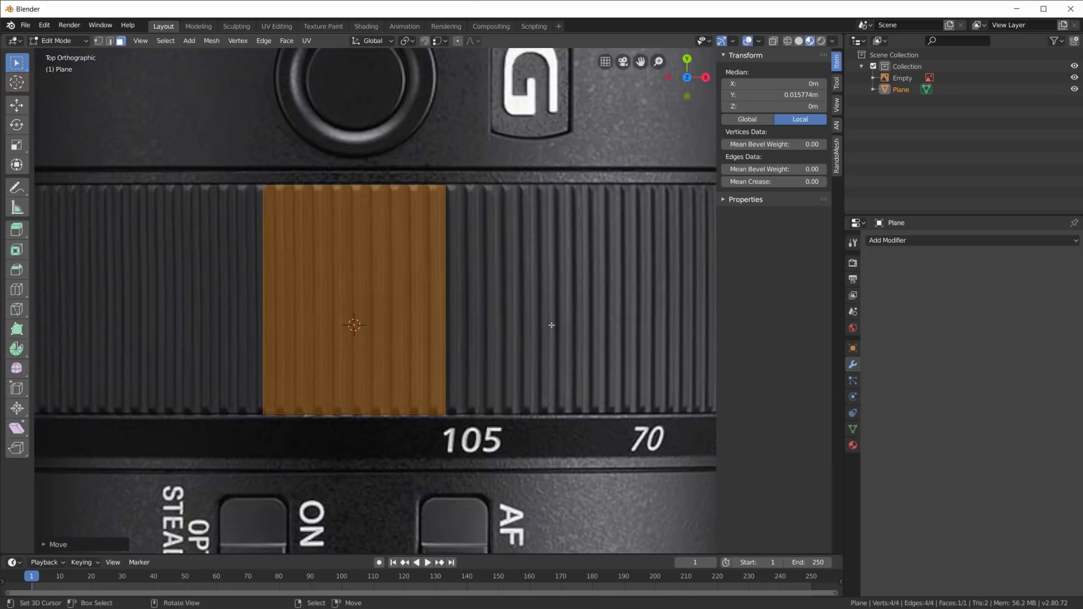
- Scale the plane along X to about 0.19 so it becomes a narrow strip over the ribs
key("s")
key("x")
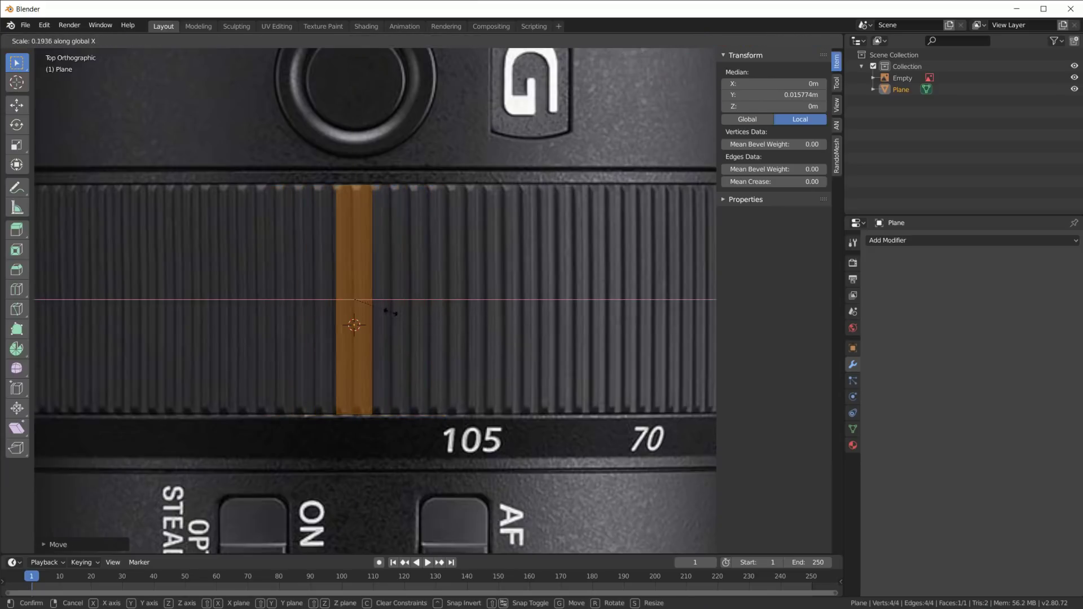
left_click(379, 310)
- Narrow the strip further along X and shift it to about X 0.0045 m so it covers one rib and gap
scroll(377, 306, "up", 3)
middle_click_drag(401, 173, 395, 247, "shift")
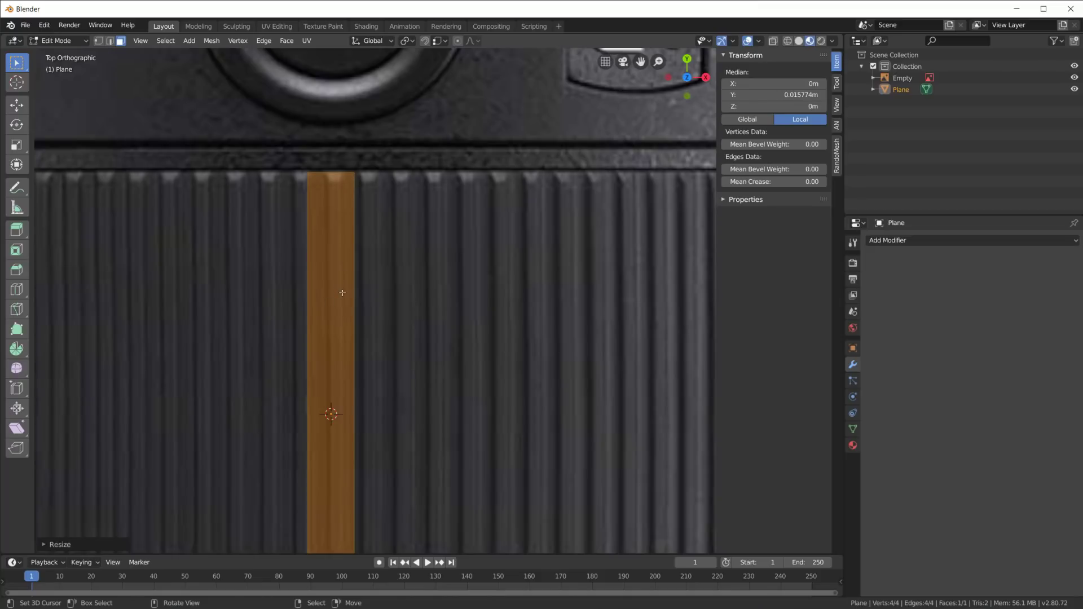
key("g")
key("x")
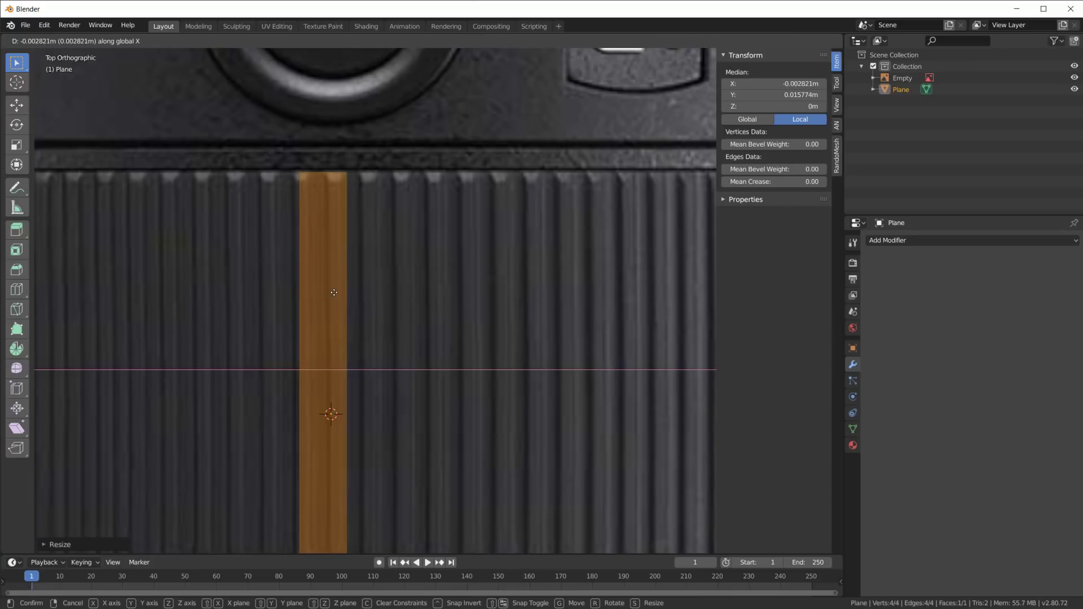
left_click(334, 292)
key("s")
key("x")
left_click(349, 297)
key("g")
key("x")
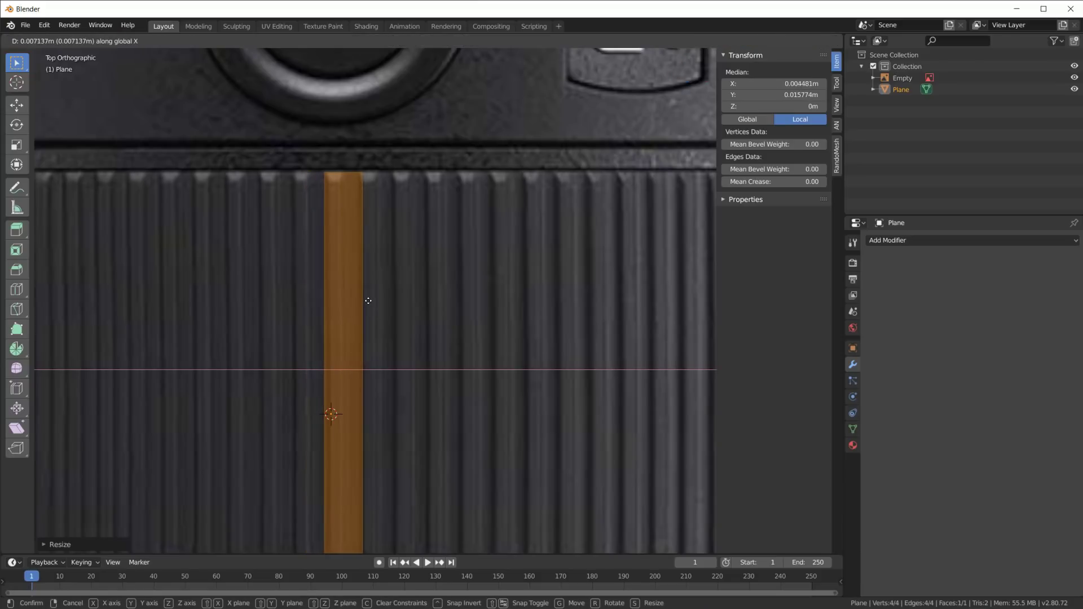
left_click(367, 300)
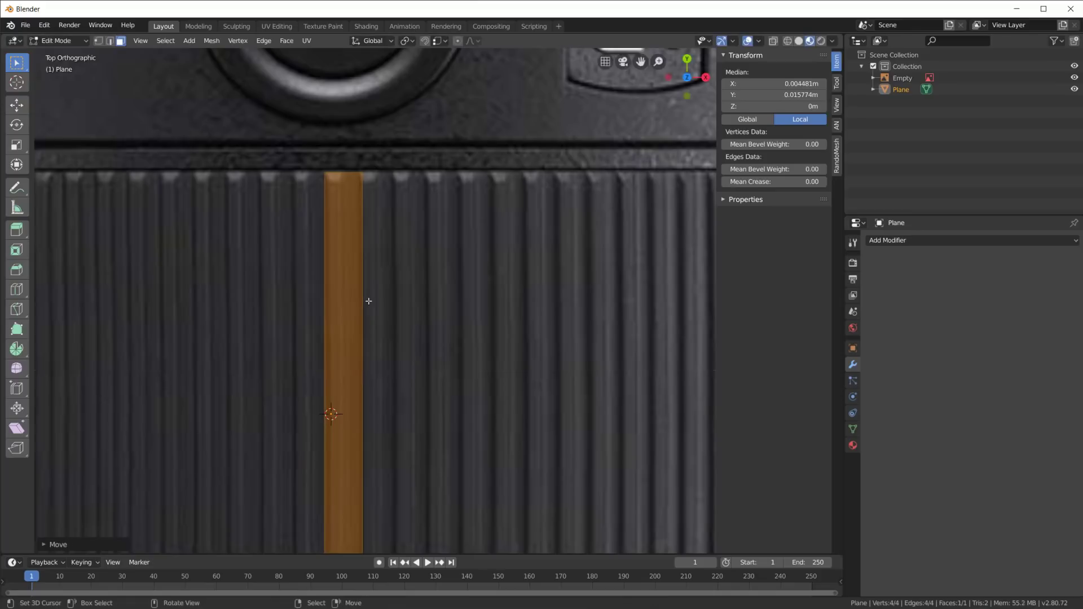
- Add a lengthwise loop cut along the strip near its centre, at about X 0.0048 m, marking the rib's edge
scroll(378, 301, "up", 2)
middle_click_drag(430, 363, 434, 261, "shift")
scroll(364, 315, "down", 2)
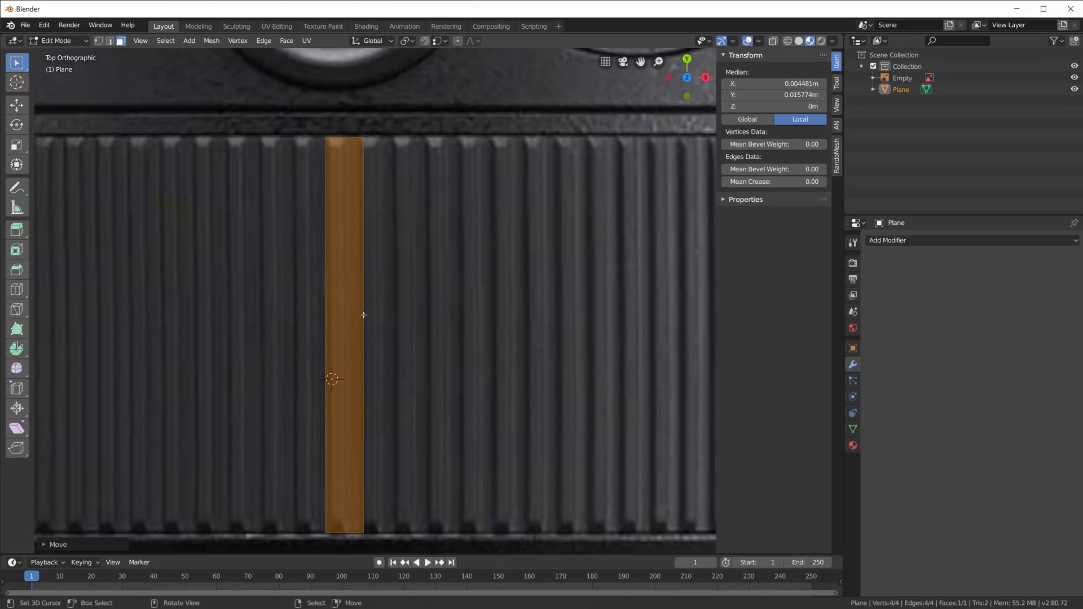
scroll(431, 348, "up", 1)
middle_click_drag(430, 403, 430, 355)
scroll(428, 341, "down", 1)
middle_click_drag(428, 330, 440, 308)
scroll(375, 342, "up", 2)
middle_click_drag(411, 351, 402, 315, "shift")
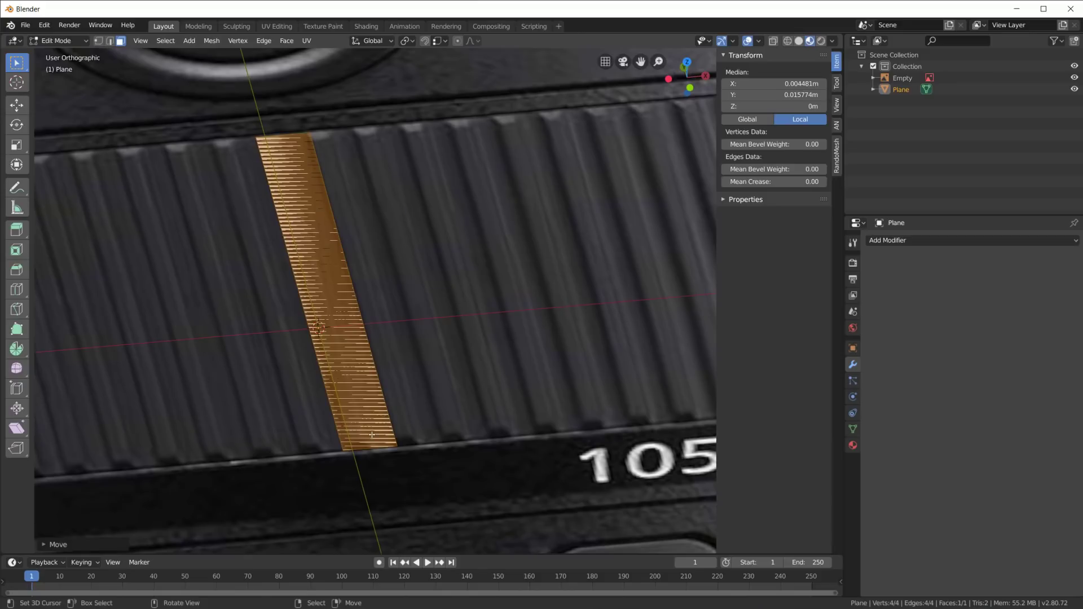
key("ctrl+r")
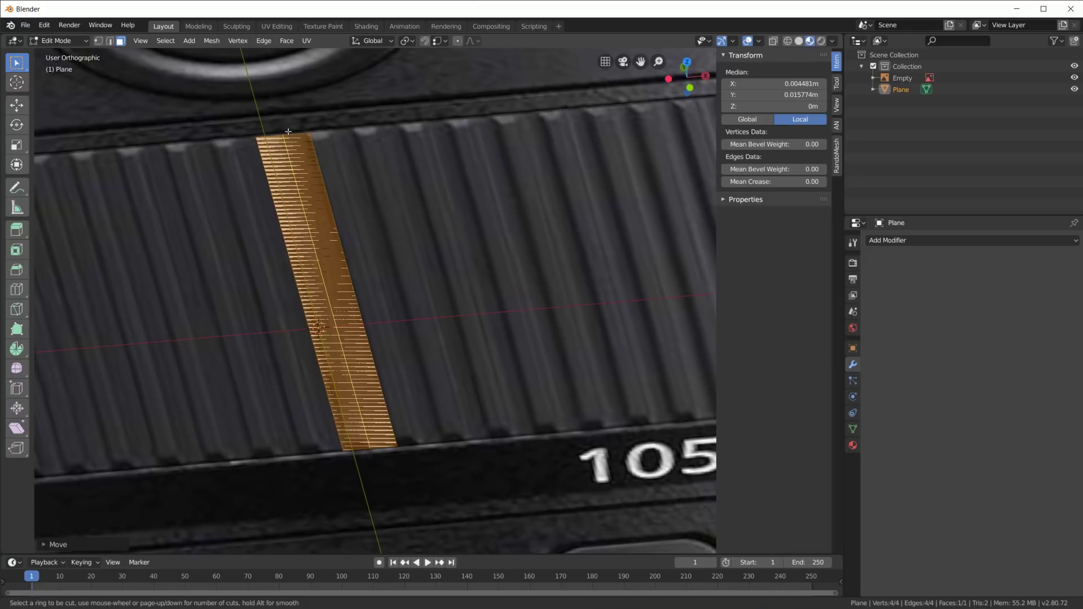
left_click(334, 305)
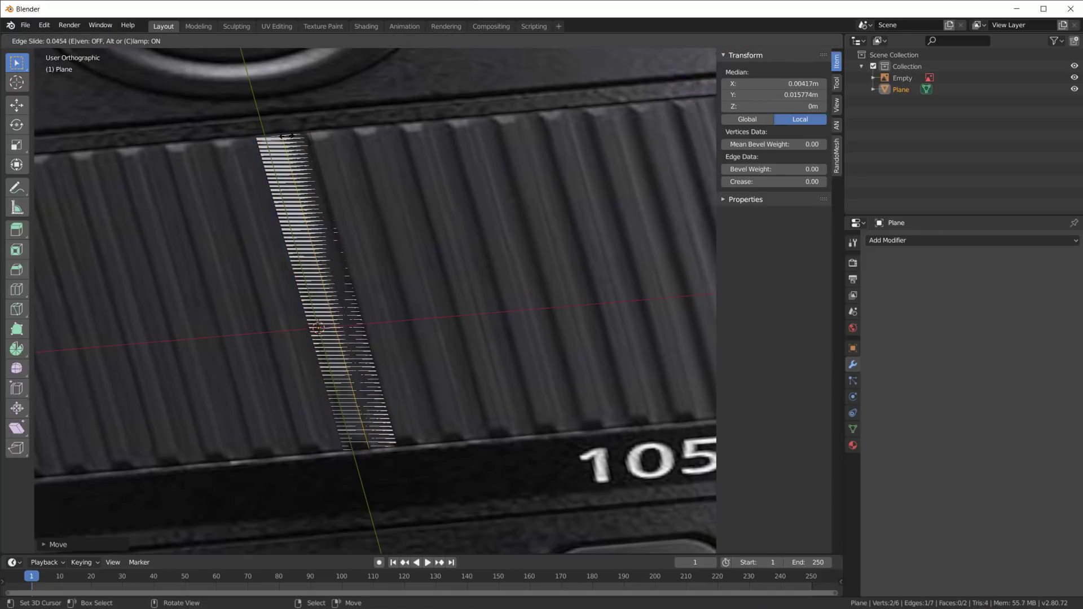
left_click(286, 136)
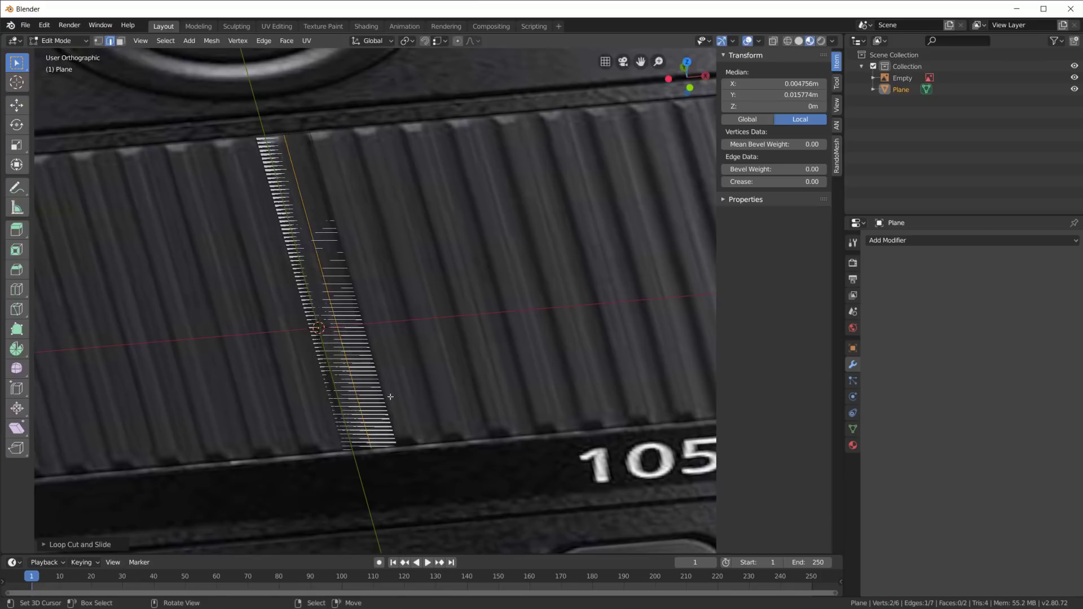
- Add a second lengthwise loop cut close to the strip's outer long edge, at about X -0.0015 m
scroll(434, 445, "up", 2)
scroll(394, 422, "down", 3)
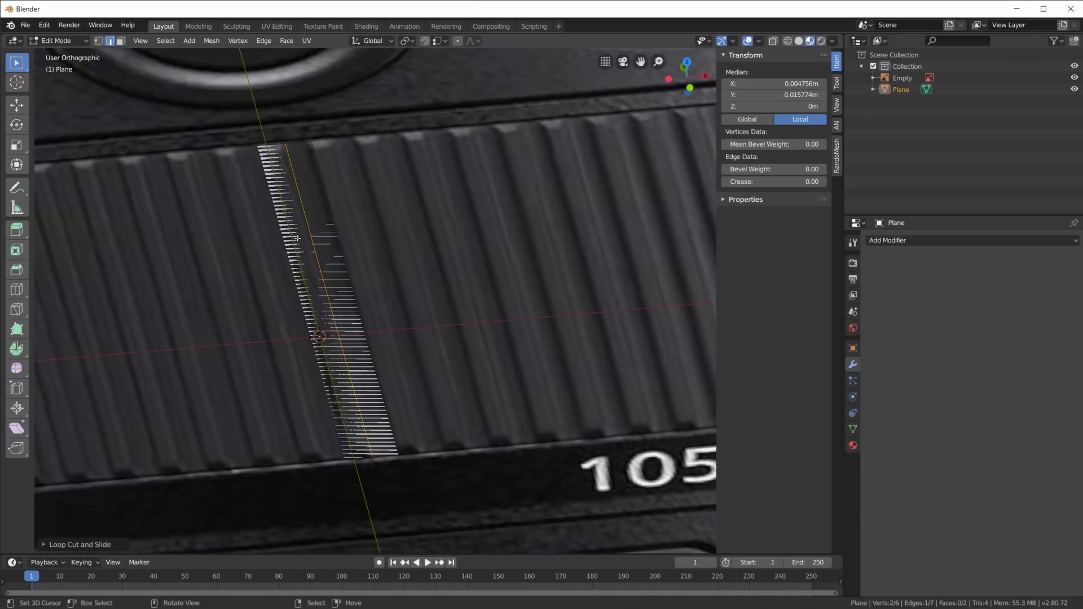
key("ctrl+r")
left_click(274, 151)
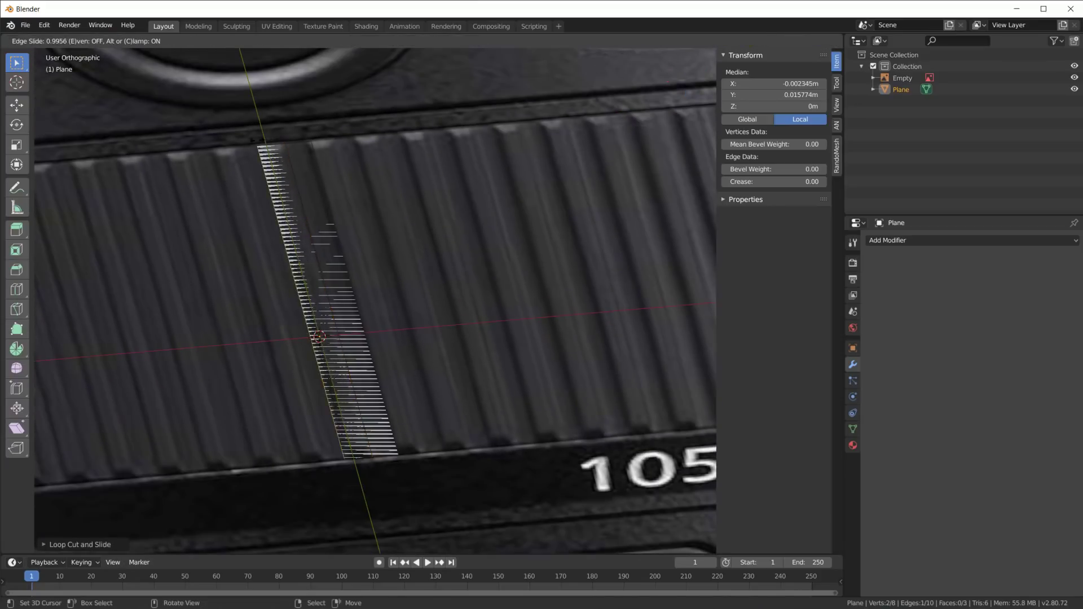
left_click(261, 139)
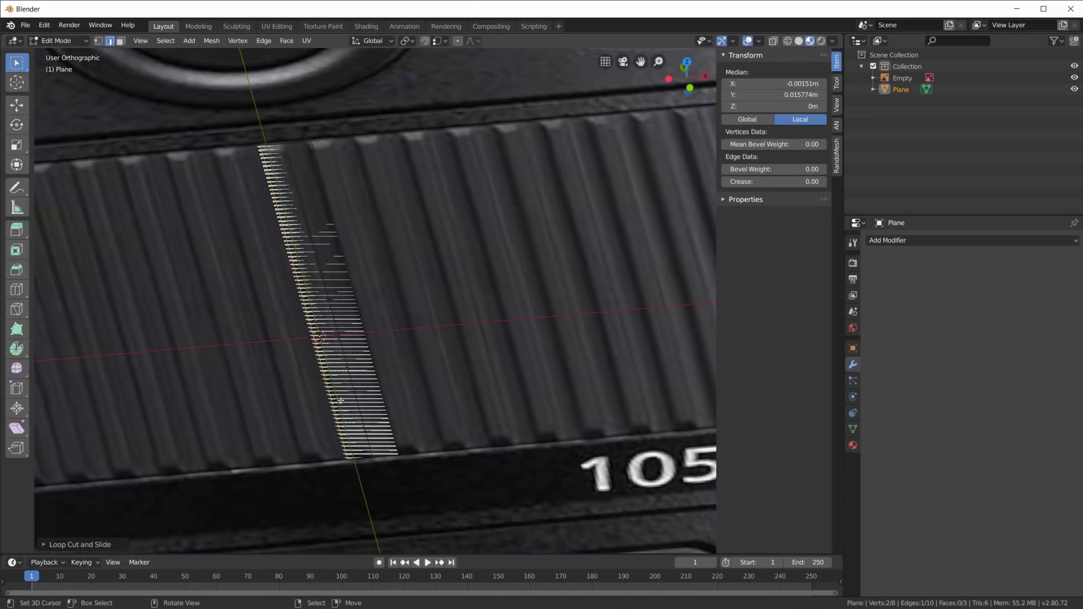
- Add two evenly spaced lengthwise loop cuts between the two existing loops
key("ctrl+r")
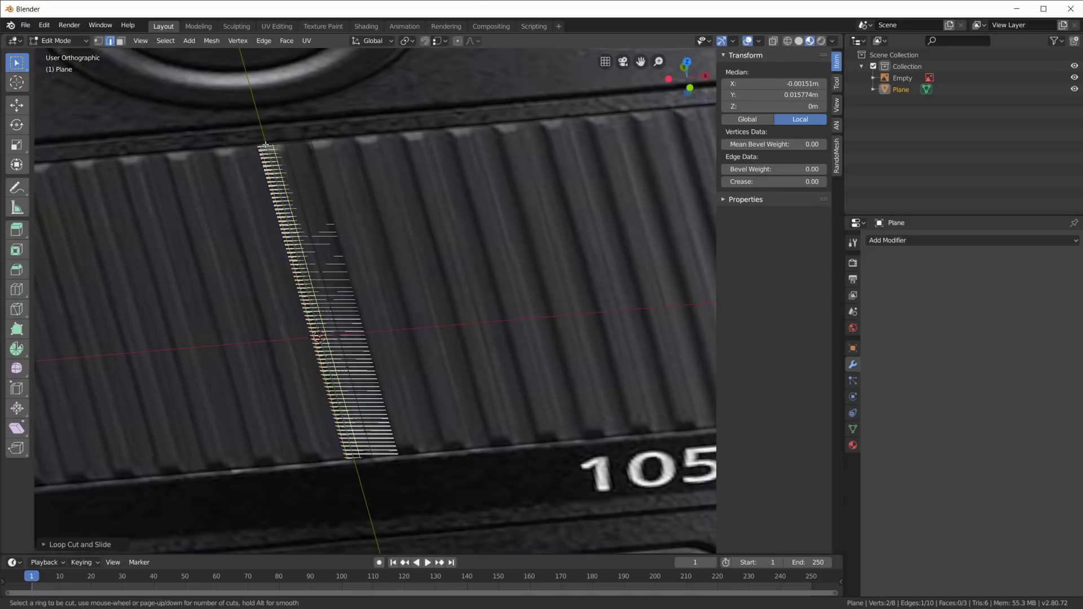
left_click(265, 145)
left_click(269, 145)
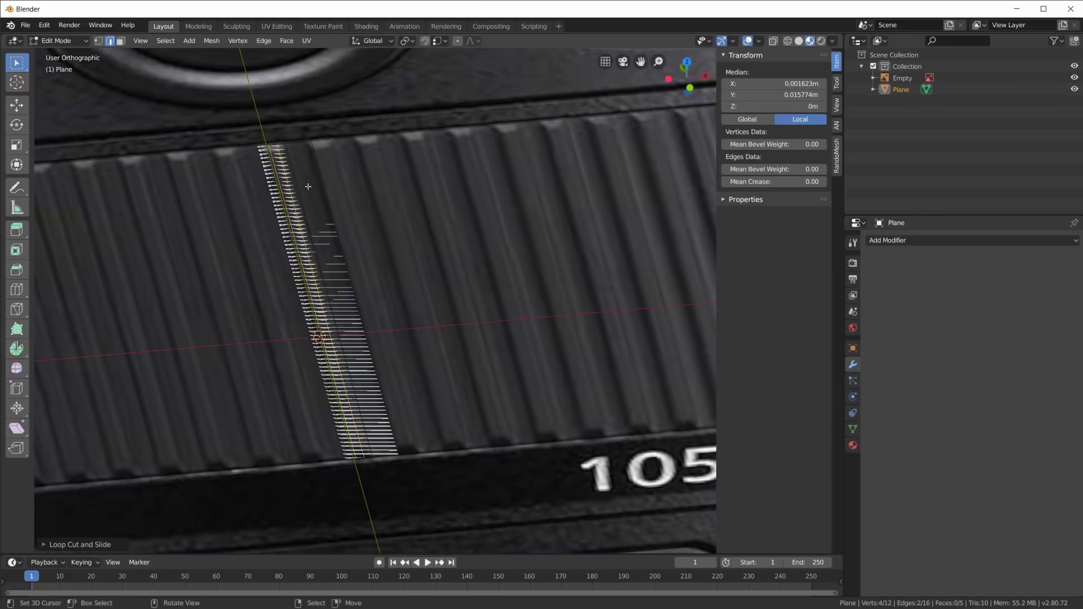
- Hide the reference image and spread the two middle lengthwise loops apart along X toward their neighbouring loops
key("KP_7")
middle_click_drag(308, 186, 332, 499, "shift")
scroll(377, 418, "up", 1)
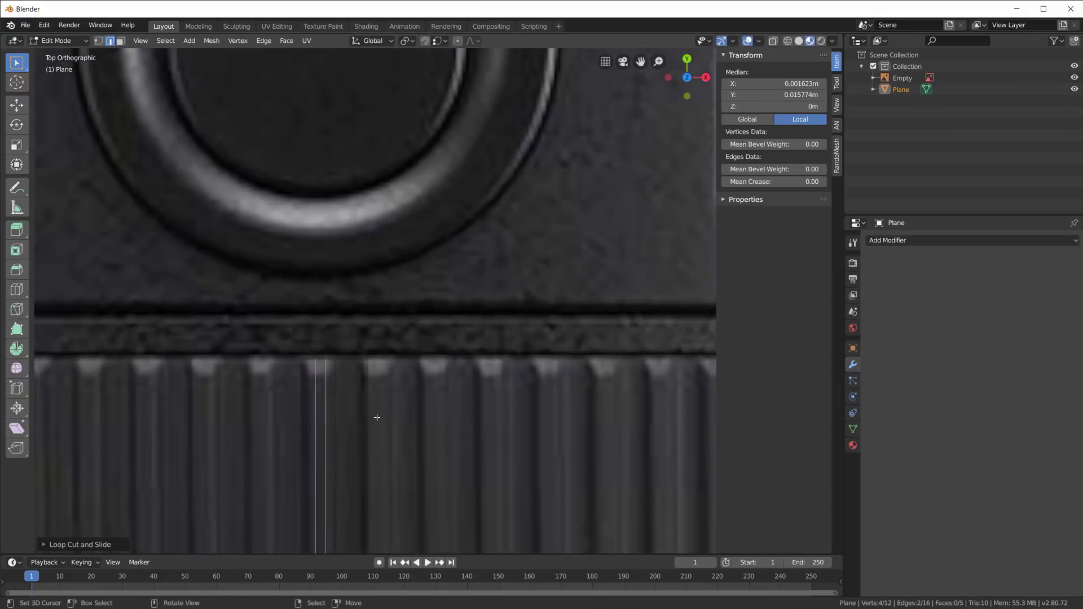
left_click(1074, 77)
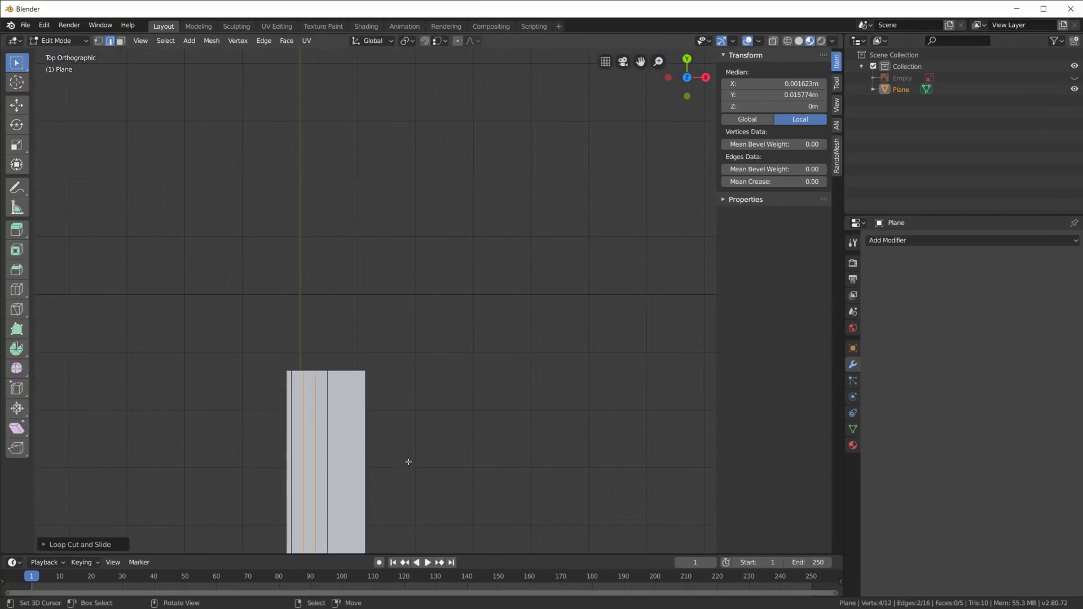
key("s")
key("x")
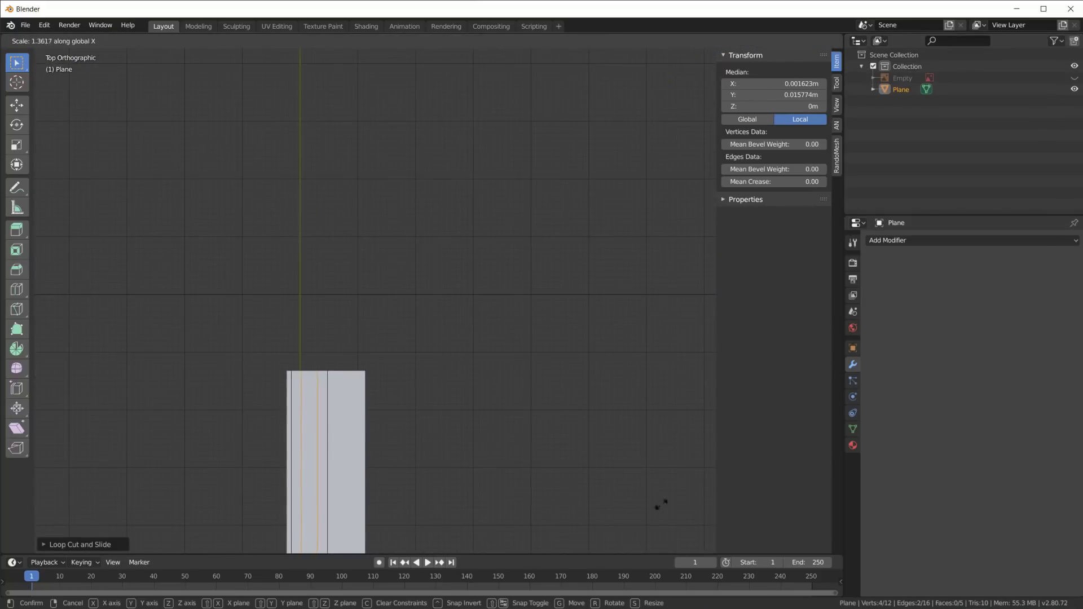
left_click(348, 444)
- Select the two inner lengthwise edges and raise them about 0.006 m along Z to form a raised rib
middle_click_drag(347, 444, 396, 416)
left_click(395, 414)
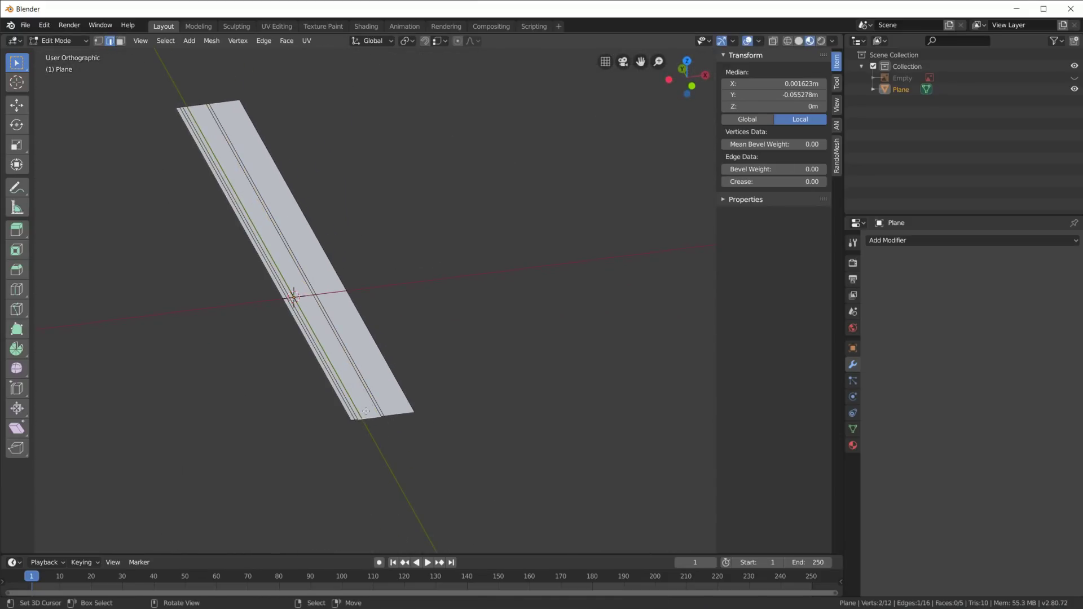
left_click(364, 410, "shift")
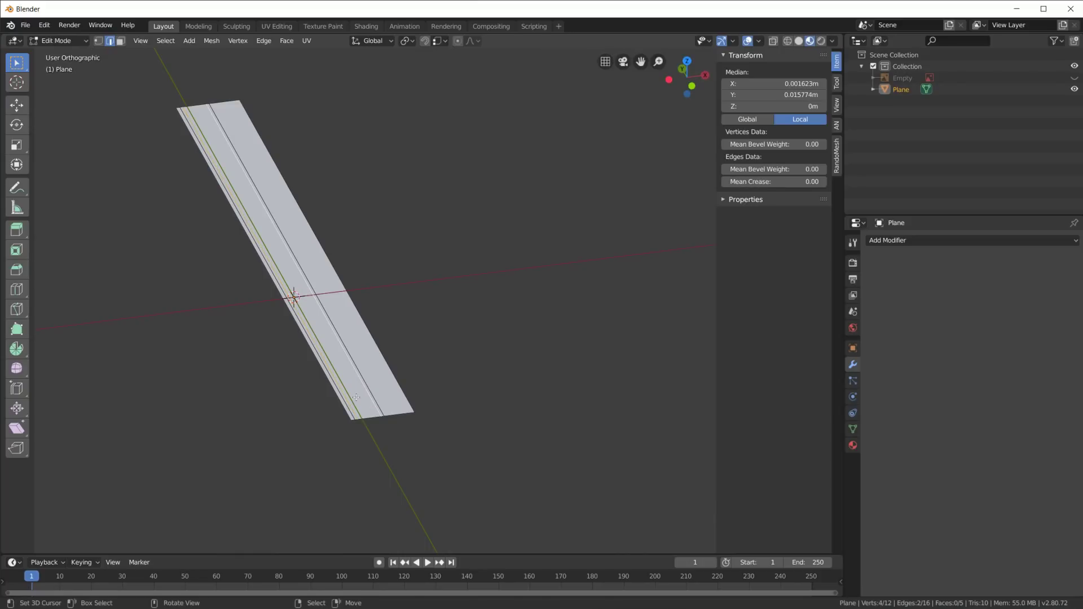
key("e")
key("z")
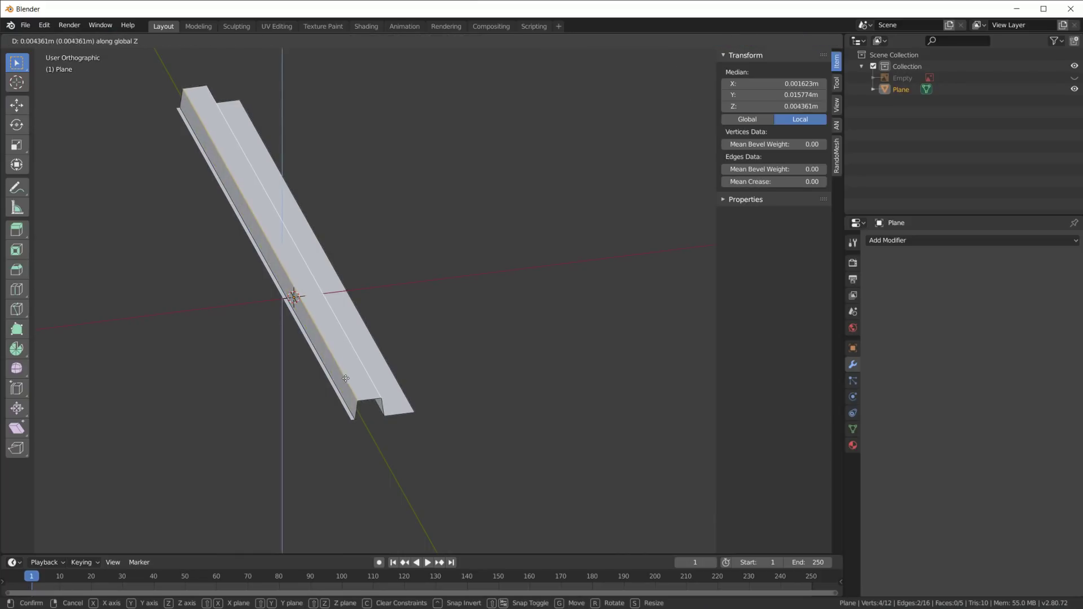
left_click(346, 373)
- Examine the rib's profile and end corners from several angles in vertex selection mode
middle_click_drag(346, 374, 424, 348)
key("1")
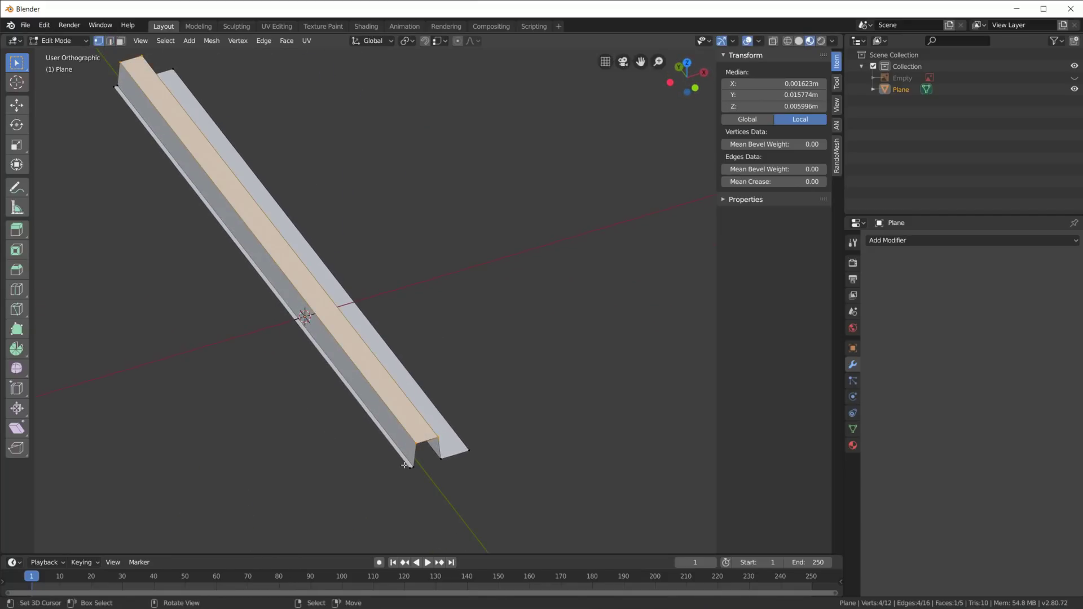
scroll(404, 466, "up", 1)
left_click(416, 503)
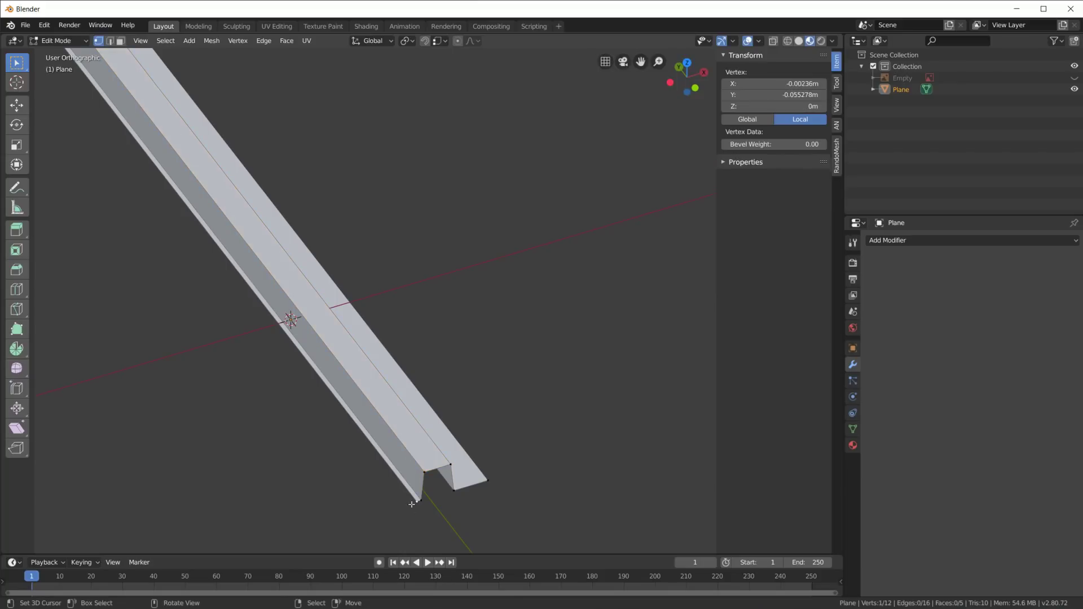
scroll(406, 505, "down", 2)
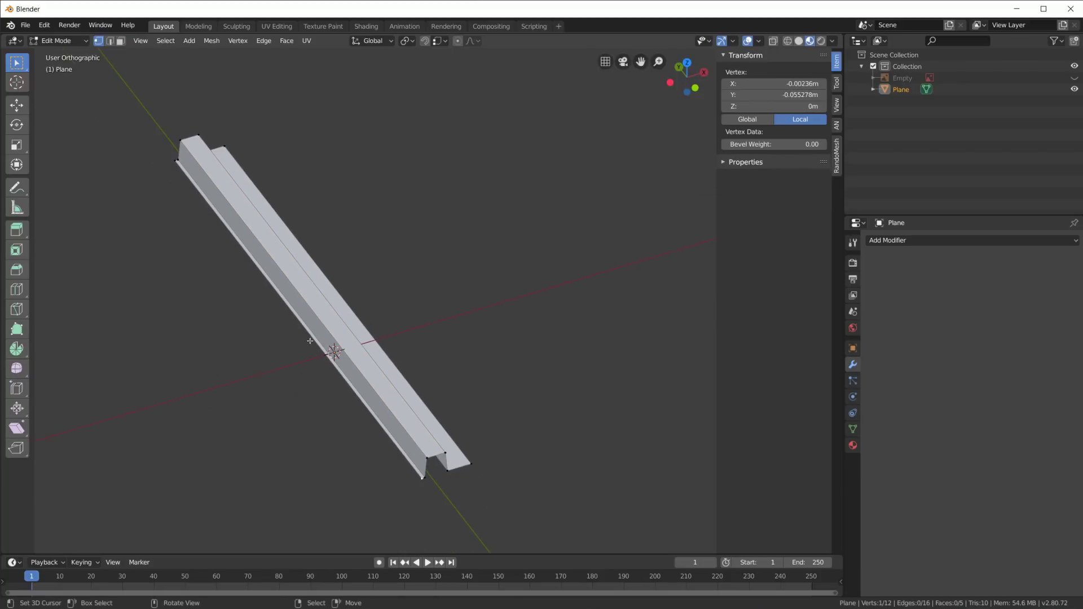
middle_click_drag(279, 256, 214, 413)
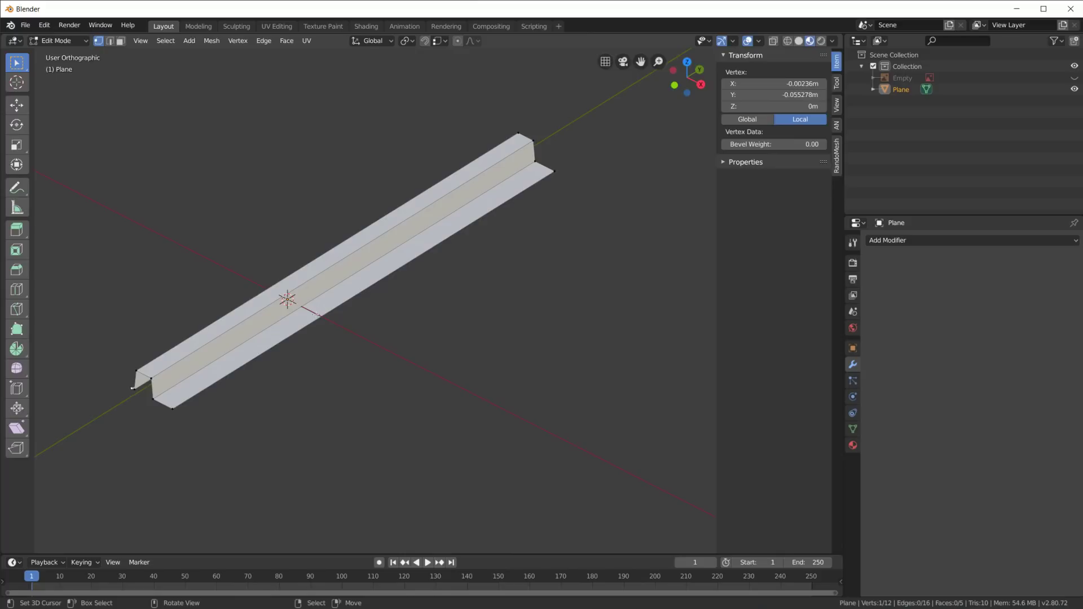
middle_click_drag(523, 191, 467, 367)
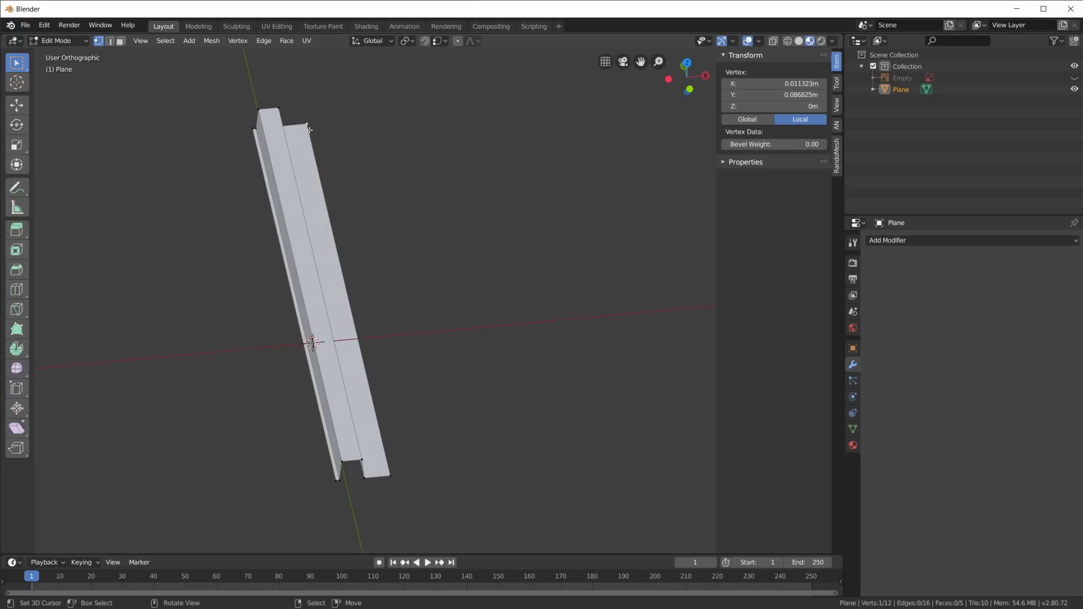
middle_click_drag(406, 484, 524, 478)
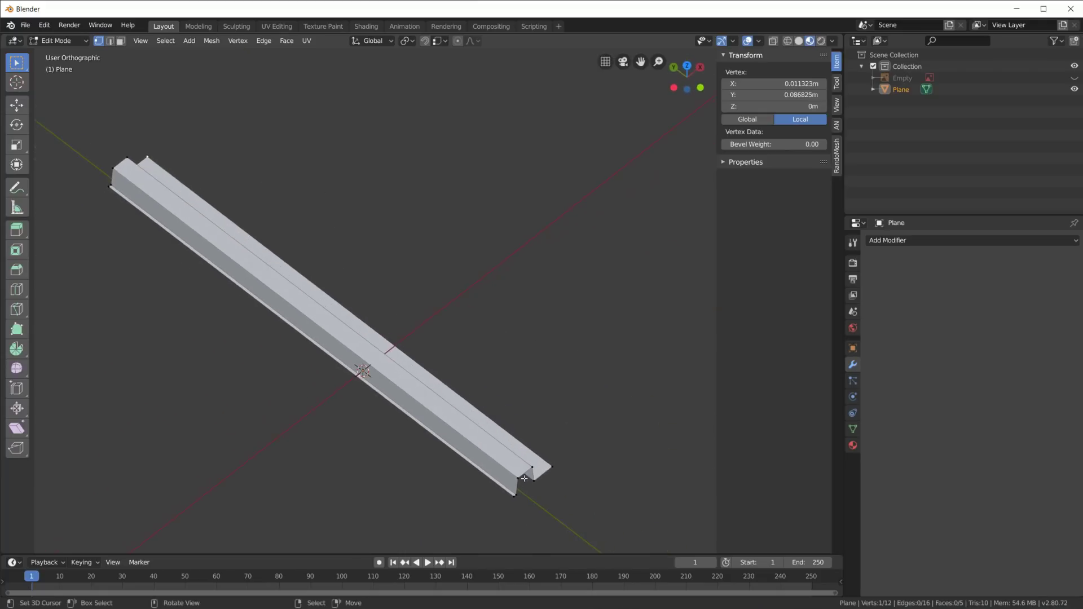
- Add a loop cut across the strip and slide it close to the front end, at about Y -0.052 m
key("ctrl+r")
left_click(451, 405)
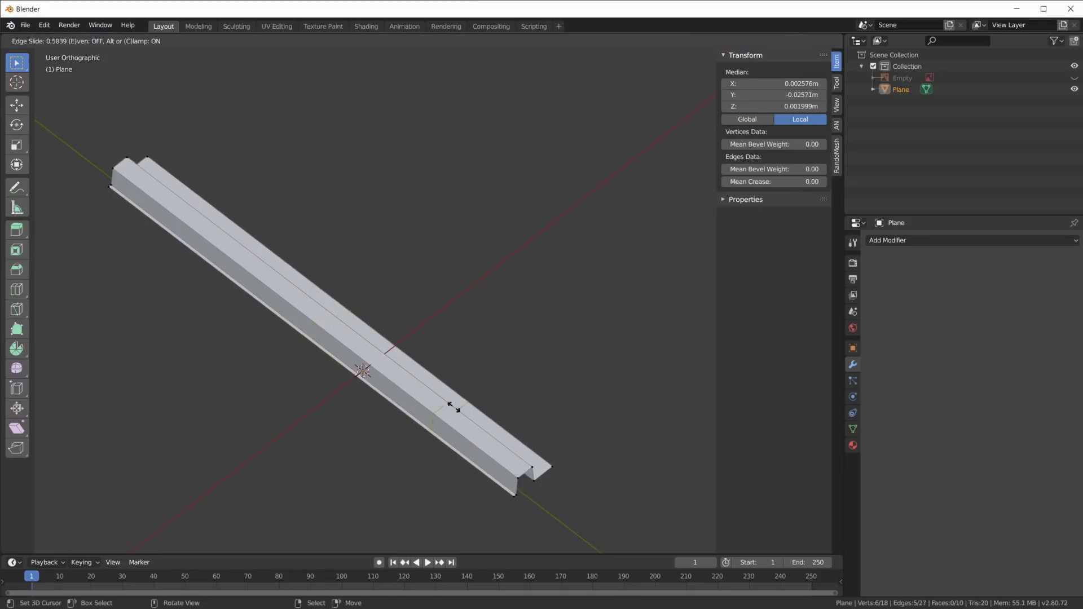
left_click(529, 470)
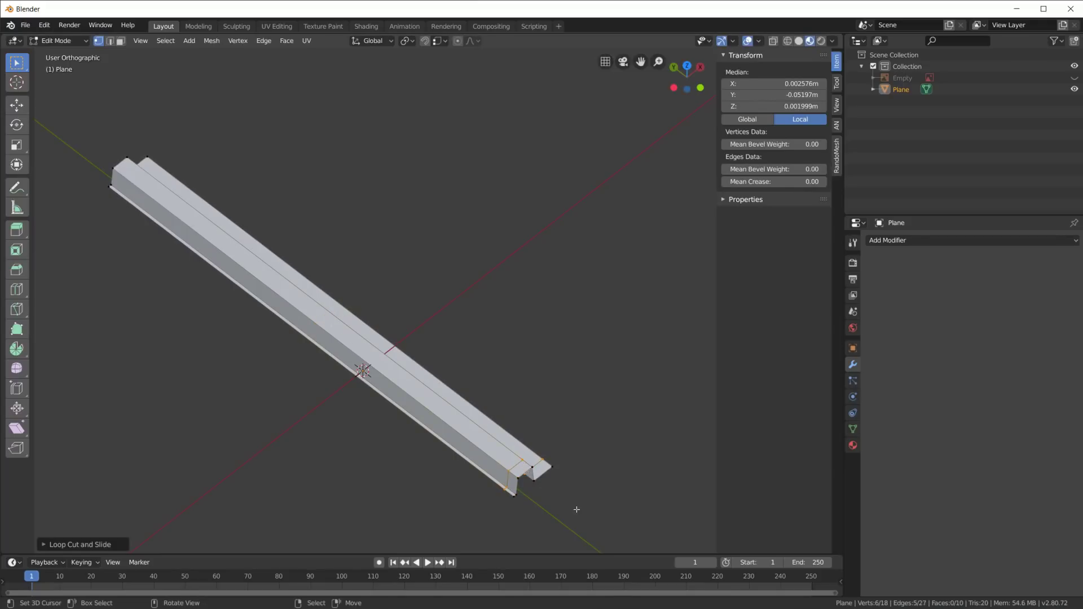
- Lower the rib's top edge at the front end to Z 0 m so the rib ends in a slope
middle_click_drag(575, 510, 508, 489)
left_click(479, 473)
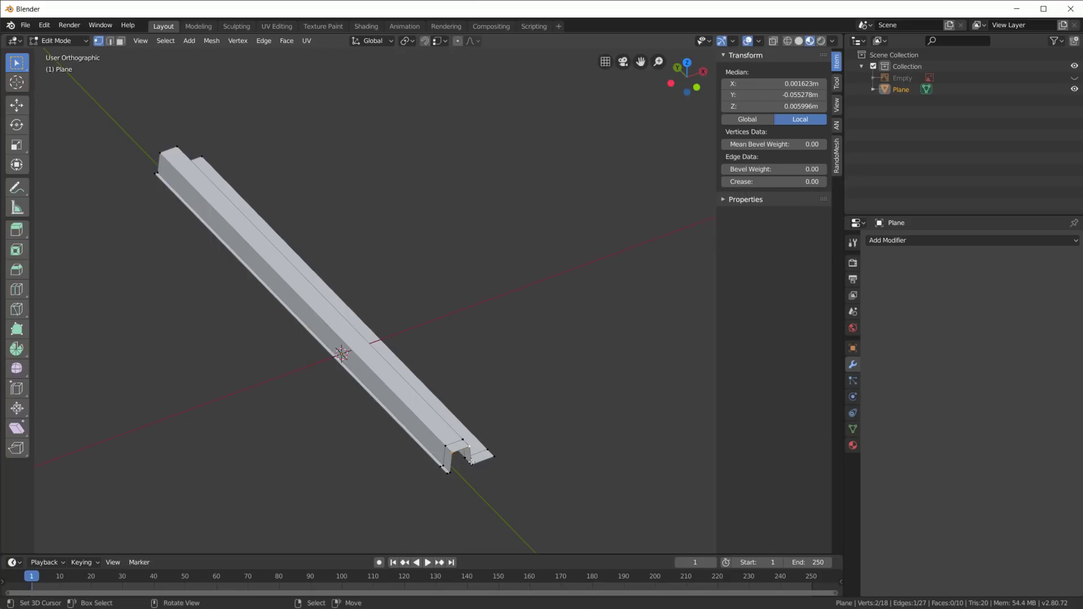
key("g")
key("z")
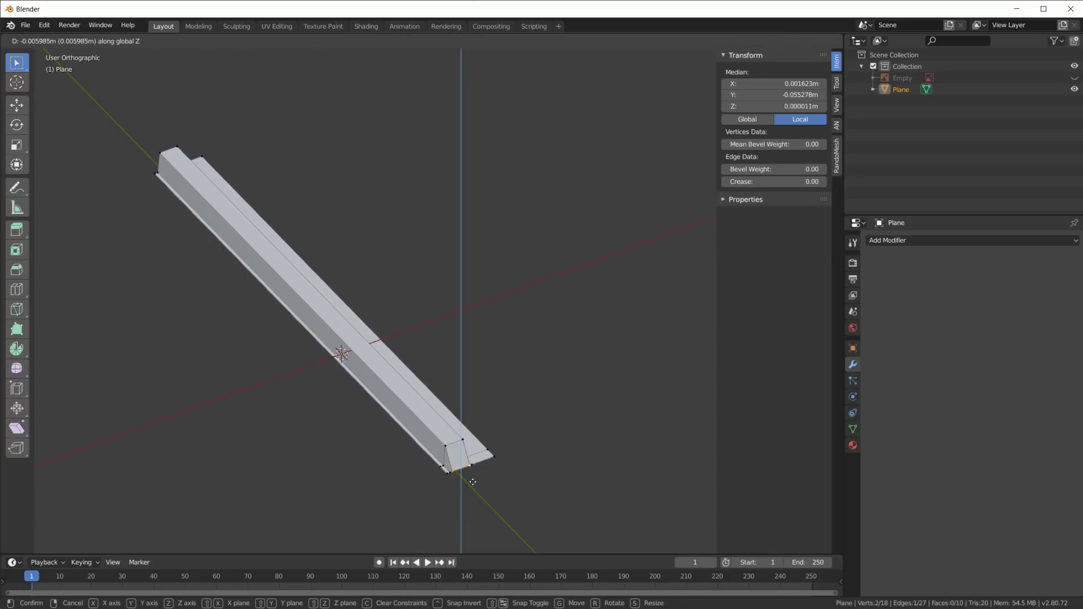
left_click(472, 467)
middle_click_drag(532, 479, 401, 386)
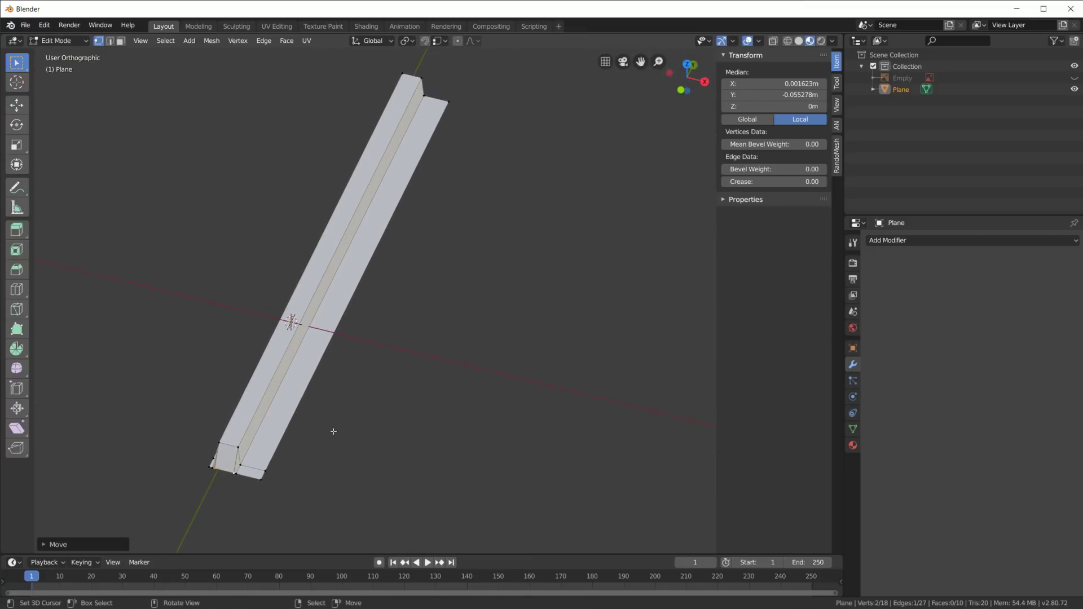
middle_click_drag(253, 461, 269, 395)
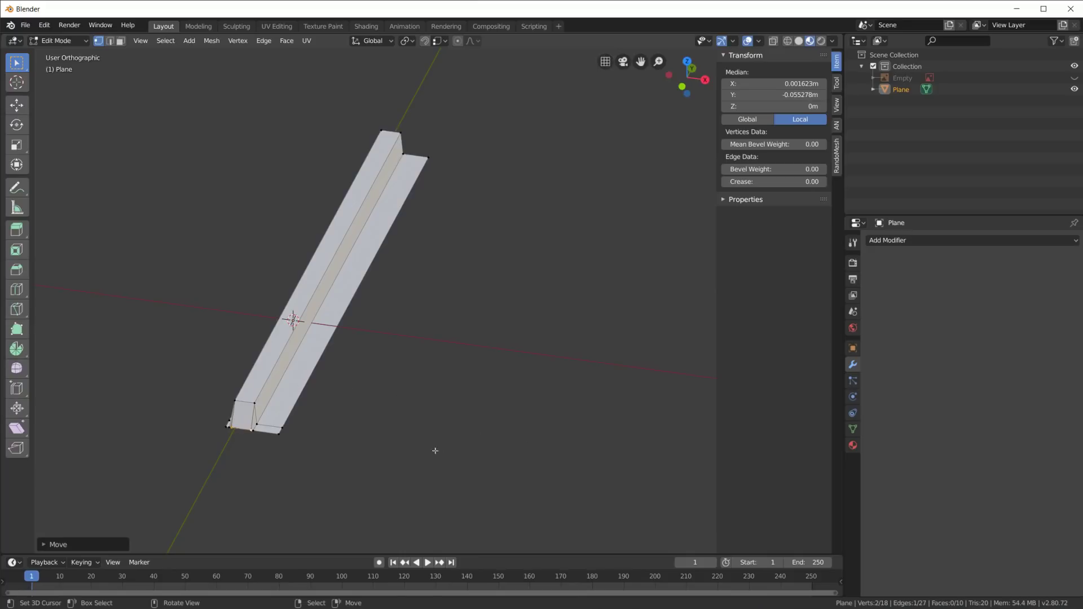
- Return to object mode and add an Array modifier to the rib segment
middle_click_drag(313, 380, 337, 368)
key("Tab")
scroll(340, 368, "down", 4)
middle_click_drag(426, 327, 434, 378)
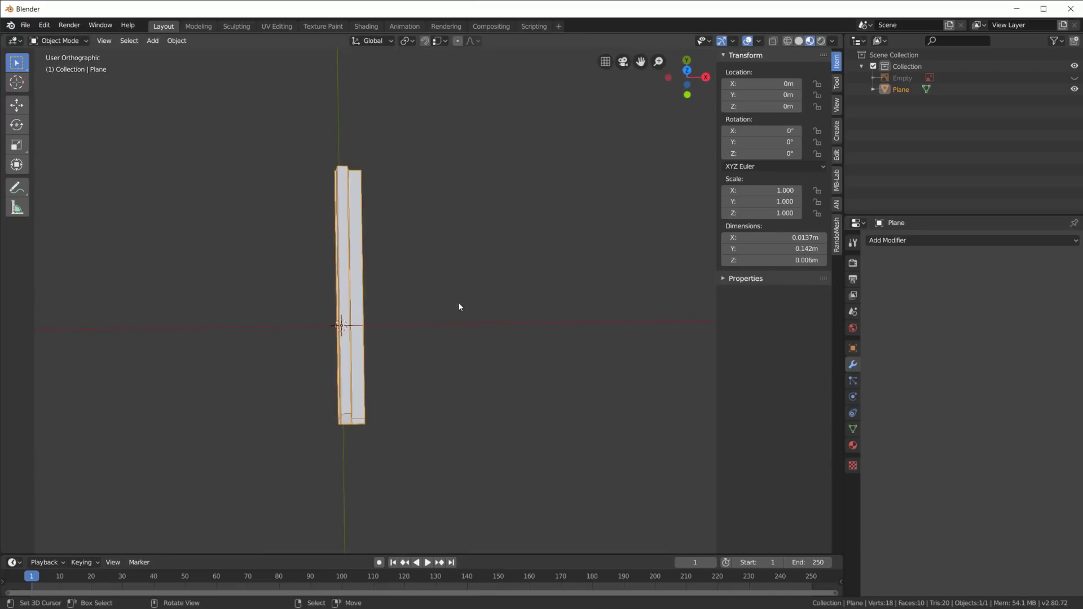
scroll(461, 299, "down", 3)
key("KP_7")
scroll(501, 283, "up", 3)
middle_click_drag(477, 325, 553, 304)
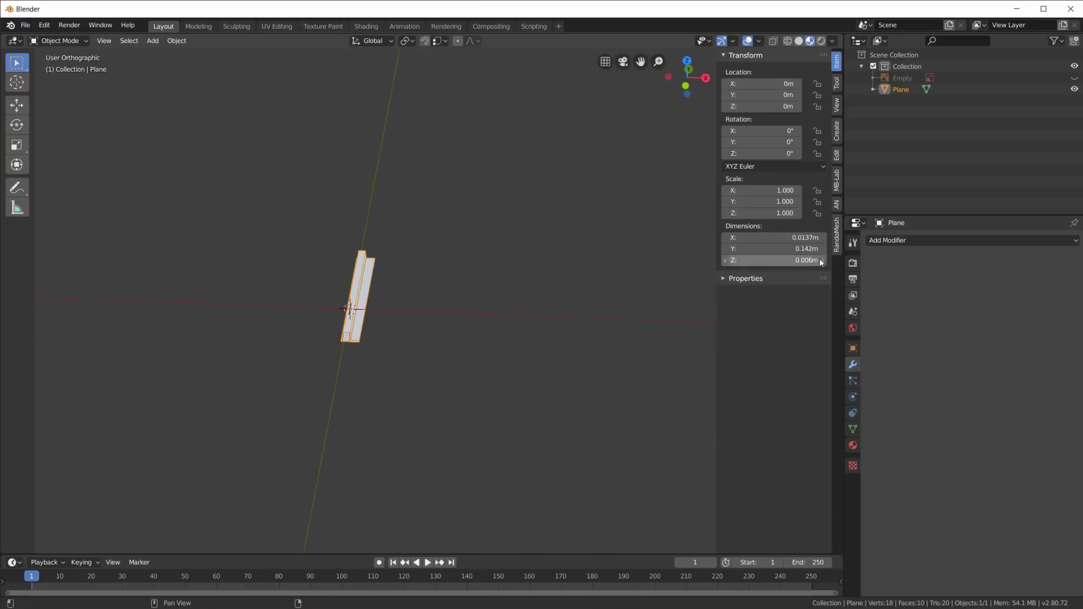
left_click(924, 247)
left_click(846, 267)
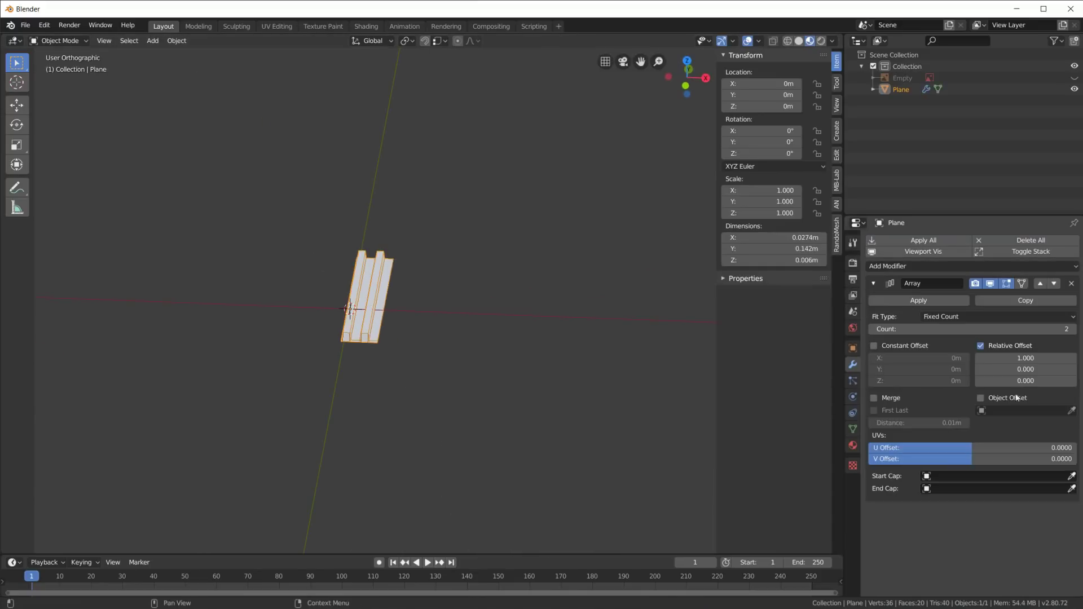
- Set the rib's Array count to 14 with a fixed count
left_click_drag(970, 329, 1021, 329)
middle_click_drag(699, 419, 628, 391, "shift")
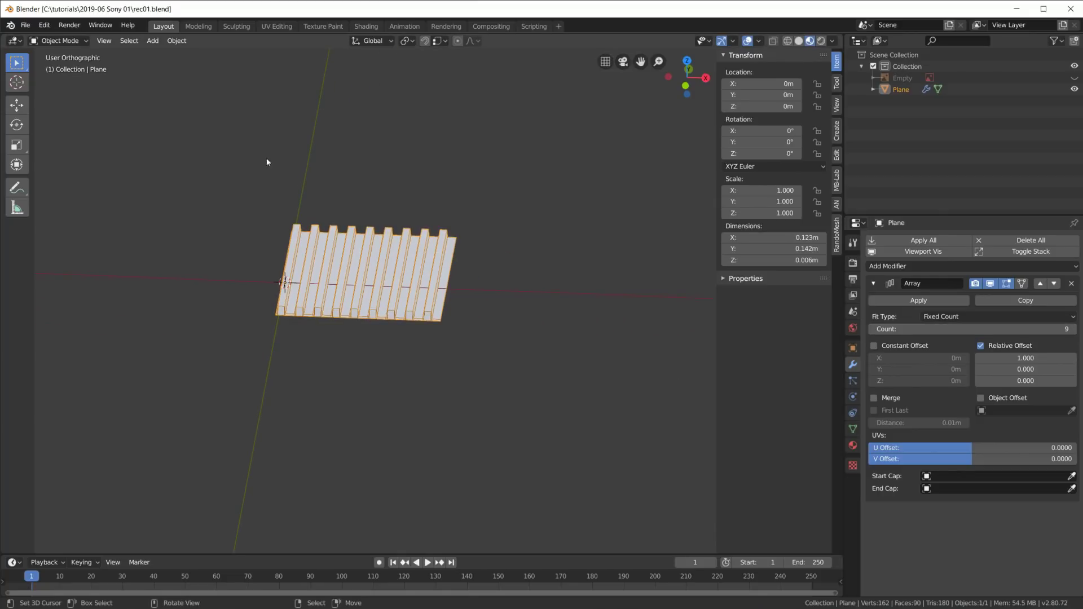
scroll(494, 330, "up", 2)
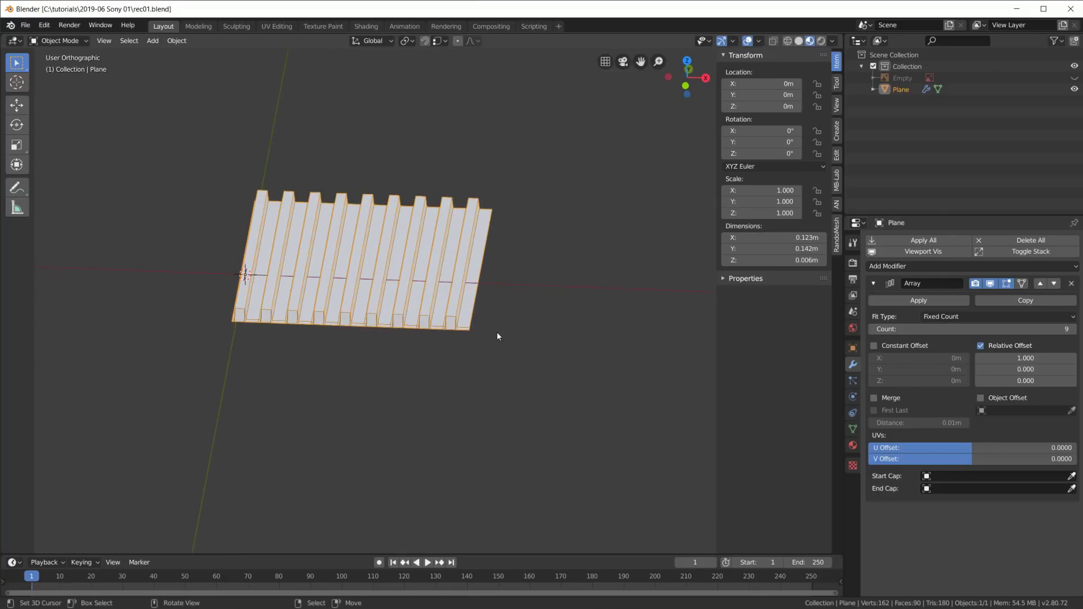
left_click_drag(1015, 329, 1049, 329)
scroll(536, 367, "down", 3)
scroll(512, 367, "up", 5)
middle_click_drag(512, 367, 466, 352)
scroll(466, 352, "down", 8)
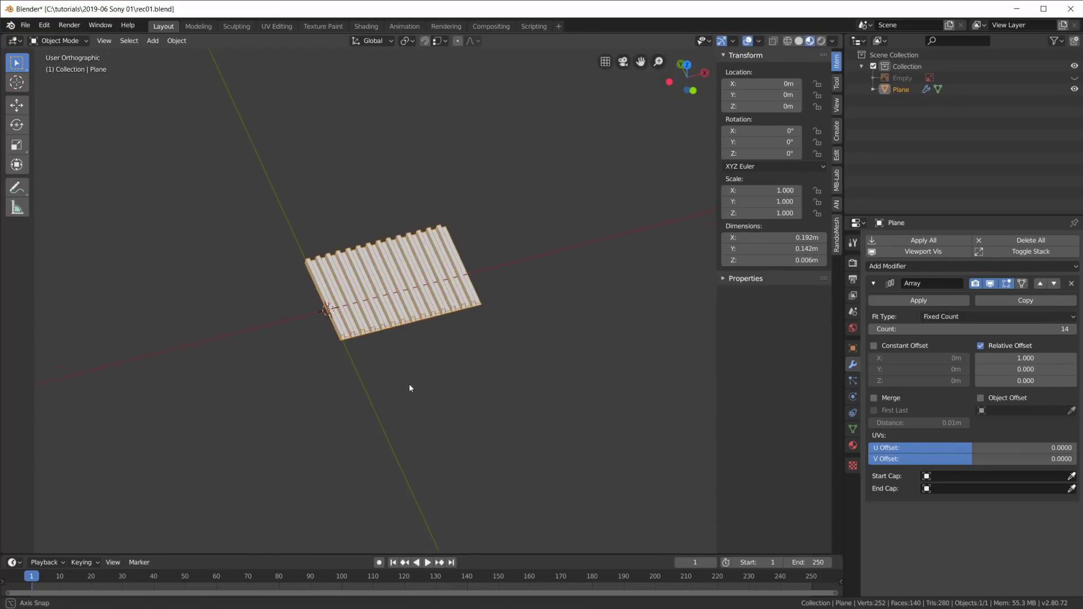
middle_click_drag(409, 384, 273, 187)
scroll(431, 381, "down", 2)
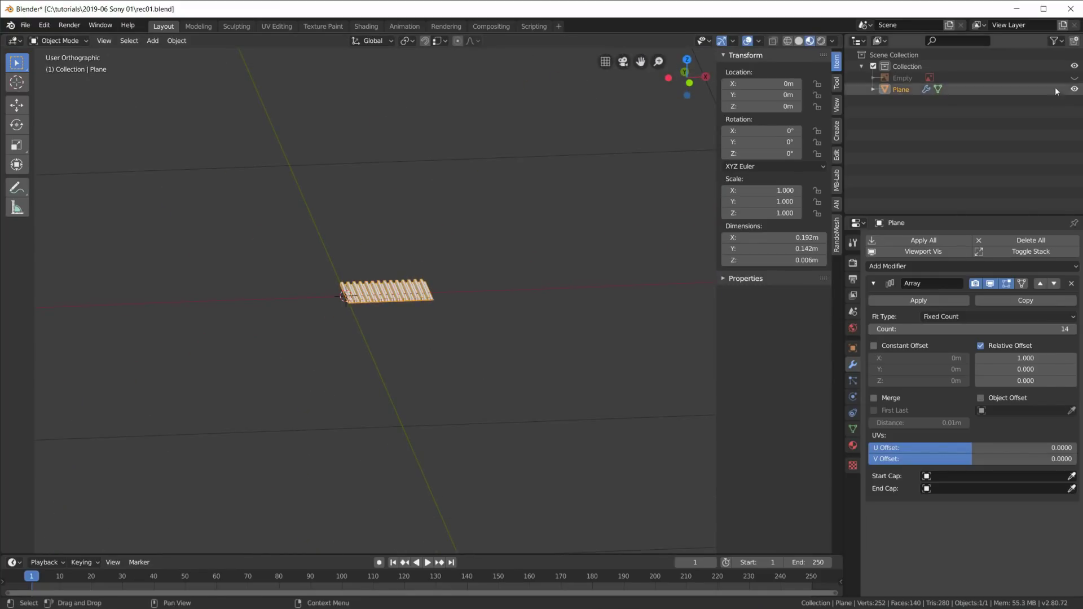
- Unhide the lens reference image and add a Bezier circle at the origin
left_click(1074, 77)
mouse_move(485, 260)
middle_mouse_down()
mouse_move(491, 300)
mouse_move(509, 298)
mouse_move(487, 294)
mouse_move(486, 281)
mouse_move(485, 307)
mouse_move(483, 275)
middle_mouse_up()
scroll(476, 296, "down", 2)
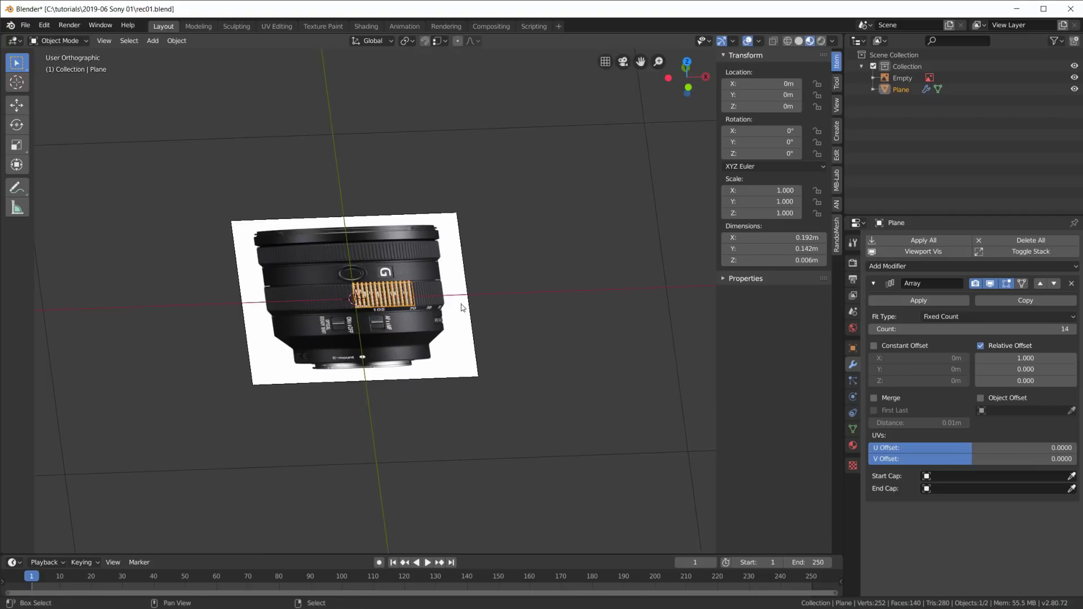
key("shift+a")
key("Escape")
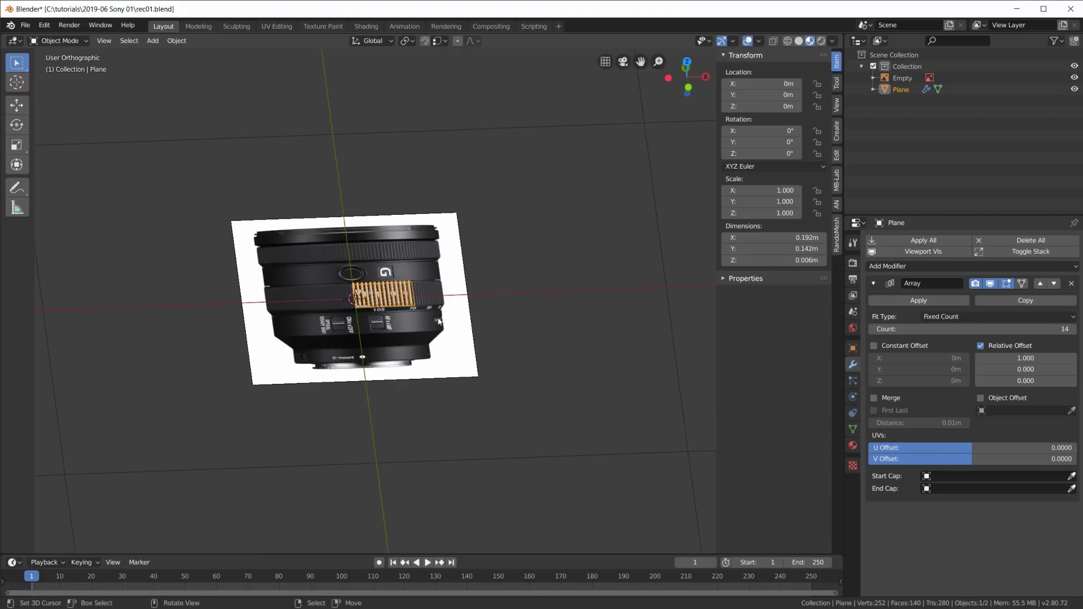
key("shift+a")
mouse_move(400, 357)
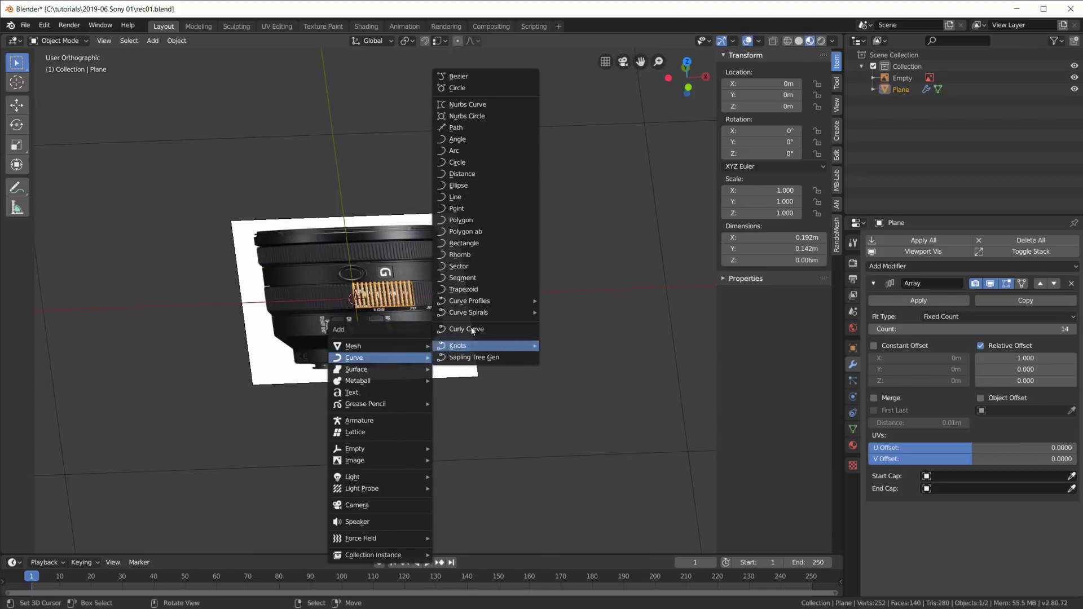
left_click(475, 88)
- Rotate all the circle's control points 90° about the X axis in edit mode so the circle stands upright
key("Tab")
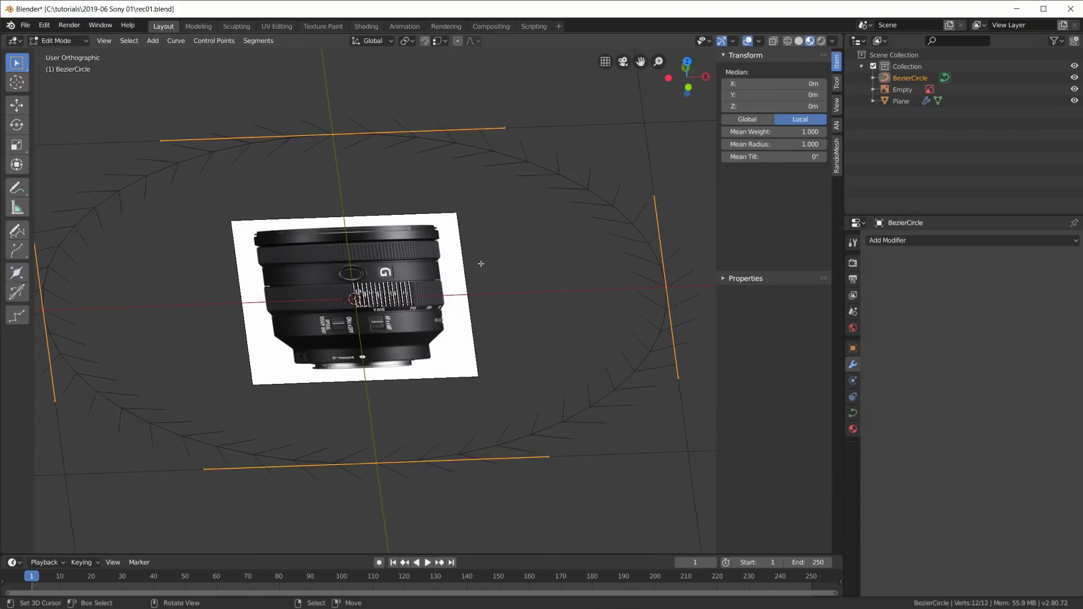
key("r")
key("x")
key("9")
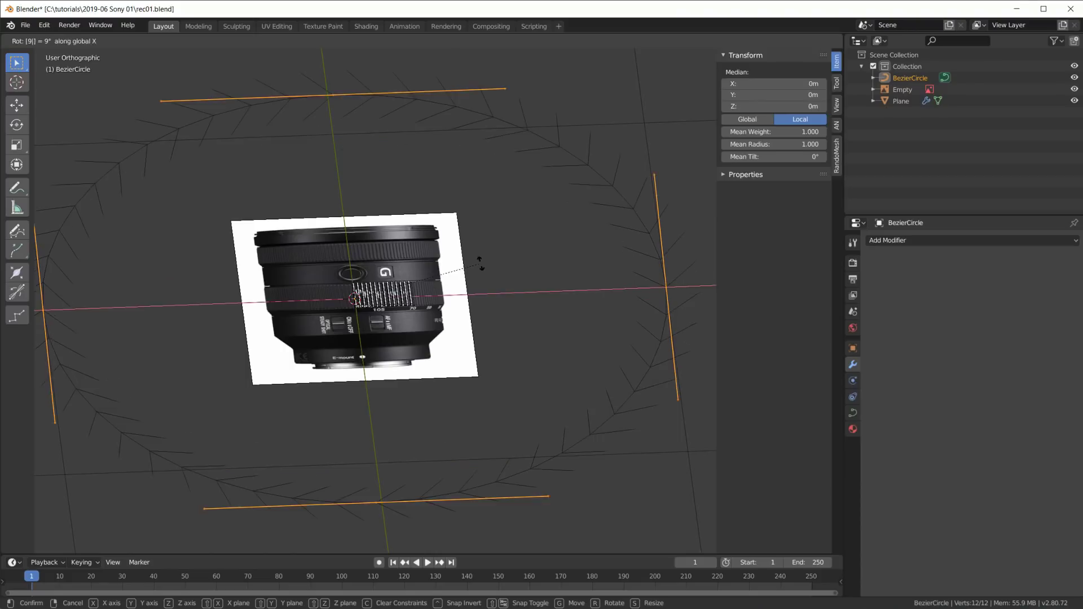
key("0")
key("Return")
- Scale the circle's control points down to the lower grip ring's width in the reference photo, about 0.571 m across
middle_click_drag(480, 263, 541, 240)
scroll(541, 239, "down", 3)
key("s")
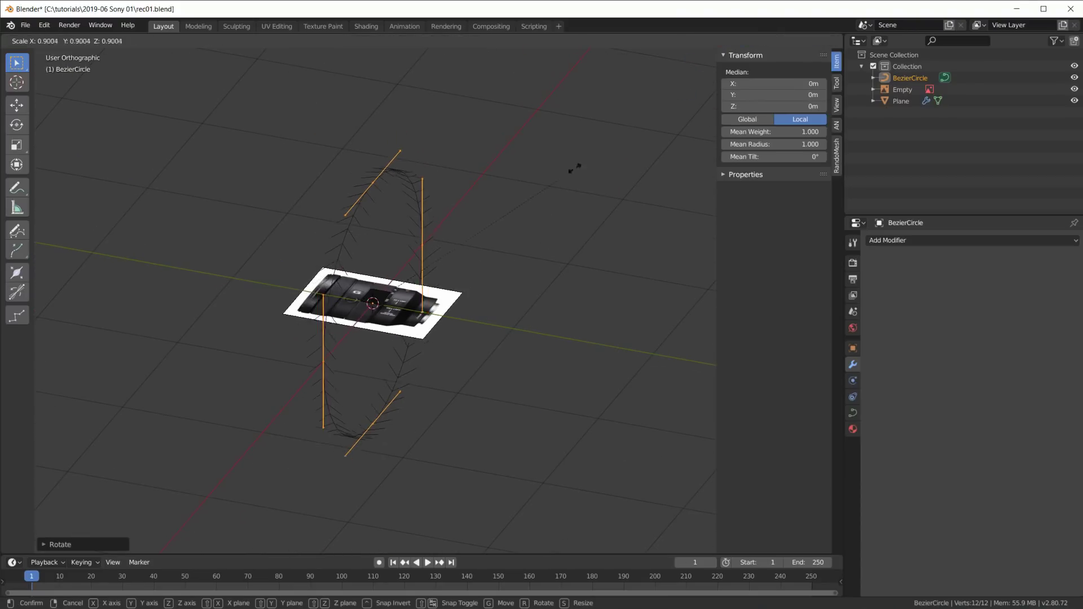
left_click(411, 261)
key("KP_7")
scroll(410, 312, "up", 6)
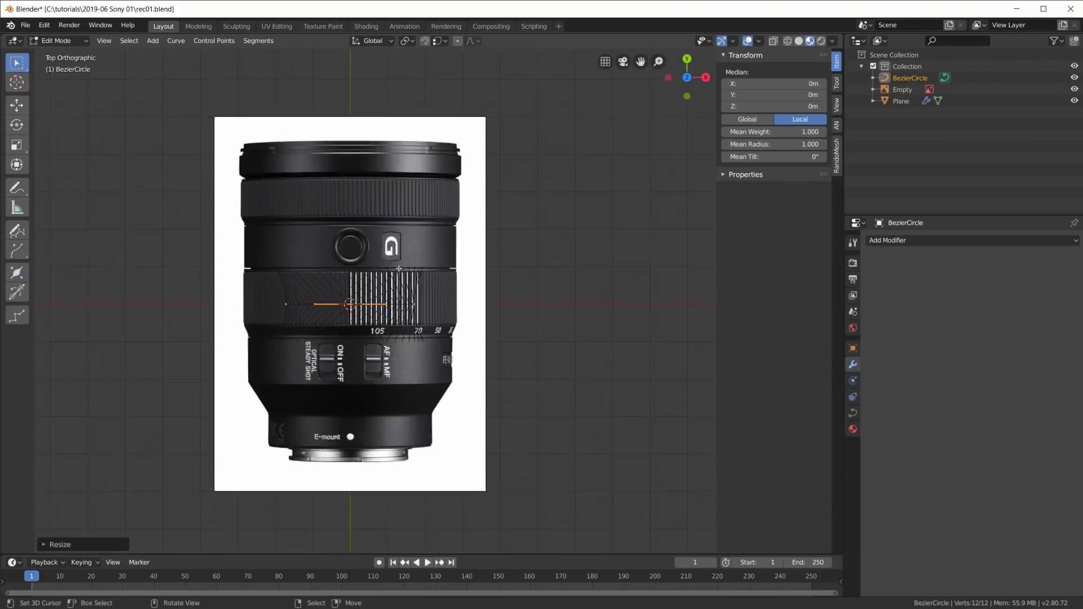
key("s")
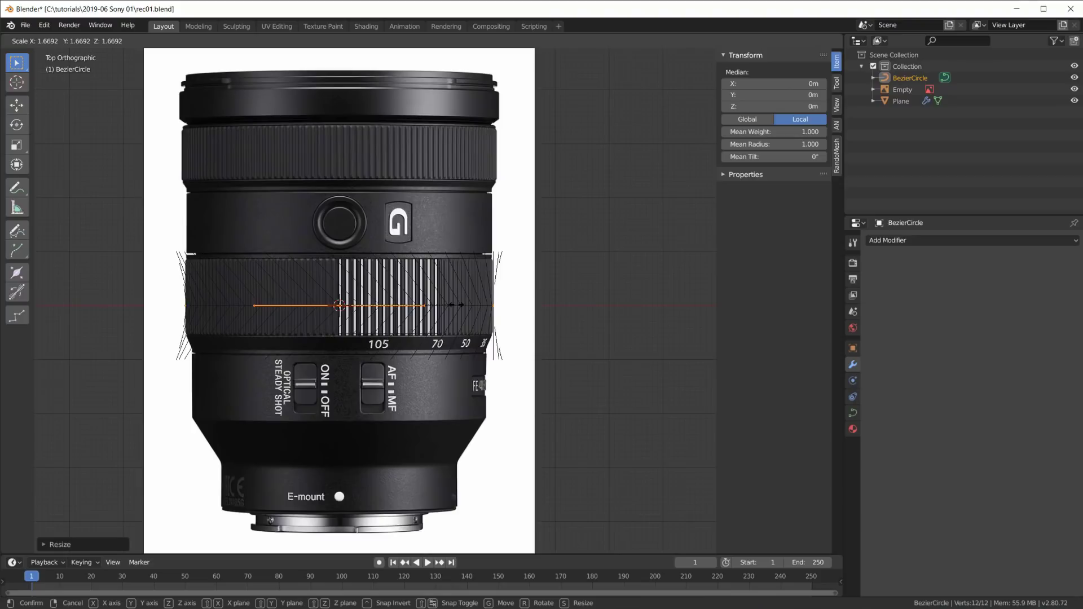
left_click(456, 305)
scroll(394, 326, "up", 2)
middle_click_drag(390, 326, 429, 246, "shift")
scroll(402, 334, "down", 4)
scroll(402, 332, "down", 1)
key("Tab")
scroll(385, 317, "up", 4)
- Add a Curve modifier to the arrayed rib strip with BezierCircle as its object and X as the deformation axis
right_click(364, 308)
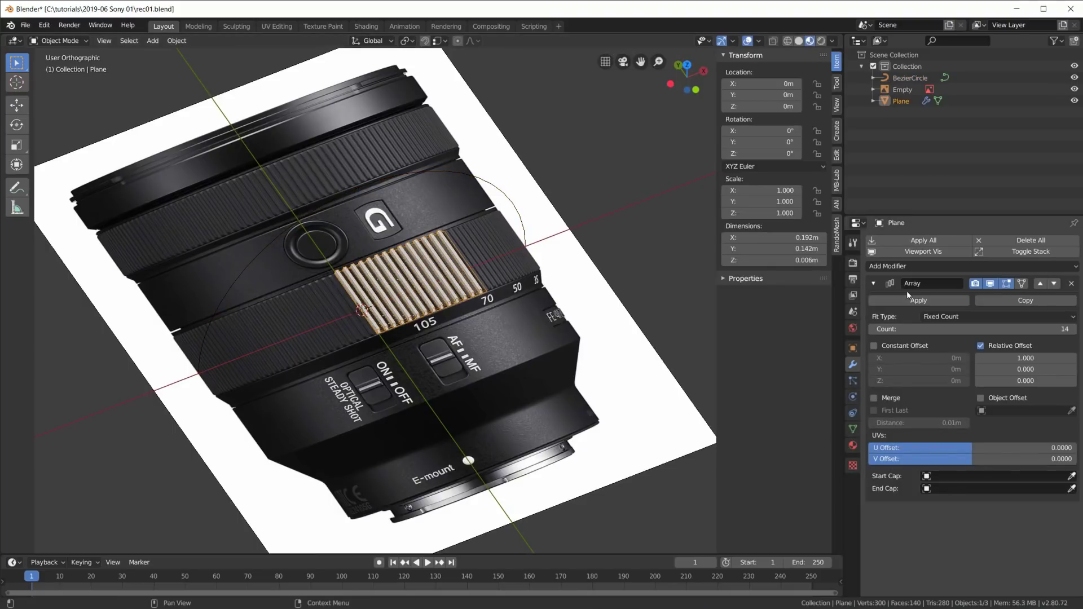
left_click(882, 283)
left_click(874, 284)
left_click(898, 266)
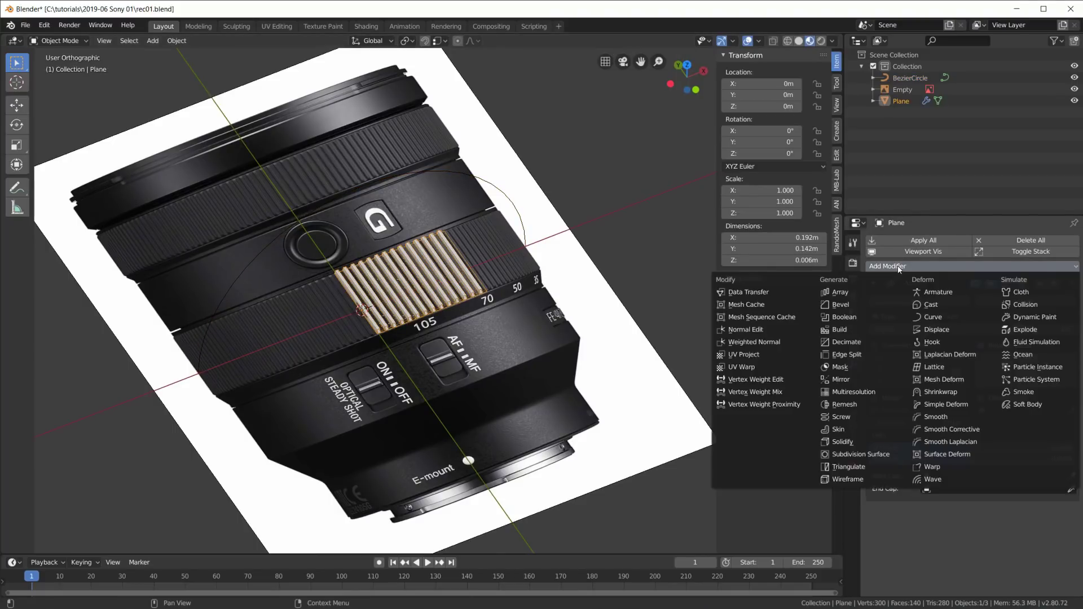
left_click(936, 318)
left_click(923, 555)
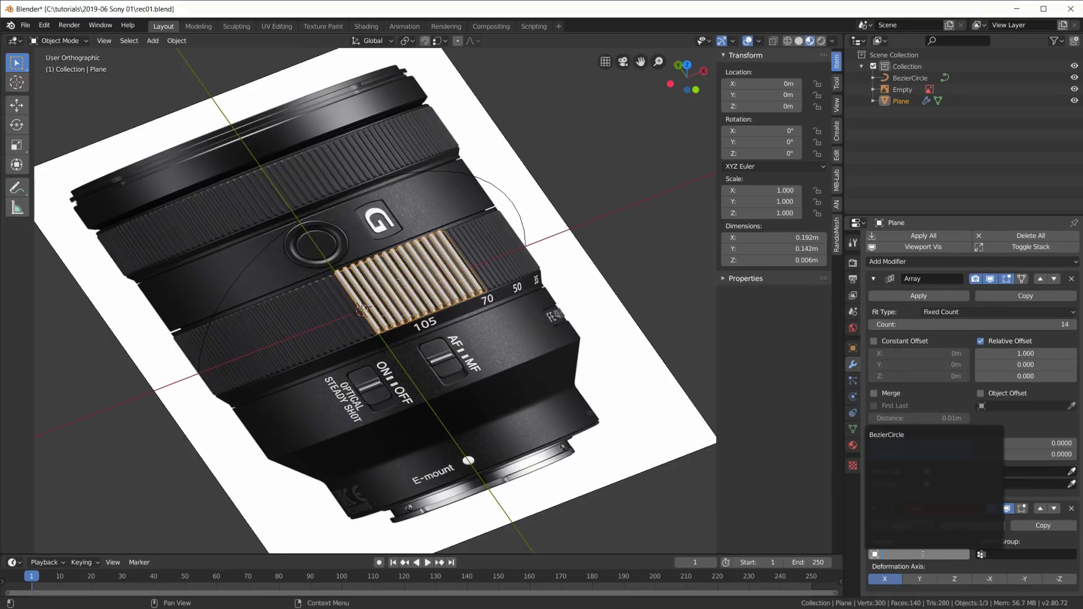
left_click(893, 435)
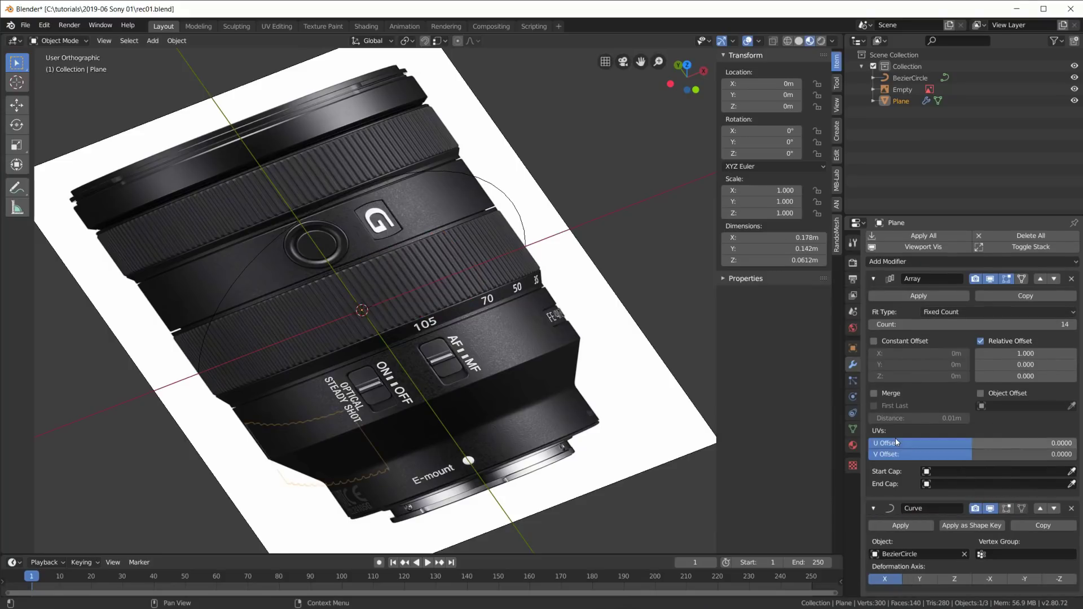
- Raise the rib's Array count to 127 to wrap the ribs around most of the circle
scroll(488, 328, "down", 6)
middle_click_drag(485, 395, 473, 352)
left_click_drag(1014, 324, 1050, 324)
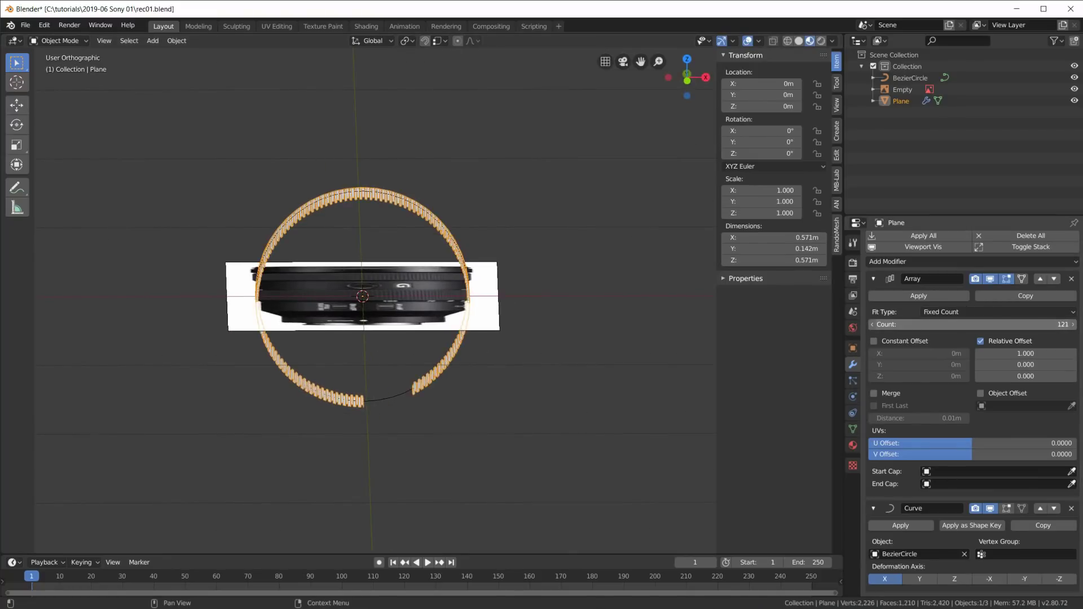
- Examine the gap at the base of the ring and which way the ribs face
scroll(286, 299, "up", 6)
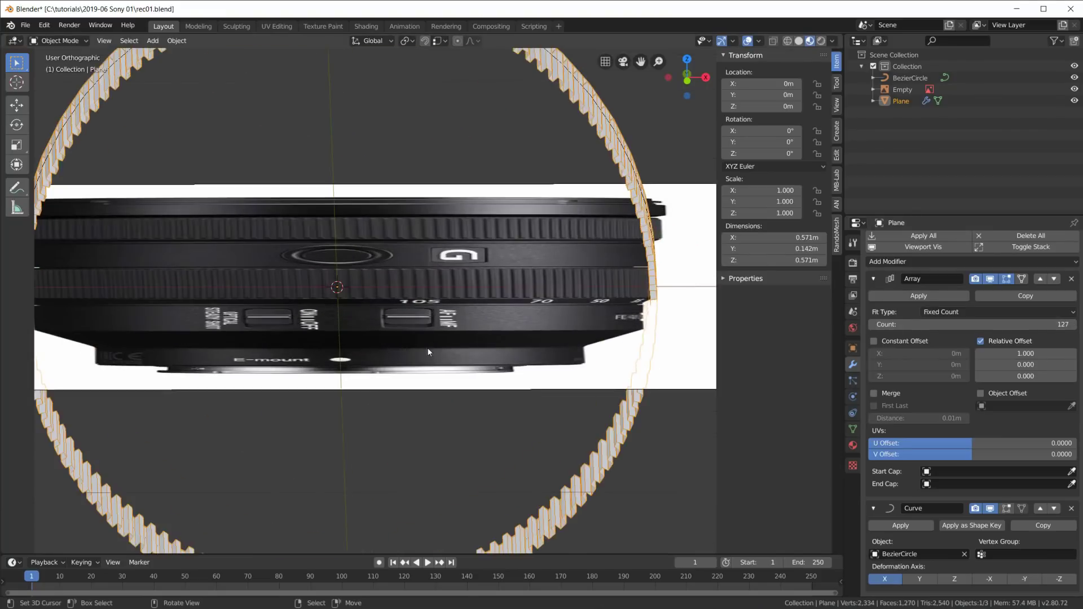
middle_click_drag(484, 430, 489, 290, "shift")
middle_click_drag(406, 447, 353, 479)
scroll(350, 467, "up", 3)
scroll(372, 417, "up", 2)
middle_click_drag(341, 495, 346, 483)
scroll(367, 395, "down", 4)
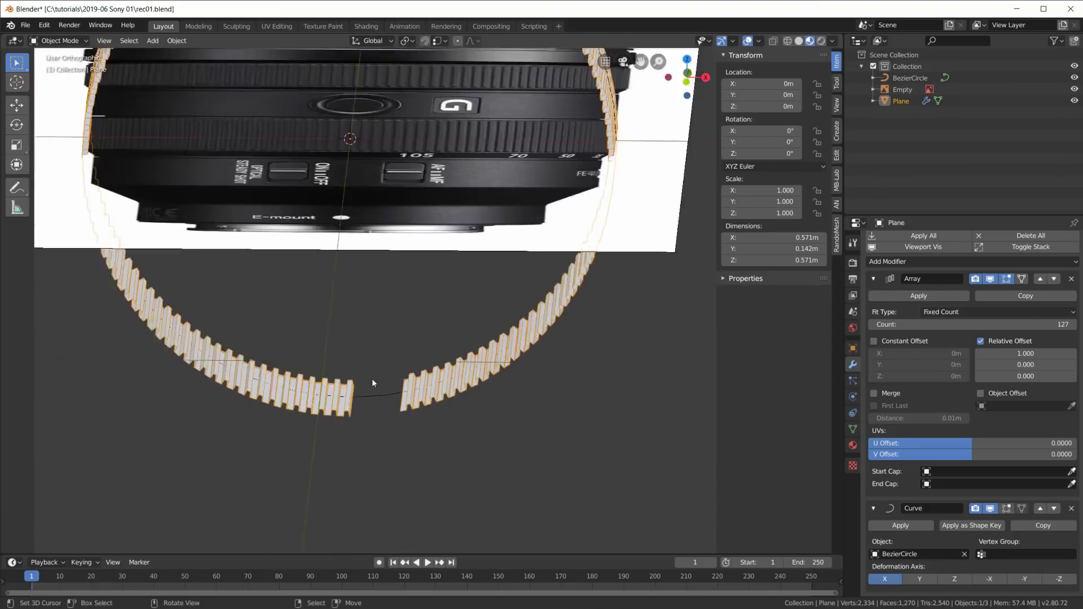
middle_click_drag(373, 377, 390, 451, "shift")
- Rotate the whole rib mesh 180° in front view in edit mode so the ribs face outward on the ring
key("KP_1")
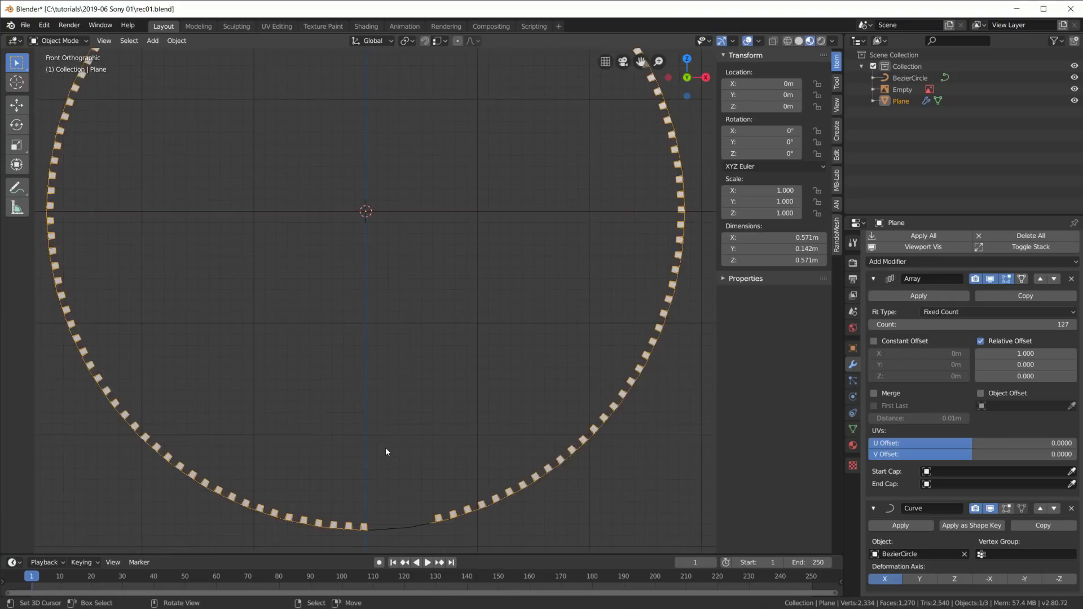
key("Tab")
key("KP_Decimal")
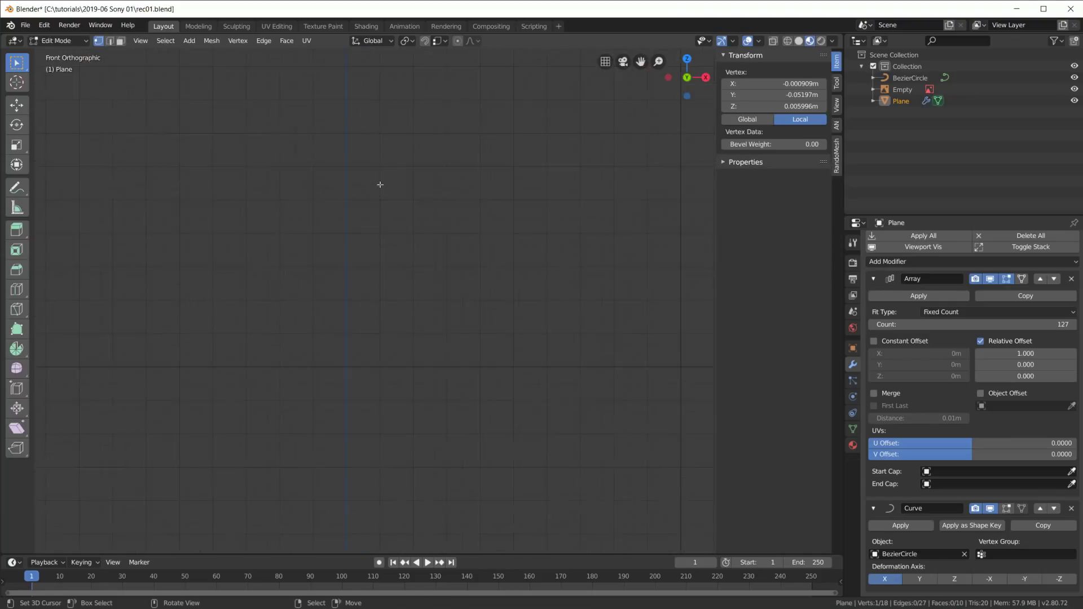
key("a")
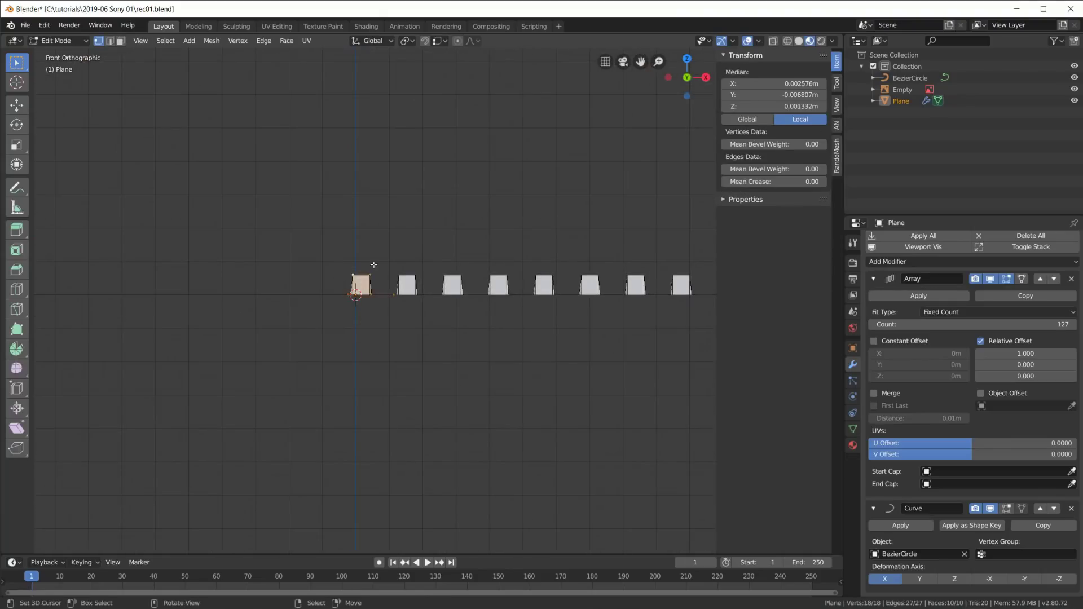
type("r180")
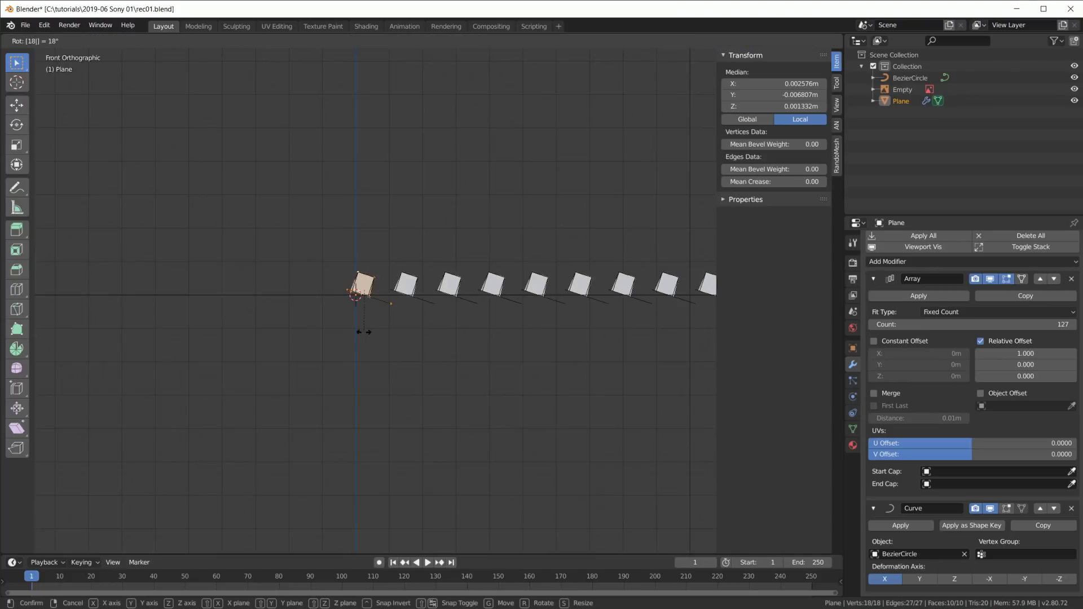
key("Return")
key("g")
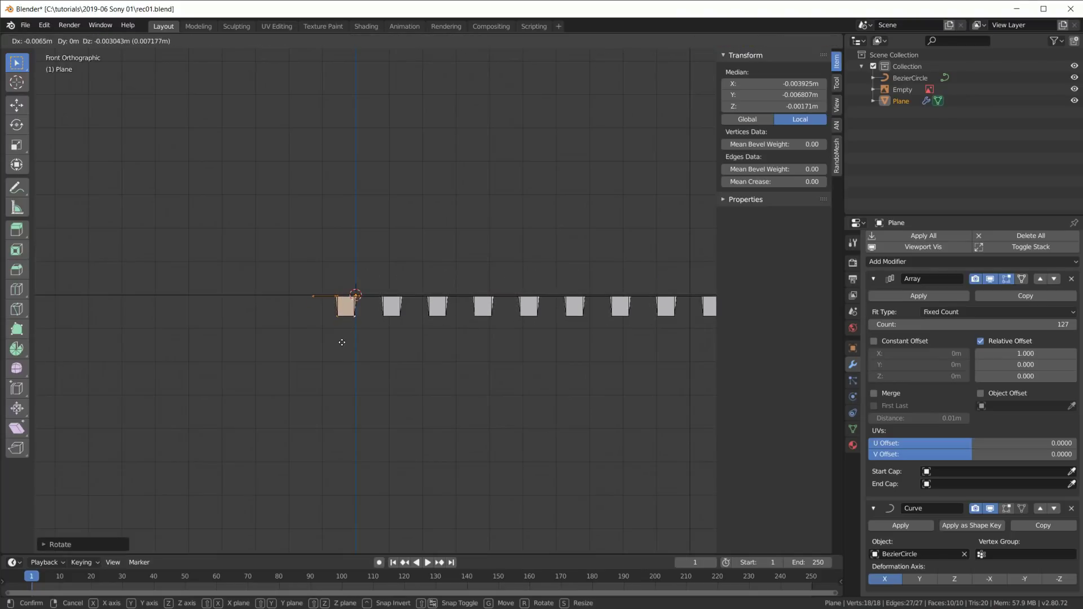
key("Escape")
key("Tab")
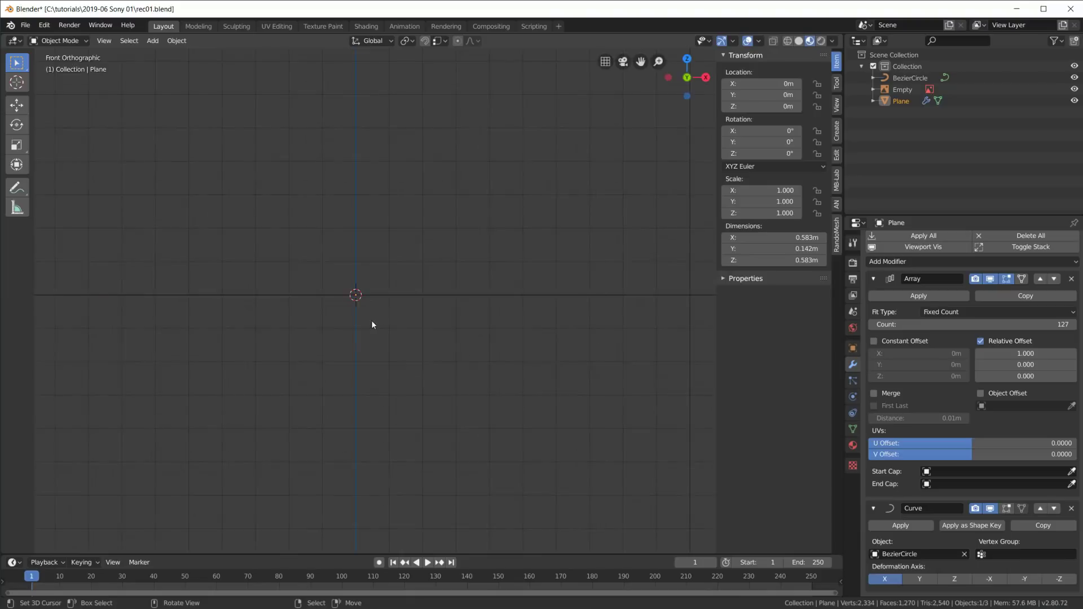
- Examine the flipped ribs around the ring from the front and at an angle
middle_click_drag(381, 524, 374, 443, "shift")
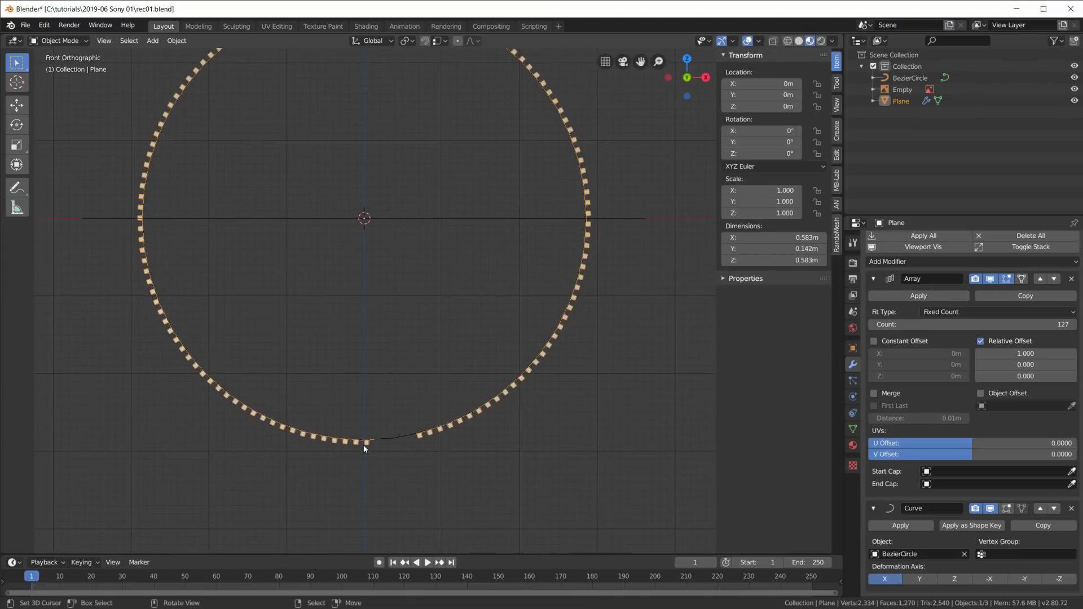
middle_click_drag(282, 156, 304, 236, "shift")
scroll(472, 434, "up", 1)
scroll(471, 432, "down", 3)
mouse_move(471, 389)
middle_mouse_down()
mouse_move(485, 445)
mouse_move(489, 386)
middle_mouse_up()
scroll(489, 391, "up", 1)
scroll(481, 425, "up", 5)
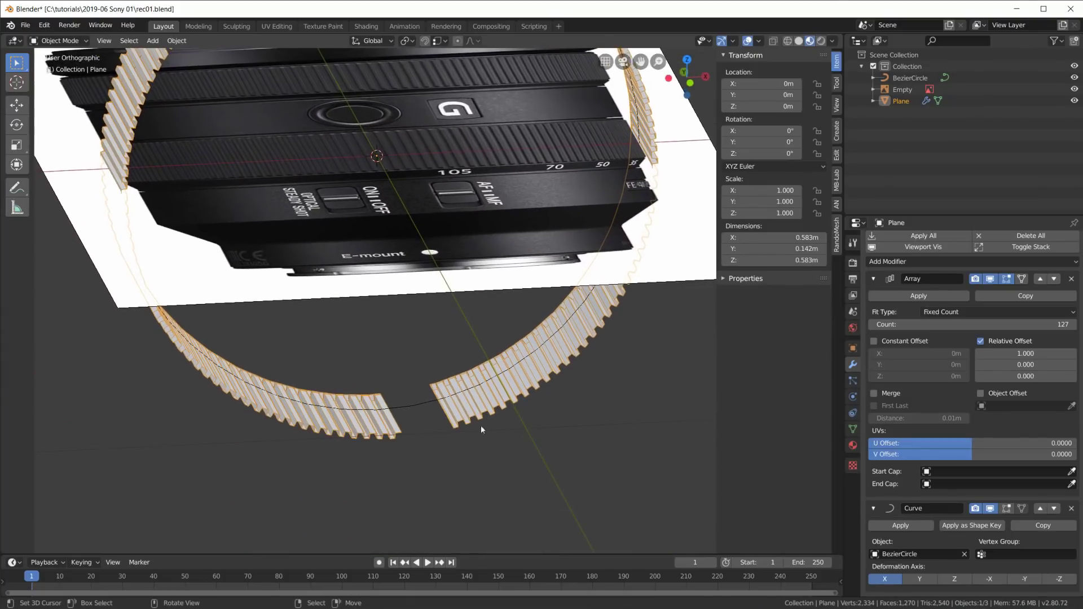
- Increase the rib's Array count to 131 to fill the remaining gap in the ring
middle_click_drag(523, 485, 499, 414, "shift")
scroll(500, 412, "up", 1)
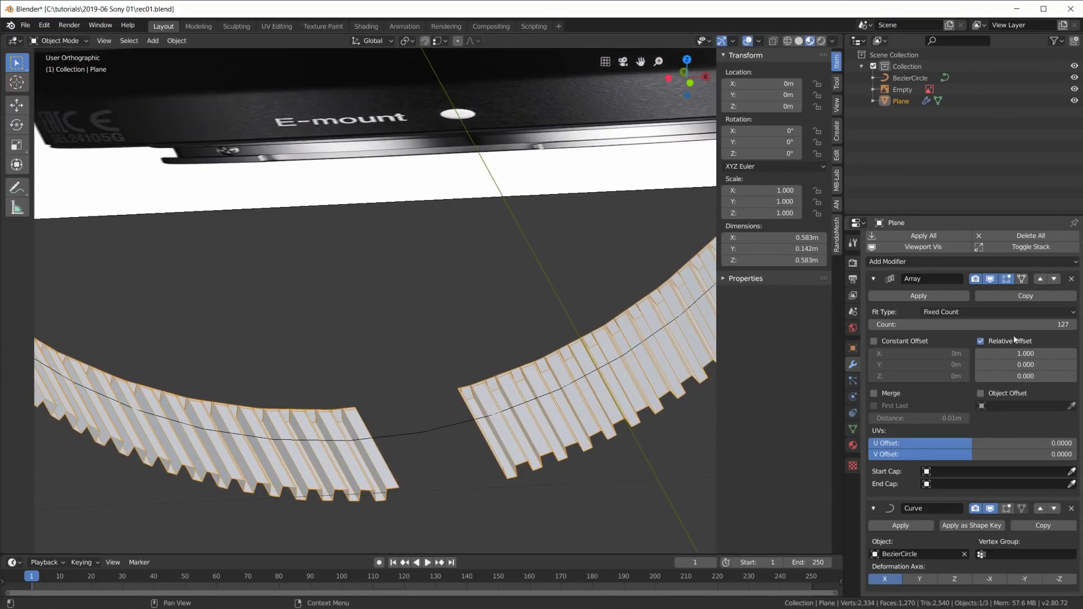
left_click(1073, 325)
left_click(1073, 324)
left_click(1073, 324)
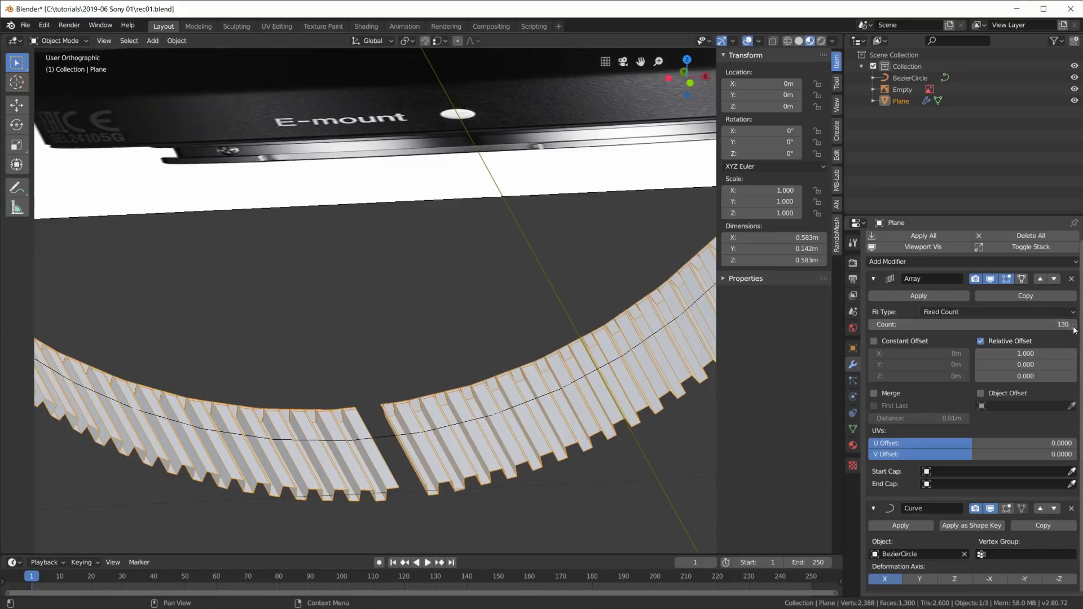
left_click(1074, 326)
middle_click_drag(447, 456, 417, 428)
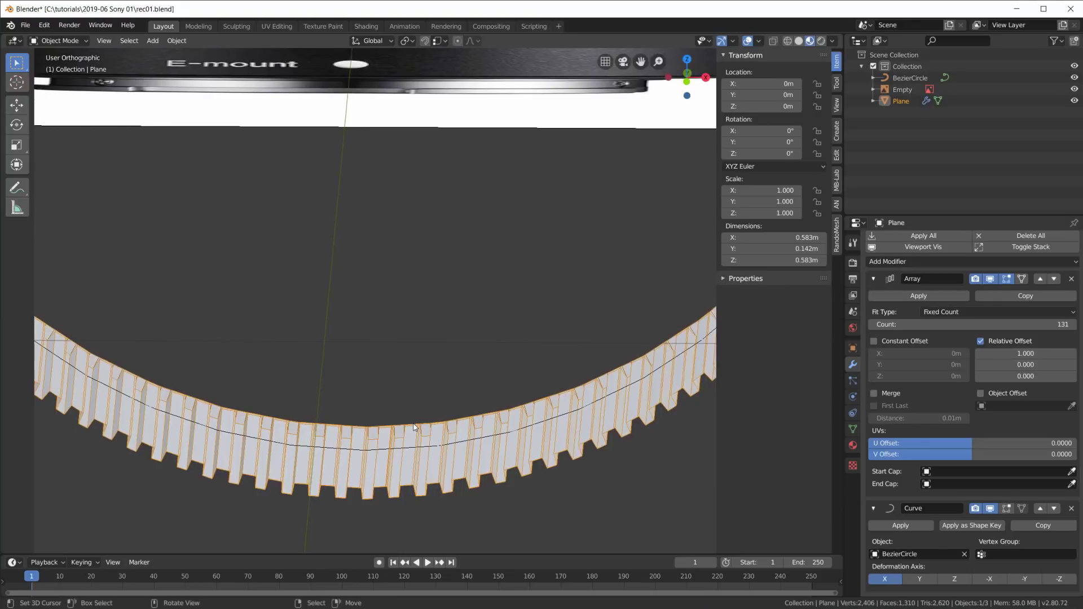
- Enlarge the Bezier circle's control points very slightly in edit mode to adjust the fit between the ring's first and last ribs
left_click(587, 414)
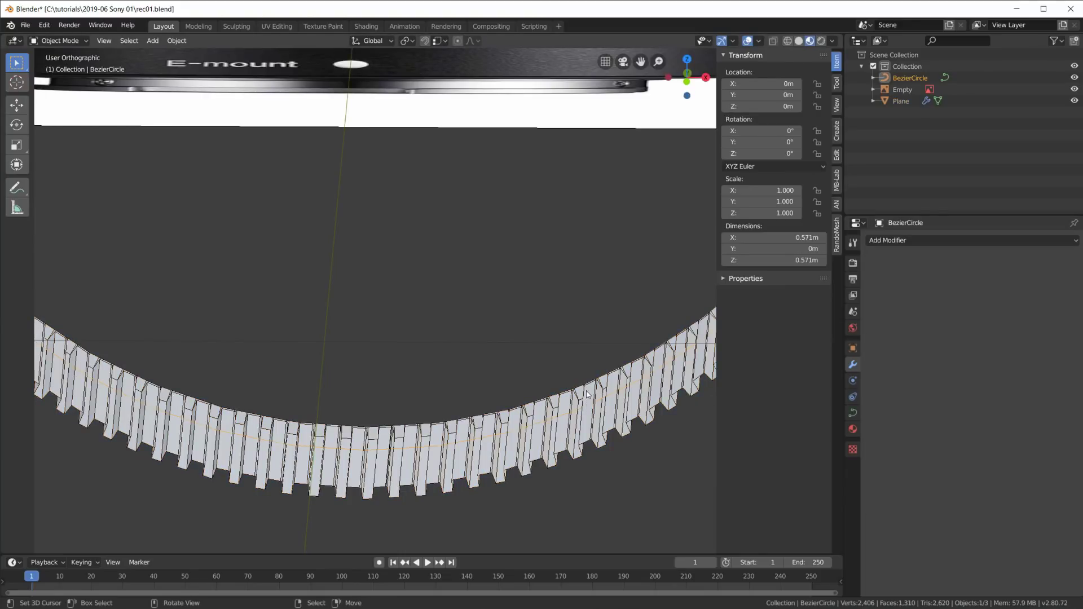
key("Tab")
key("s")
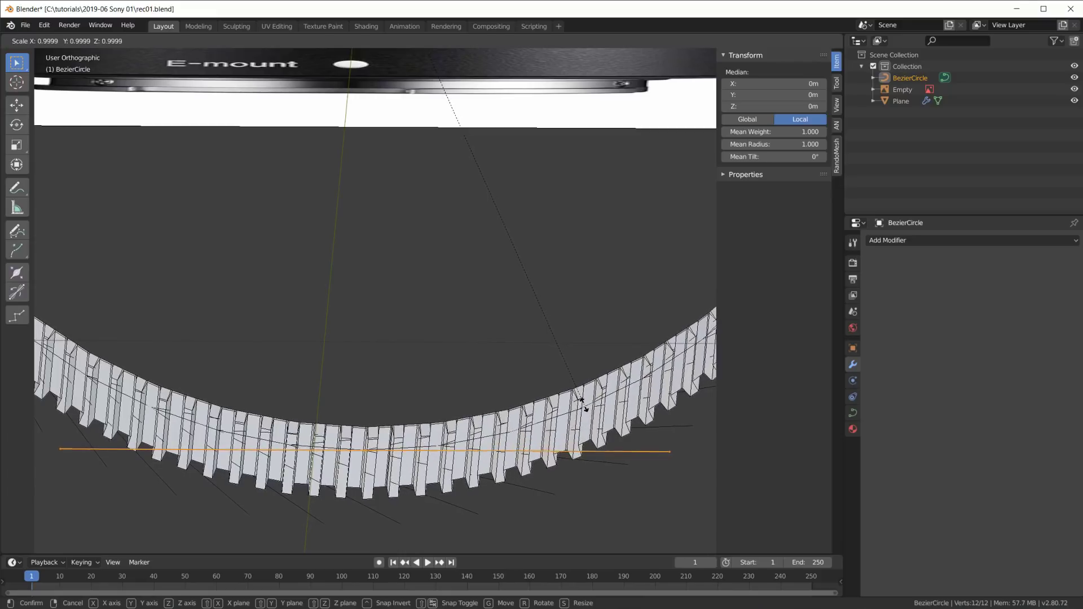
left_click(580, 429)
key("Tab")
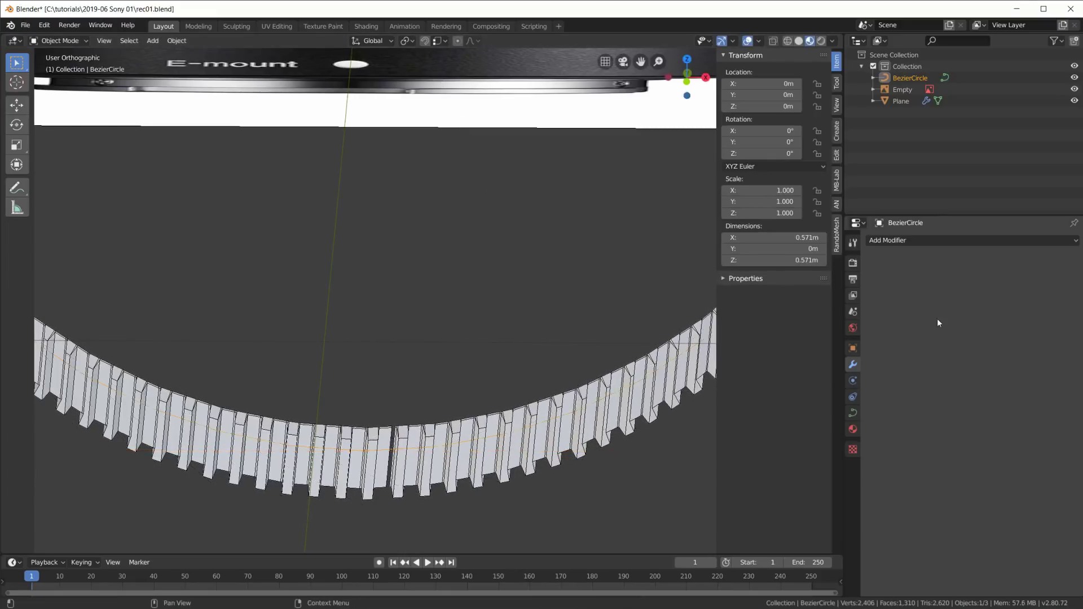
- Enable Merge and First Last on the rib's Array modifier, with a merge distance of 0.001 m
left_click(684, 368)
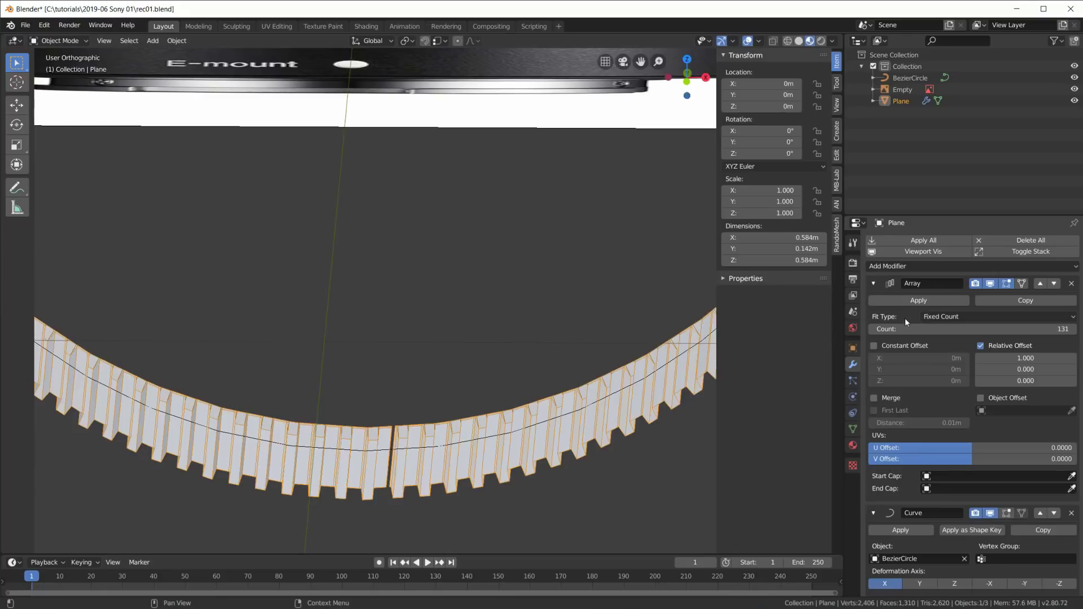
left_click(874, 398)
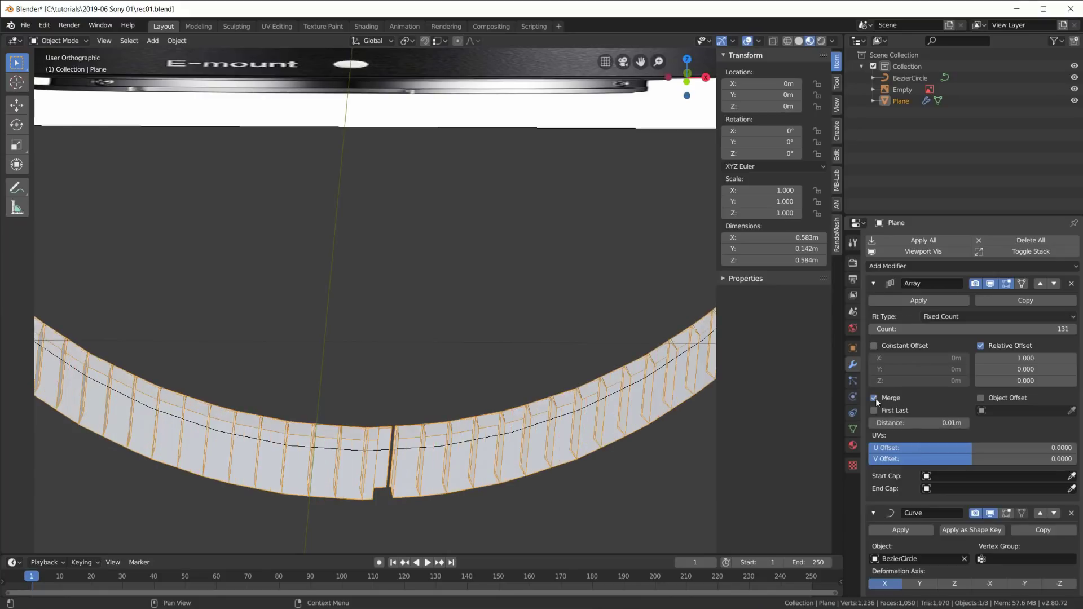
left_click(925, 422)
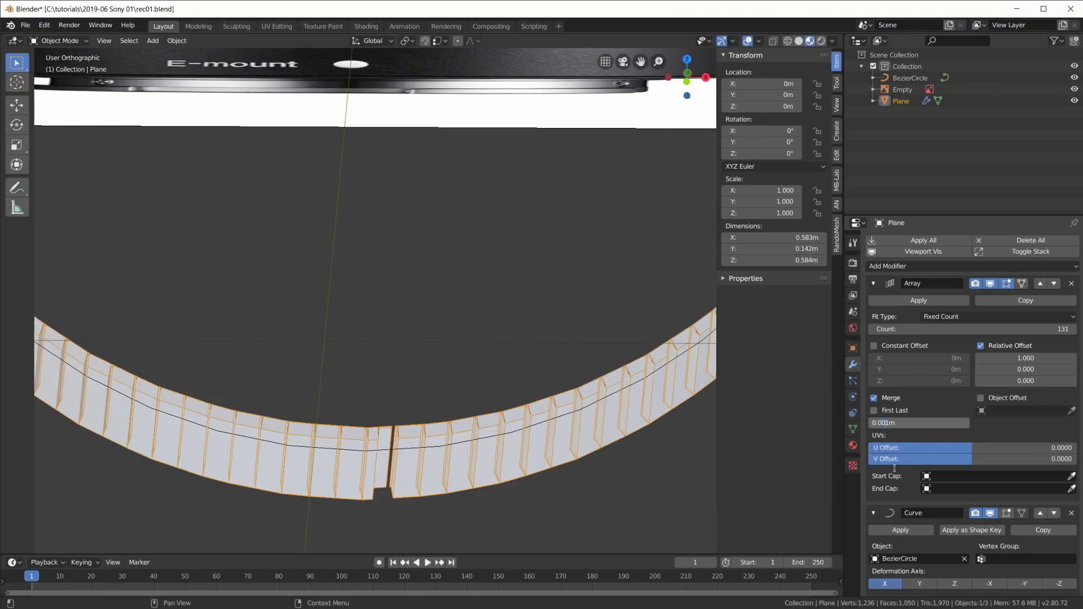
type("0")
key("Return")
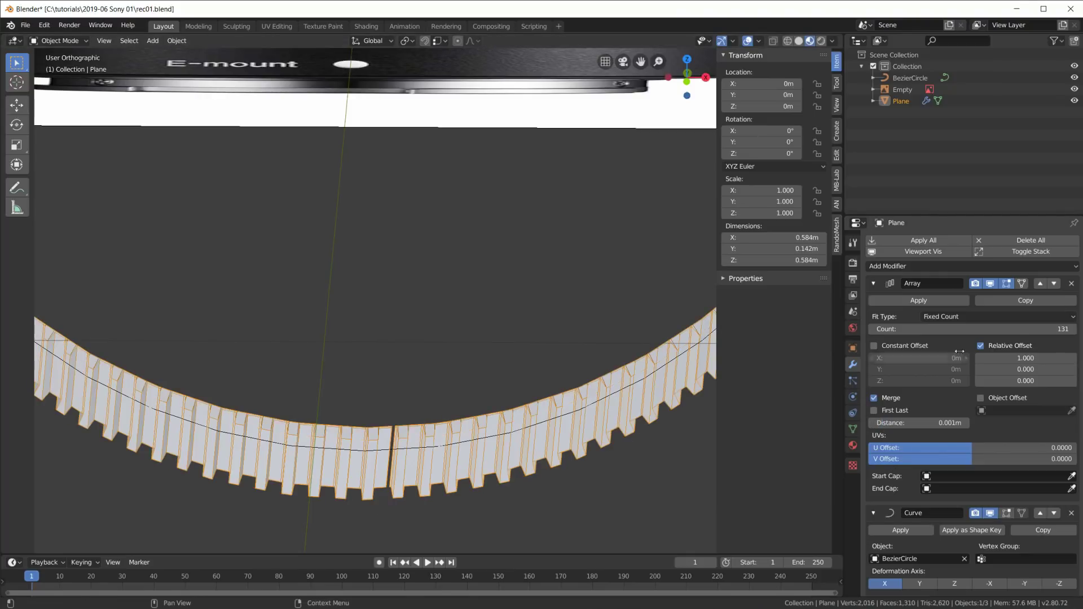
left_click(874, 411)
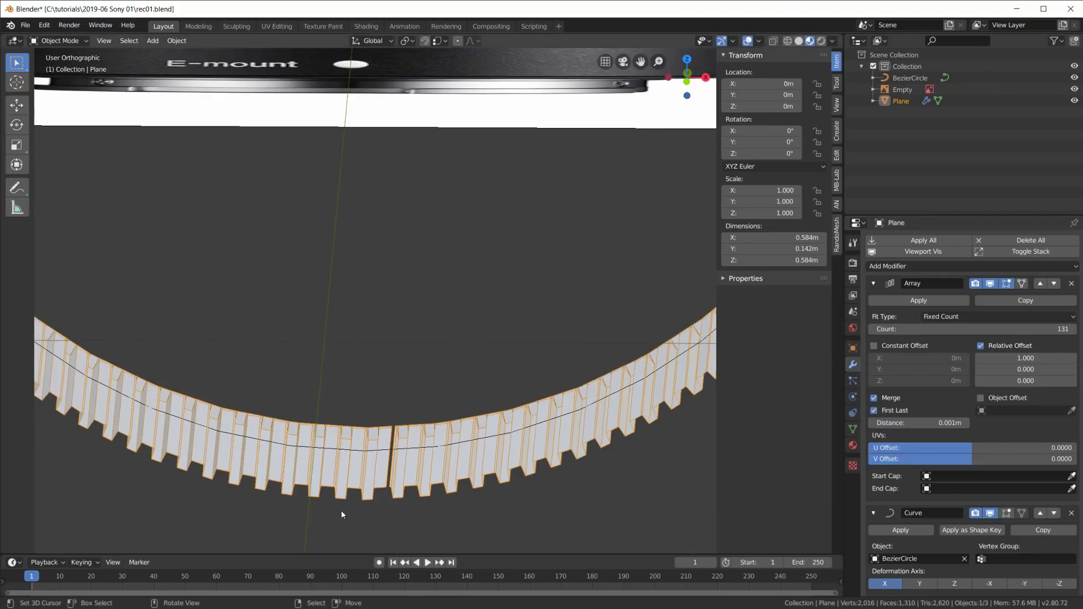
- Scale the whole Bezier circle object to about 0.999 to close the seam between the first and last ribs
scroll(466, 495, "down", 4)
scroll(466, 495, "up", 4)
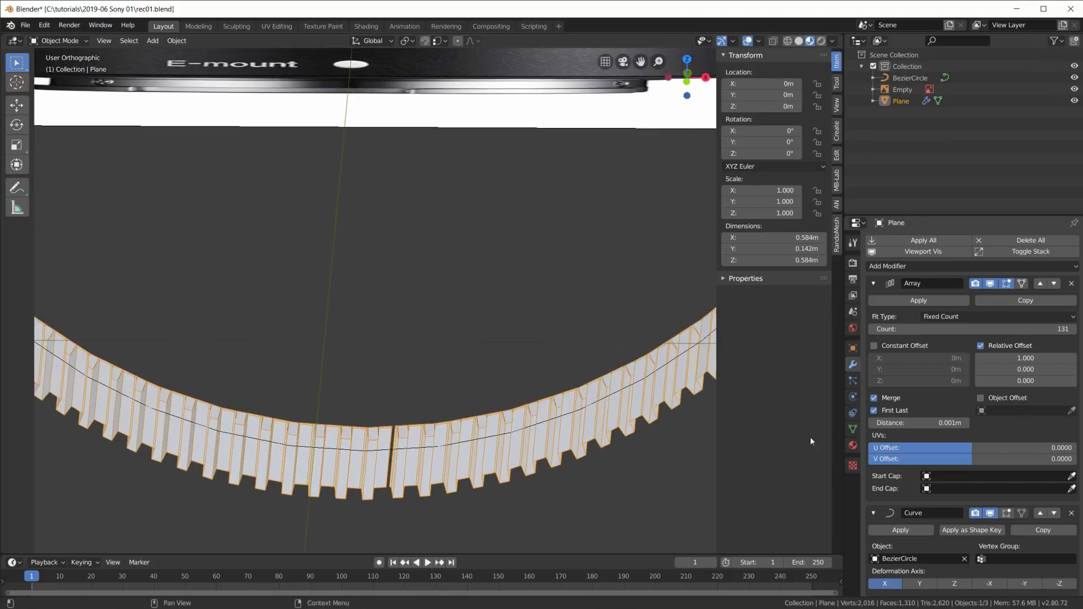
scroll(427, 504, "up", 1)
middle_click_drag(392, 519, 418, 473)
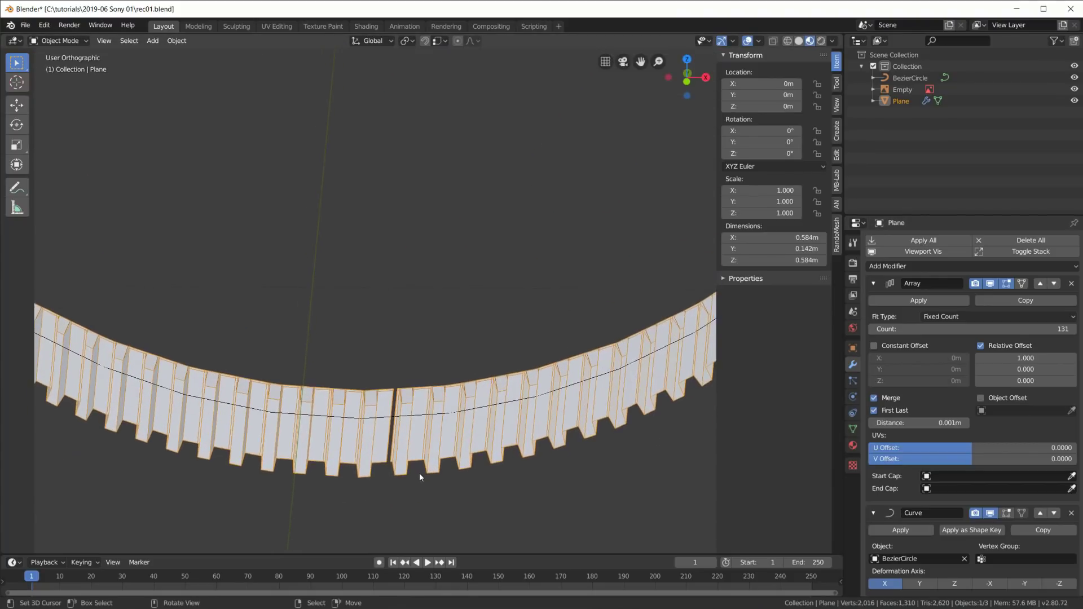
left_click(480, 434)
key("g")
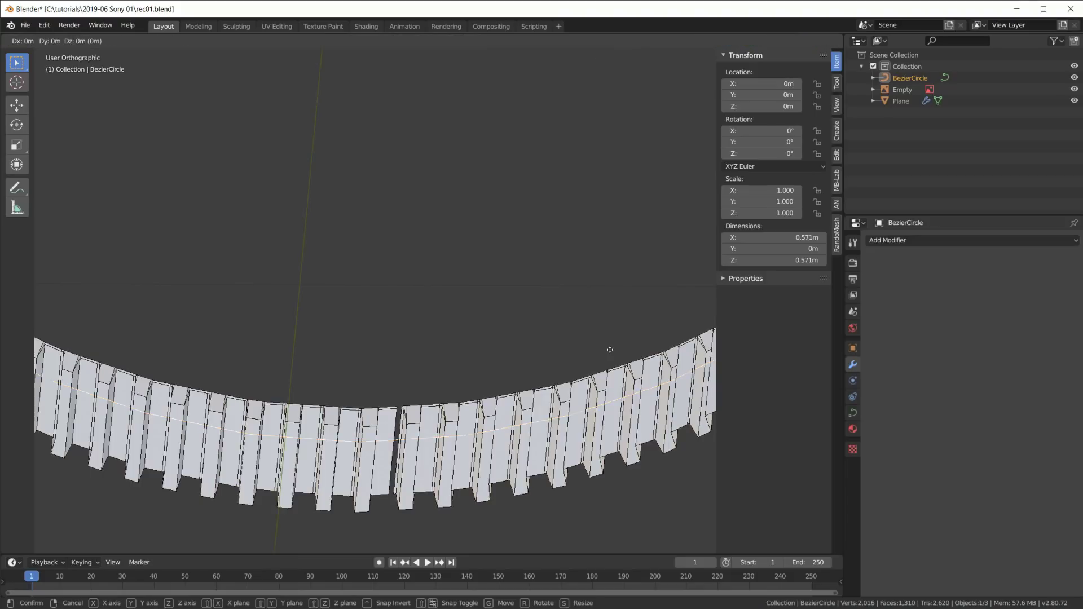
key("s")
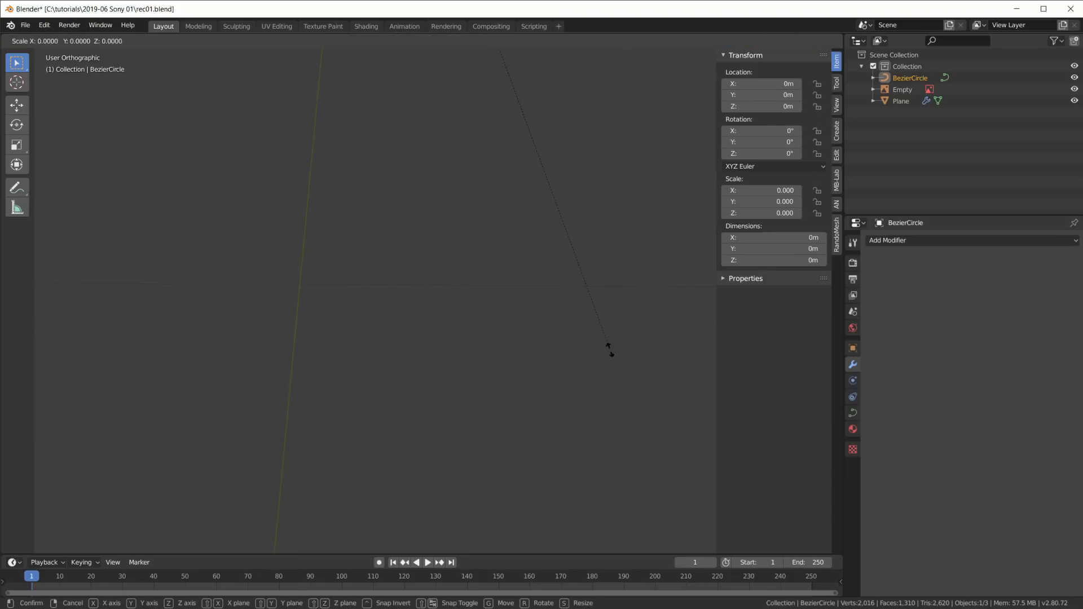
key("Escape")
key("s")
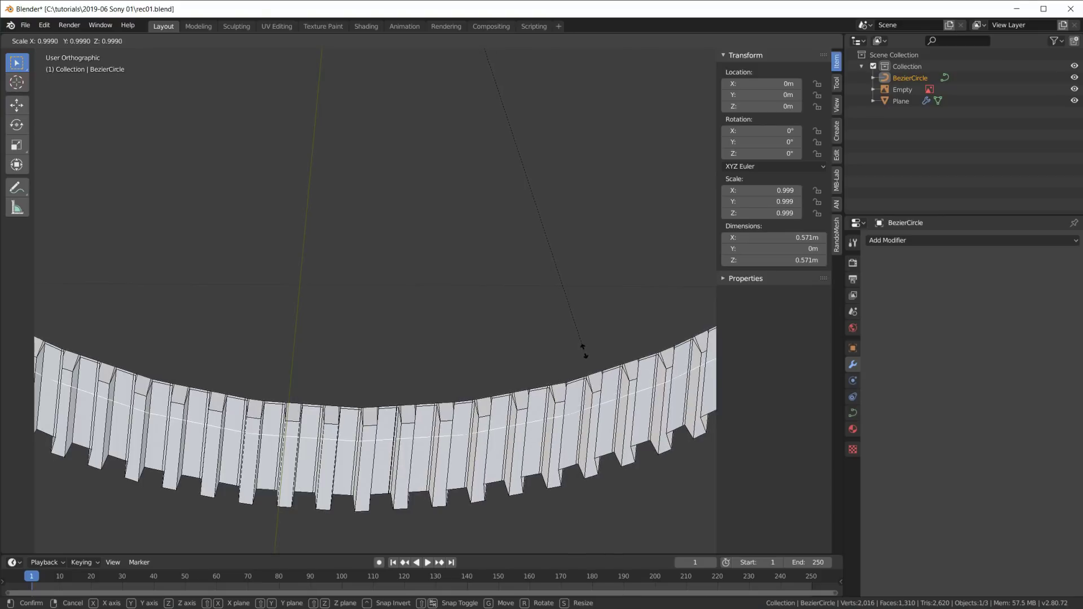
left_click(583, 352)
- Examine the ring and the Bezier circle's control points against the reference photo from several angles
scroll(544, 327, "down", 5)
middle_click_drag(519, 277, 521, 437, "shift")
key("Tab")
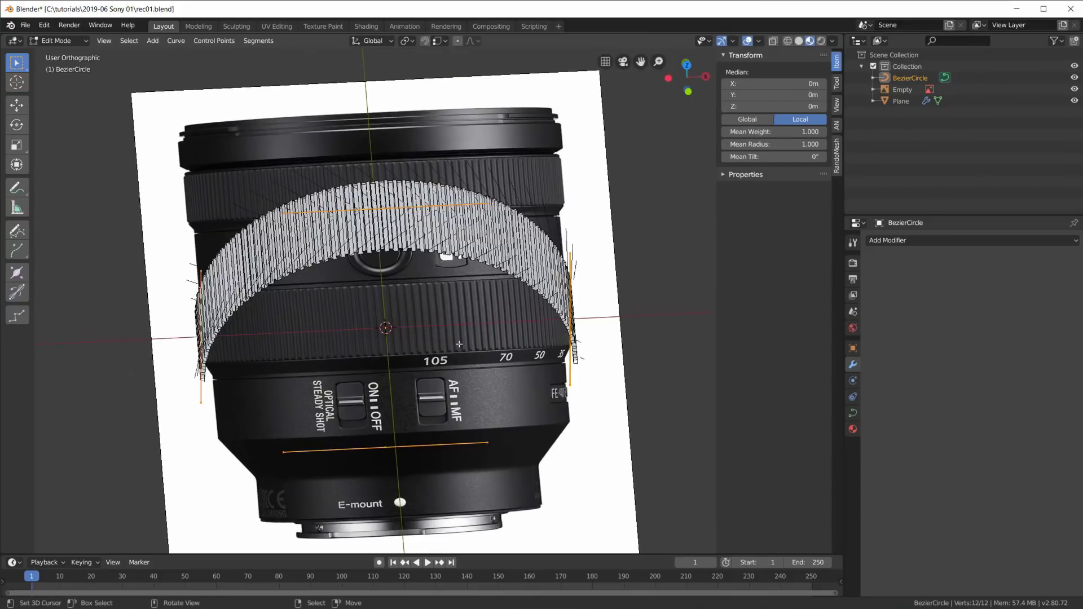
key("Tab")
middle_click_drag(471, 285, 360, 198)
scroll(479, 283, "up", 5)
key("Tab")
scroll(444, 231, "down", 4)
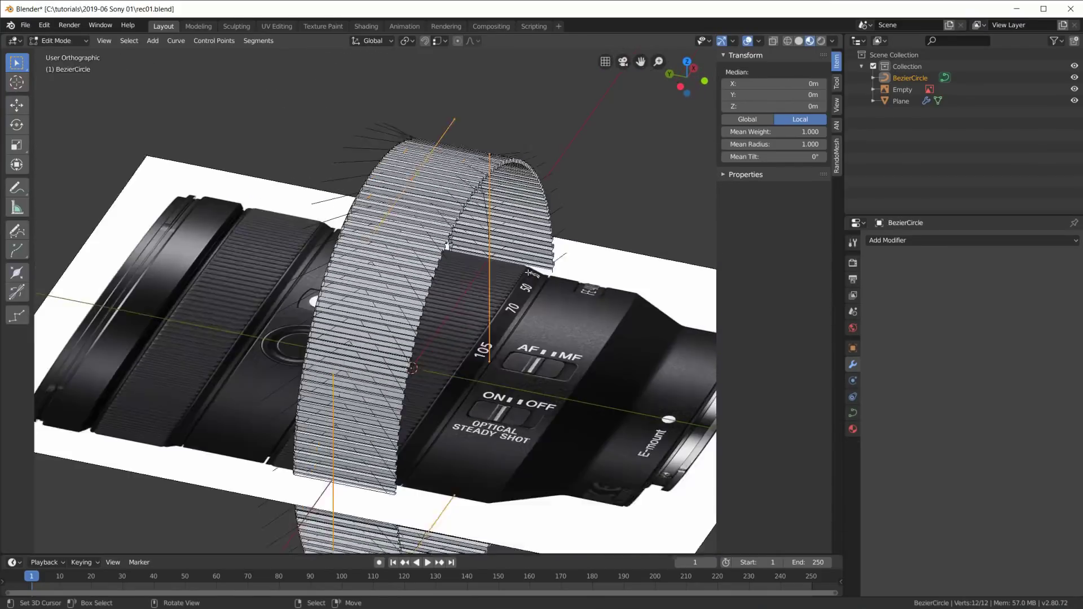
key("Tab")
- Open the rib mesh for editing and hide the reference image
left_click(900, 101)
middle_click_drag(513, 322, 482, 360)
key("Tab")
scroll(463, 417, "up", 10)
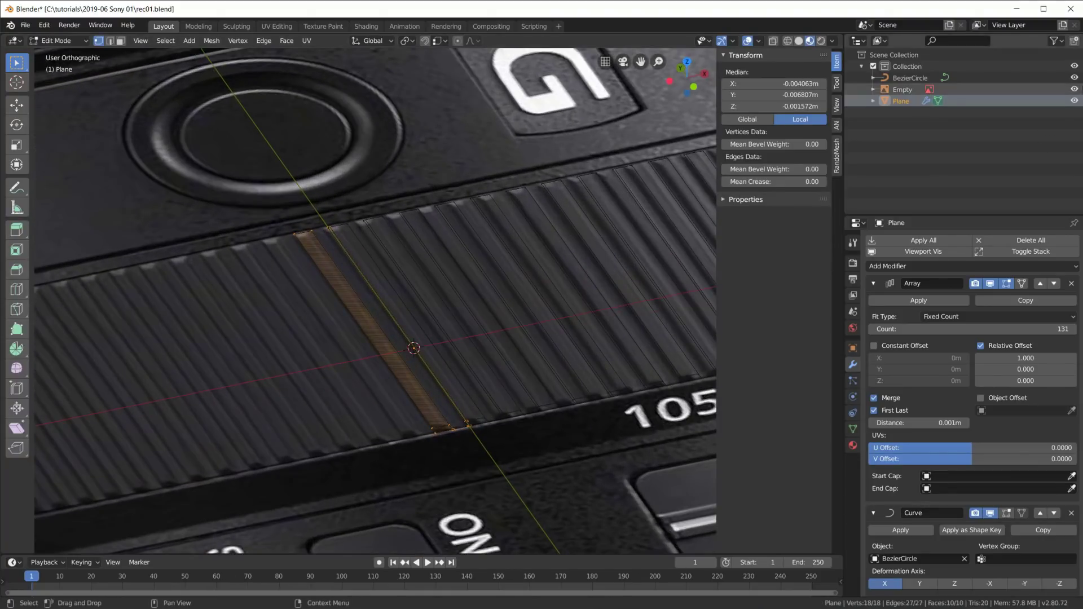
left_click(1075, 90)
- Add a loop cut across the rib segment and slide it close to the segment's end
middle_click_drag(489, 446, 486, 403)
key("ctrl+r")
left_click(420, 357)
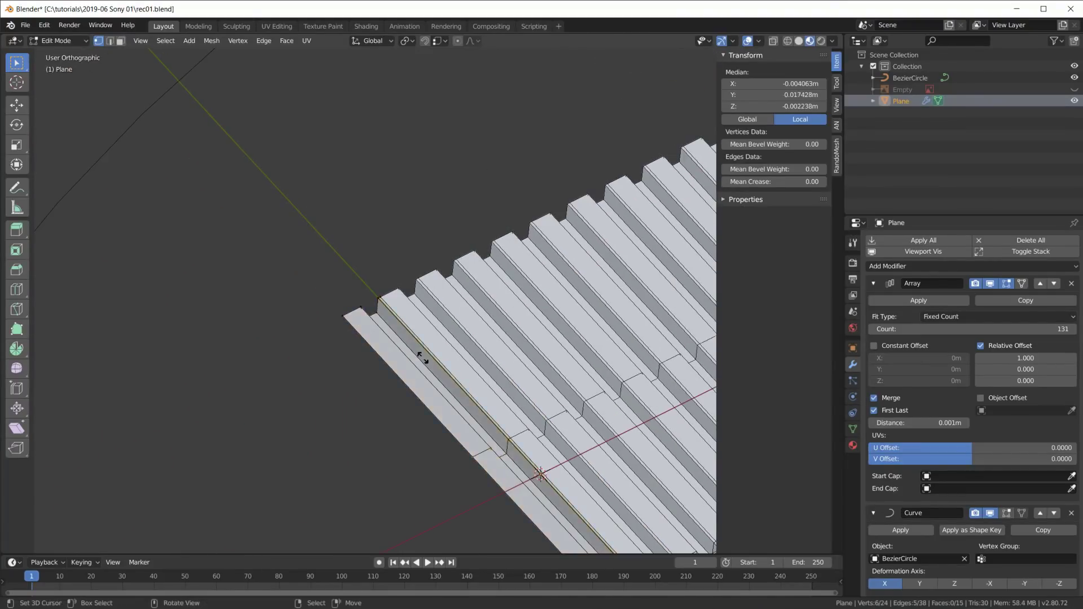
left_click(297, 232)
- Move the raised rib's end edge along Z to slope the end of the rib
middle_click_drag(297, 231, 310, 434)
left_click(309, 365)
left_click(303, 441, "shift")
key("g")
key("z")
left_click(396, 442)
middle_click_drag(396, 442, 417, 297)
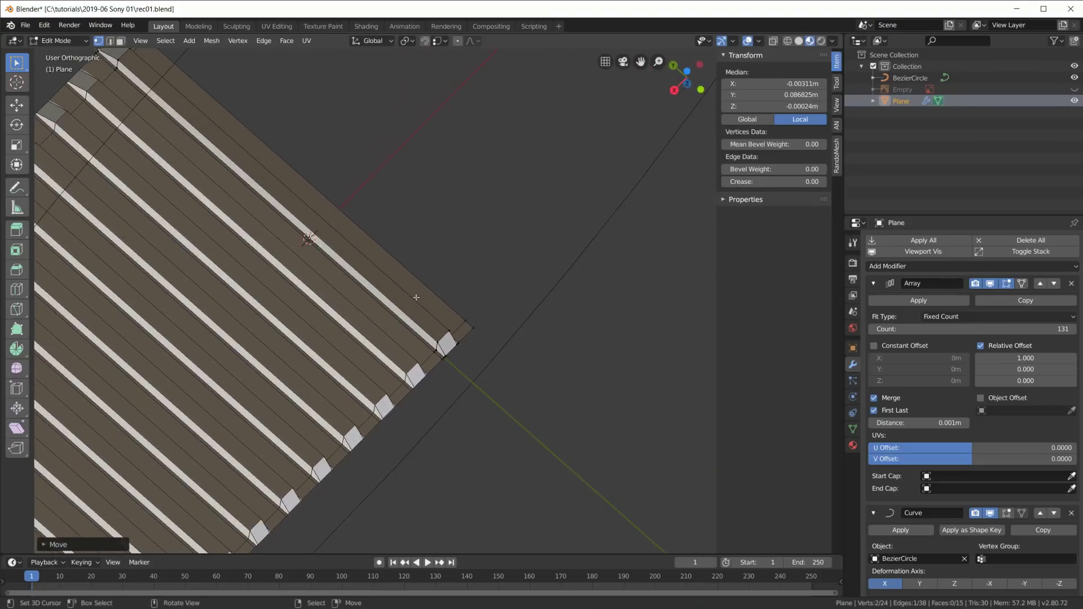
- Edge-slide the cross loop by about -0.016 away from the rib's end to lengthen the slope, and return to object mode
left_click(461, 329, "alt")
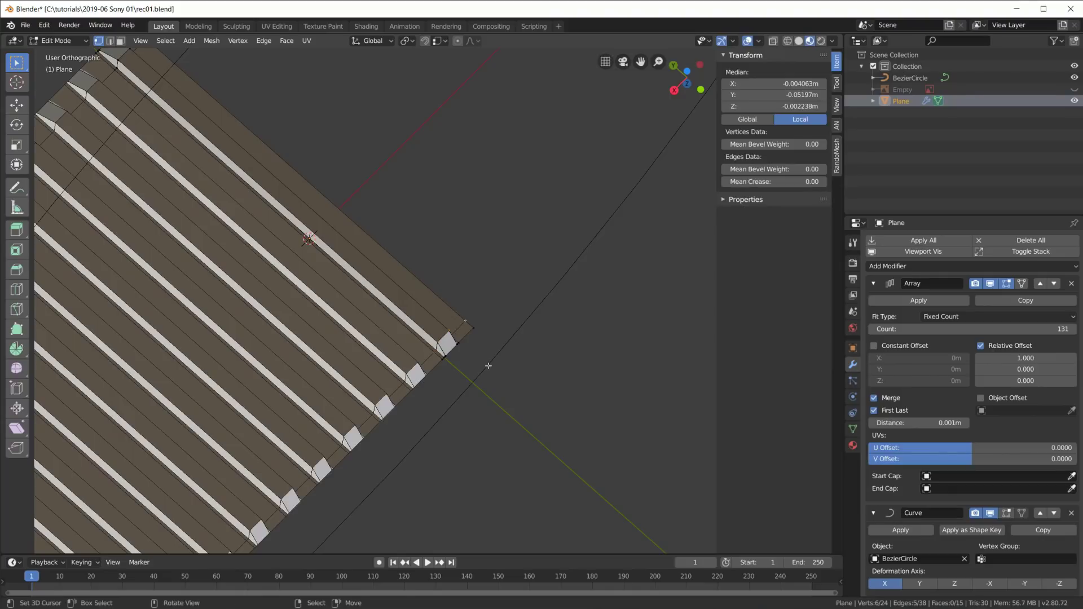
key("g")
key("g")
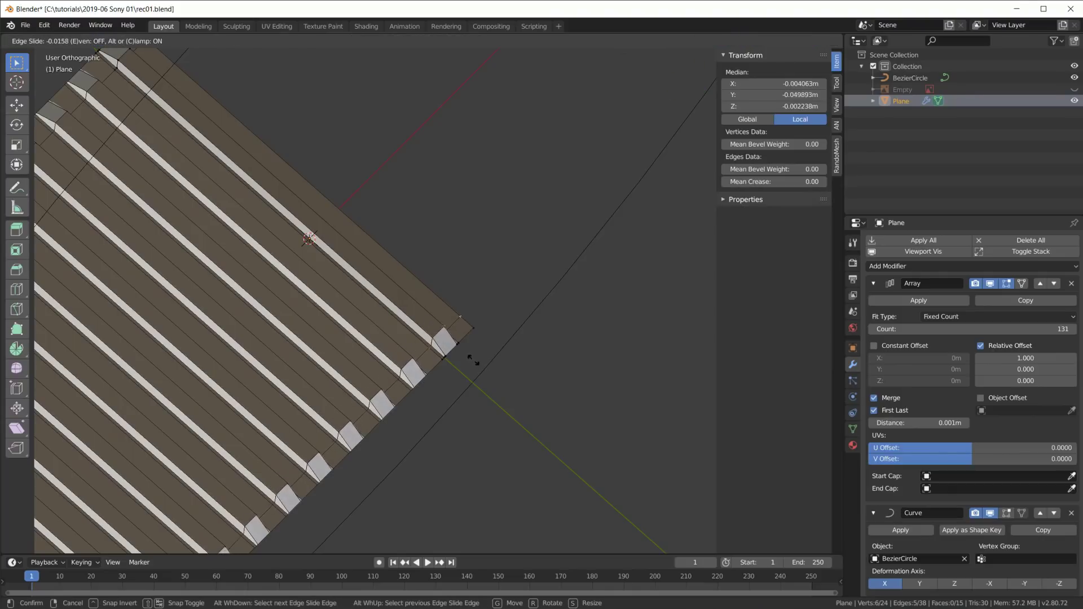
left_click(472, 360)
middle_click_drag(472, 360, 397, 318)
key("Tab")
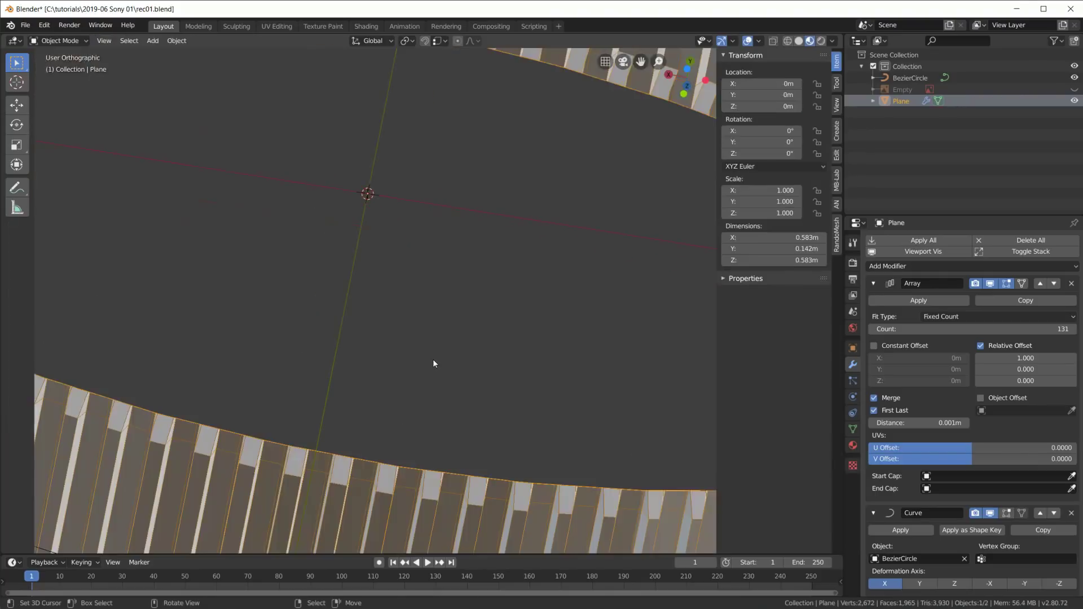
- Check the whole ribbed ring at an angle and save the file
scroll(435, 374, "down", 4)
scroll(434, 377, "down", 5)
middle_click_drag(441, 382, 455, 416)
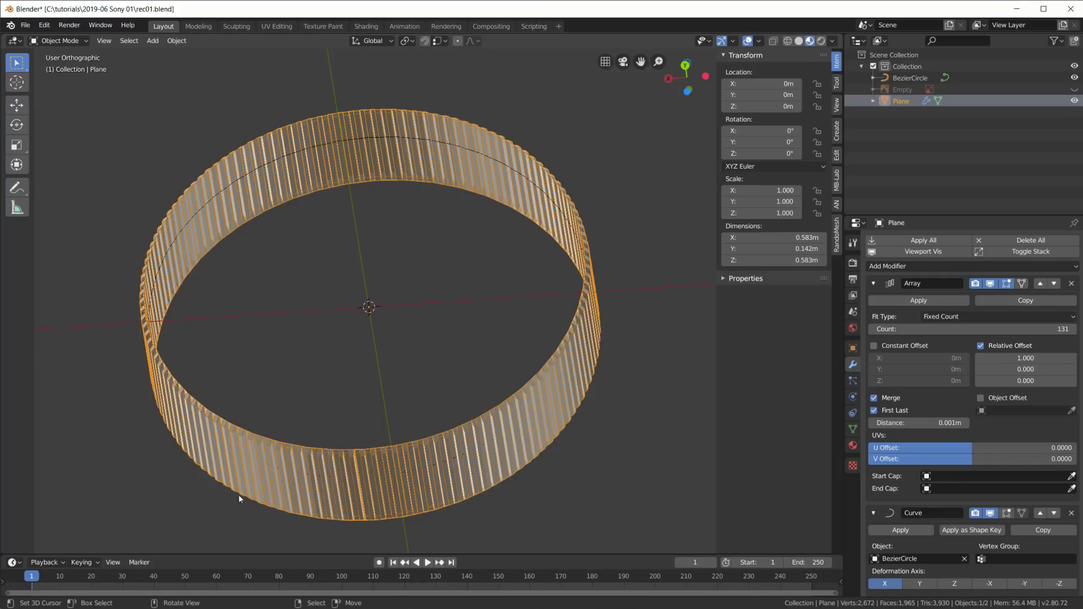
scroll(510, 279, "down", 3)
scroll(560, 320, "up", 2)
key("ctrl+s")
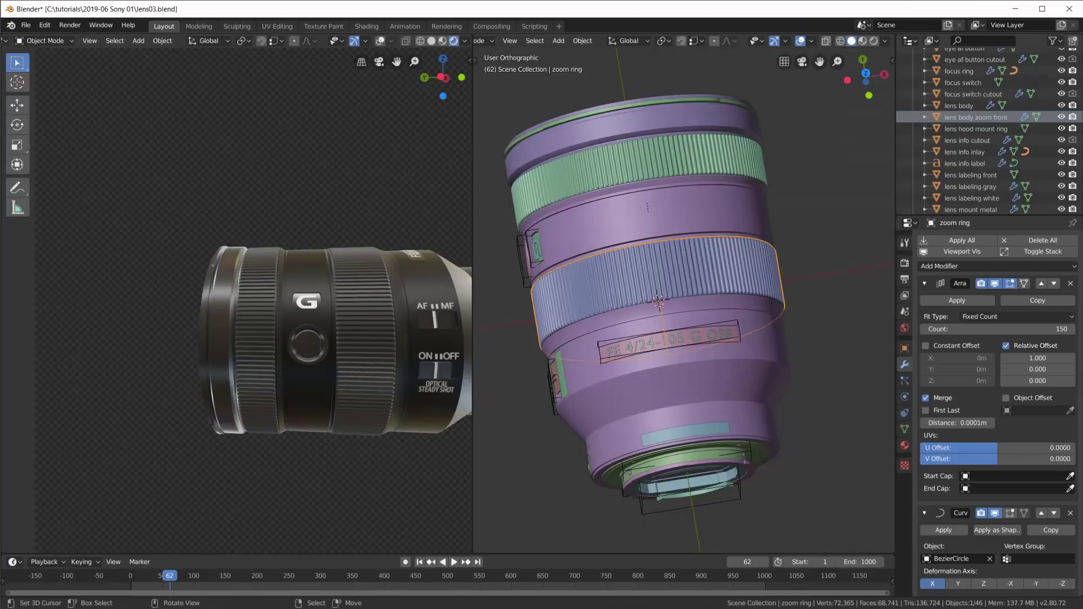
- In the finished lens file, toggle the zoom ring's Curve modifier display off and on to examine the unbent rib strip
middle_click_drag(715, 226, 767, 321)
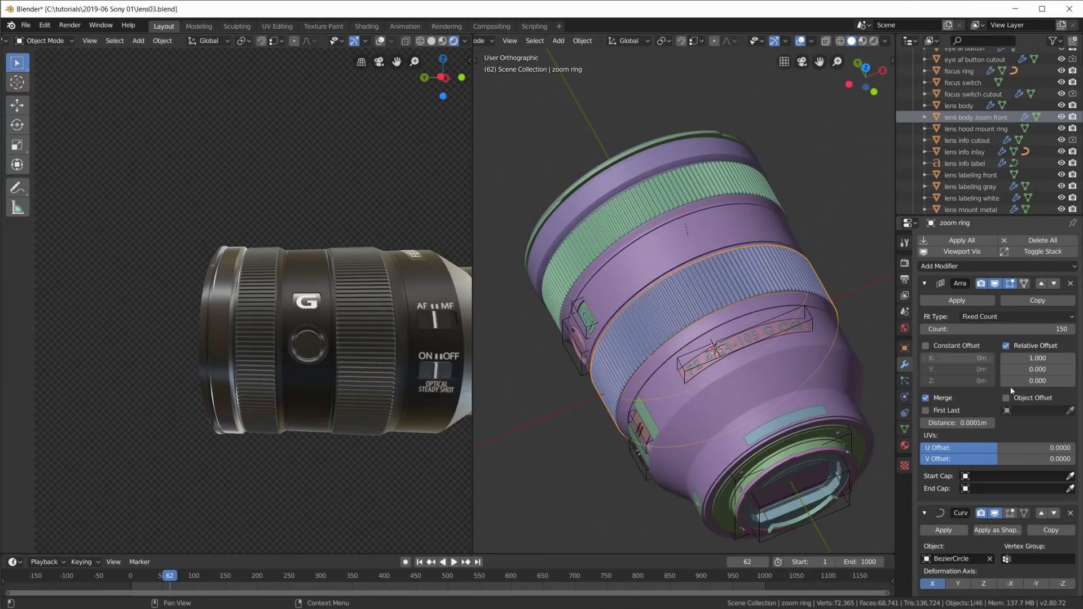
left_click(924, 284)
left_click(995, 304)
middle_click_drag(820, 272, 760, 181)
scroll(761, 181, "up", 3)
middle_click_drag(832, 180, 614, 199, "shift")
scroll(699, 205, "down", 4)
middle_click_drag(683, 241, 715, 352)
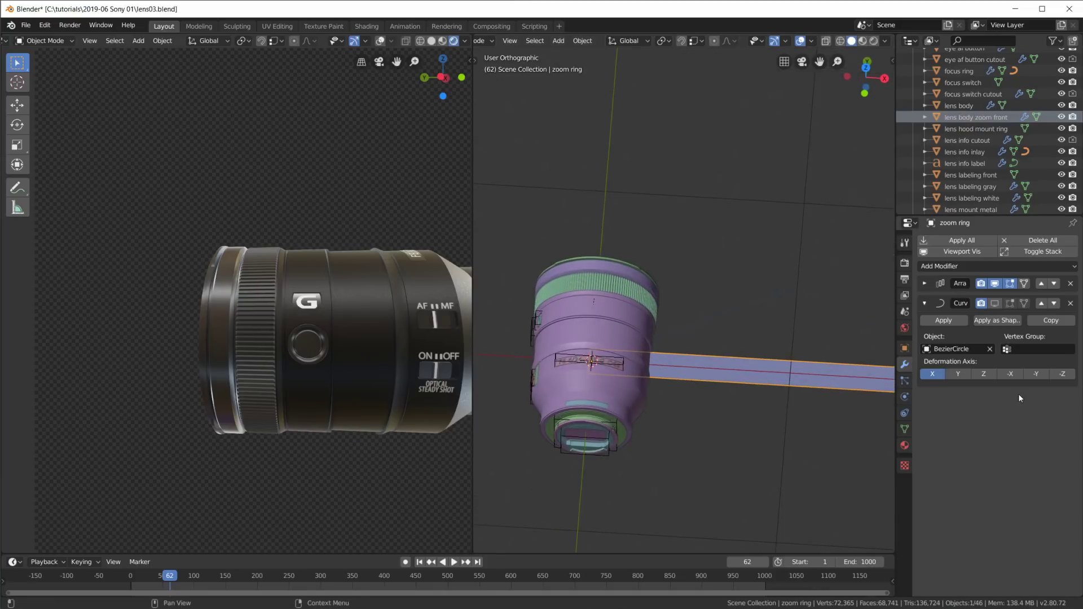
left_click(994, 304)
scroll(588, 395, "up", 5)
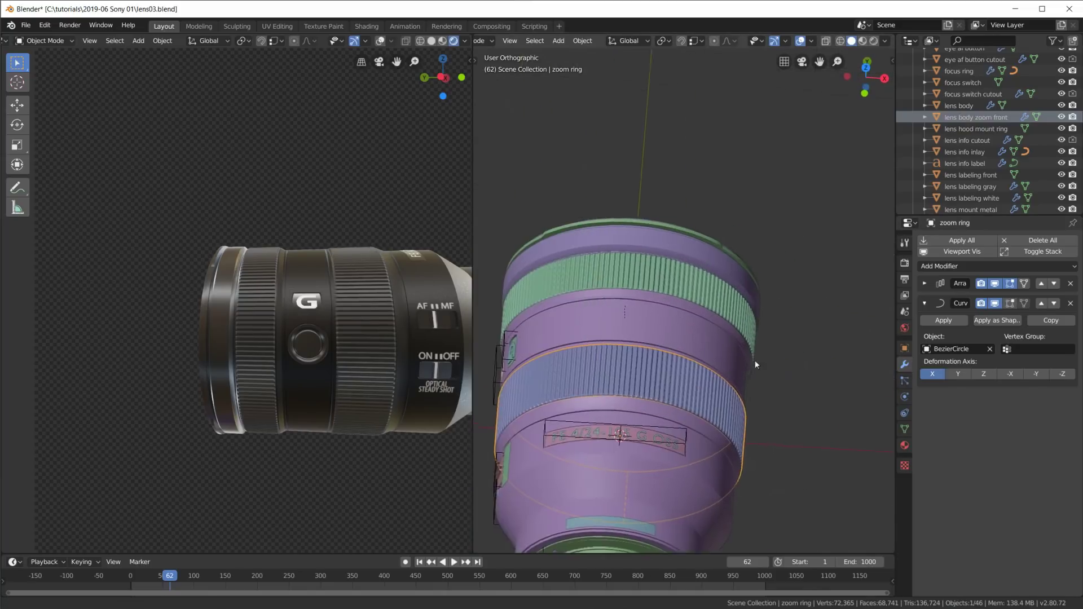
- Compare the Array modifier settings of the finished lens's focus ring and zoom ring
left_click(733, 285)
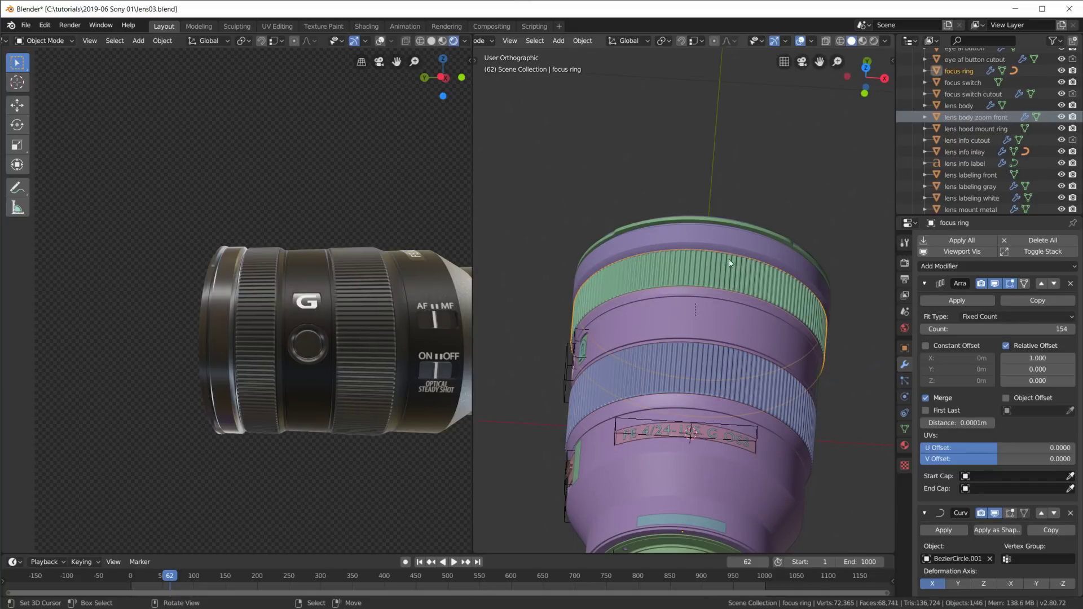
key("KP_7")
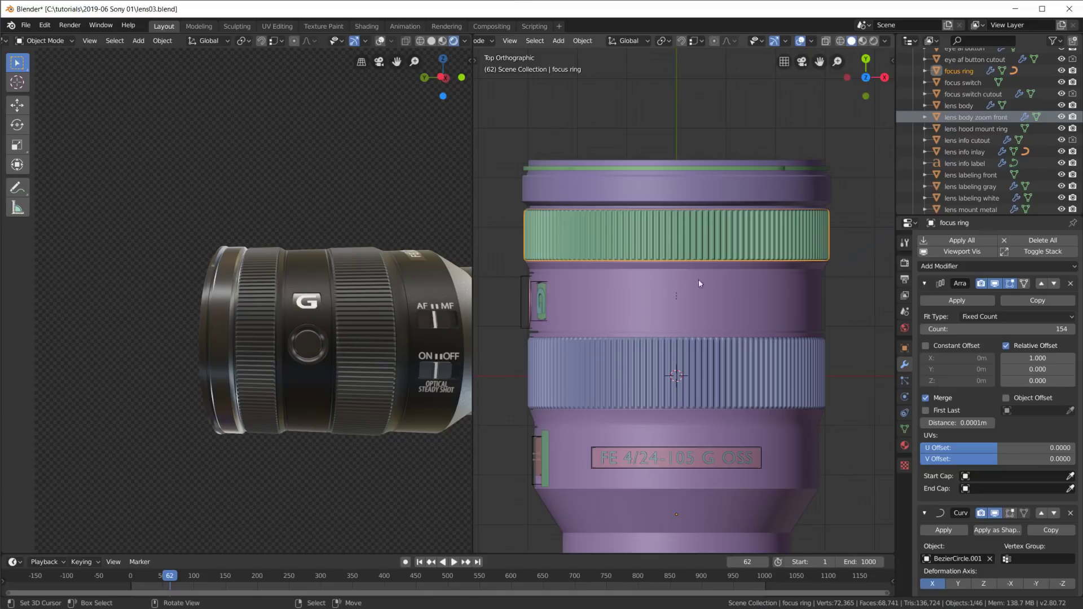
middle_click_drag(698, 280, 712, 272)
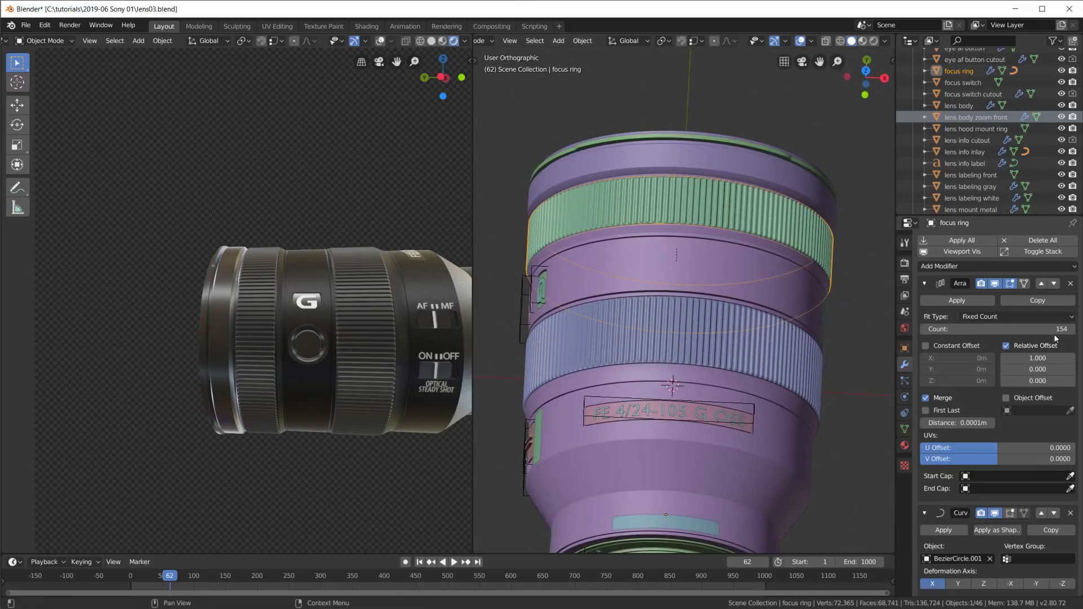
left_click(696, 361)
left_click(925, 283)
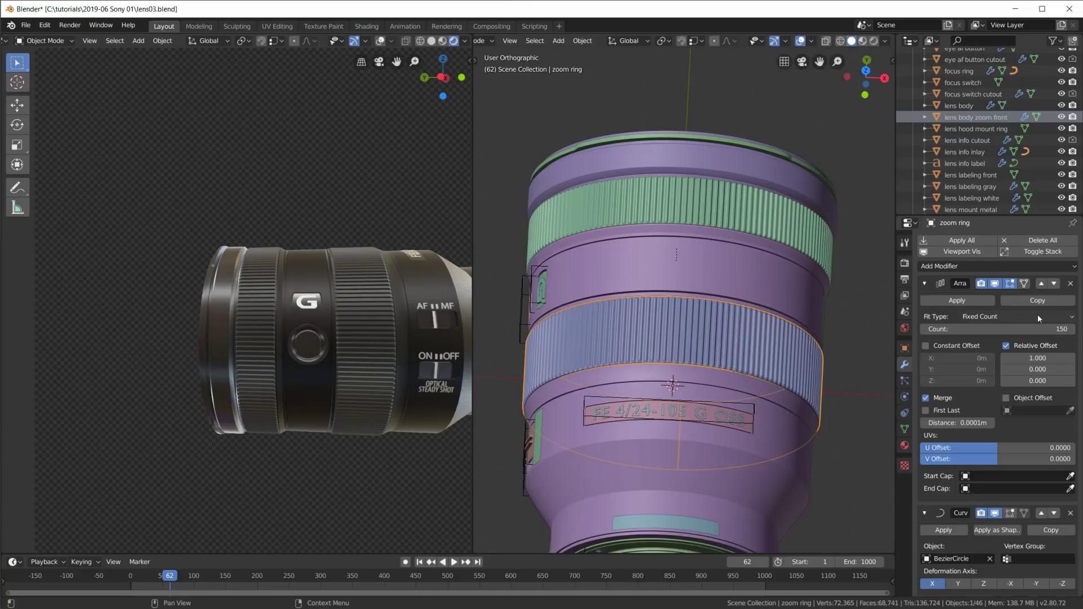
left_click(720, 218)
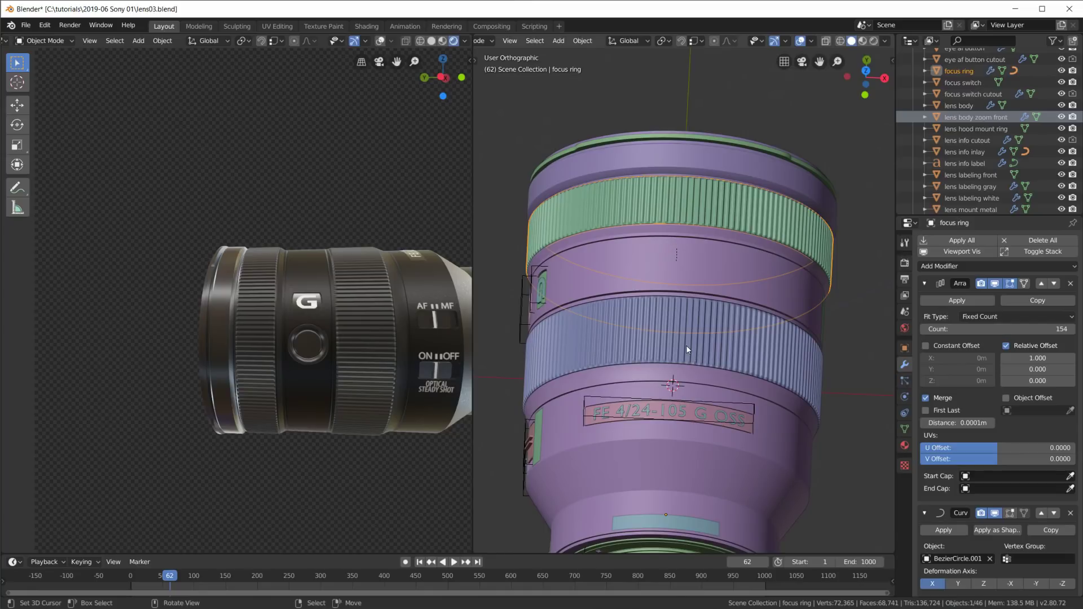
- Back in the rec01 file, add a Bezier curve at the centre of the ribbed ring
scroll(686, 345, "down", 2)
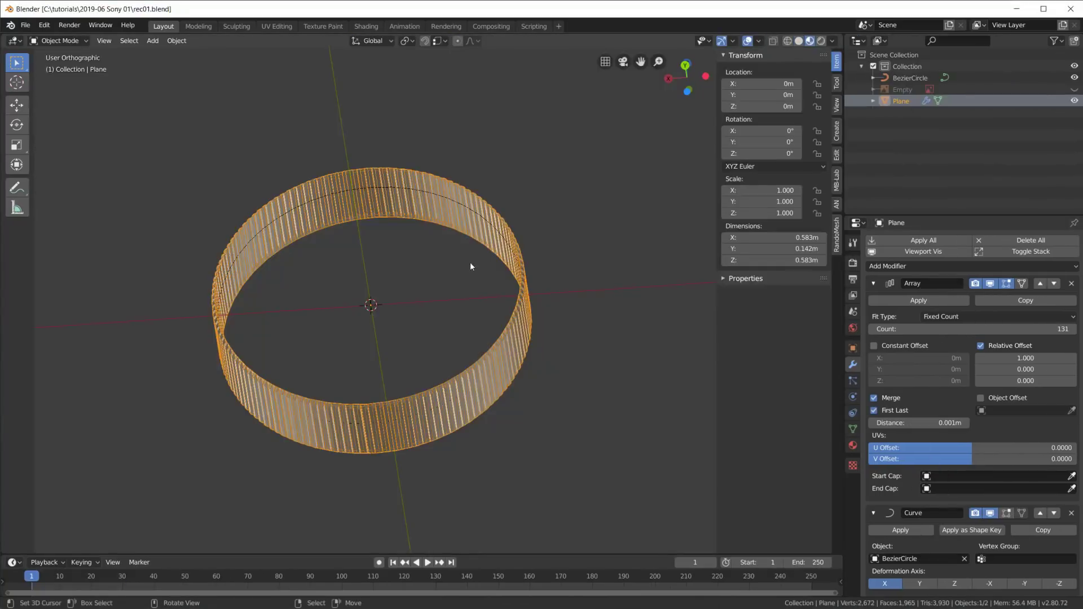
scroll(469, 262, "down", 5)
key("KP_7")
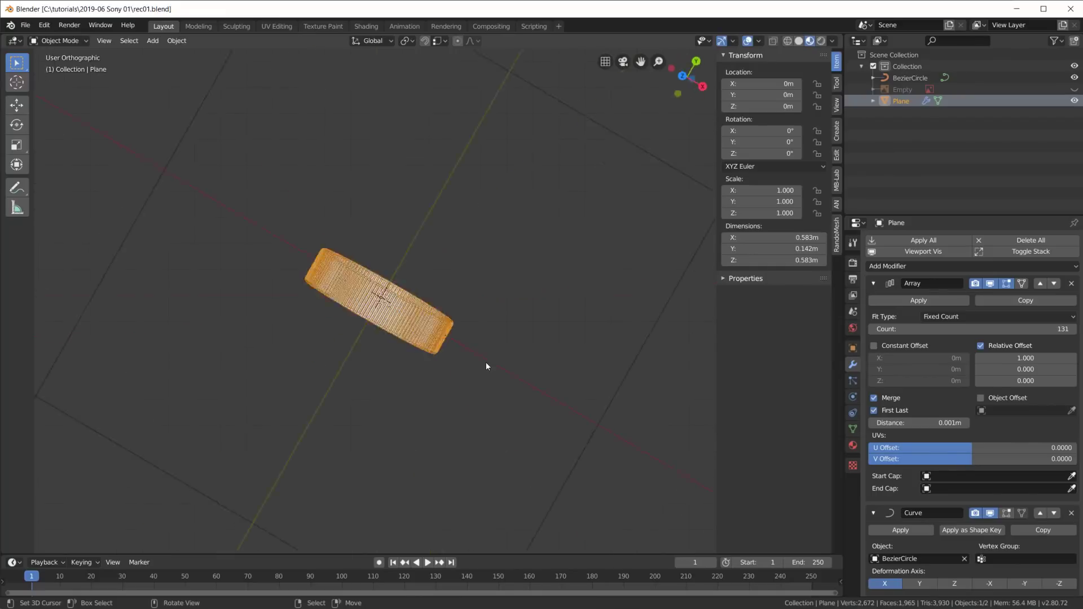
middle_click_drag(485, 361, 473, 297)
scroll(481, 333, "down", 3)
scroll(471, 352, "up", 3)
scroll(462, 341, "down", 1)
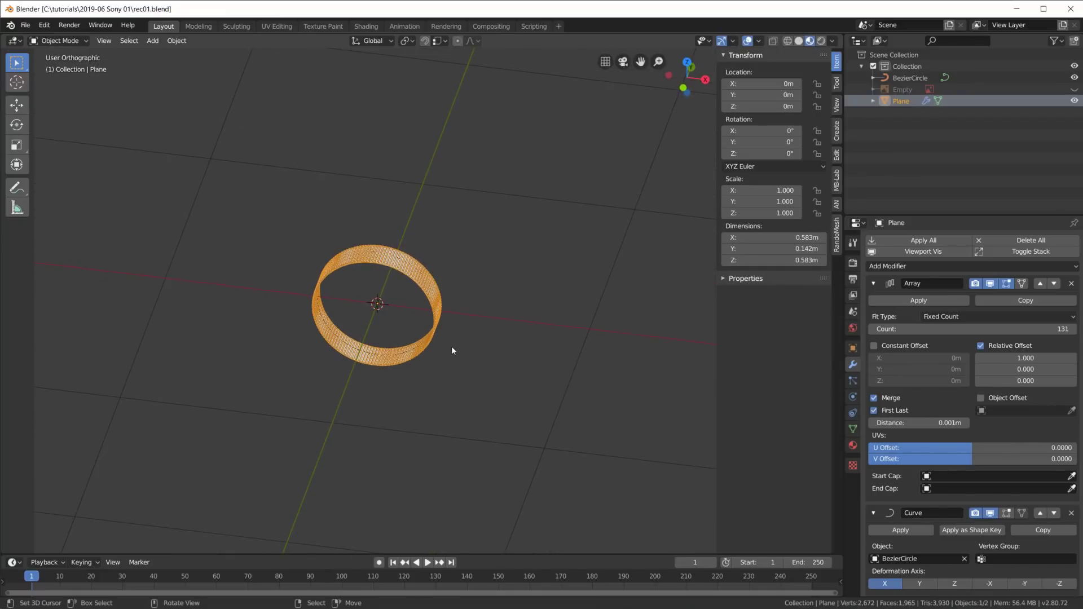
key("shift+a")
mouse_move(452, 351)
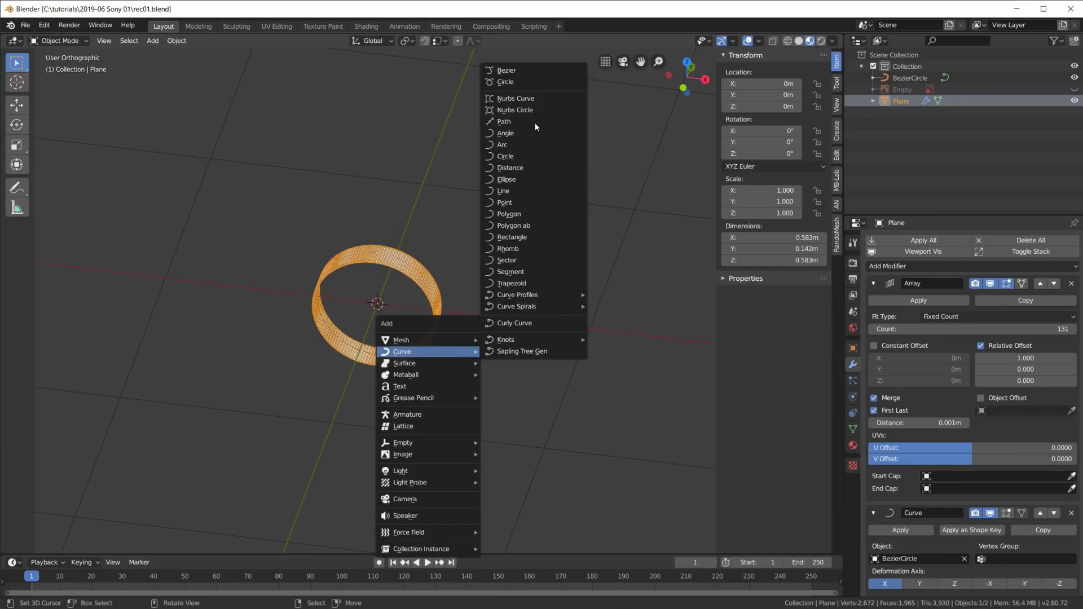
left_click(534, 70)
middle_click_drag(469, 262, 401, 283)
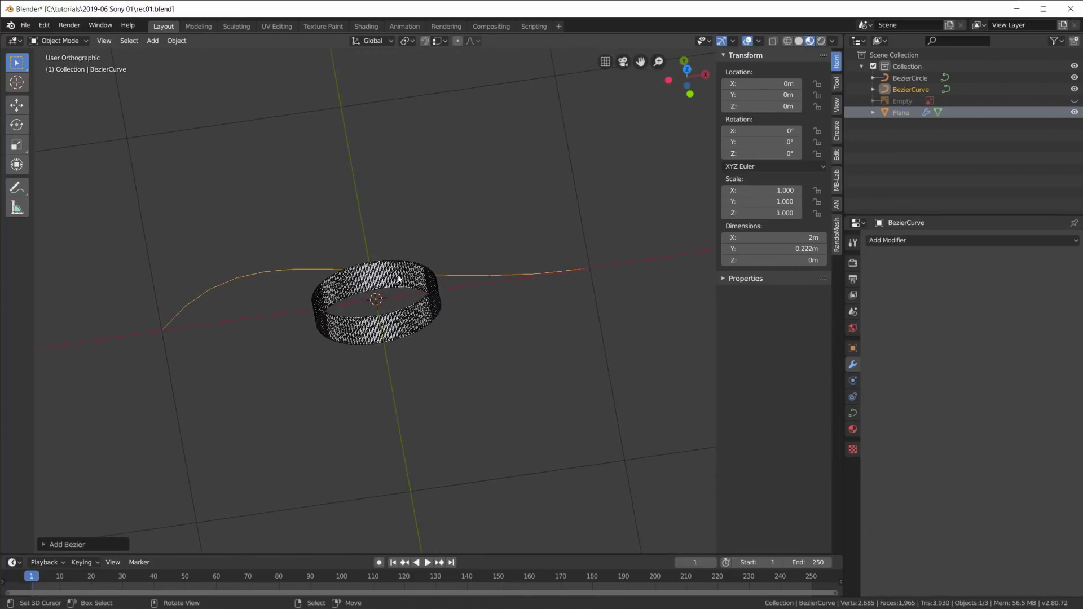
- Change the ribbed ring's Curve modifier object to BezierCurve so the ribs follow the open curve
left_click(401, 282)
scroll(942, 522, "down", 1)
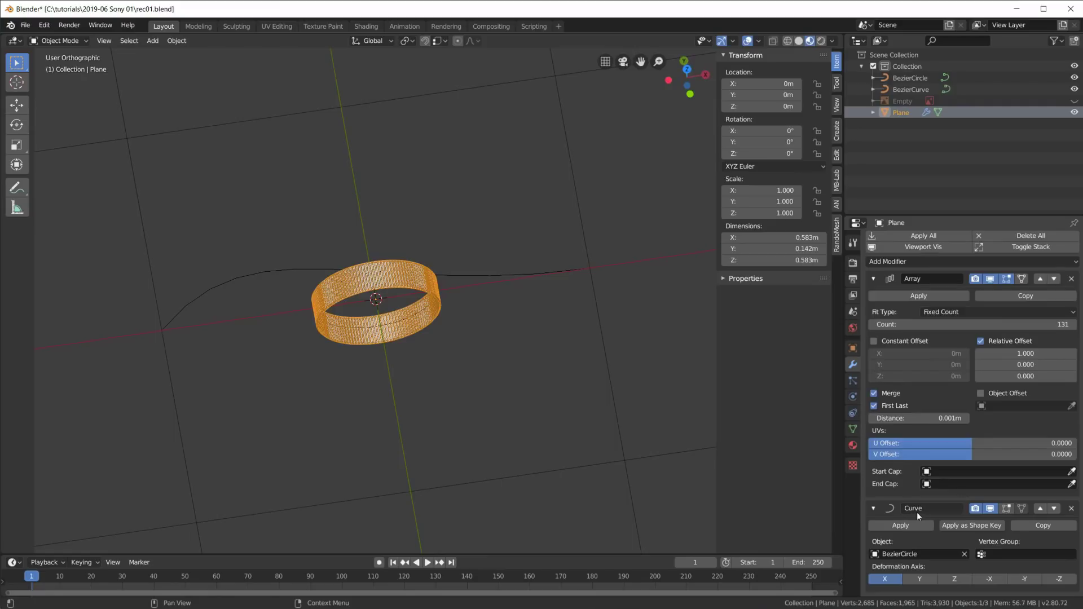
left_click(902, 555)
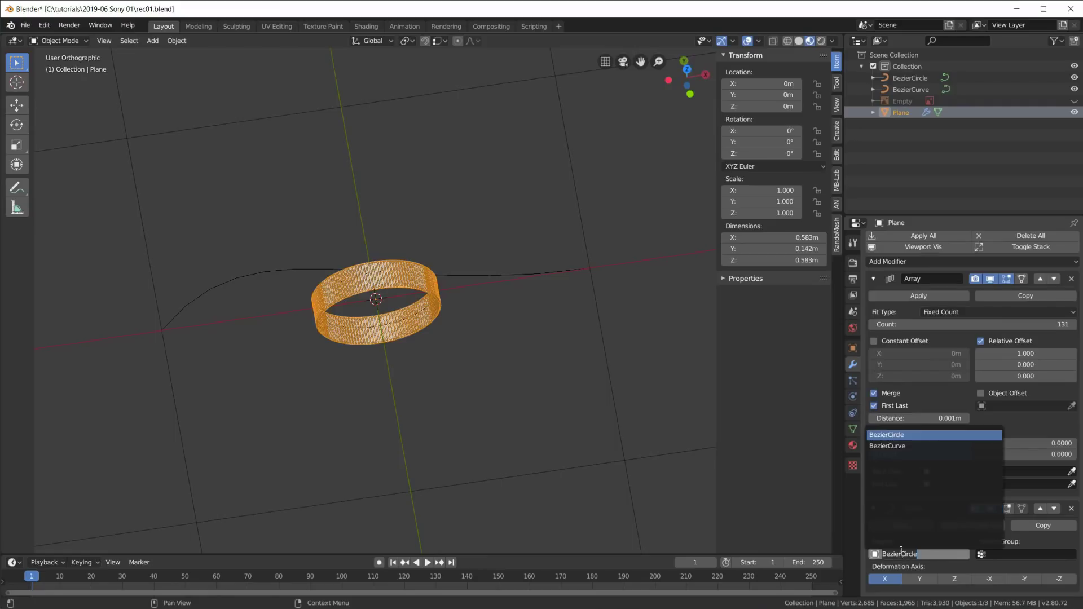
left_click(889, 446)
middle_click_drag(569, 396, 312, 224)
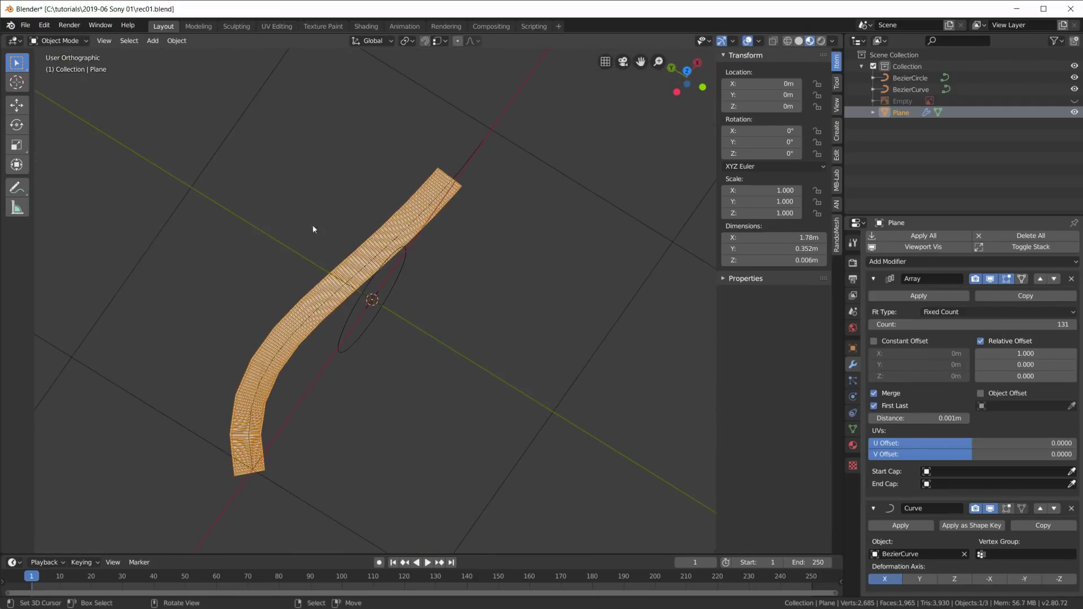
scroll(315, 315, "up", 2)
middle_click_drag(317, 378, 312, 291, "shift")
scroll(512, 138, "down", 3)
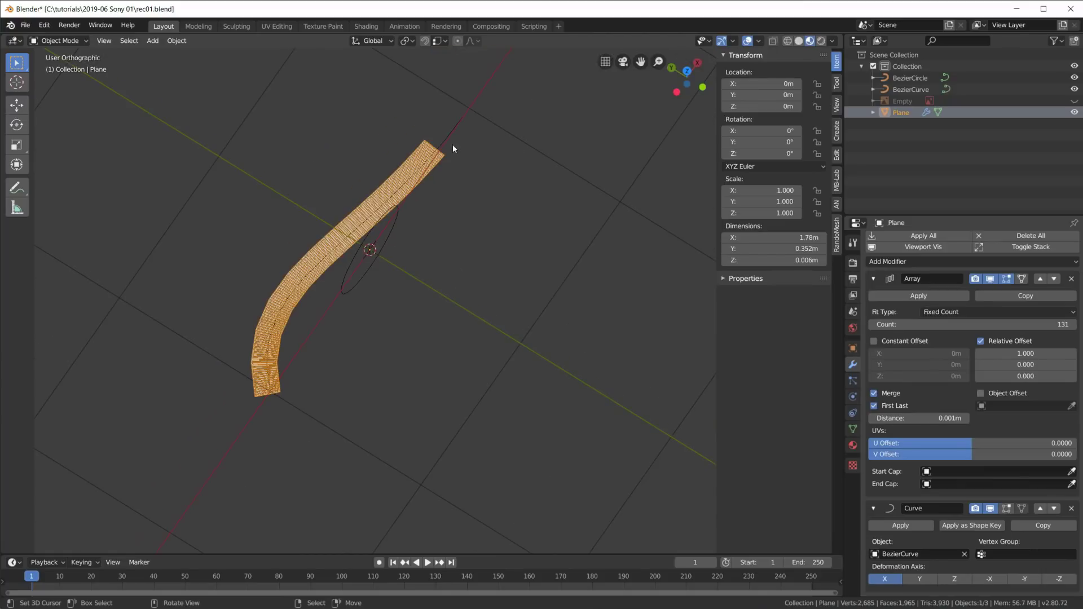
left_click(440, 163)
key("g")
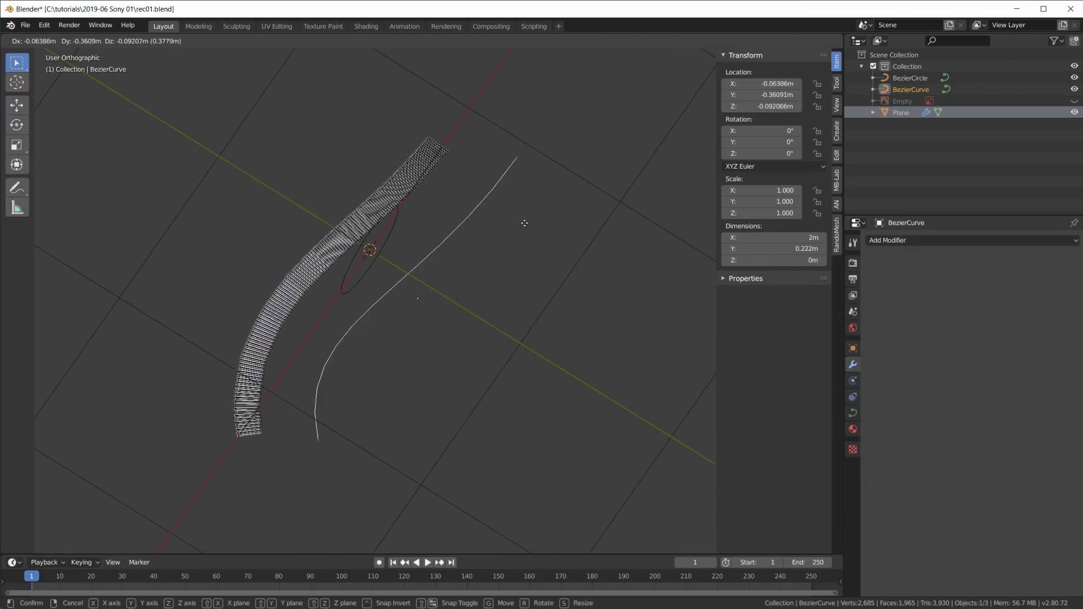
right_click(524, 224)
- Move the Bezier curve's far end point to about X 0.77, Y -0.13, Z -0.10 m, rotate its handles, and return to object mode
left_click(433, 144)
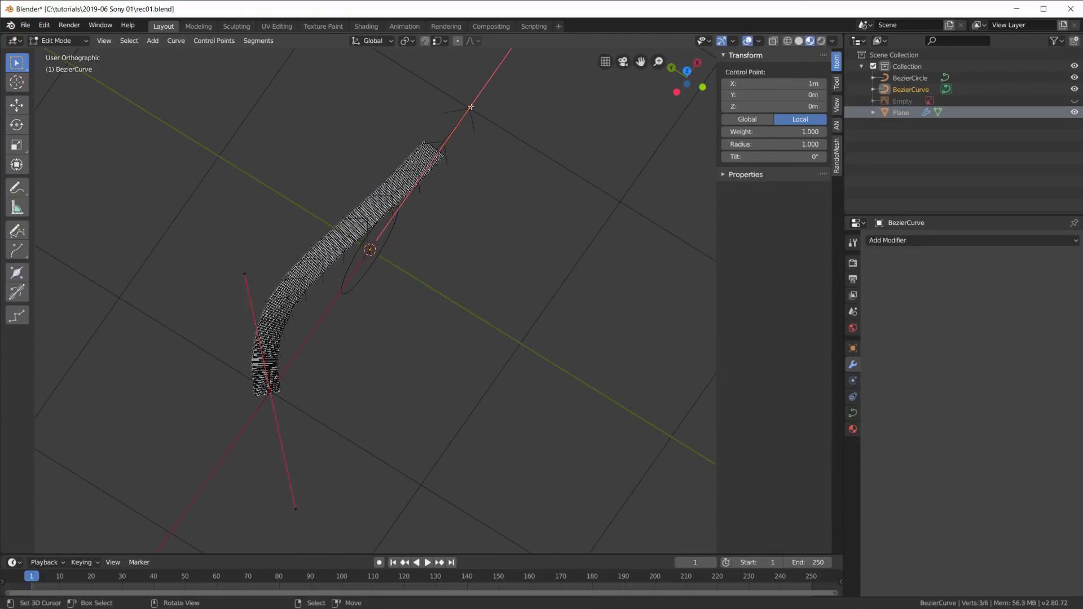
key("g")
left_click(508, 201)
key("r")
left_click(534, 85)
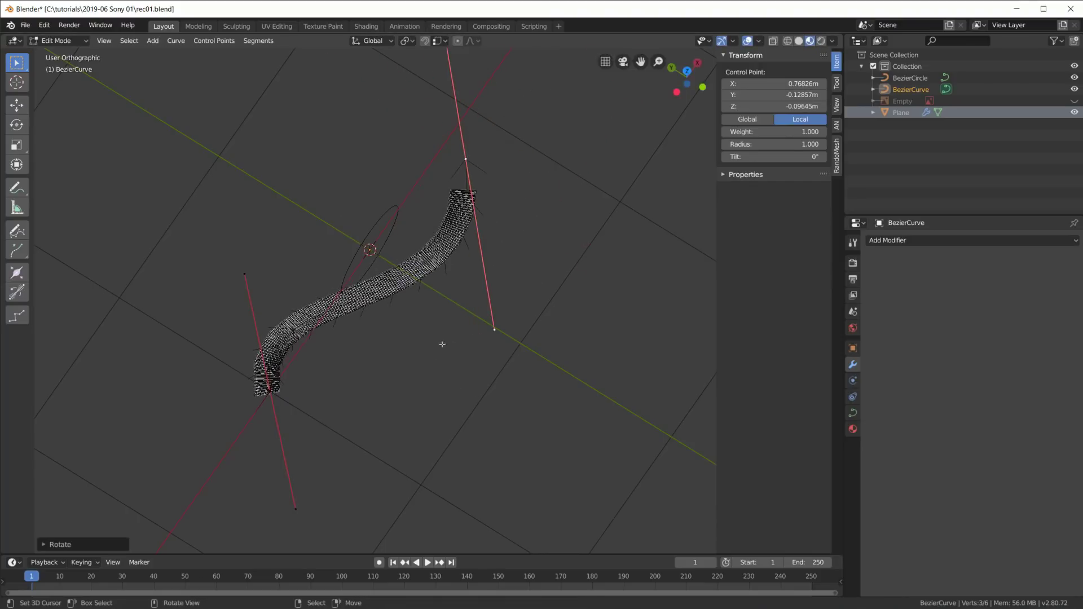
scroll(434, 342, "up", 6)
middle_click_drag(429, 341, 463, 322)
key("Tab")
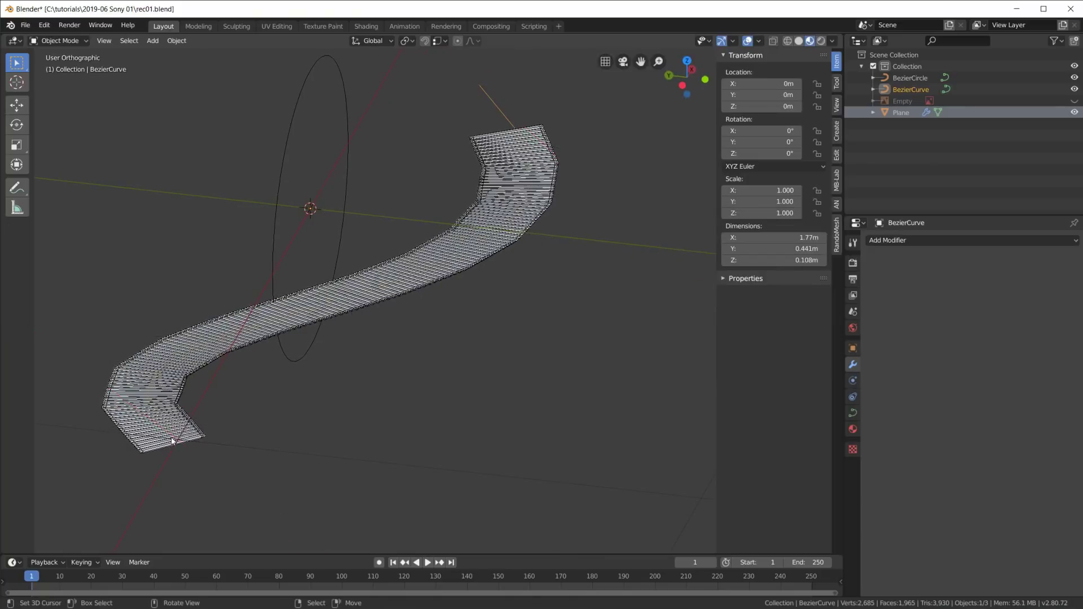
middle_click_drag(514, 219, 478, 298)
middle_click_drag(313, 346, 290, 289)
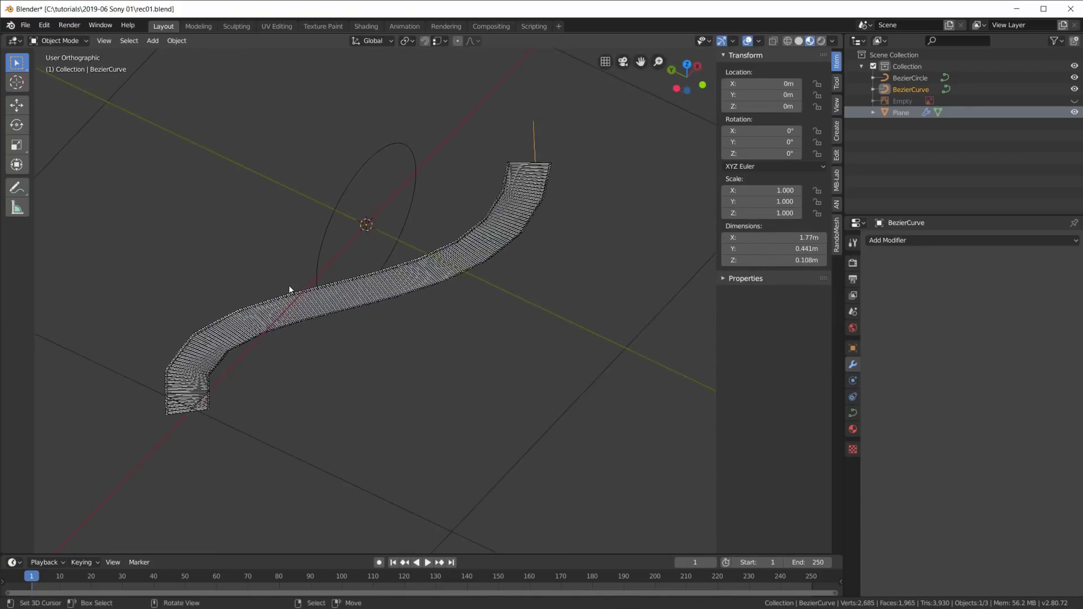
- Rotate the handles of the Bezier curve's far end point further in edit mode to reshape the bend
left_click(538, 172)
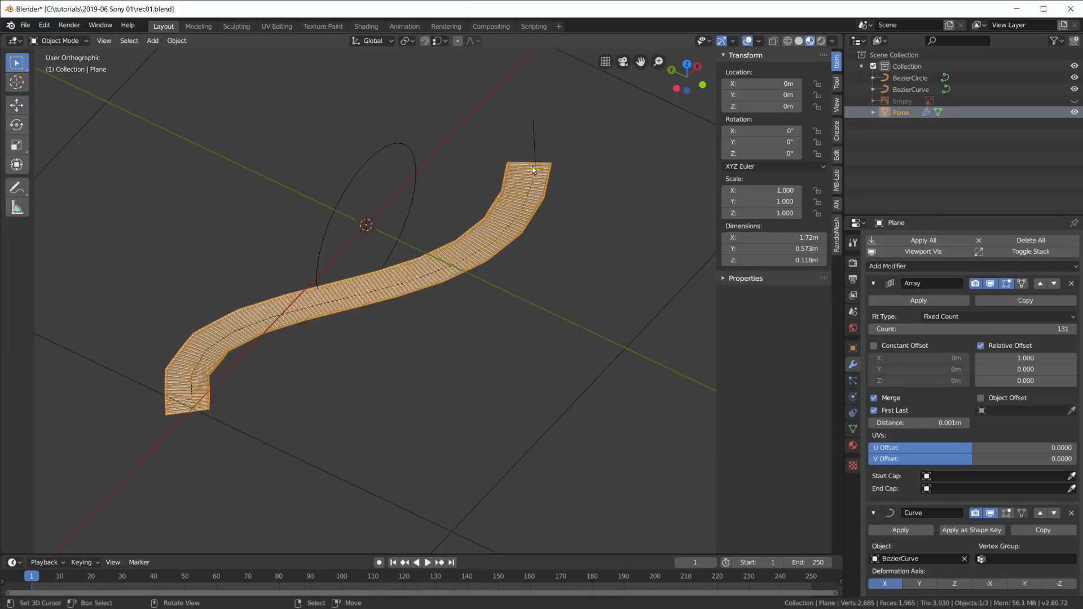
left_click(536, 157)
key("Tab")
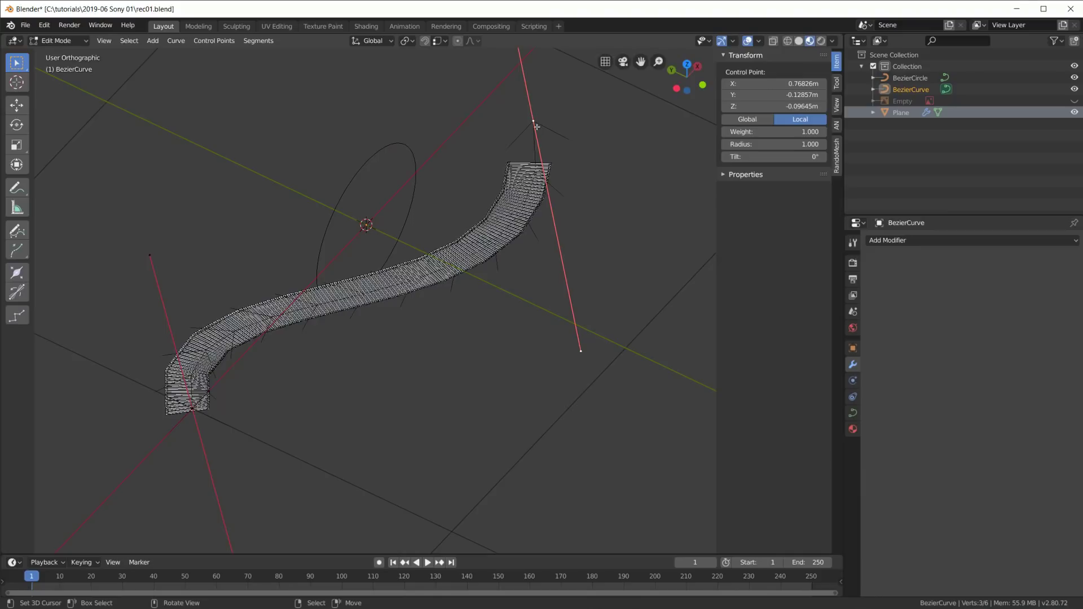
key("r")
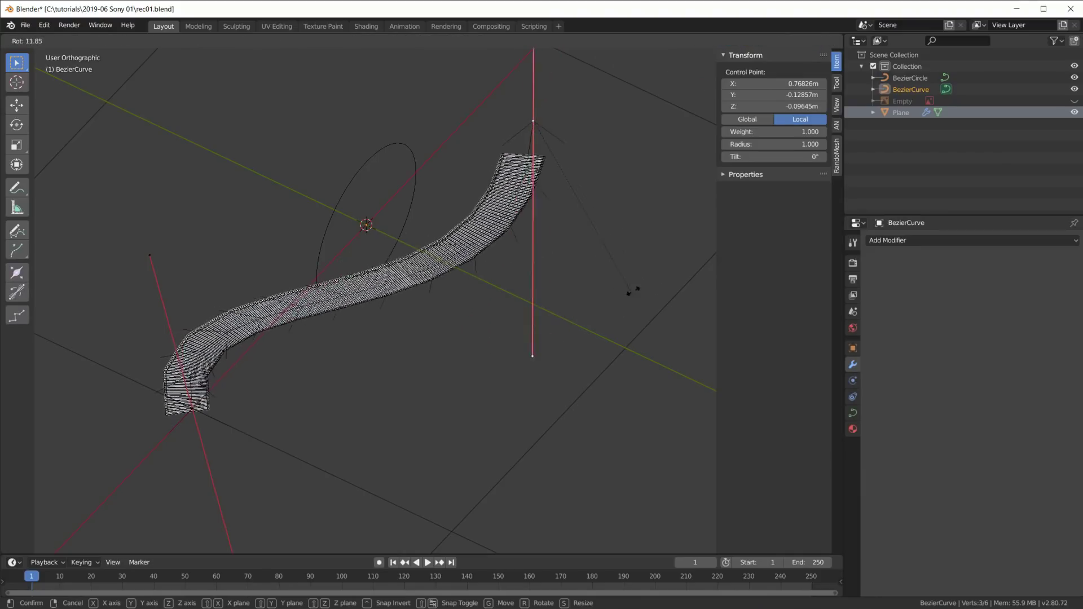
left_click(608, 302)
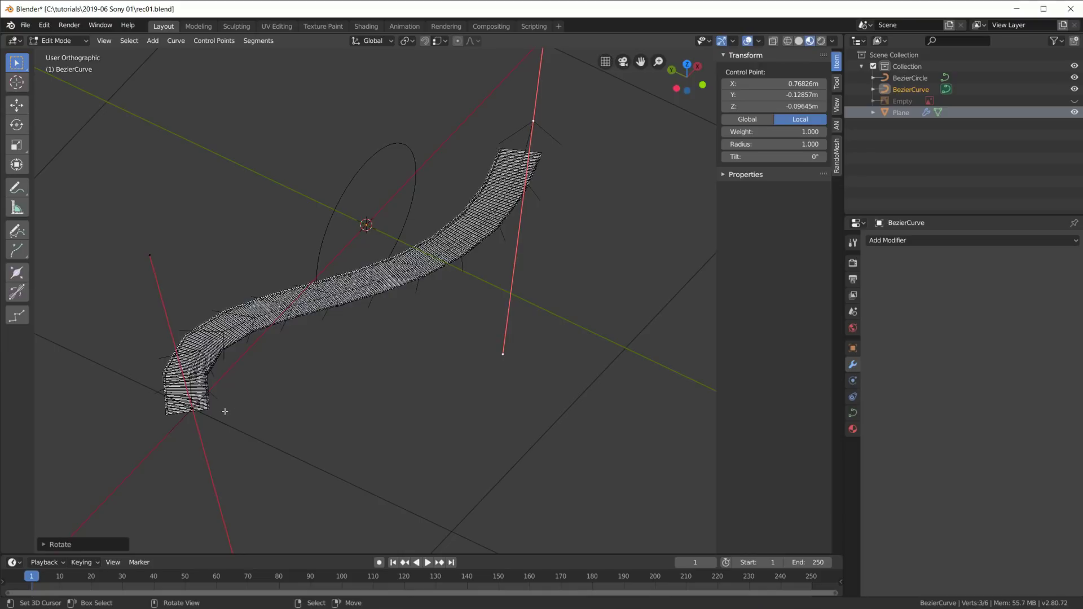
- Set the Bezier curve's Resolution Preview U to 24 in its shape settings
left_click(852, 412)
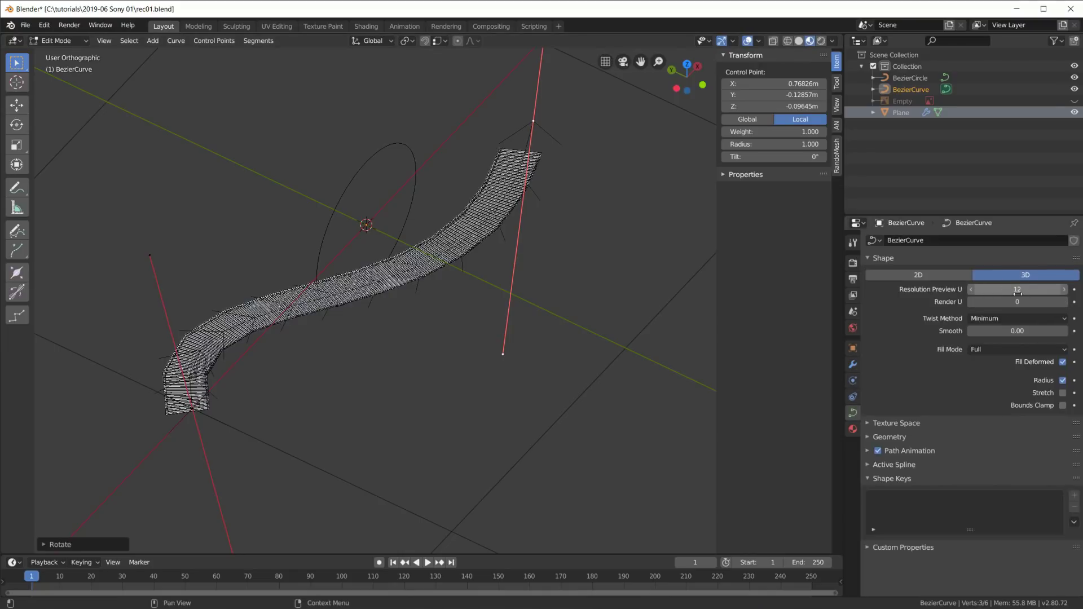
middle_click_drag(512, 262, 498, 307)
key("KP_7")
scroll(502, 320, "down", 1)
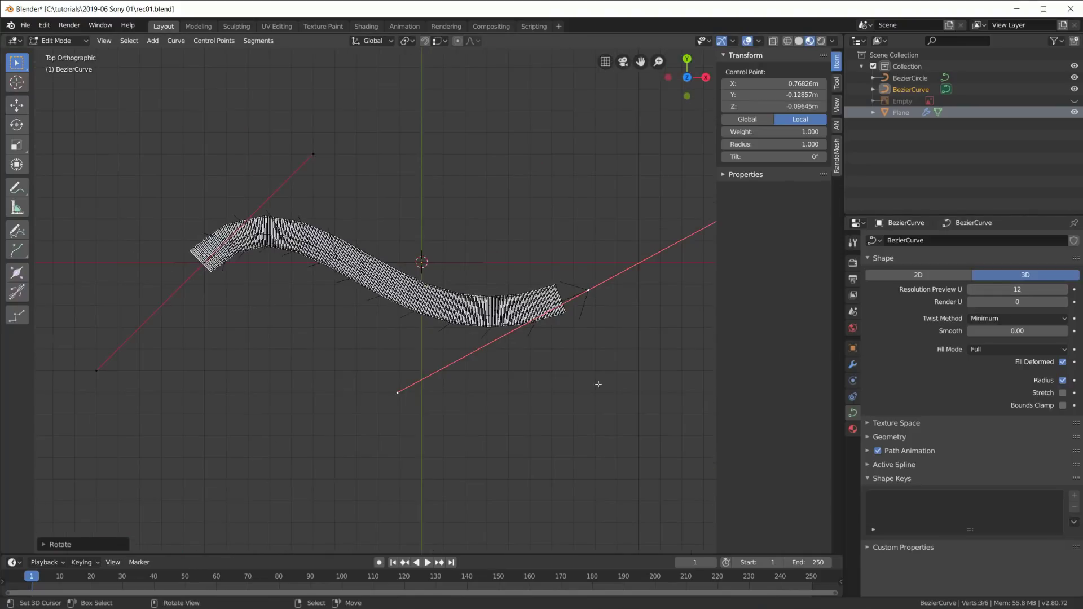
middle_click_drag(621, 341, 601, 378, "shift")
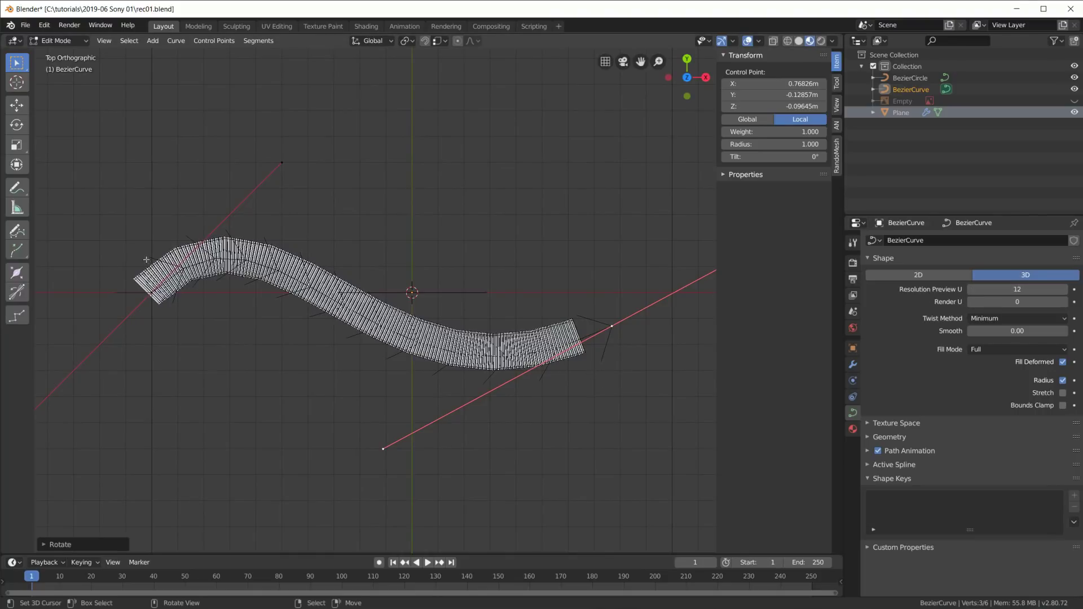
left_click(148, 296)
left_click(612, 326)
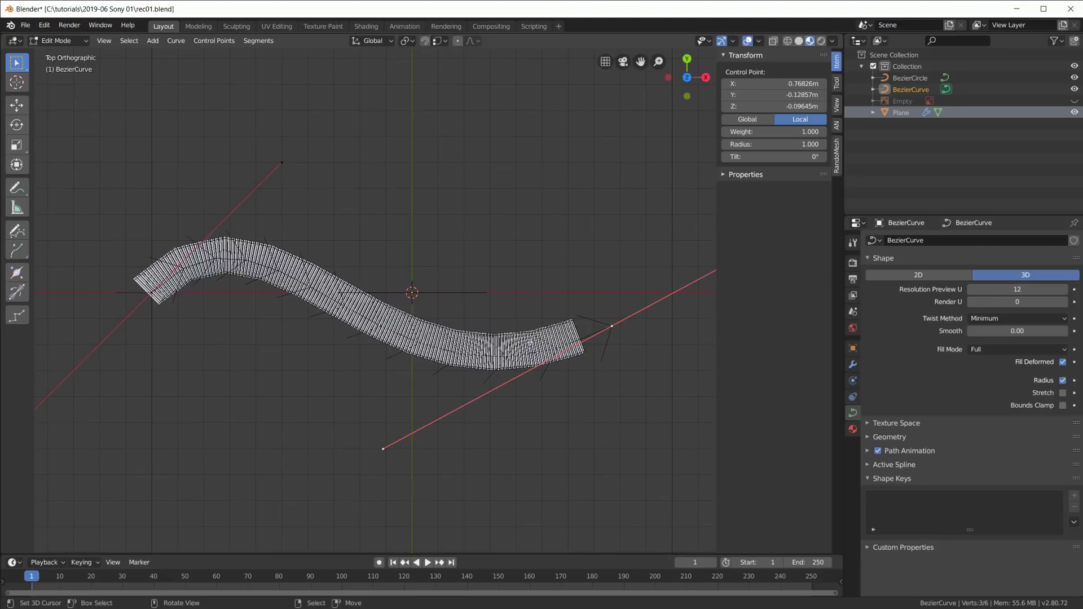
left_click(1009, 289)
key("Return")
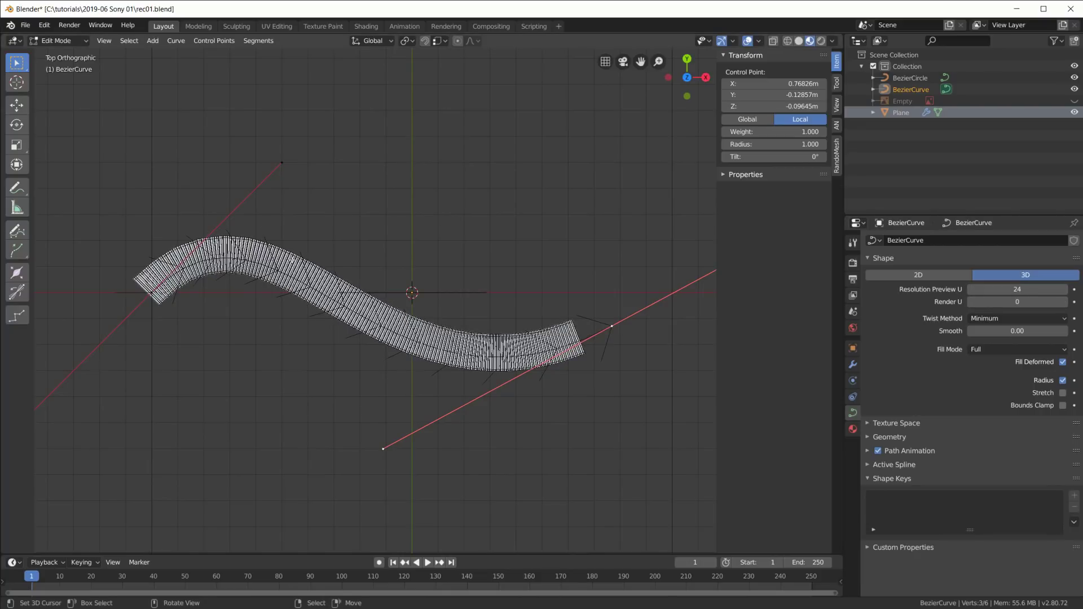
- Raise the Bezier curve's Resolution Preview U to 64 for a smoother bend, and return to object mode
left_click(1015, 289)
type("64")
key("Return")
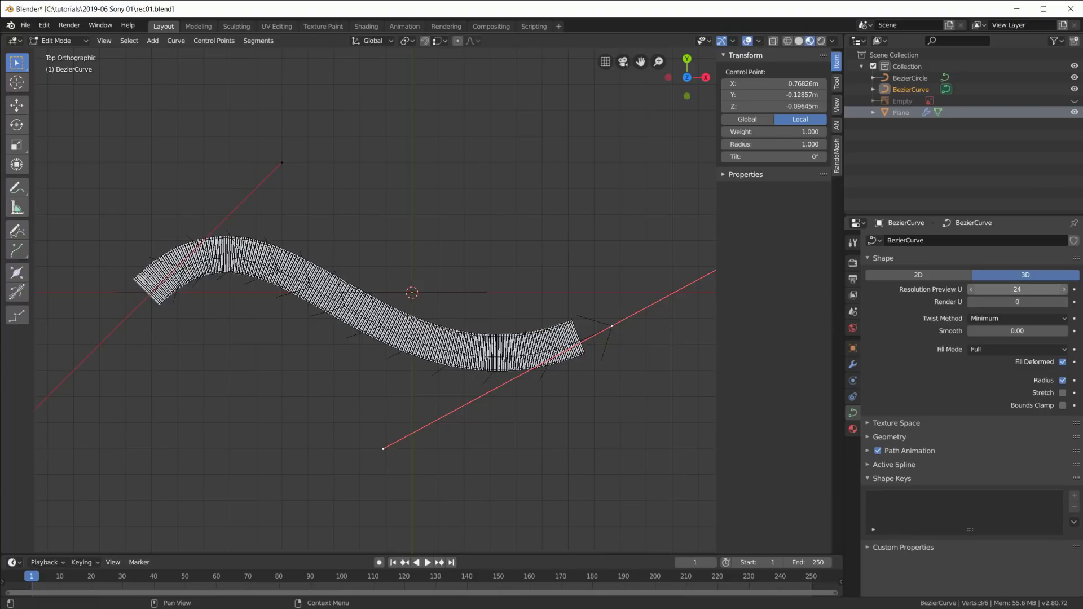
left_click_drag(1039, 294, 1040, 294)
scroll(146, 247, "up", 6)
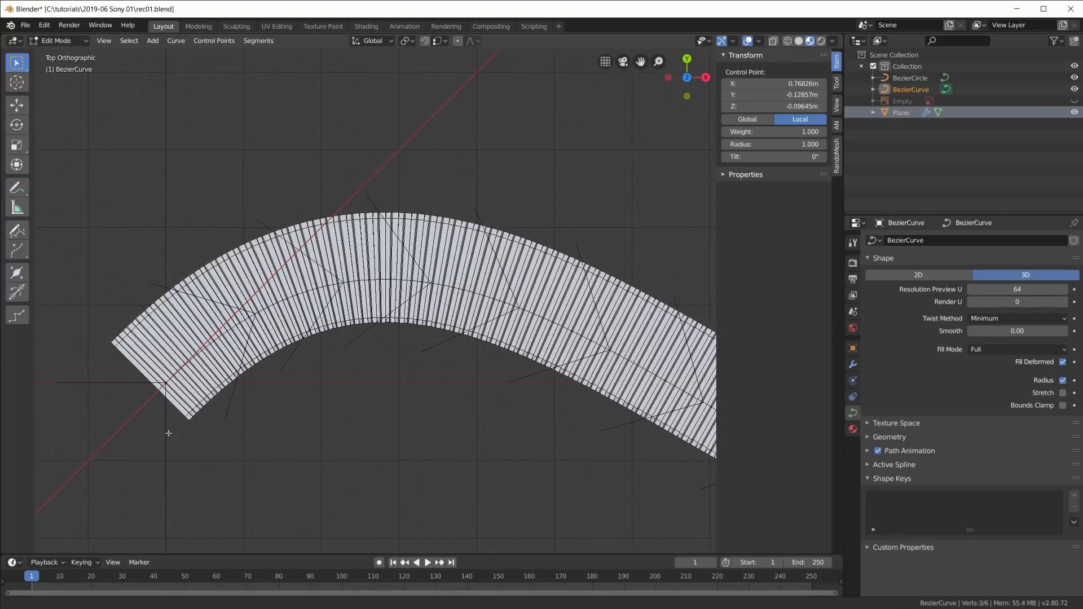
scroll(148, 314, "down", 4)
key("Tab")
middle_click_drag(364, 313, 170, 234, "shift")
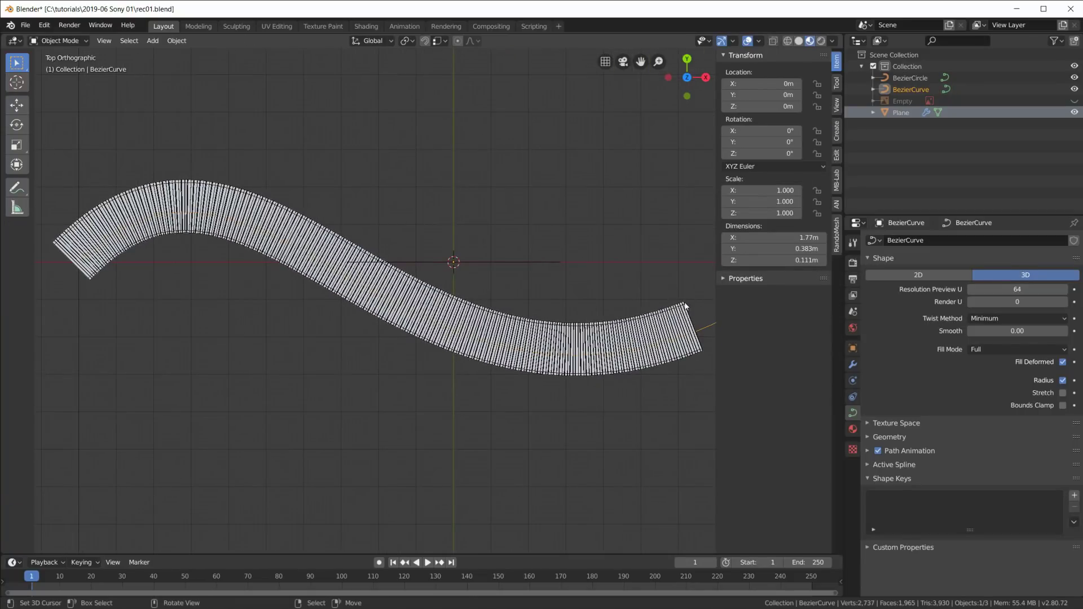
middle_click_drag(207, 271, 452, 273)
scroll(439, 219, "down", 3)
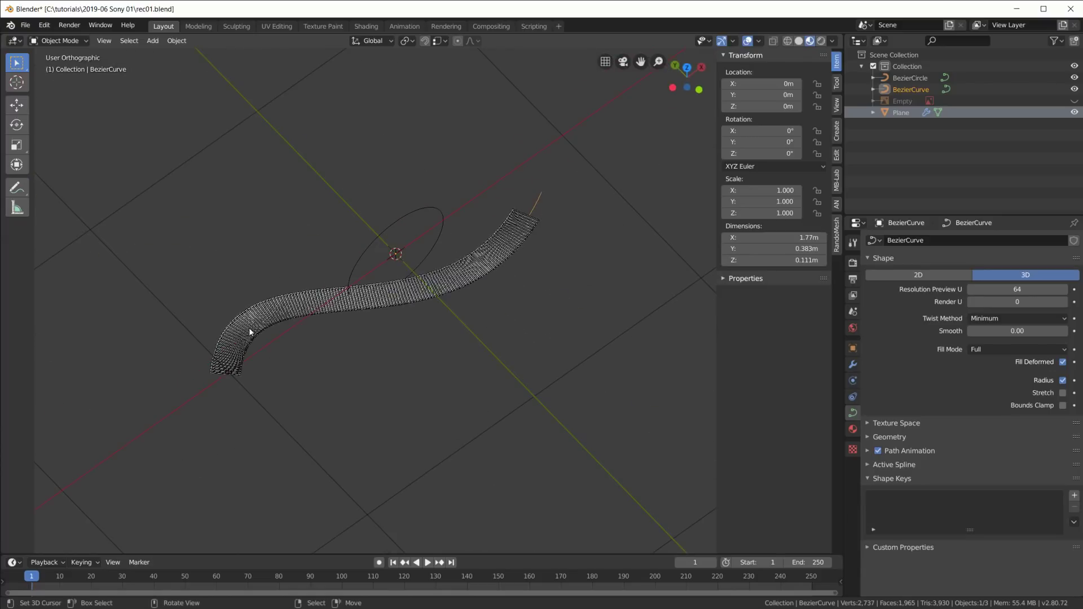
- Set the ribbed strip's Curve modifier object back to BezierCircle
left_click(363, 309)
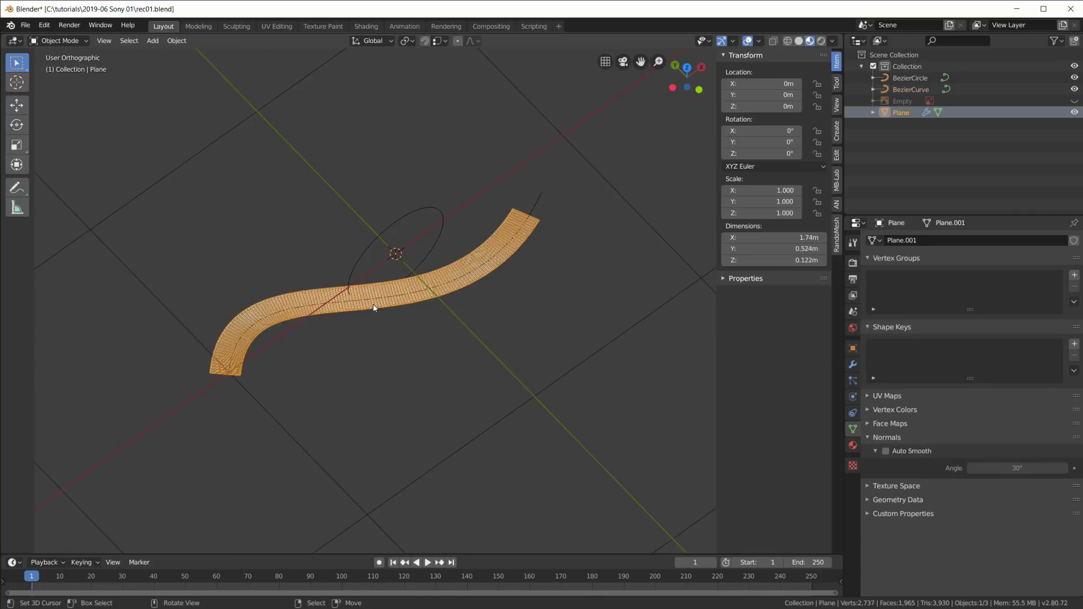
left_click(853, 364)
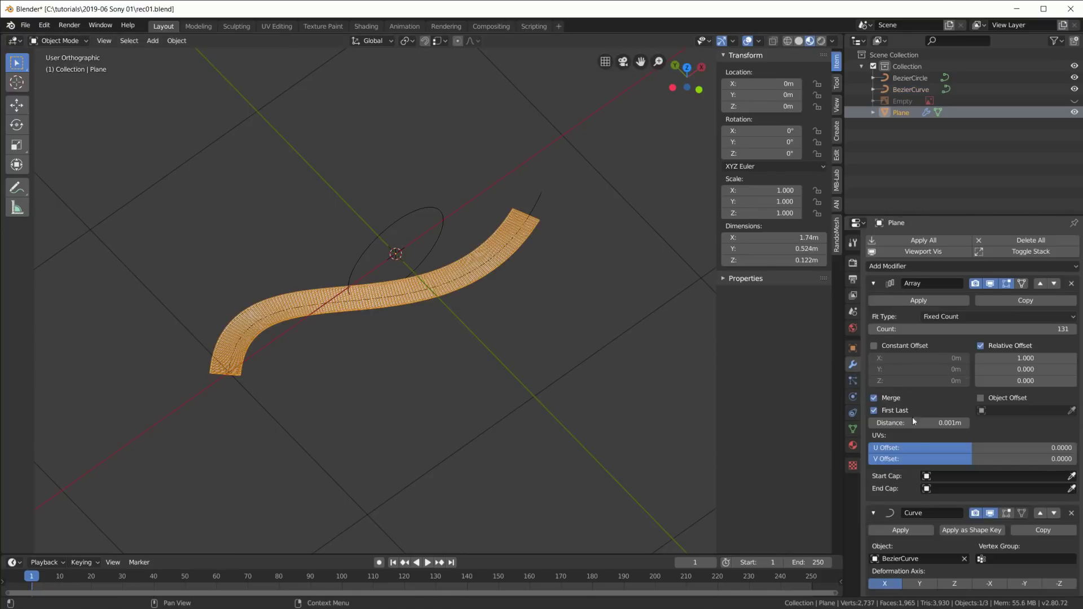
left_click(913, 554)
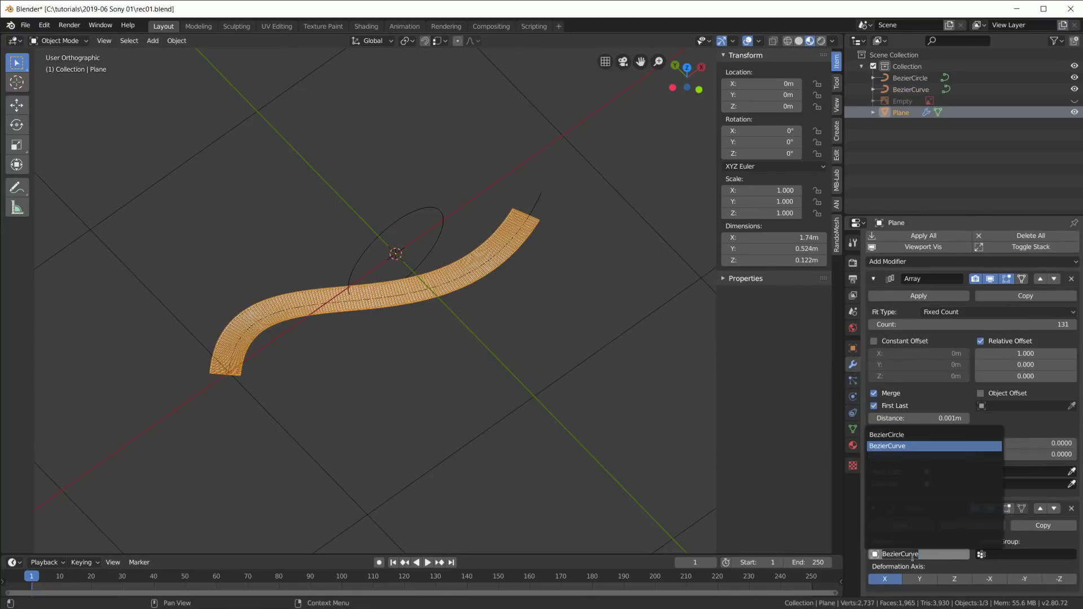
left_click(901, 436)
scroll(389, 290, "up", 7)
middle_click_drag(551, 165, 587, 186, "shift")
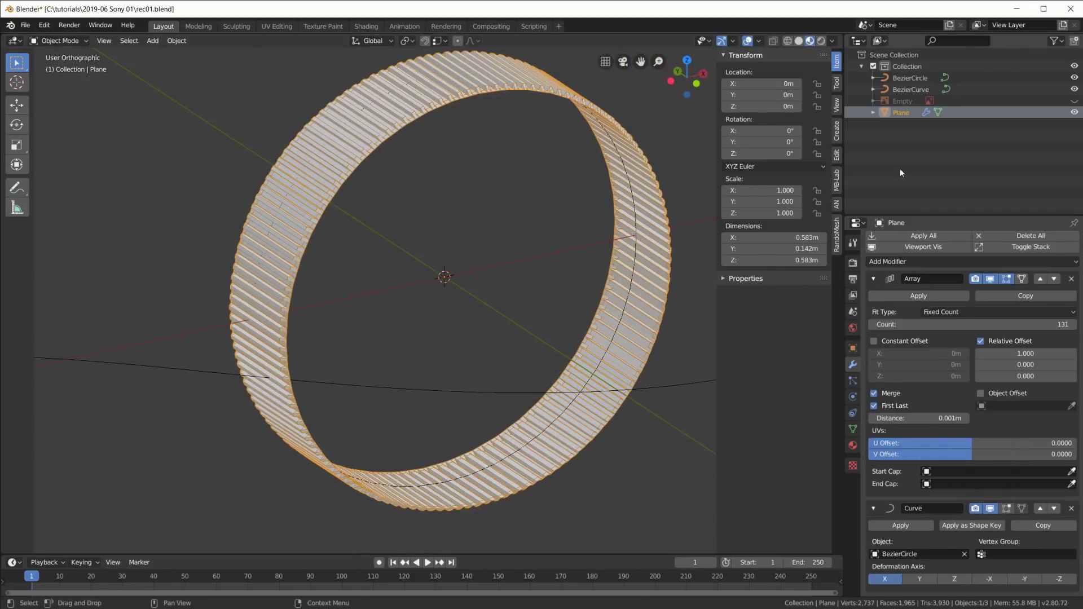
- Set the Bezier circle's Render U resolution to 64 in its shape settings
left_click(910, 79)
left_click(852, 412)
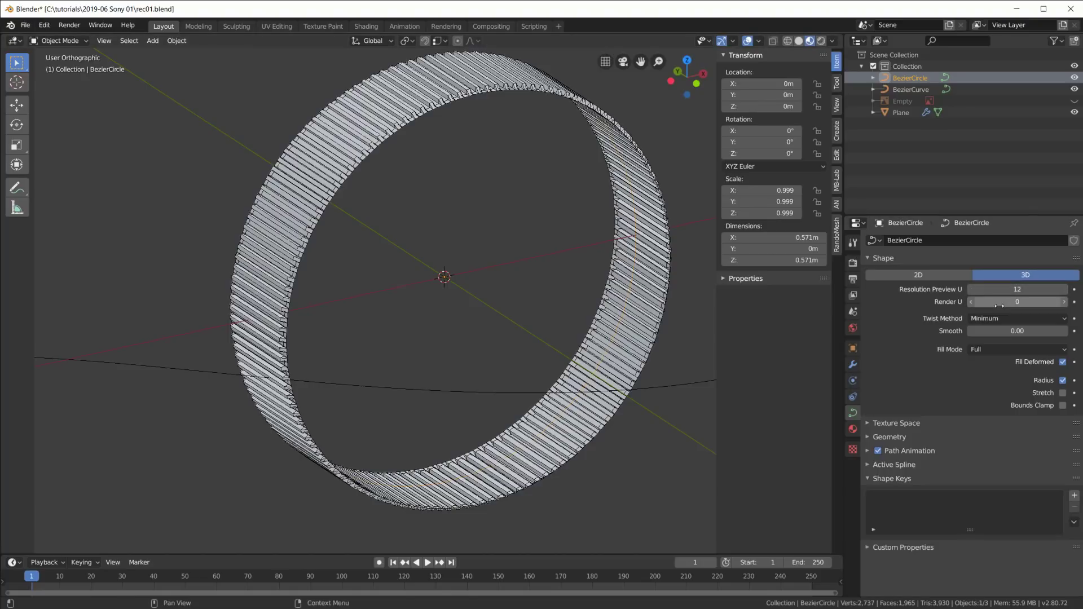
left_click(1010, 304)
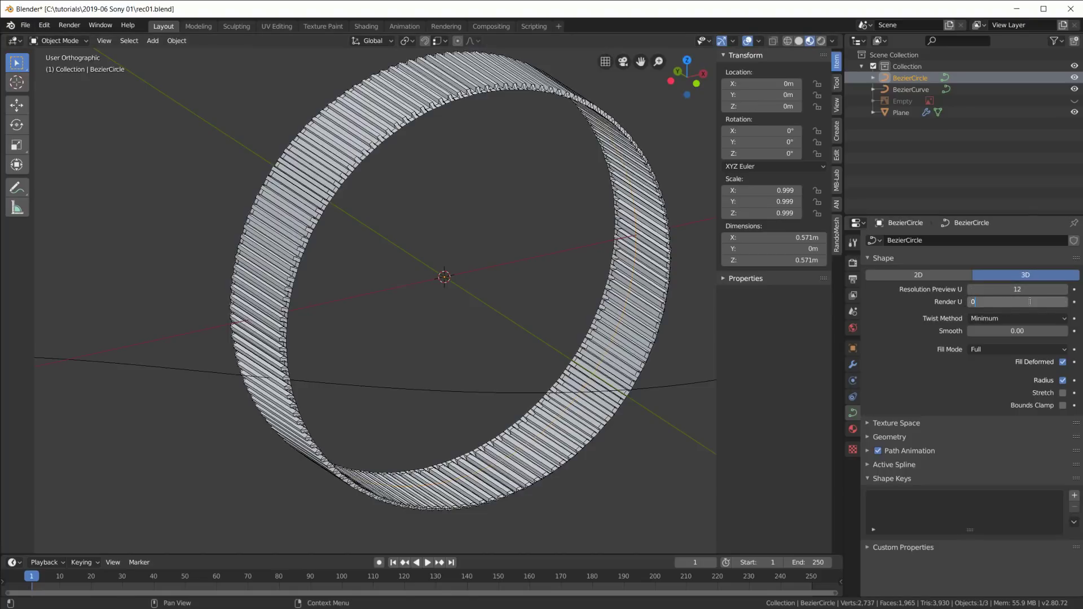
type("64")
key("Return")
middle_click_drag(593, 164, 591, 191)
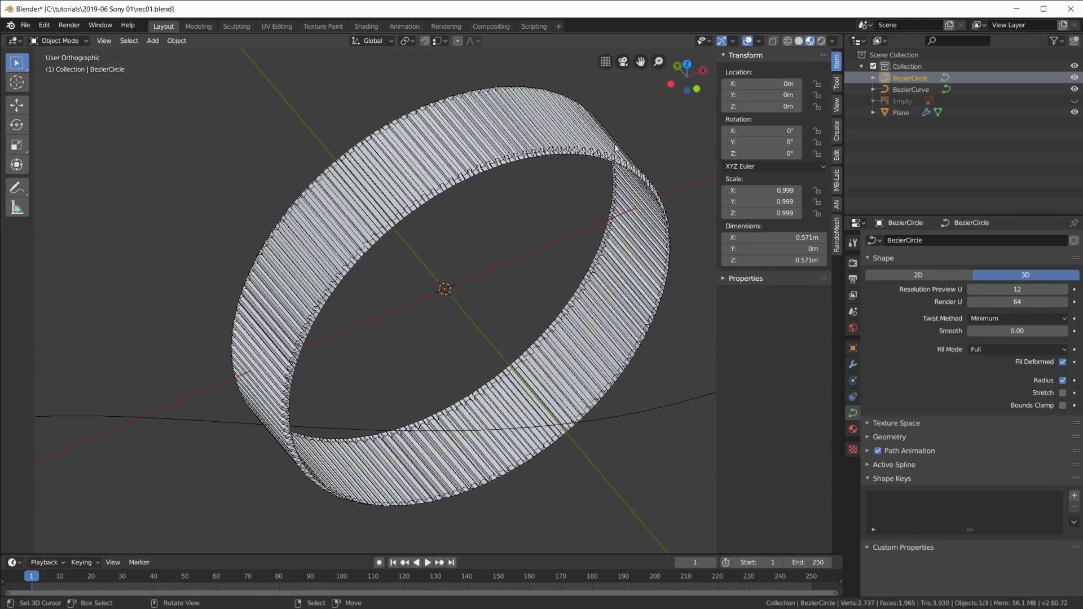
mouse_move(405, 307)
middle_mouse_down()
mouse_move(421, 227)
mouse_move(387, 302)
middle_mouse_up()
scroll(387, 302, "down", 4)
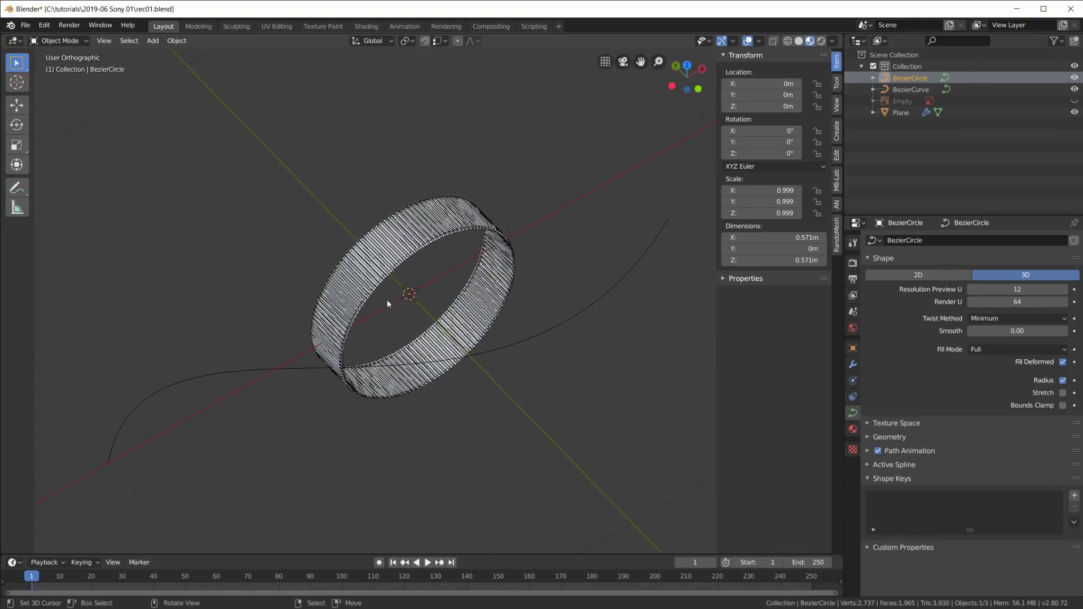
- Inspect the ribbed ring up close and review the Bezier circle's modifier and shape settings
scroll(392, 307, "up", 3)
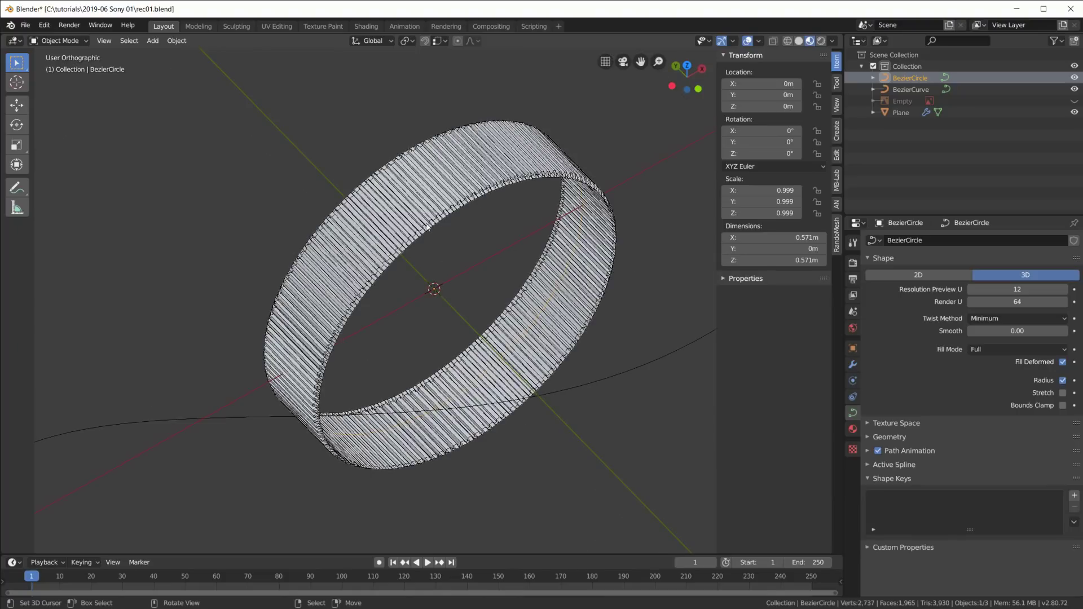
left_click(852, 364)
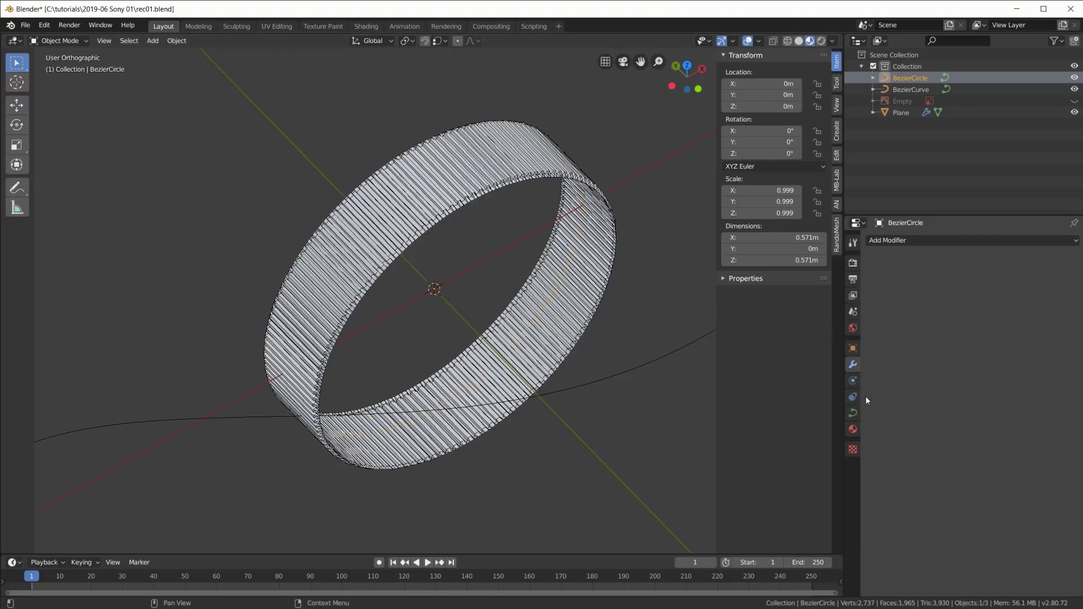
left_click(852, 413)
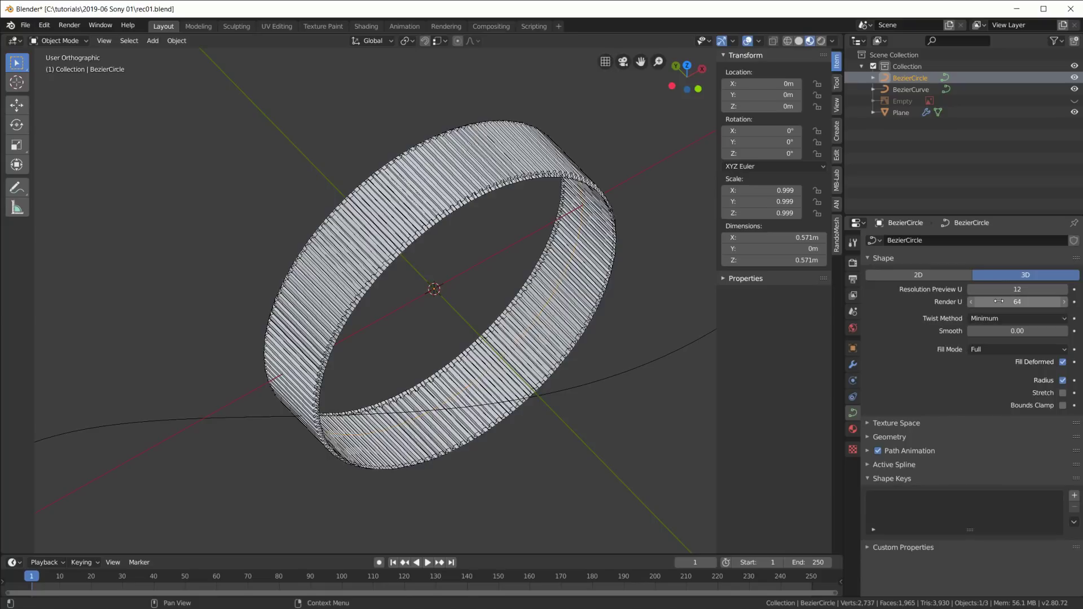
scroll(479, 255, "down", 4)
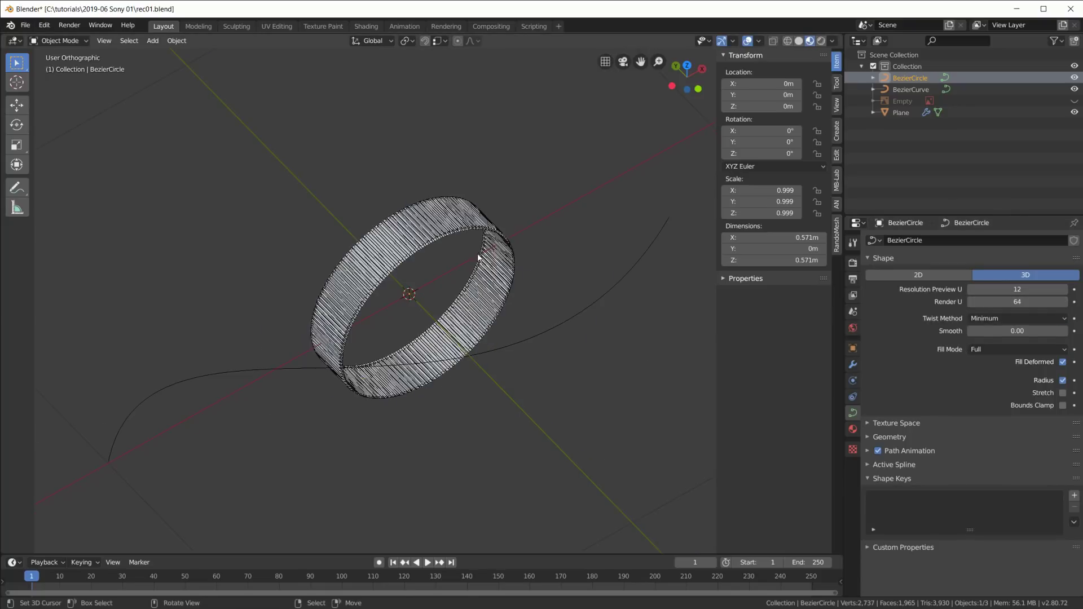
scroll(479, 257, "up", 2)
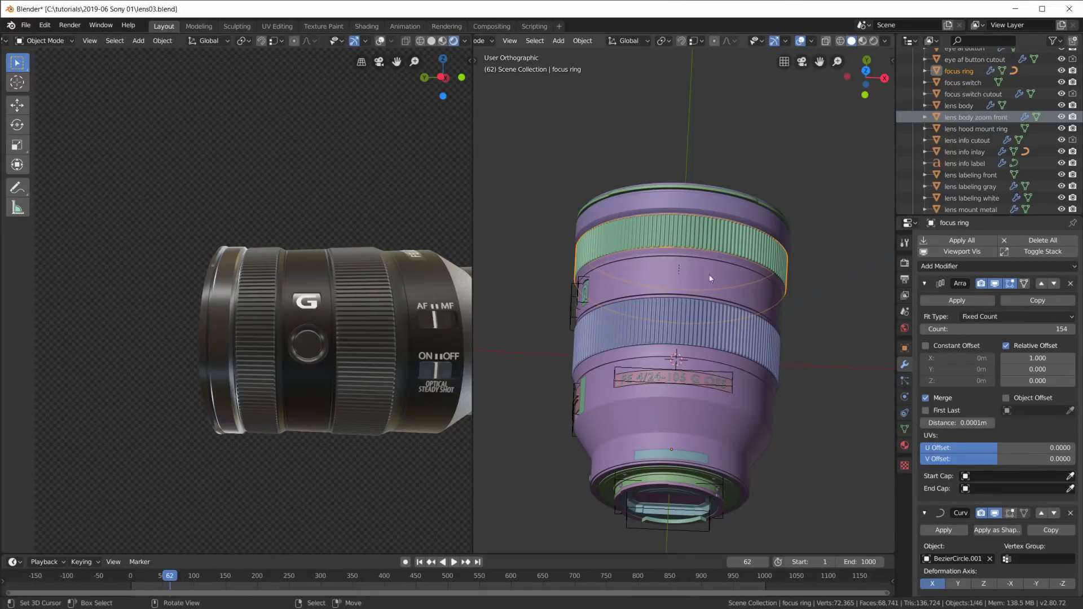
- Examine the focus ring on the finished lens model from several sides, alongside the rendered preview
middle_click_drag(710, 278, 817, 317)
scroll(300, 349, "up", 1)
scroll(302, 353, "up", 1)
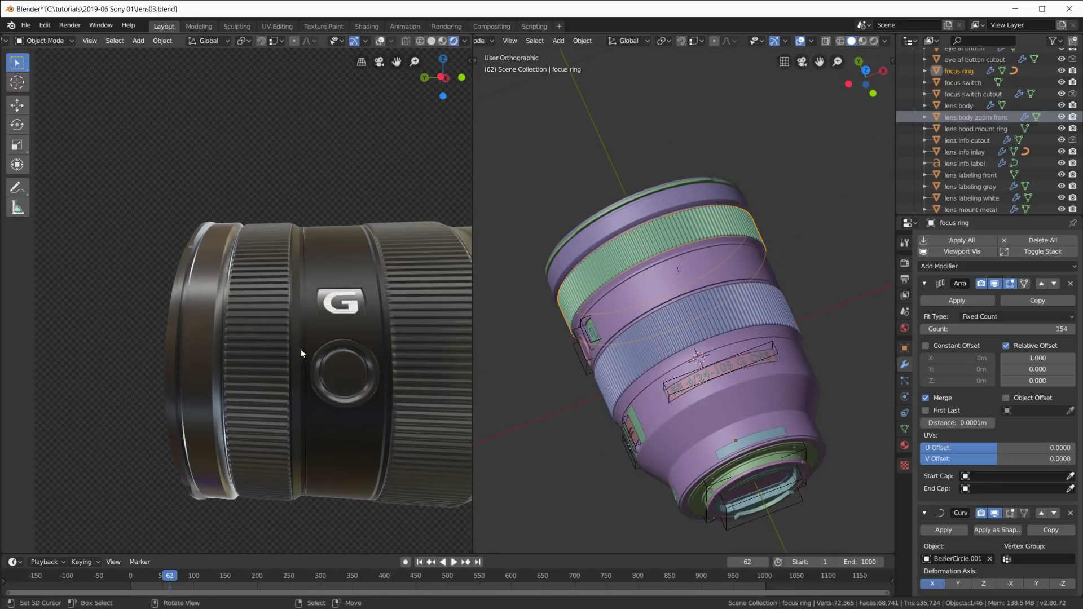
scroll(301, 352, "down", 2)
middle_click_drag(728, 290, 638, 256)
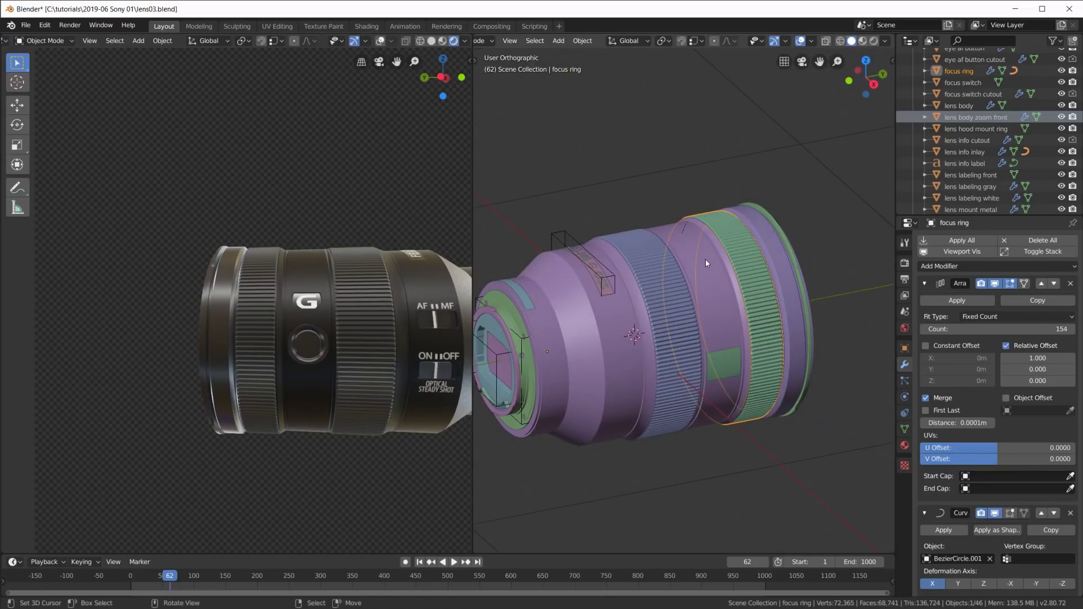
middle_click_drag(705, 262, 726, 310)
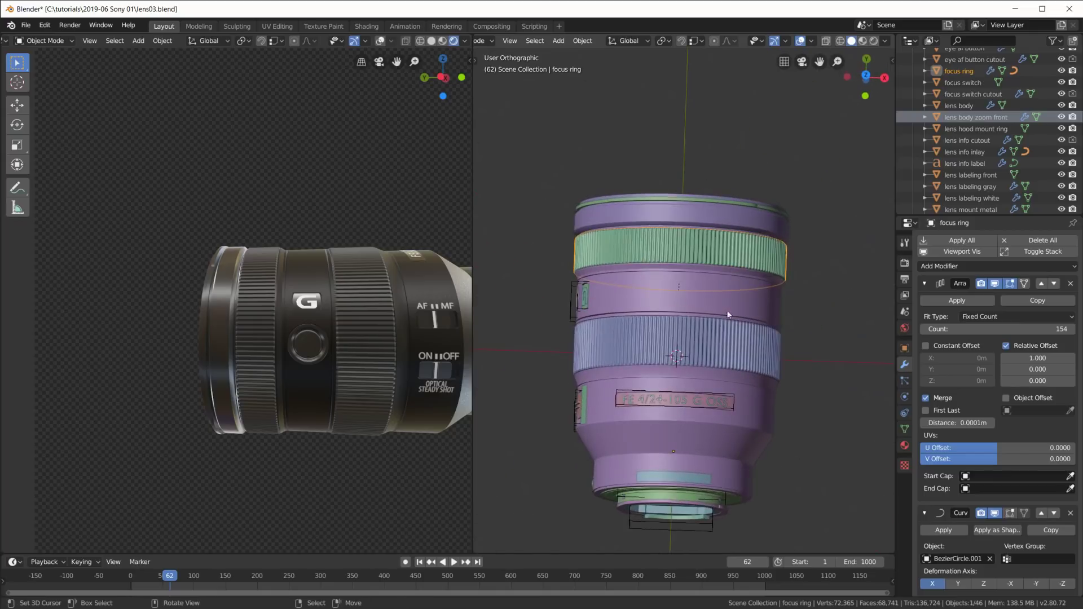
- Select the lens's body and ring parts one after another, ending on the zoom ring, to review their modifiers
left_click(680, 283)
left_click(676, 211)
middle_click_drag(677, 211, 760, 248)
left_click(690, 258)
left_click(702, 345)
middle_click_drag(701, 345, 747, 291)
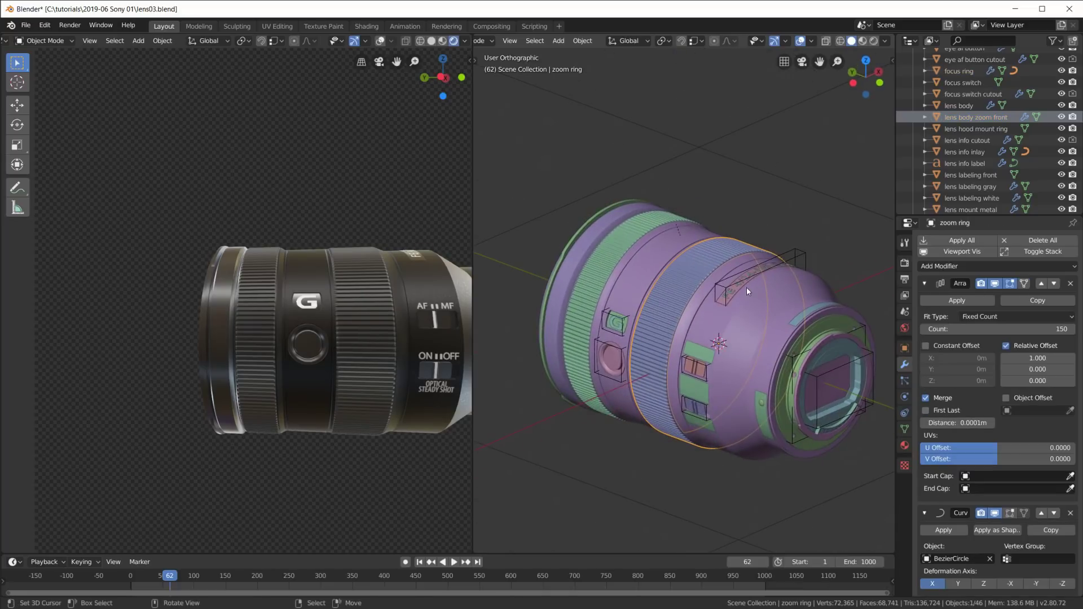
- Select the lens mount metal part at the rear of the lens and isolate it in local view
middle_click_drag(708, 443, 648, 361)
scroll(647, 361, "up", 2)
middle_click_drag(826, 260, 736, 253, "shift")
scroll(728, 267, "up", 2)
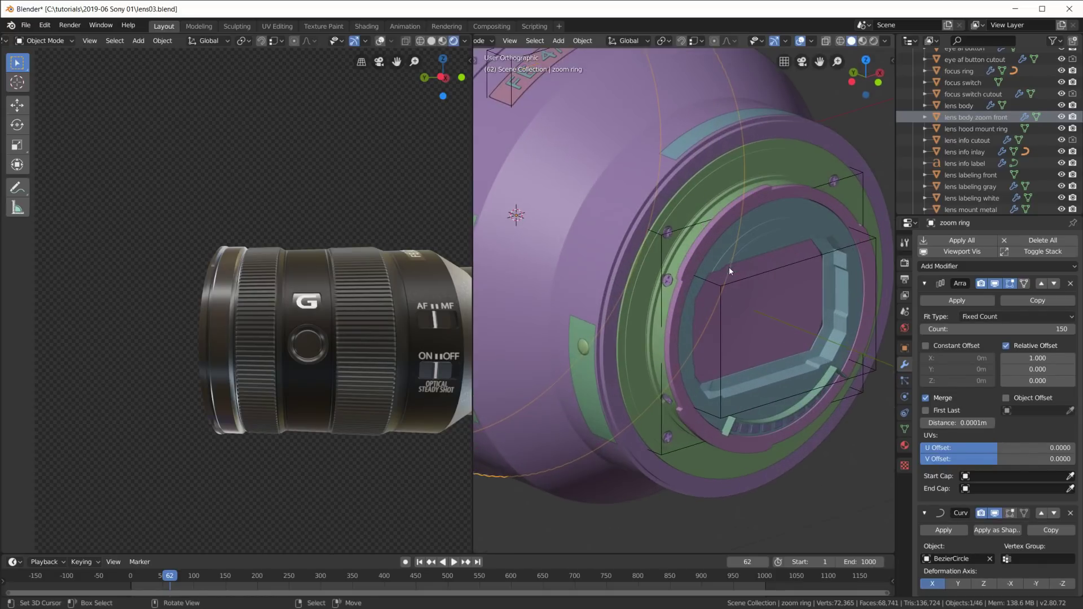
left_click(728, 269)
middle_click_drag(298, 333, 317, 303)
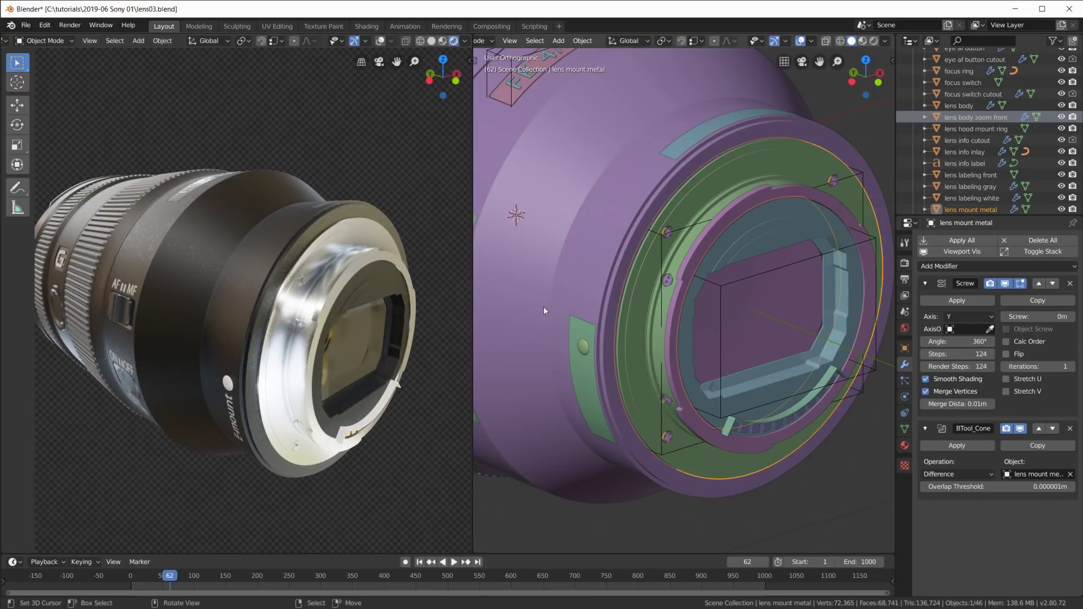
scroll(725, 299, "down", 3)
scroll(725, 299, "up", 3)
middle_click_drag(790, 306, 768, 317, "shift")
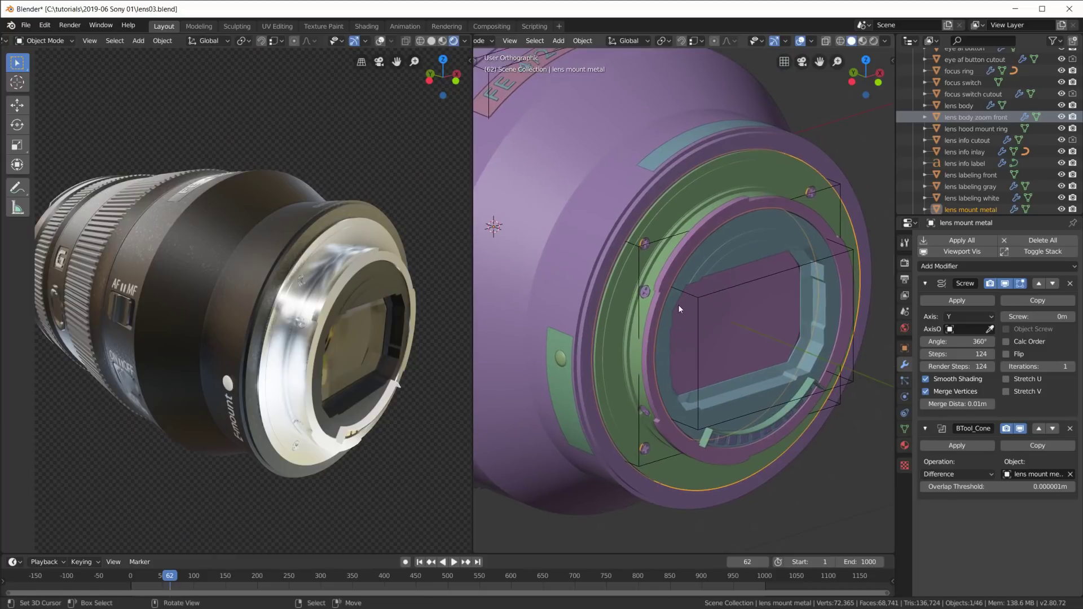
key("KP_Divide")
scroll(679, 301, "up", 4)
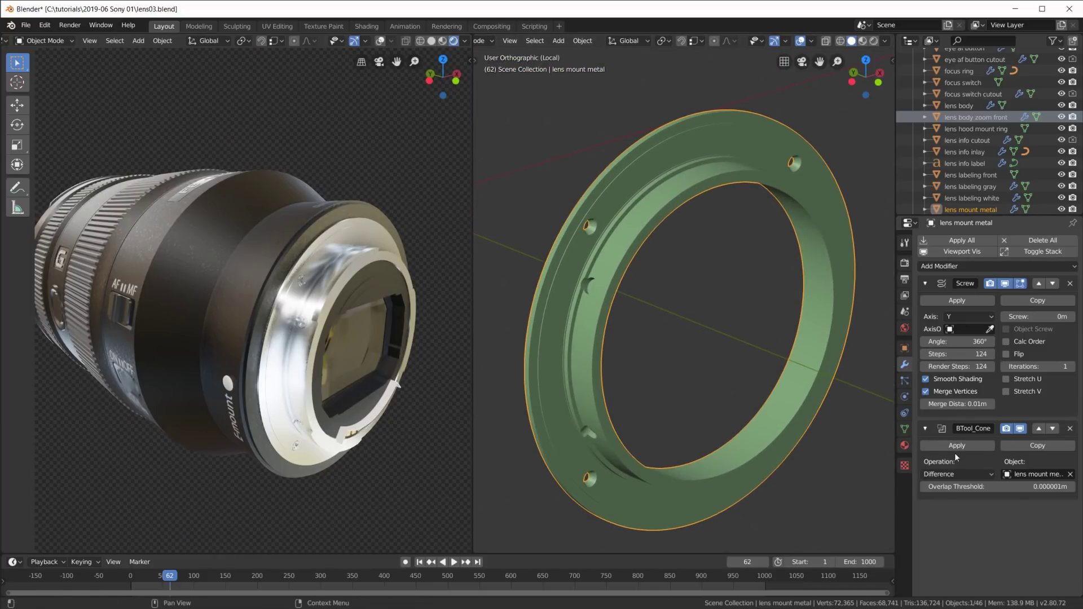
- Hide the BTool_Cone modifier's effect in the viewport and select the mount's whole profile in edit mode, seen from the top
left_click(929, 432)
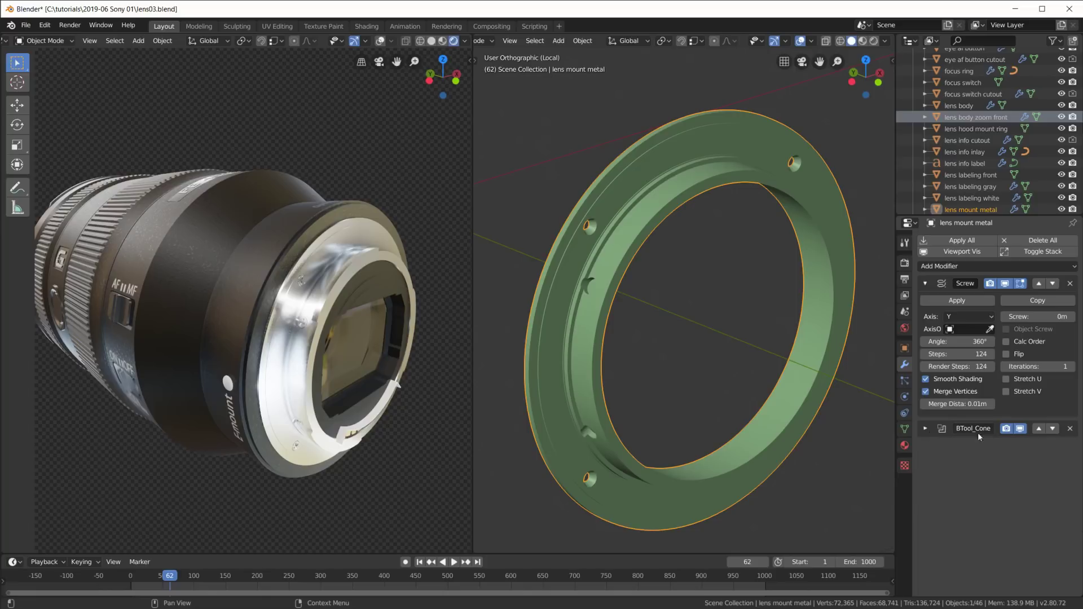
left_click(1022, 429)
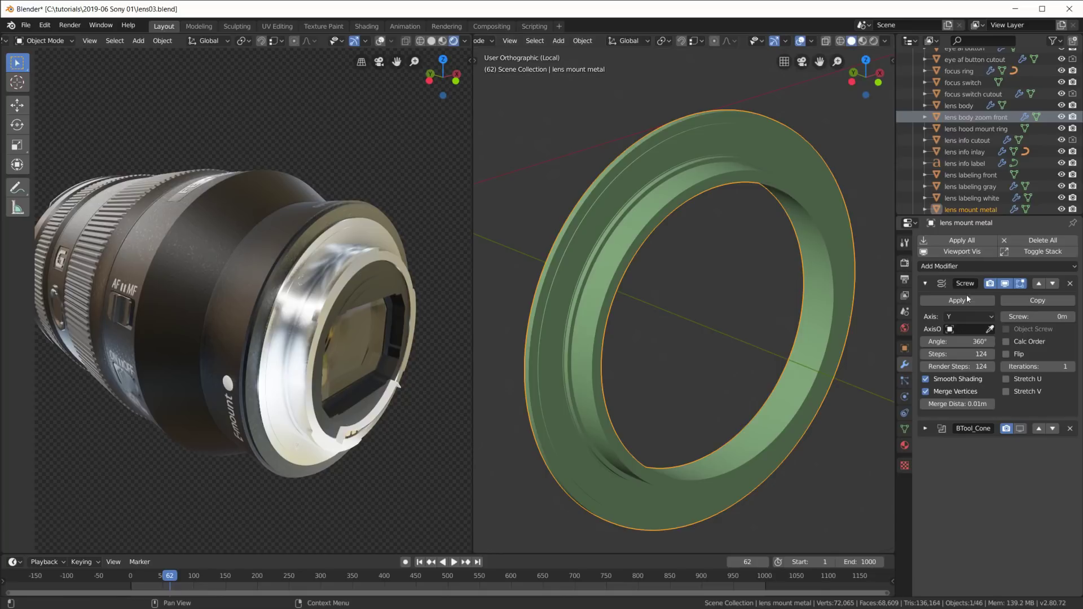
key("Tab")
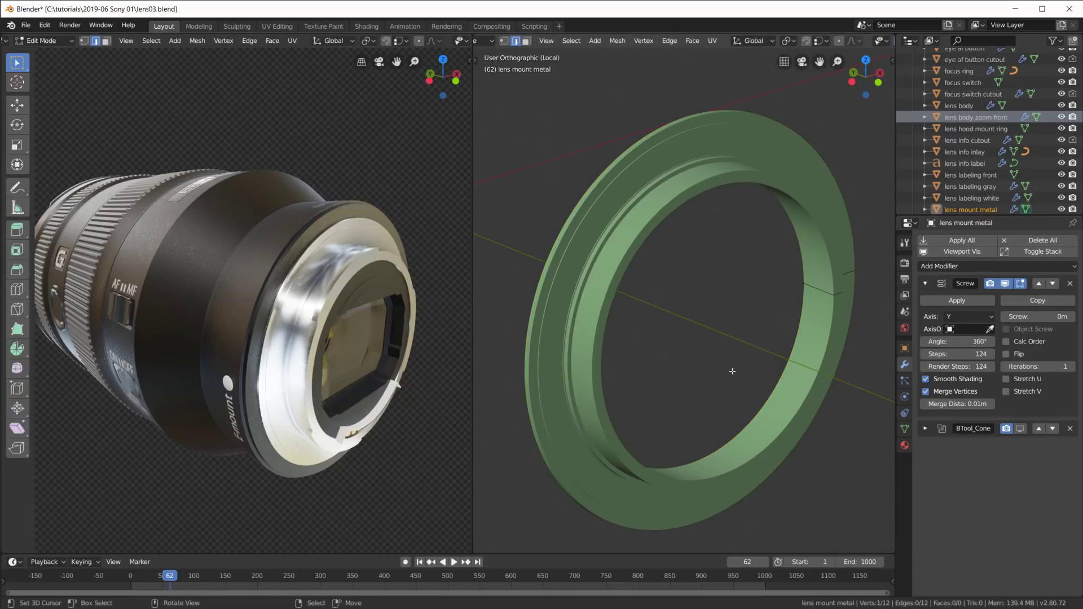
key("a")
key("KP_7")
middle_click_drag(760, 323, 631, 310, "shift")
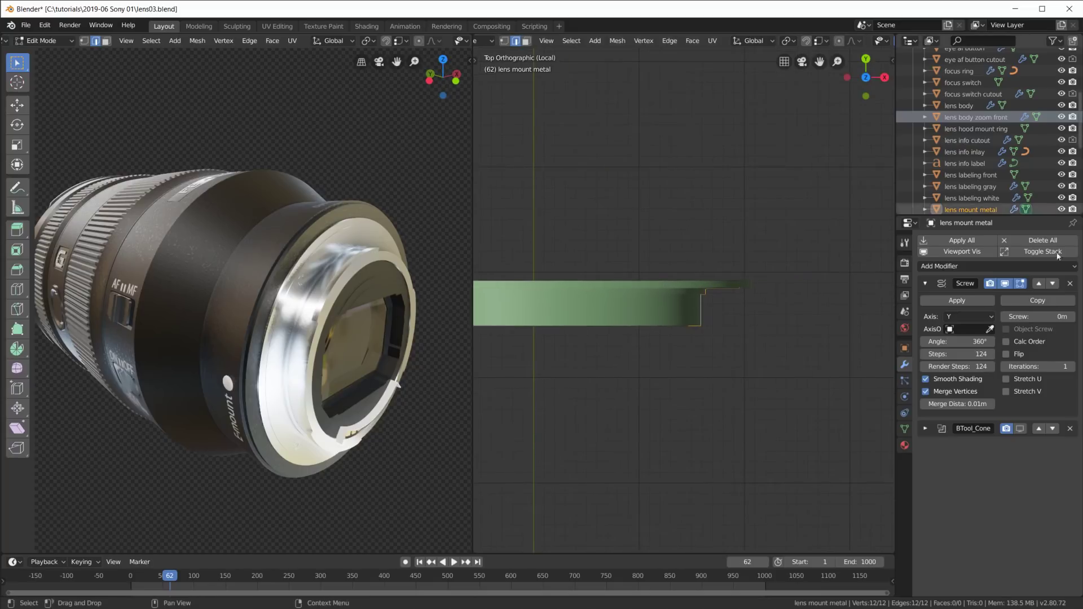
- Turn the Screw modifier's viewport display off to inspect the bare profile, and turn it on again to examine the ring
left_click(1005, 283)
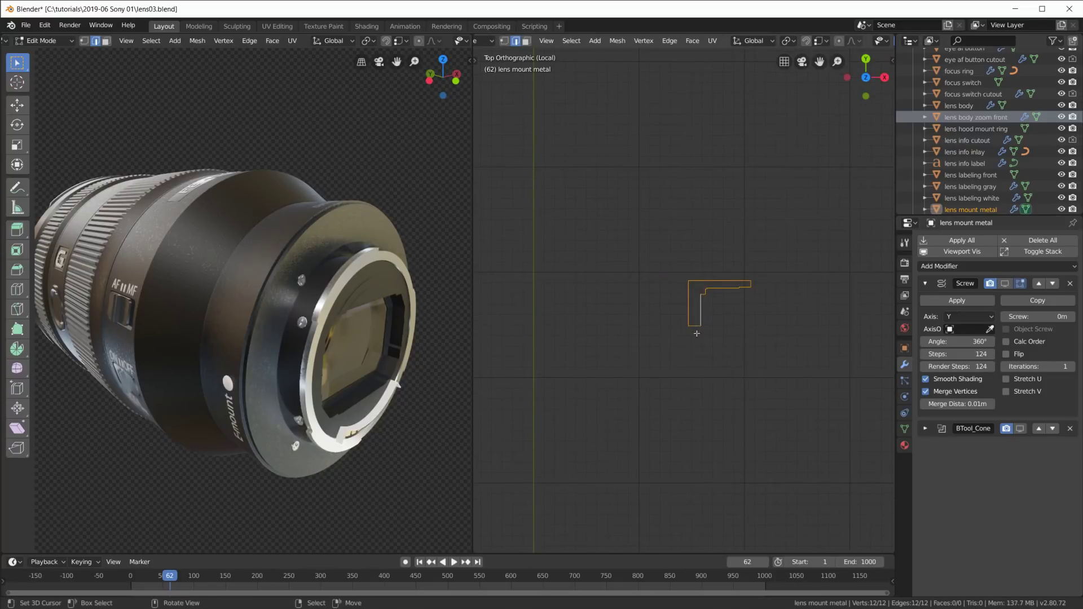
left_click(1004, 283)
middle_click_drag(712, 294, 752, 248)
middle_click_drag(513, 186, 637, 102, "shift")
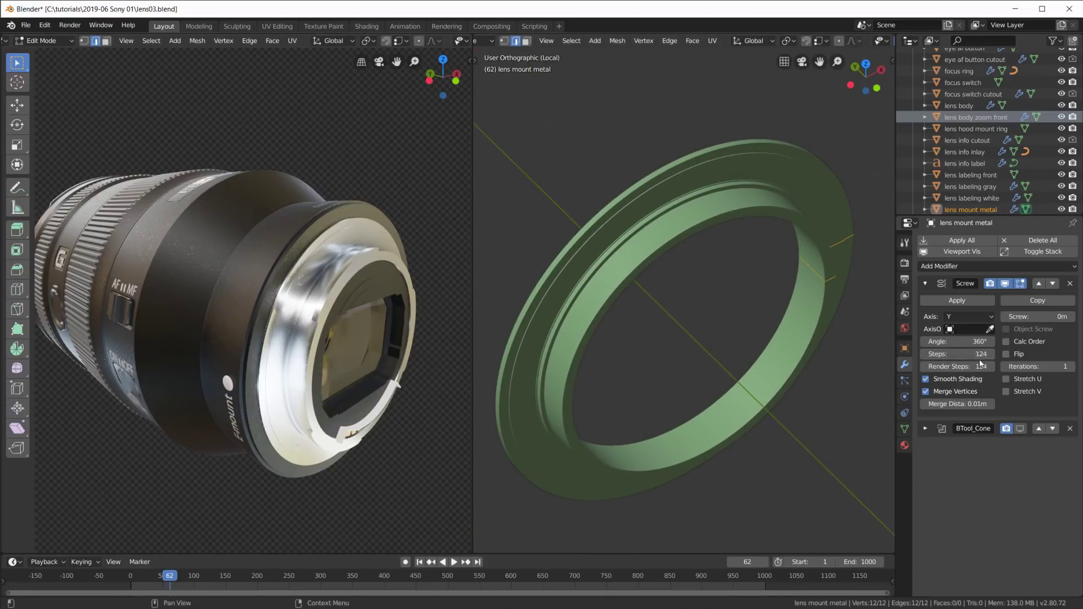
middle_click_drag(774, 269, 647, 213)
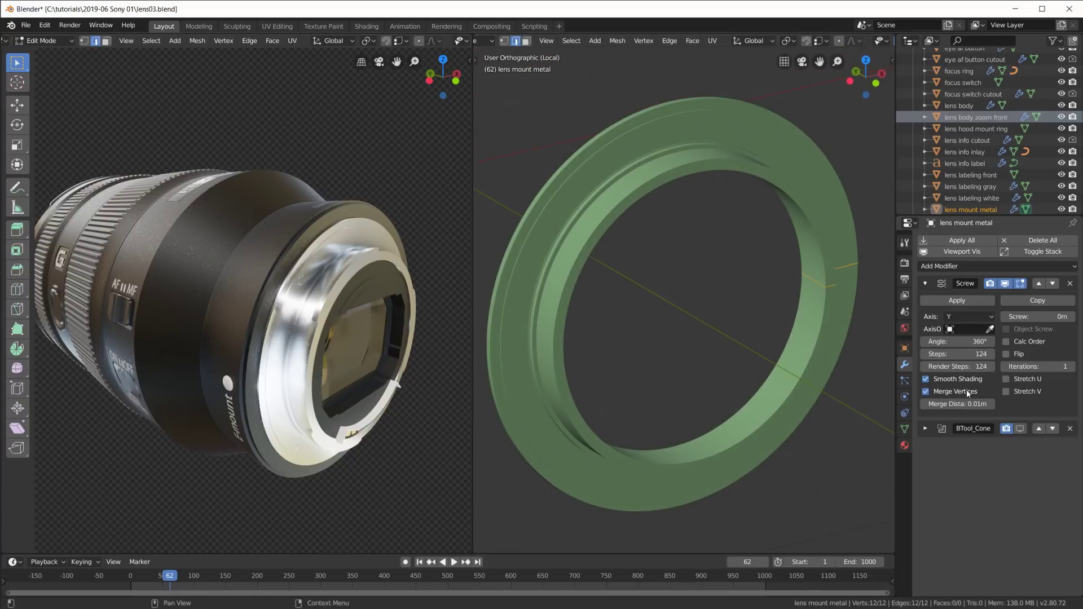
- Show the BTool_Cone modifier in the viewport again, and return to the full lens in object mode
left_click(1020, 430)
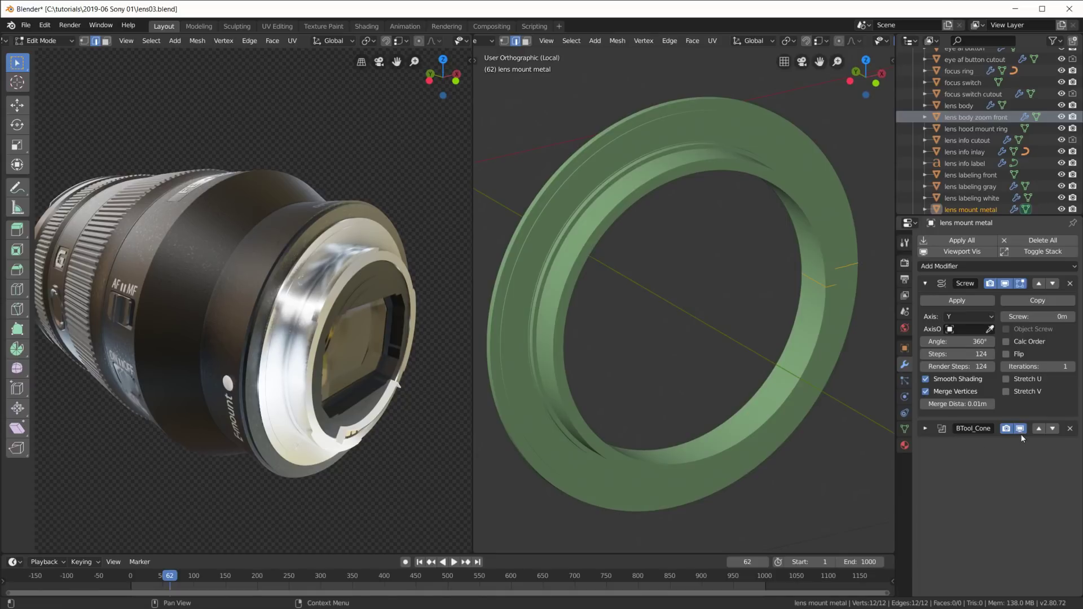
scroll(654, 277, "down", 3)
scroll(673, 280, "up", 3)
key("KP_Divide")
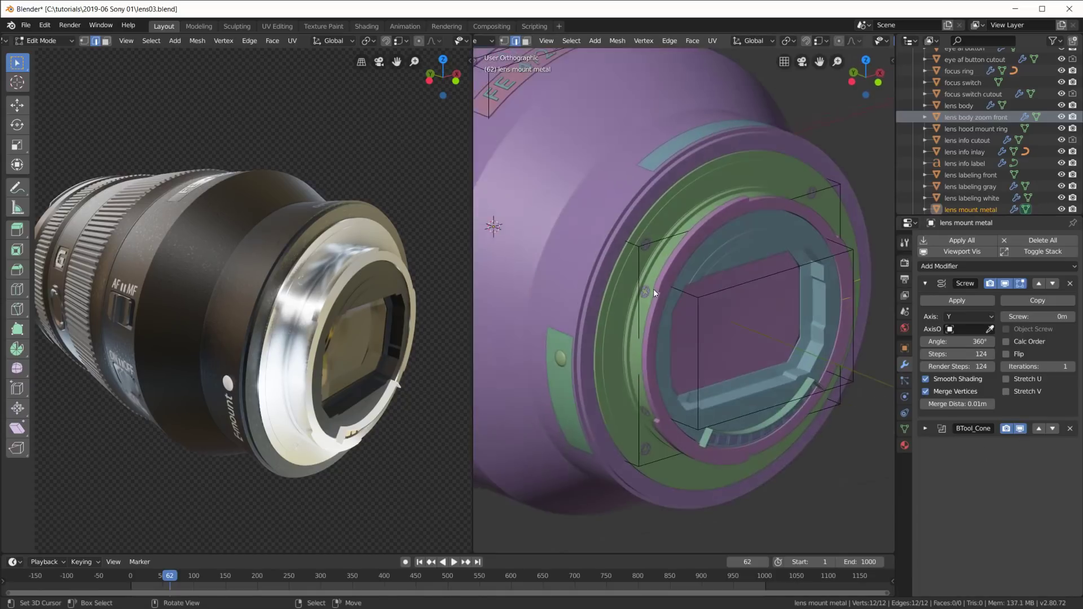
key("Tab")
scroll(709, 249, "down", 3)
scroll(709, 249, "up", 4)
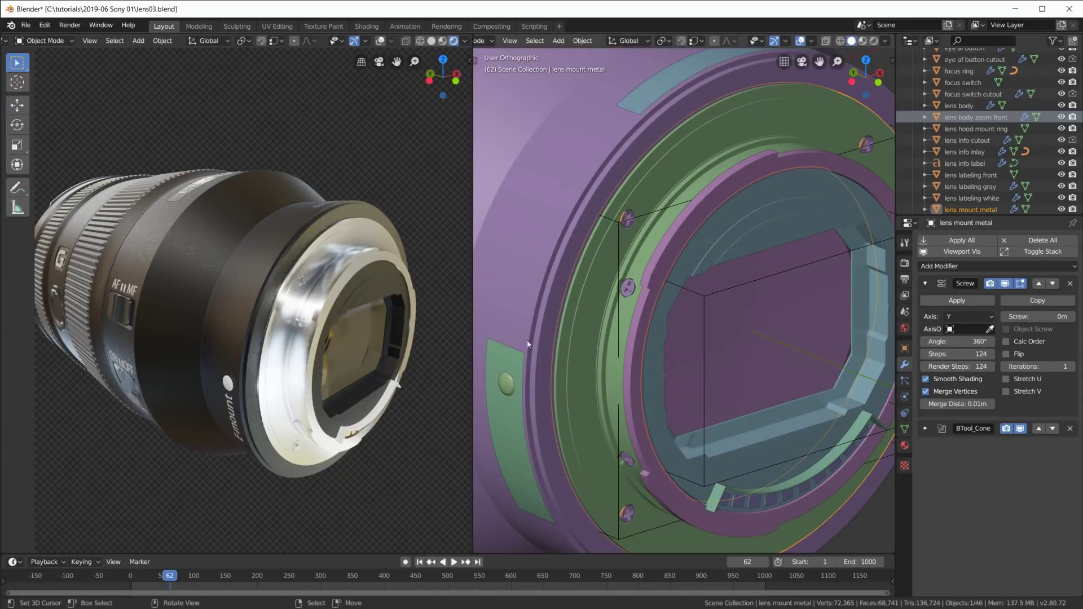
- Select the lens mount metal ring at the rear of the lens and check its modifiers
right_click(658, 260)
scroll(672, 294, "down", 4)
middle_click_drag(671, 294, 404, 418)
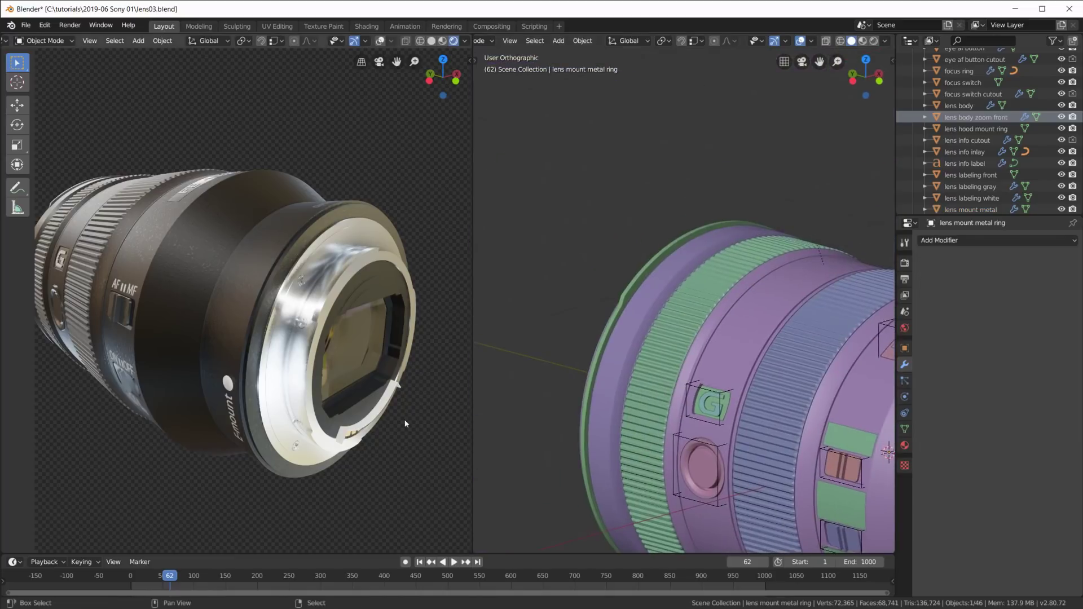
- Select the lens hood mount ring and examine the front of the lens in both the rendered and solid views
right_click(633, 283)
middle_click_drag(696, 339, 719, 329)
middle_click_drag(186, 268, 263, 265)
scroll(265, 215, "up", 4)
scroll(265, 215, "down", 5)
mouse_move(320, 225)
middle_mouse_down()
mouse_move(320, 253)
mouse_move(326, 228)
middle_mouse_up()
middle_click_drag(726, 340, 801, 309)
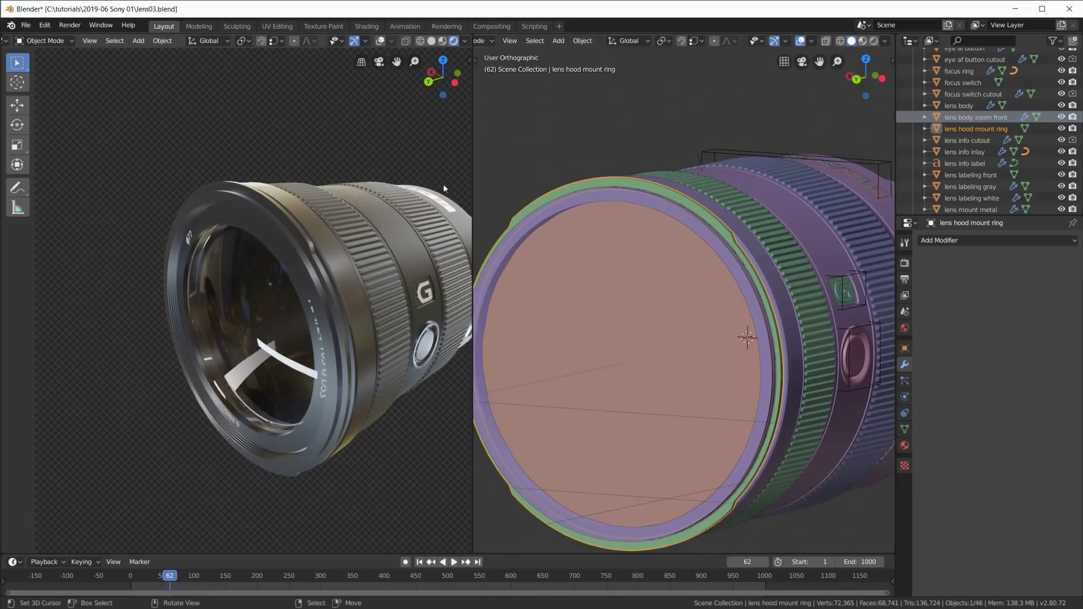
- Isolate the lens hood mount ring in local view and show its mesh in edit mode
key("Tab")
key("Tab")
key("Tab")
scroll(701, 235, "up", 3)
middle_click_drag(676, 140, 694, 303, "shift")
middle_click_drag(782, 292, 606, 246)
scroll(563, 404, "down", 3)
scroll(564, 404, "up", 3)
key("Tab")
key("Tab")
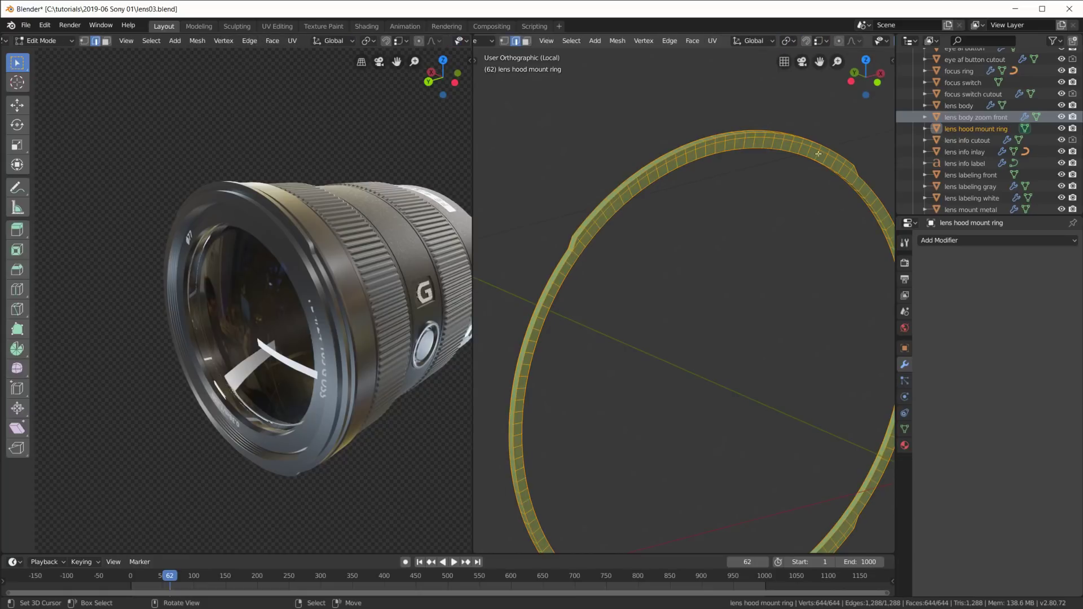
- Examine the raised sections around the hood mount ring, and return to the full lens in object mode
middle_click_drag(820, 281, 804, 137, "shift")
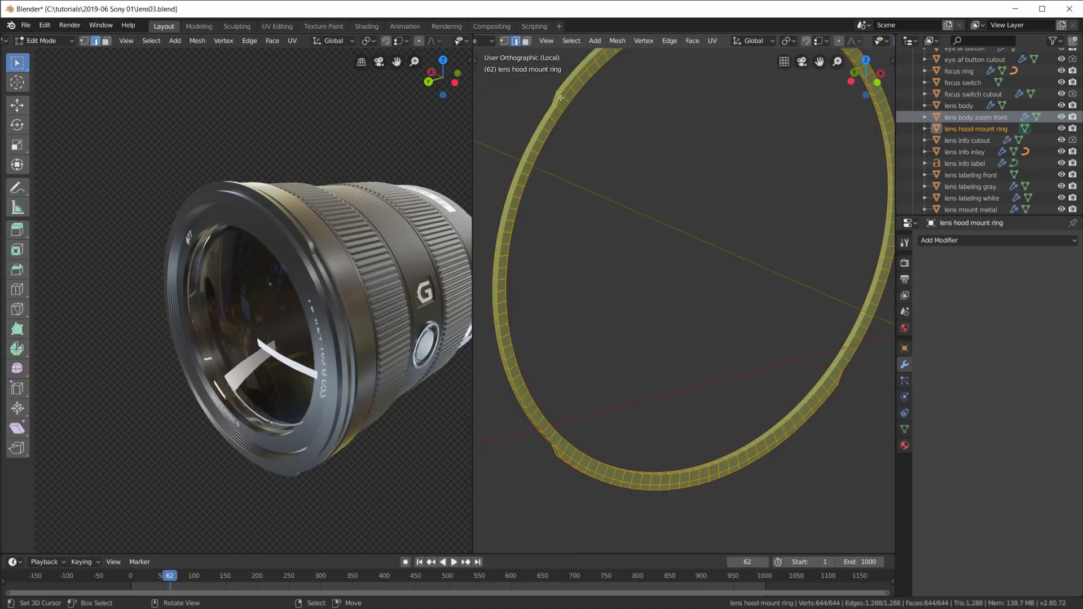
middle_click_drag(789, 73, 745, 204, "shift")
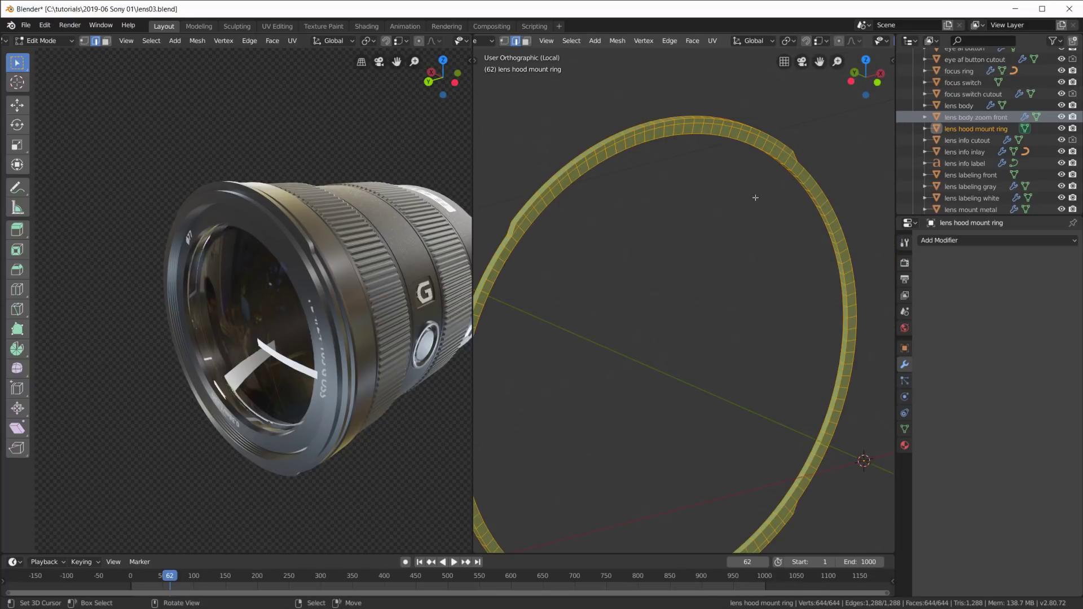
scroll(755, 197, "down", 4)
key("Tab")
scroll(671, 224, "down", 2)
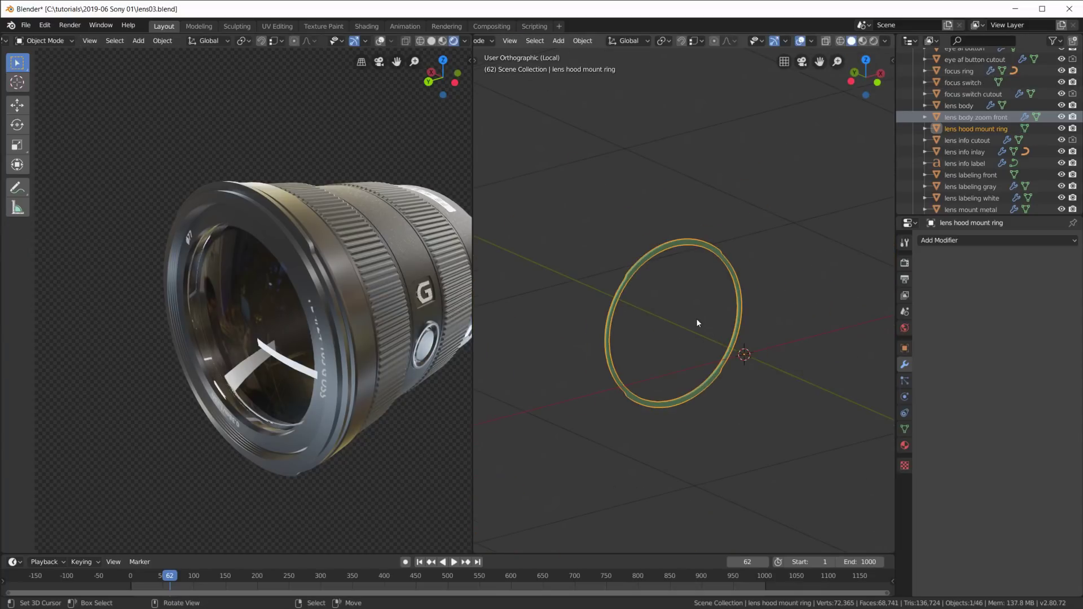
key("KP_Divide")
- Select the lens mount metal ring, isolate it in local view, and view it from the front
middle_click_drag(690, 317, 738, 211)
left_click(652, 202)
key("KP_Divide")
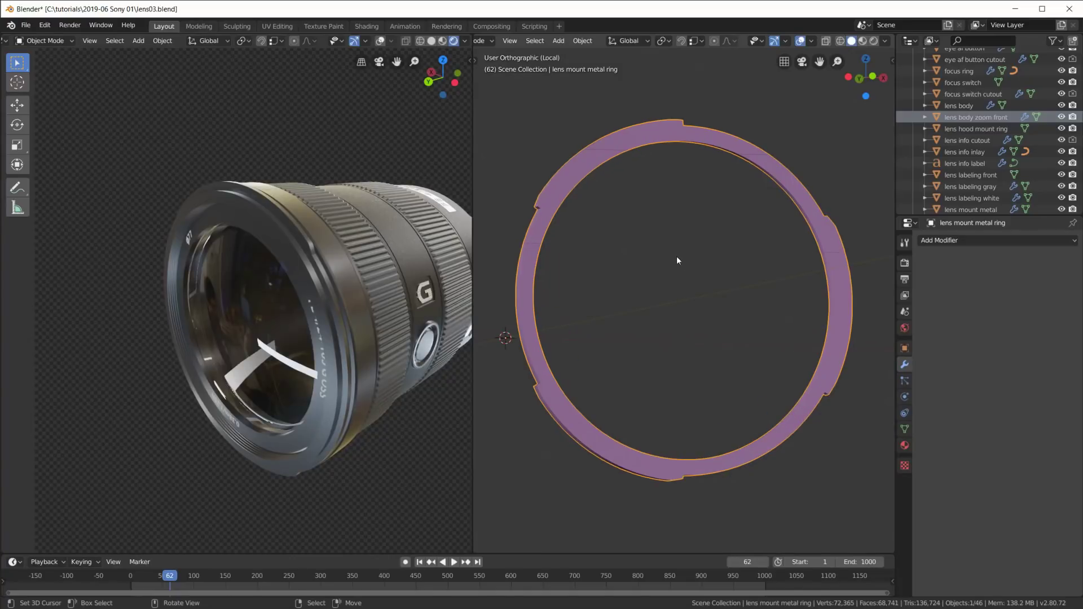
key("KP_1")
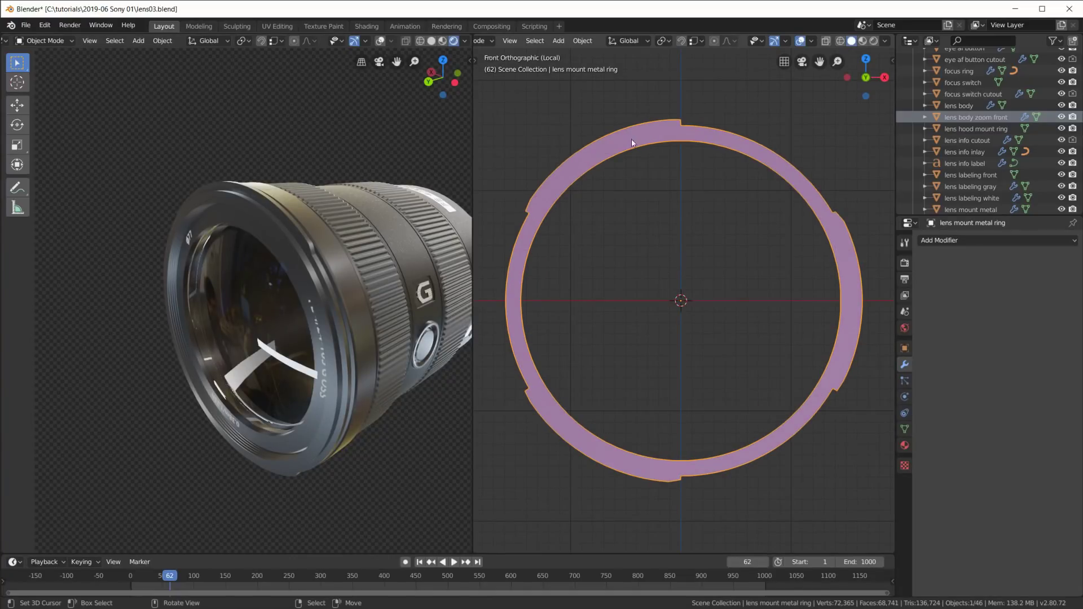
- Inspect the lens mount metal ring's mesh in edit mode, and bring the rest of the lens back into view
key("Tab")
key("Tab")
scroll(745, 271, "down", 3)
scroll(730, 298, "up", 2)
scroll(729, 298, "down", 2)
key("Tab")
key("KP_Divide")
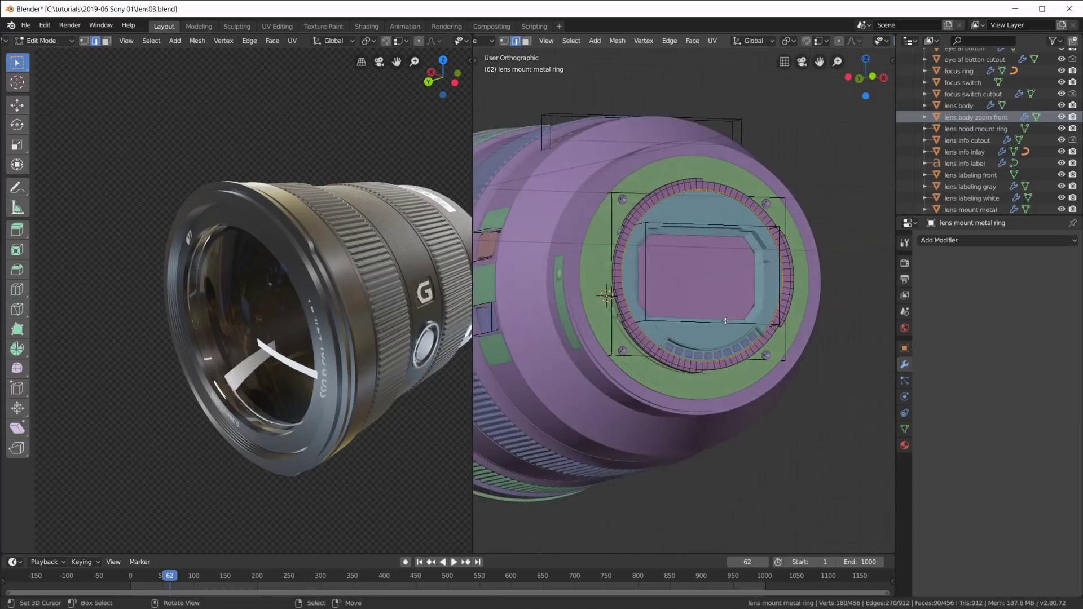
- Leave edit mode on the mount metal ring and add a 6-vertex mesh circle while viewing the lens from the front
middle_click_drag(725, 321, 817, 289, "shift")
scroll(718, 313, "up", 2)
scroll(717, 314, "down", 3)
scroll(717, 313, "down", 1)
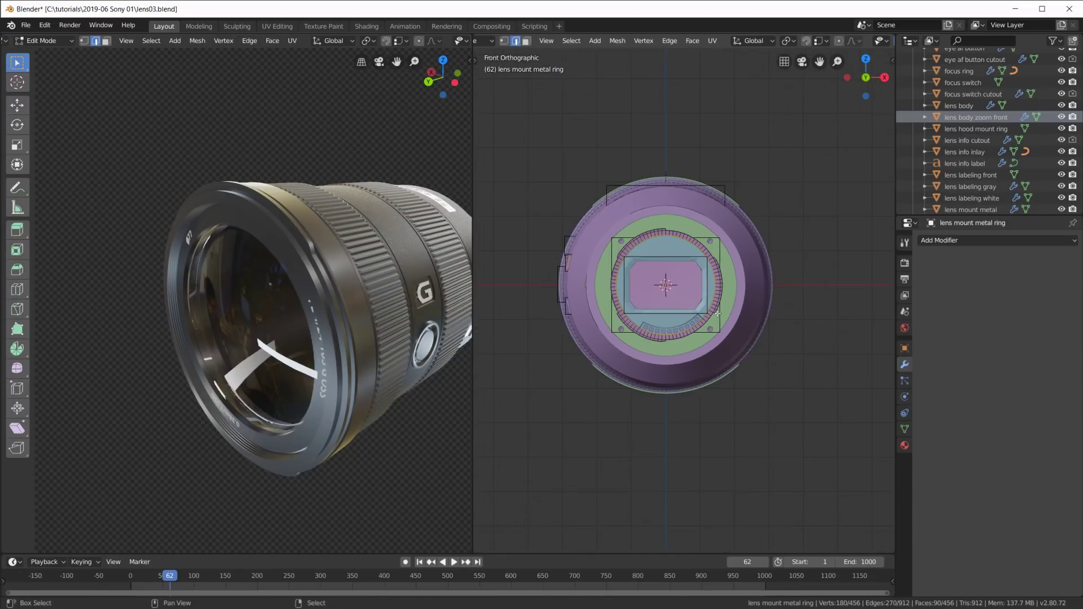
right_click(716, 312)
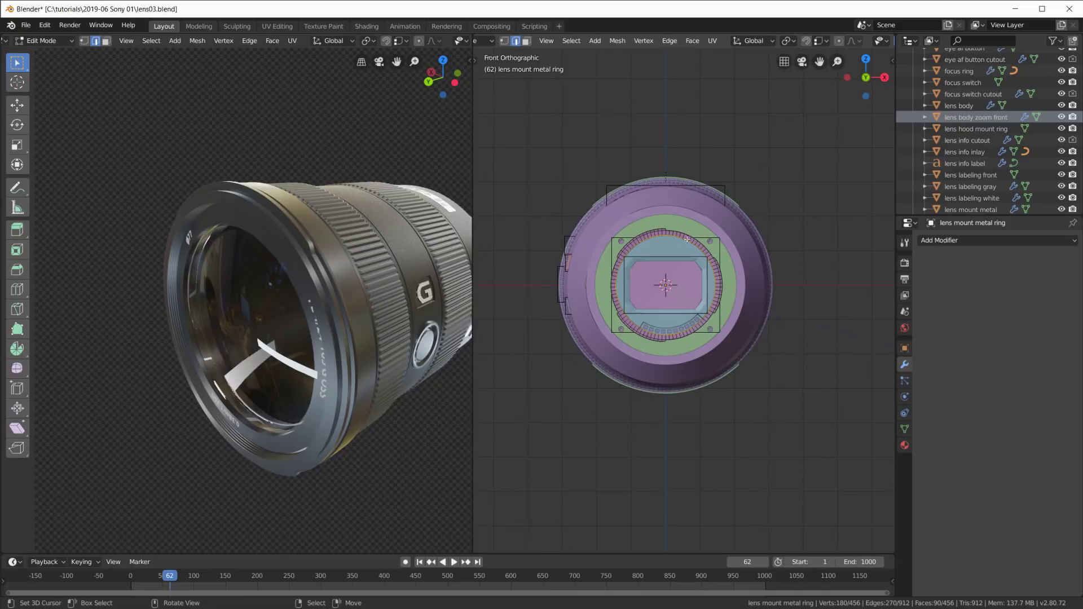
key("Tab")
key("shift+a")
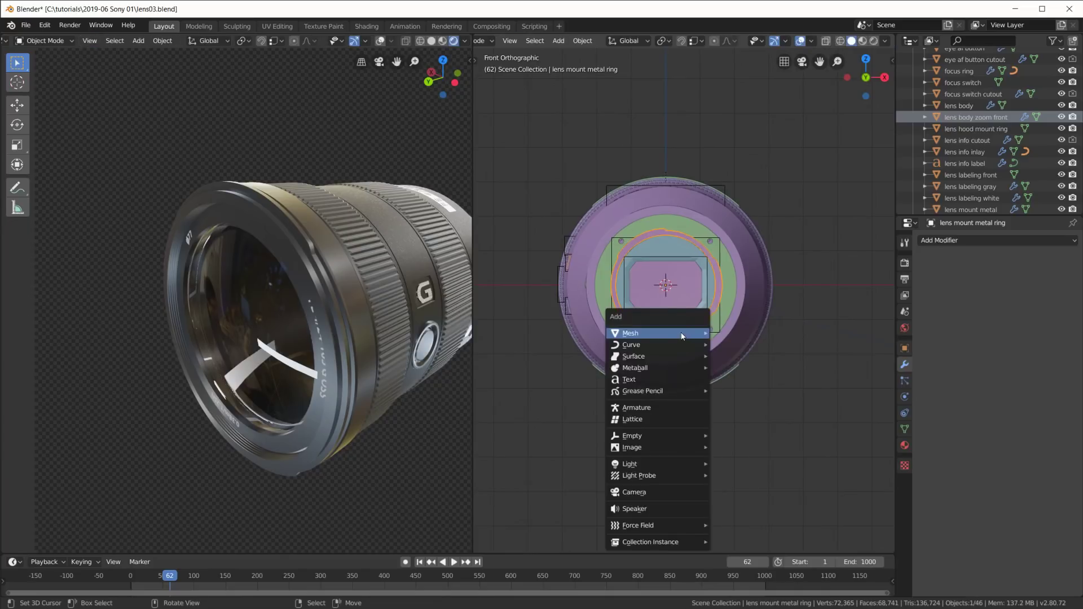
mouse_move(665, 331)
left_click(750, 358)
left_click(587, 419)
type("6")
key("Return")
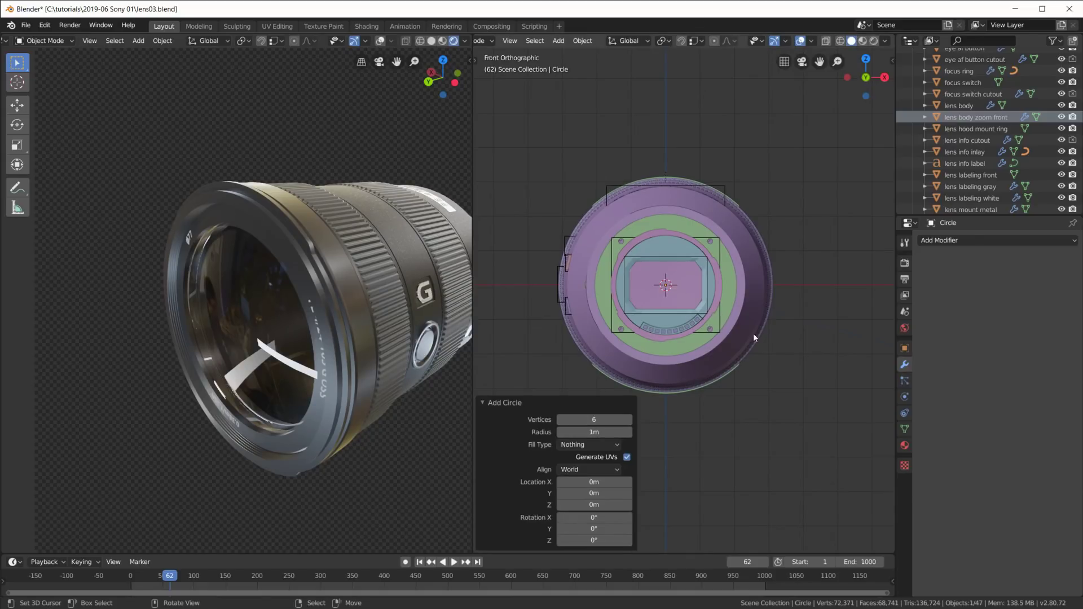
- Rotate the new circle's vertices 90° about X in edit mode and scale them down by a factor of 0.236
key("Tab")
scroll(755, 332, "down", 5)
scroll(755, 332, "down", 2)
type("rx90")
key("Return")
key("s")
left_click(713, 254)
- Move the circle -0.56 m along Y to the lens's mount end, and return to the front view
scroll(720, 288, "up", 3)
middle_click_drag(719, 289, 649, 315)
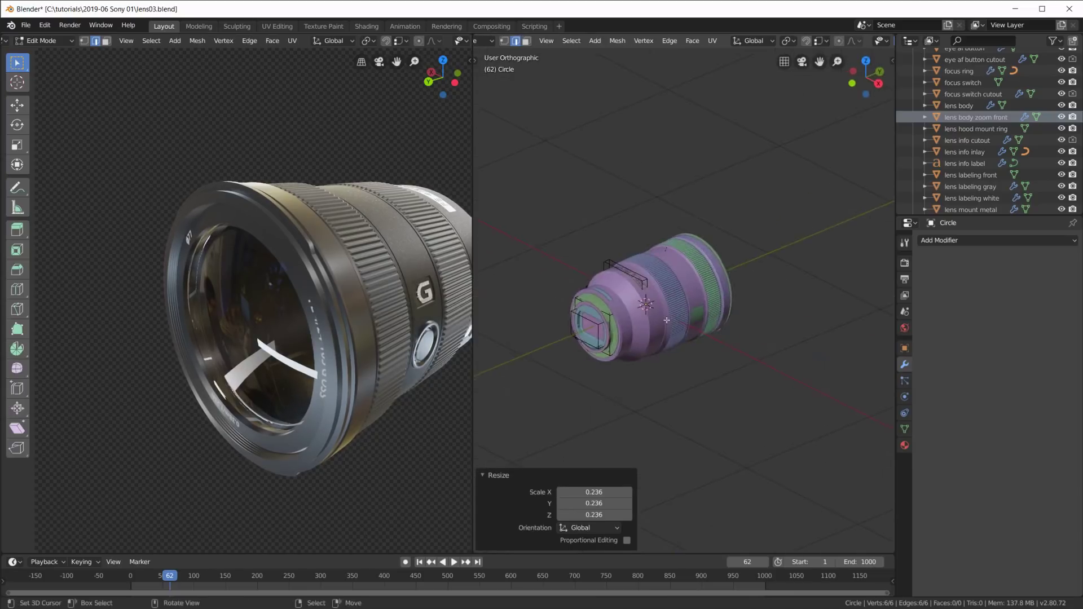
key("g")
key("y")
left_click(598, 339)
key("KP_1")
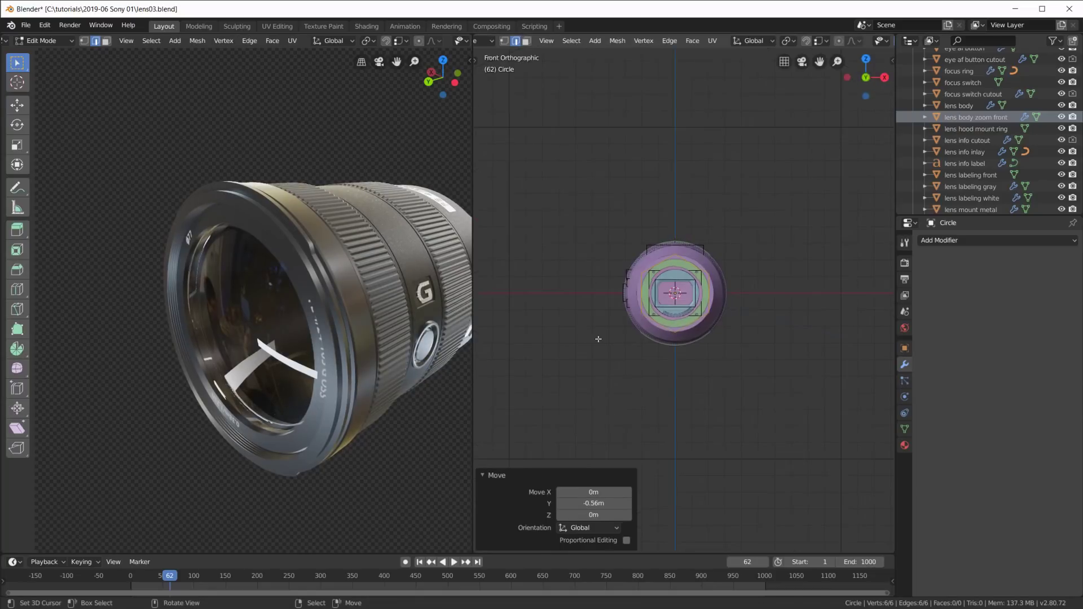
- Fit the circle to the inside of the mount metal ring by scaling it 0.702 and 0.974
scroll(597, 336, "up", 7)
key("s")
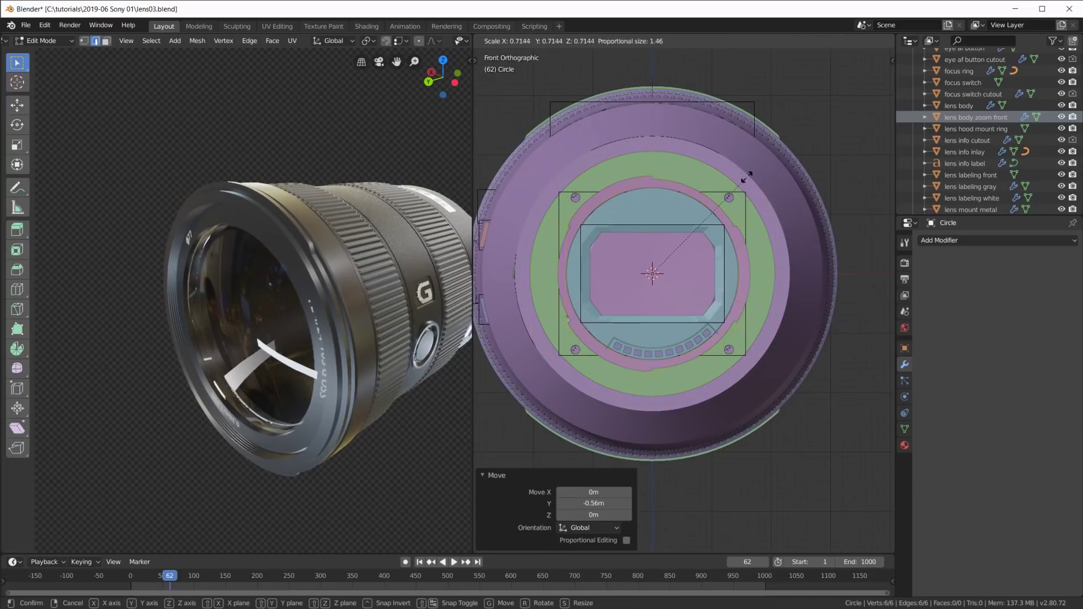
left_click(745, 179)
scroll(349, 242, "up", 3)
scroll(648, 220, "up", 2)
middle_click_drag(650, 220, 713, 233, "shift")
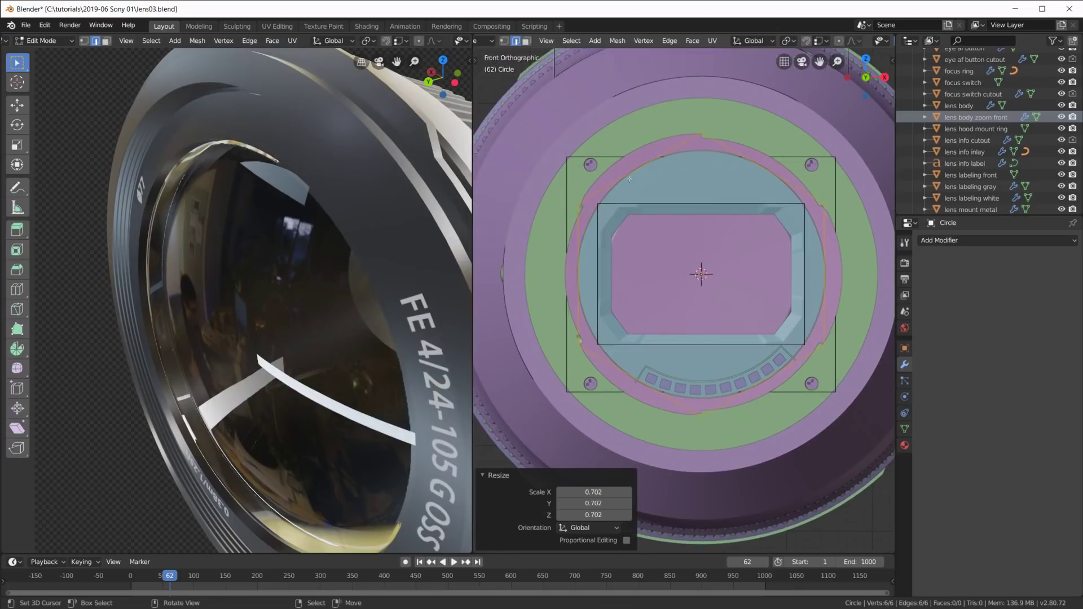
key("s")
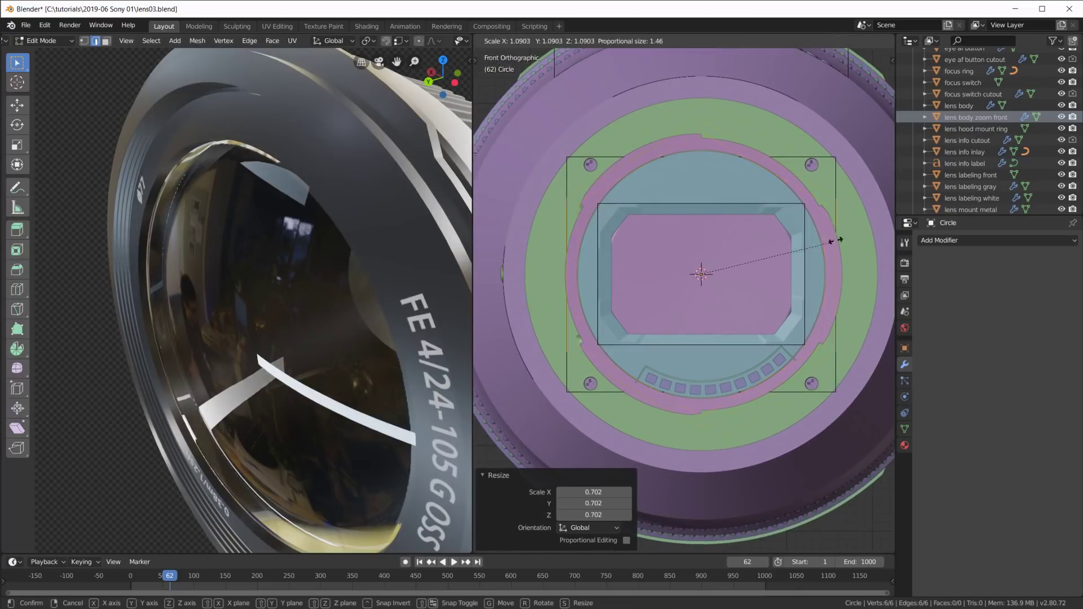
left_click(822, 210)
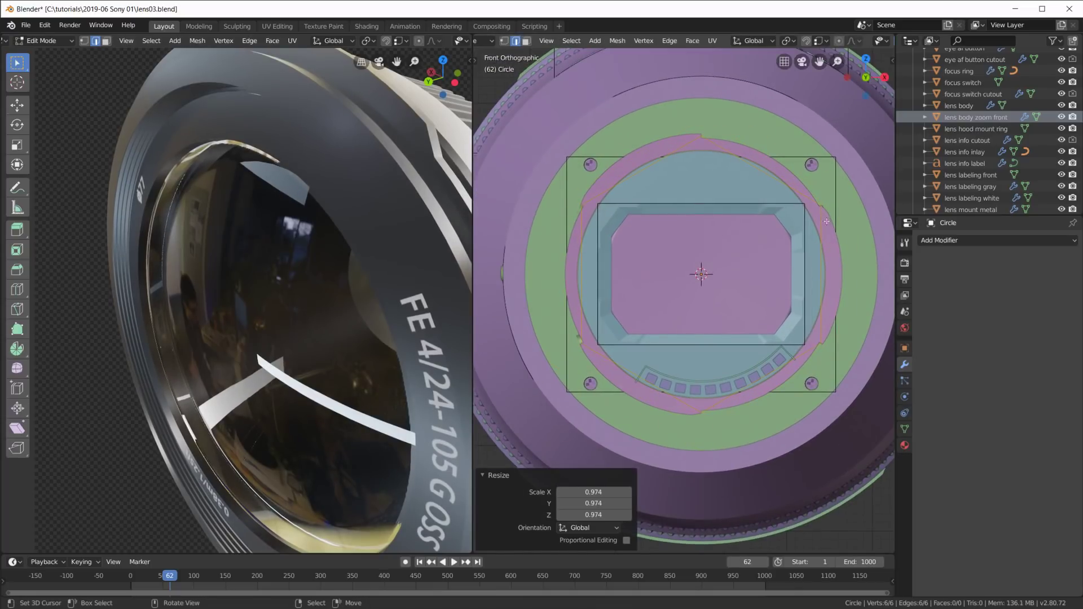
- Return to object mode and compare the lens mount metal ring with the adjoining lens mount metal part, ending with the ring selected
key("Tab")
right_click(607, 170)
right_click(607, 171)
middle_click_drag(656, 194, 692, 214)
middle_click_drag(862, 327, 727, 280, "shift")
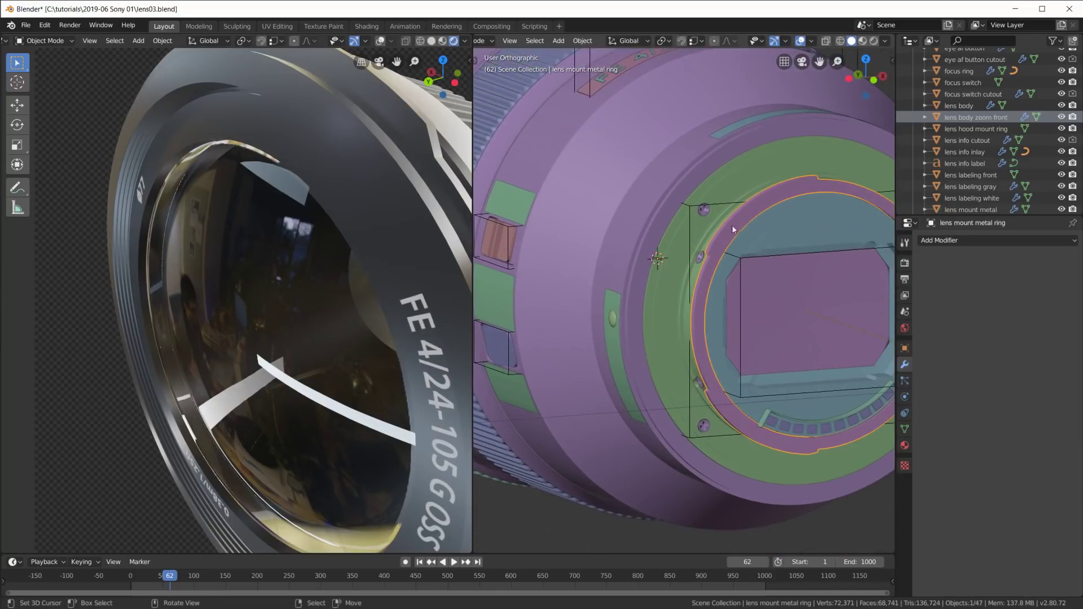
right_click(742, 181)
scroll(760, 218, "down", 3)
scroll(763, 212, "up", 3)
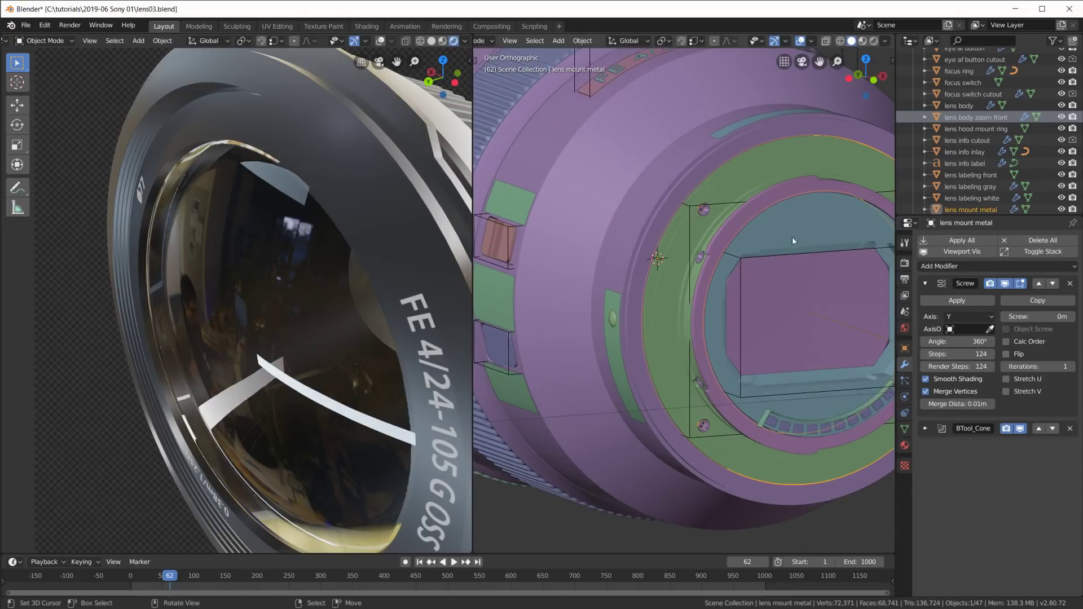
right_click(766, 202)
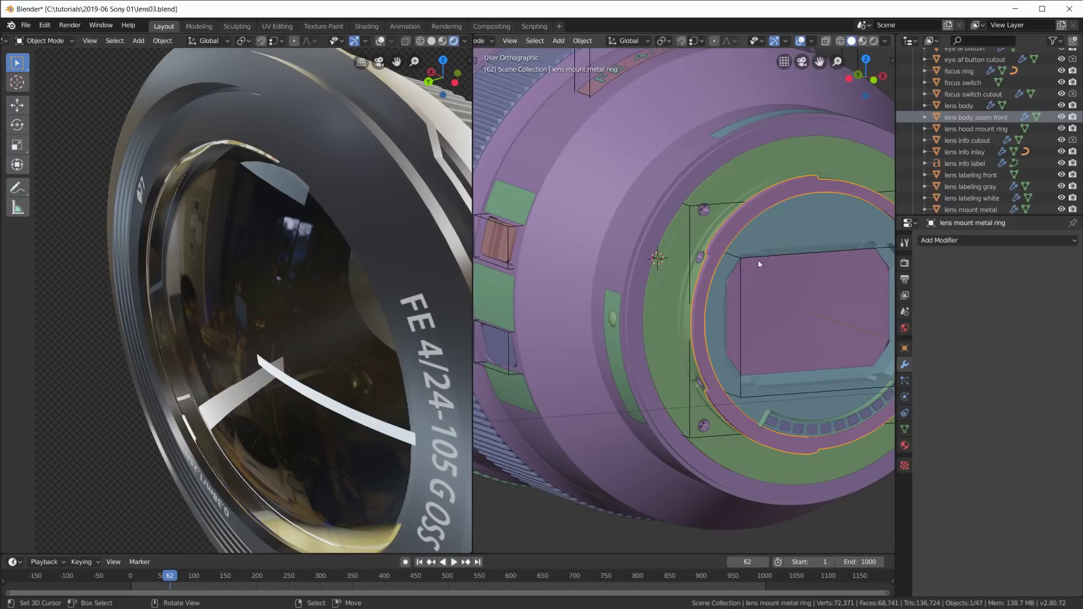
- Examine the edges and notches of the mount metal ring up close in both the rendered and the solid view
middle_click_drag(340, 296, 288, 316)
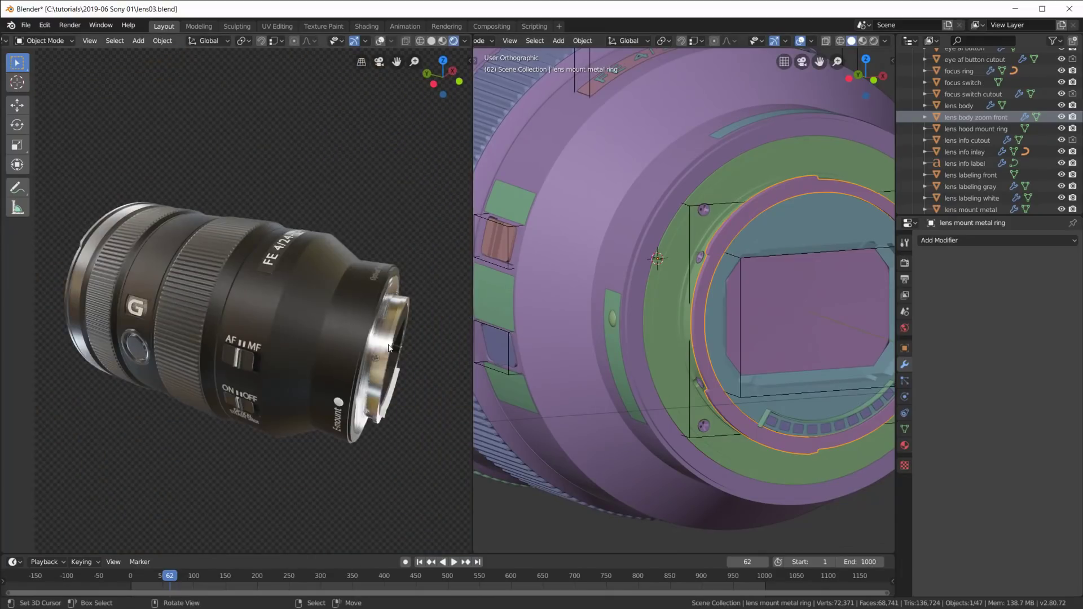
scroll(389, 348, "up", 3)
mouse_move(411, 353)
middle_mouse_down()
mouse_move(384, 340)
mouse_move(394, 341)
middle_mouse_up()
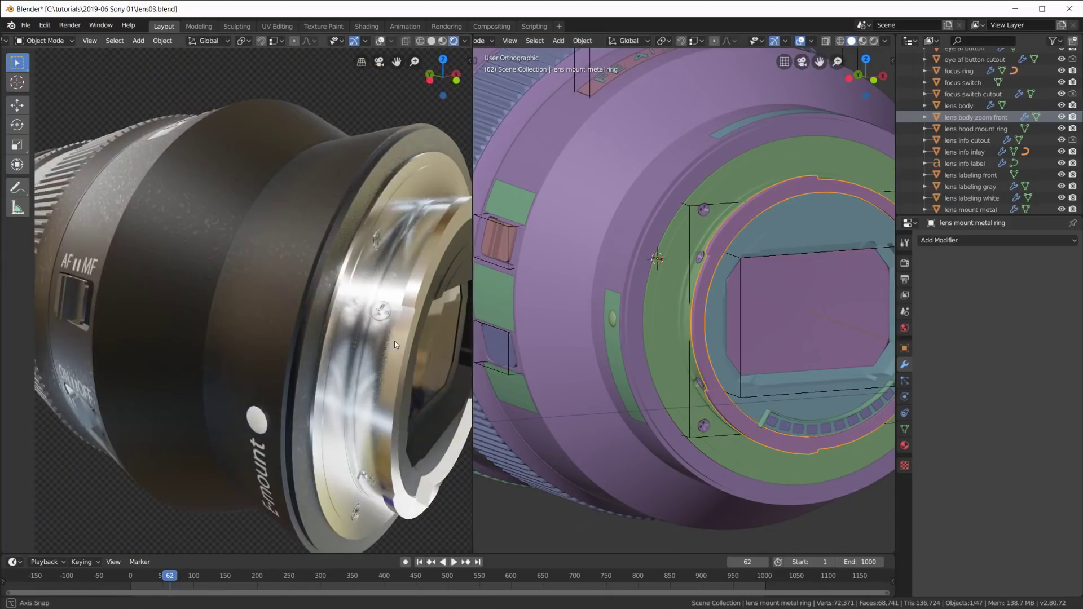
scroll(389, 341, "down", 3)
scroll(354, 290, "down", 2)
scroll(355, 292, "up", 4)
middle_click_drag(378, 317, 355, 297)
scroll(354, 299, "up", 3)
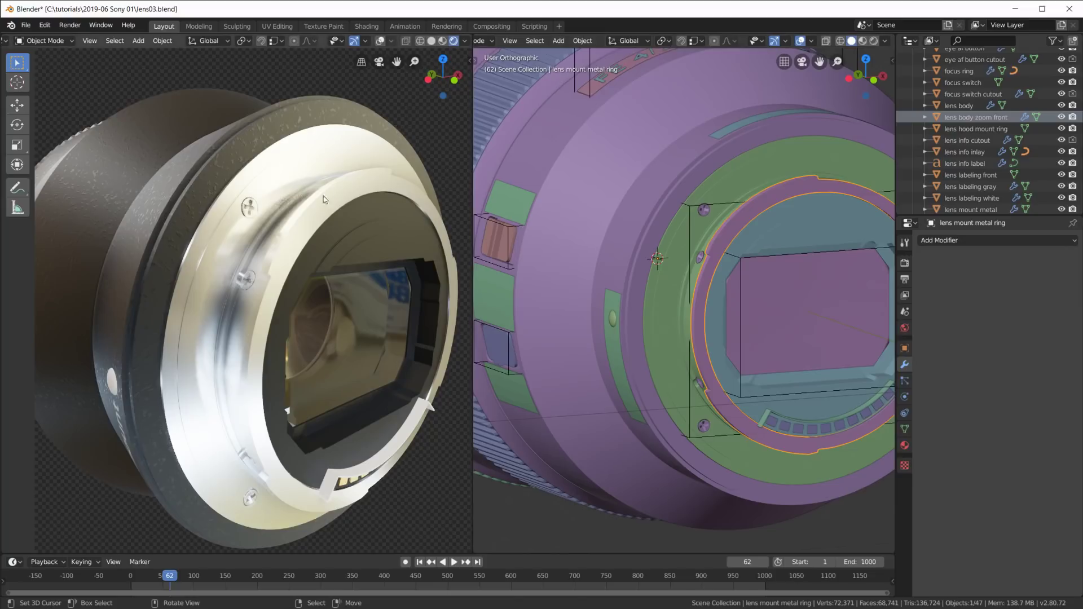
scroll(797, 228, "up", 3)
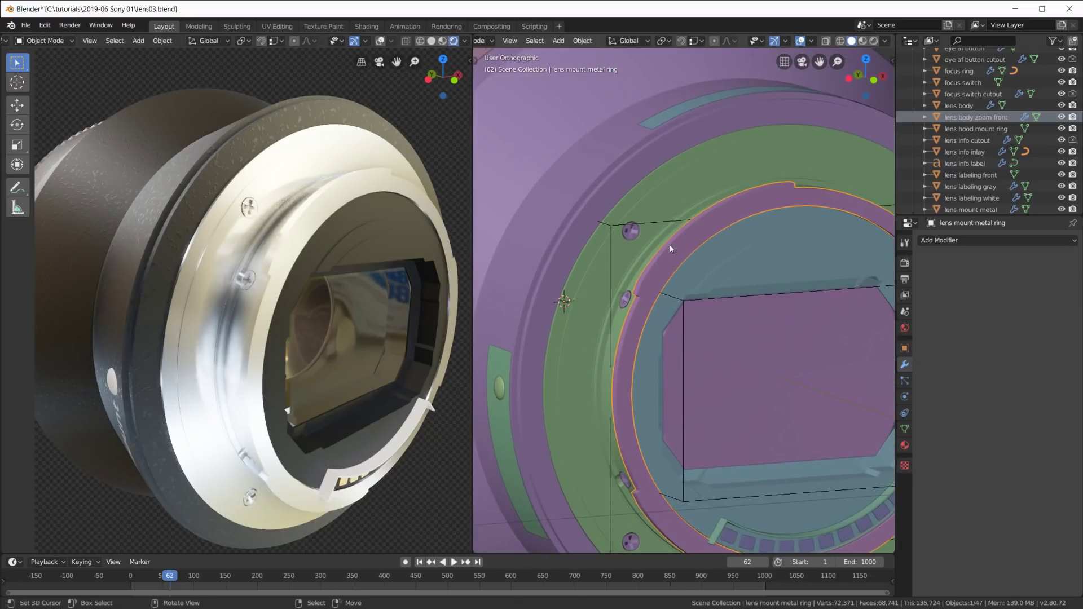
scroll(670, 245, "up", 2)
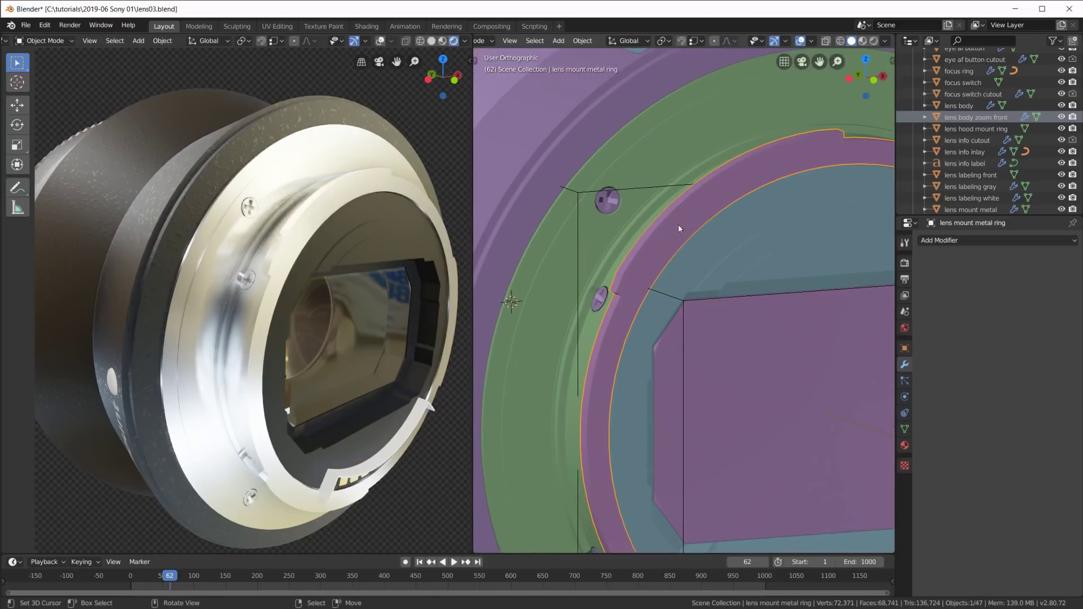
scroll(678, 227, "down", 2)
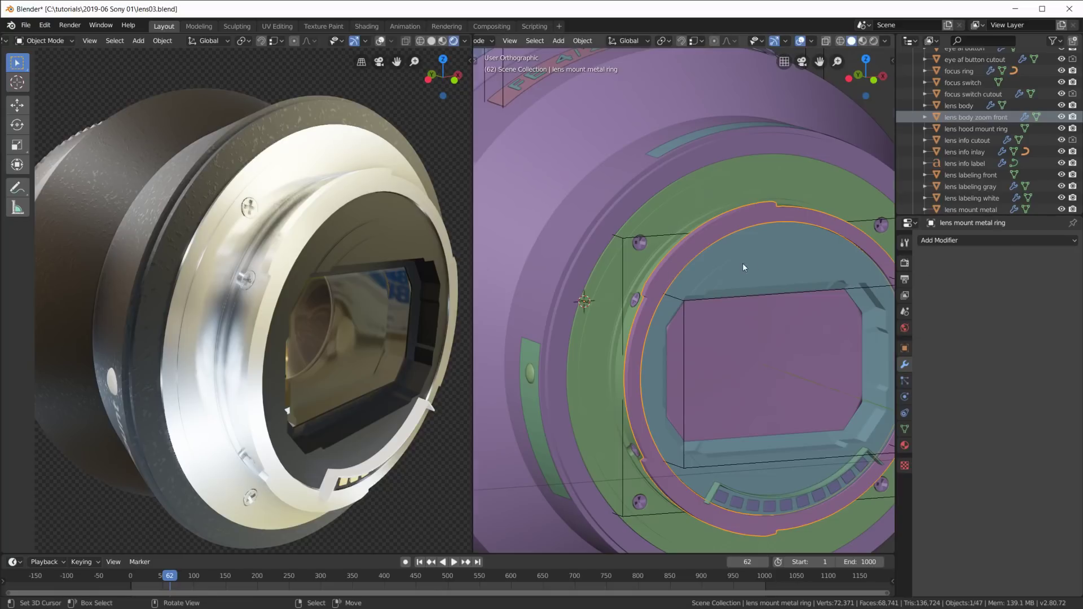
scroll(690, 253, "up", 3)
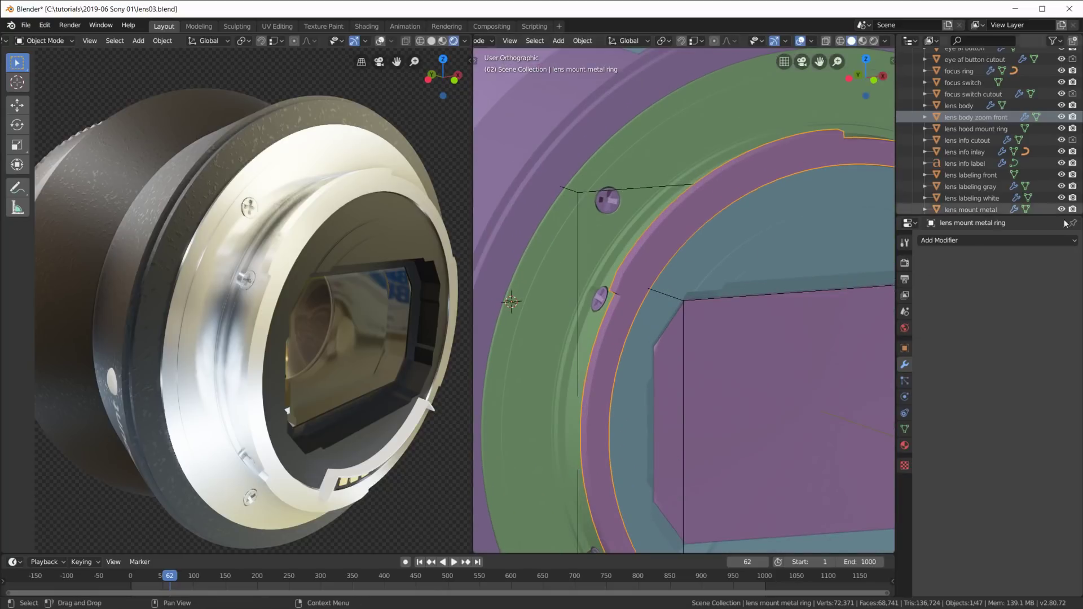
- Add a Bevel modifier to the lens mount metal ring and set its width to 0.001 m
left_click(998, 239)
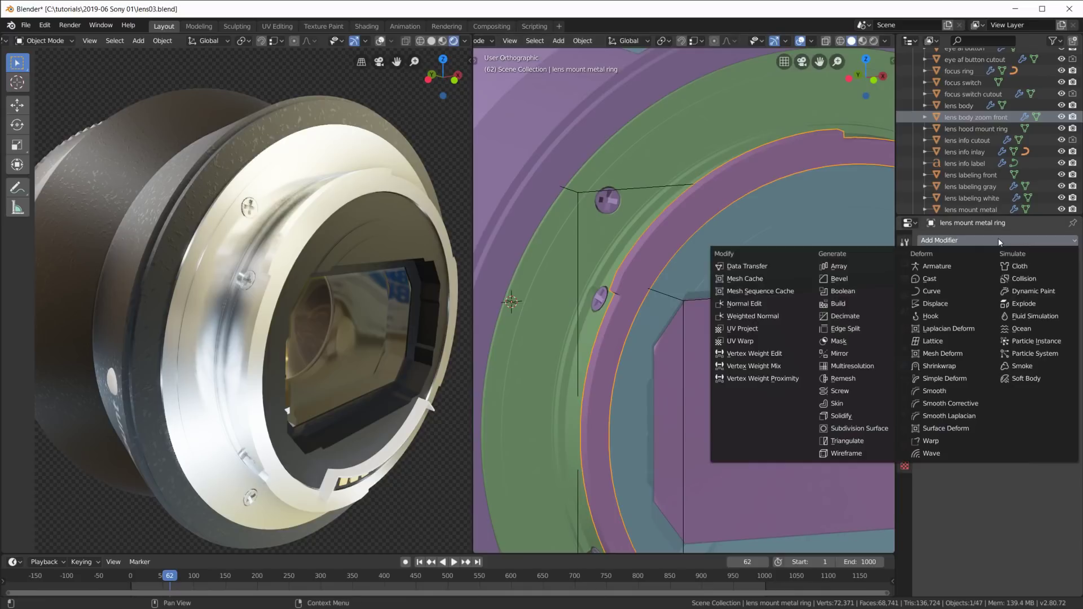
left_click(878, 277)
scroll(624, 240, "up", 3)
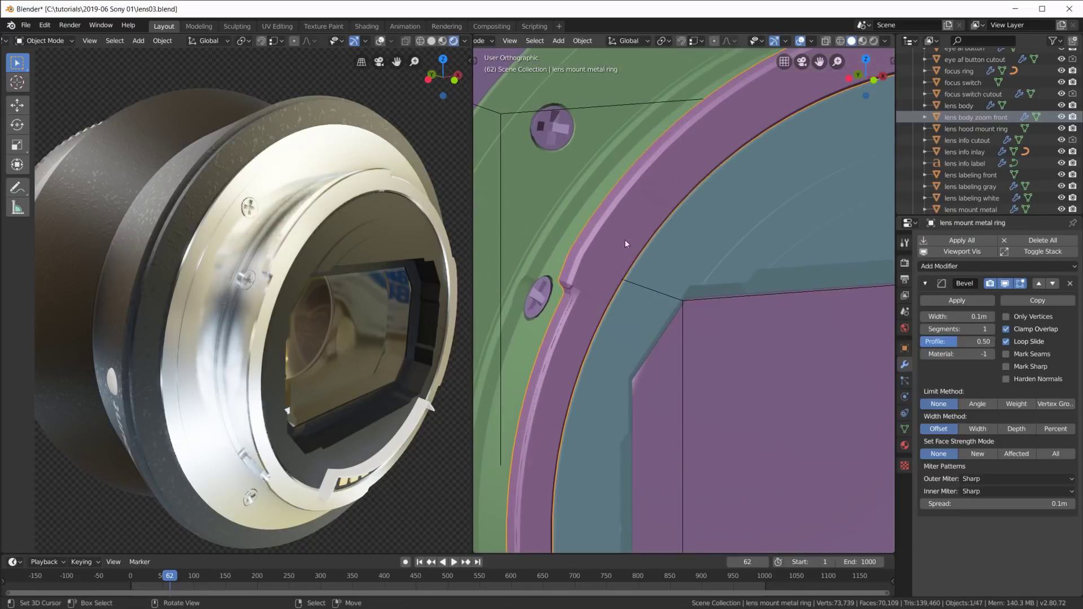
left_click_drag(959, 322, 931, 322)
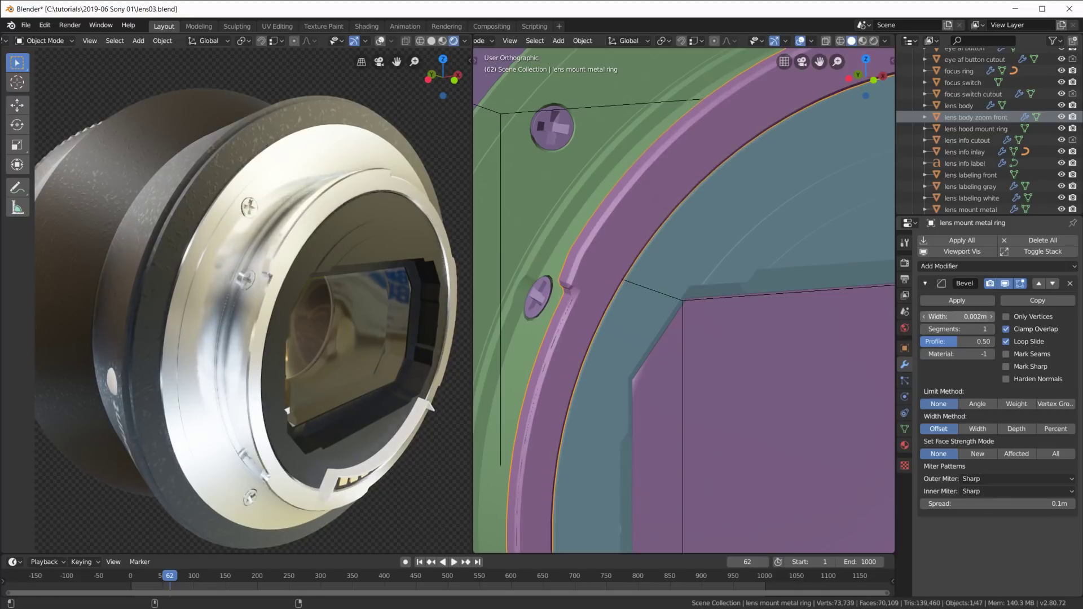
left_click_drag(931, 321, 936, 322)
- Inspect the bevelled mount ring in the solid and rendered views, and remove its Bevel modifier
scroll(657, 298, "down", 4)
scroll(657, 298, "up", 3)
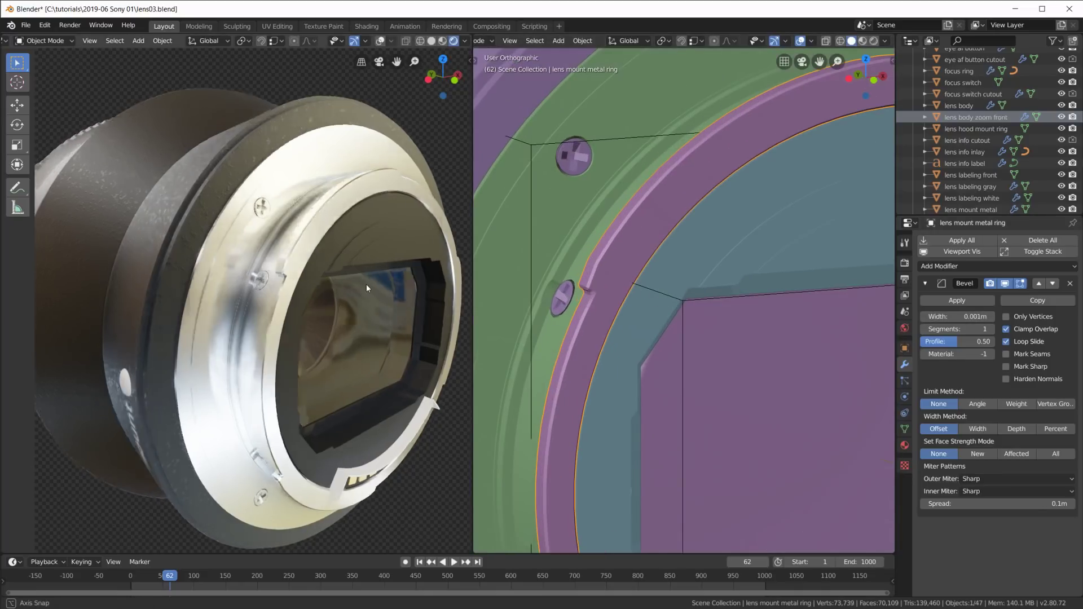
middle_click_drag(367, 283, 343, 306)
mouse_move(366, 269)
middle_mouse_down()
mouse_move(353, 265)
mouse_move(364, 274)
middle_mouse_up()
left_click(1070, 284)
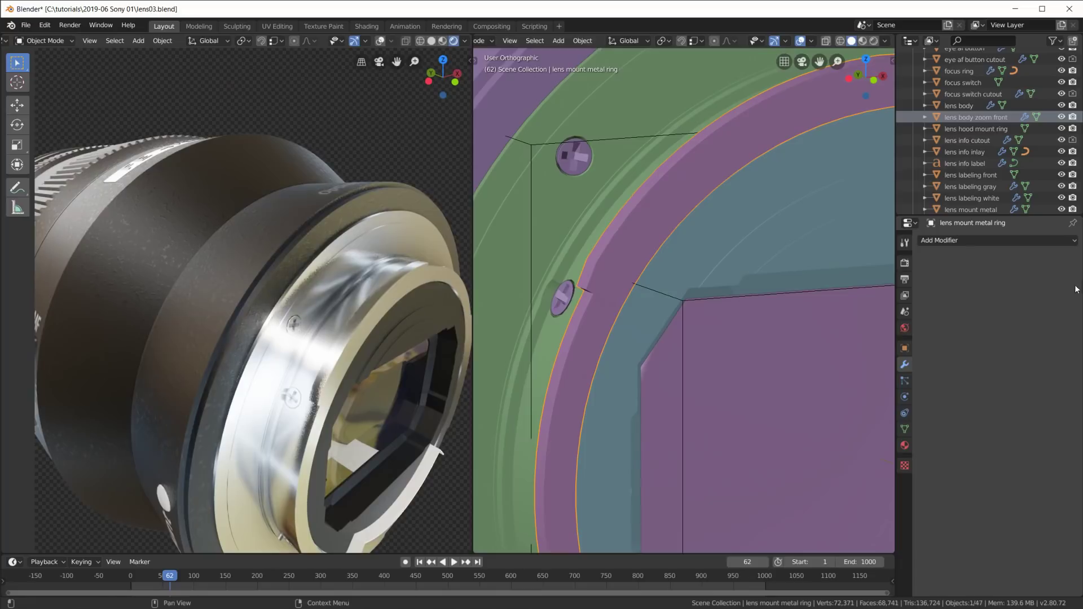
- Look over the complete lens in both viewports, finishing with a top view of the solid model
scroll(753, 314, "down", 8)
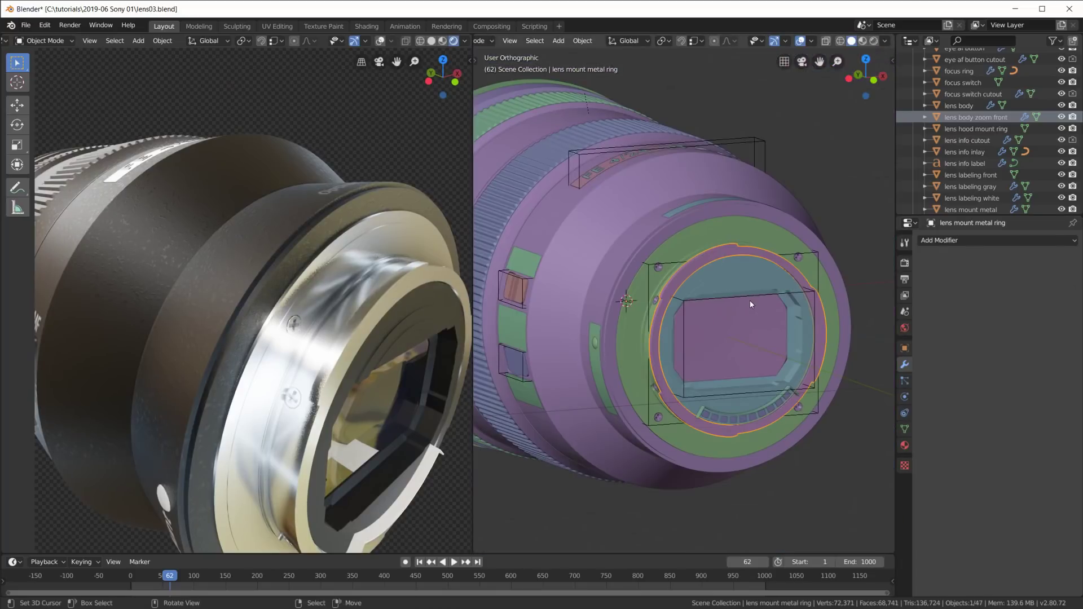
middle_click_drag(750, 300, 762, 369)
scroll(316, 359, "down", 6)
middle_click_drag(316, 359, 349, 389)
scroll(748, 340, "down", 3)
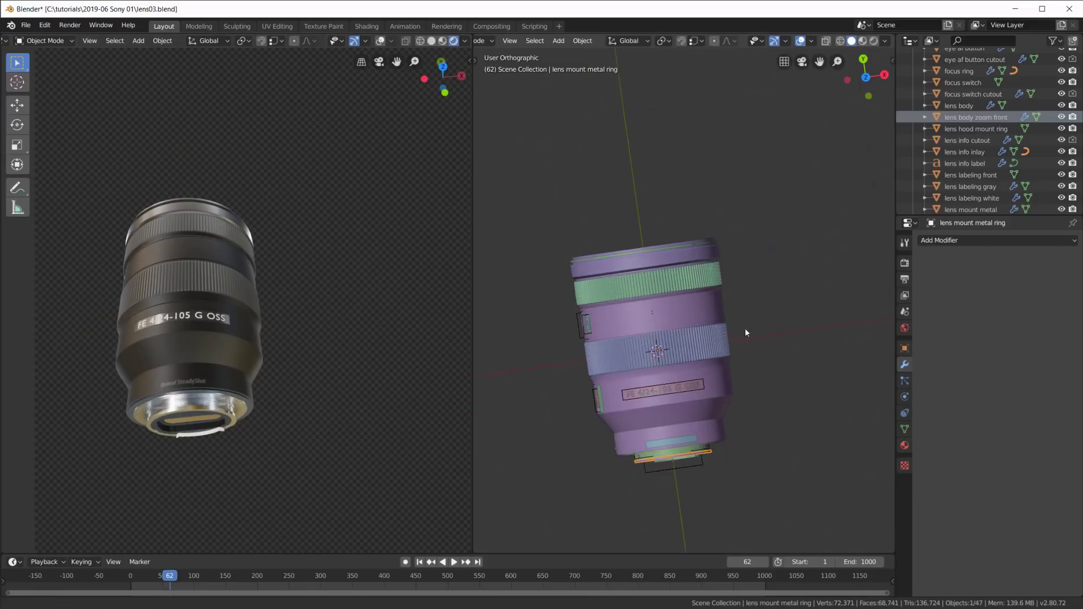
middle_click_drag(744, 327, 769, 294)
key("KP_7")
scroll(770, 293, "up", 4)
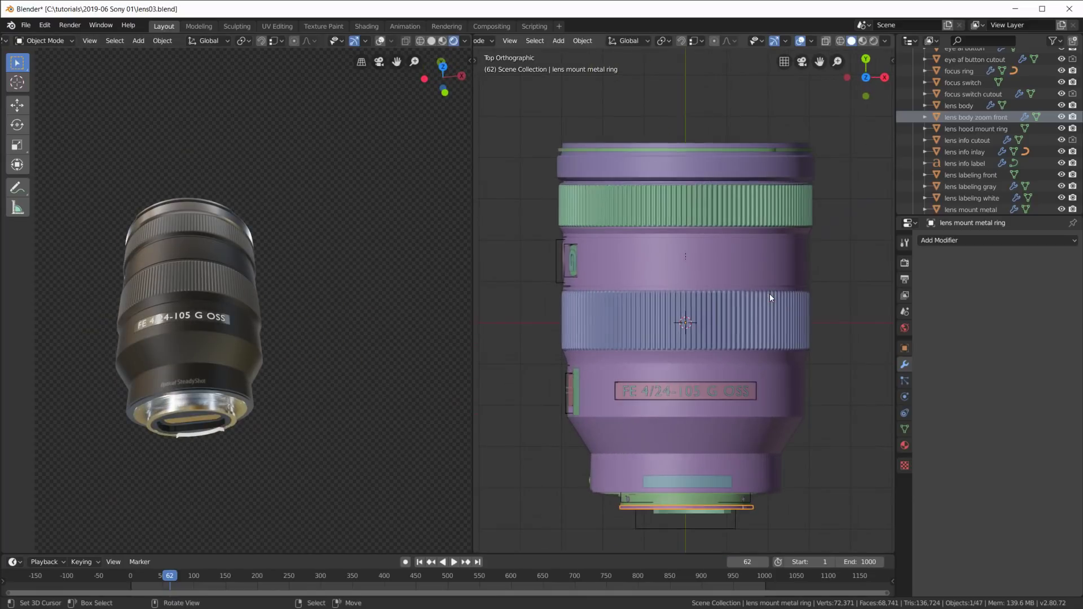
- Hide the lens body object to expose the parts inside the lens
scroll(1010, 152, "down", 5)
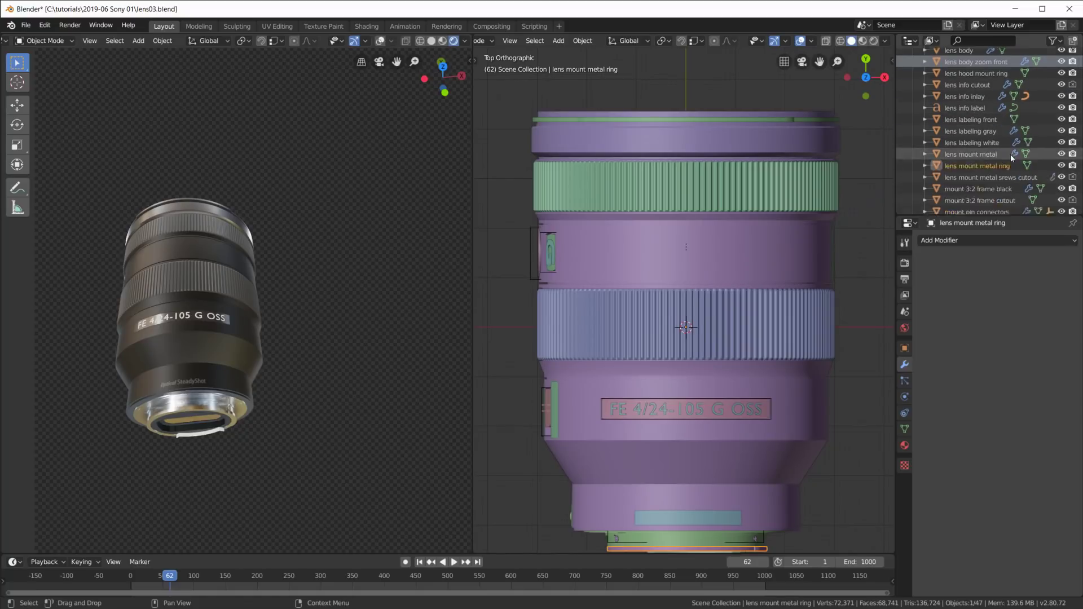
scroll(970, 154, "up", 5)
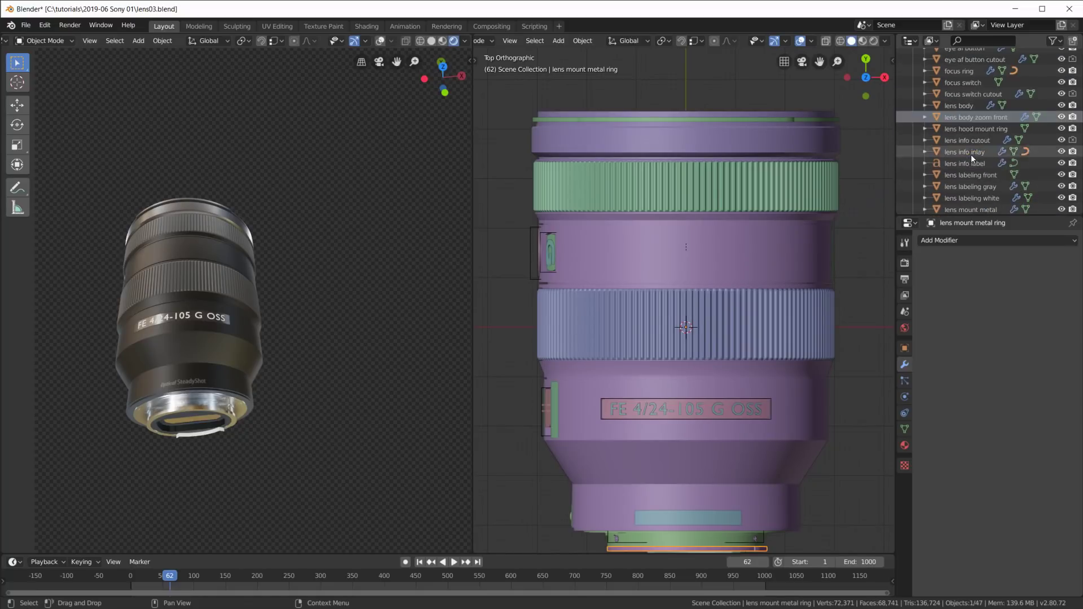
left_click(1061, 143)
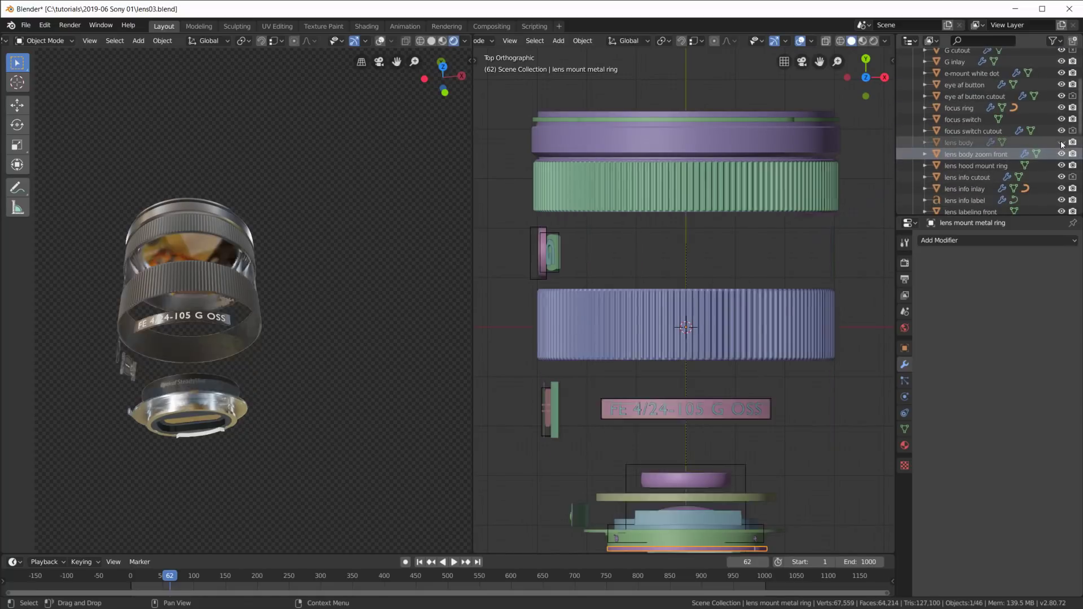
middle_click_drag(733, 233, 790, 232)
- Select the screwed BezierCurve glass element inside the lens, view it alone in local view, and bring the other parts back
left_click(643, 180)
middle_click_drag(649, 181, 710, 279)
key("KP_Divide")
key("KP_Divide")
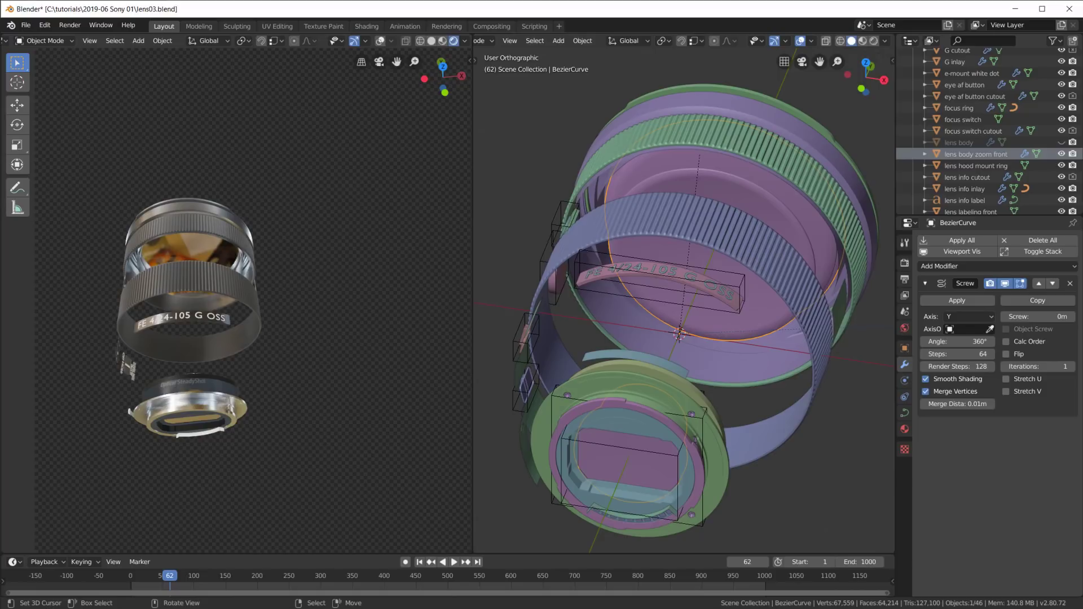
- Switch to the rec01.blend practice file and delete all of its visible objects in the top view
key("alt+Tab")
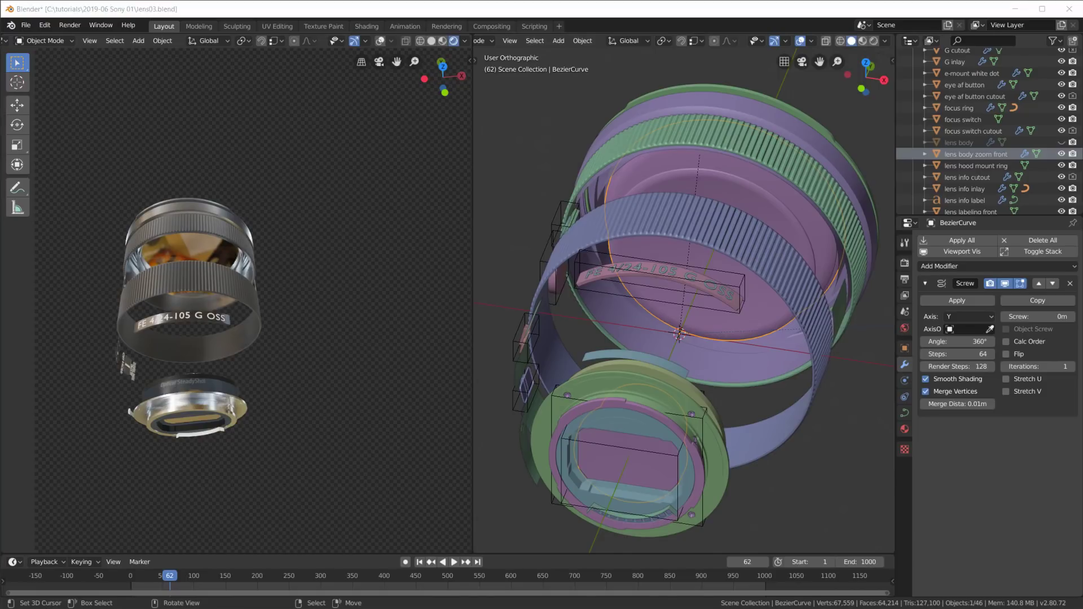
scroll(384, 323, "down", 8)
key("a")
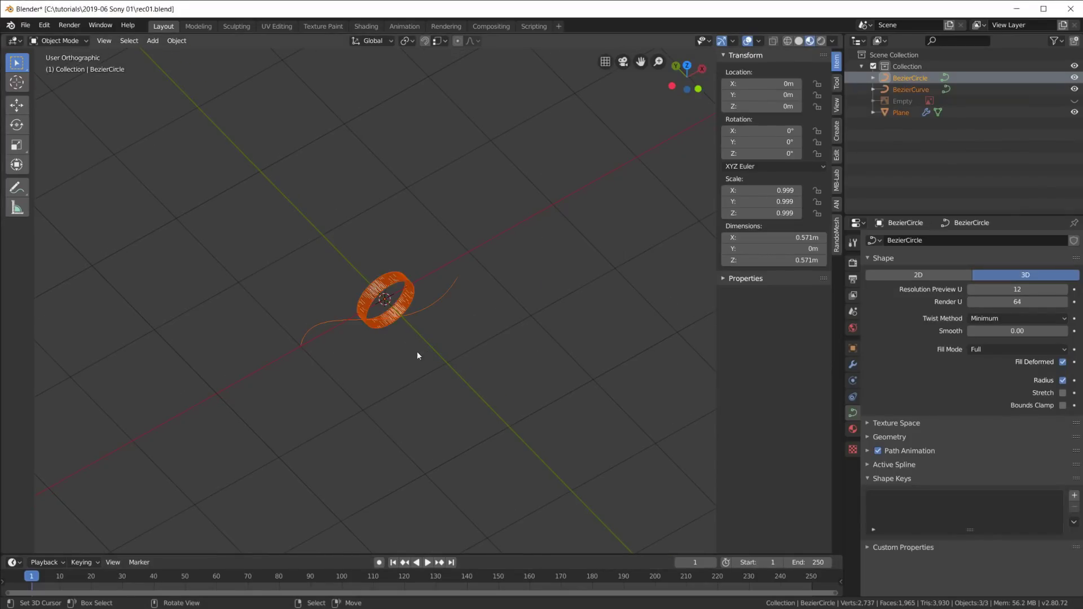
key("KP_7")
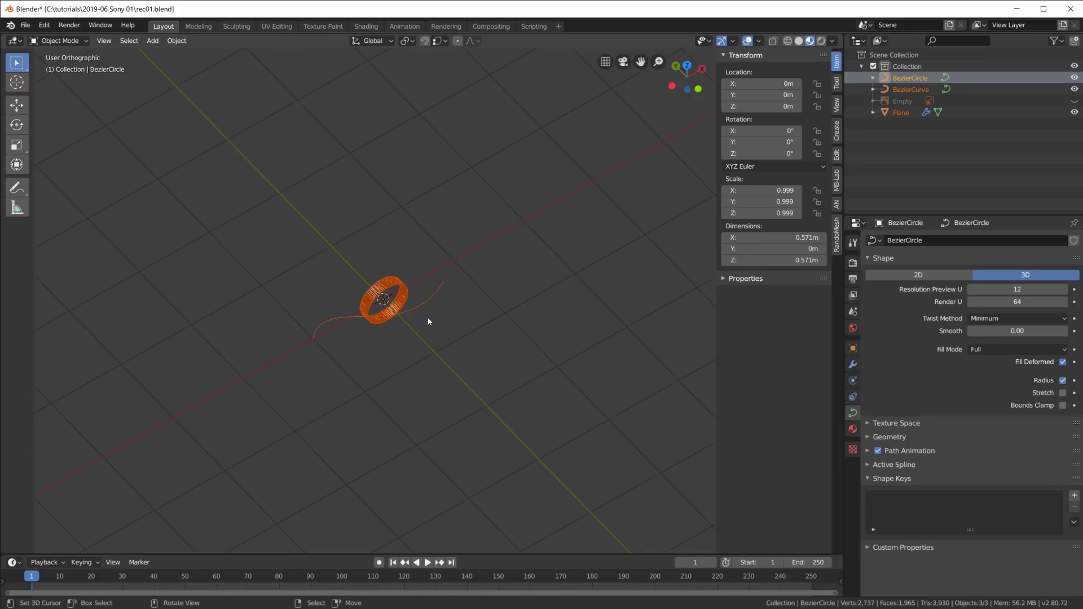
key("x")
left_click(424, 319)
- Add a UV sphere mesh at the origin
scroll(429, 361, "up", 5)
key("shift+a")
mouse_move(423, 346)
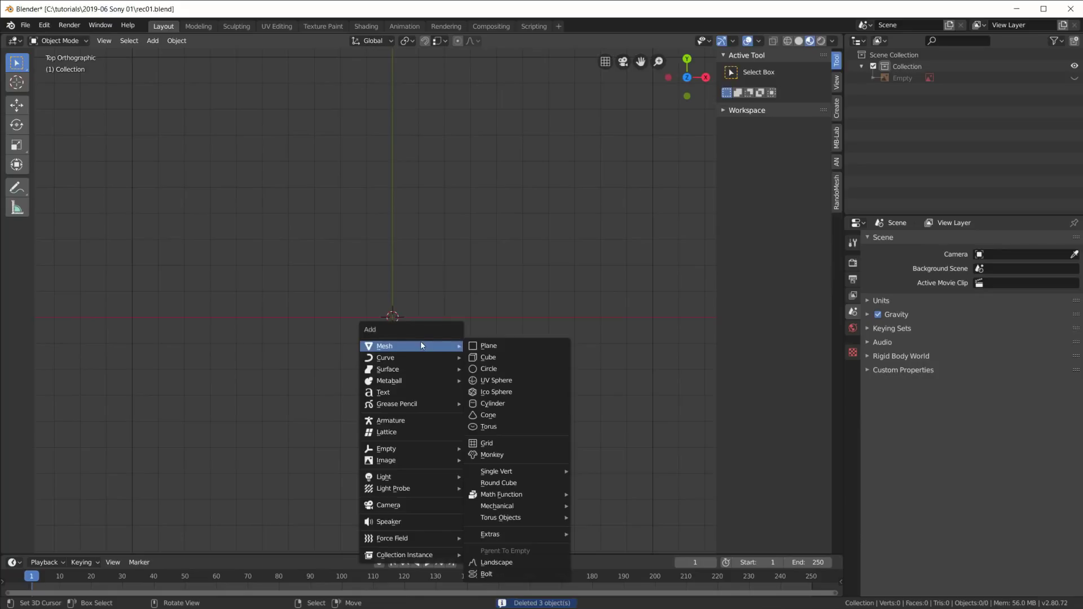
left_click(515, 385)
scroll(498, 357, "down", 3)
middle_click_drag(498, 341, 423, 319)
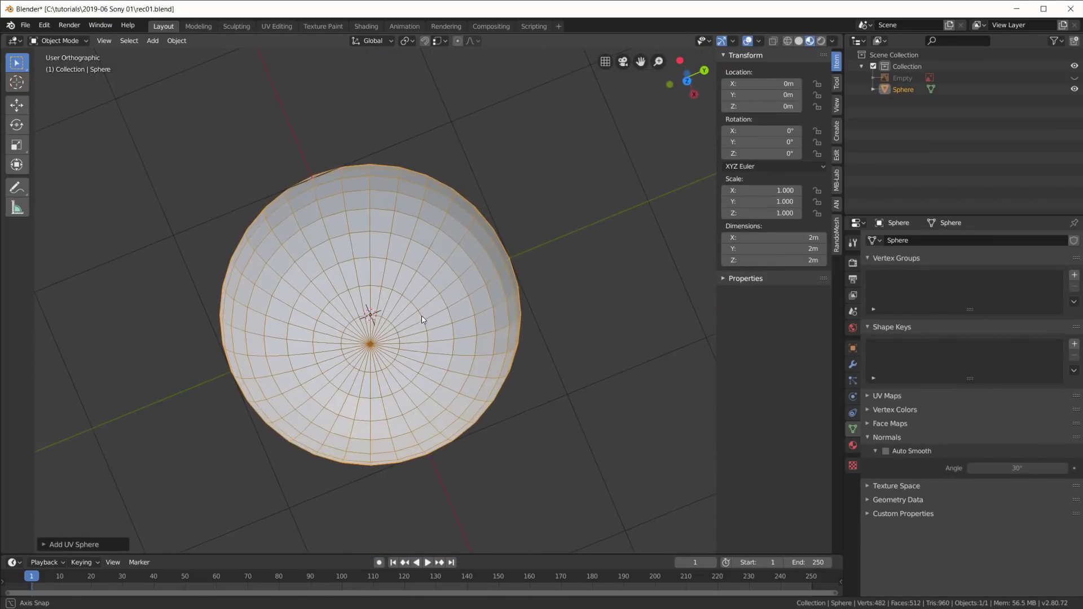
- Rotate the sphere's whole mesh 90° in the right view in Edit Mode
key("KP_3")
key("Tab")
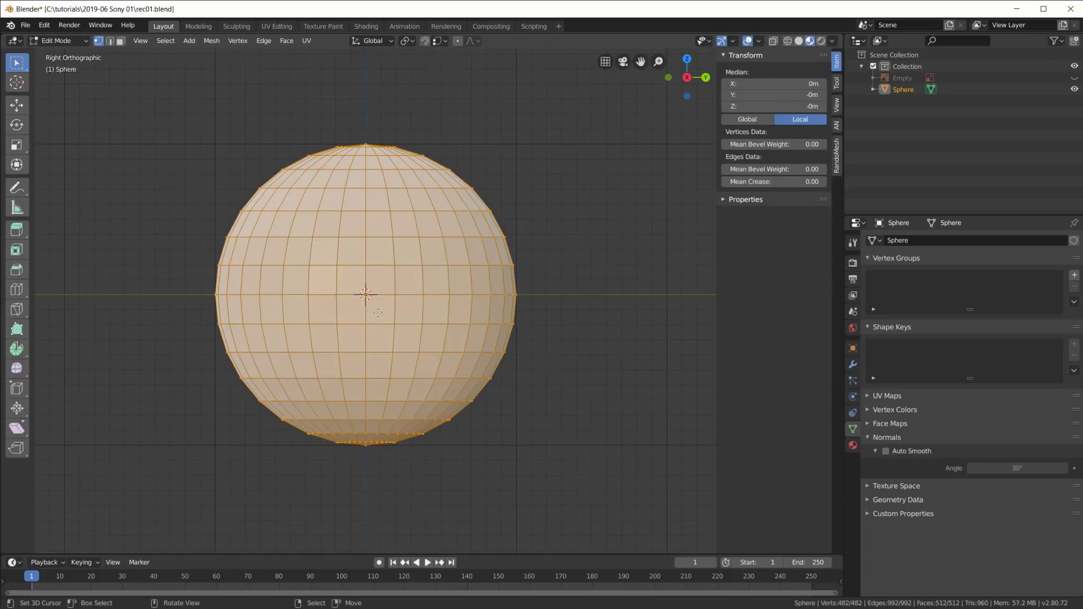
type("r90")
key("Return")
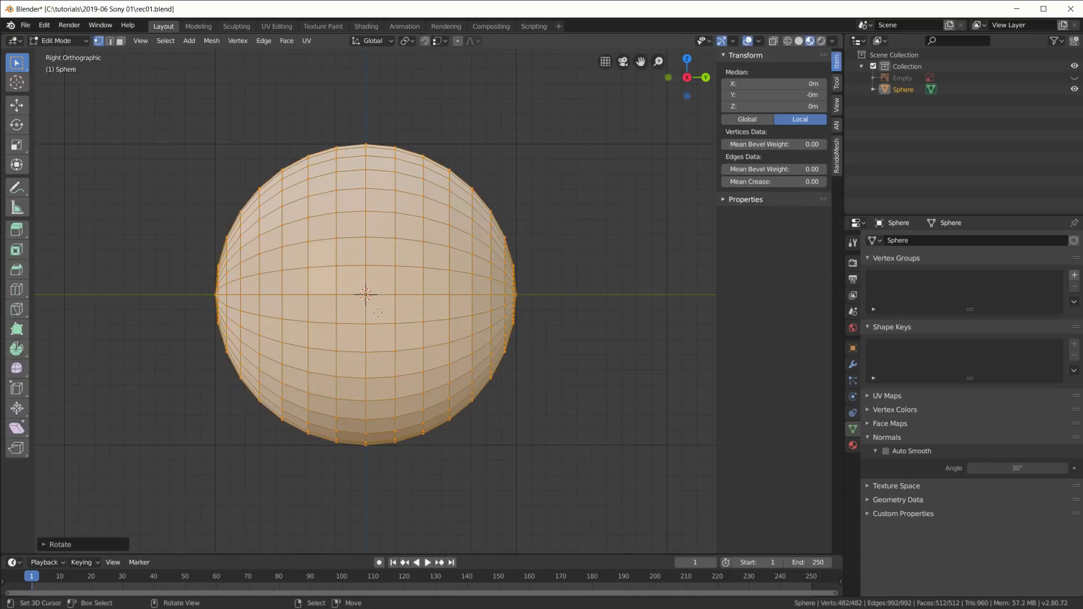
scroll(332, 319, "down", 3)
middle_click_drag(333, 319, 372, 305)
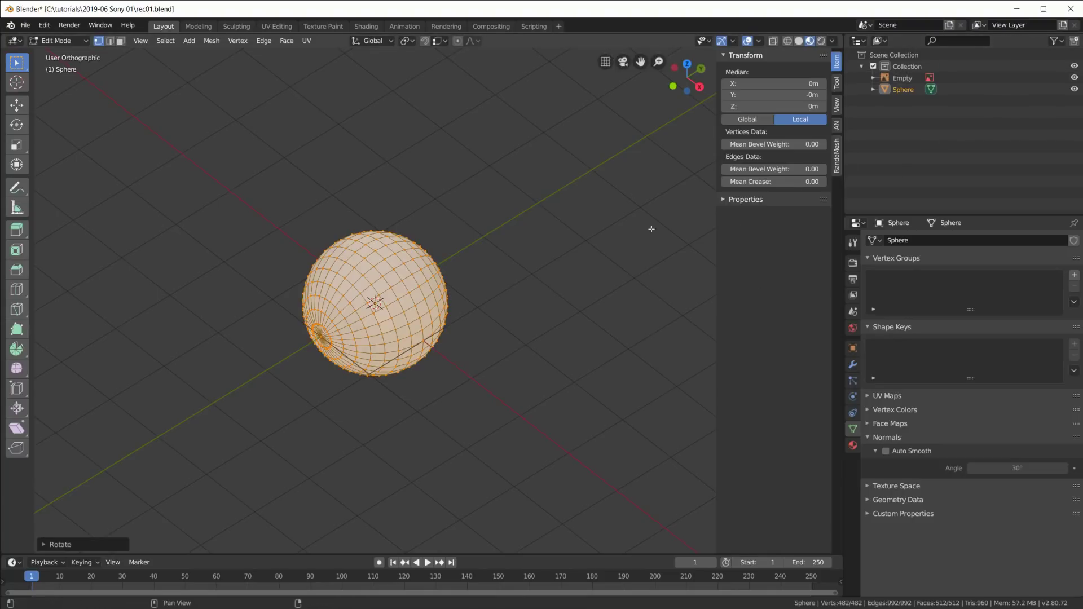
- Shrink the sphere and move it onto the front end of the lens in the reference image, to about Y 0.362 m
key("s")
left_click(406, 274)
key("KP_7")
scroll(378, 281, "up", 5)
scroll(378, 280, "up", 3)
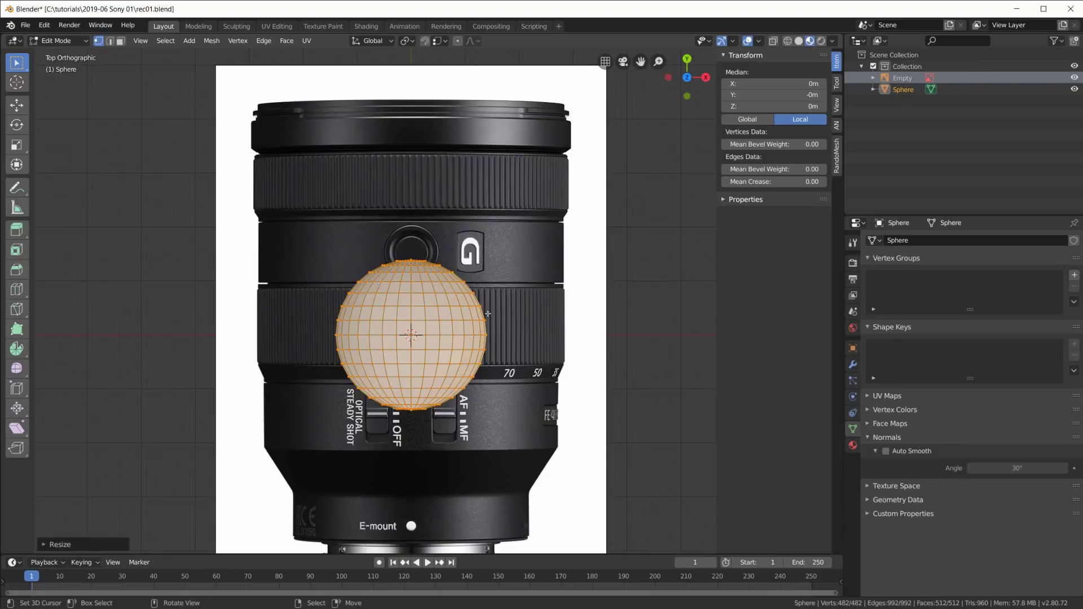
key("g")
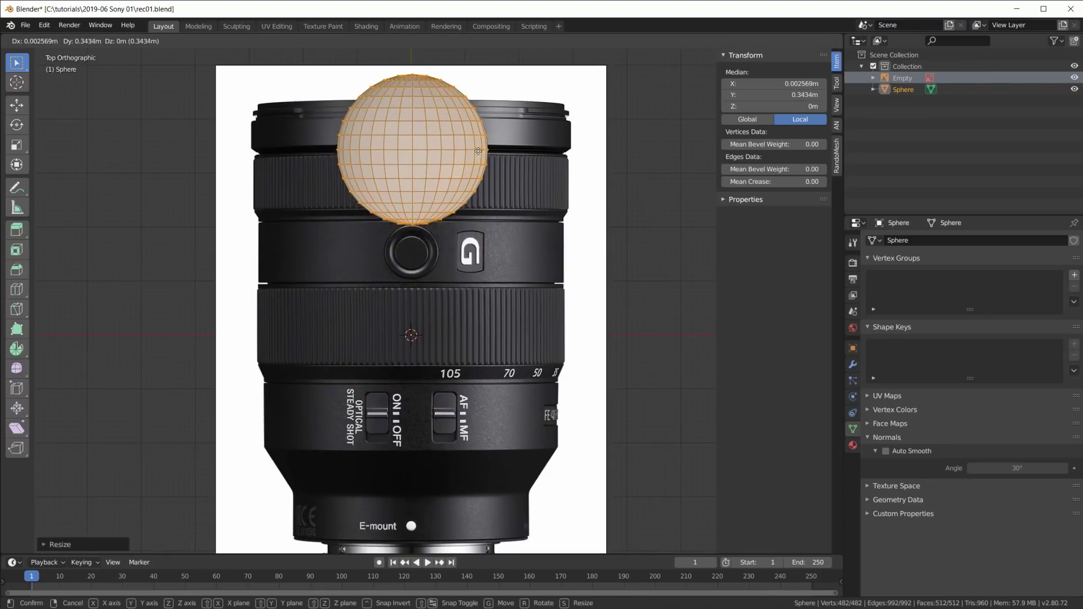
left_click(532, 159)
- Enlarge the sphere to the lens's width, about 0.578 m, and flatten it along Y to a disc about 0.04 m thick
key("s")
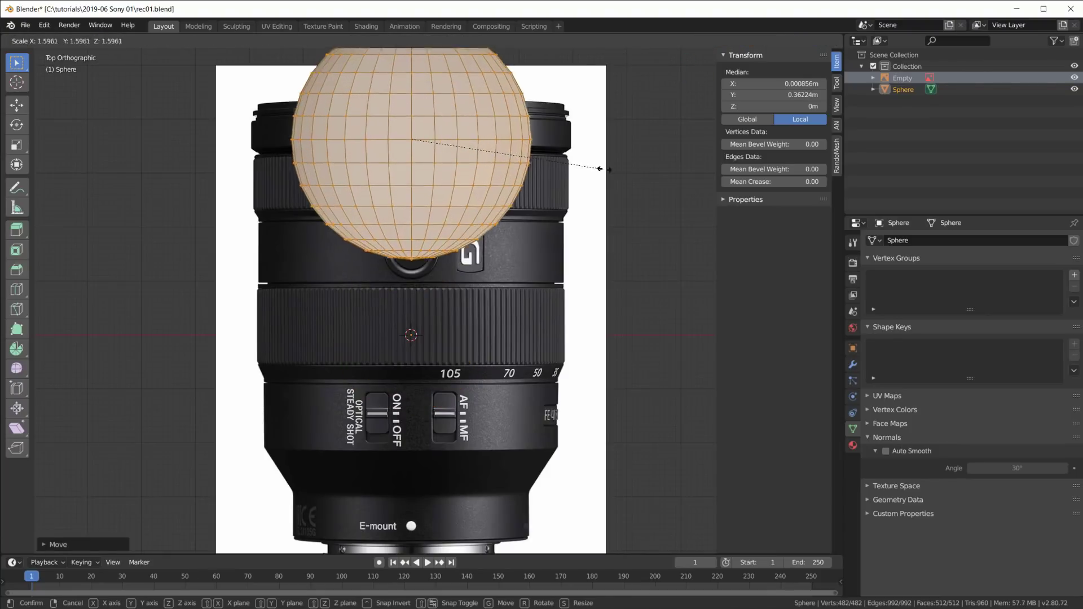
left_click(661, 173)
key("s")
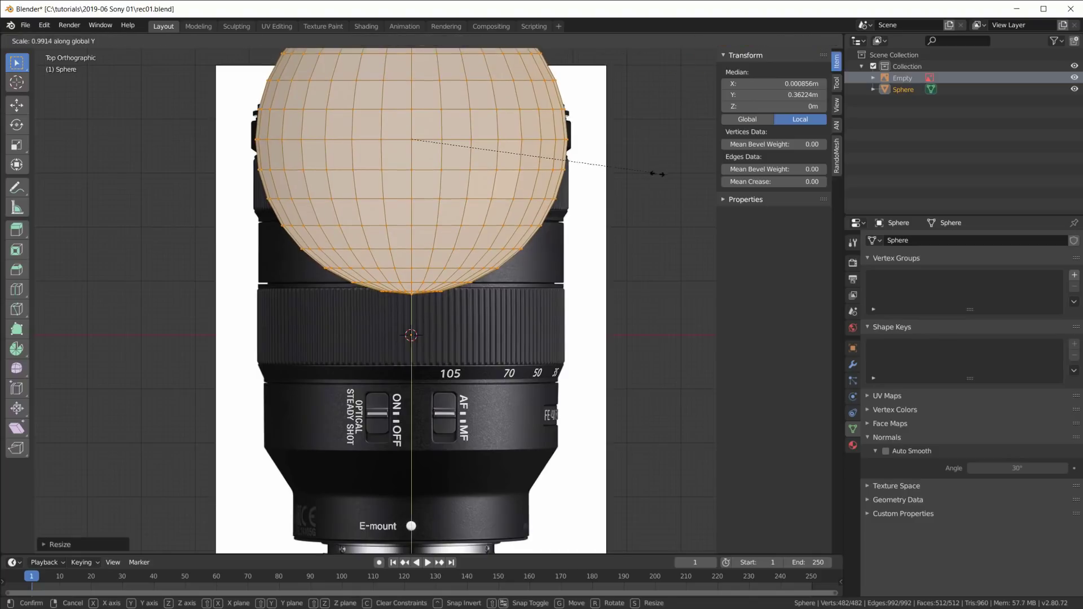
key("y")
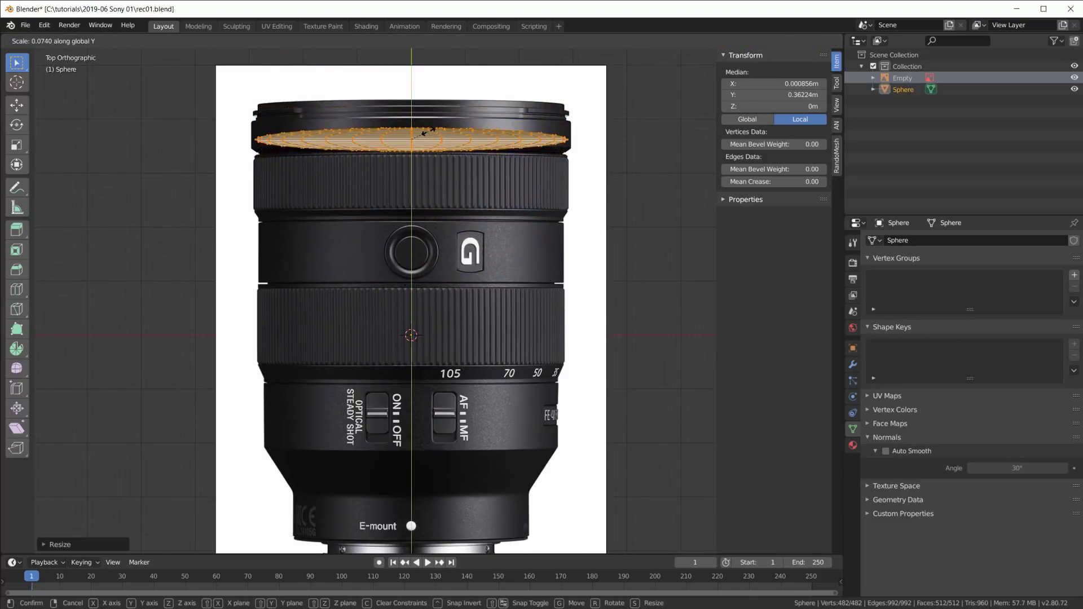
left_click(426, 135)
- Look at the flattened glass disc from an angle, leave Edit Mode and delete the disc
middle_click_drag(426, 135, 497, 162)
middle_click_drag(493, 107, 514, 187)
key("Tab")
scroll(514, 187, "down", 3)
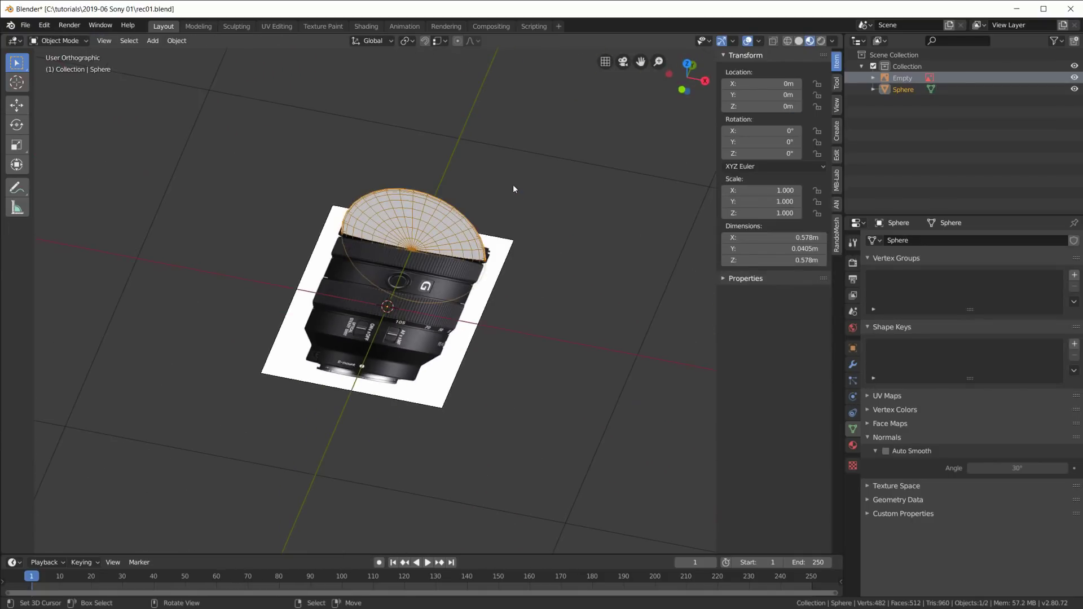
key("x")
left_click(461, 236)
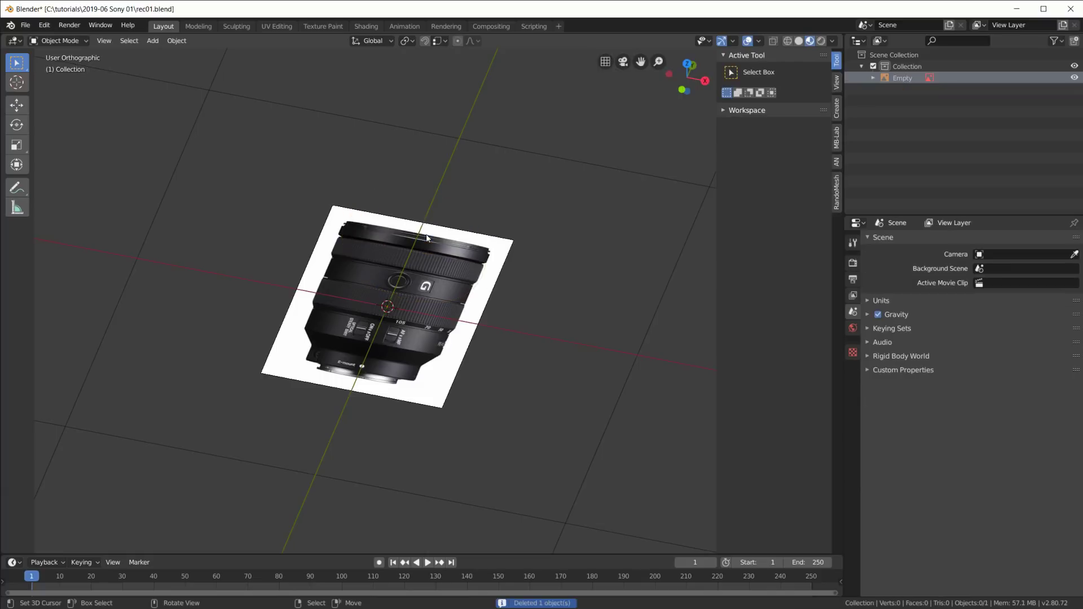
- Select the lens reference image in the top view and replace its picture with Sony-24-105-Elements.jpg
scroll(463, 276, "up", 3)
key("KP_7")
scroll(462, 275, "down", 5)
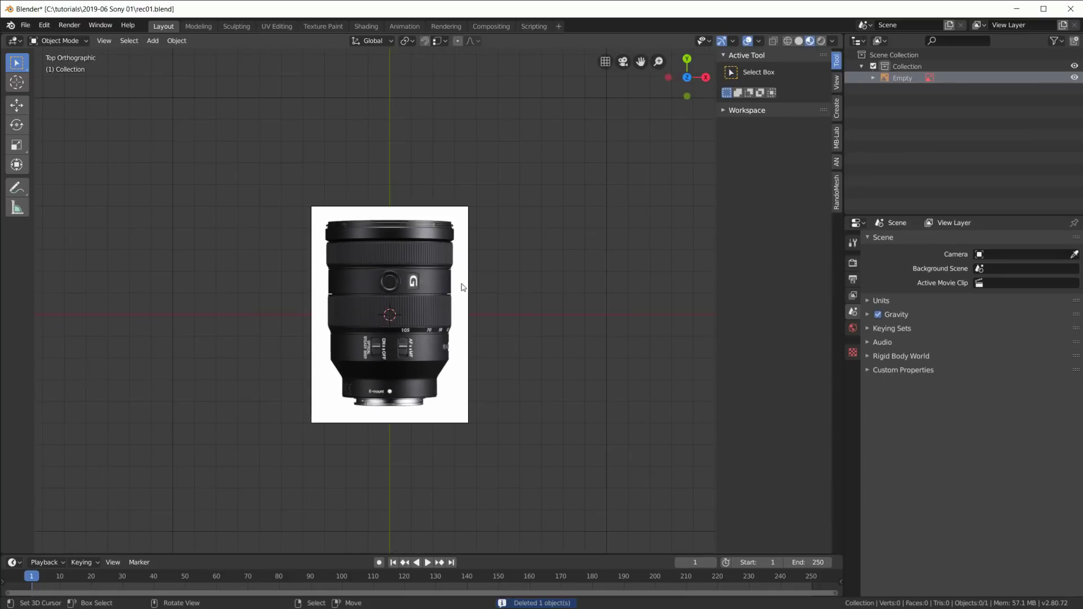
left_click(450, 286)
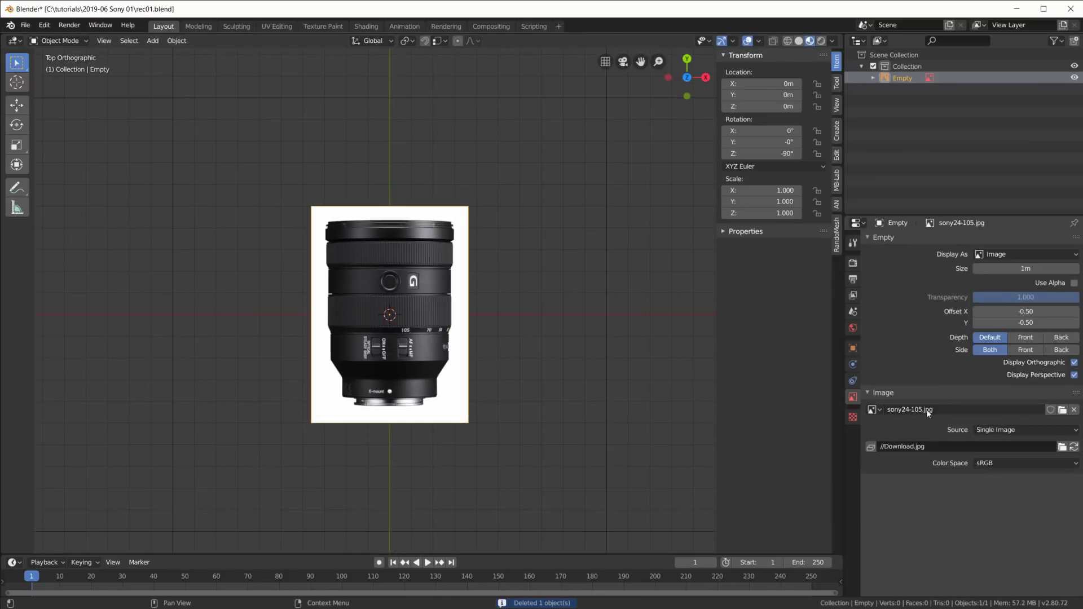
left_click(1062, 410)
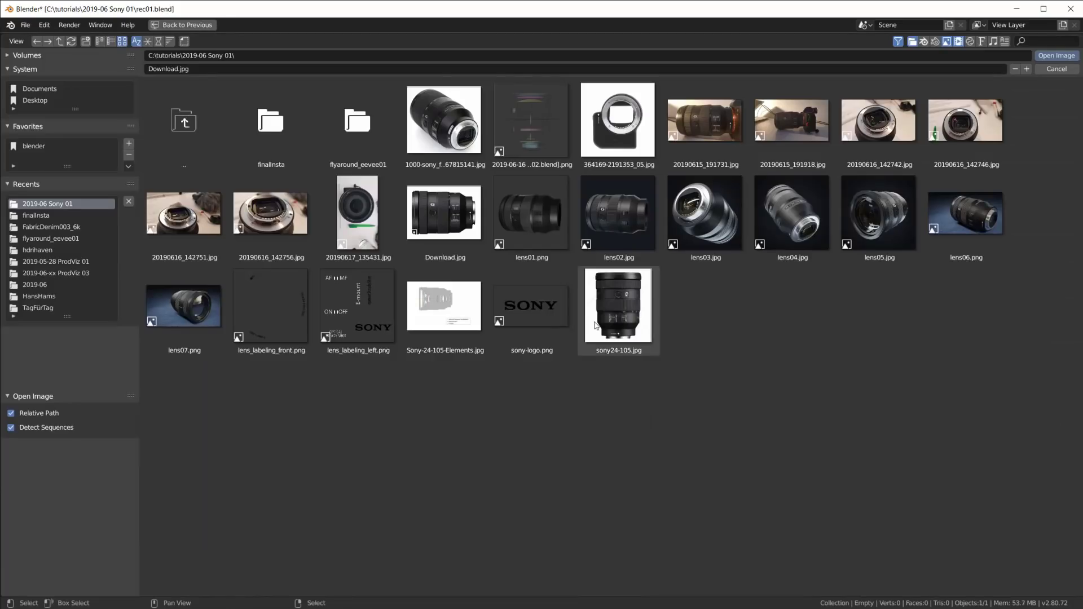
double_click(445, 309)
scroll(490, 323, "up", 6)
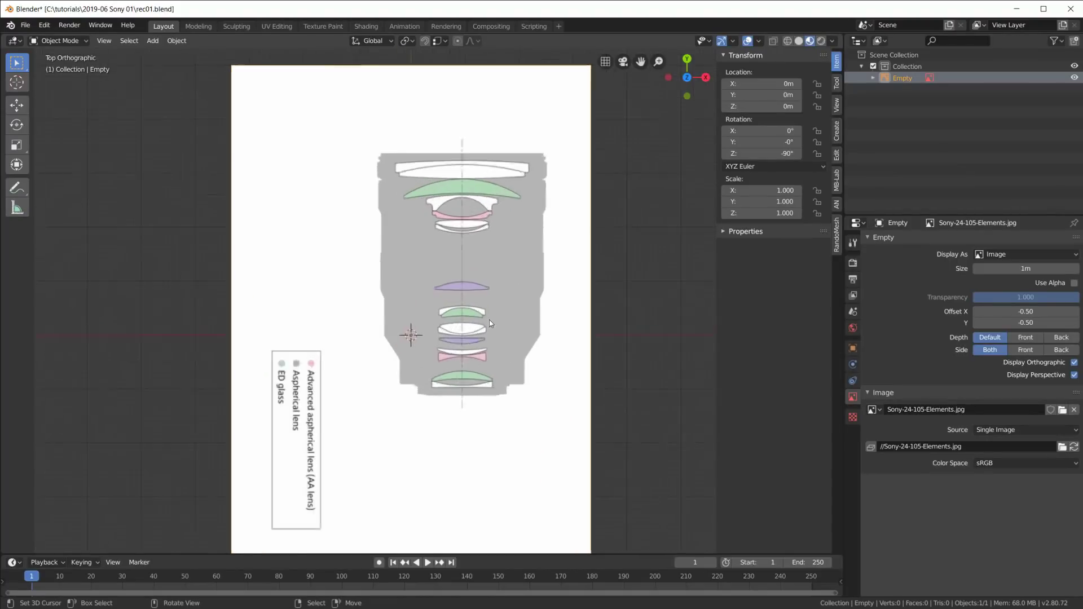
- Move the lens element diagram to about X -0.094 m, Y 0.112 m, centring its optical axis and rear end on the origin
key("g")
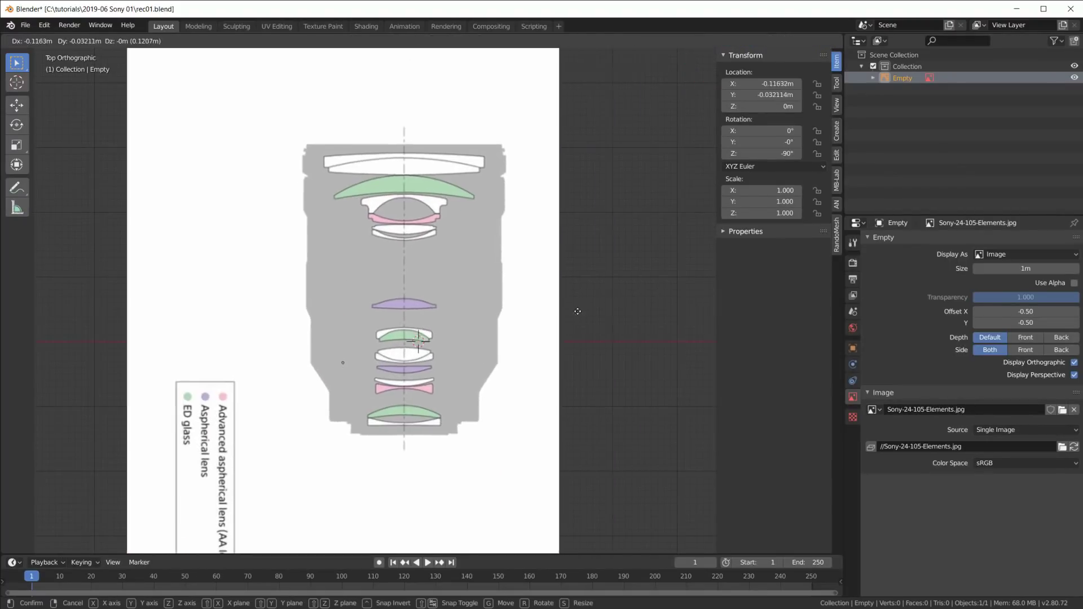
left_click(593, 216)
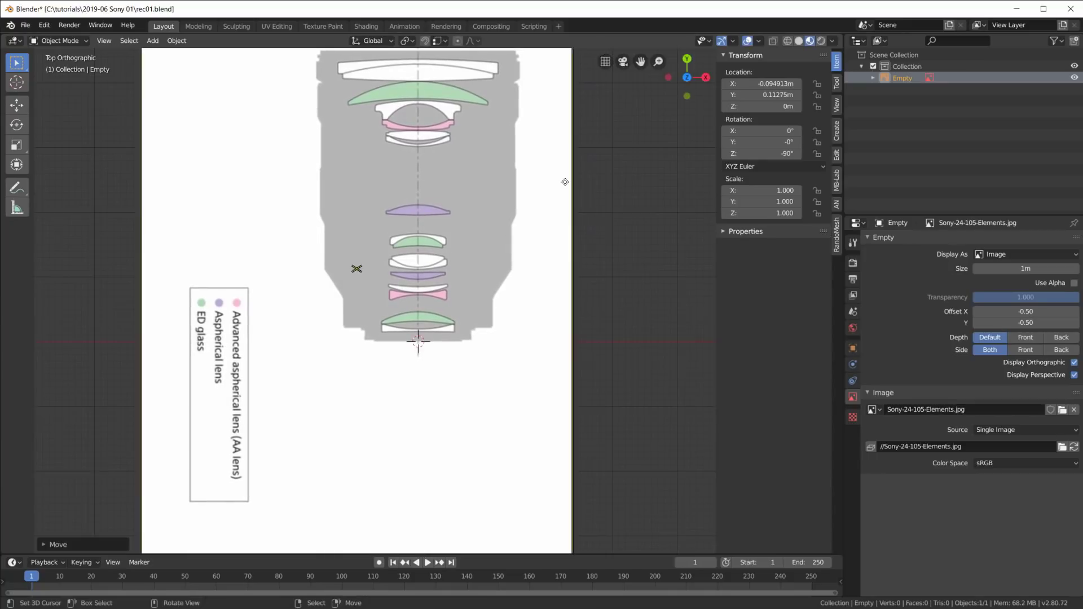
middle_click_drag(513, 209, 509, 318, "shift")
scroll(509, 317, "up", 2)
scroll(509, 317, "down", 1)
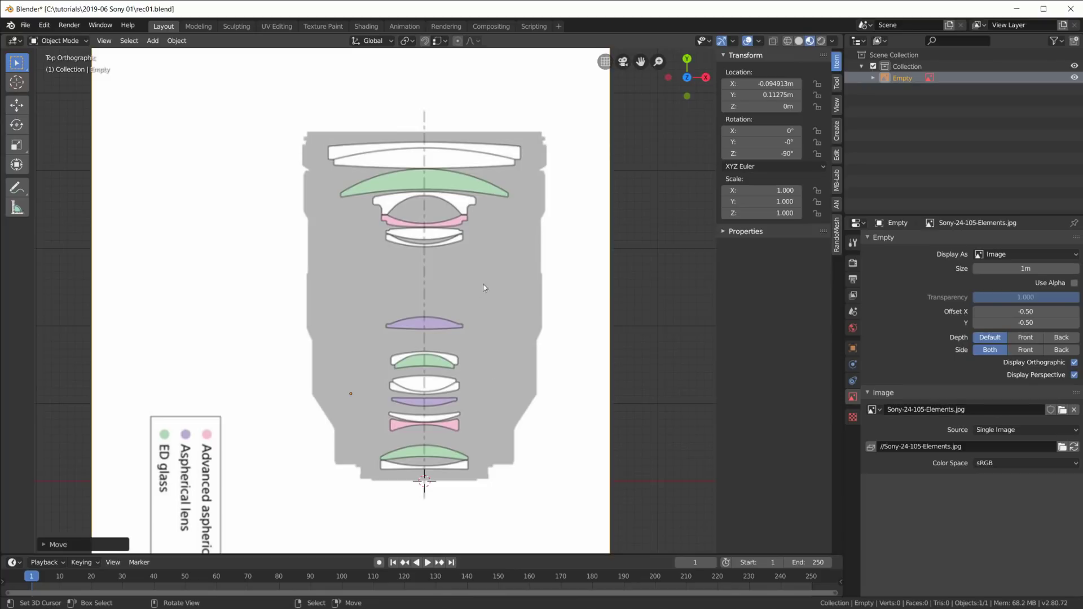
middle_click_drag(476, 303, 474, 321, "shift")
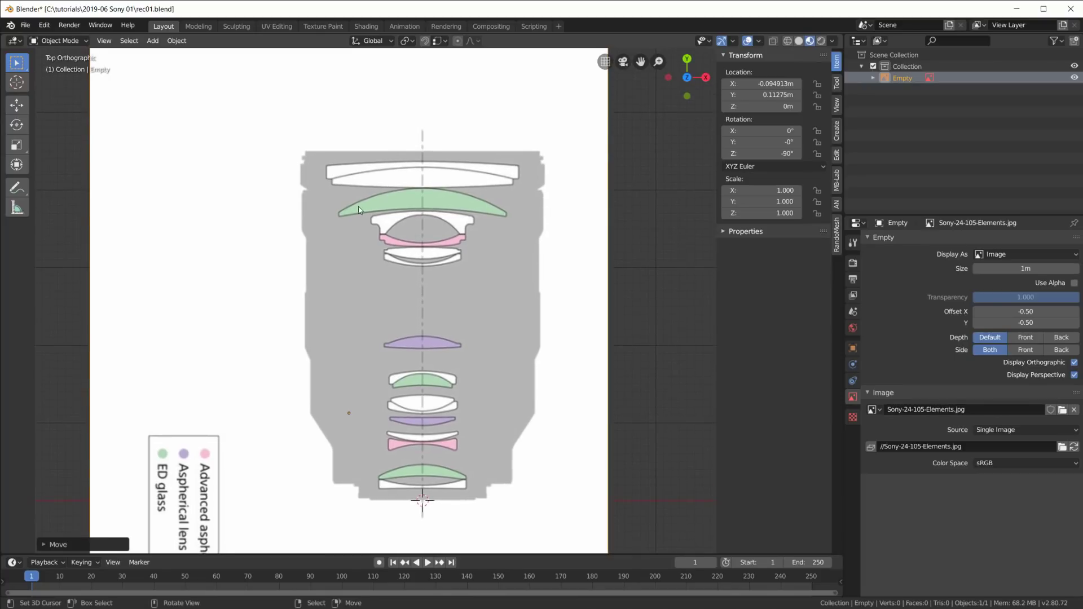
scroll(423, 207, "up", 1)
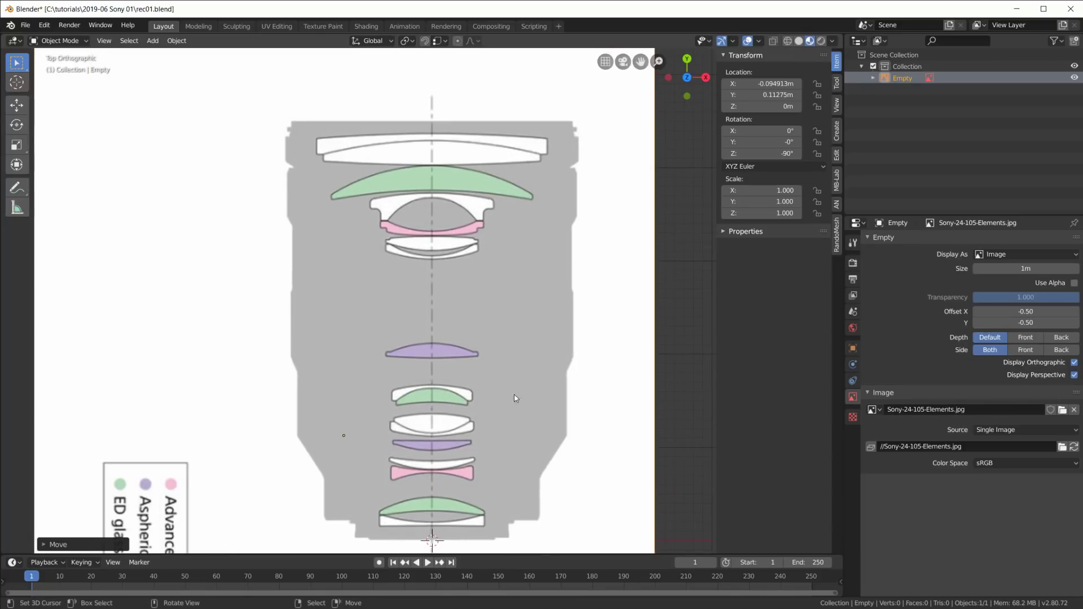
middle_click_drag(474, 321, 469, 311, "shift")
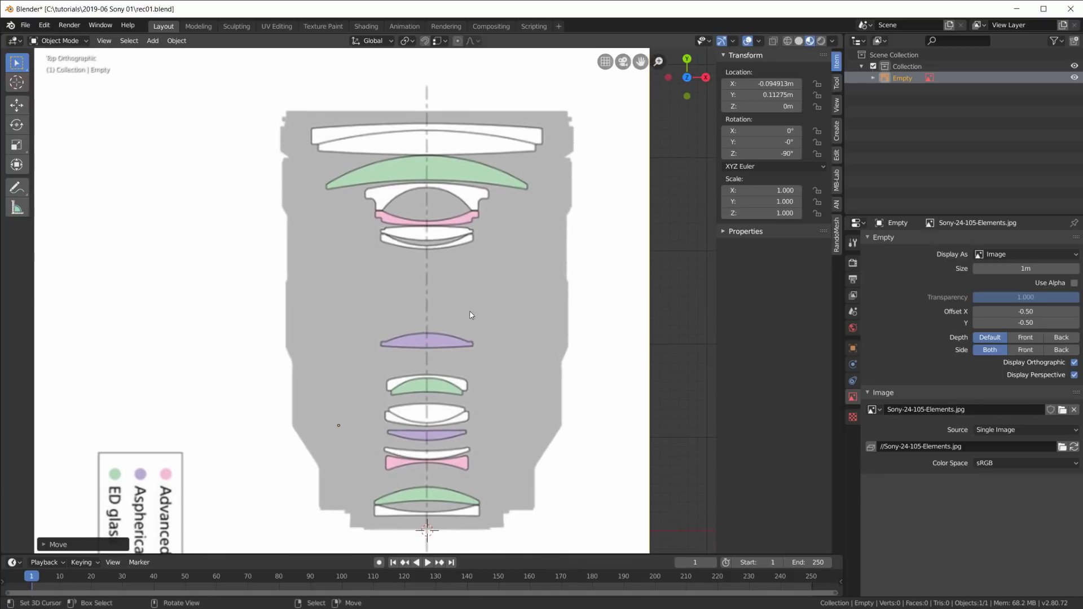
key("ctrl+z")
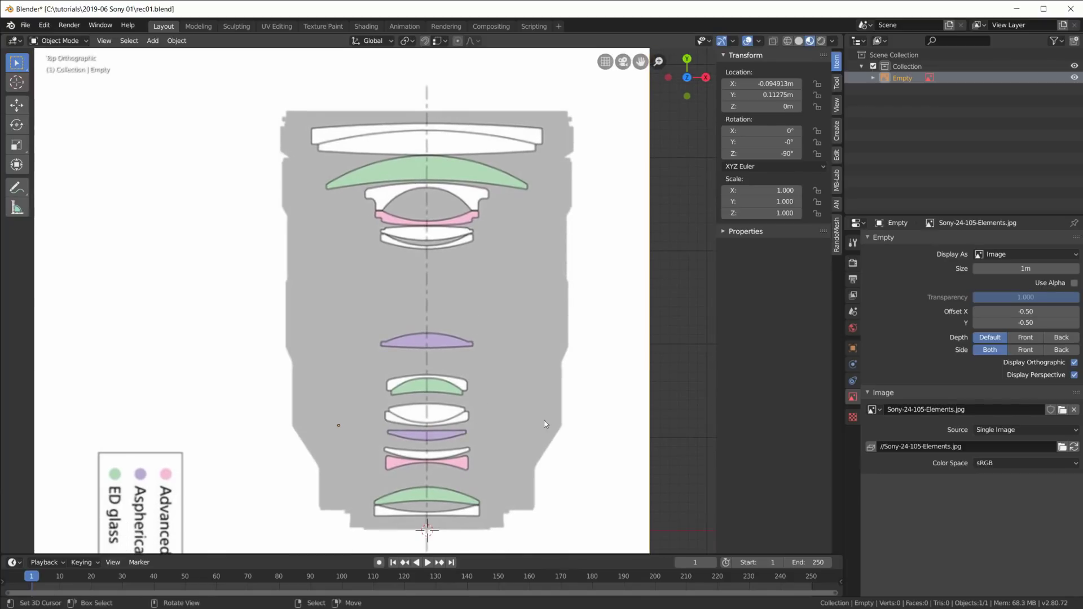
key("g")
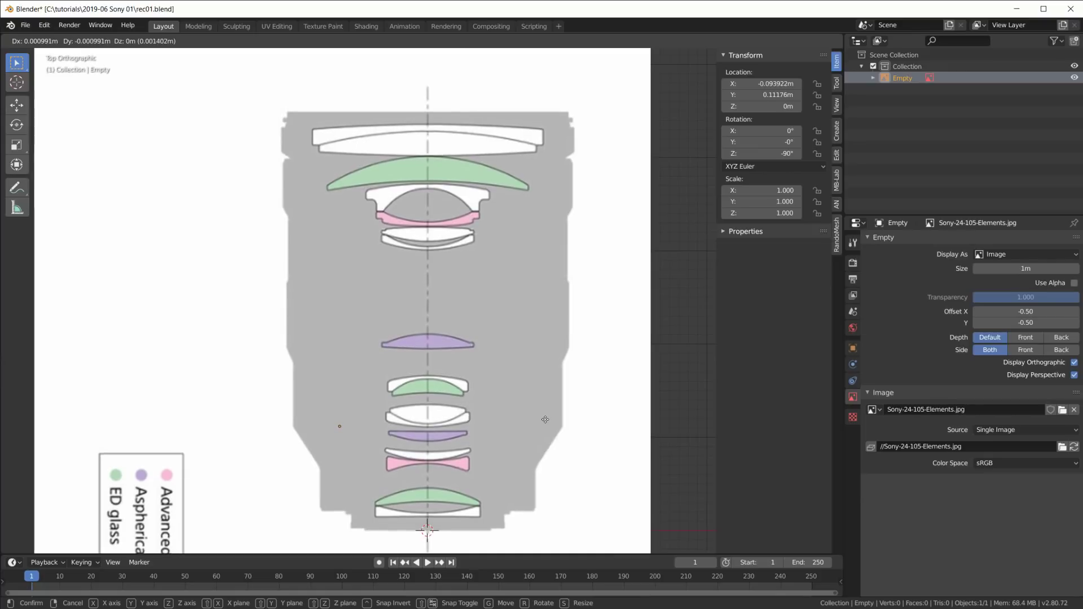
left_click(545, 419)
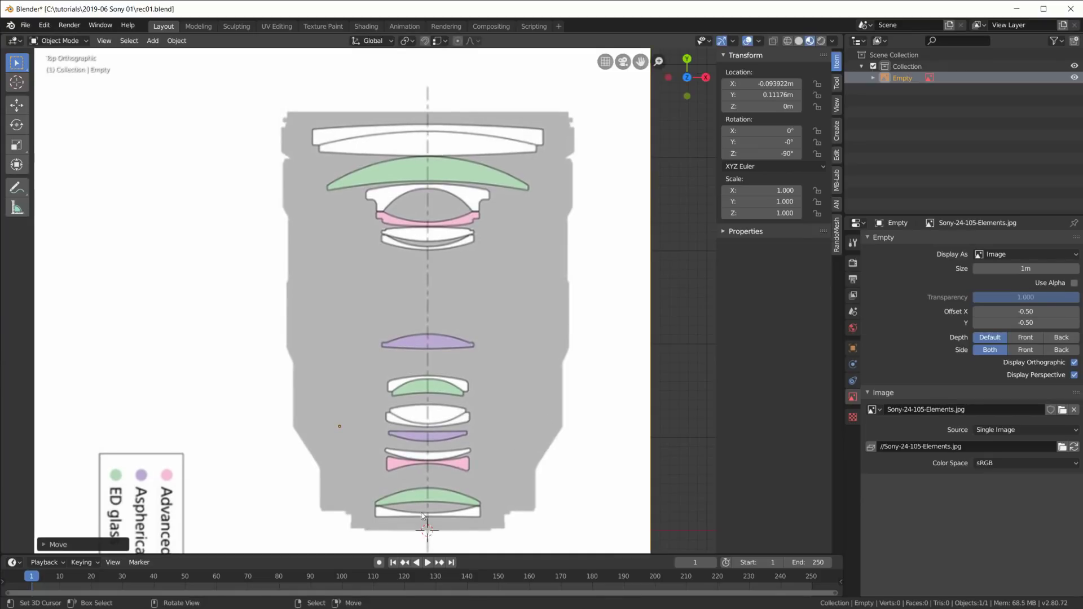
- Add a Bezier curve at the origin over the lens element diagram
key("shift+a")
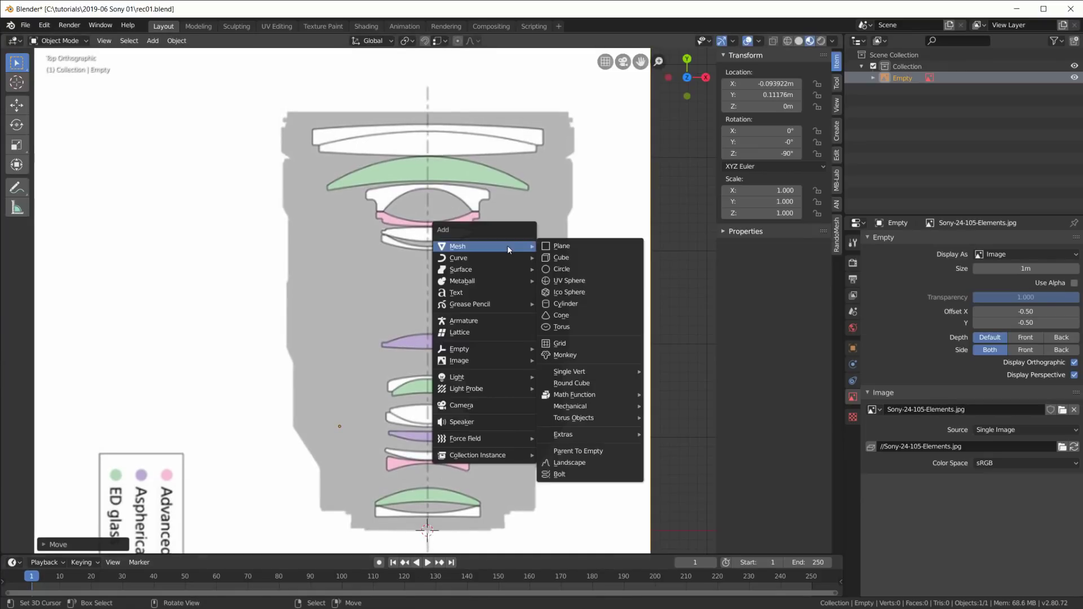
mouse_move(495, 257)
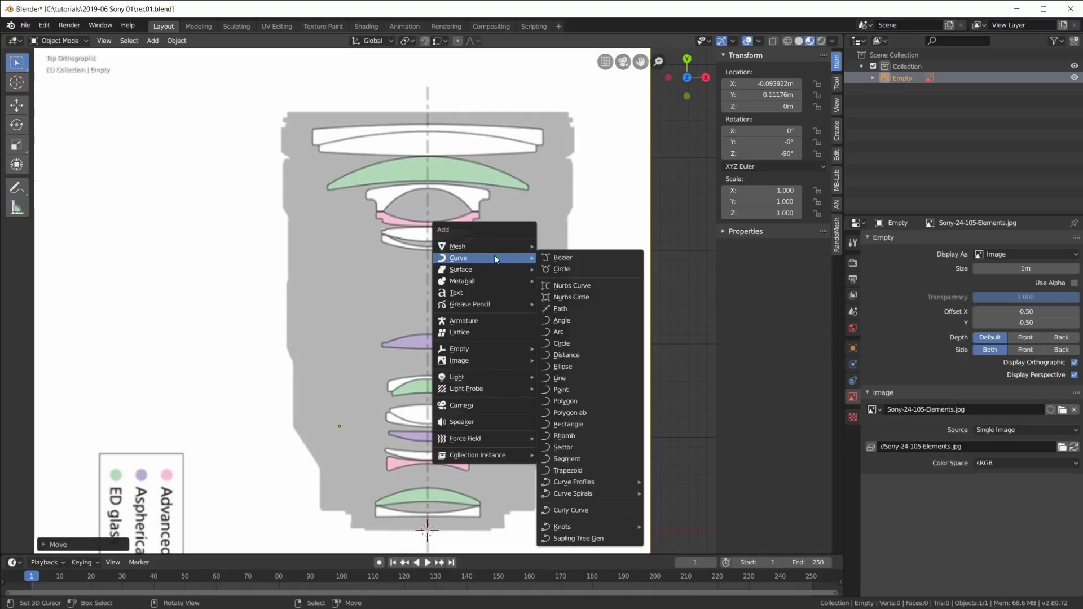
left_click(590, 259)
scroll(569, 287, "down", 4)
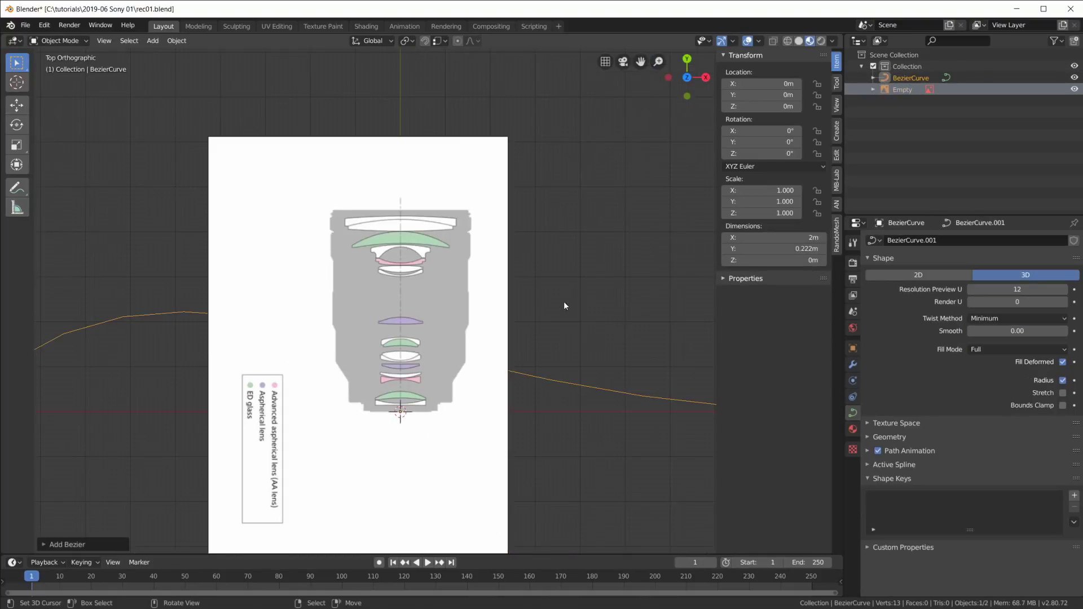
scroll(549, 348, "down", 3)
- Scale the curve's points down to roughly the lens's width and move them onto the green front element, about X 0.027 m, Y 0.373 m
key("Tab")
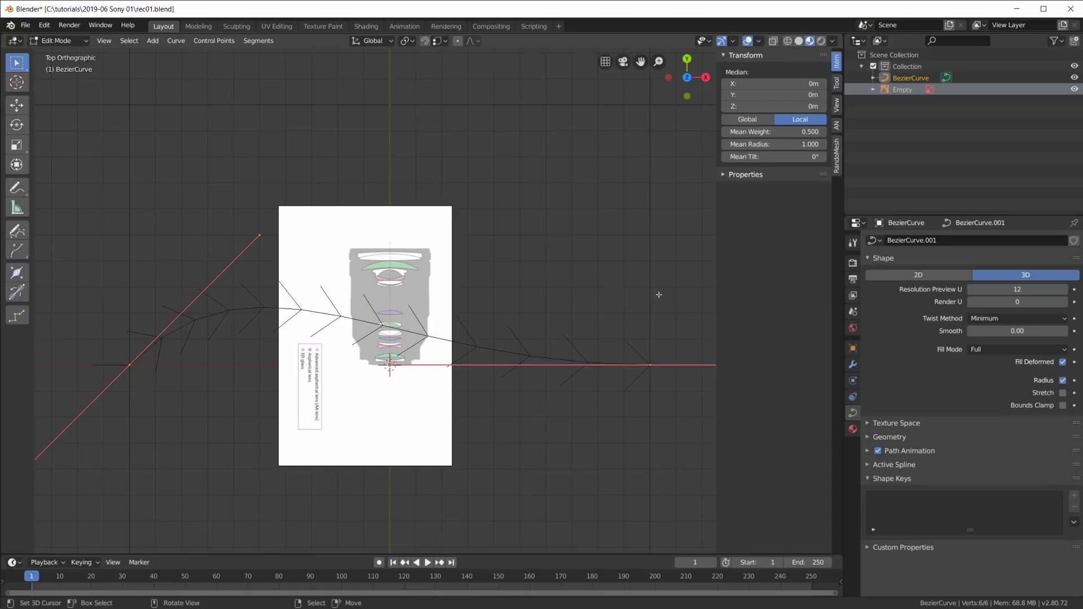
key("s")
left_click(395, 338)
key("g")
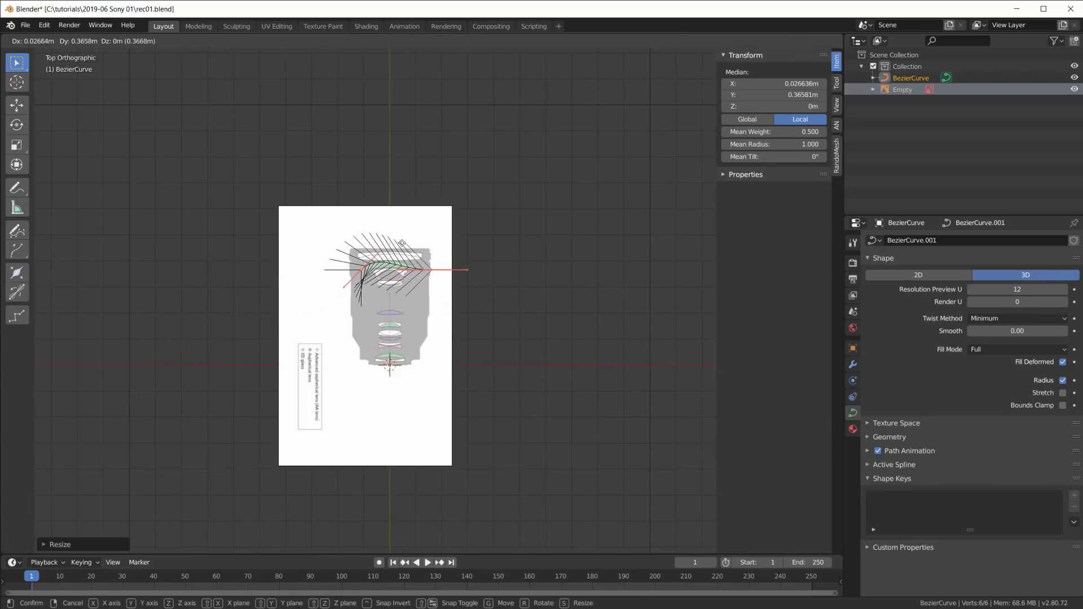
left_click(401, 243)
- Move the curve's left control point to the top of the green element at the optical axis, about X 0.002 m, Y 0.401 m
scroll(389, 293, "up", 7)
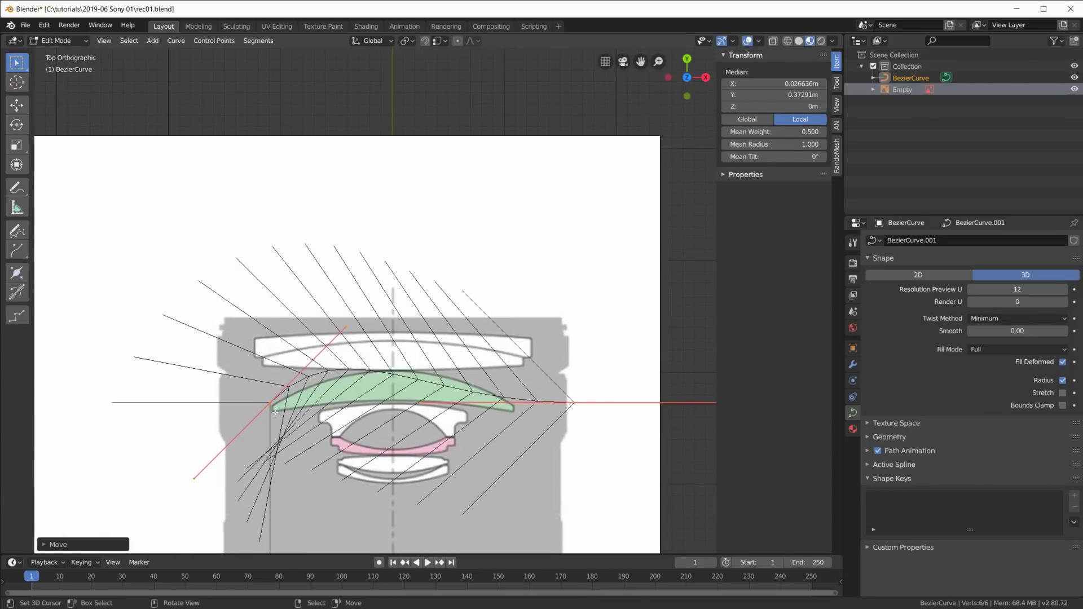
left_click(270, 403)
key("g")
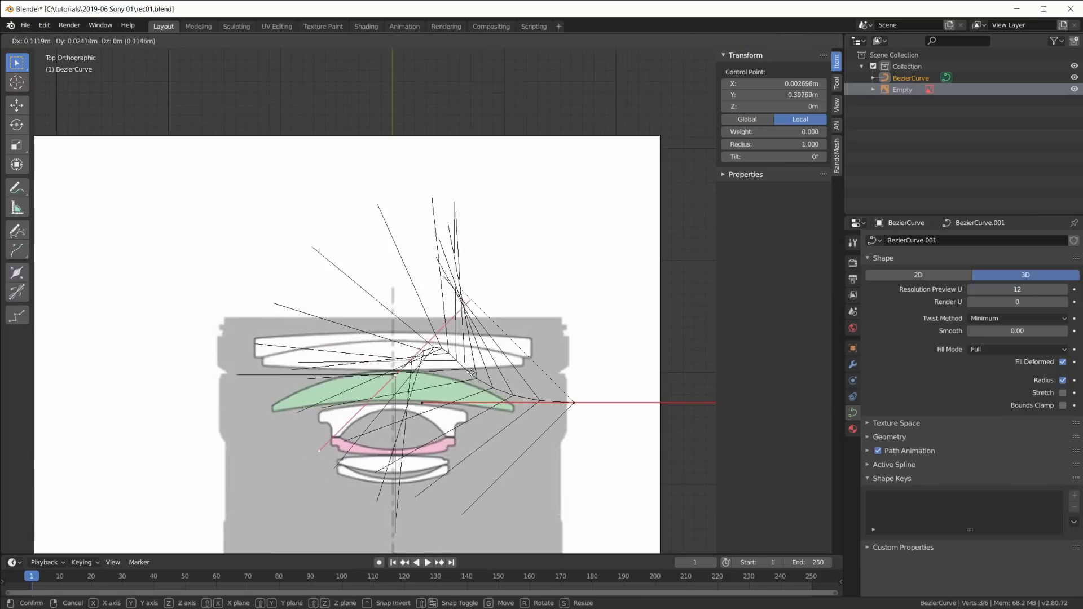
left_click(455, 370)
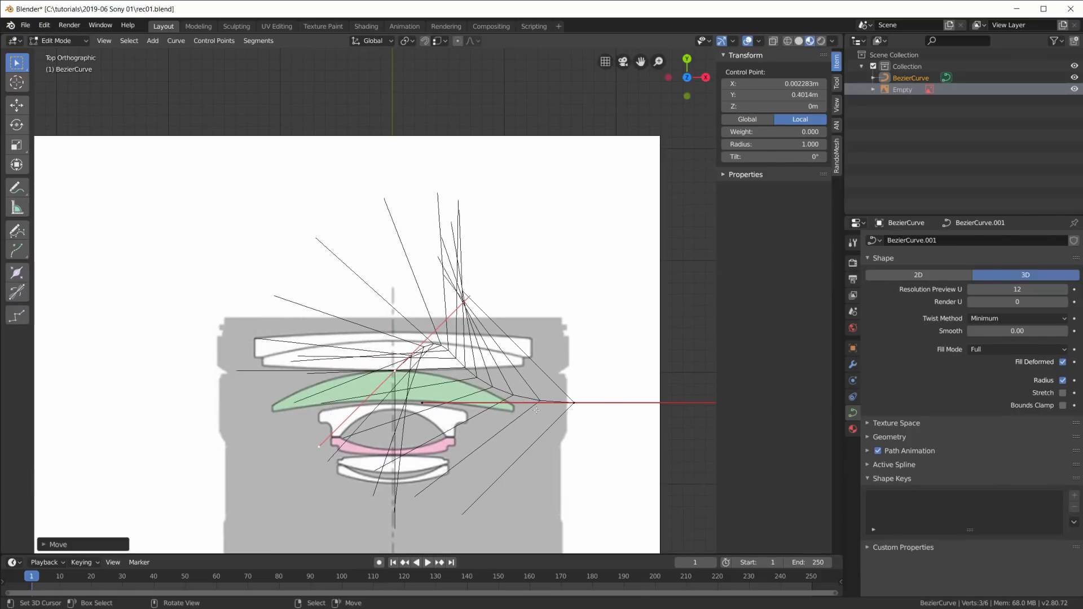
- Scale down the handles of both curve control points so they are much shorter
left_click(575, 403)
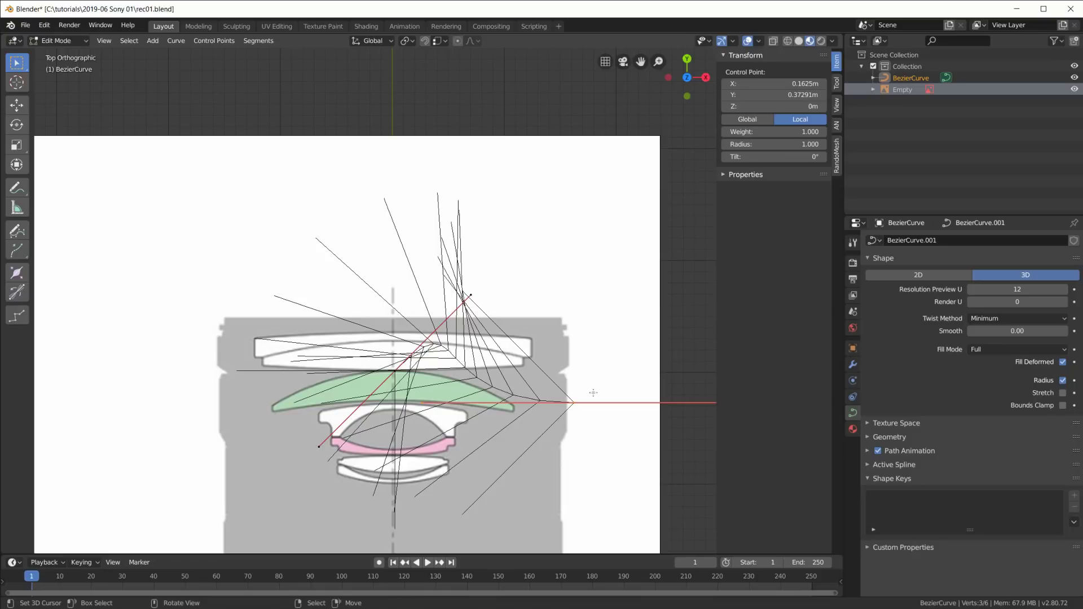
key("s")
left_click(561, 387)
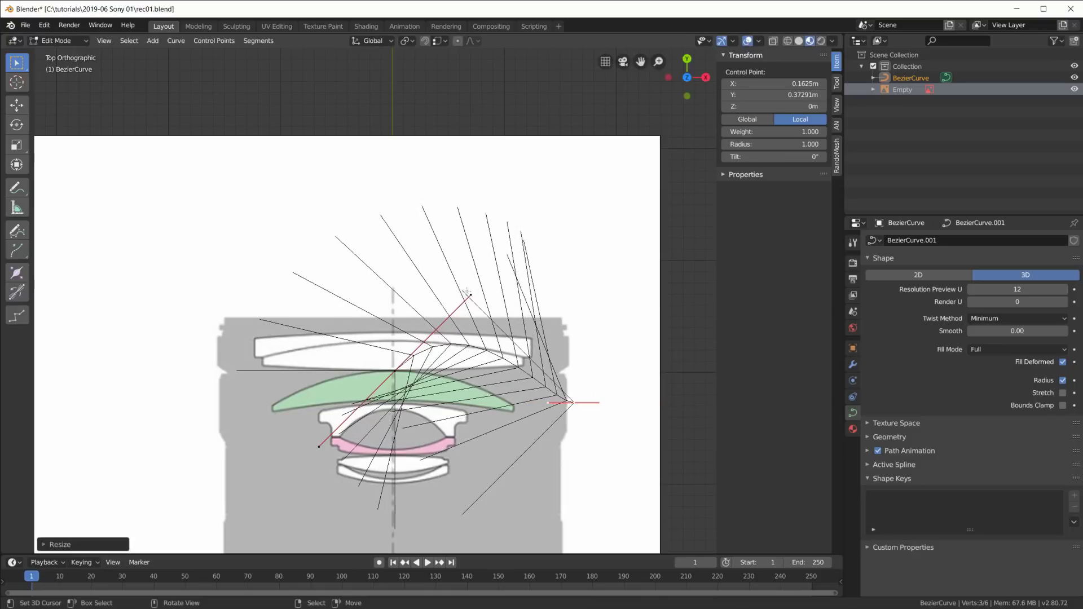
left_click(399, 372)
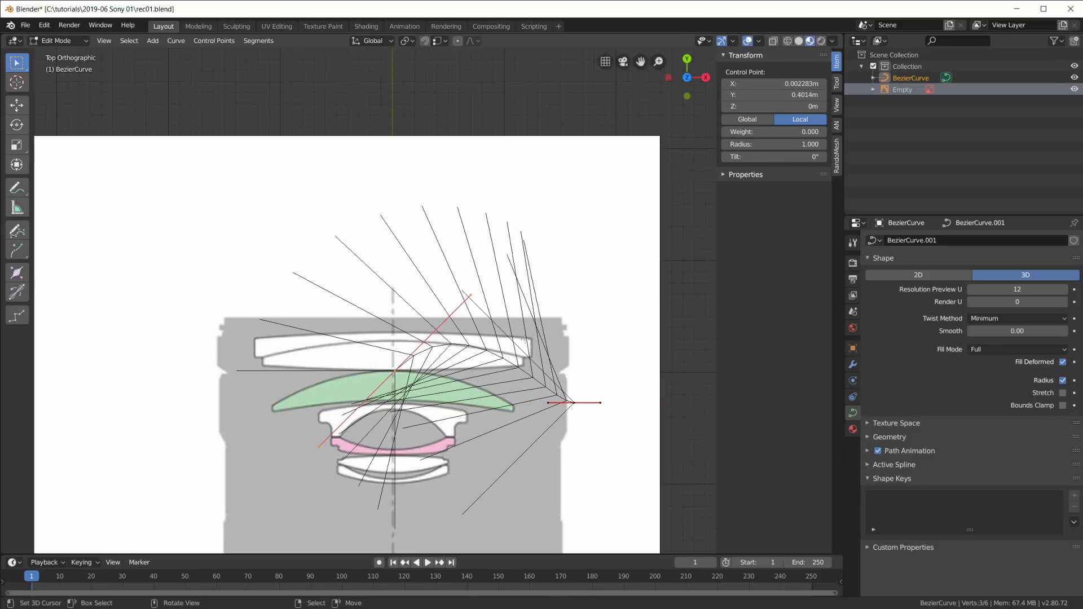
key("s")
left_click(419, 389)
- Move the other end point to the green element's upper outer corner, about X 0.110 m, Y 0.370 m, and align its inner handle with the upper arc
scroll(419, 389, "up", 3)
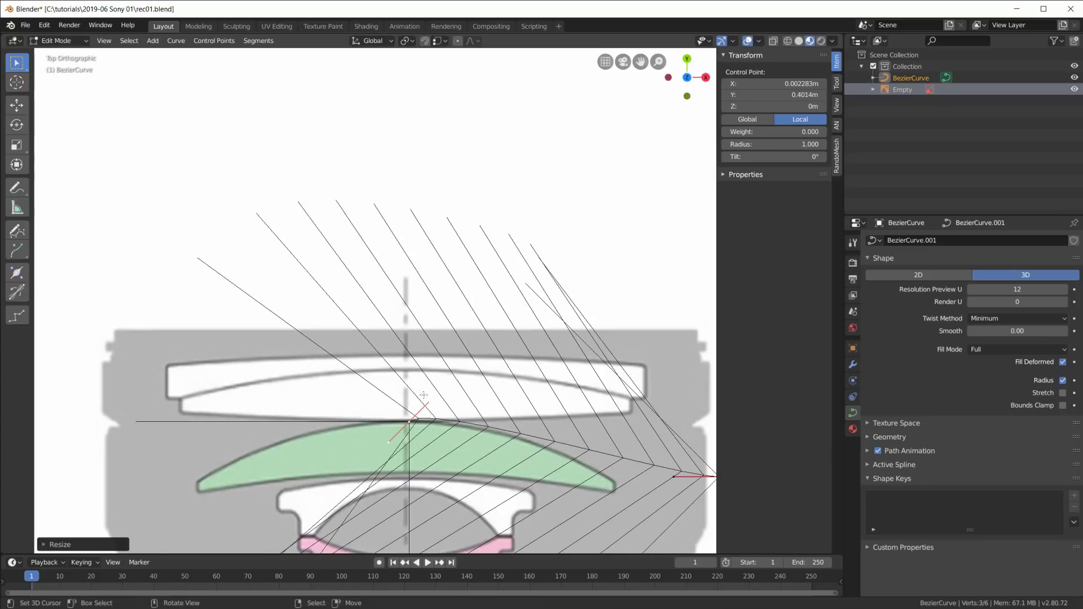
middle_click_drag(419, 389, 322, 295, "shift")
right_click(629, 391)
key("g")
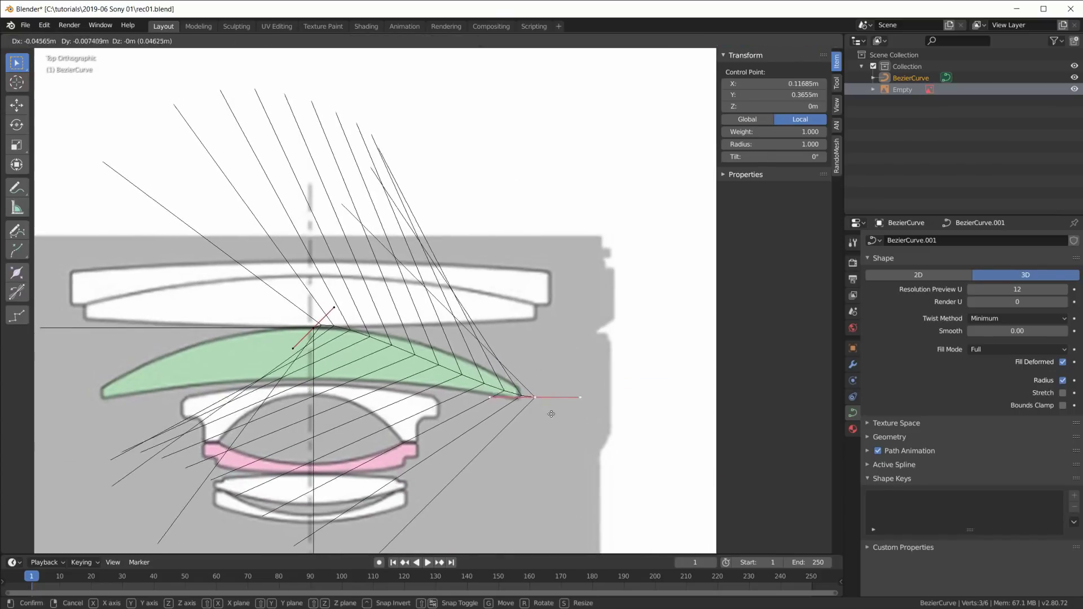
left_click(537, 405)
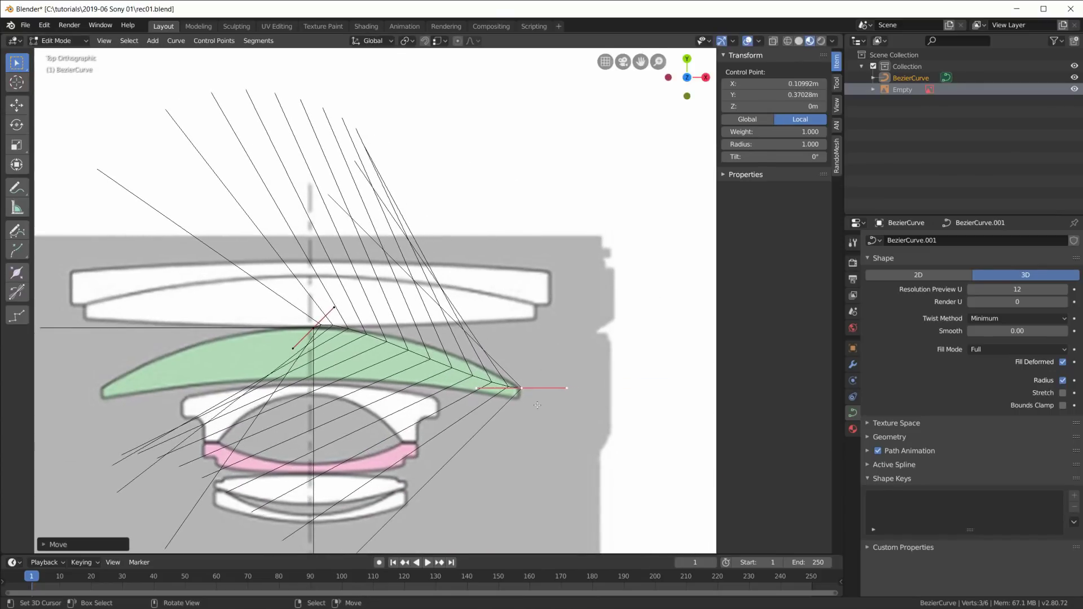
right_click(475, 387)
key("g")
left_click(483, 367)
- Level the apex point's outward handle and extend it to about X 0.055 m, Y 0.401 m so the curve follows the green element's upper arc
right_click(335, 309)
key("r")
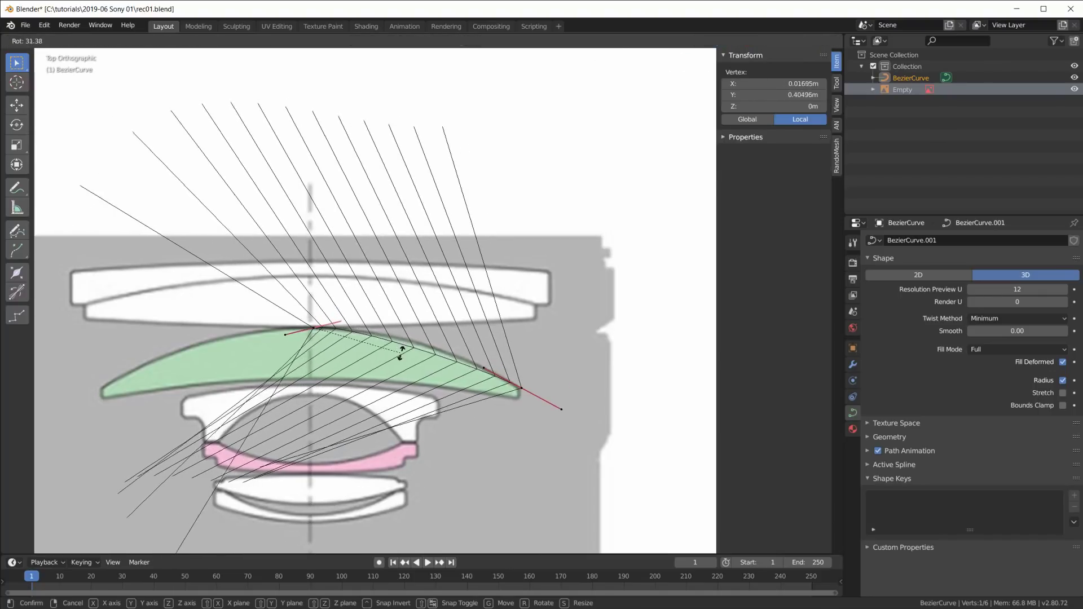
left_click(390, 367)
key("s")
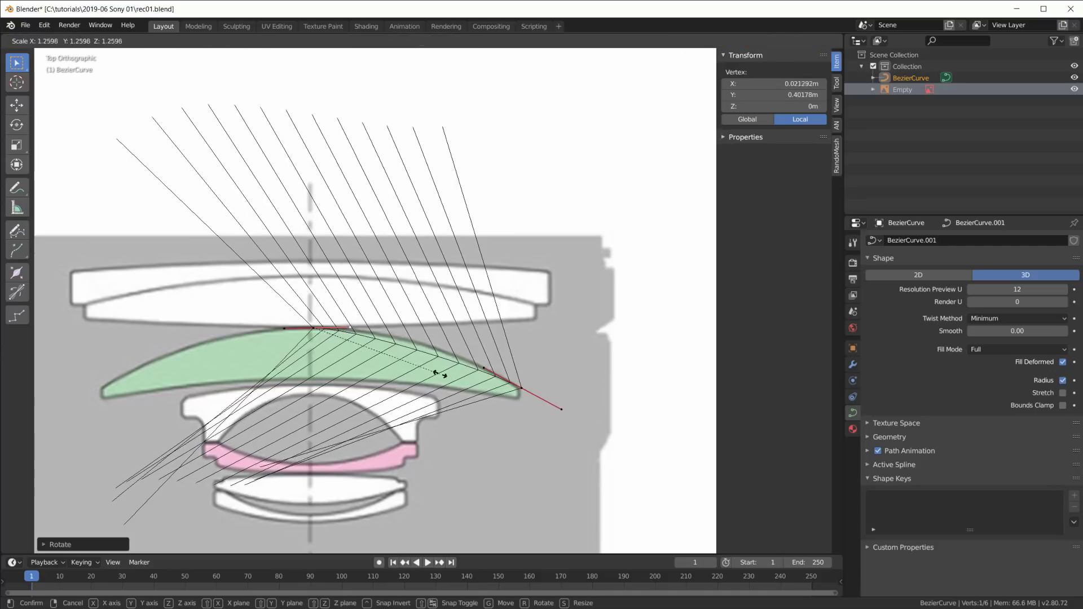
left_click(463, 365)
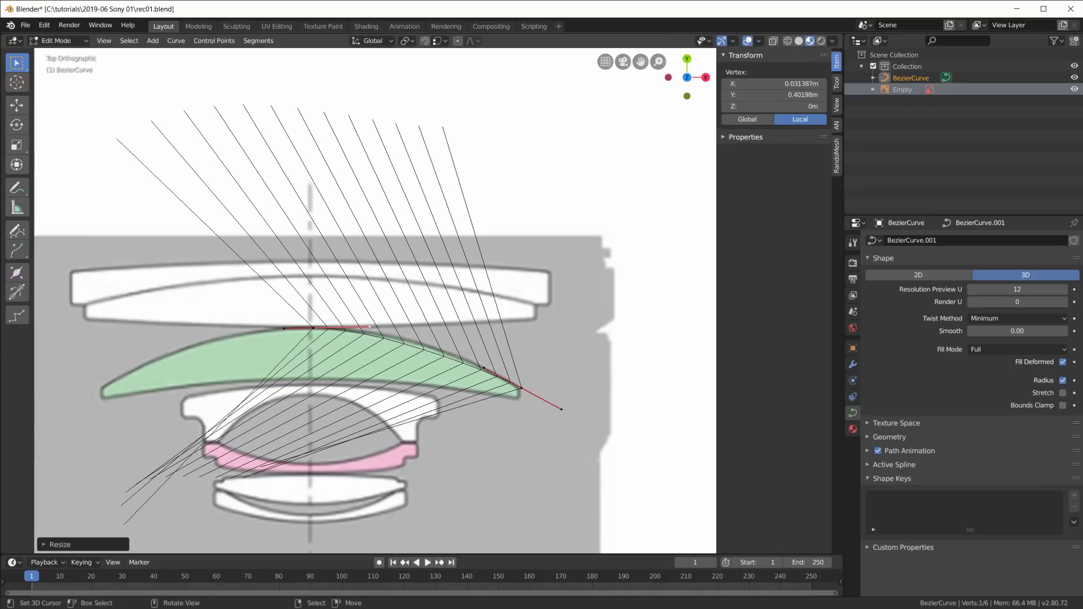
key("s")
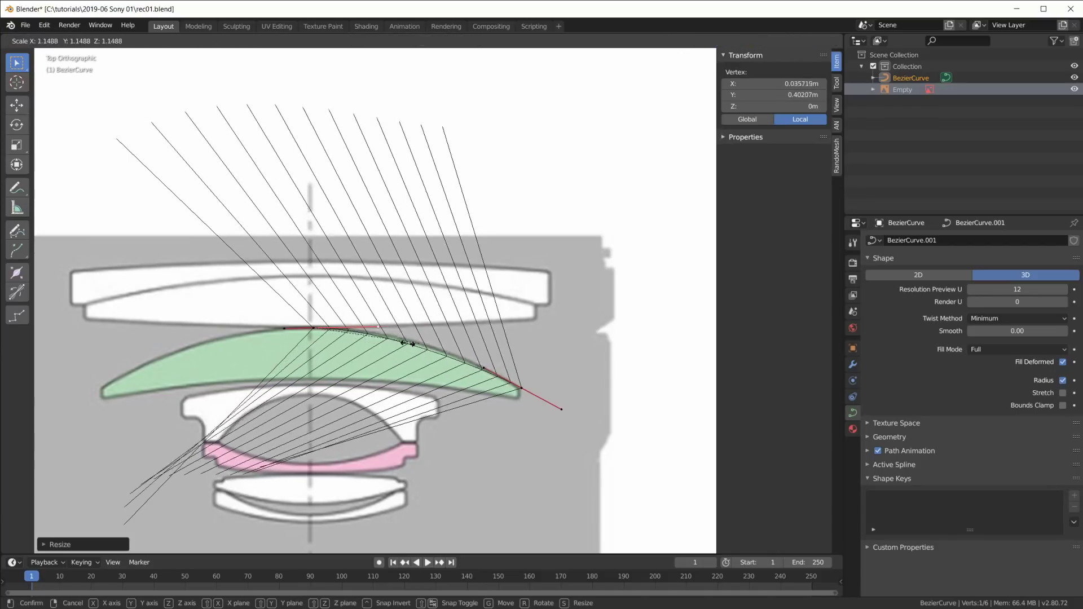
left_click(397, 352)
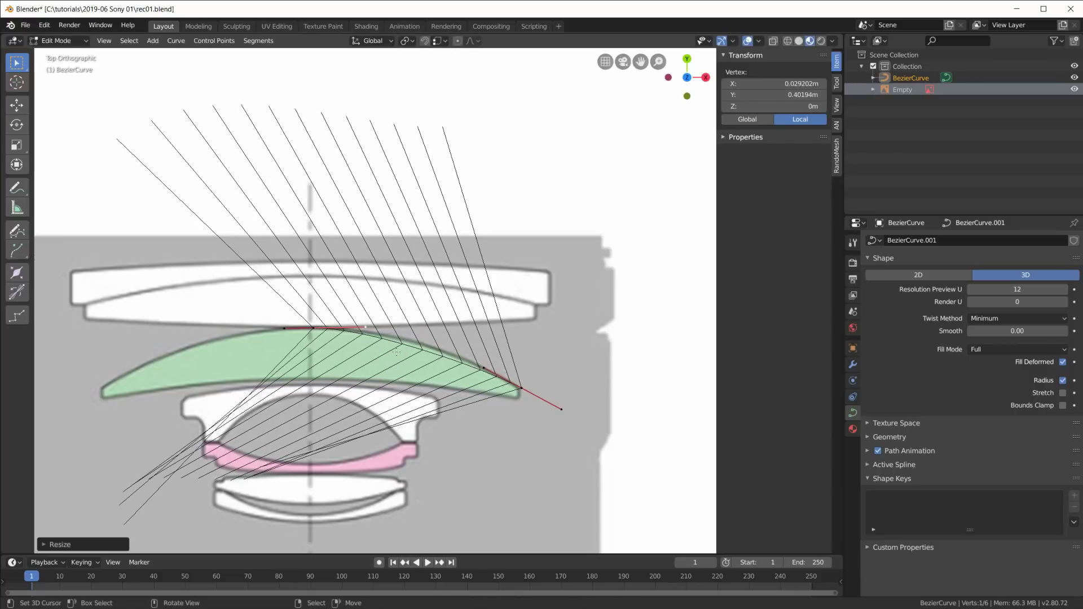
key("g")
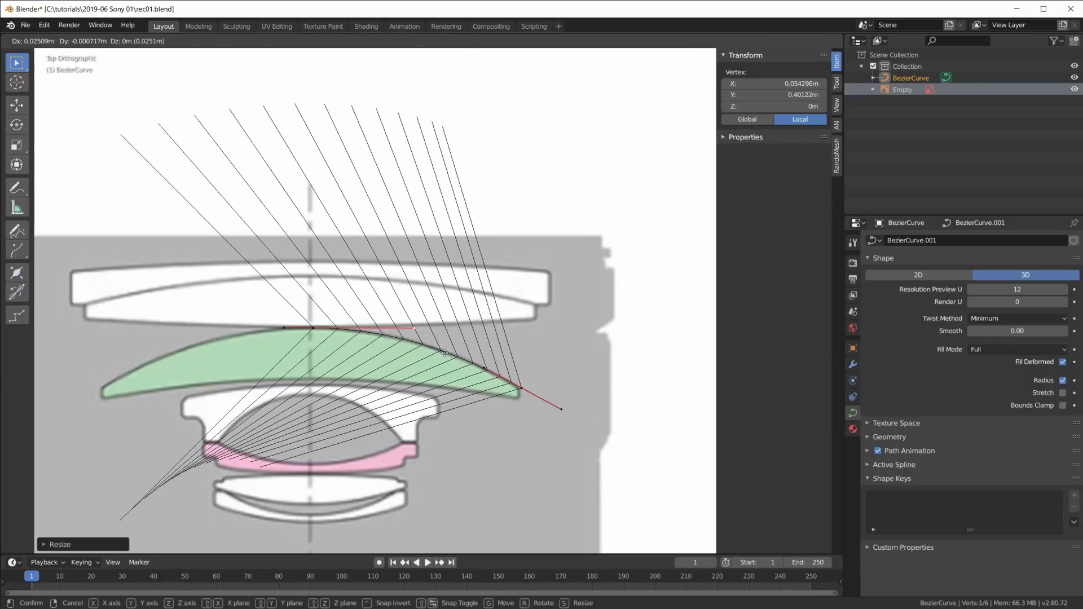
left_click(446, 352)
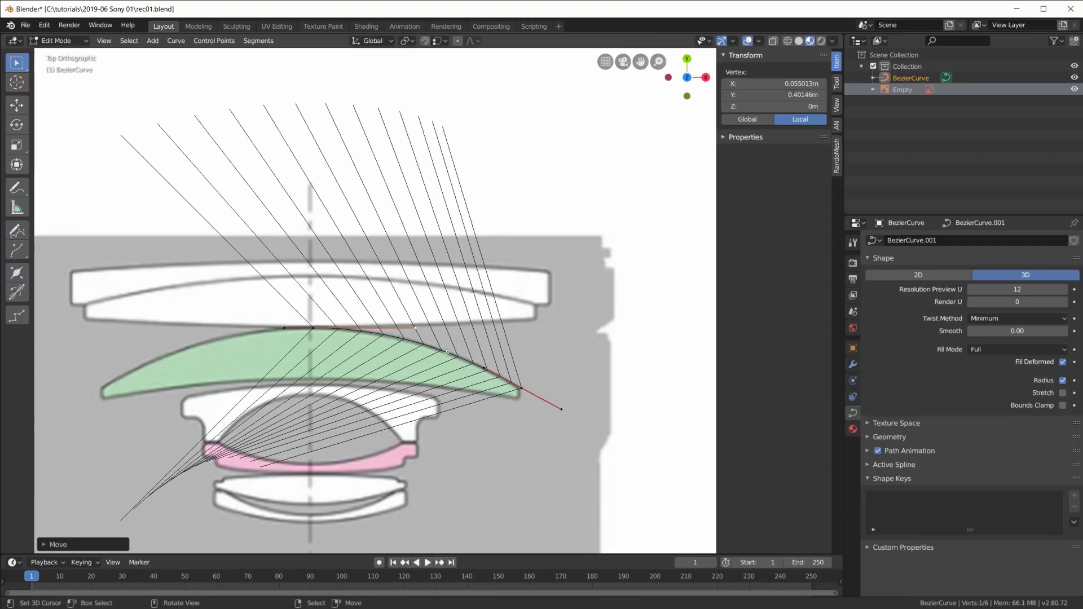
- Extrude a point from the upper outer corner to the lower one, about X 0.109 m, Y 0.365 m, and rotate its handles vertical
left_click(540, 396)
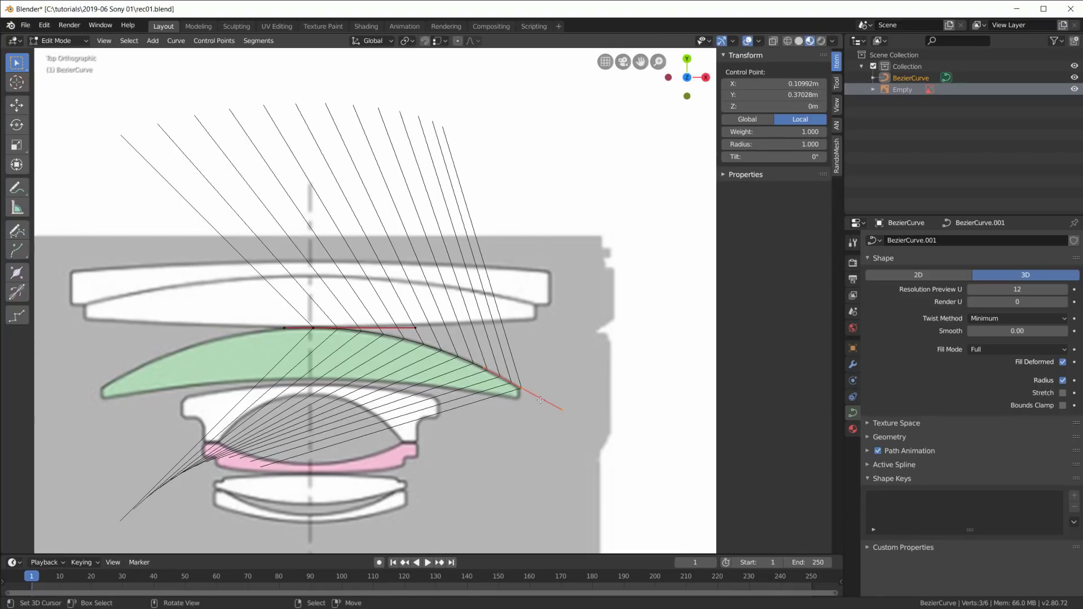
key("e")
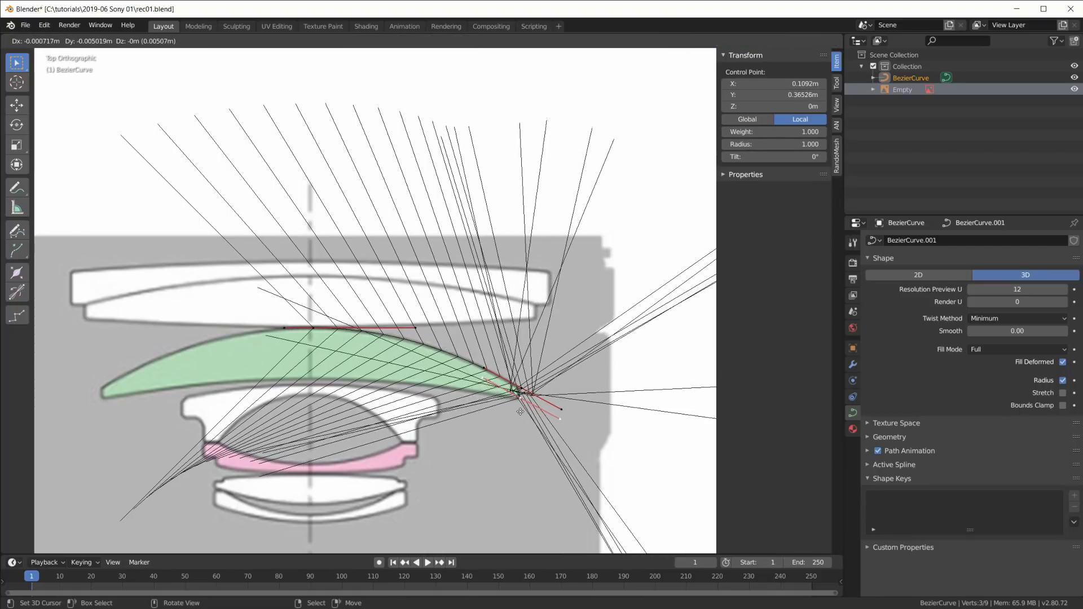
left_click(520, 412)
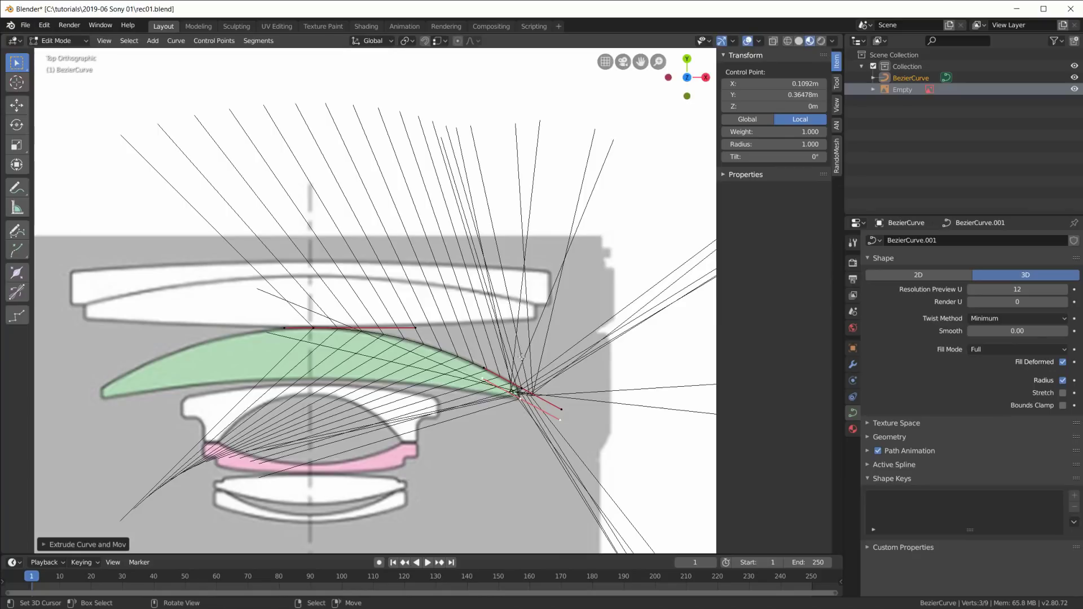
key("r")
left_click(587, 368)
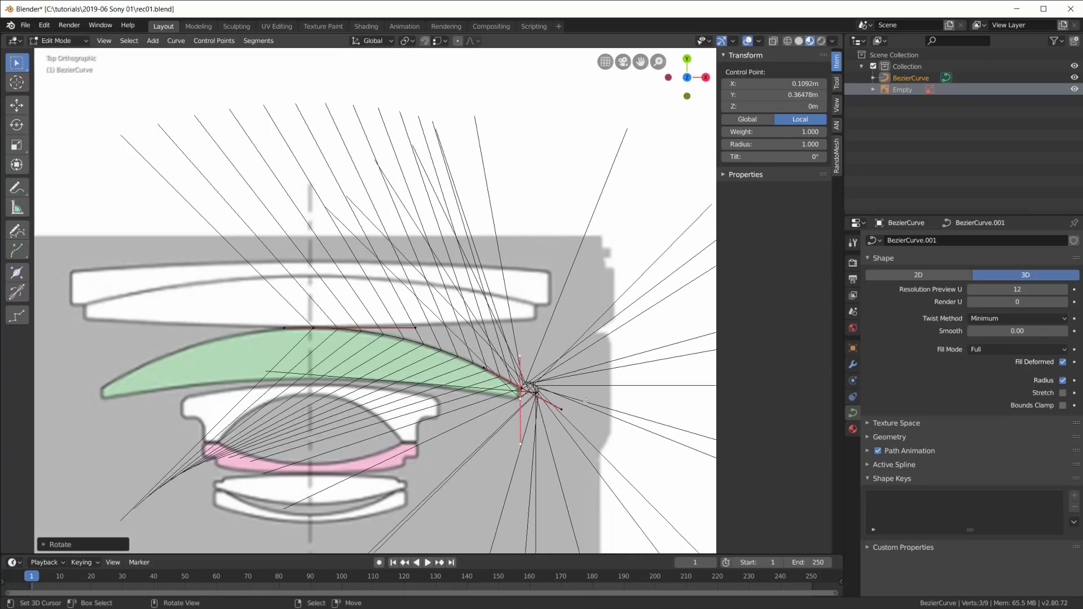
- Hide the curve normals in the viewport overlays
scroll(586, 401, "up", 3)
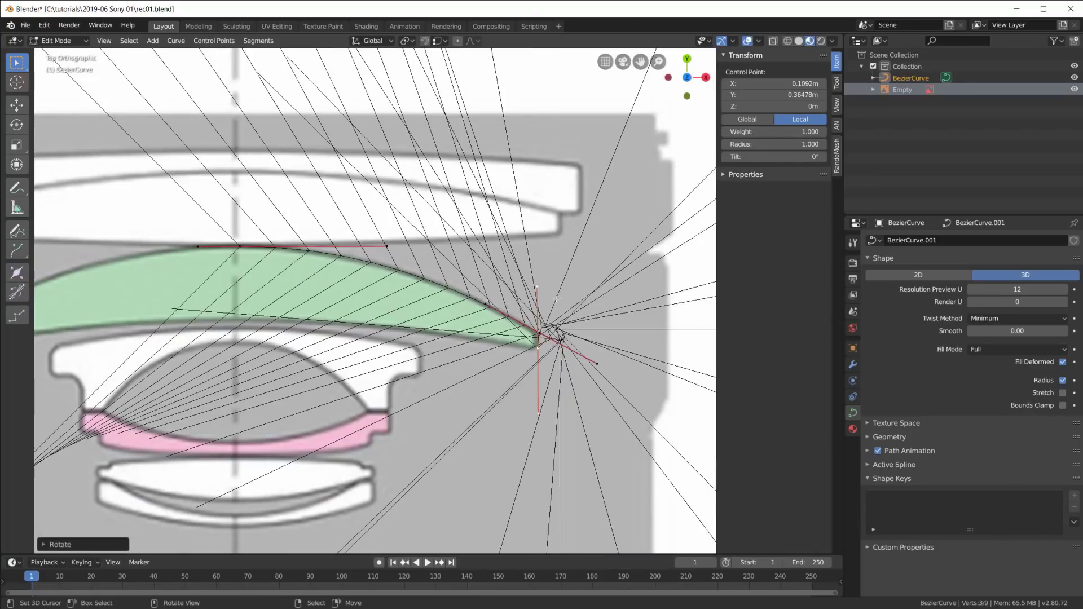
left_click(758, 41)
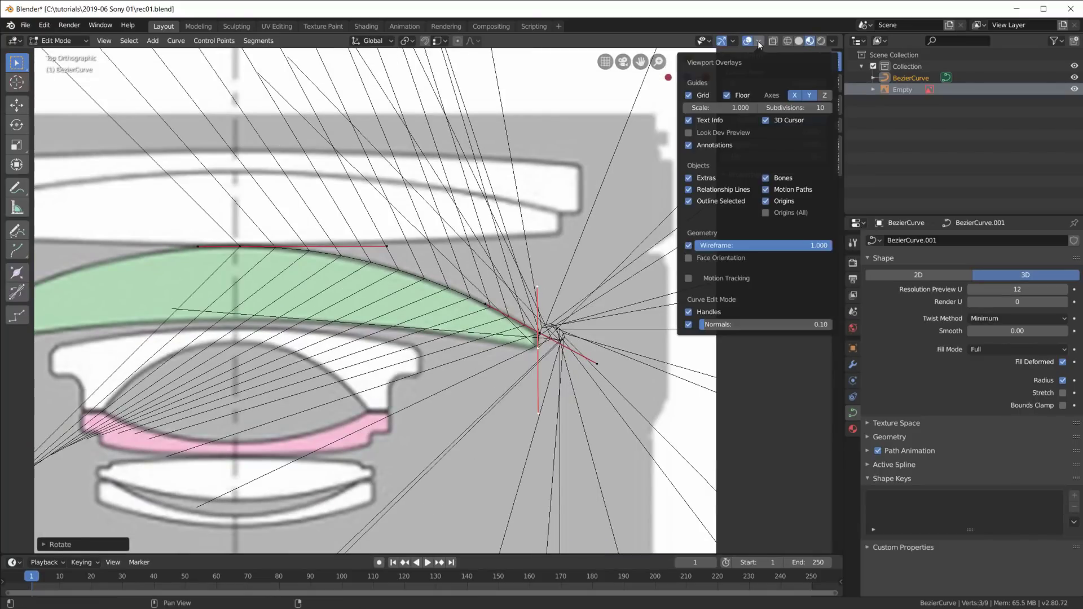
left_click(688, 325)
left_click(688, 325)
left_click(688, 325)
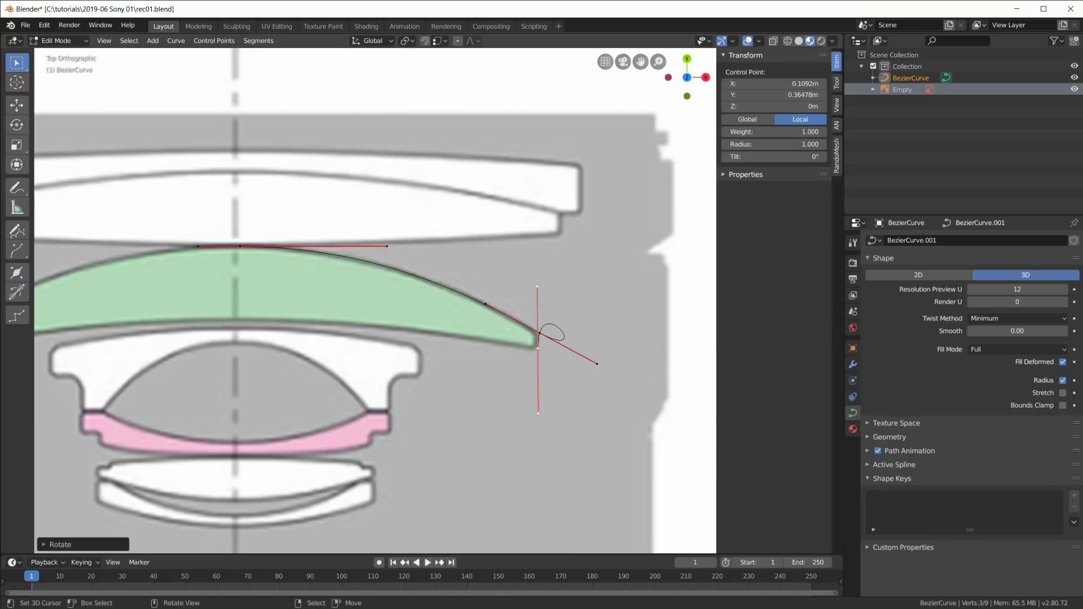
- Shorten the lower corner point's upper handle to end at about X 0.109 m, Y 0.369 m
right_click(538, 349)
left_click(540, 282)
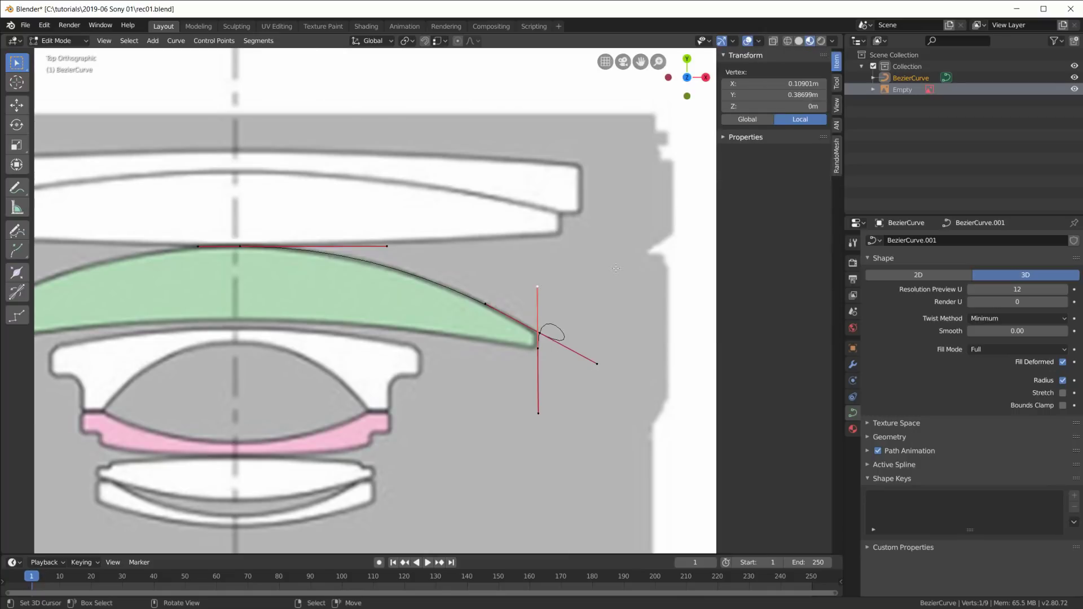
key("s")
left_click(561, 327)
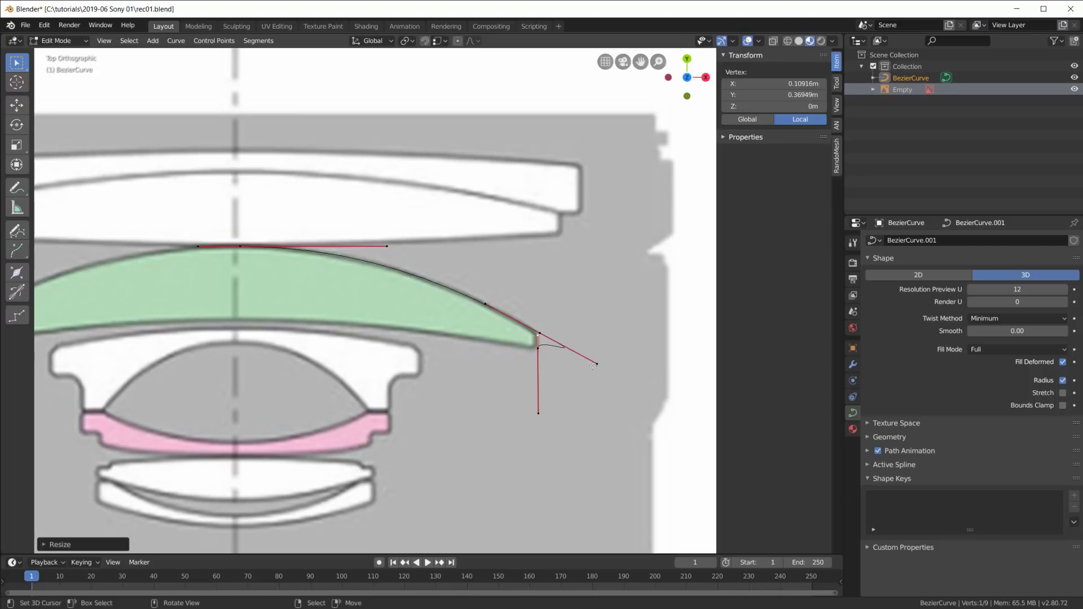
right_click(540, 335)
scroll(614, 299, "up", 2)
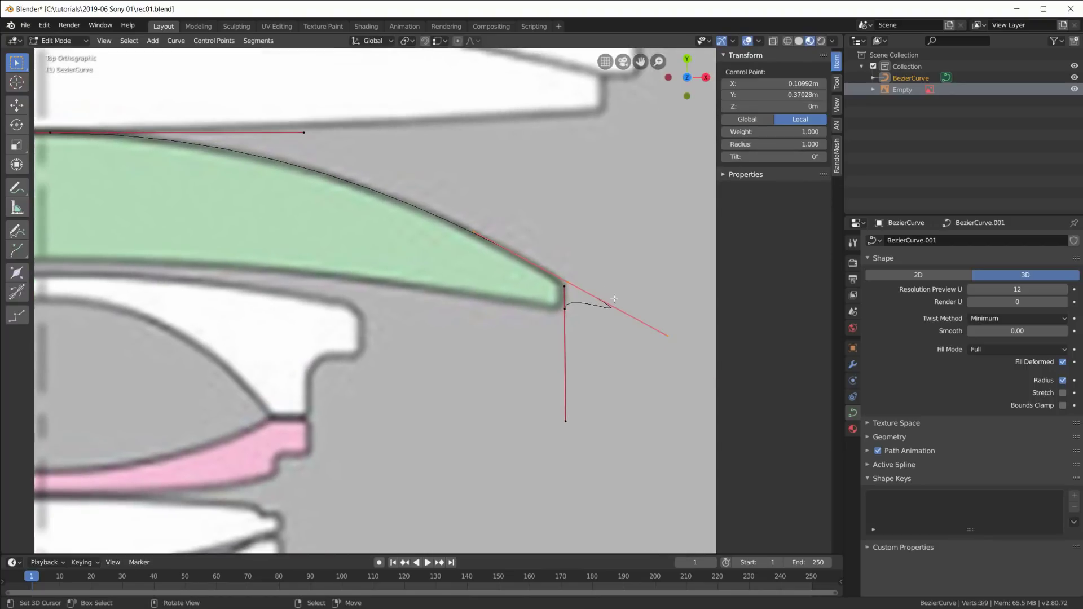
key("r")
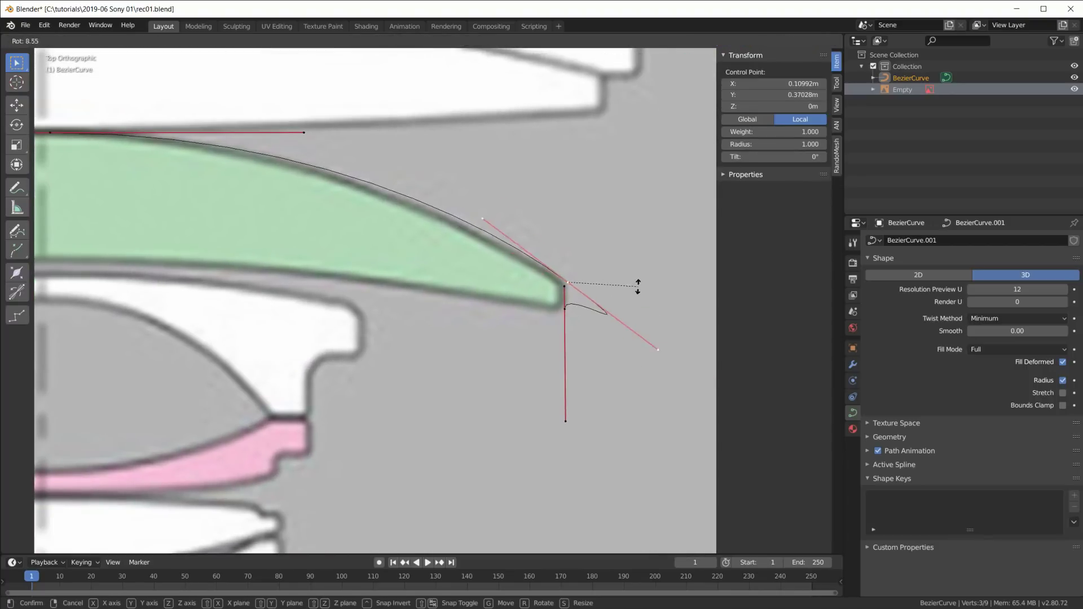
right_click(638, 288)
- Set the upper corner point's handles to Free and pull its outer handle in to point down along the green element's short outer edge
right_click(567, 283)
right_click(568, 281)
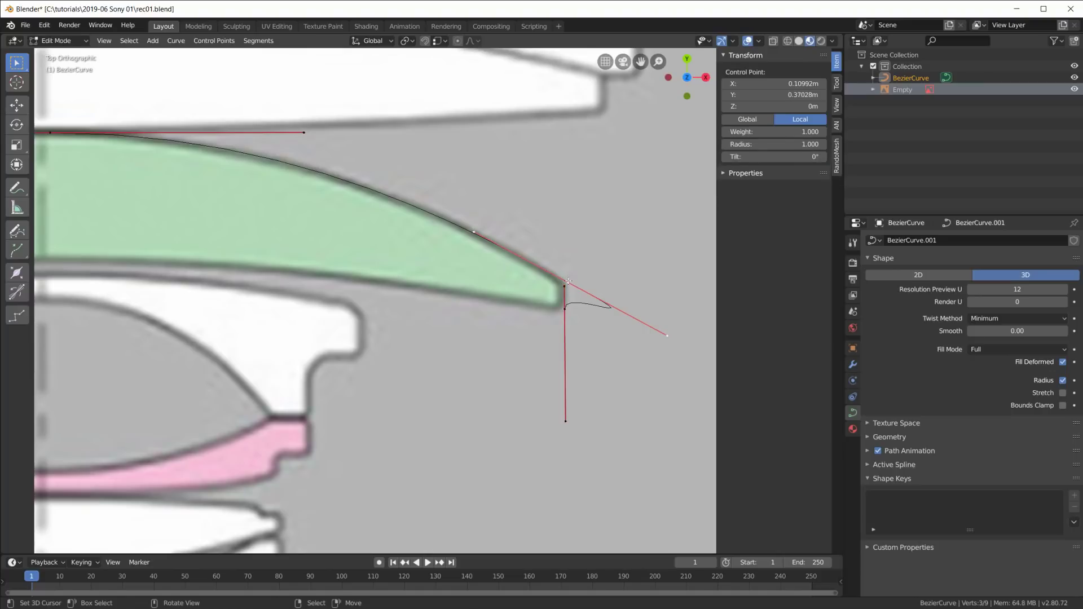
key("v")
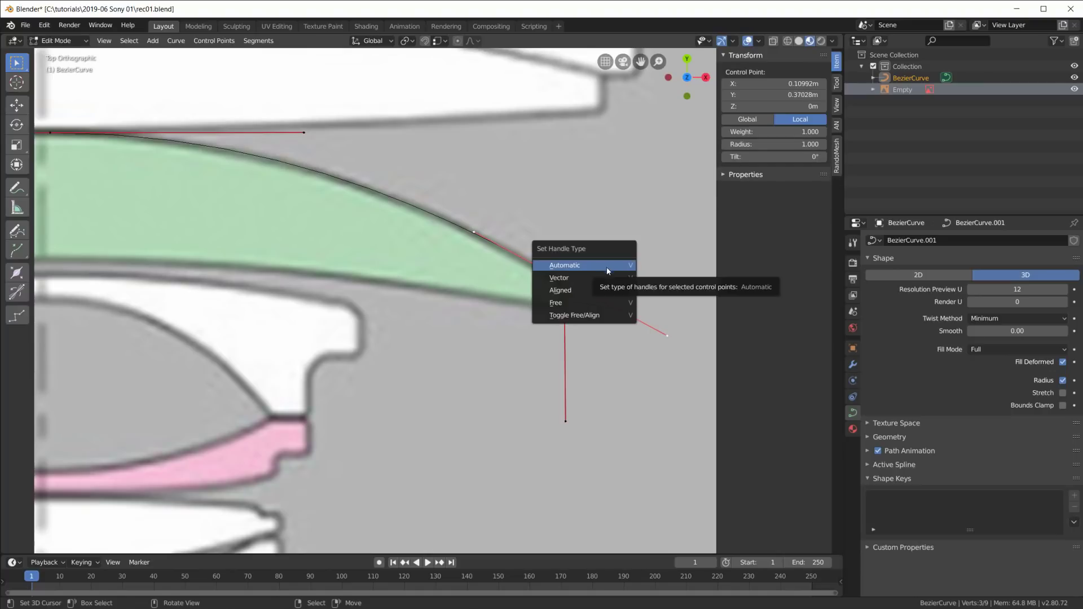
left_click(592, 303)
right_click(666, 335)
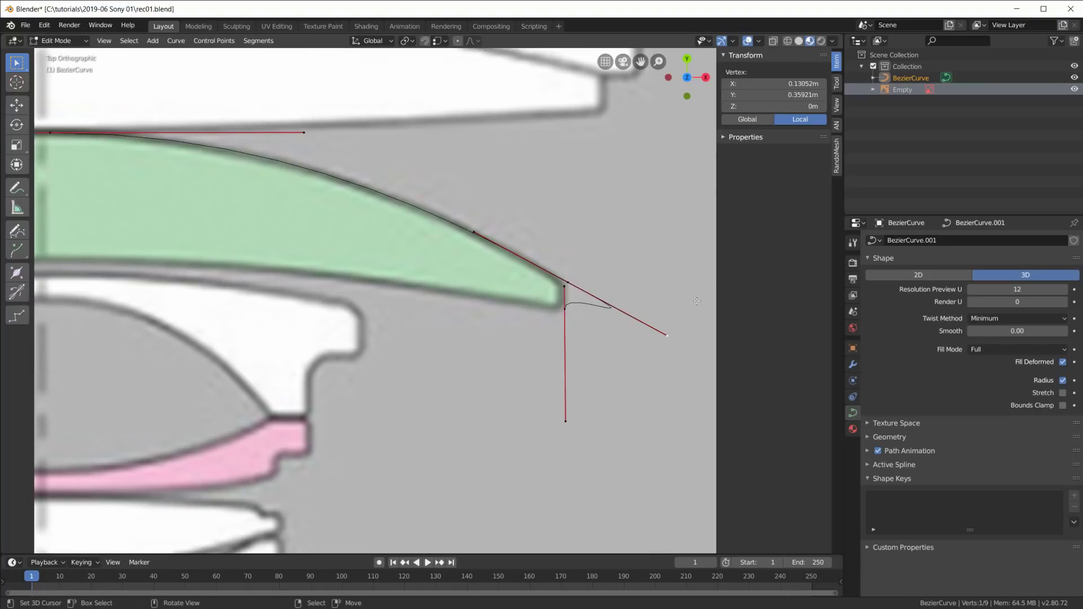
key("g")
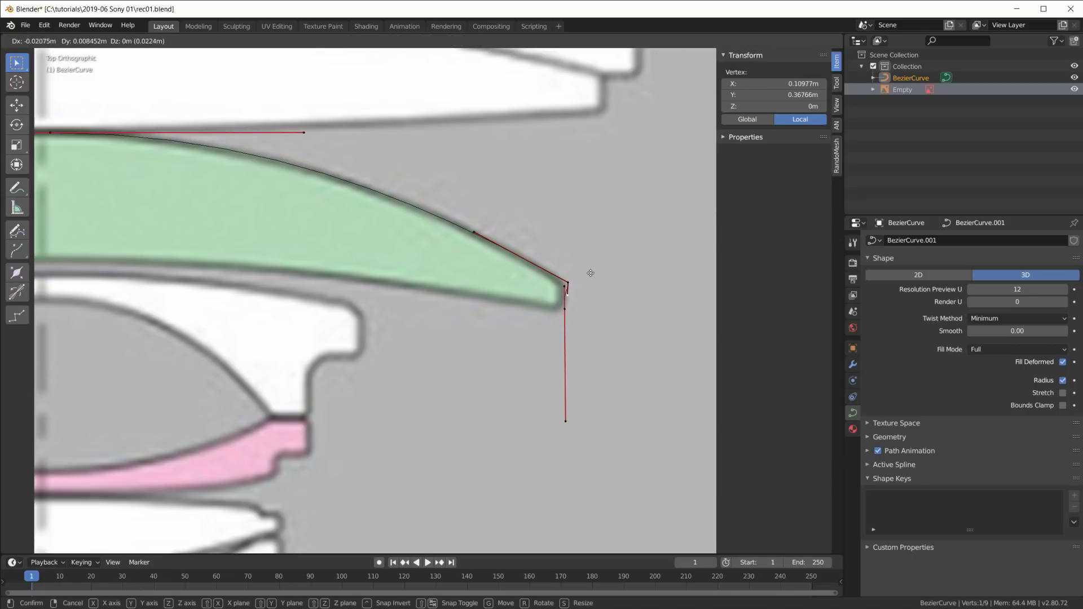
left_click(568, 285)
- Free the lower corner point's handles and move its upper handle to about X 0.111 m, Y 0.366 m, rounding the element's outer edge
right_click(569, 313)
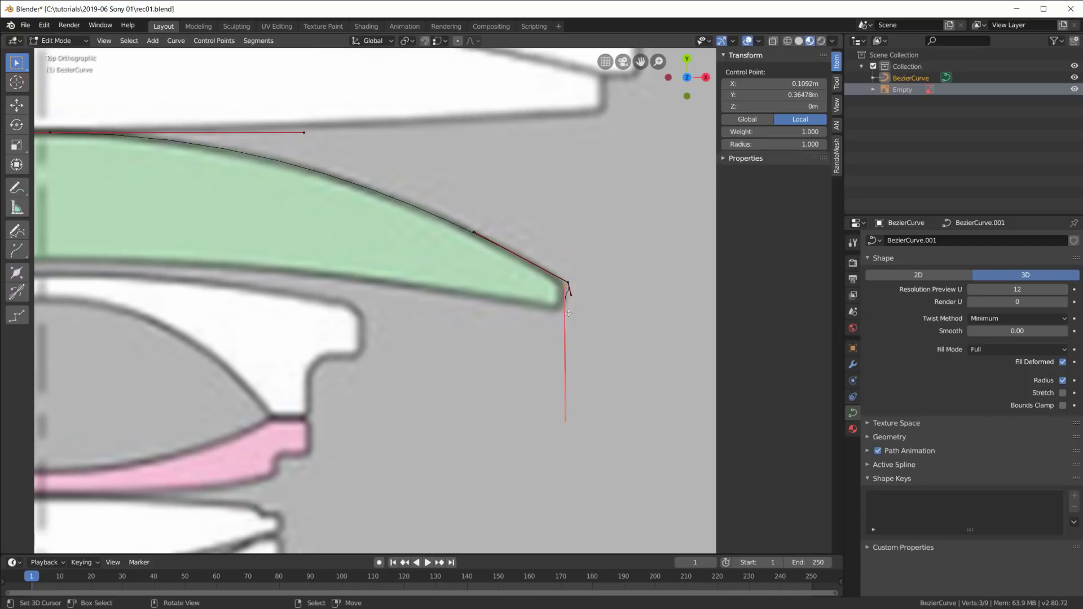
key("v")
left_click(574, 320)
right_click(564, 283)
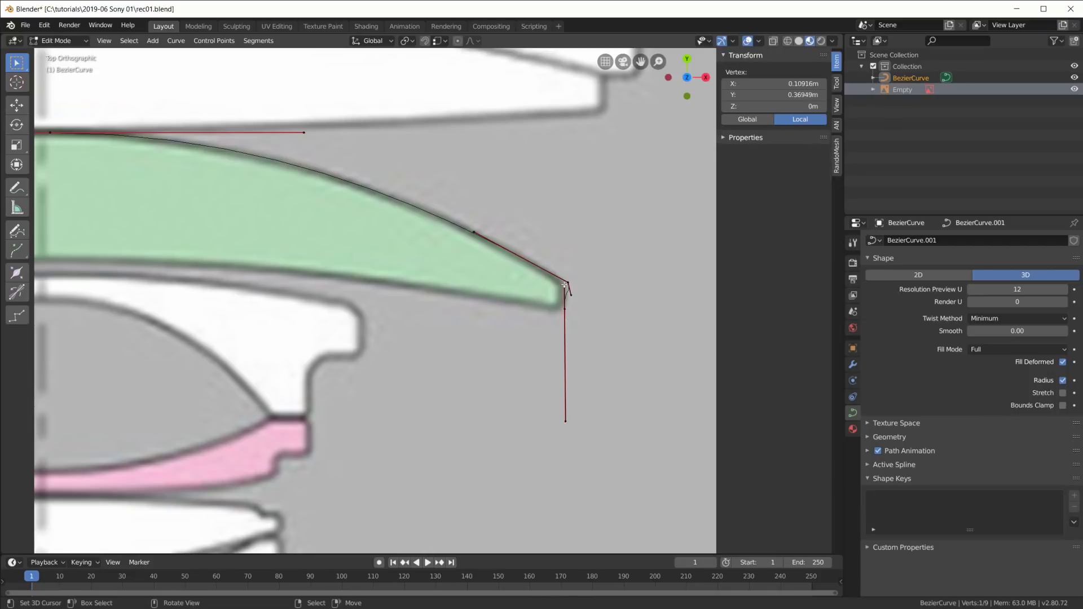
key("g")
left_click(604, 307)
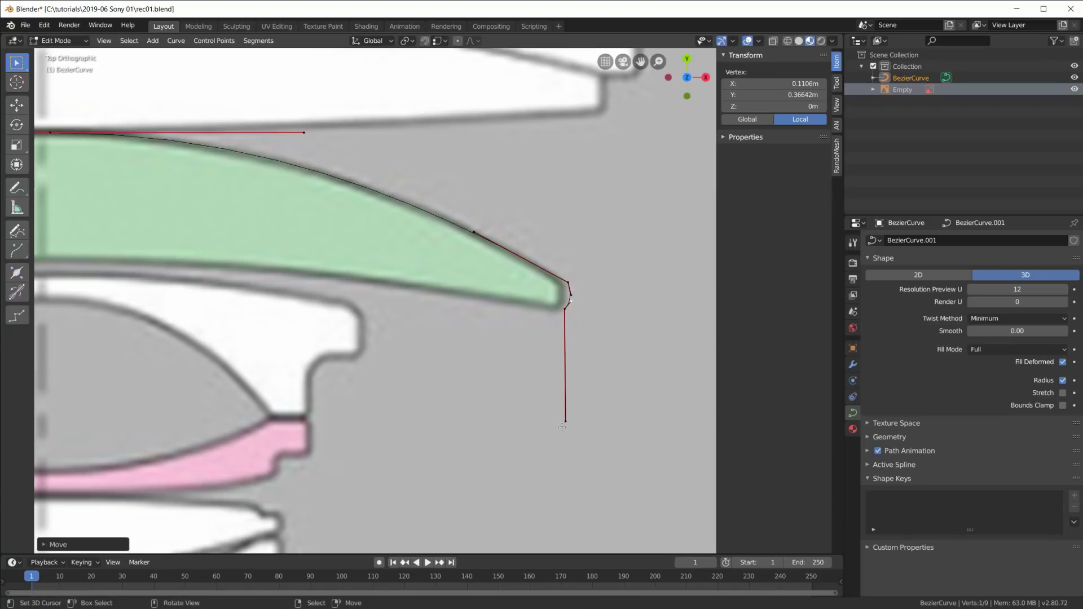
- Swing the lower corner point's other handle inward along the green element's lower edge, and select that corner point
key("g")
left_click(431, 289)
scroll(443, 274, "down", 2)
middle_click_drag(443, 274, 545, 326, "shift")
left_click(608, 358)
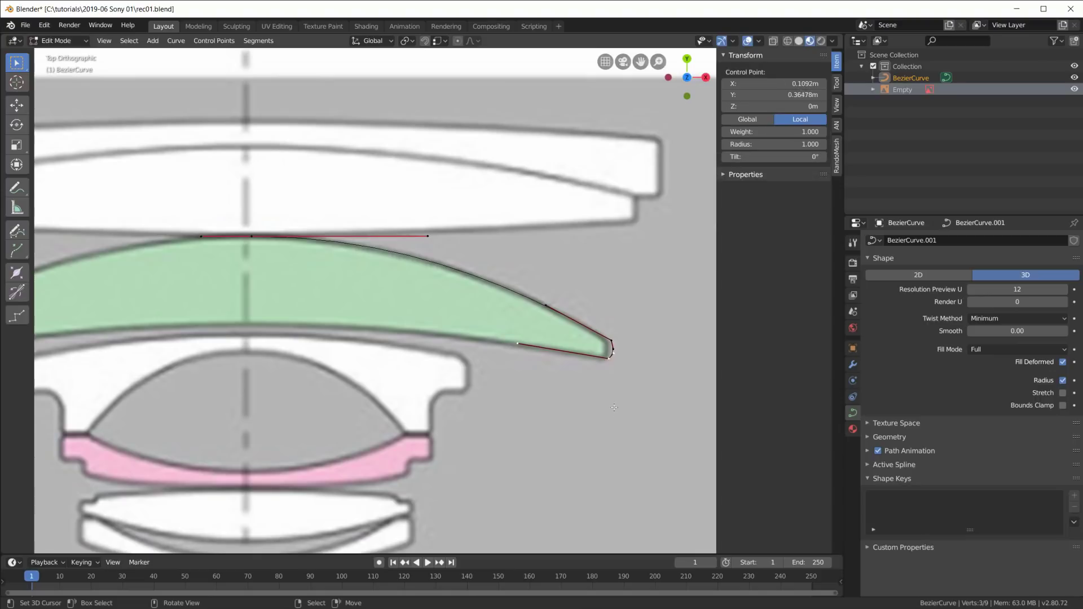
- Extrude the lower corner point to the dashed centre axis at about X 0 m, Y 0.375 m, and align the upper centre point with it
key("e")
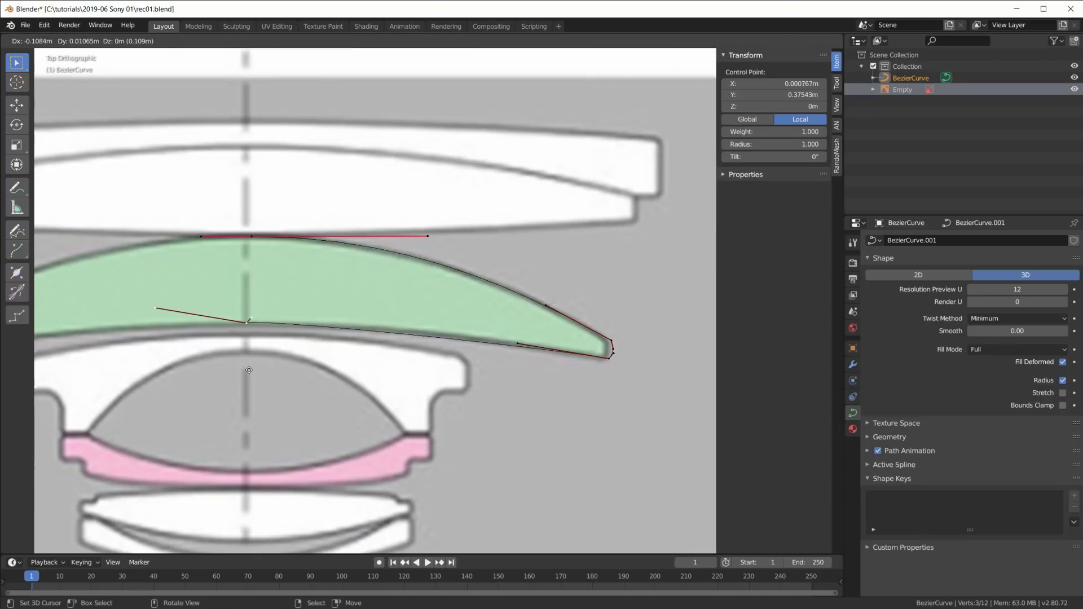
left_click(249, 372)
scroll(249, 372, "up", 2)
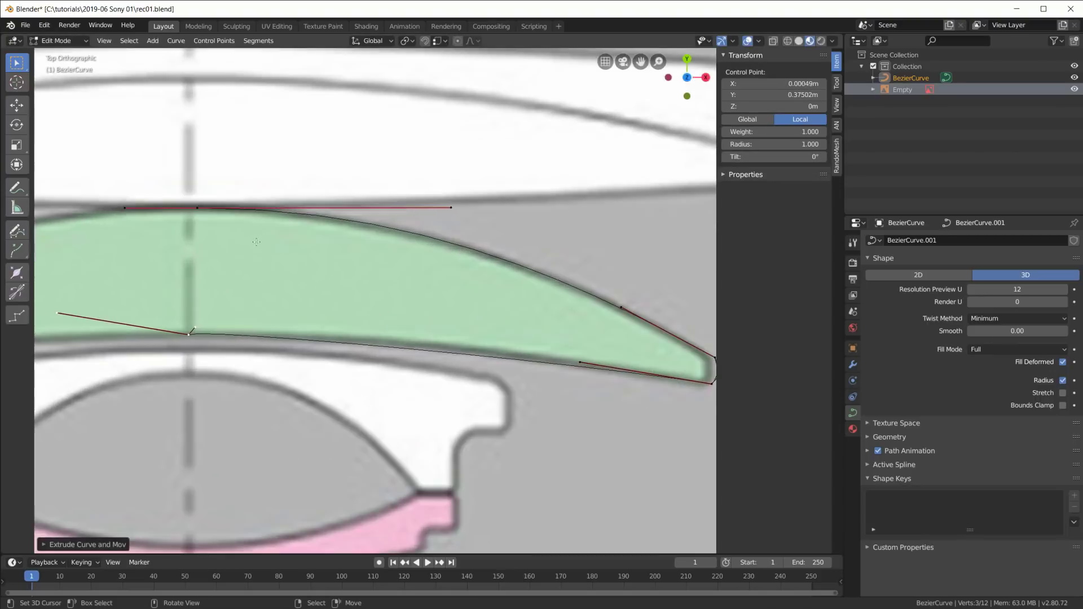
middle_click_drag(249, 369, 357, 417, "shift")
right_click(308, 257)
key("g")
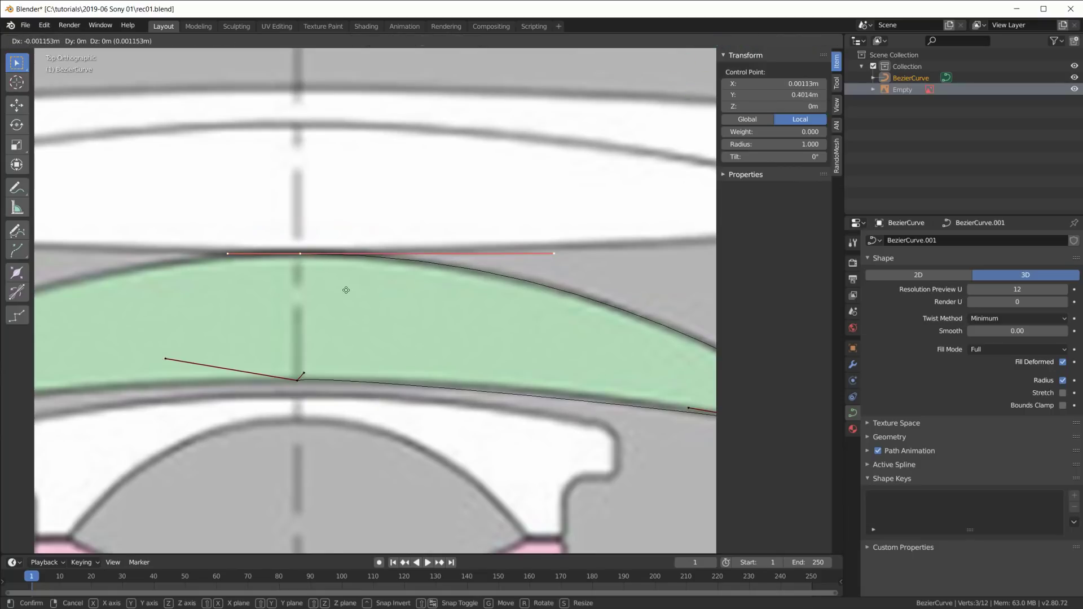
left_click(344, 290)
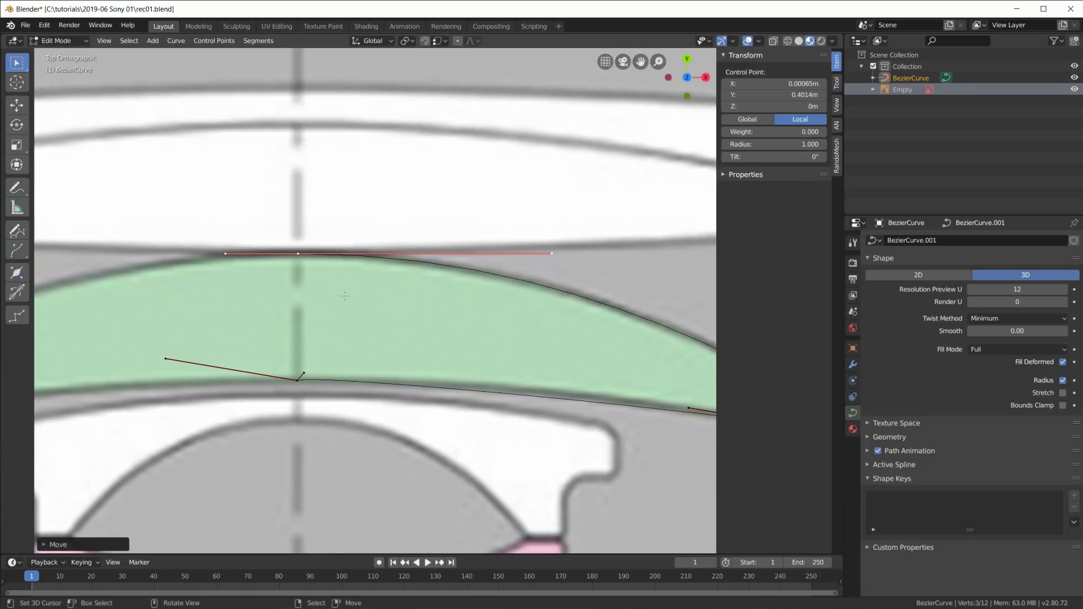
- Select both centre points of the profile and move them along X about 0.0065 m away from the axis
scroll(344, 295, "down", 4)
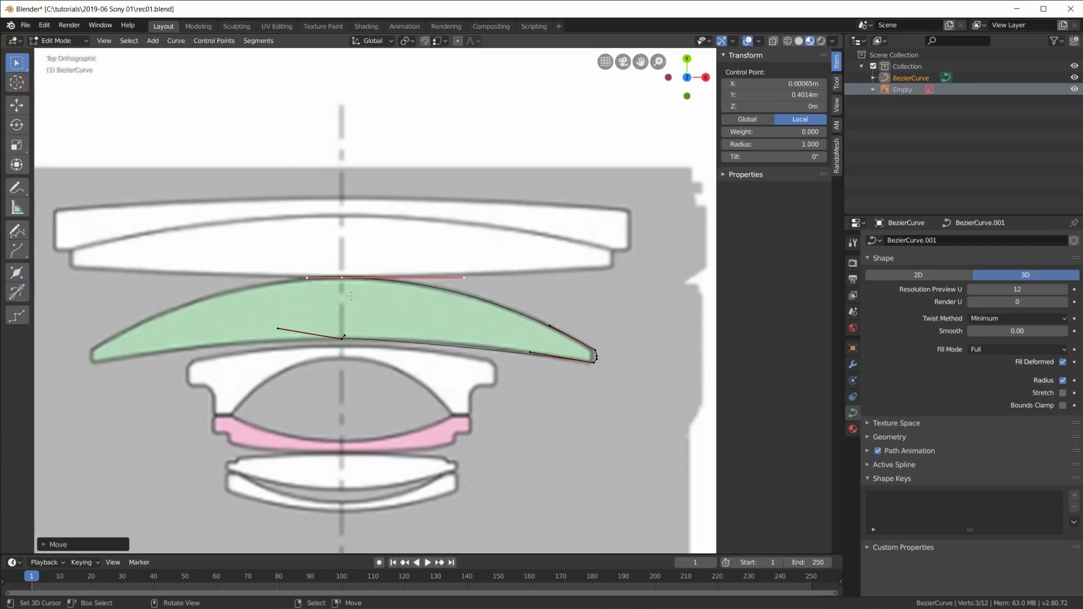
left_click(341, 278, "shift")
scroll(355, 282, "up", 2)
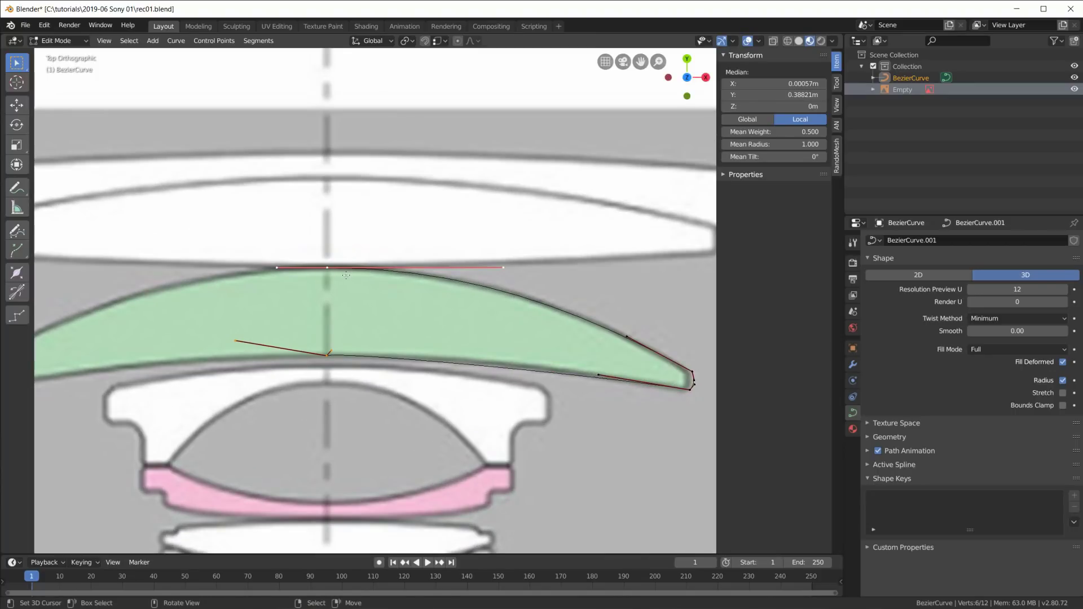
scroll(350, 303, "up", 1)
key("g")
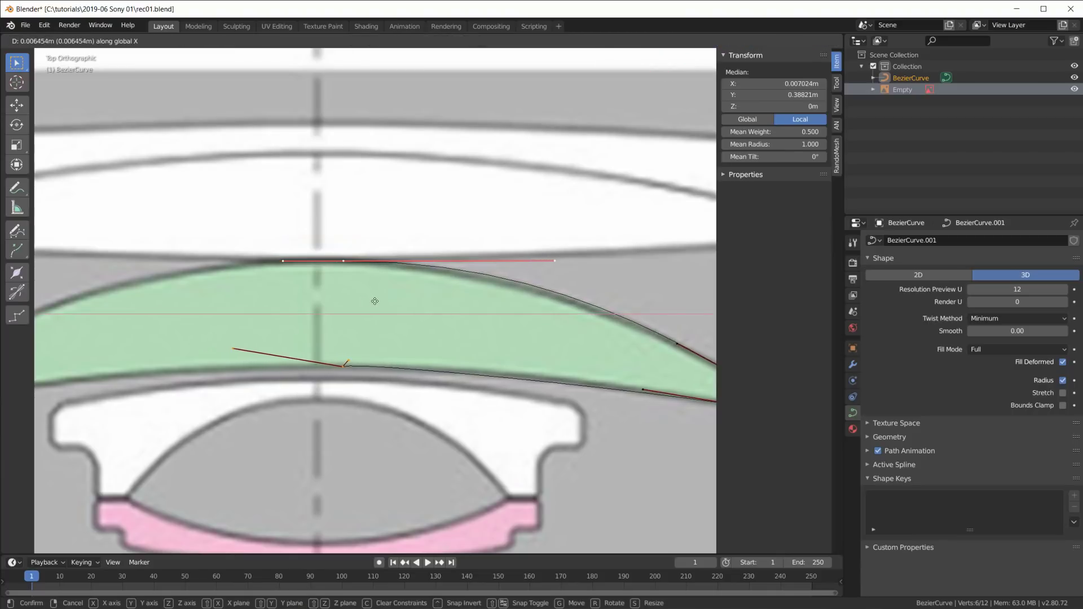
left_click(437, 321)
scroll(438, 321, "down", 1)
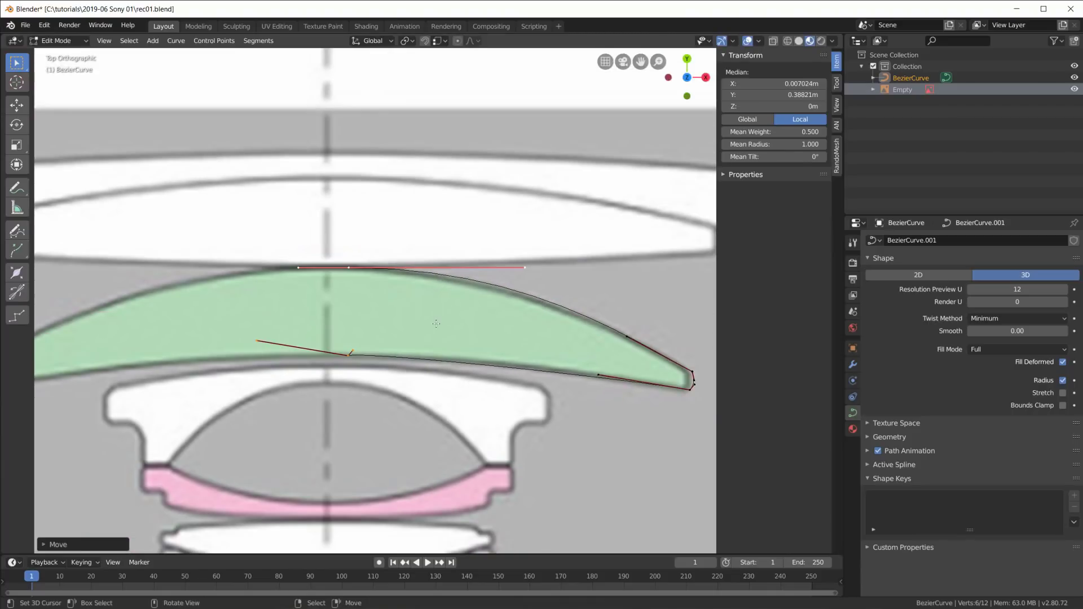
- Add a Mirror modifier across the X axis to the green element's half profile
left_click(852, 365)
left_click(943, 240)
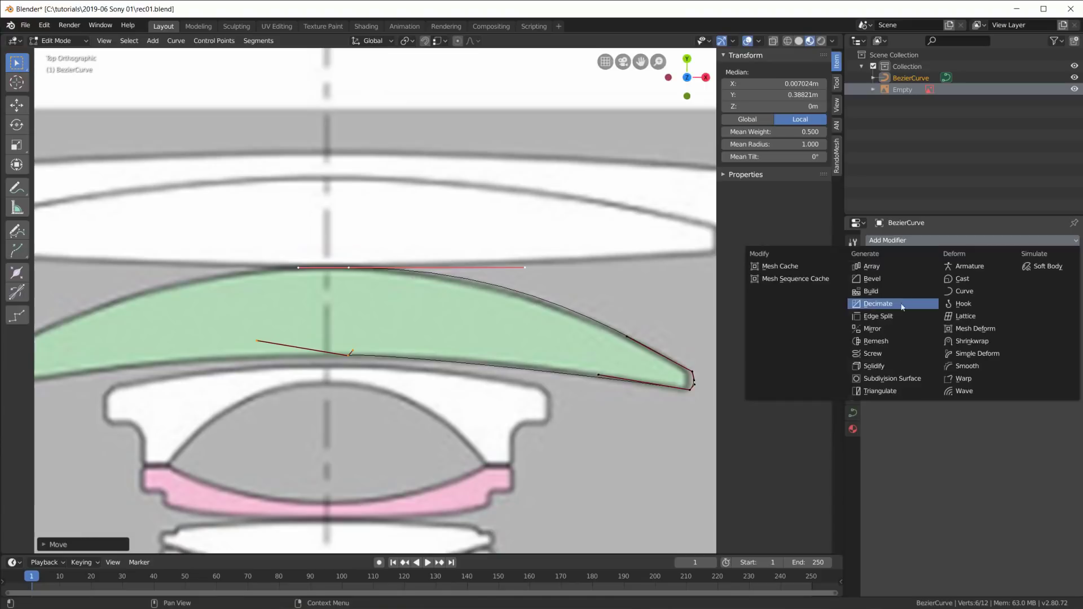
left_click(884, 329)
scroll(518, 320, "down", 2)
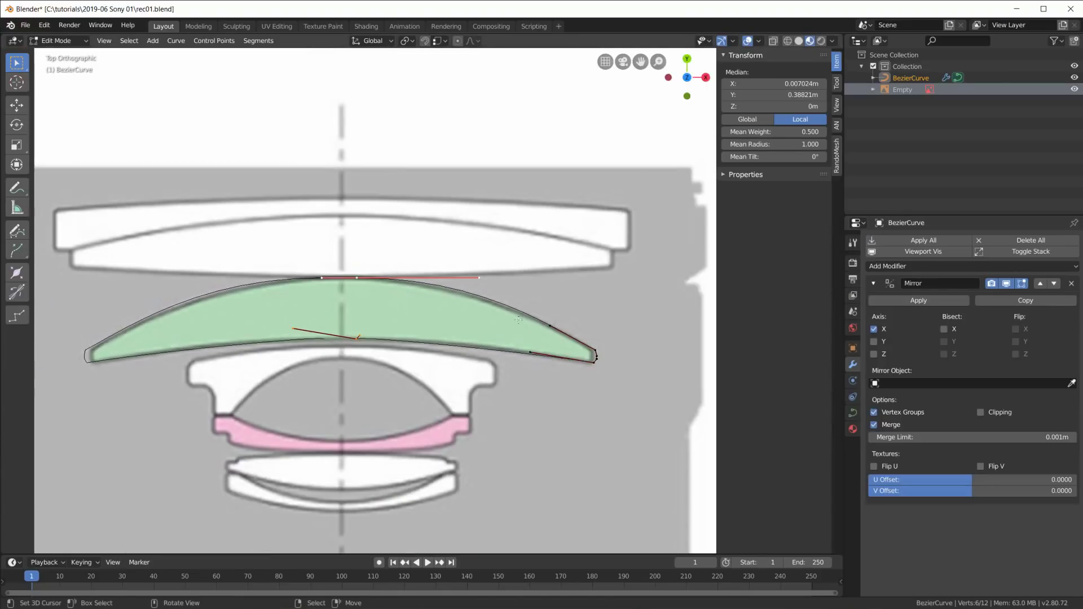
middle_click_drag(518, 320, 564, 331, "shift")
scroll(363, 271, "up", 5)
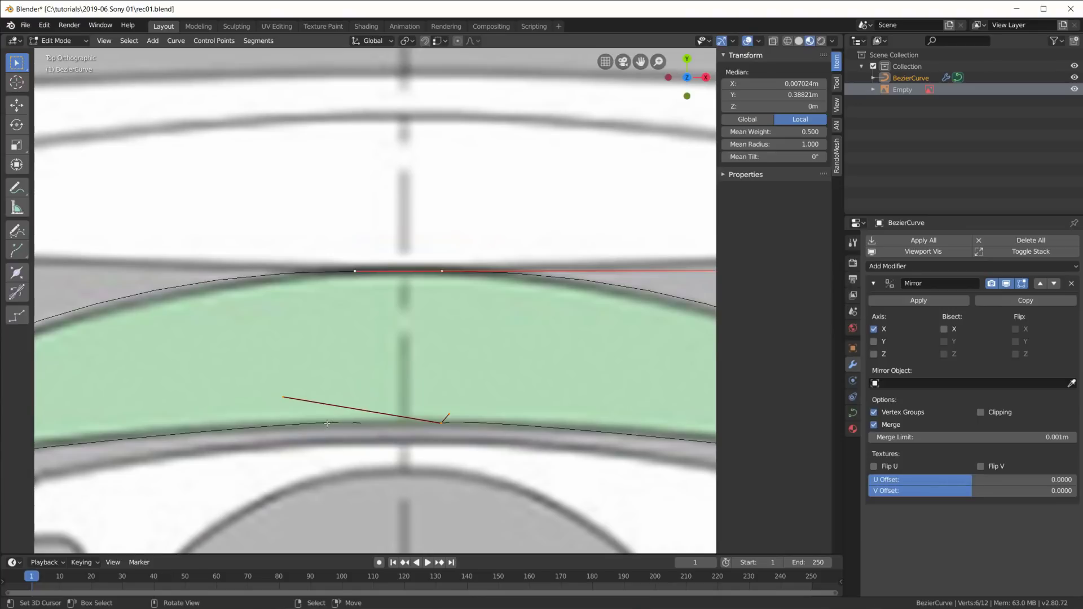
scroll(327, 424, "down", 3)
scroll(327, 424, "up", 2)
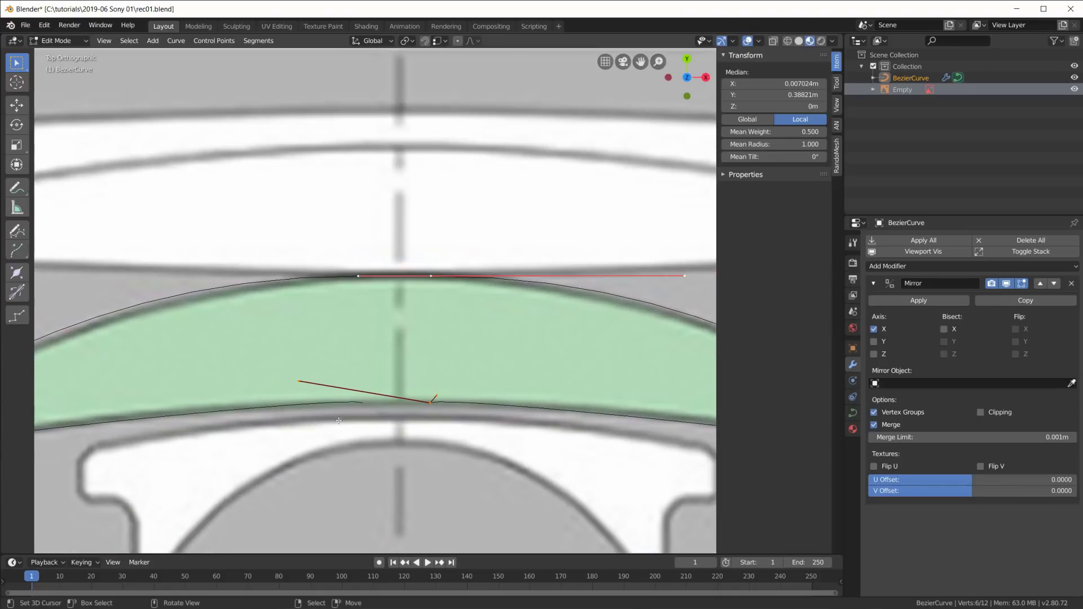
- Hide the reference image, and rotate and extend the lower centre point's short handle outward to about X 0.027 m, Y 0.375 m
left_click(1074, 89)
scroll(463, 418, "up", 1)
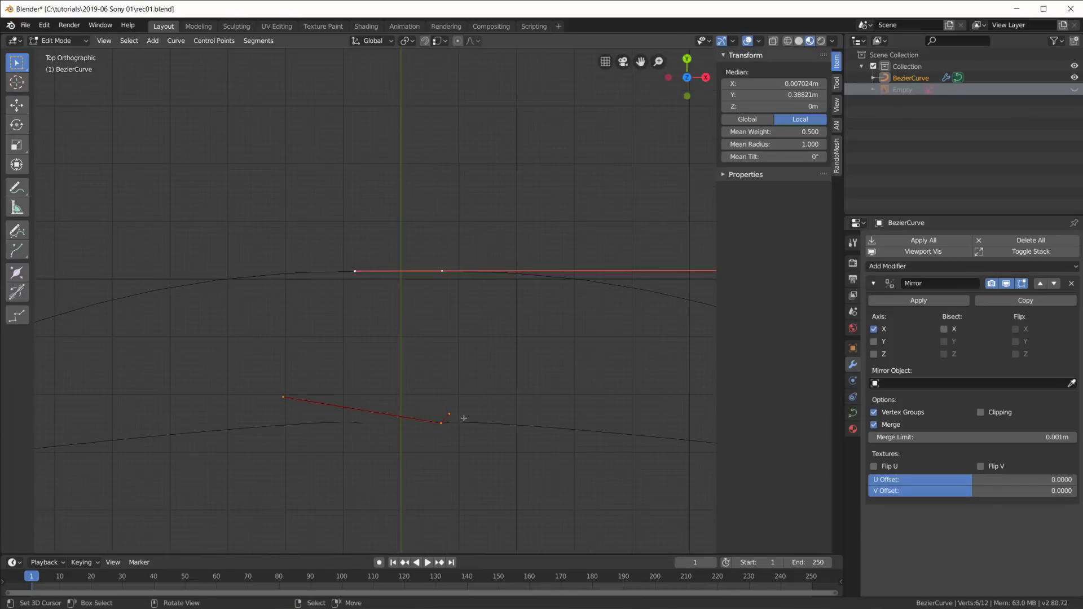
left_click(449, 414)
key("r")
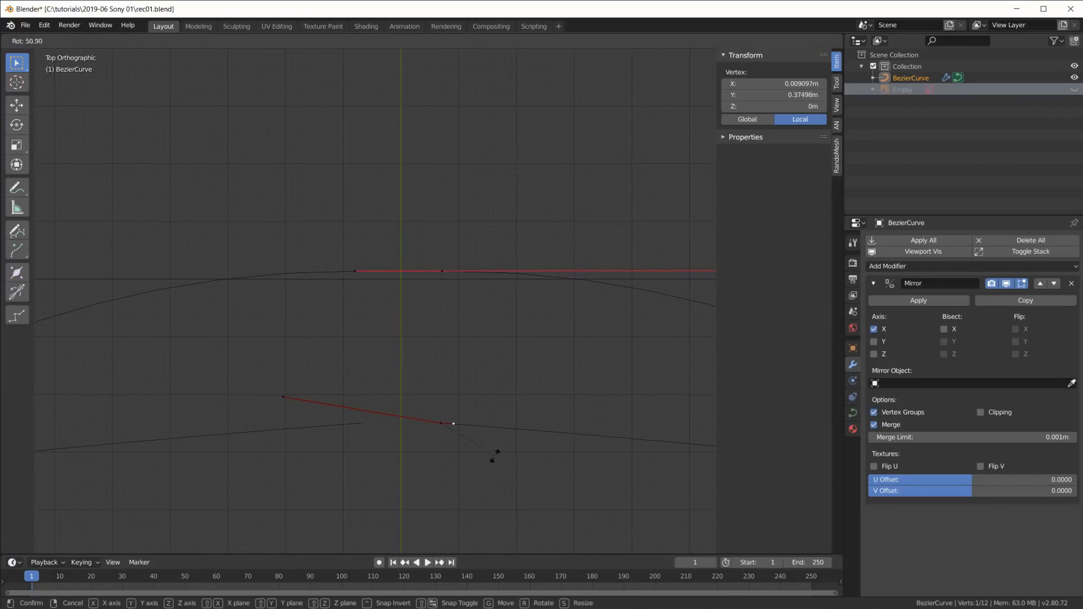
left_click(497, 454)
key("g")
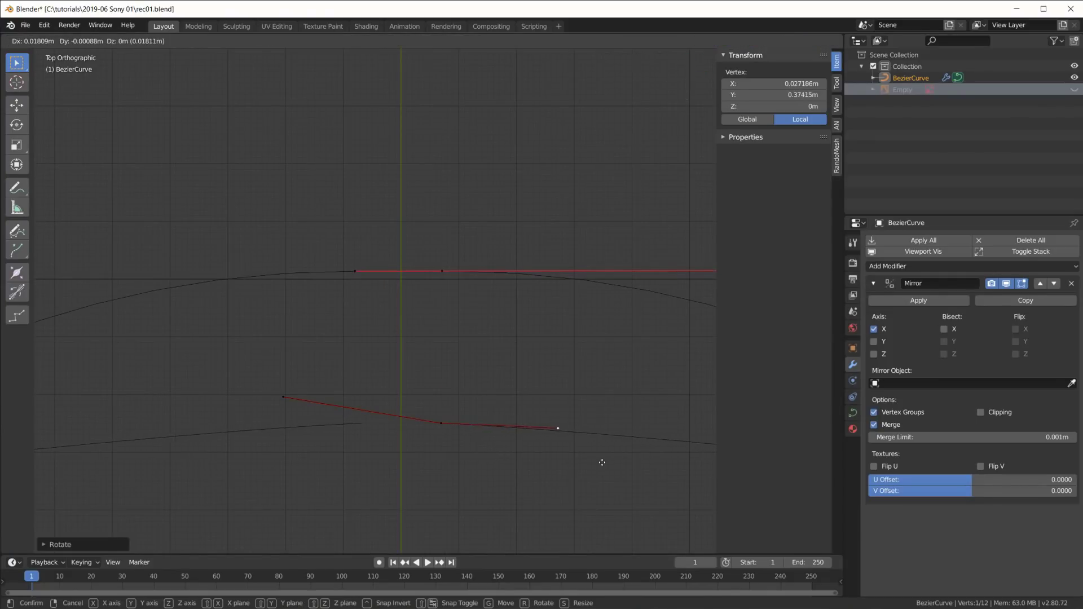
left_click(603, 459)
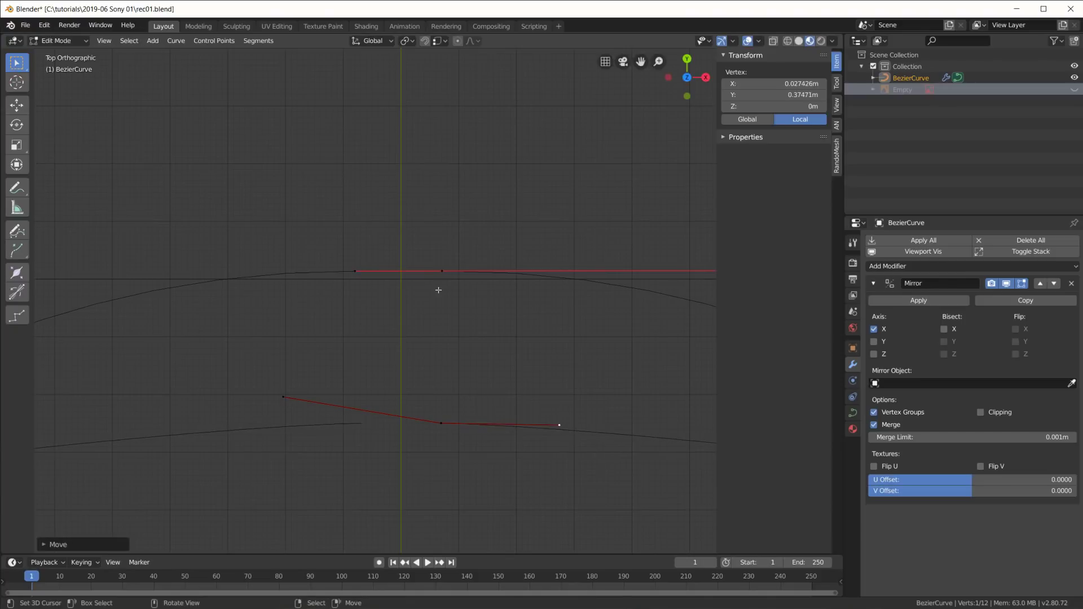
- Enable Clipping on the Mirror modifier and move both centre points along X onto the axis at 0 m
left_click(441, 271)
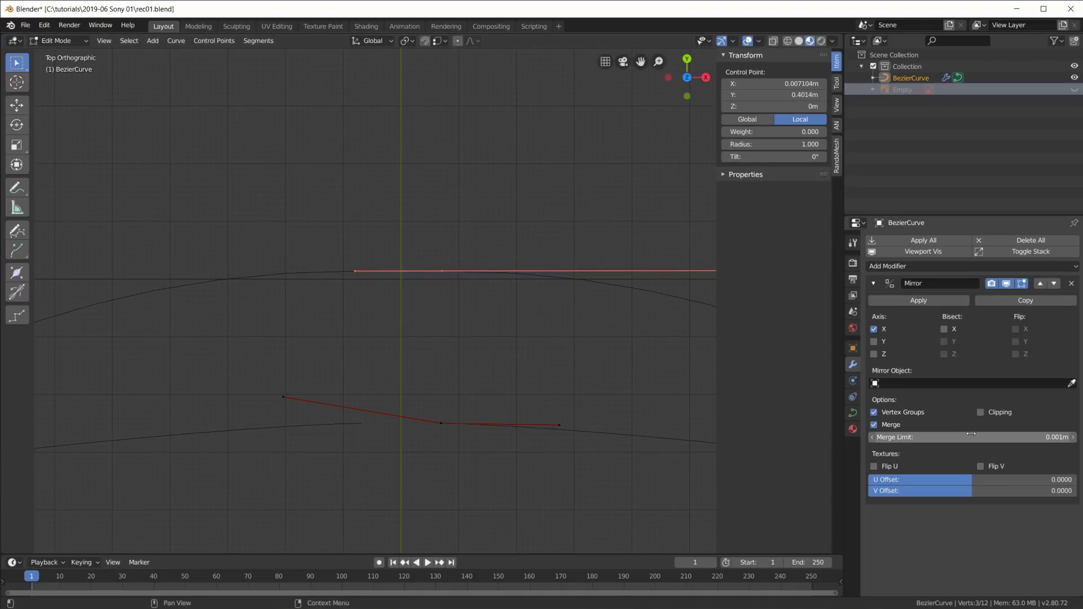
left_click(441, 423)
left_click(441, 271, "shift")
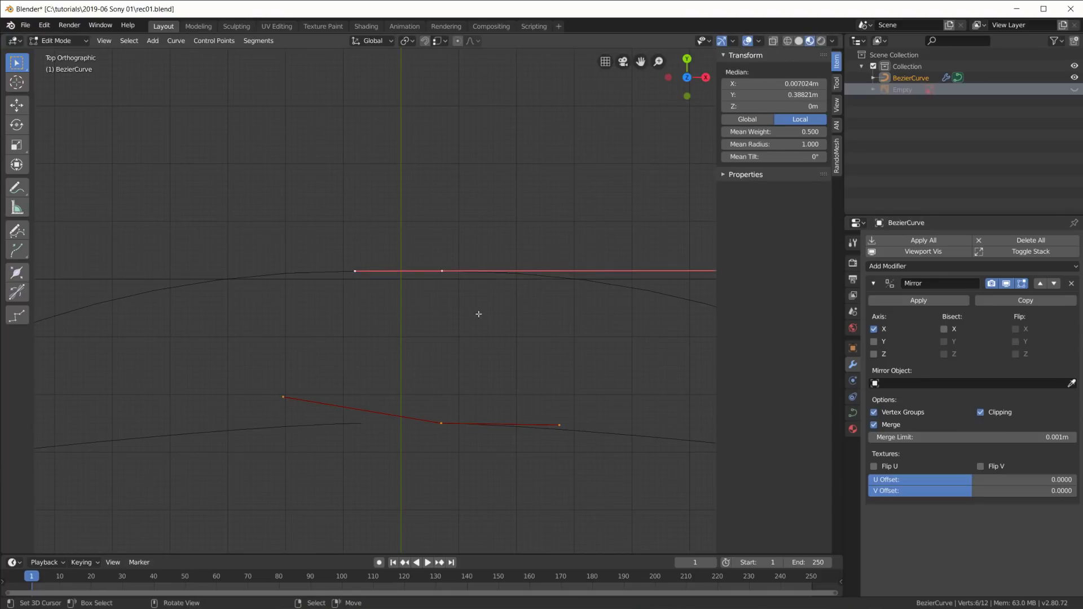
key("g")
key("x")
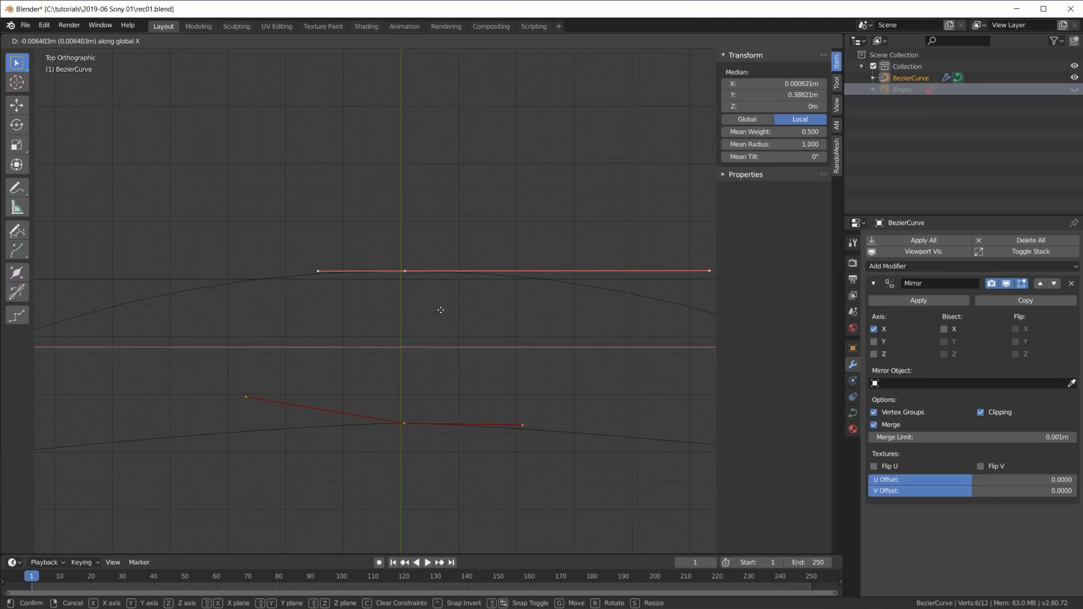
left_click(433, 310)
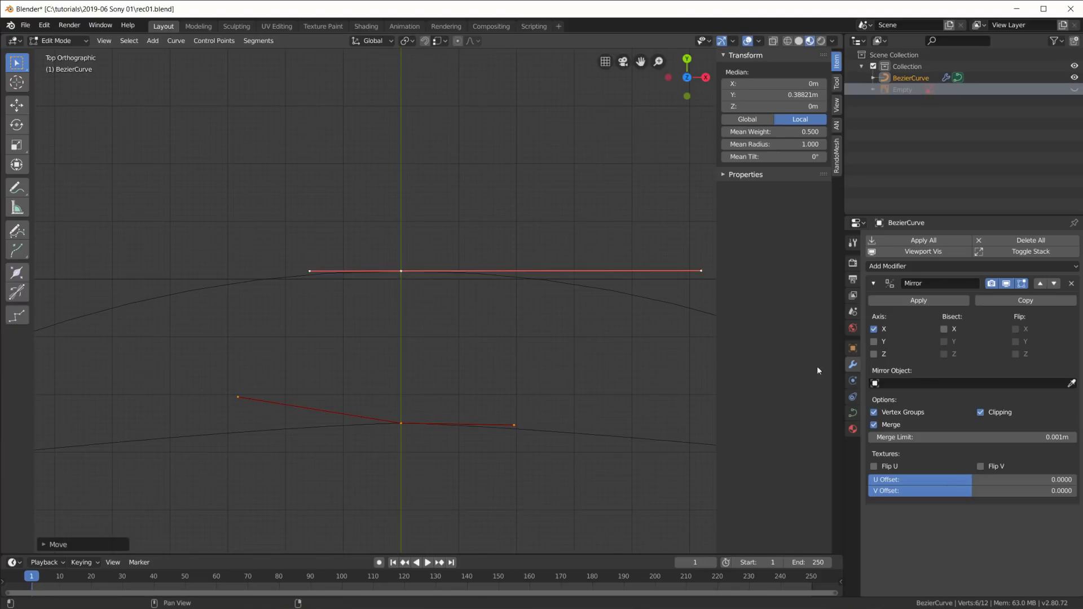
- Return to Object Mode and remove the Mirror modifier, leaving only the half profile
key("Tab")
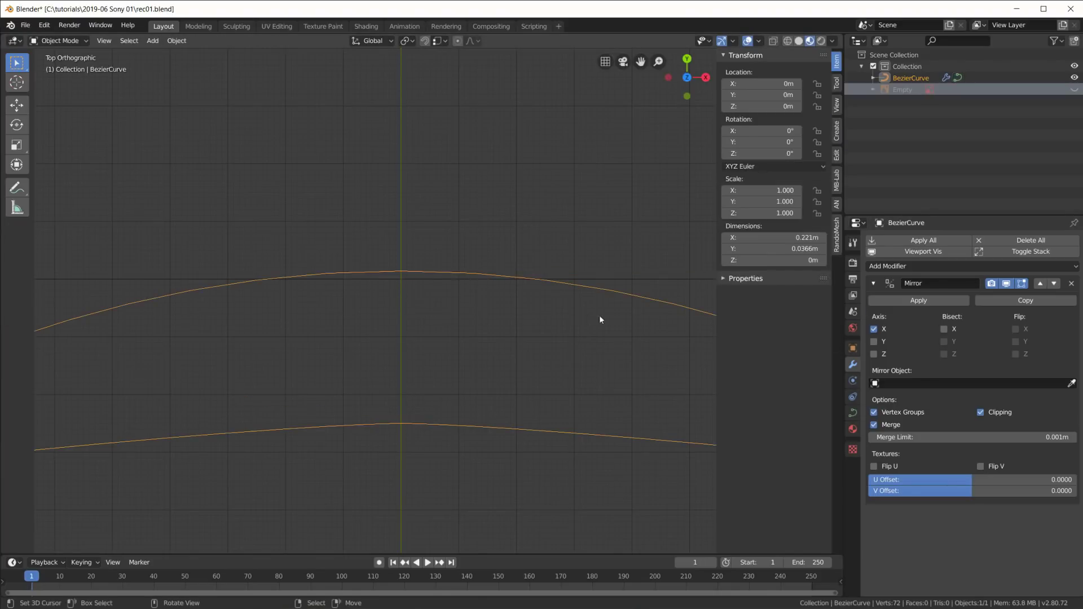
left_click(1071, 283)
scroll(569, 370, "down", 3)
middle_click_drag(618, 376, 511, 323, "shift")
scroll(328, 282, "down", 3)
middle_click_drag(327, 280, 424, 313, "shift")
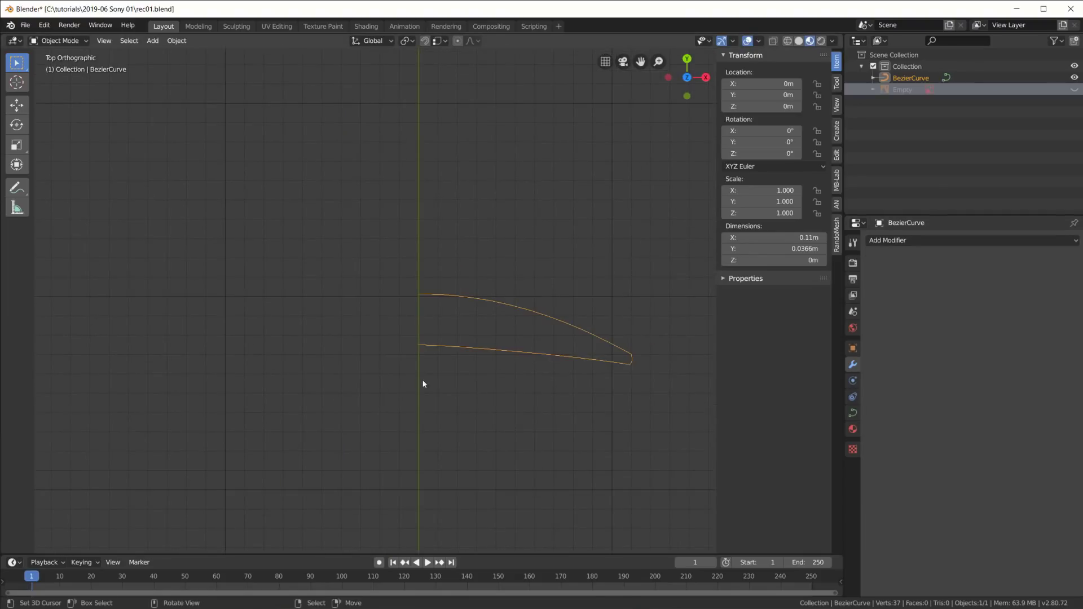
middle_click_drag(476, 377, 242, 365)
key("KP_7")
scroll(360, 426, "up", 3)
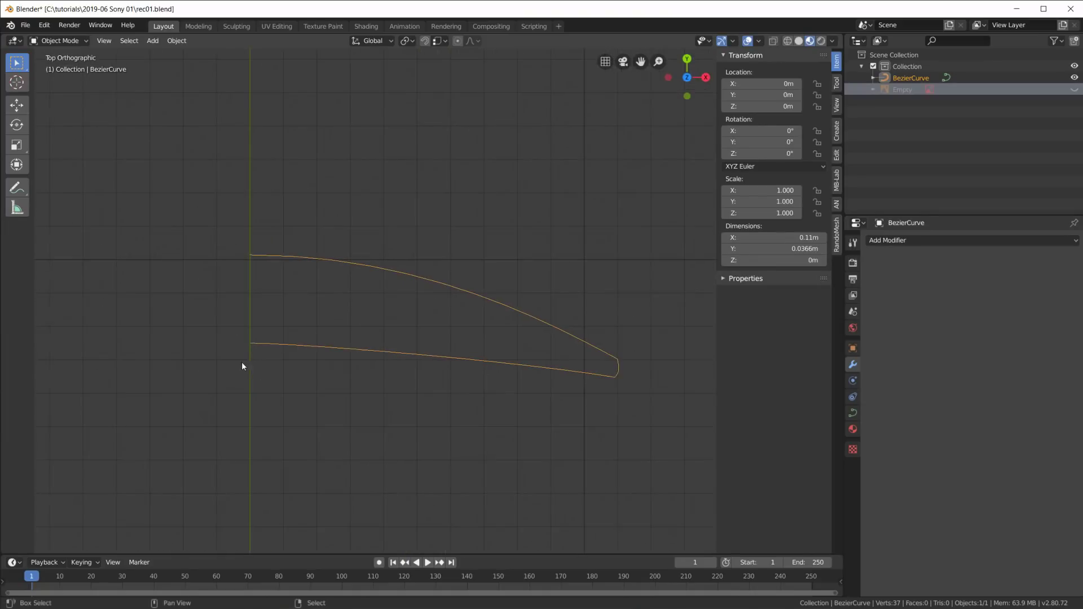
- Show the reference image and refit the profile's lower edge, lengthening the centre handle and moving the corner handle to about X 0.068 m, Y 0.371 m
left_click(1074, 89)
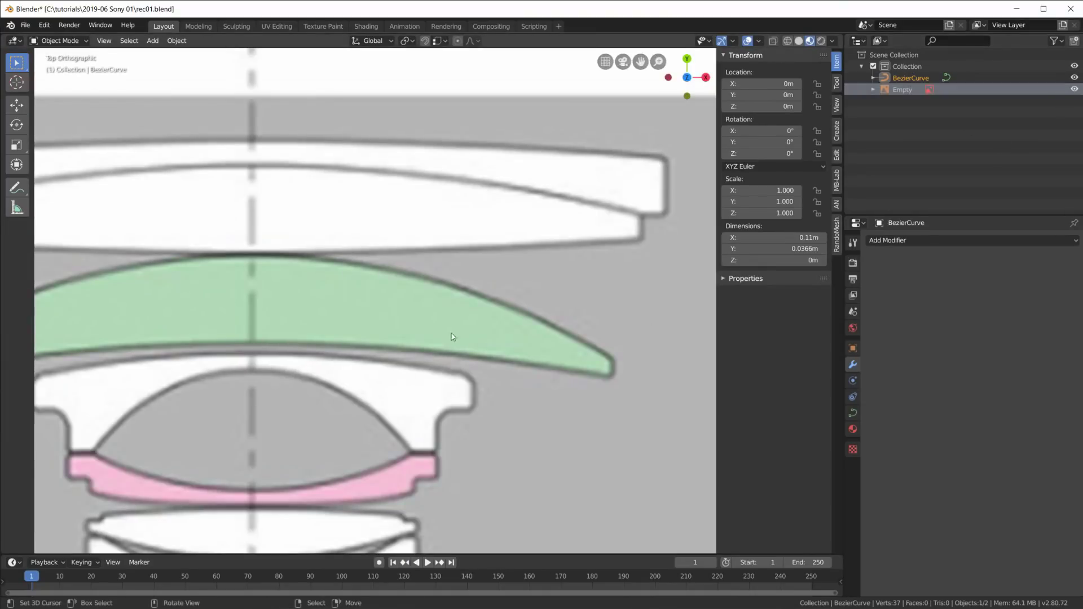
left_click(919, 78)
key("Tab")
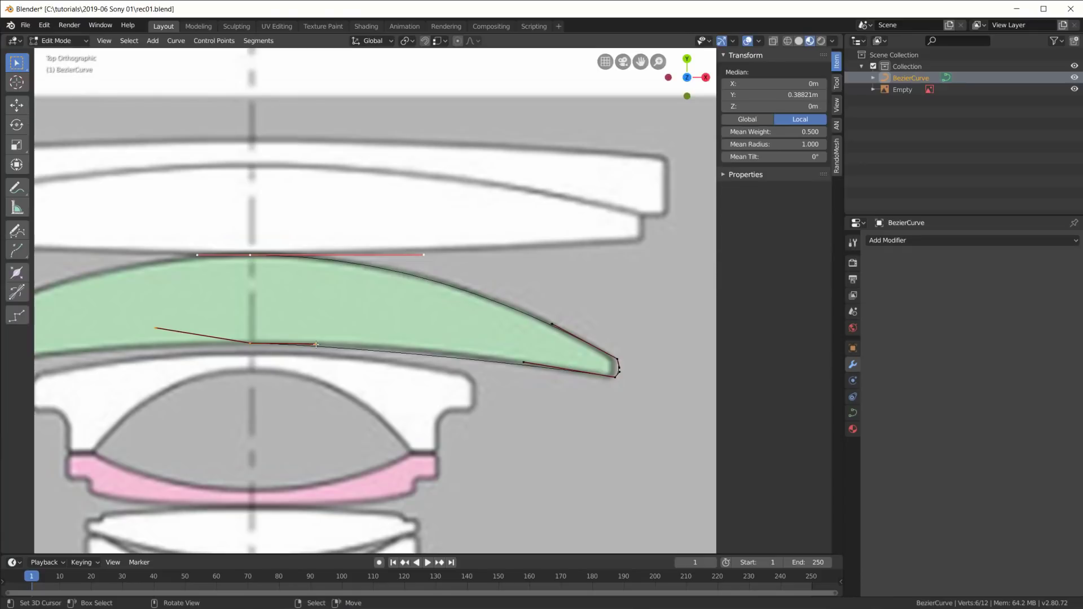
left_click(316, 345)
key("g")
left_click(417, 339)
right_click(528, 364)
key("g")
left_click(483, 358)
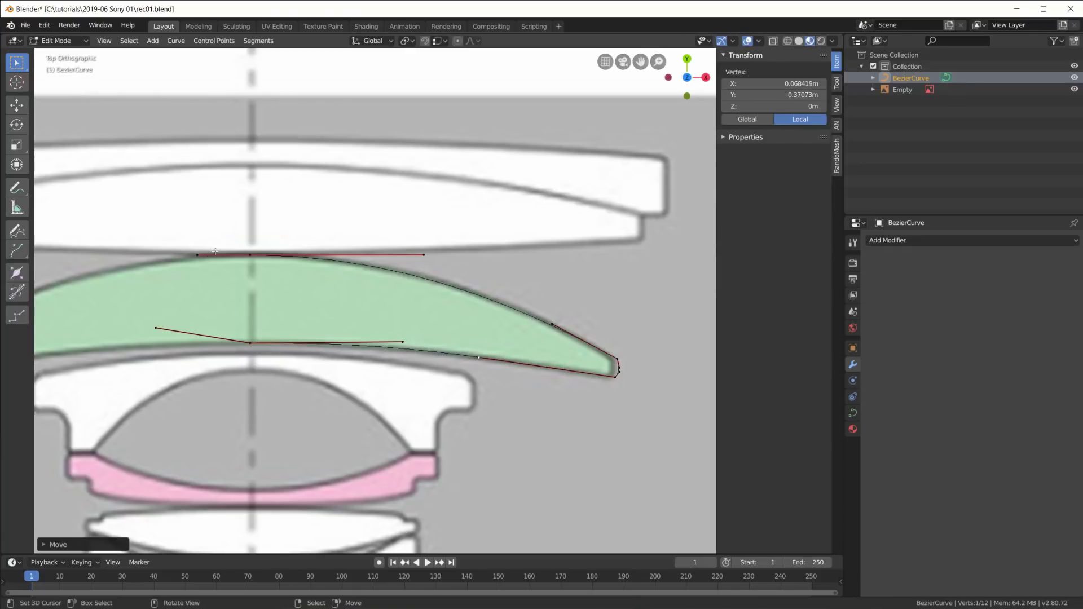
- Leave Edit Mode and add a Screw modifier to the half profile, revolving it around the Y axis
key("Tab")
scroll(458, 276, "down", 3)
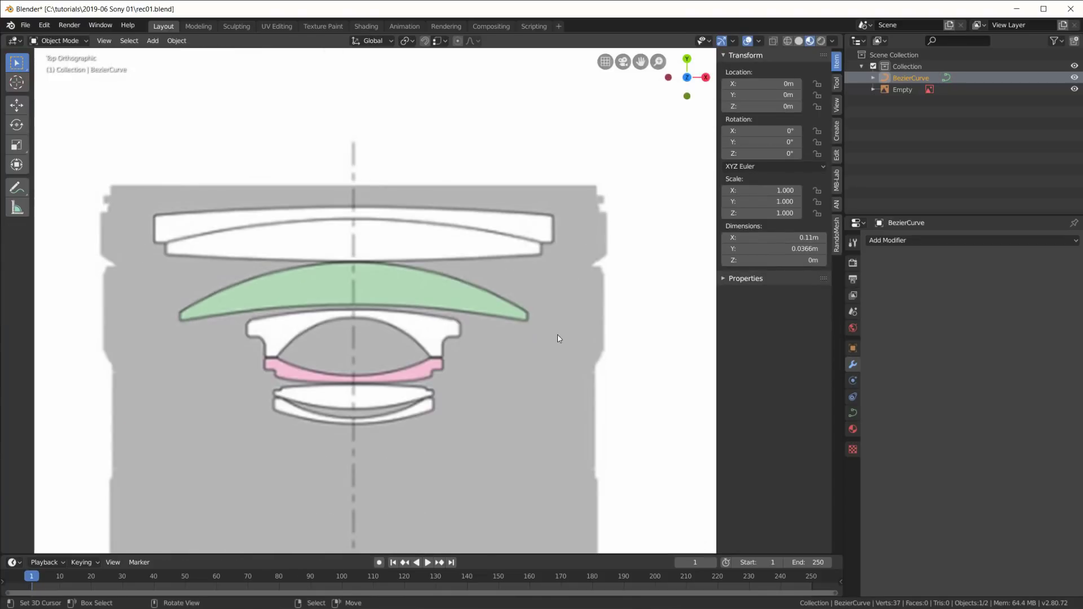
middle_click_drag(558, 336, 587, 327)
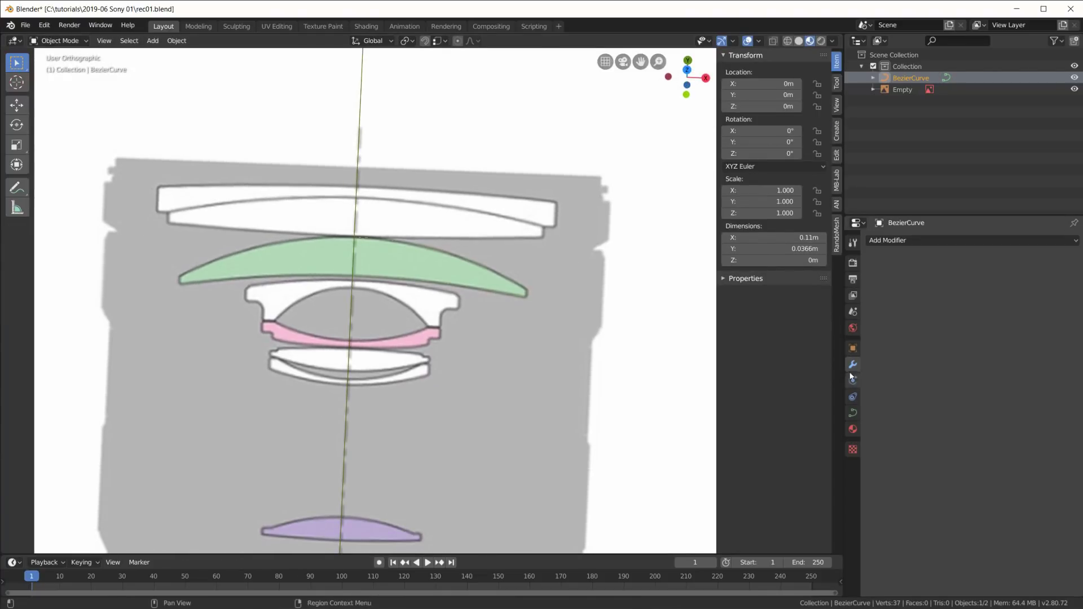
left_click(905, 242)
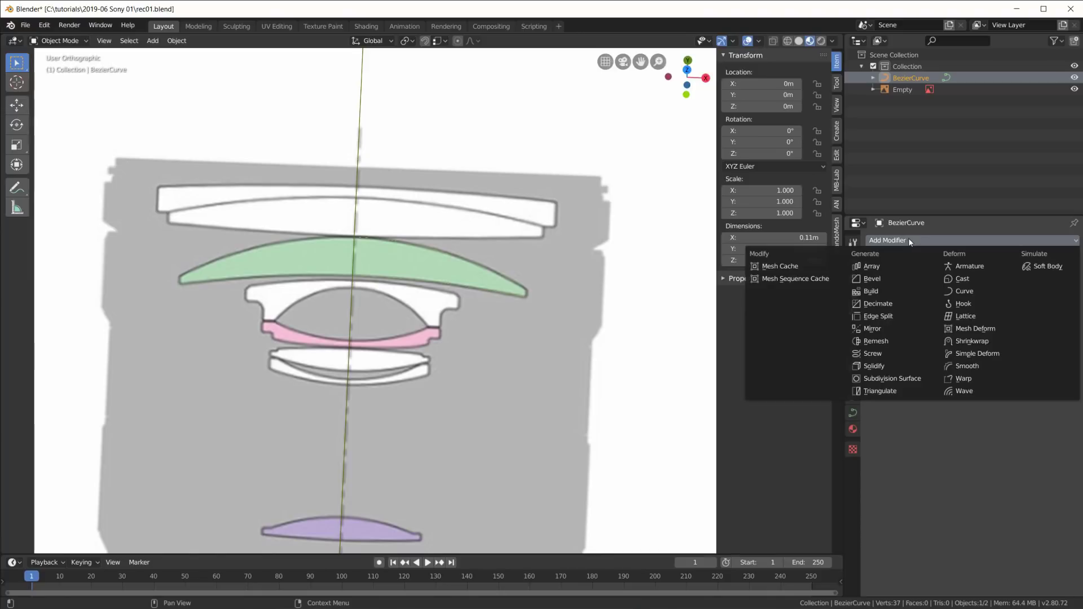
left_click(910, 355)
left_click(916, 316)
left_click(911, 342)
- Set the Screw modifier's viewport Steps to 64
middle_click_drag(361, 254, 524, 339)
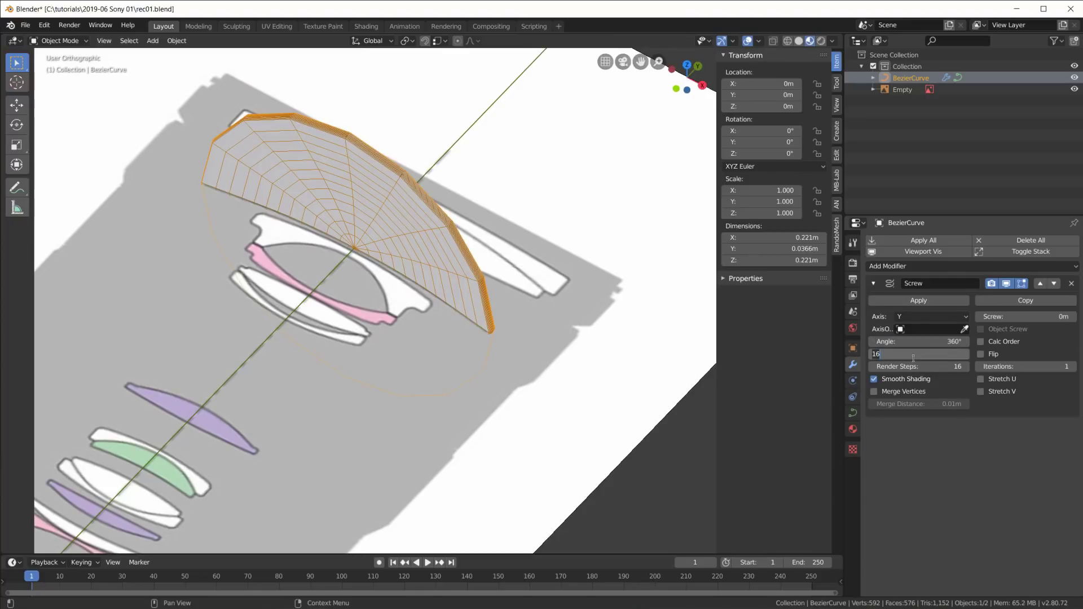
key("Return")
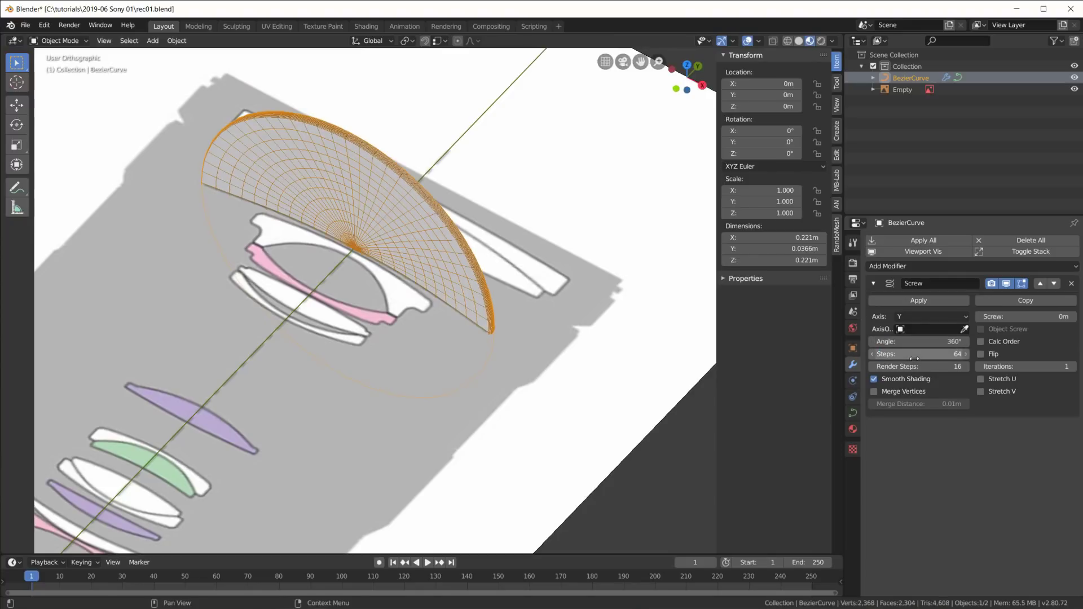
middle_click_drag(482, 249, 515, 285)
scroll(667, 361, "up", 2)
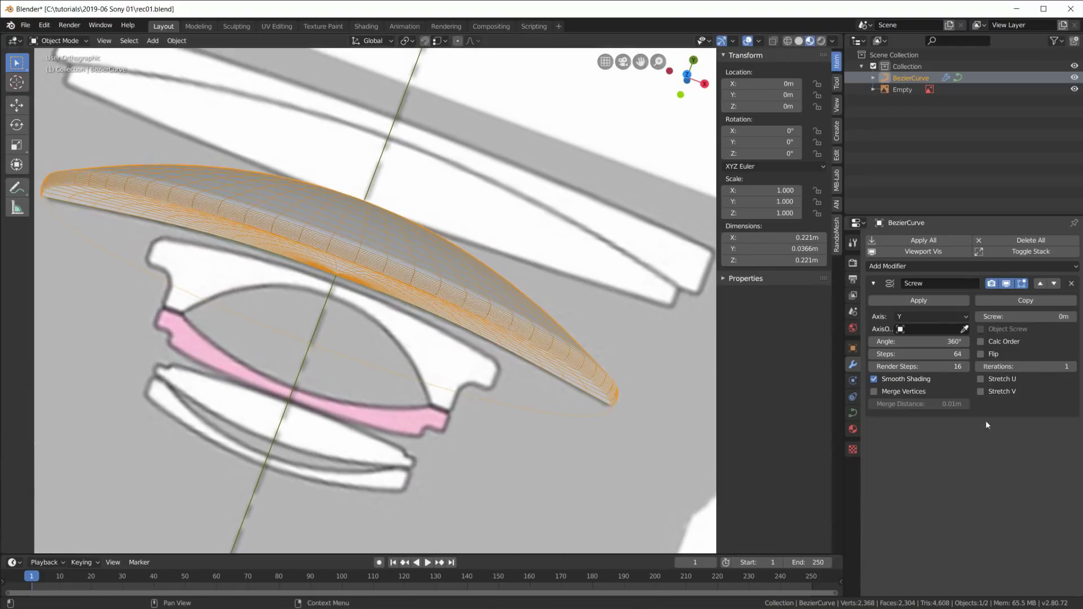
- Set the curve's Resolution Preview U to 32 and check the revolved element from below and from the top view
left_click(854, 413)
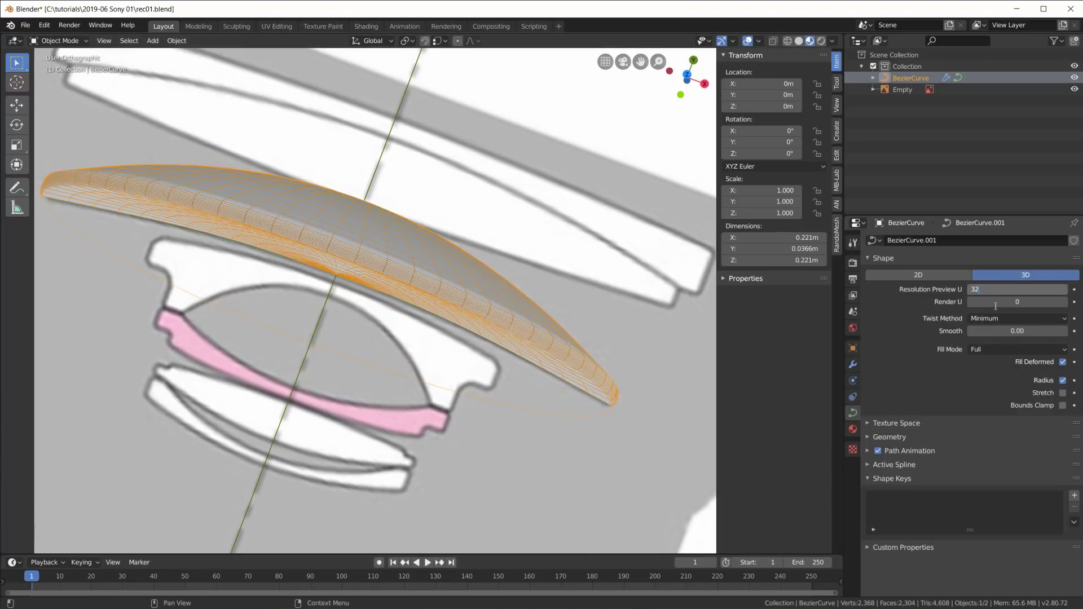
key("Return")
middle_click_drag(583, 299, 488, 77)
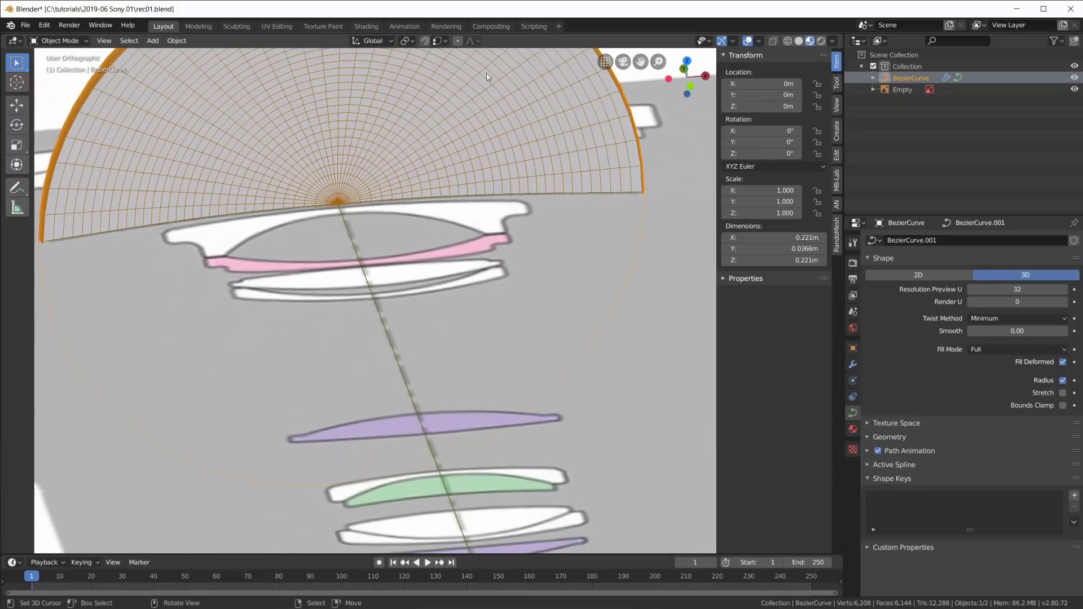
middle_click_drag(423, 198, 390, 227)
scroll(493, 239, "down", 4)
key("KP_7")
scroll(389, 243, "up", 3)
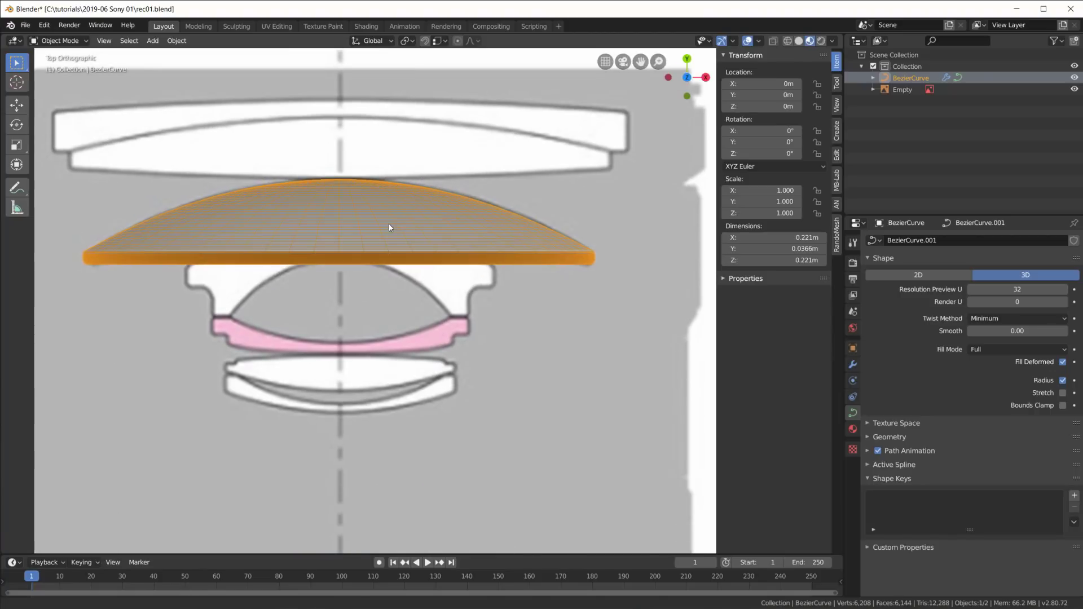
- Duplicate the whole half profile in Edit Mode and move the copy about 0.037 m up along Y, over the next element
key("Tab")
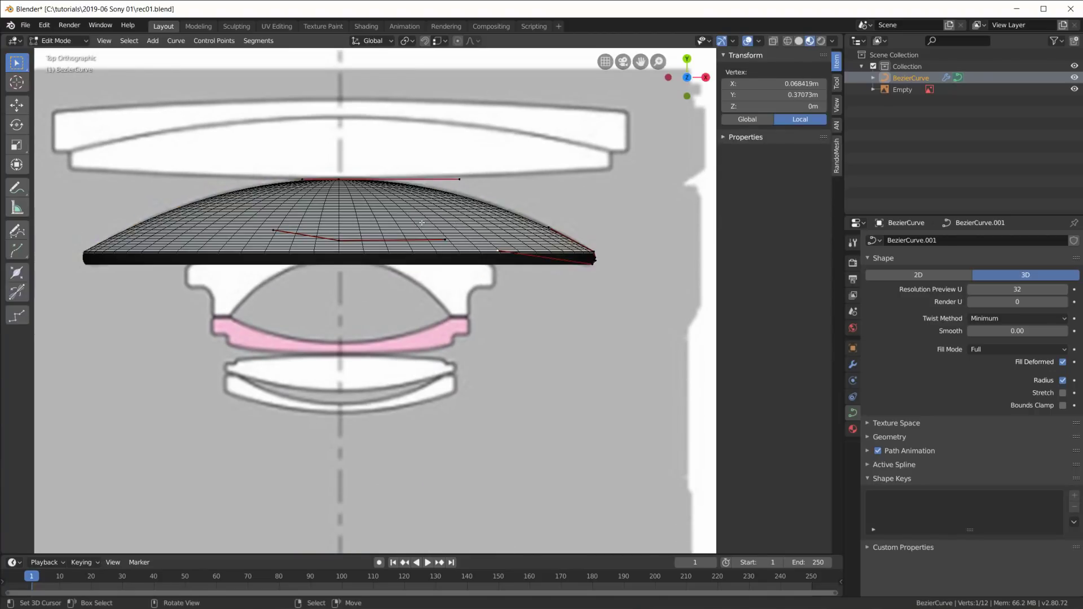
key("a")
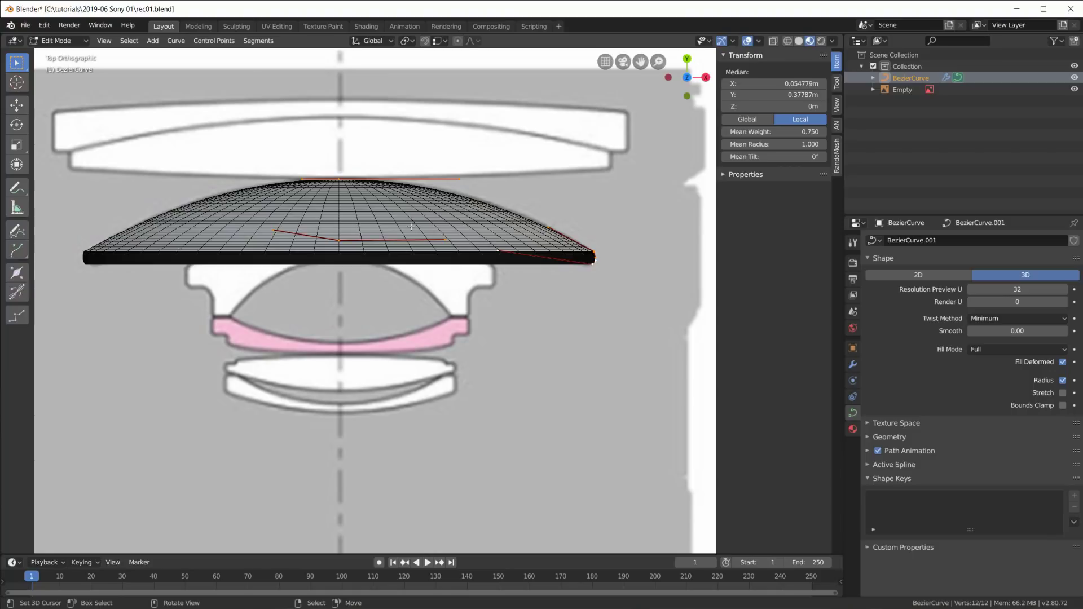
key("g")
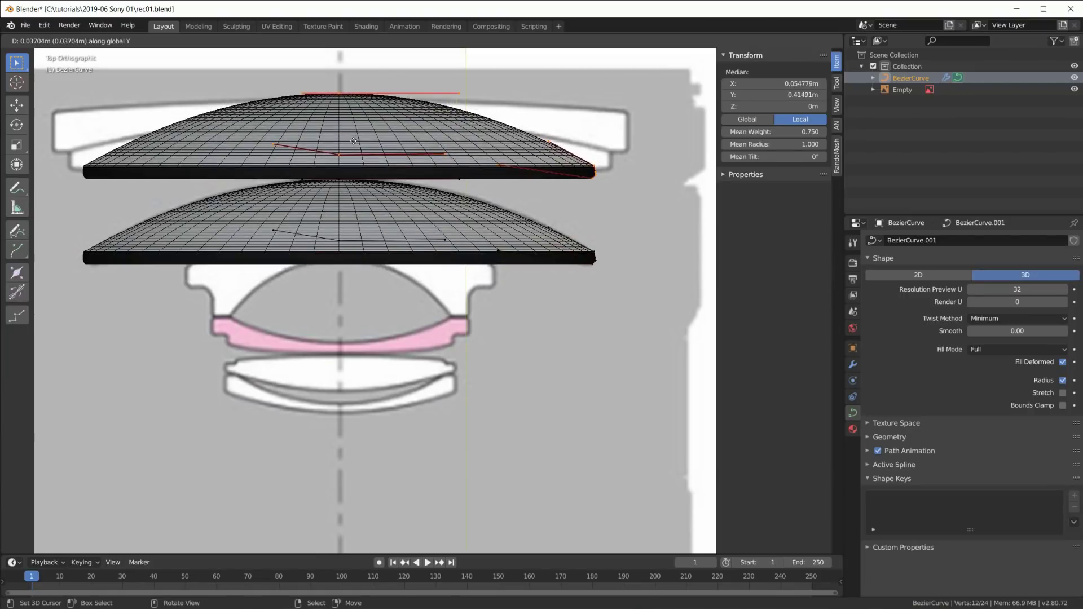
left_click(353, 140)
- Lower the copied profile's top centre point along Y to about Y 0.428 m
middle_click_drag(400, 99, 395, 217, "shift")
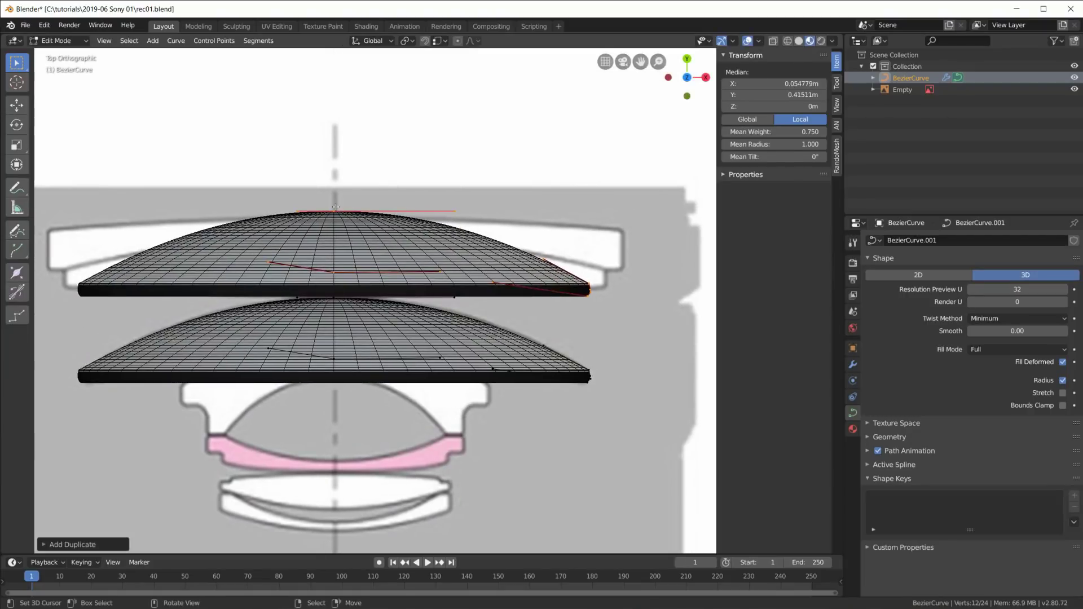
key("g")
key("y")
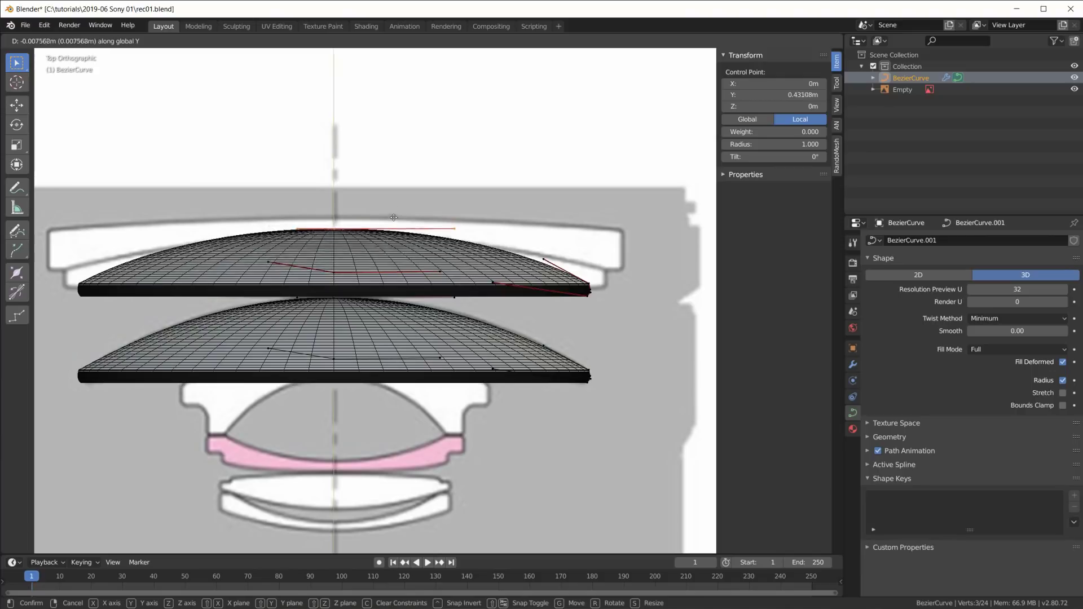
left_click(416, 228)
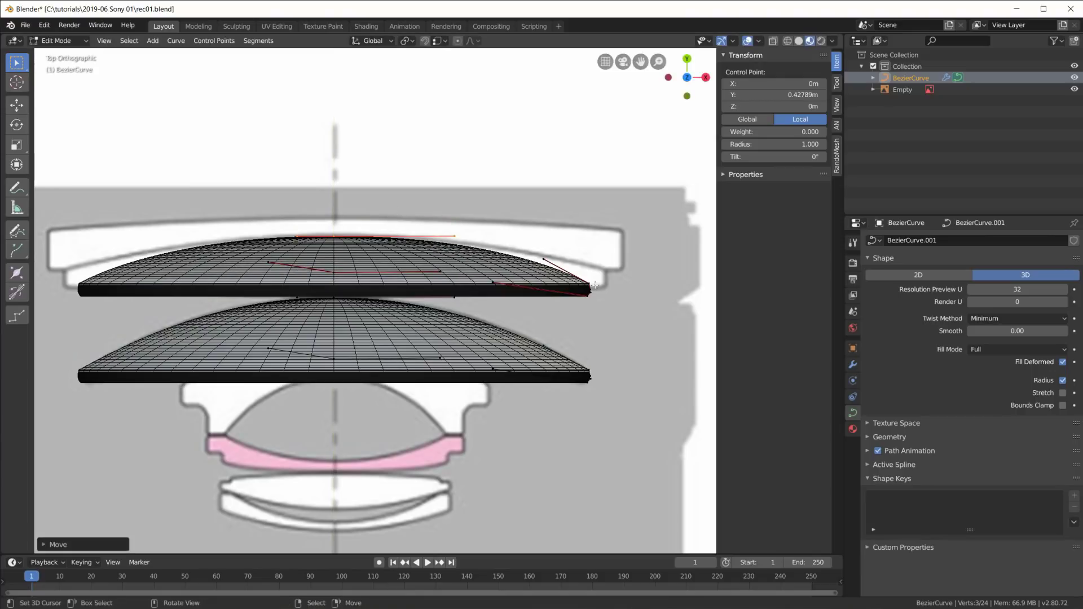
- Move the copied profile's outer rim points outward and up towards the upper element's outline, and leave Edit Mode
key("alt+a")
key("b")
left_click_drag(571, 279, 608, 301)
key("g")
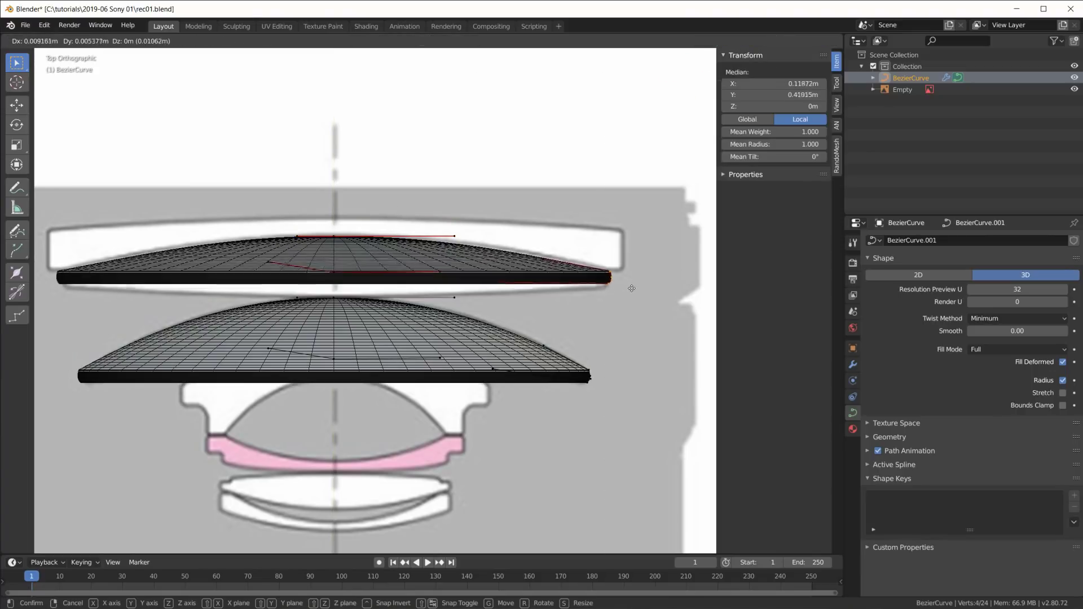
left_click(622, 292)
key("Tab")
- Display the Screw modifier settings and examine both revolved elements along the lens's reference image
middle_click_drag(541, 387, 472, 349)
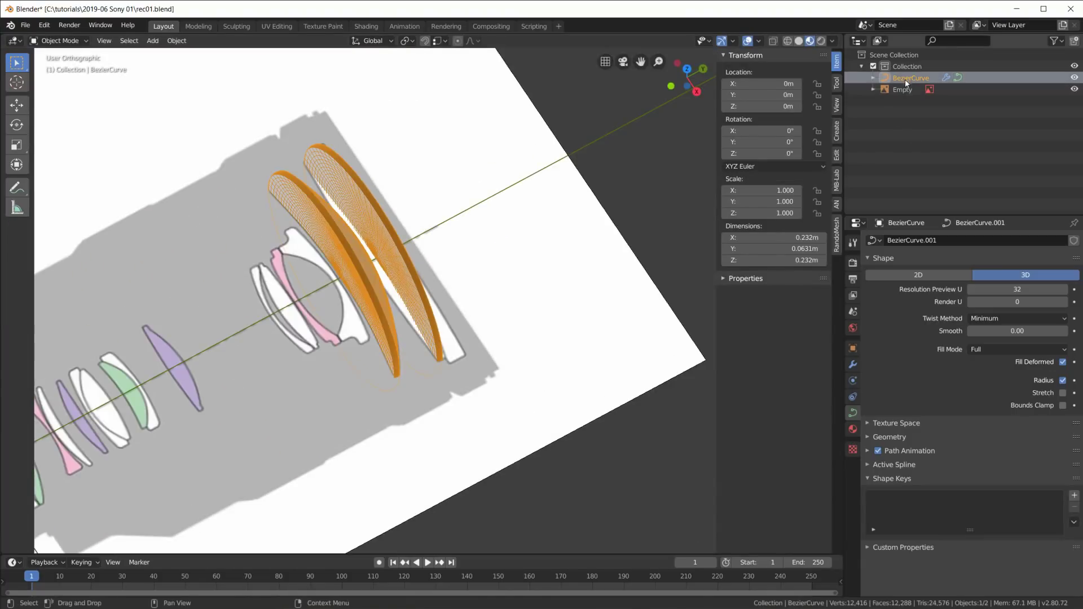
middle_click_drag(378, 304, 511, 299)
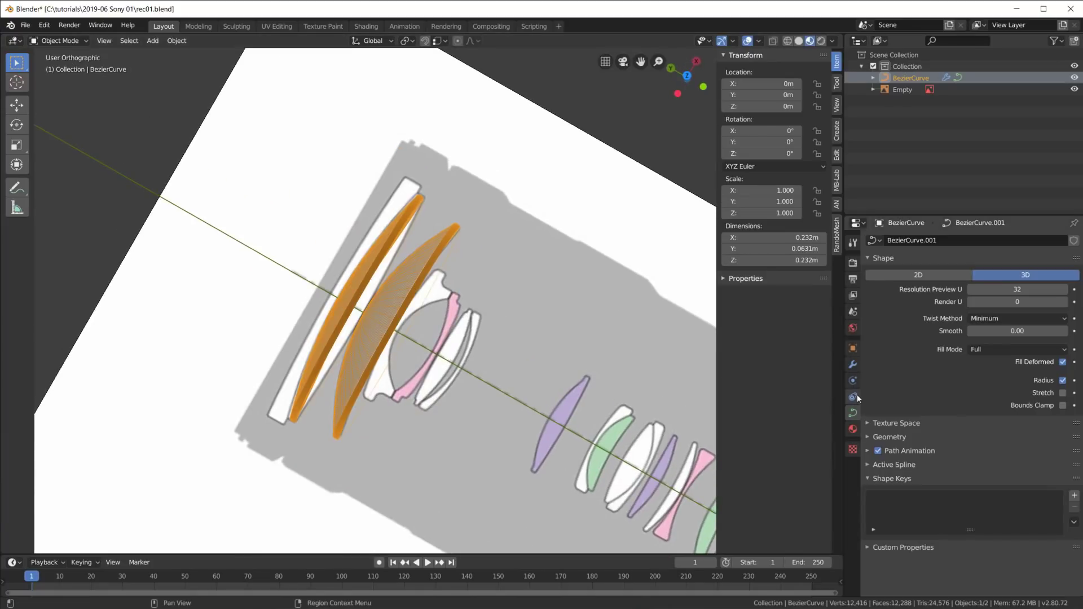
left_click(852, 365)
scroll(470, 349, "up", 3)
middle_click_drag(471, 350, 502, 338)
scroll(377, 319, "down", 3)
scroll(377, 320, "down", 2)
scroll(377, 320, "up", 2)
middle_click_drag(364, 396, 446, 296, "shift")
scroll(295, 470, "down", 1)
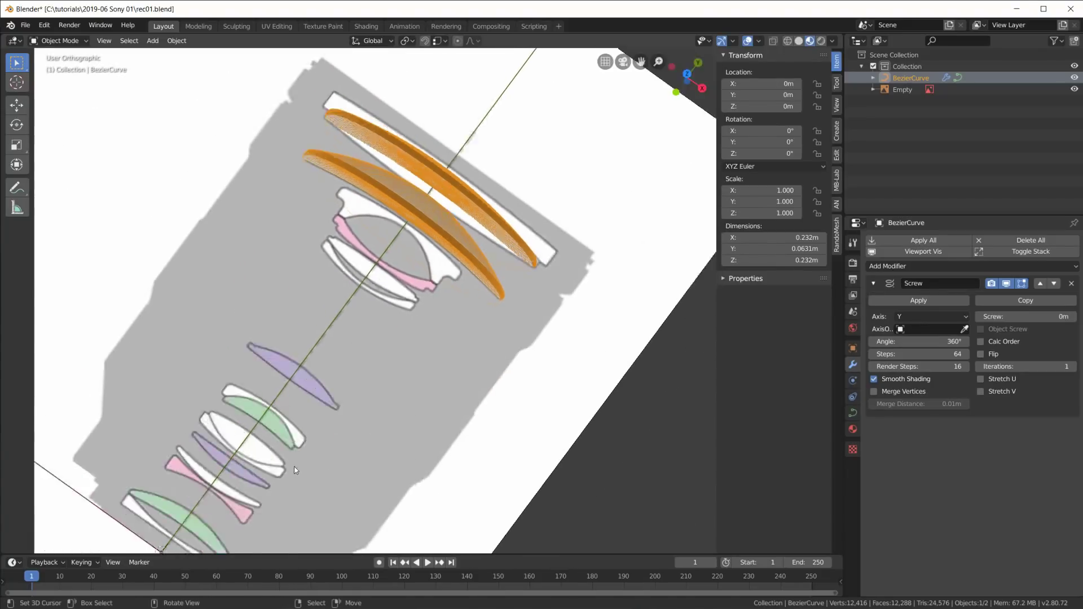
scroll(349, 374, "down", 2)
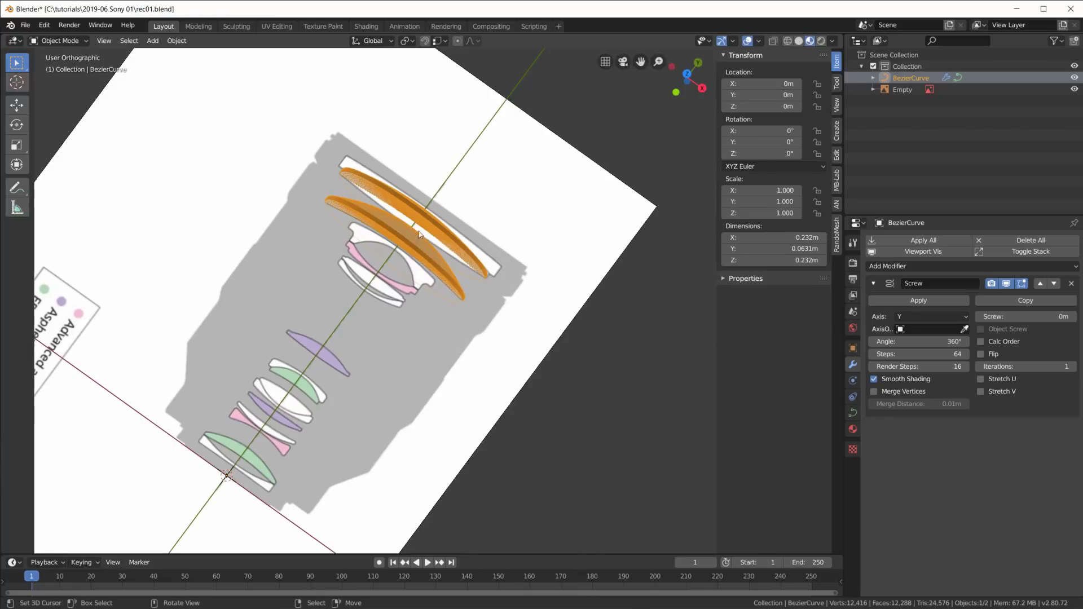
middle_click_drag(385, 395, 504, 395)
key("Tab")
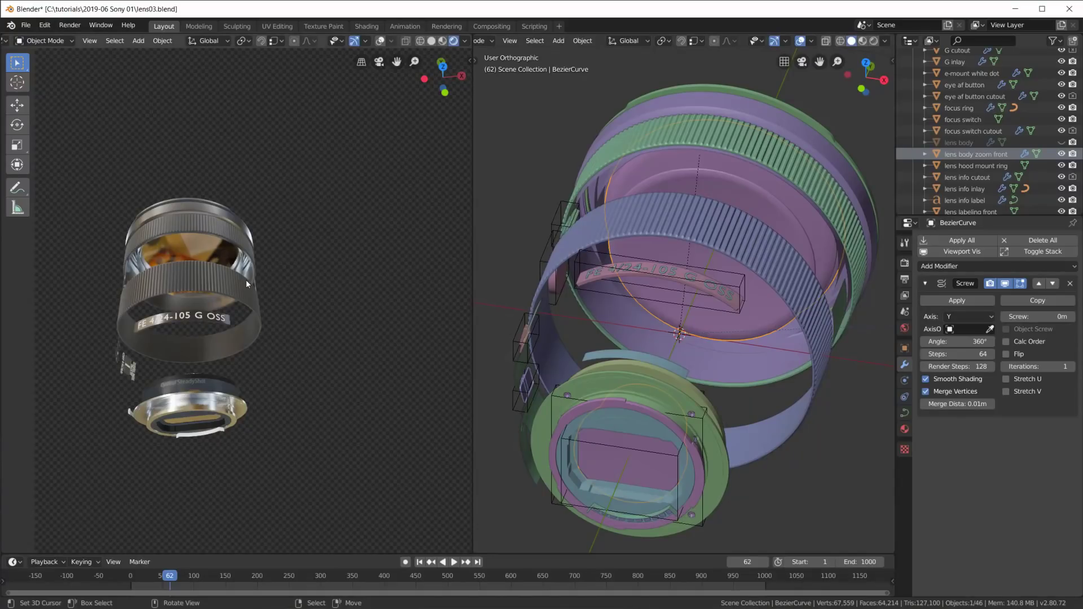
- In the finished lens file, view the rendered lens from the front and isolate the glass elements' curve in local view
middle_click_drag(246, 280, 162, 255)
middle_click_drag(787, 270, 724, 342)
key("KP_Divide")
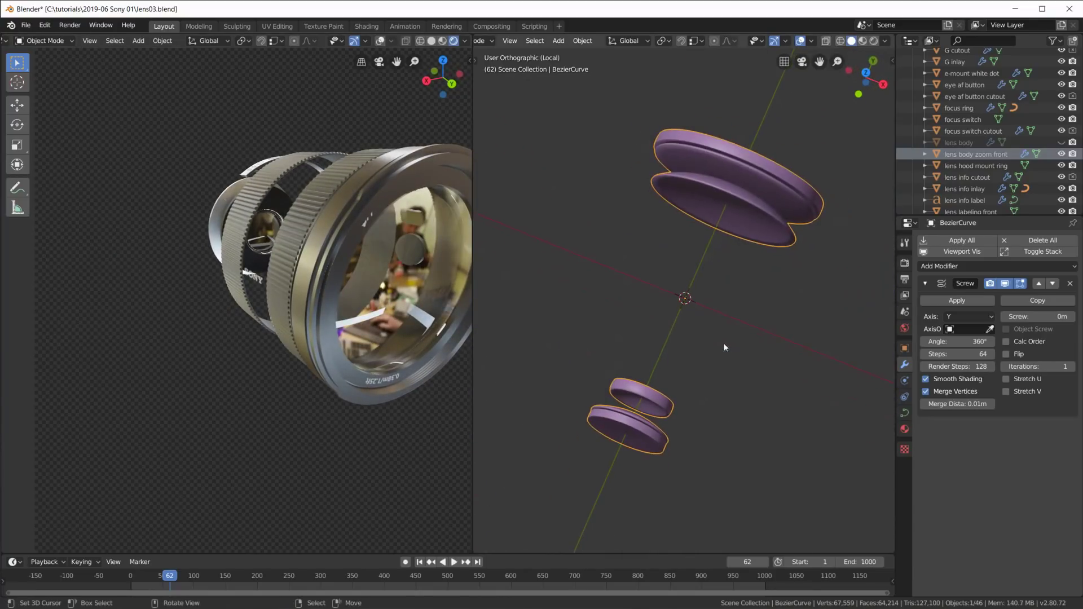
middle_click_drag(757, 188, 725, 213)
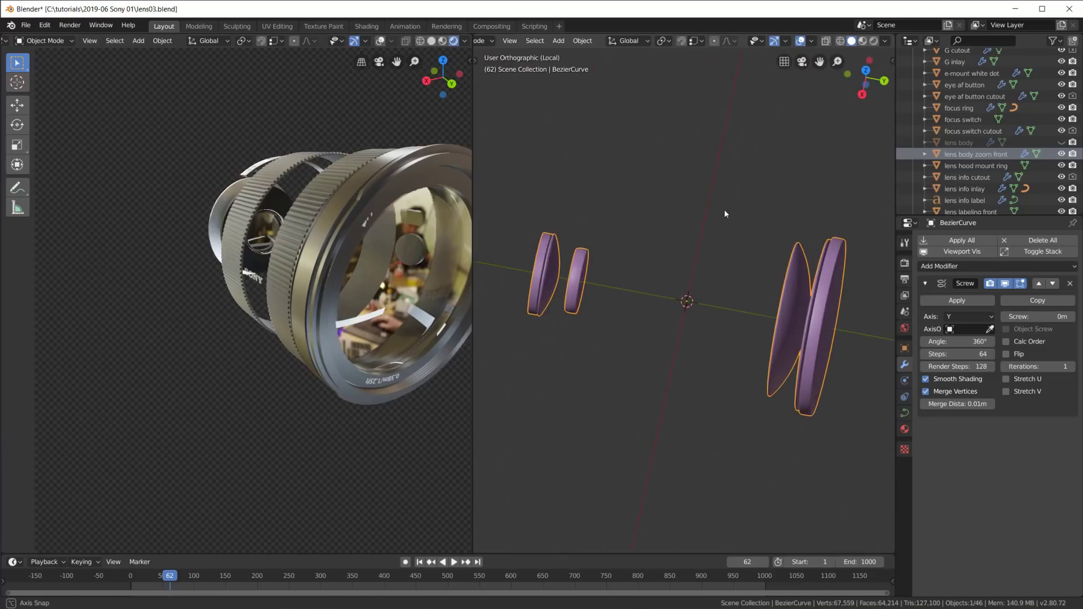
- Examine the glass elements' half profiles in Edit Mode from the top view, and return to Object Mode
key("Tab")
middle_click_drag(823, 318, 875, 354)
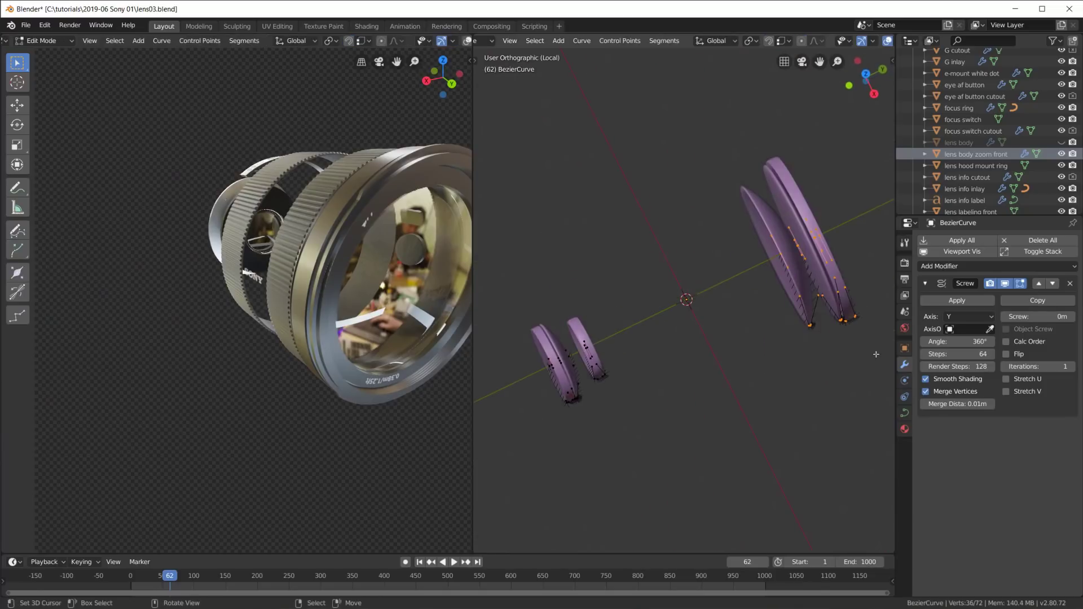
middle_click_drag(800, 315, 695, 360, "shift")
key("KP_7")
scroll(682, 346, "up", 5)
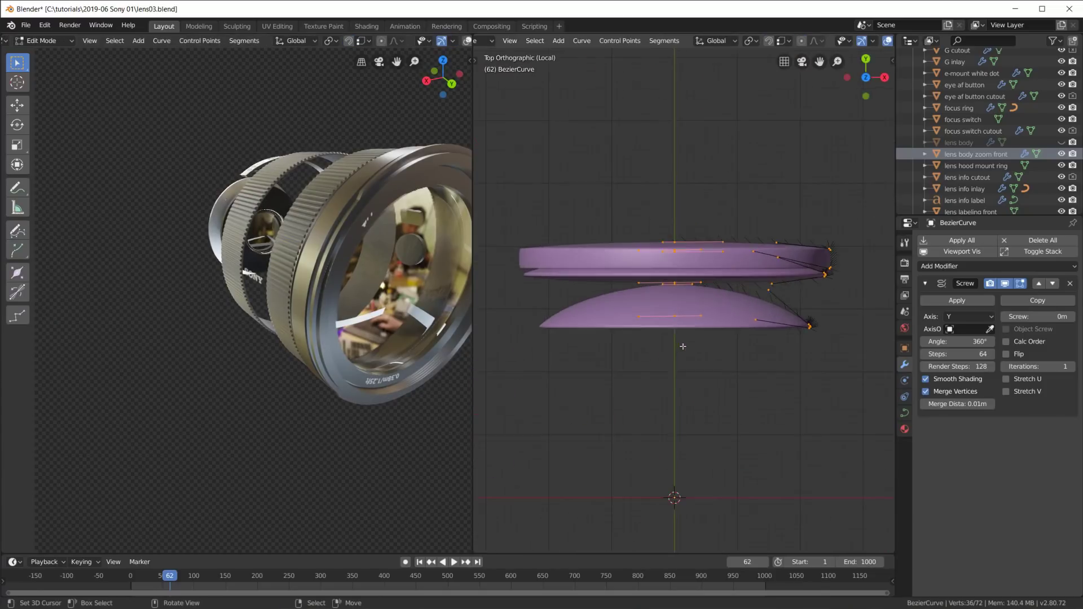
scroll(698, 230, "up", 2)
scroll(700, 312, "down", 3)
key("Tab")
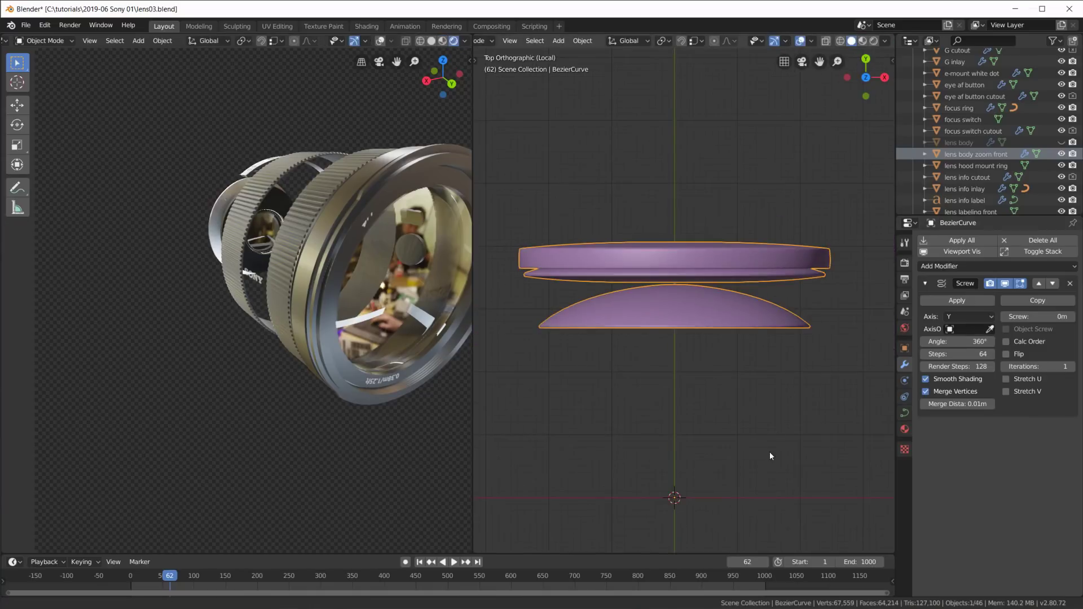
scroll(762, 316, "down", 4)
middle_click_drag(756, 174, 769, 357, "shift")
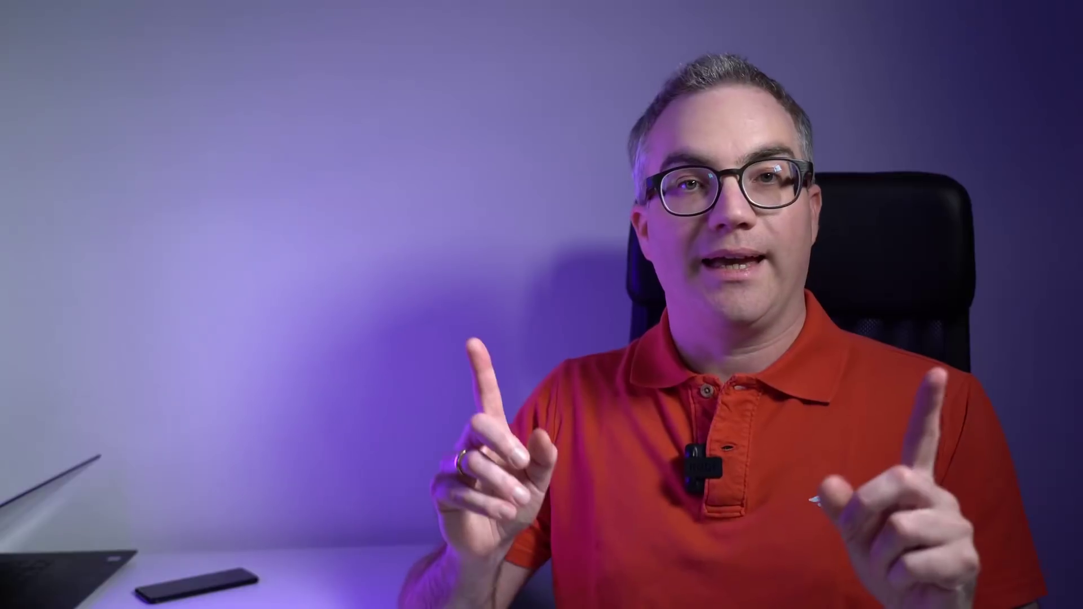